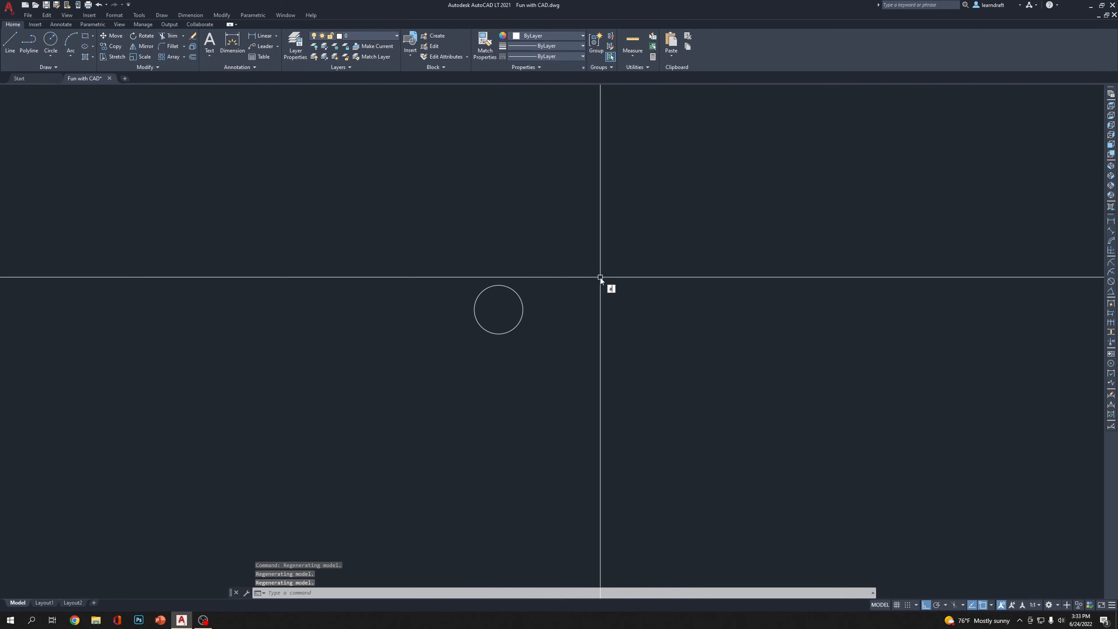
Draw an arc starting at the circle's centre, with its second point 10 inches away horizontally, ending on the circle's right side
{"action": "key", "text": "Return"}
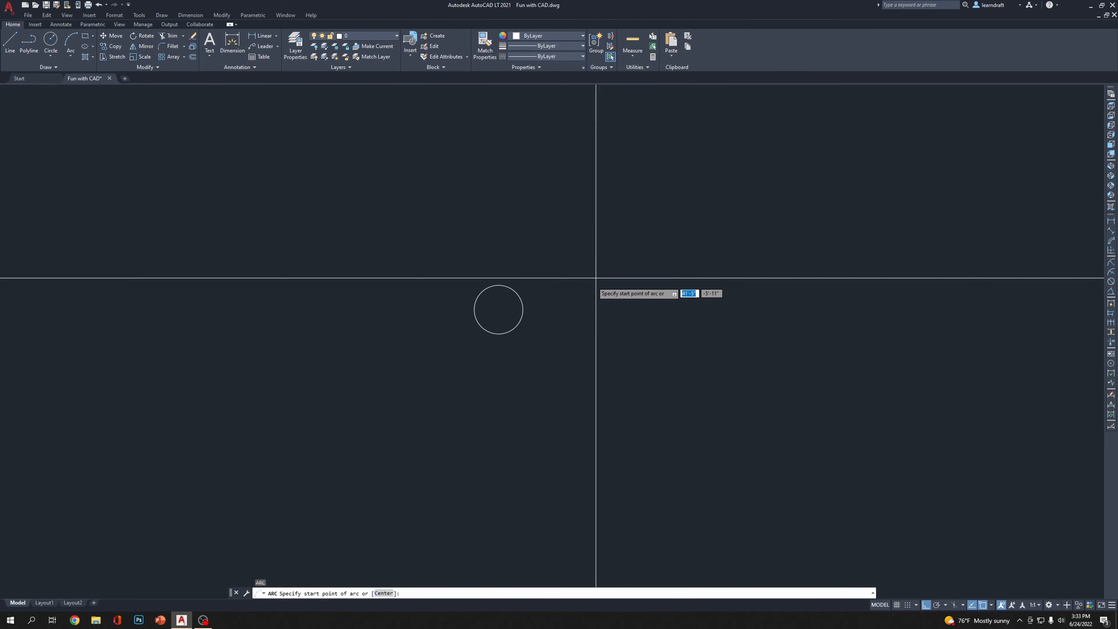
{"action": "left_click", "coordinate": [498, 309]}
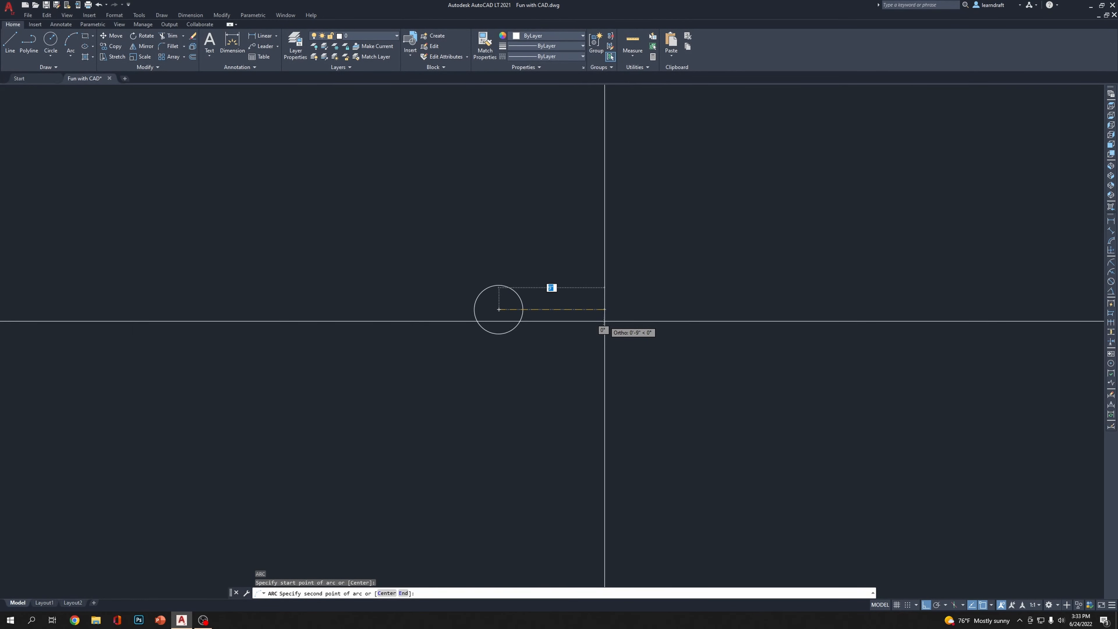
{"action": "type", "text": "10"}
{"action": "key", "text": "Return"}
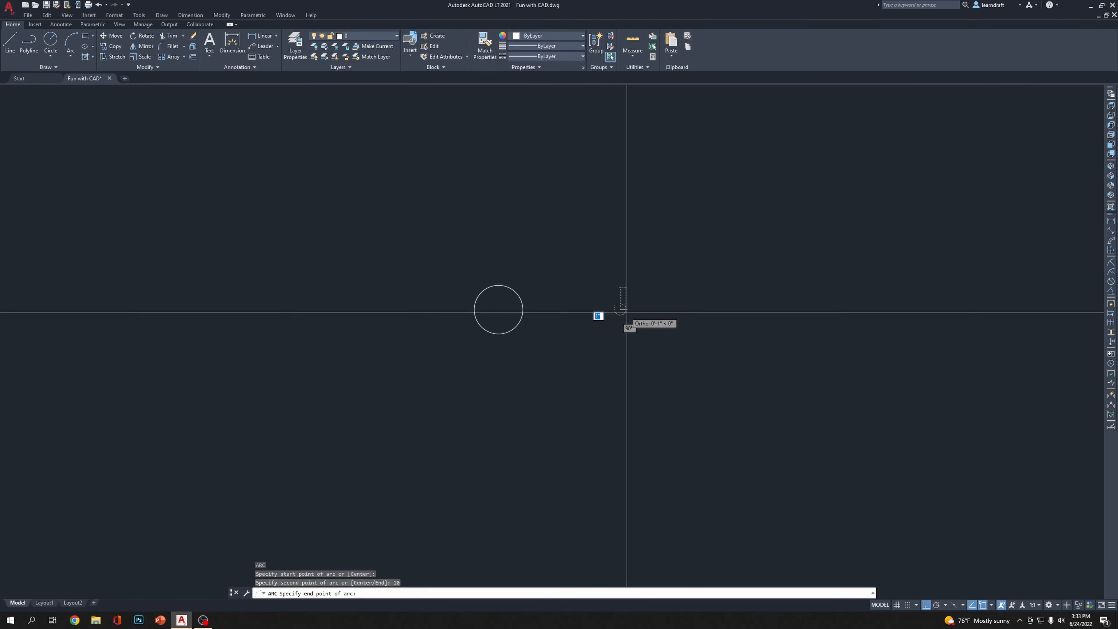
{"action": "left_click", "coordinate": [619, 310]}
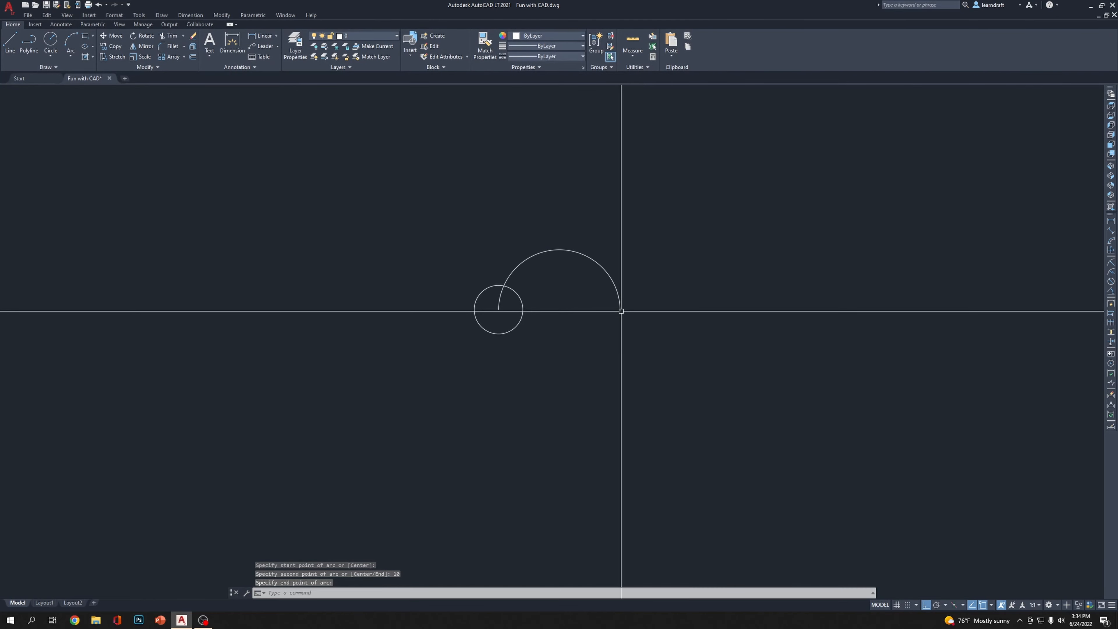
Stretch the arc's midpoint straight down by 4 inches to flatten the curve
{"action": "left_click", "coordinate": [612, 255]}
{"action": "left_click", "coordinate": [591, 303]}
{"action": "left_click", "coordinate": [560, 249]}
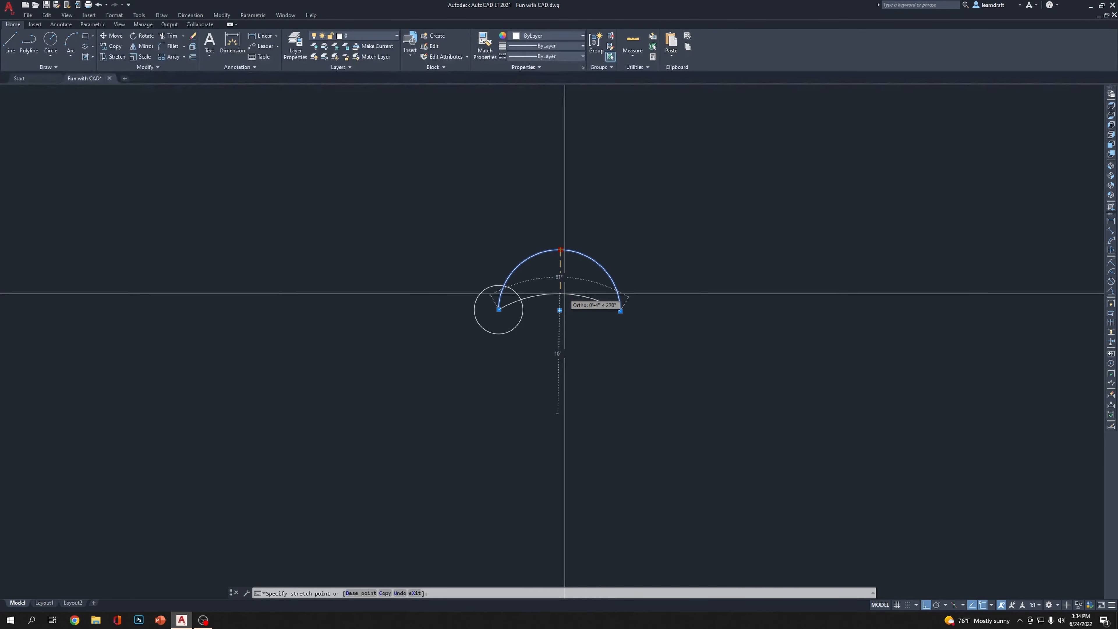
{"action": "type", "text": "4"}
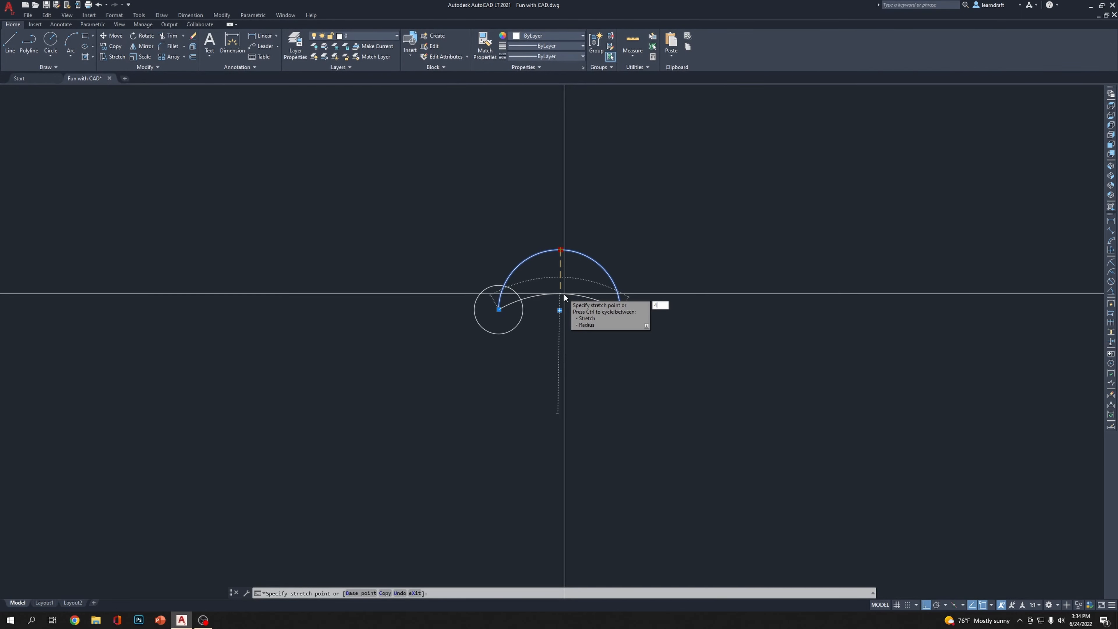
{"action": "key", "text": "Return"}
{"action": "key", "text": "Escape"}
{"action": "scroll", "coordinate": [582, 326], "scroll_direction": "up", "scroll_amount": 6}
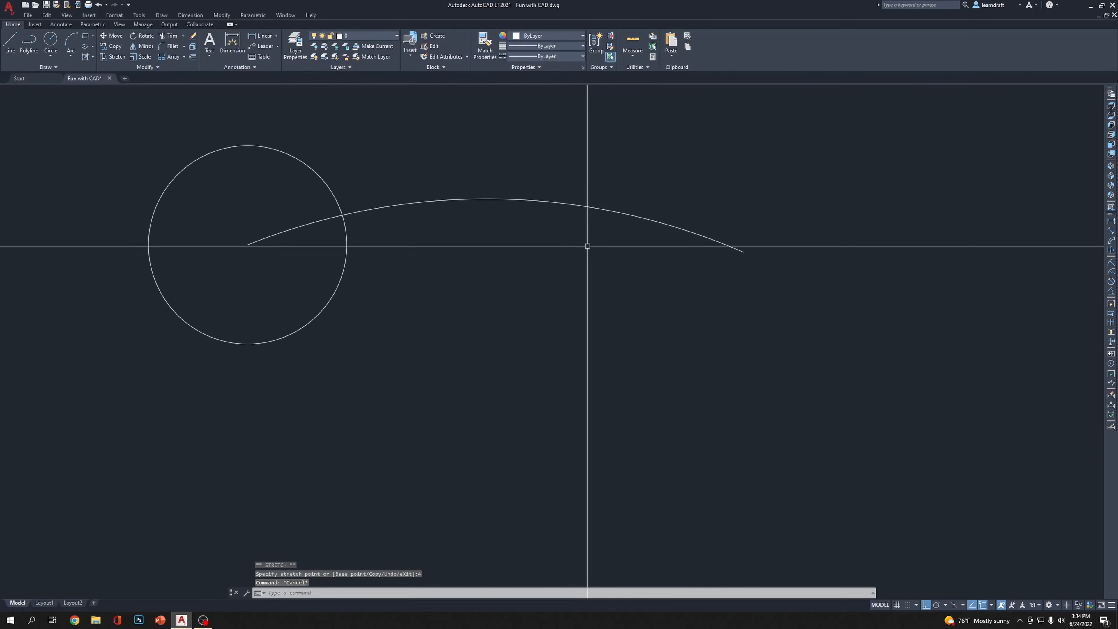
Mirror the flattened arc about a horizontal line through its outer endpoint, keeping the original arc
{"action": "left_click", "coordinate": [581, 175]}
{"action": "left_click", "coordinate": [586, 292]}
{"action": "middle_click_drag", "start_coordinate": [590, 323], "coordinate": [587, 346]}
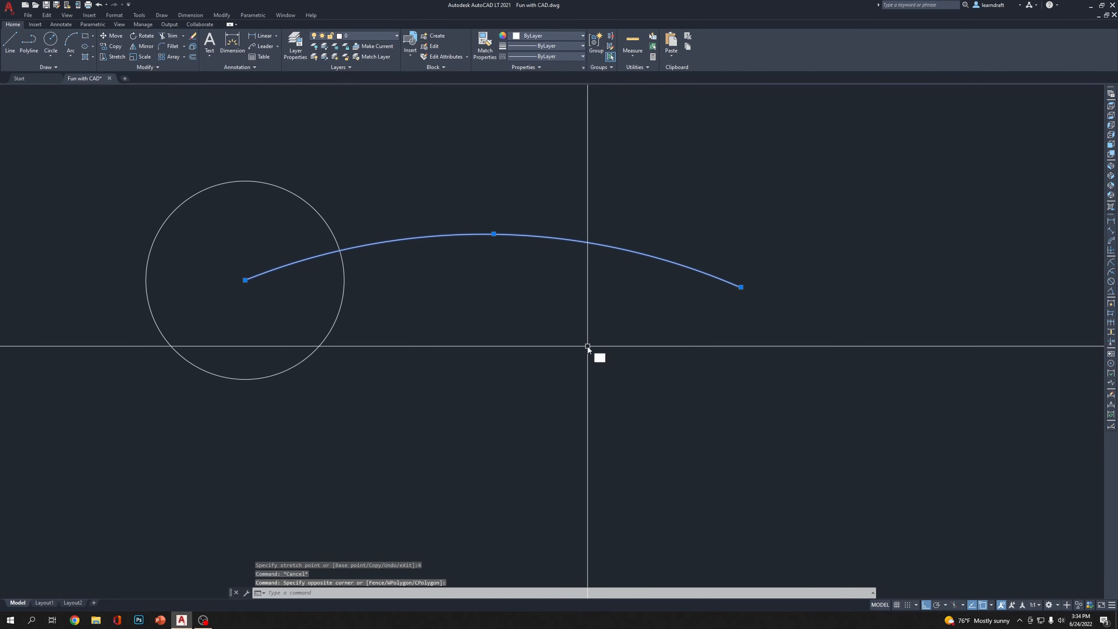
{"action": "key", "text": "Return"}
{"action": "left_click", "coordinate": [741, 287]}
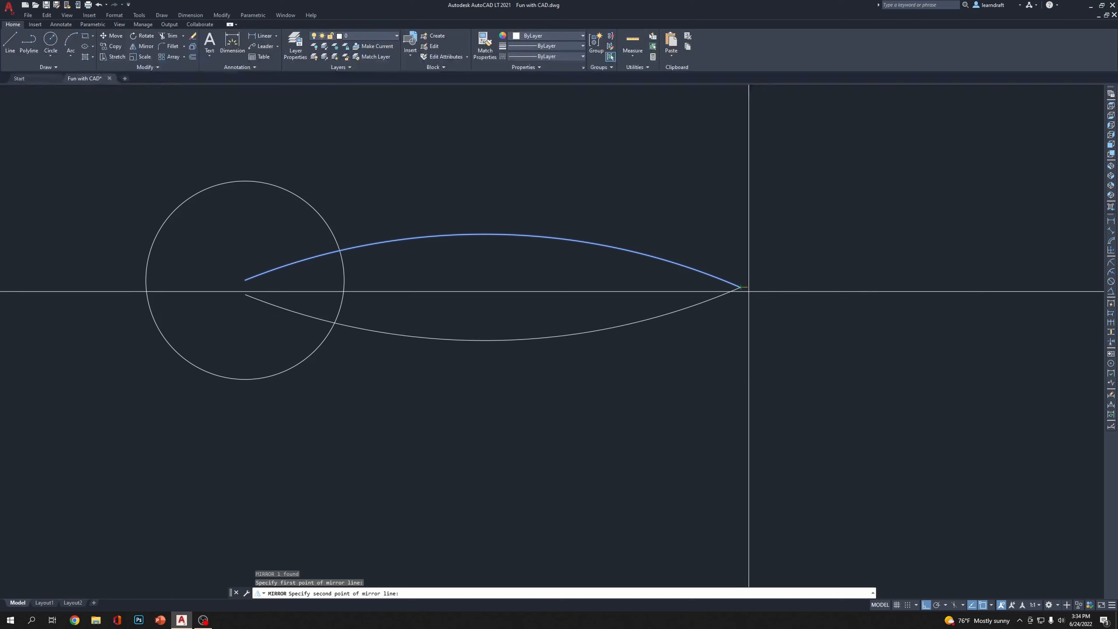
{"action": "left_click", "coordinate": [952, 319]}
{"action": "key", "text": "Return"}
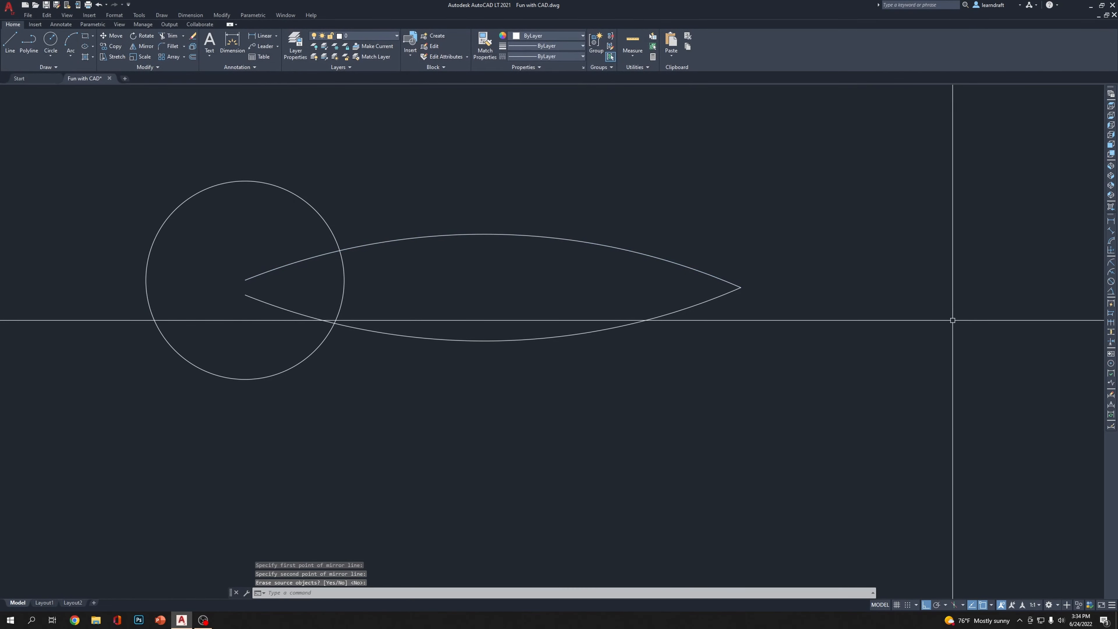
Draw a horizontal line from the petal's tip through the petal and past the circle's centre
{"action": "scroll", "coordinate": [746, 414], "scroll_direction": "down", "scroll_amount": 4}
{"action": "middle_click_drag", "start_coordinate": [747, 331], "coordinate": [736, 300]}
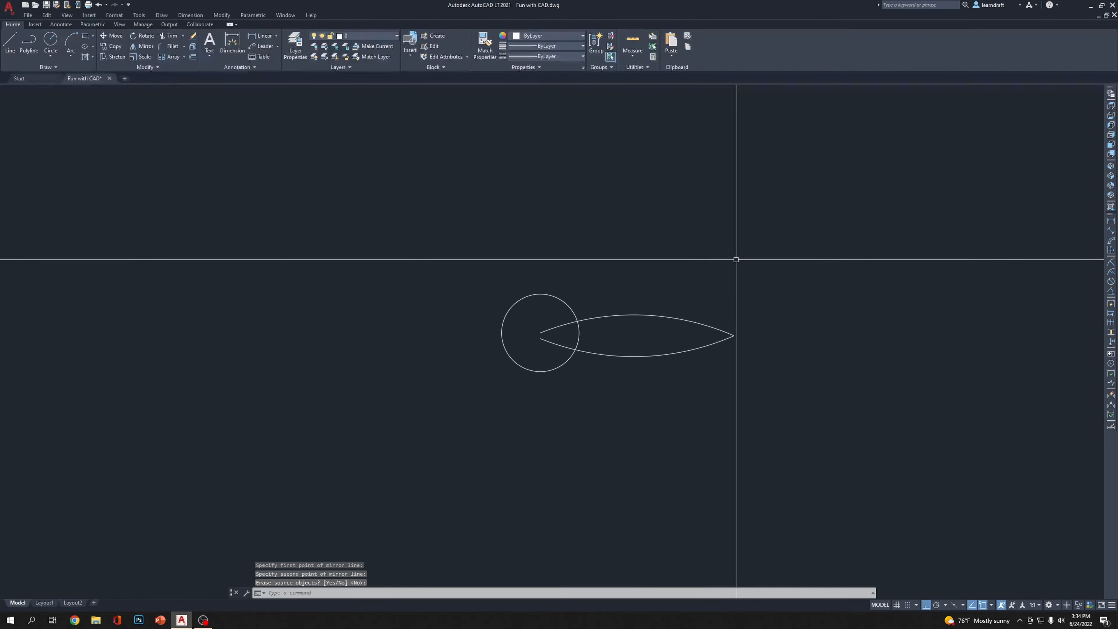
{"action": "scroll", "coordinate": [719, 319], "scroll_direction": "up", "scroll_amount": 2}
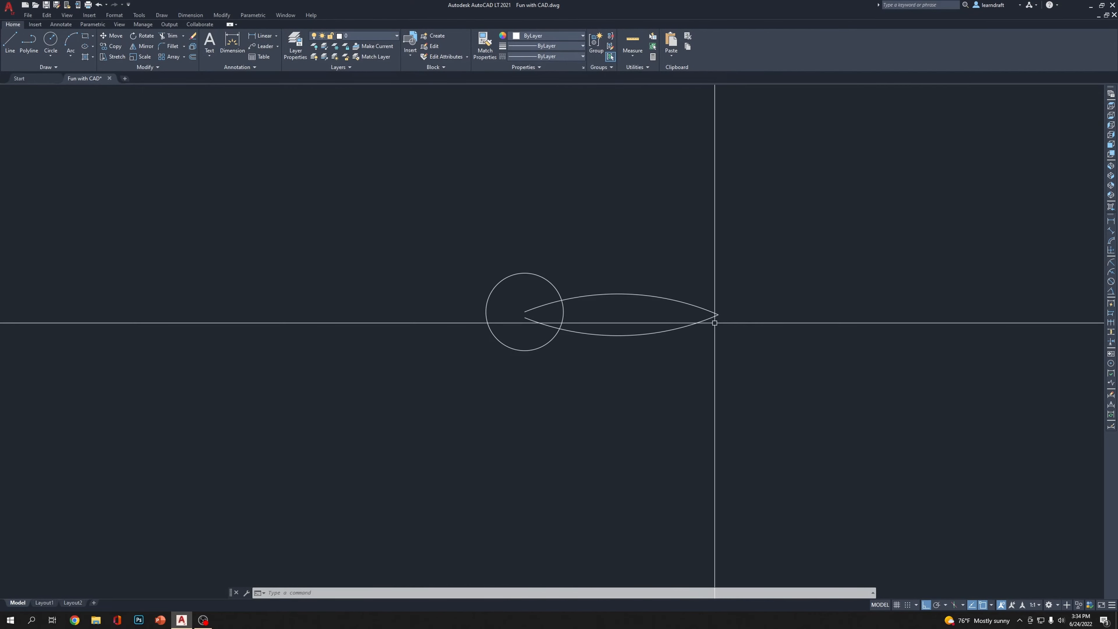
{"action": "middle_click_drag", "start_coordinate": [545, 210], "coordinate": [542, 244]}
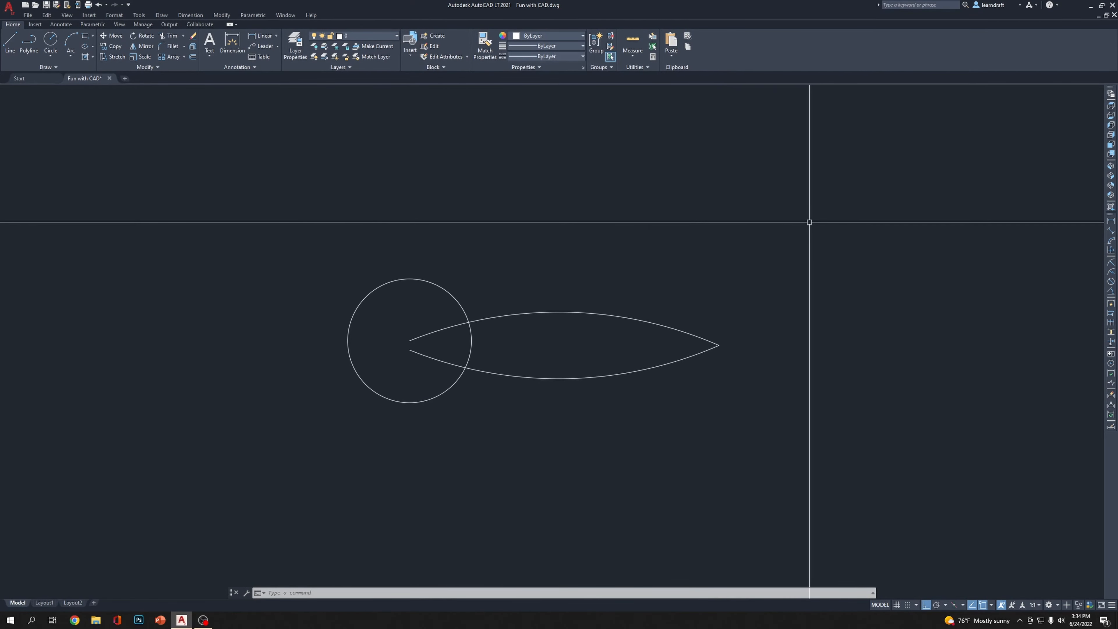
{"action": "type", "text": "l"}
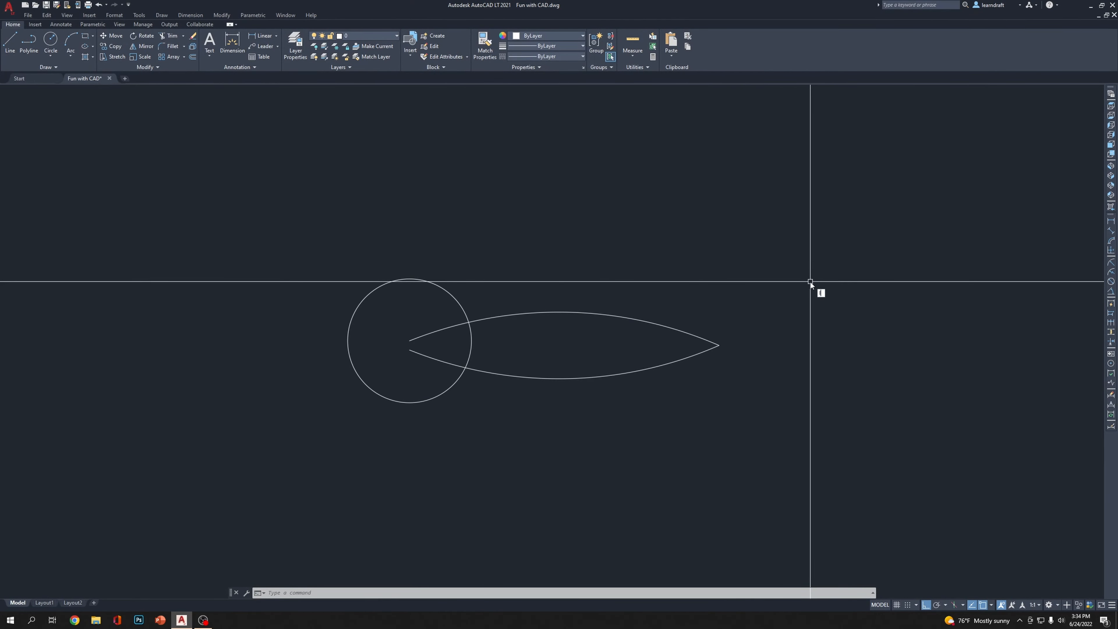
{"action": "key", "text": "Return"}
{"action": "left_click", "coordinate": [719, 345]}
{"action": "scroll", "coordinate": [476, 348], "scroll_direction": "up", "scroll_amount": 4}
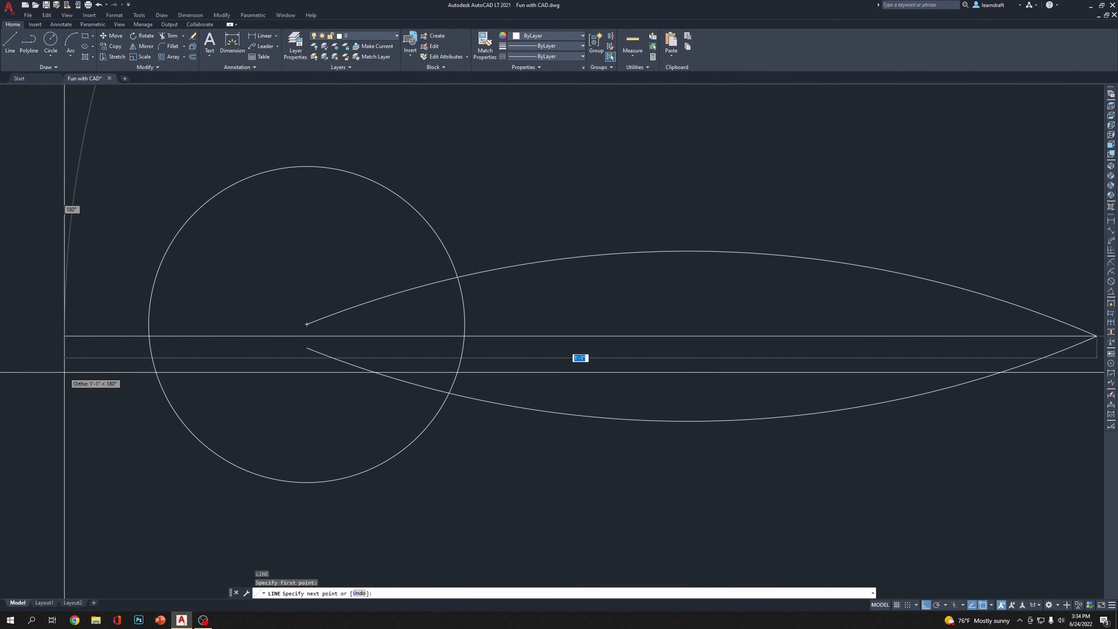
{"action": "left_click", "coordinate": [227, 375]}
{"action": "scroll", "coordinate": [581, 353], "scroll_direction": "down", "scroll_amount": 4}
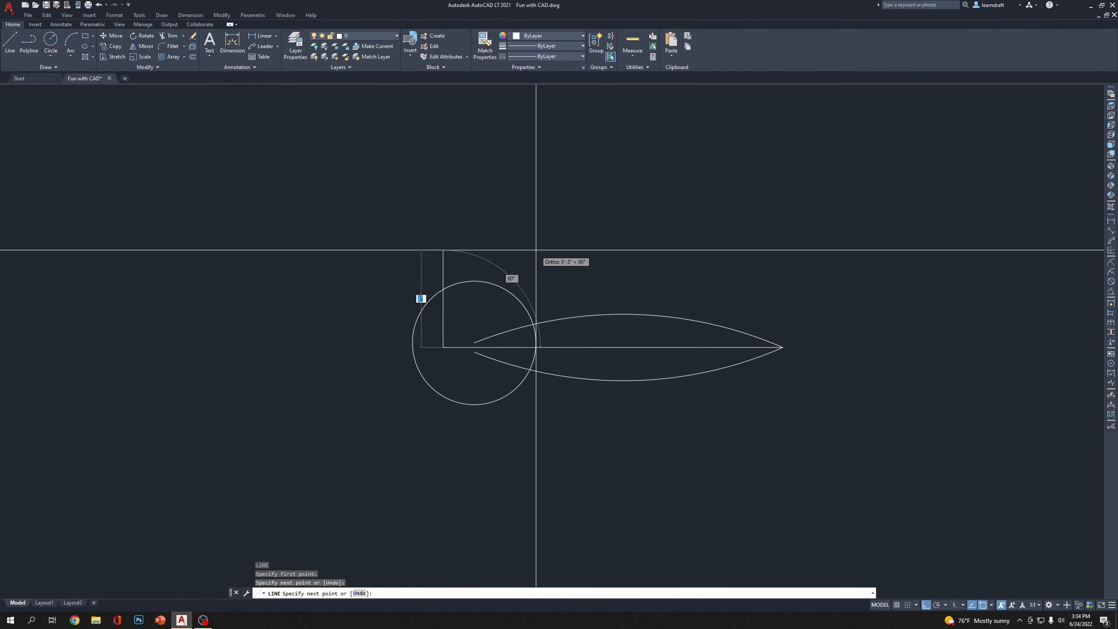
{"action": "key", "text": "Escape"}
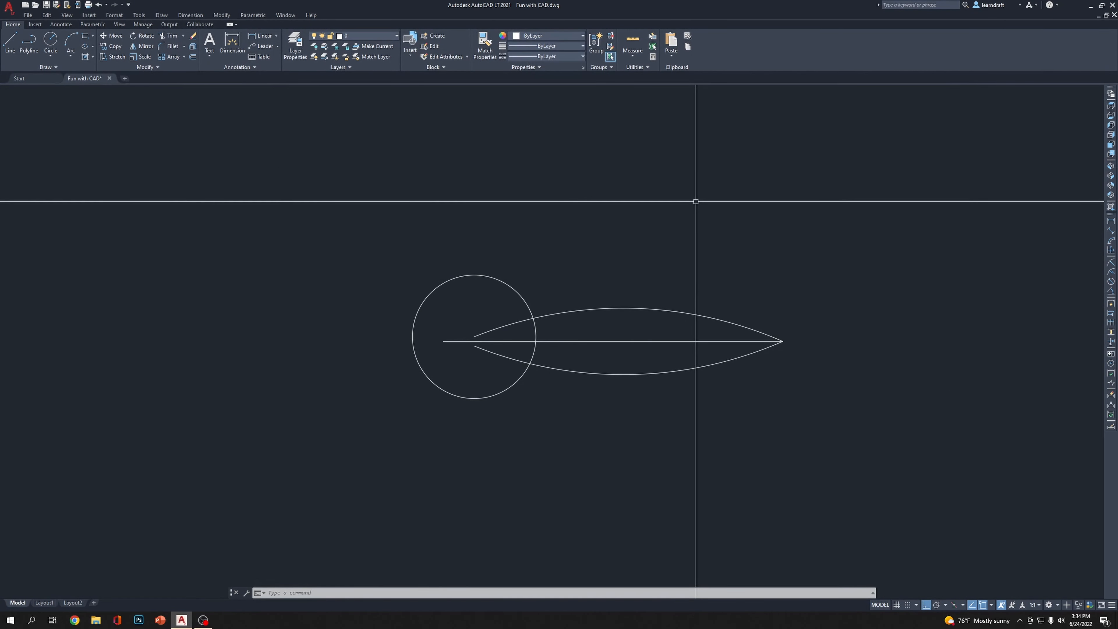
Trim away the parts of the two arcs and the horizontal line that lie inside the circle
{"action": "type", "text": "tr"}
{"action": "key", "text": "Return"}
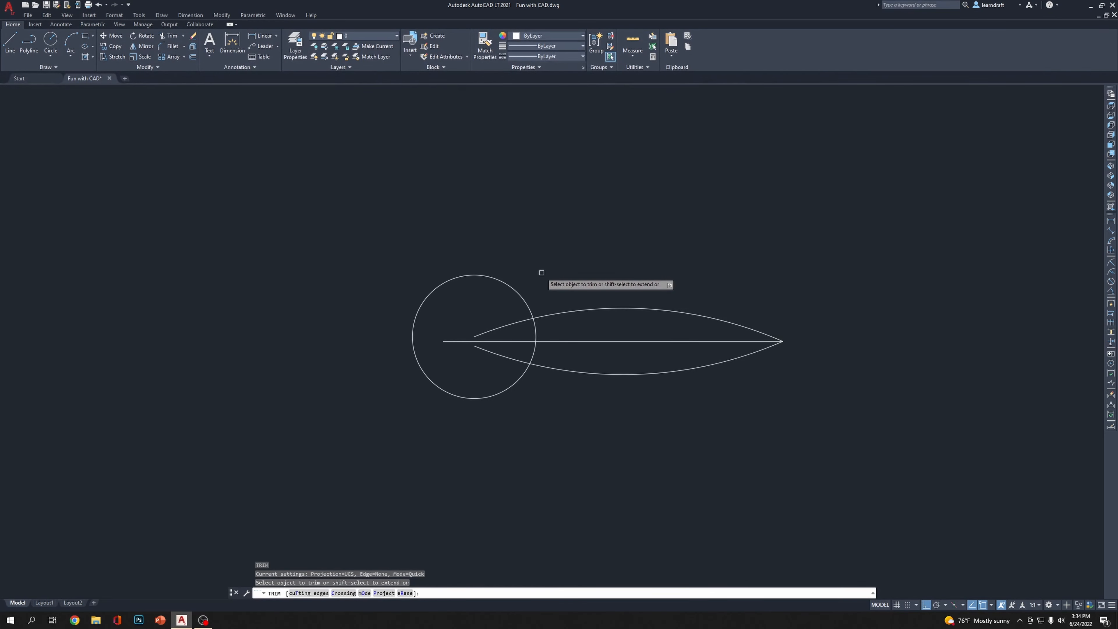
{"action": "left_click", "coordinate": [511, 296]}
{"action": "key", "text": "Return"}
{"action": "key", "text": "Return"}
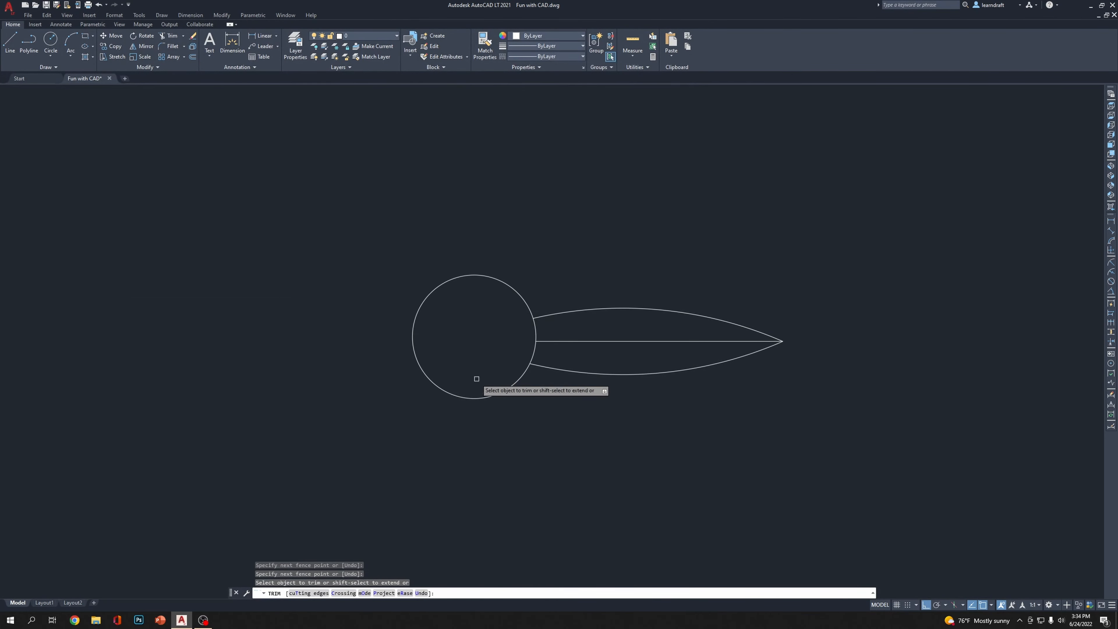
{"action": "scroll", "coordinate": [617, 271], "scroll_direction": "down", "scroll_amount": 4}
{"action": "mouse_move", "coordinate": [644, 252]}
{"action": "middle_mouse_down"}
{"action": "mouse_move", "coordinate": [749, 247]}
{"action": "mouse_move", "coordinate": [711, 196]}
{"action": "middle_mouse_up"}
{"action": "scroll", "coordinate": [722, 257], "scroll_direction": "up", "scroll_amount": 2}
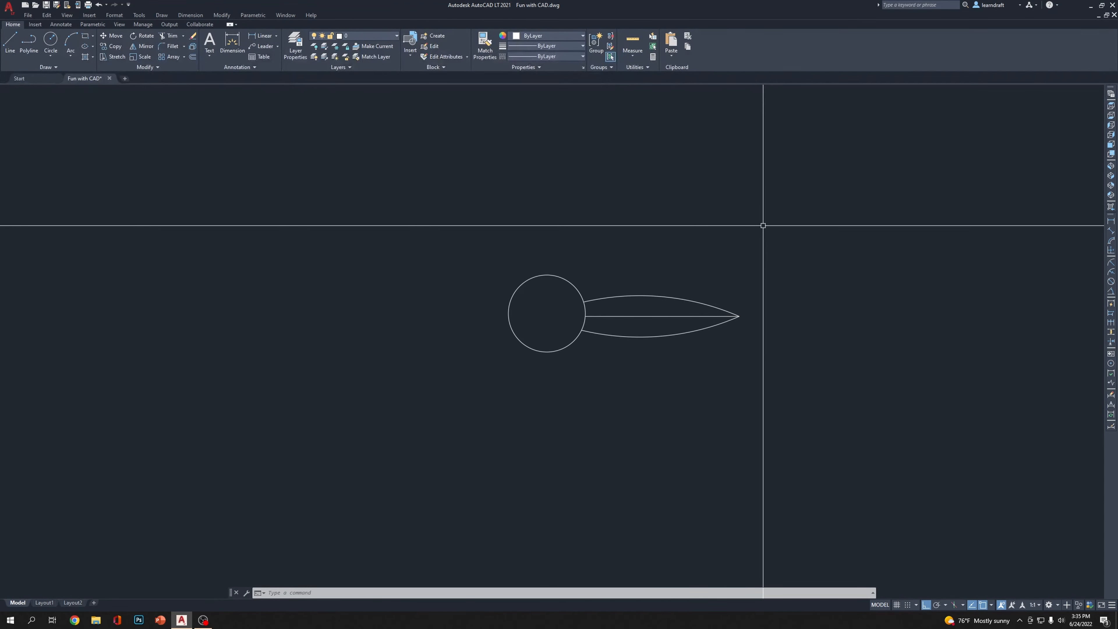
{"action": "scroll", "coordinate": [693, 317], "scroll_direction": "up", "scroll_amount": 6}
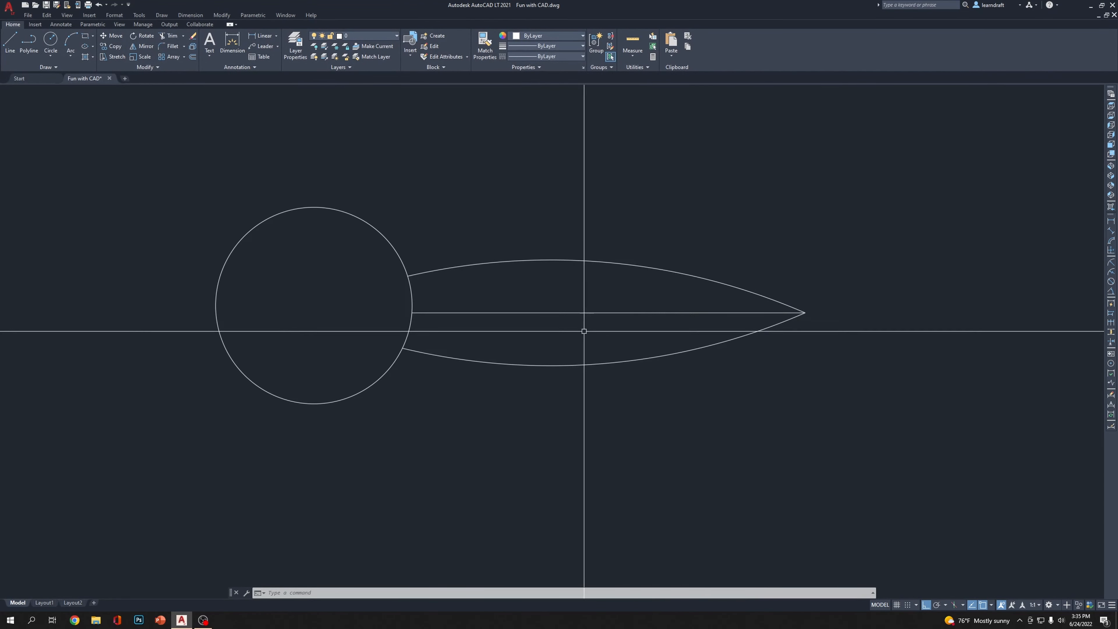
{"action": "scroll", "coordinate": [359, 240], "scroll_direction": "down", "scroll_amount": 2}
{"action": "middle_click_drag", "start_coordinate": [499, 286], "coordinate": [557, 341]}
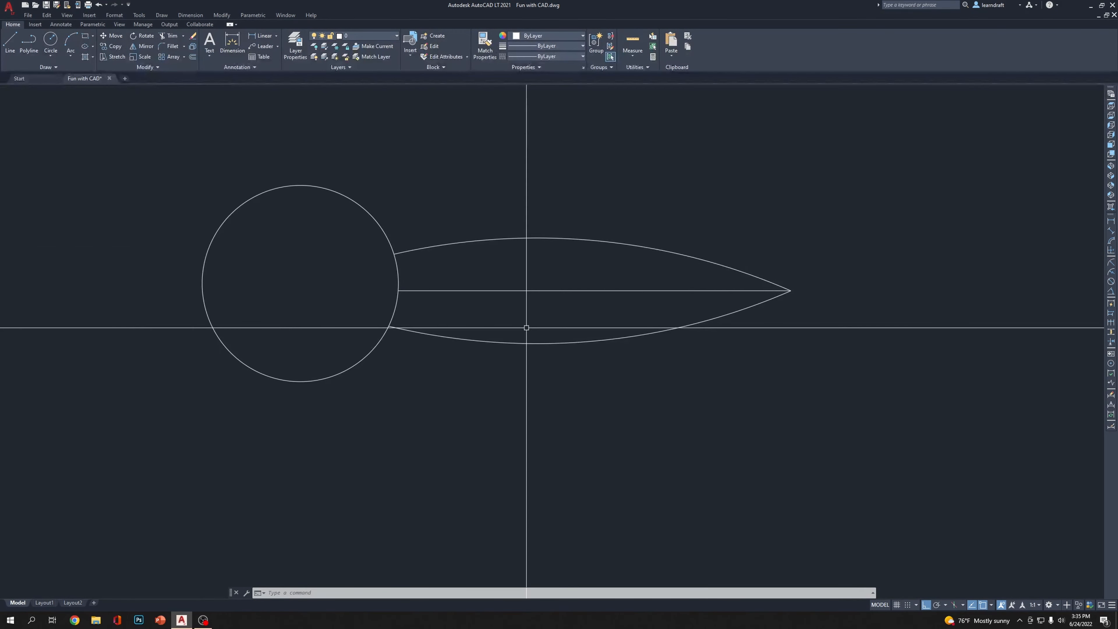
{"action": "scroll", "coordinate": [479, 266], "scroll_direction": "down", "scroll_amount": 1}
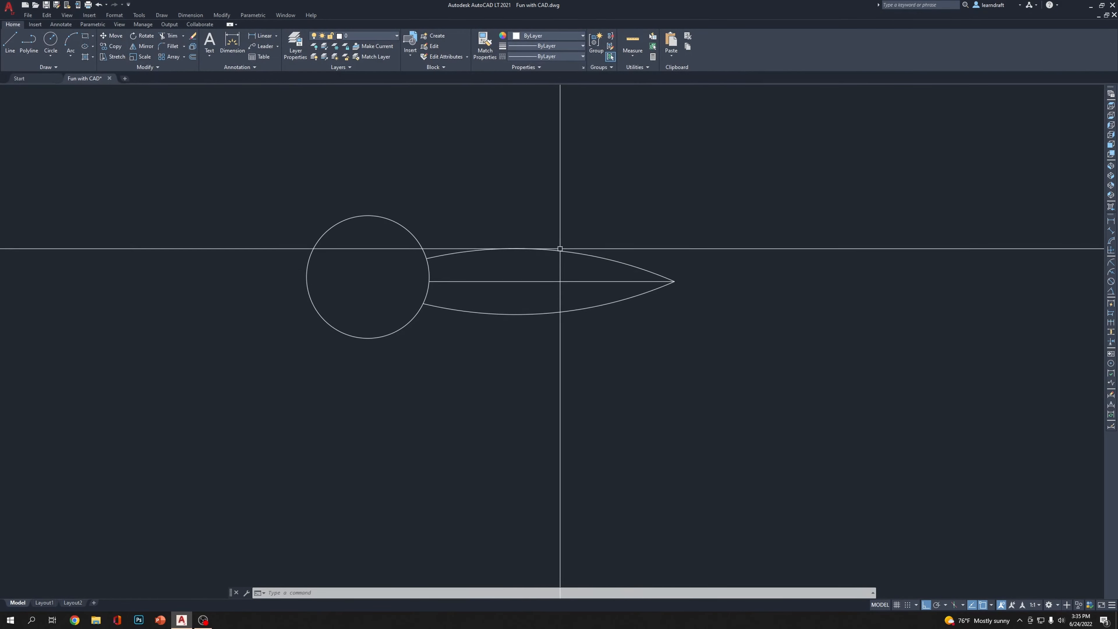
{"action": "middle_click_drag", "start_coordinate": [558, 232], "coordinate": [592, 254]}
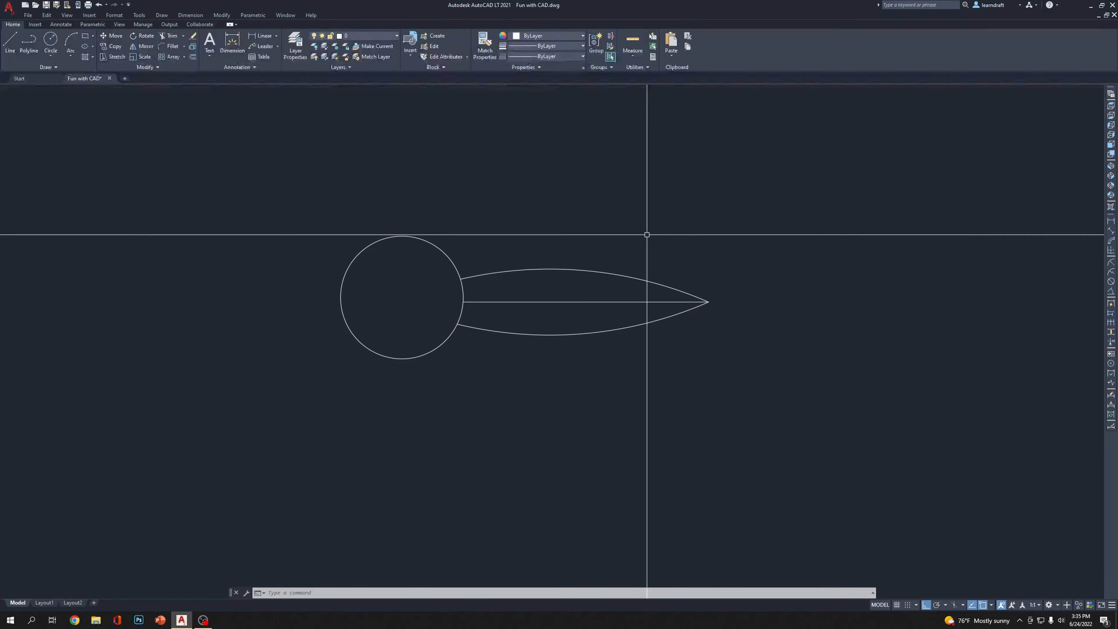
With Ortho off, draw a diagonal line from the centre line's inner end on the circle down past the lower arc
{"action": "middle_click_drag", "start_coordinate": [573, 331], "coordinate": [574, 290]}
{"action": "scroll", "coordinate": [542, 304], "scroll_direction": "up", "scroll_amount": 2}
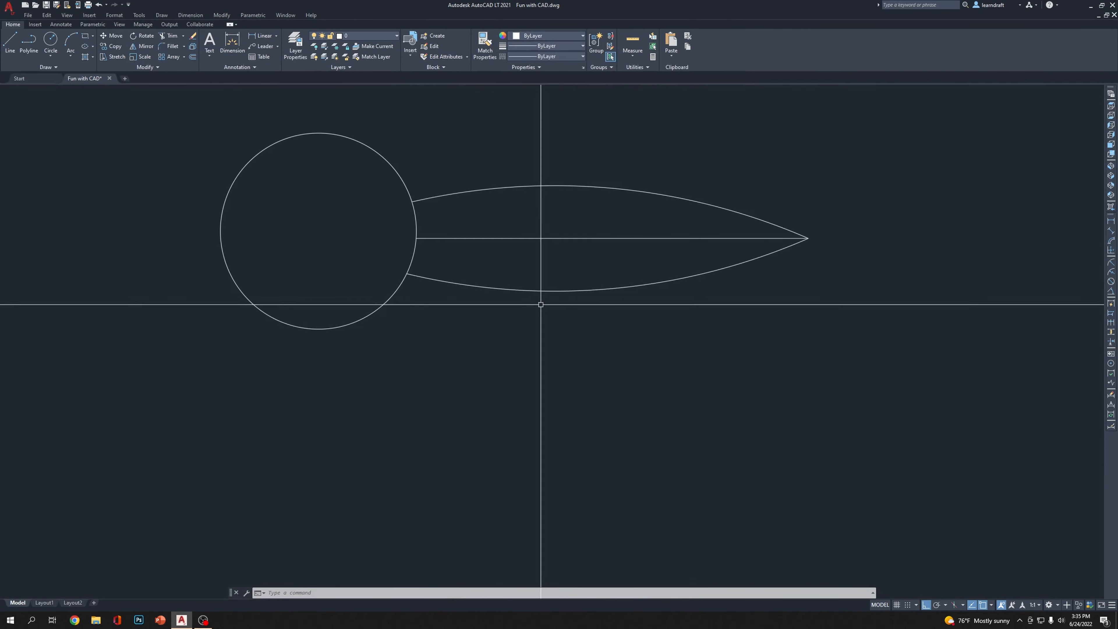
{"action": "type", "text": "l"}
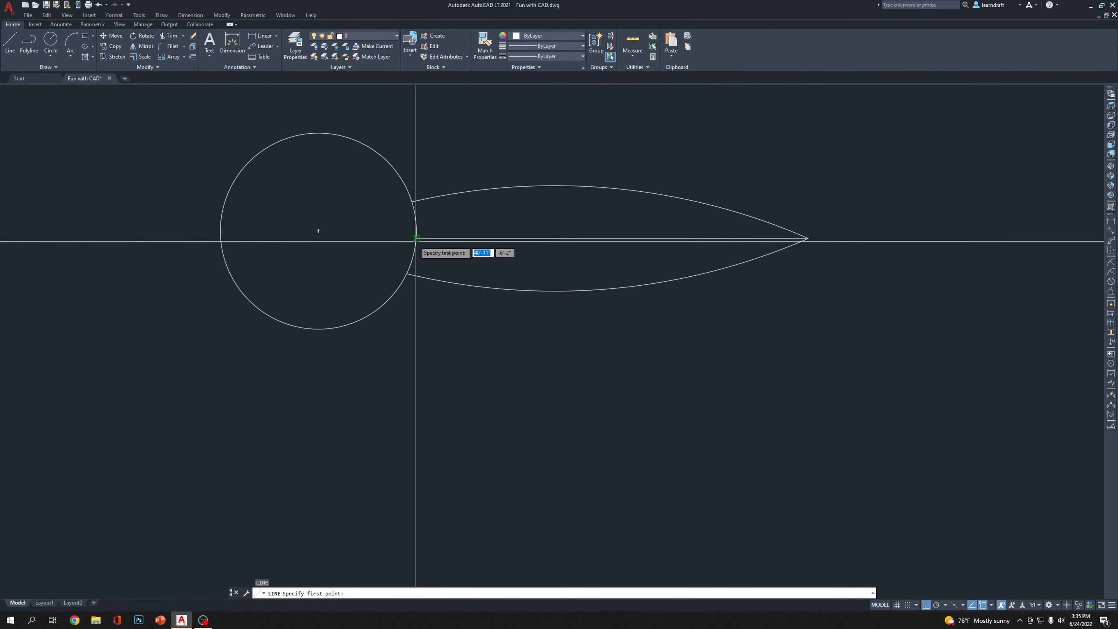
{"action": "key", "text": "Return"}
{"action": "left_click", "coordinate": [416, 238]}
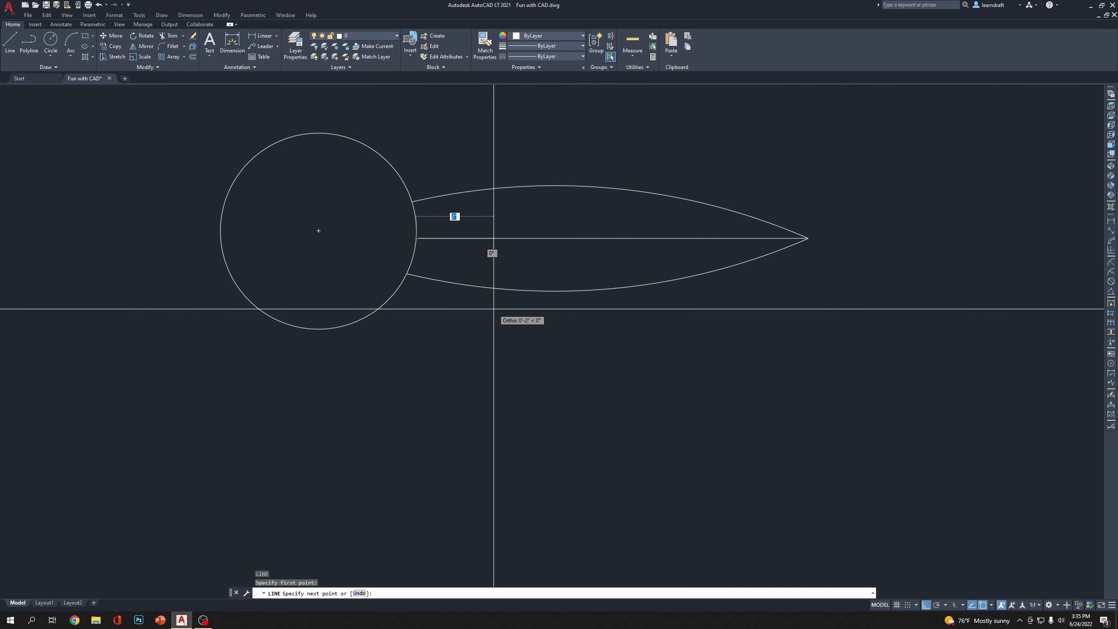
{"action": "key", "text": "F8"}
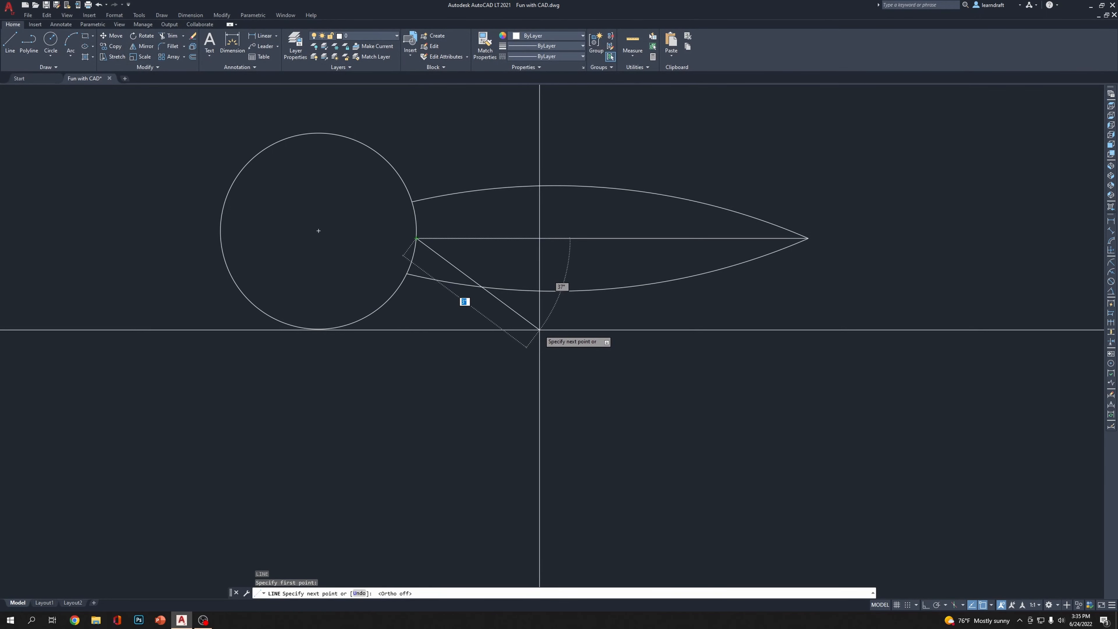
{"action": "left_click", "coordinate": [532, 347]}
{"action": "key", "text": "Escape"}
Mirror the diagonal line about the petal's horizontal centre line with Ortho on, keeping the original
{"action": "left_click", "coordinate": [587, 317]}
{"action": "left_click", "coordinate": [489, 371]}
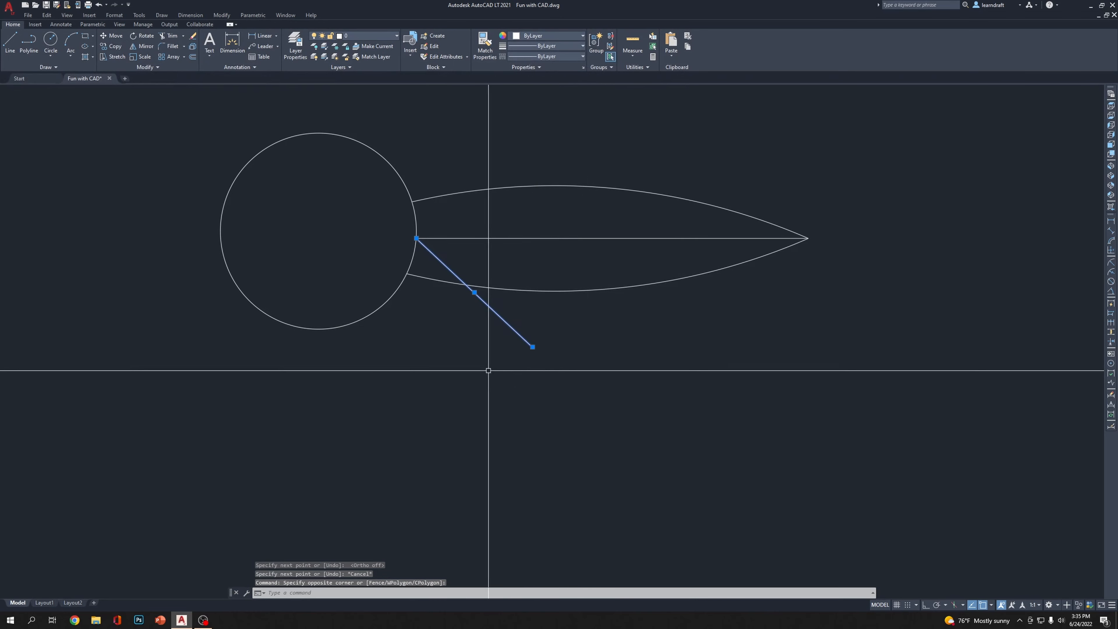
{"action": "type", "text": "mirror line:"}
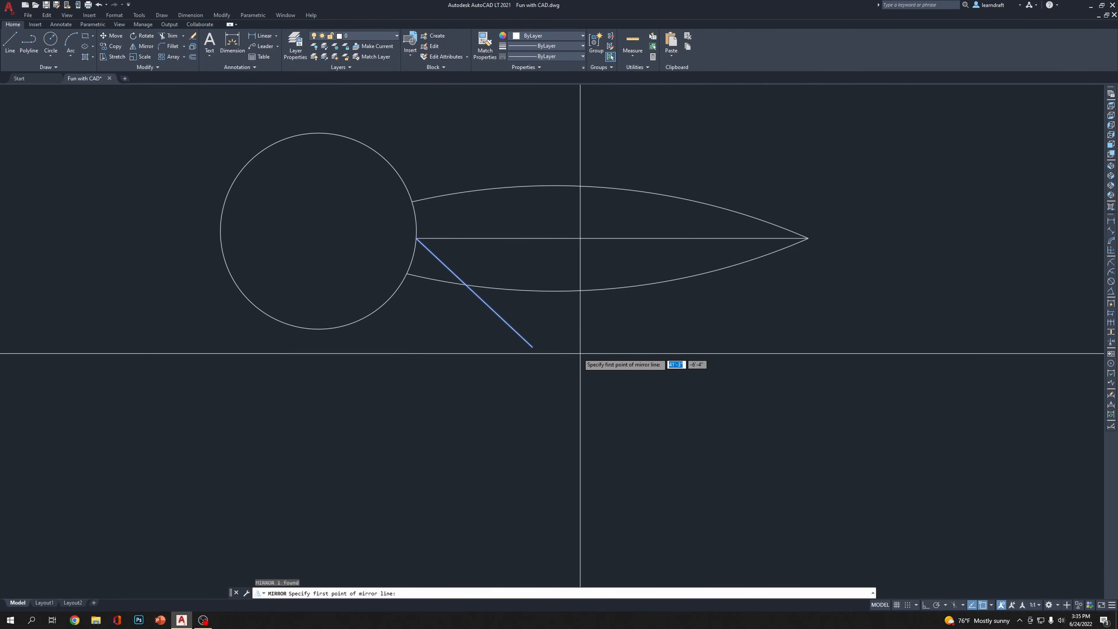
{"action": "key", "text": "Return"}
{"action": "left_click", "coordinate": [417, 238]}
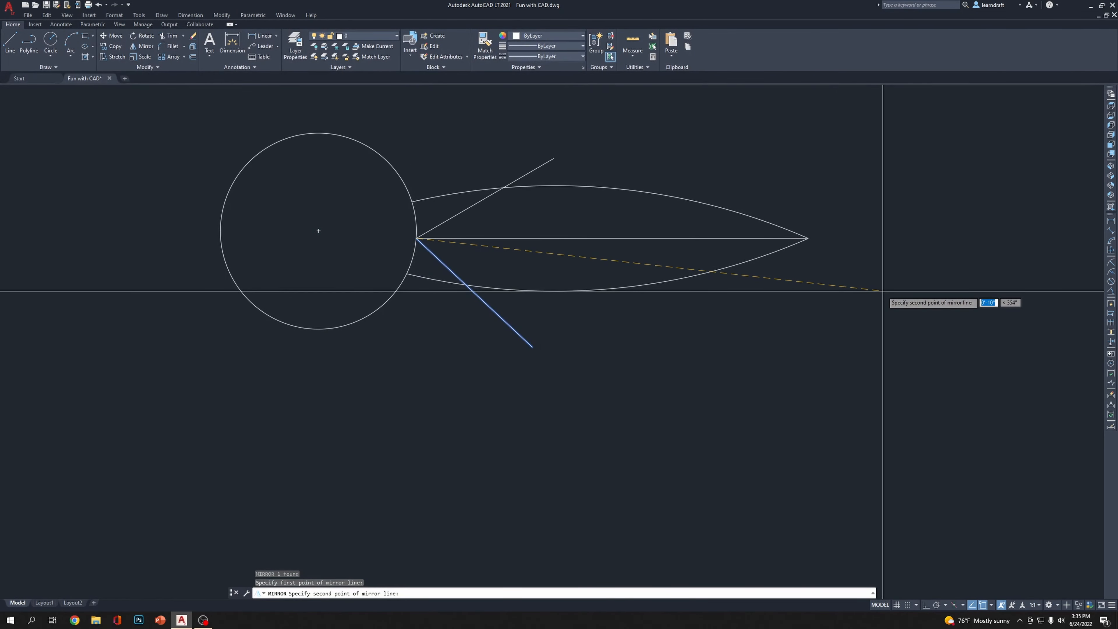
{"action": "key", "text": "F8"}
{"action": "left_click", "coordinate": [954, 299]}
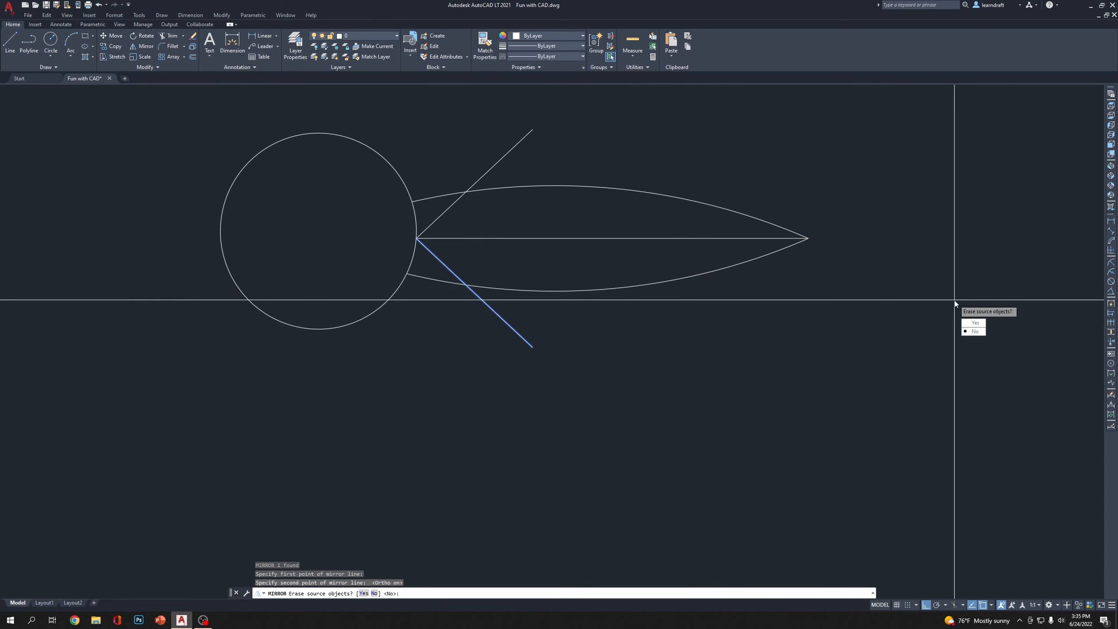
{"action": "key", "text": "Return"}
{"action": "middle_click_drag", "start_coordinate": [612, 135], "coordinate": [614, 170]}
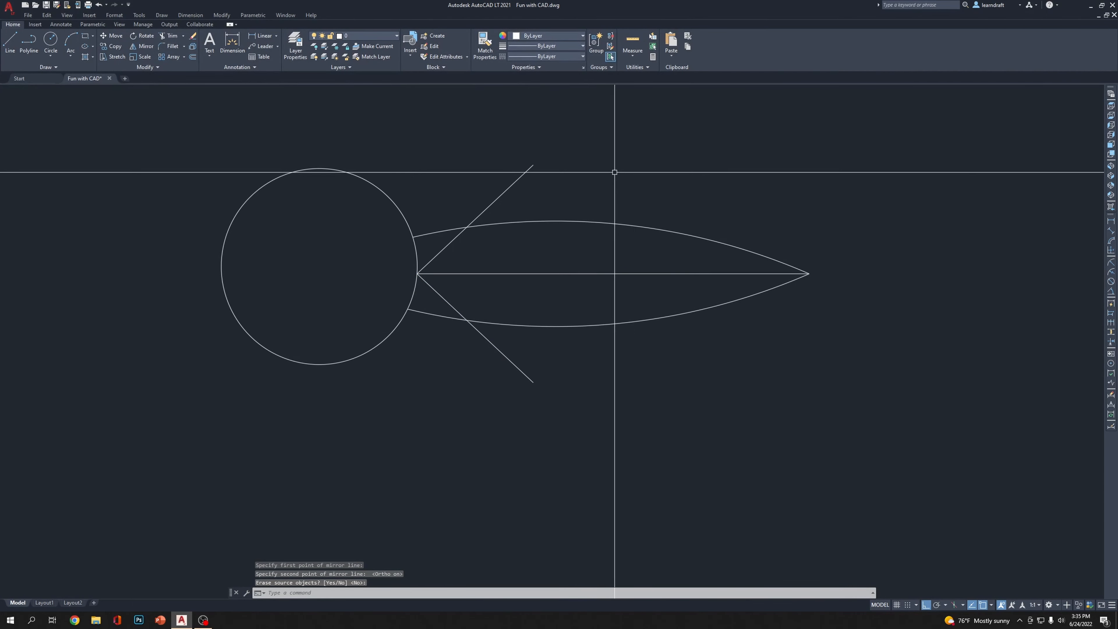
{"action": "type", "text": "tr"}
{"action": "key", "text": "space"}
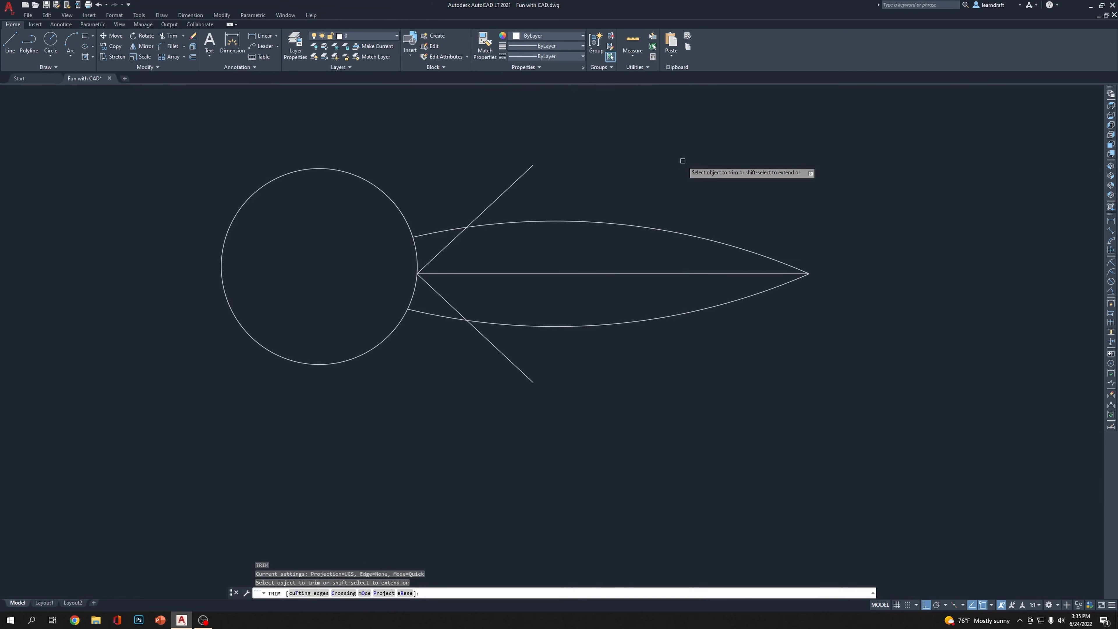
{"action": "key", "text": "Escape"}
Try copying the two diagonal lines horizontally toward the petal's tip at distances of .75 and 1.5, and undo the copies
{"action": "left_click", "coordinate": [611, 143]}
{"action": "left_click", "coordinate": [508, 189]}
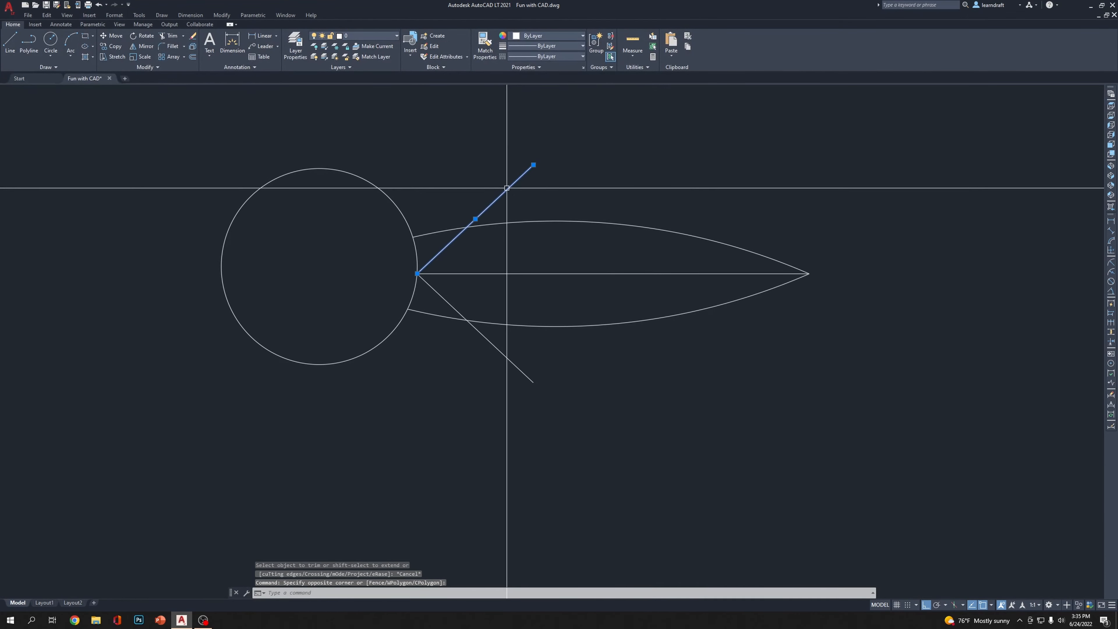
{"action": "left_click", "coordinate": [556, 377]}
{"action": "left_click", "coordinate": [487, 415]}
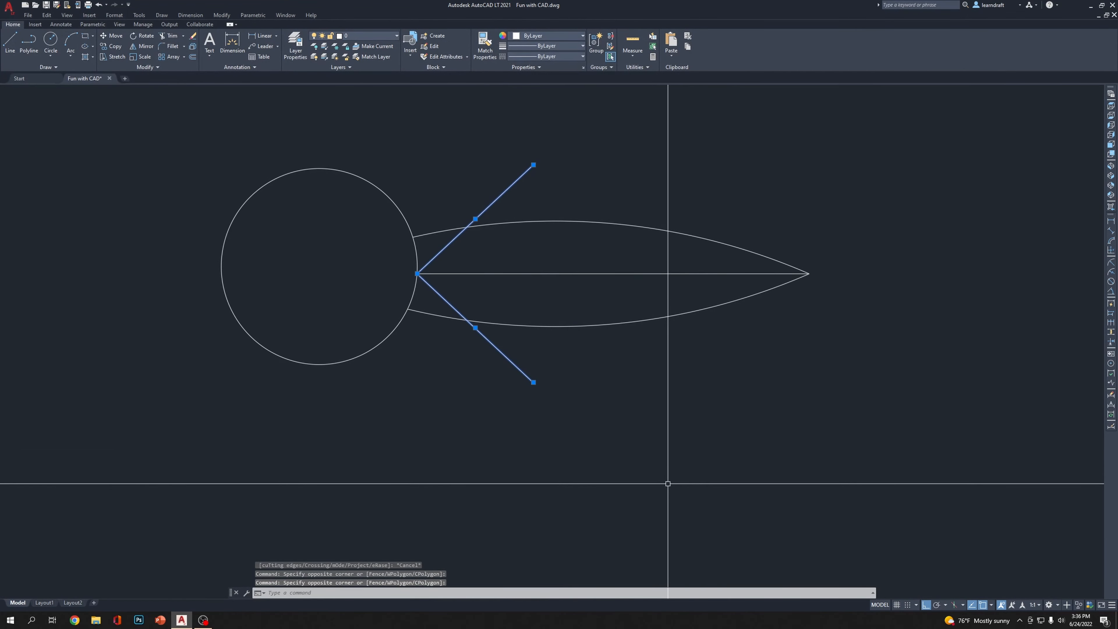
{"action": "type", "text": "co"}
{"action": "key", "text": "space"}
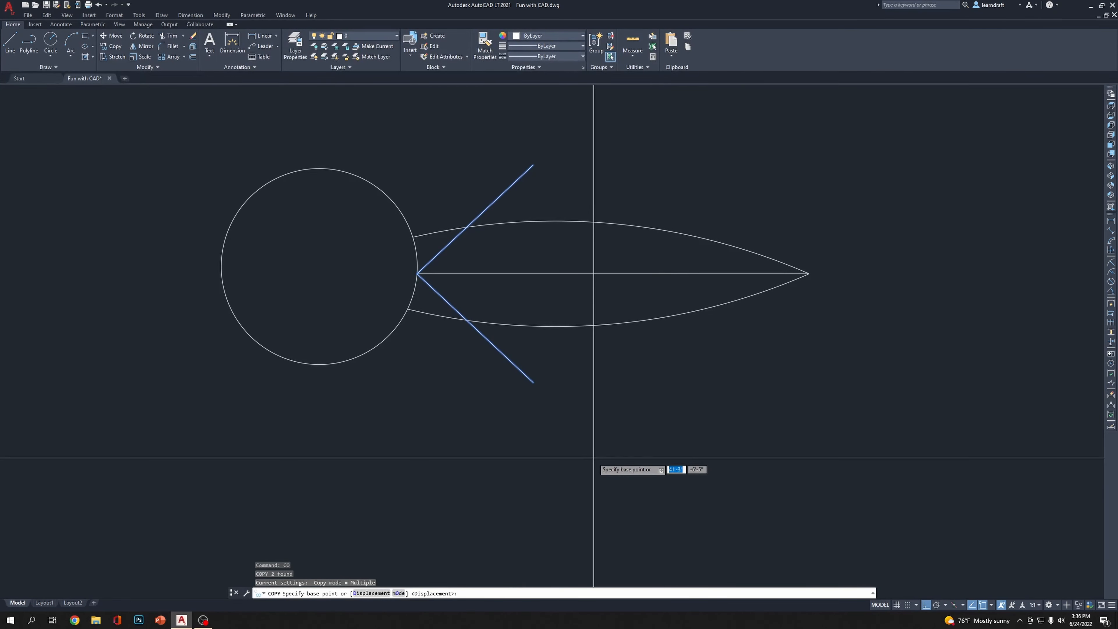
{"action": "left_click", "coordinate": [592, 462]}
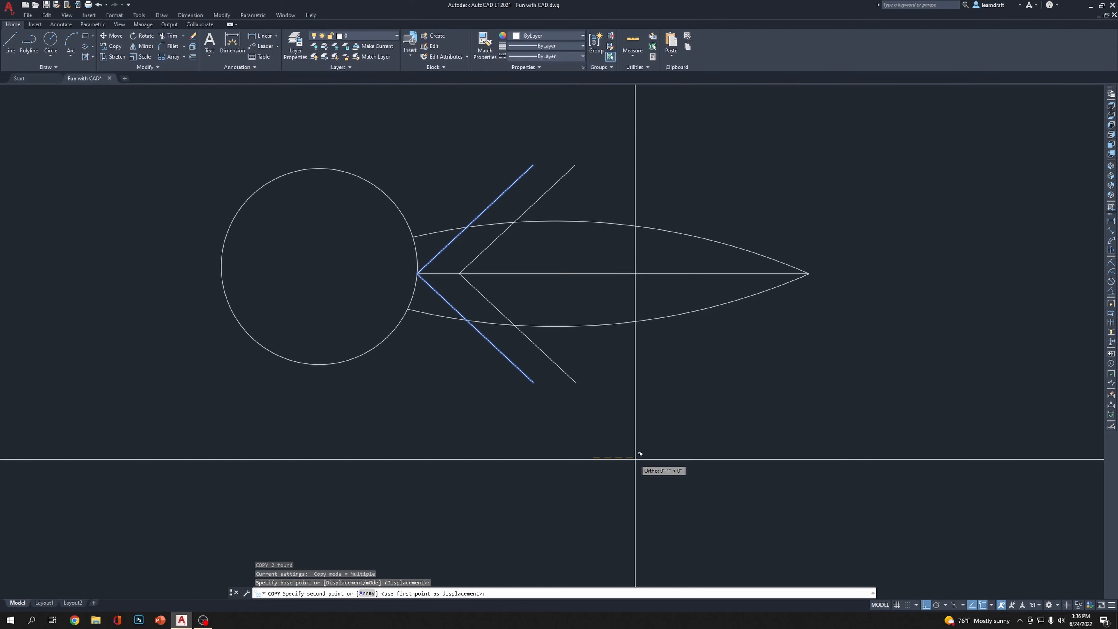
{"action": "type", "text": ".75"}
{"action": "key", "text": "Return"}
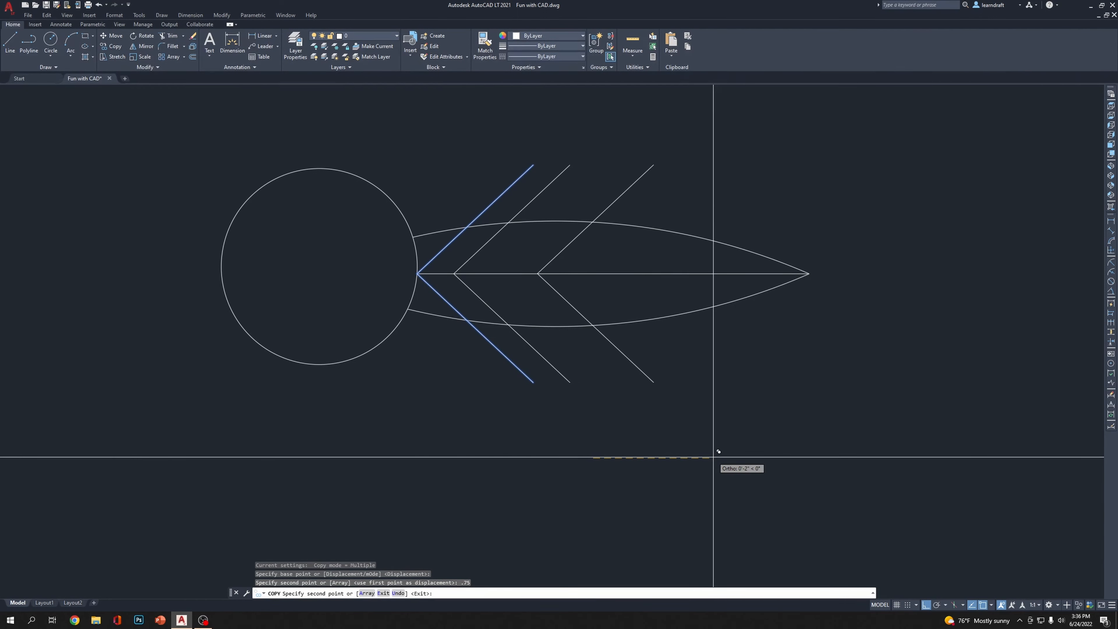
{"action": "type", "text": "1.5"}
{"action": "key", "text": "Return"}
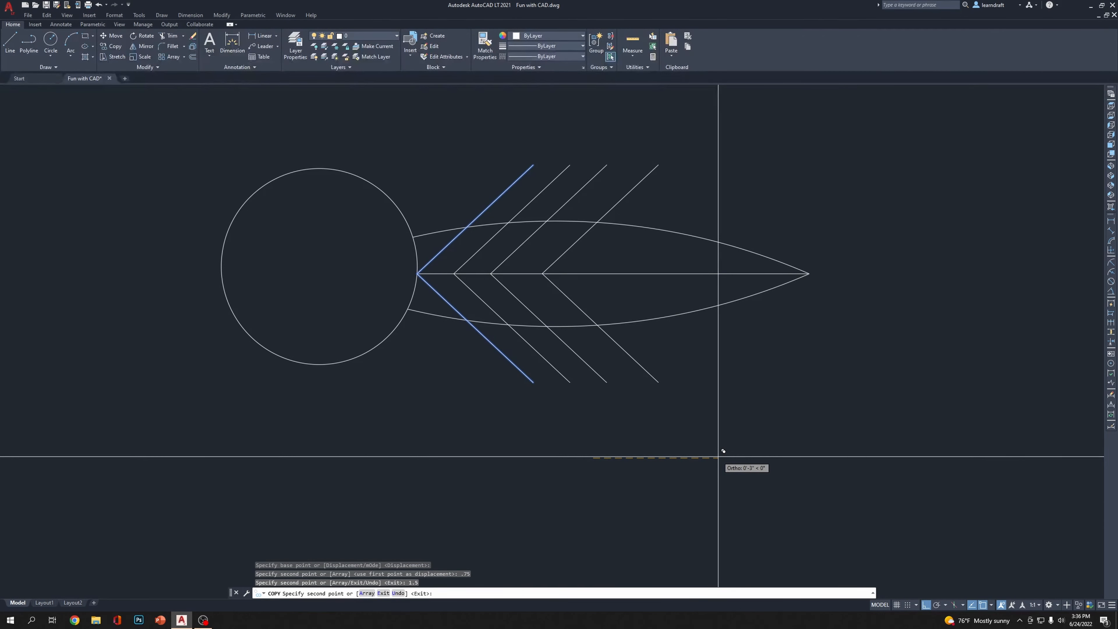
{"action": "key", "text": "Escape"}
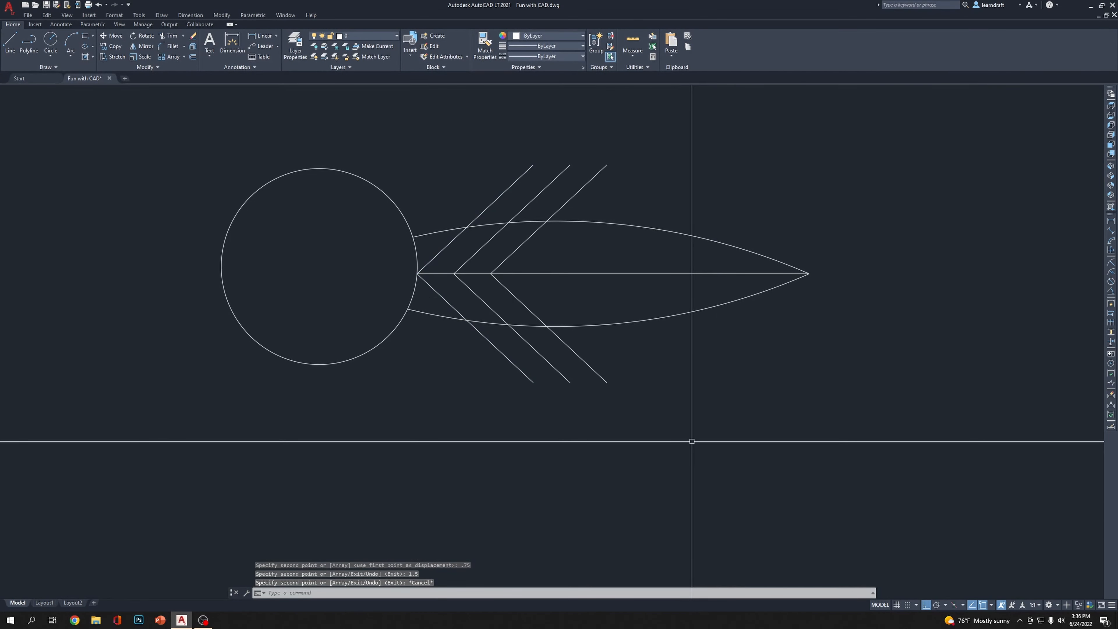
{"action": "key", "text": "ctrl+z"}
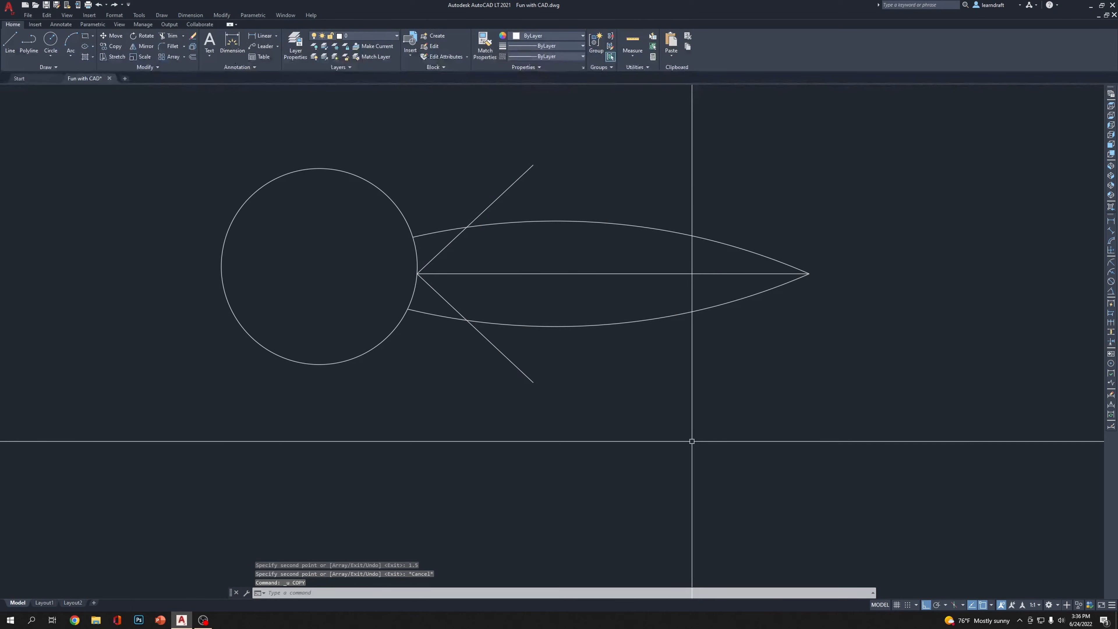
Convert the upper diagonal line to a polyline with PEDIT and join it with the lower diagonal into one V-shaped polyline
{"action": "type", "text": "e"}
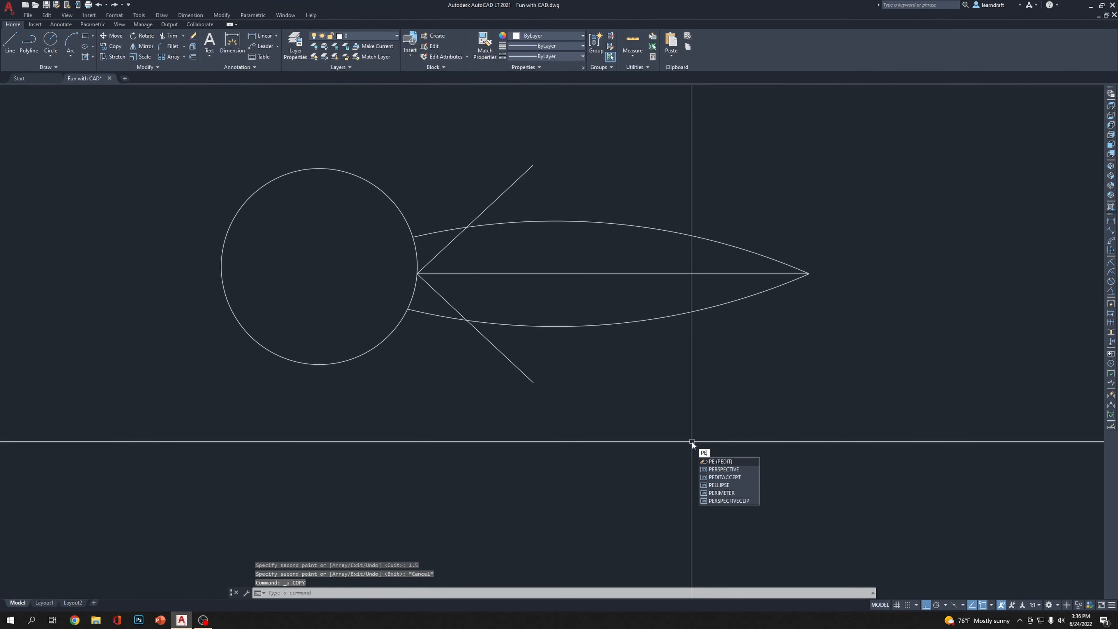
{"action": "key", "text": "Return"}
{"action": "left_click", "coordinate": [449, 244]}
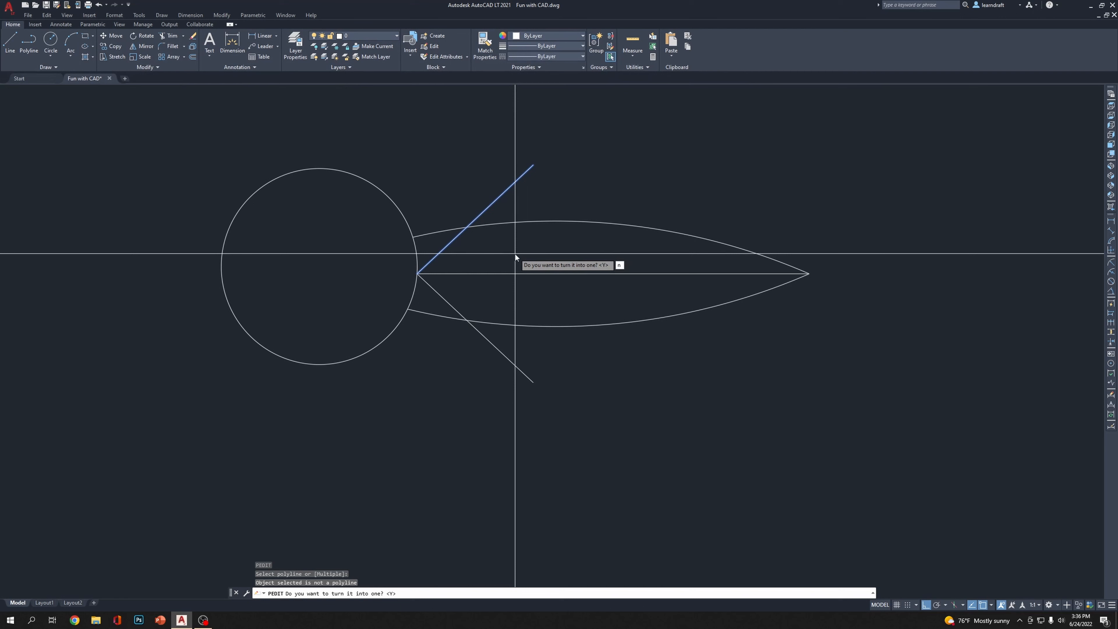
{"action": "key", "text": "BackSpace"}
{"action": "type", "text": "y"}
{"action": "key", "text": "Return"}
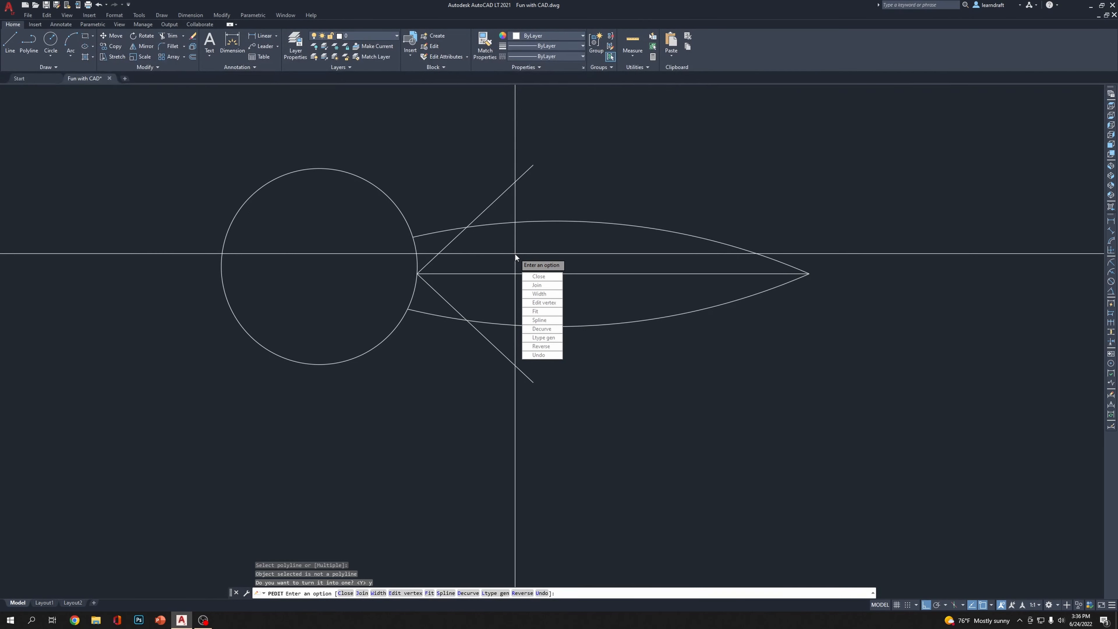
{"action": "type", "text": "j"}
{"action": "key", "text": "Return"}
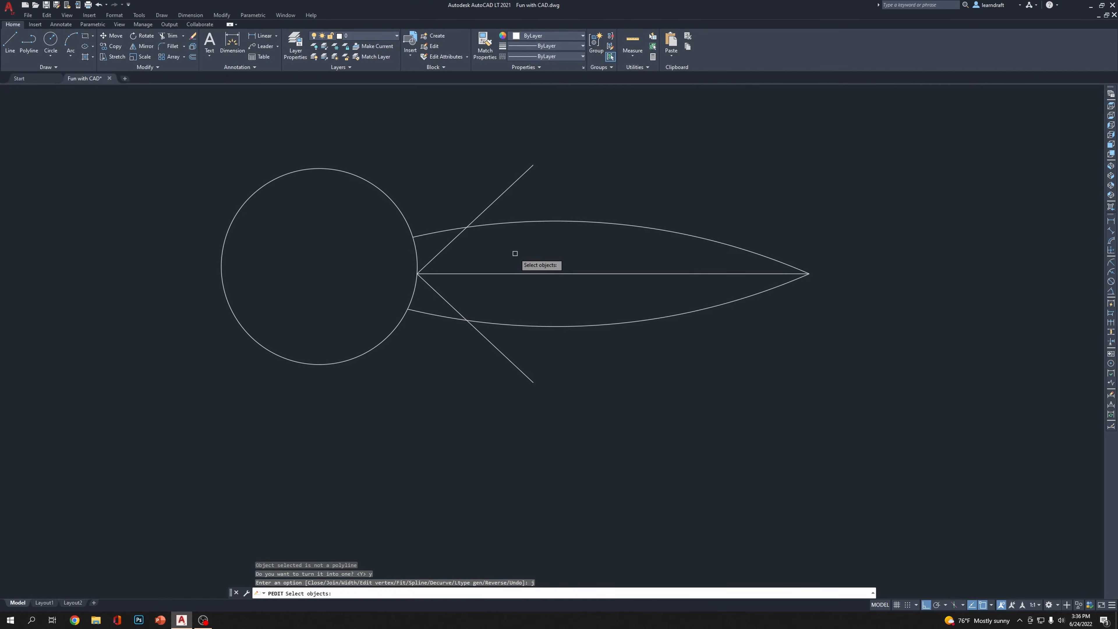
{"action": "left_click", "coordinate": [444, 247]}
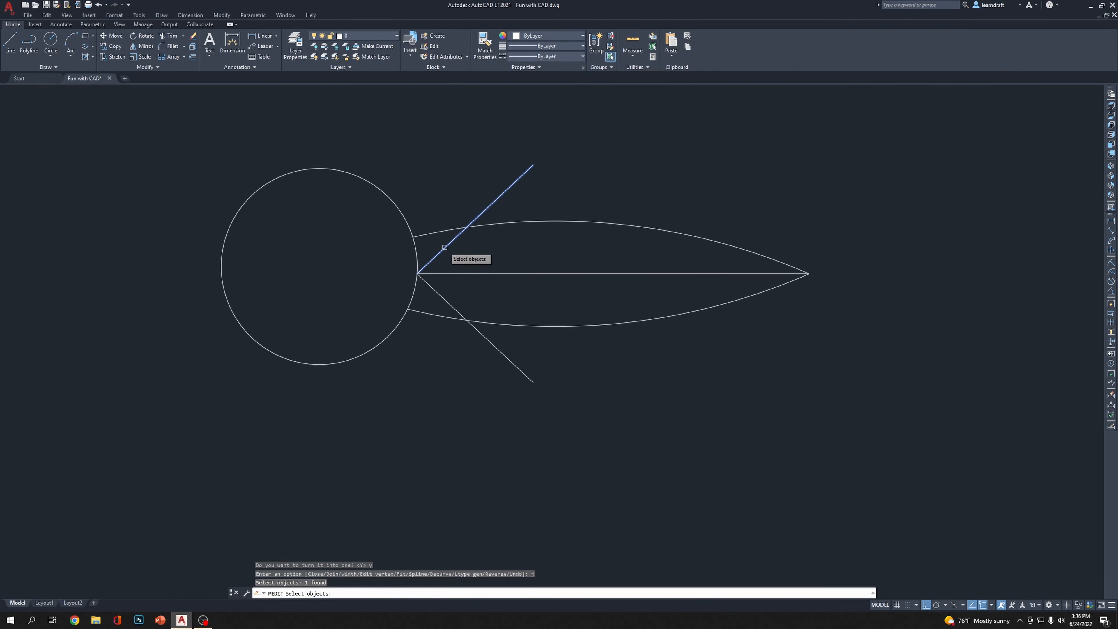
{"action": "left_click", "coordinate": [437, 292]}
{"action": "key", "text": "Return"}
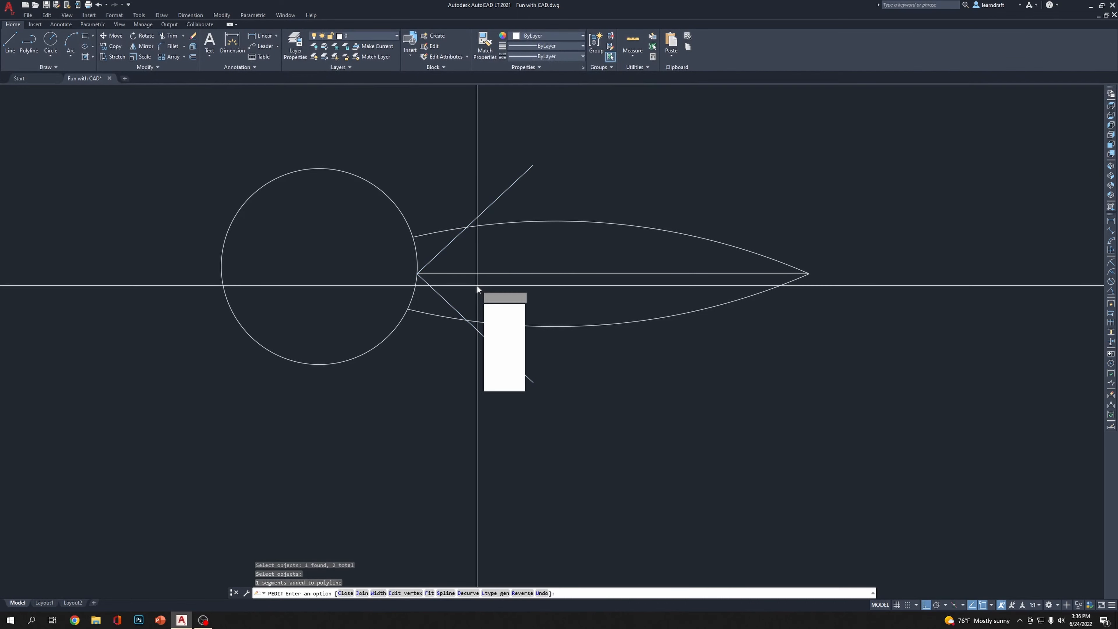
{"action": "key", "text": "Return"}
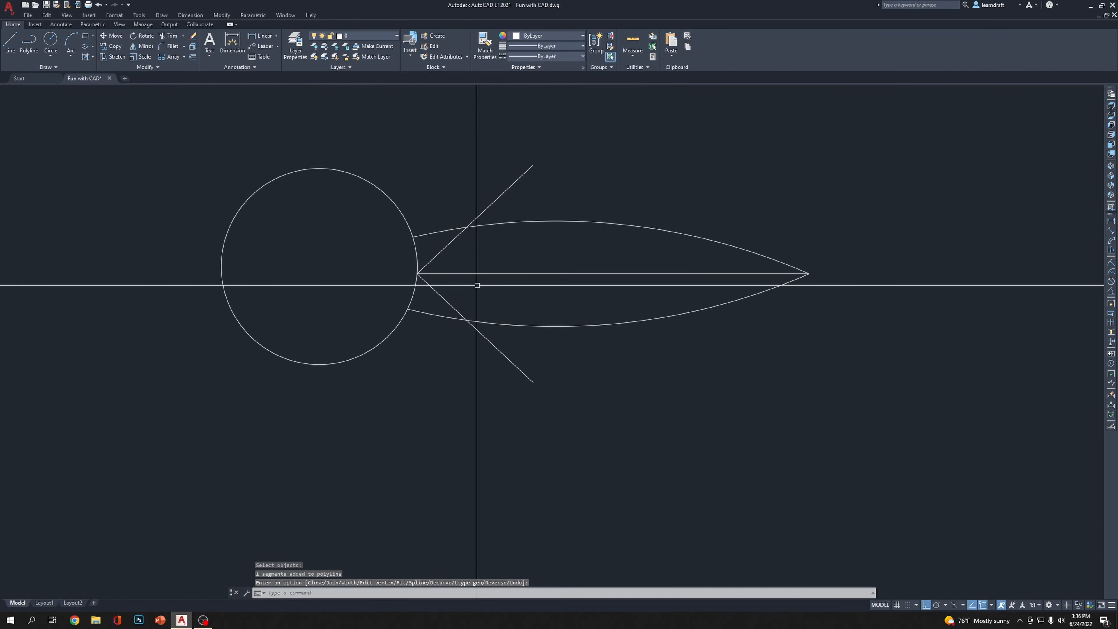
{"action": "left_click", "coordinate": [512, 187]}
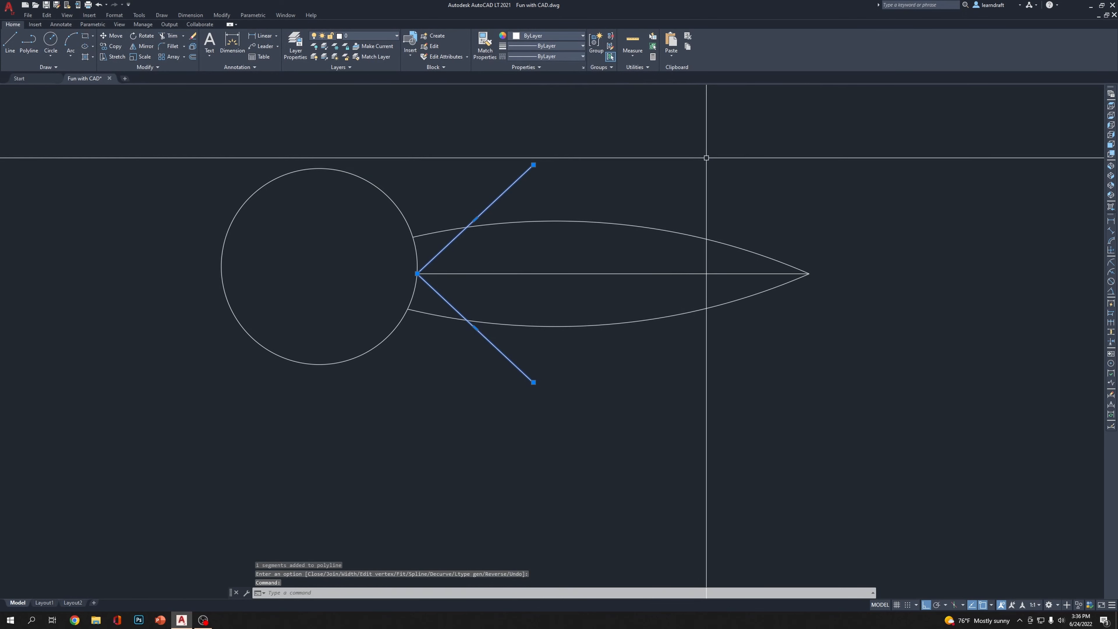
{"action": "key", "text": "Escape"}
{"action": "key", "text": "Escape"}
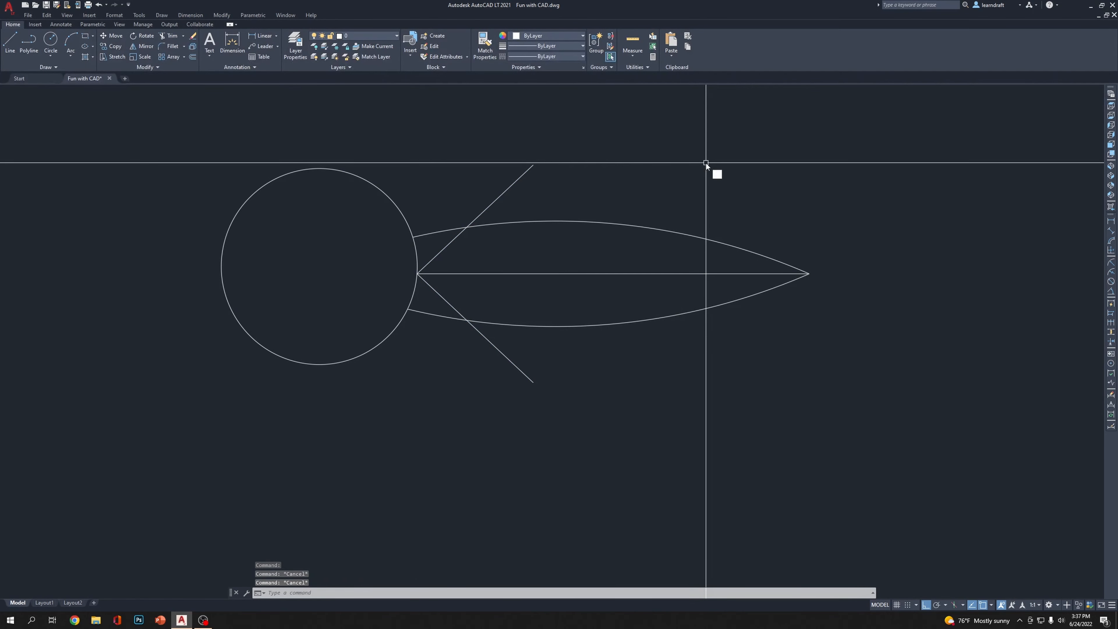
Offset the V-shaped polyline by .75 toward the petal's tip, repeating from each new copy to make four additional V-shaped veins
{"action": "type", "text": "o"}
{"action": "key", "text": "Return"}
{"action": "type", "text": ".75"}
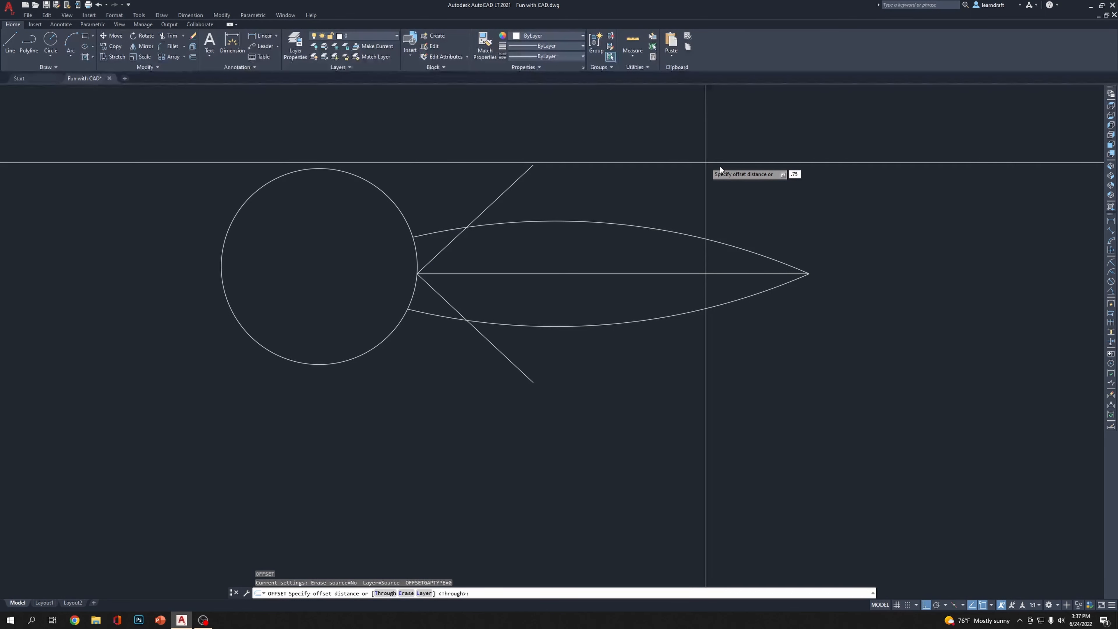
{"action": "key", "text": "Return"}
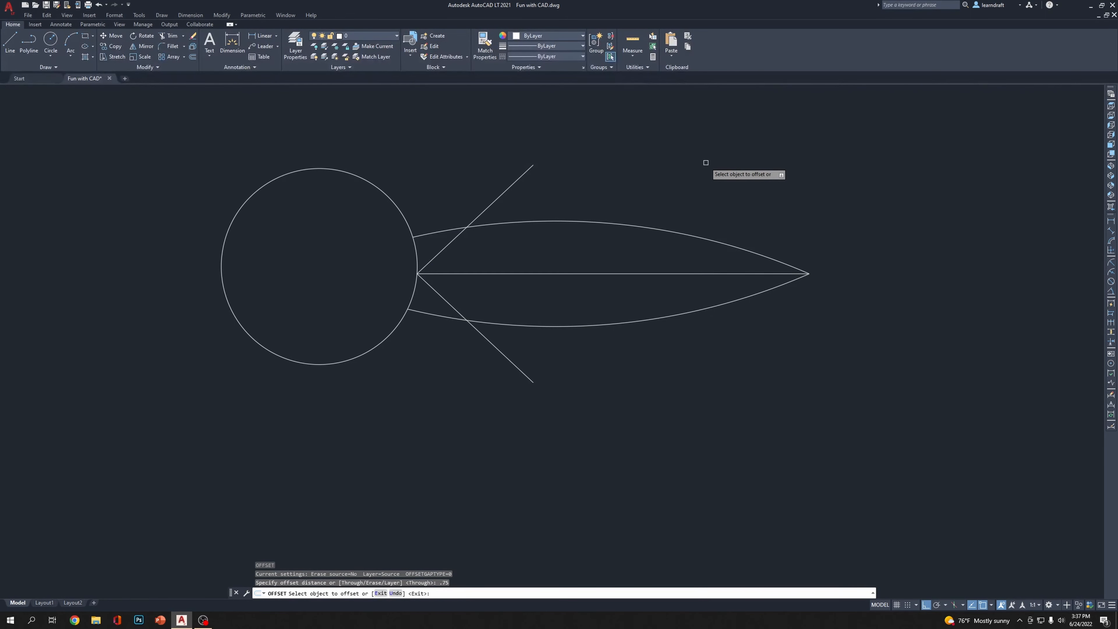
{"action": "left_click", "coordinate": [514, 185]}
{"action": "left_click", "coordinate": [603, 182]}
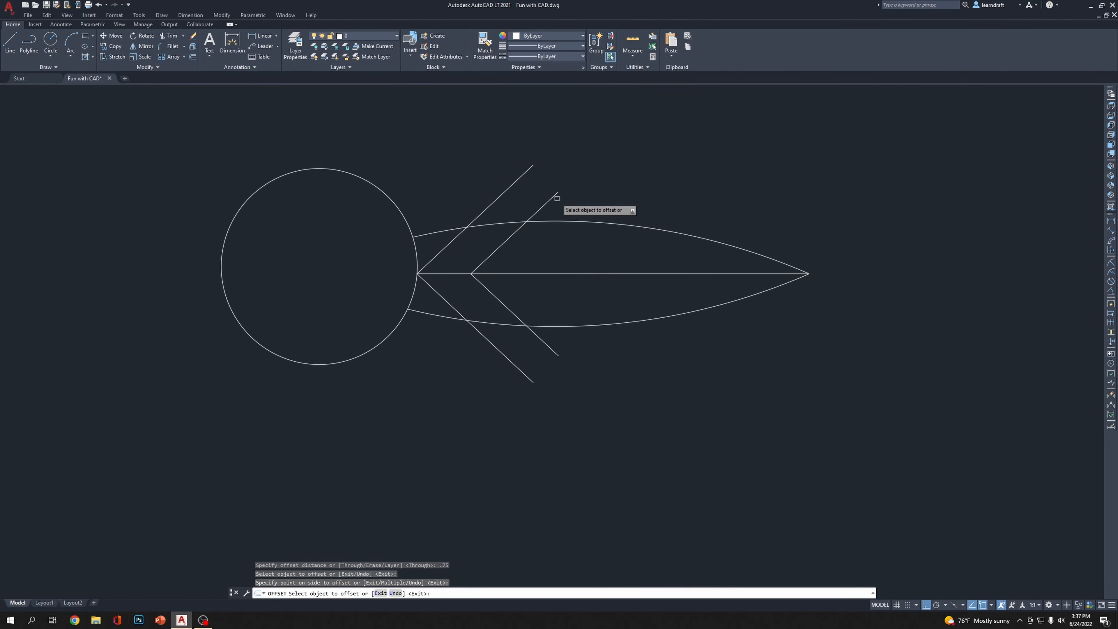
{"action": "left_click", "coordinate": [552, 198]}
{"action": "left_click", "coordinate": [649, 209]}
{"action": "left_click", "coordinate": [565, 234]}
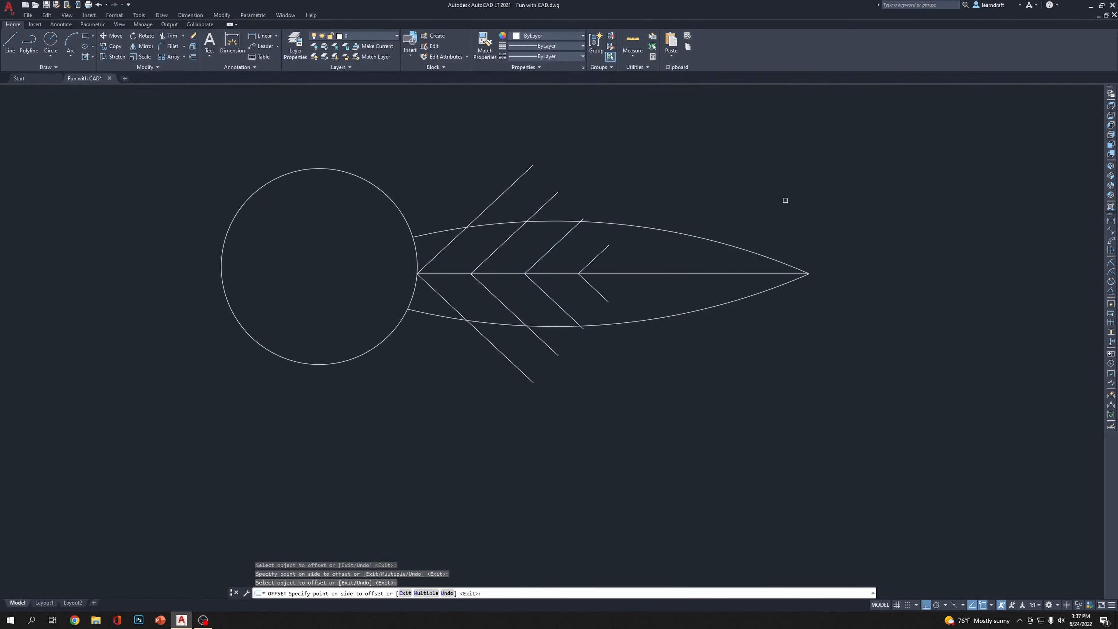
{"action": "left_click", "coordinate": [786, 200]}
{"action": "left_click", "coordinate": [599, 255]}
{"action": "left_click", "coordinate": [661, 261]}
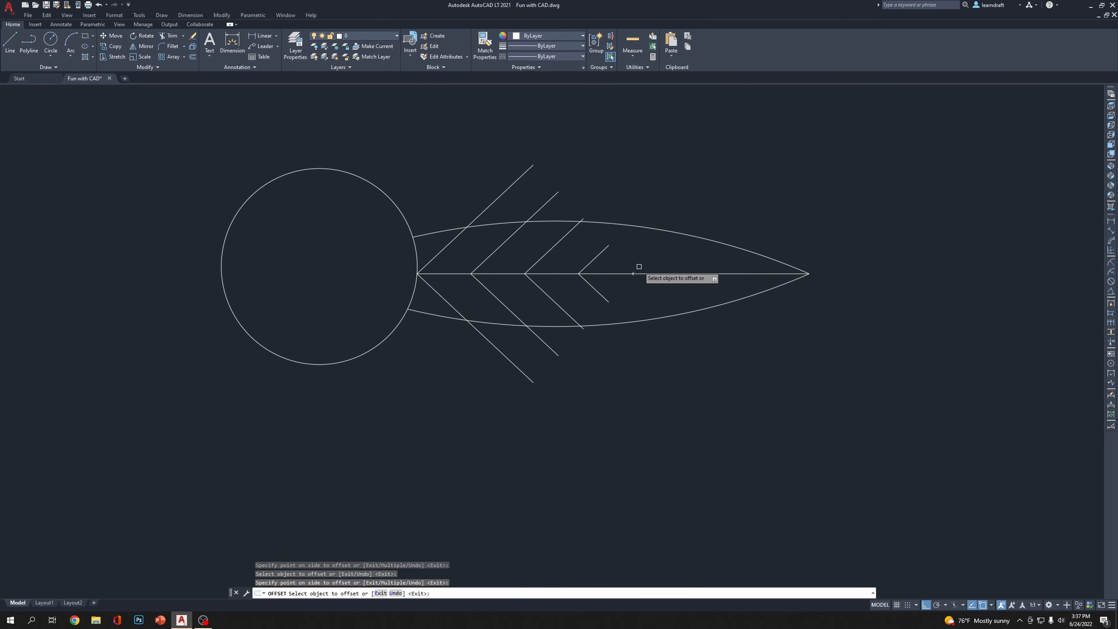
{"action": "key", "text": "Escape"}
{"action": "key", "text": "Escape"}
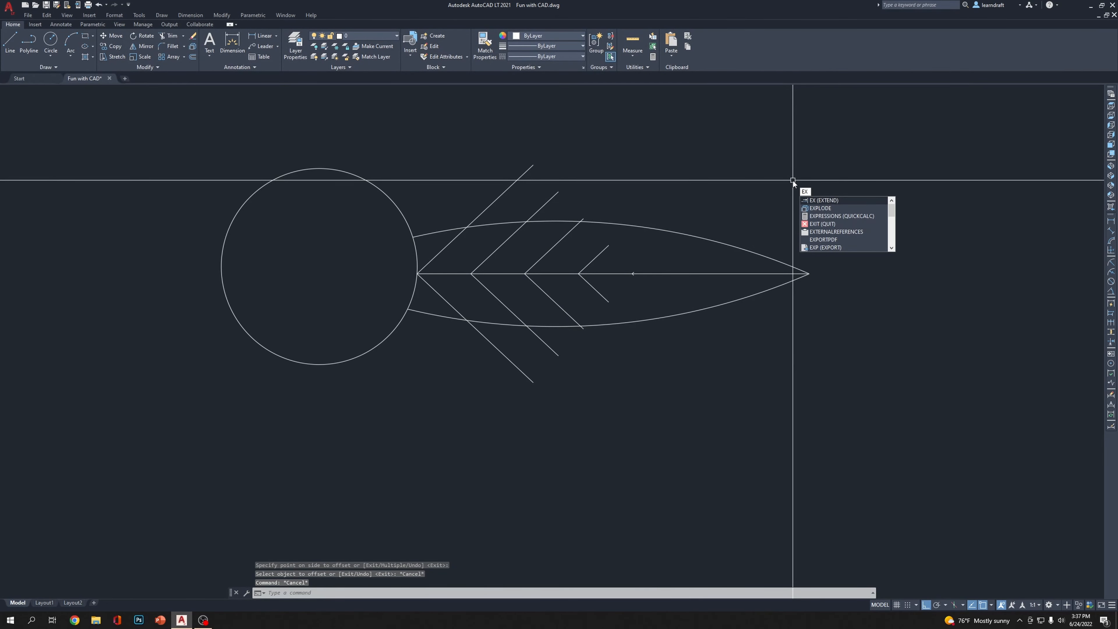
Extend both arms of the two short V-shaped veins nearest the petal's tip to the upper and lower arcs
{"action": "key", "text": "Return"}
{"action": "scroll", "coordinate": [611, 285], "scroll_direction": "up", "scroll_amount": 3}
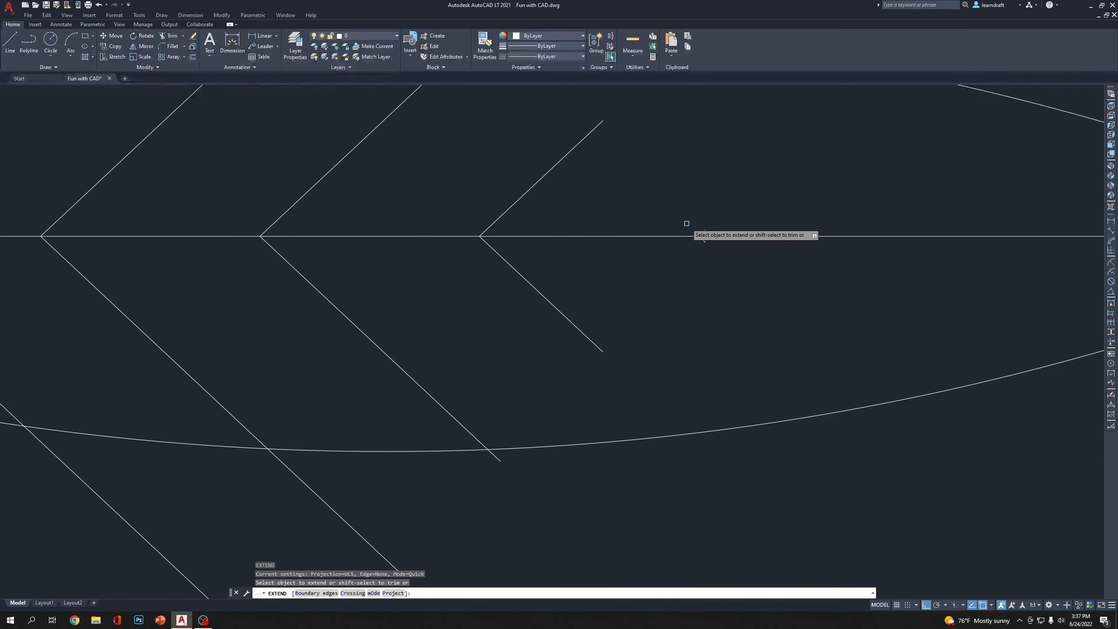
{"action": "left_click", "coordinate": [706, 229]}
{"action": "left_click", "coordinate": [704, 246]}
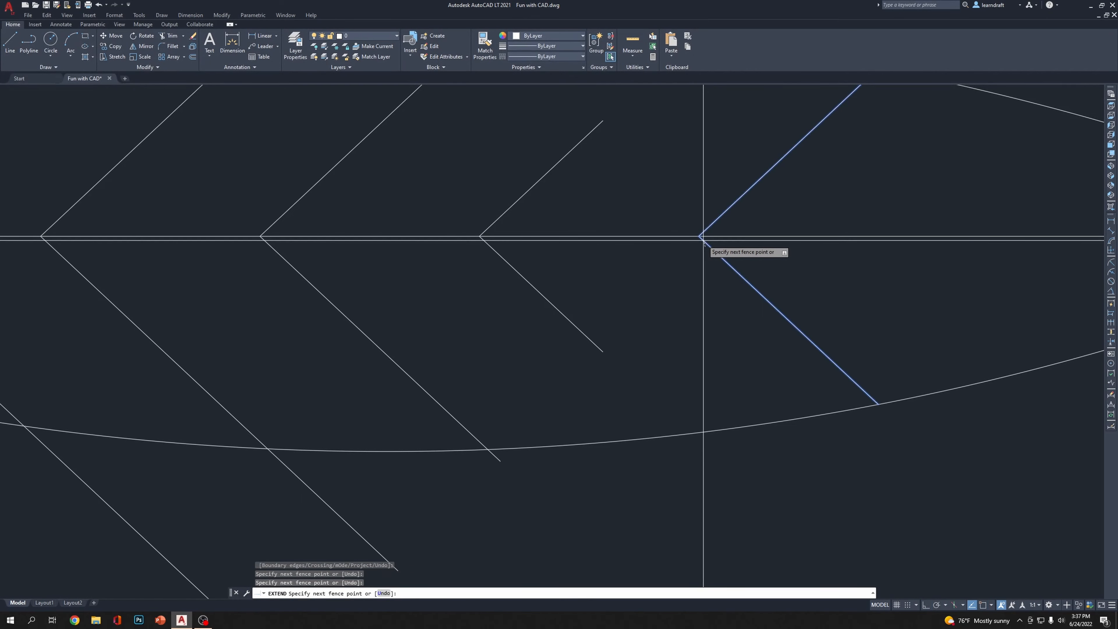
{"action": "left_click", "coordinate": [702, 240]}
{"action": "scroll", "coordinate": [641, 300], "scroll_direction": "down", "scroll_amount": 4}
{"action": "scroll", "coordinate": [661, 291], "scroll_direction": "up", "scroll_amount": 4}
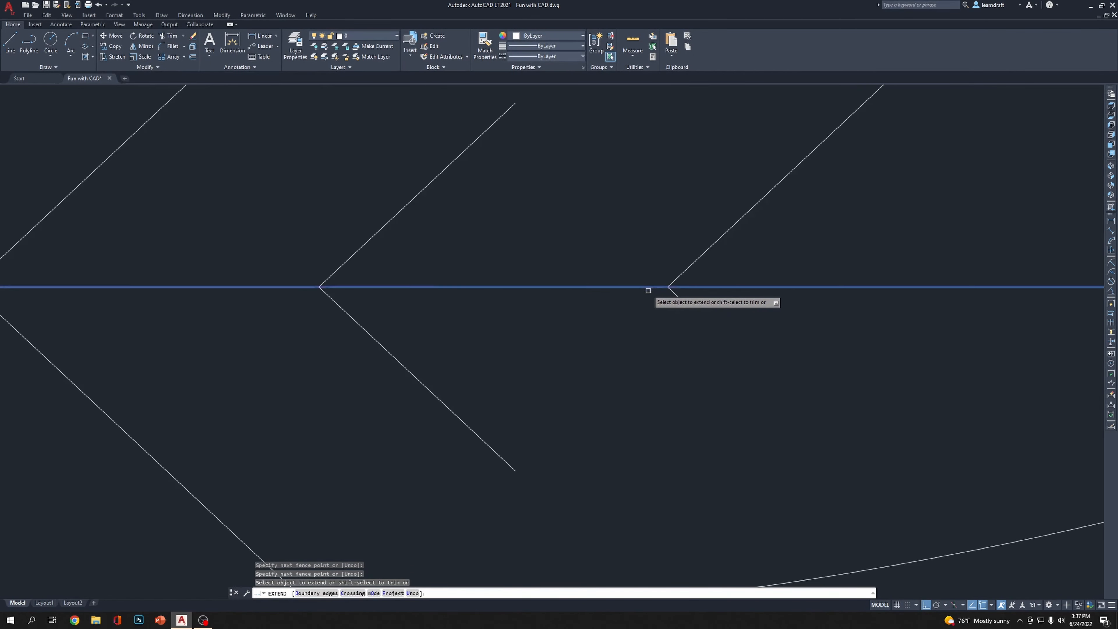
{"action": "left_click", "coordinate": [675, 292]}
{"action": "scroll", "coordinate": [638, 241], "scroll_direction": "down", "scroll_amount": 4}
{"action": "left_click", "coordinate": [622, 233]}
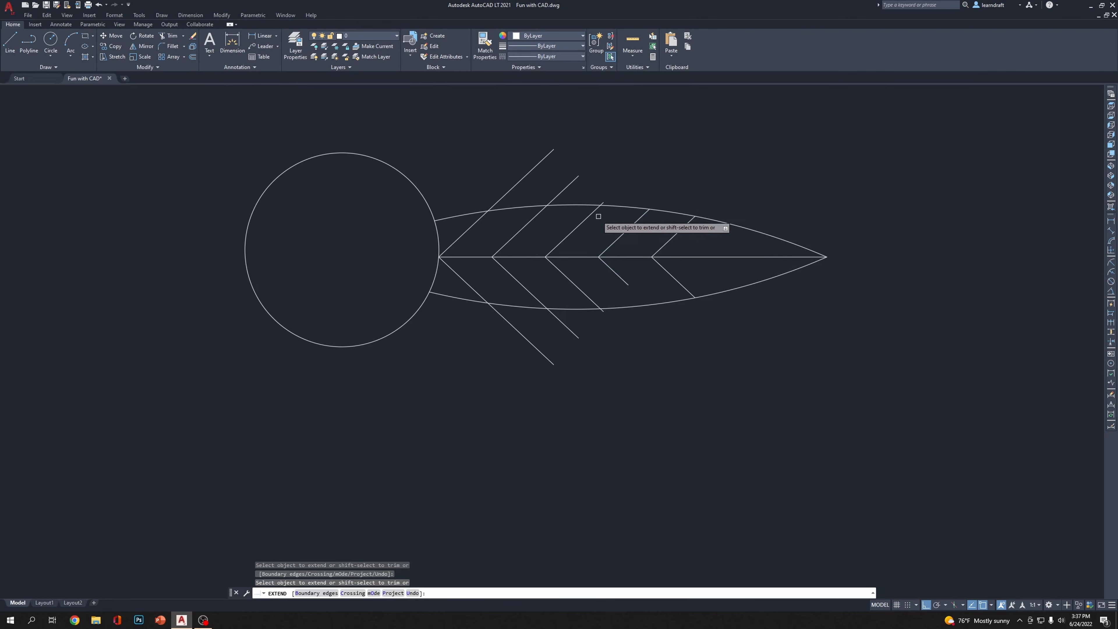
{"action": "left_click", "coordinate": [589, 216]}
{"action": "left_click", "coordinate": [611, 270]}
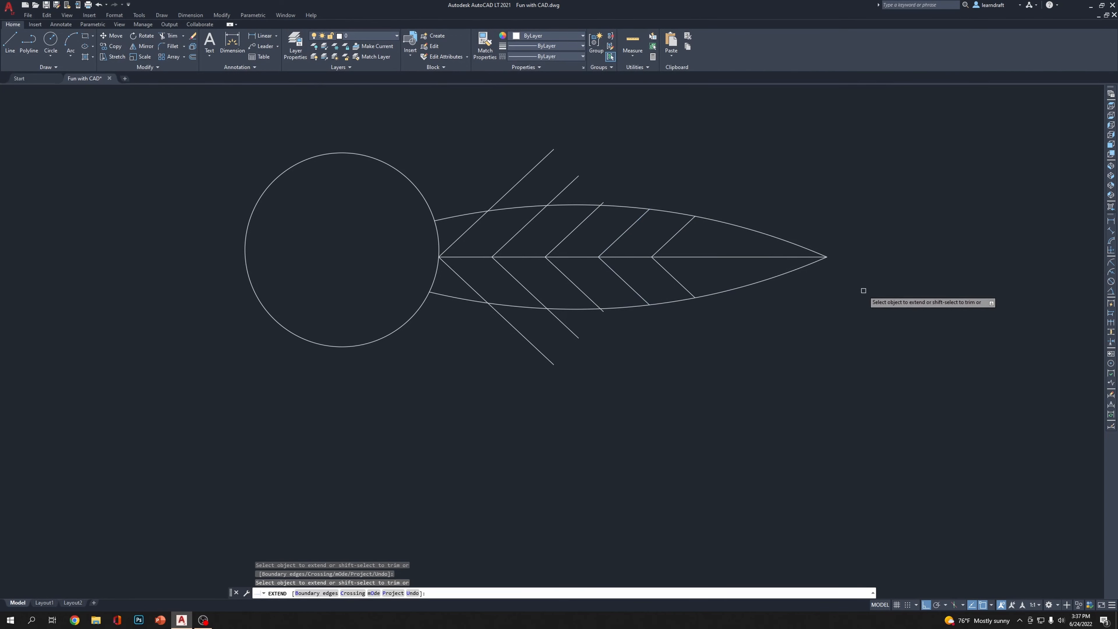
{"action": "middle_click_drag", "start_coordinate": [863, 286], "coordinate": [691, 287]}
{"action": "key", "text": "Return"}
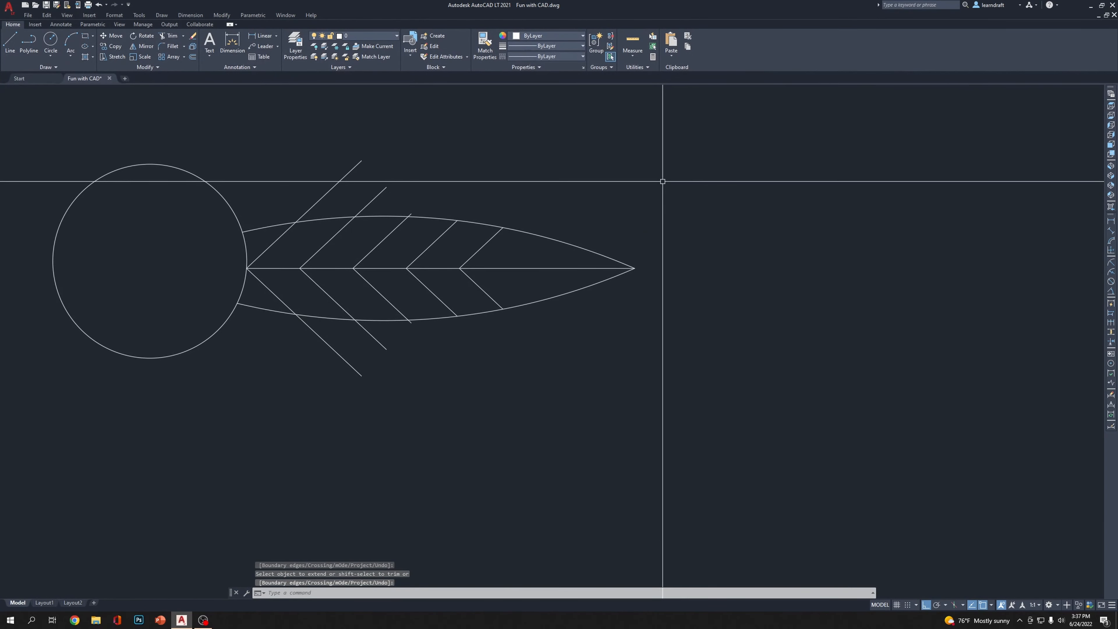
Offset the extended vein nearest the petal's tip toward the tip, reusing the .75 distance, and try one further offset
{"action": "type", "text": "o"}
{"action": "key", "text": "Return"}
{"action": "key", "text": "Return"}
{"action": "left_click", "coordinate": [498, 238]}
{"action": "left_click", "coordinate": [514, 239]}
{"action": "left_click", "coordinate": [526, 256]}
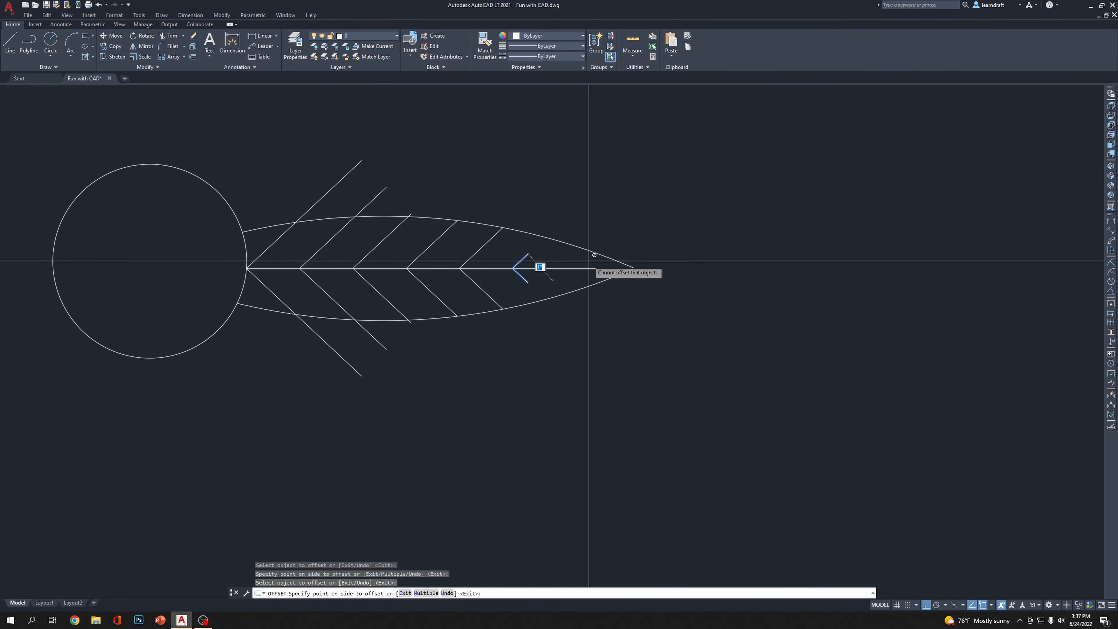
{"action": "left_click", "coordinate": [679, 221]}
{"action": "key", "text": "Return"}
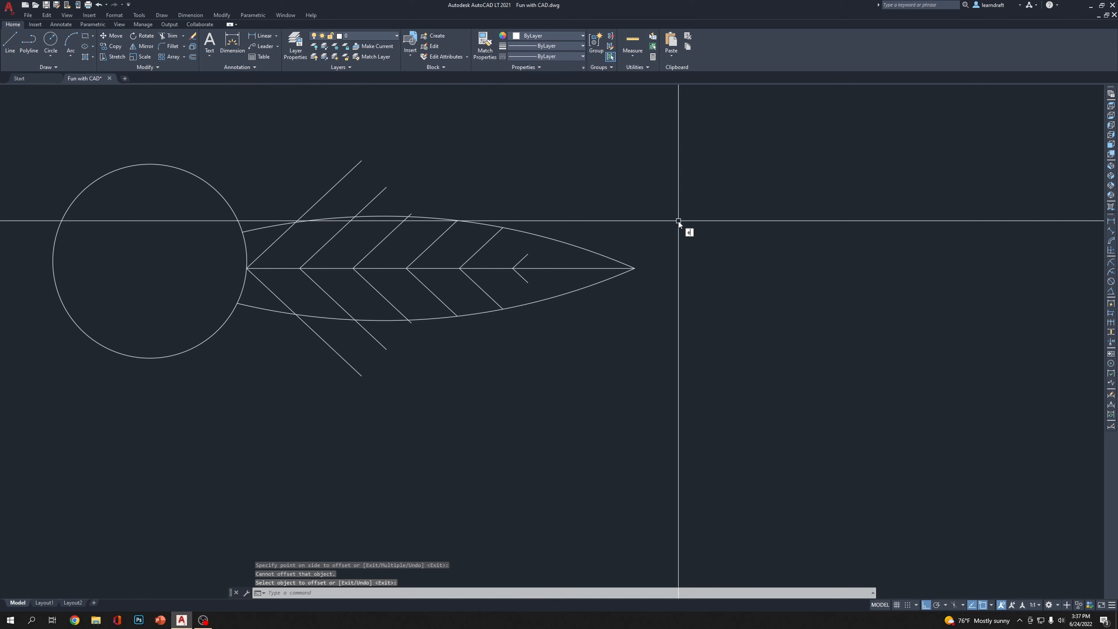
Extend both arms of the small sixth vein near the tip to the petal's upper and lower arcs
{"action": "type", "text": "ex"}
{"action": "key", "text": "Return"}
{"action": "left_click", "coordinate": [522, 259]}
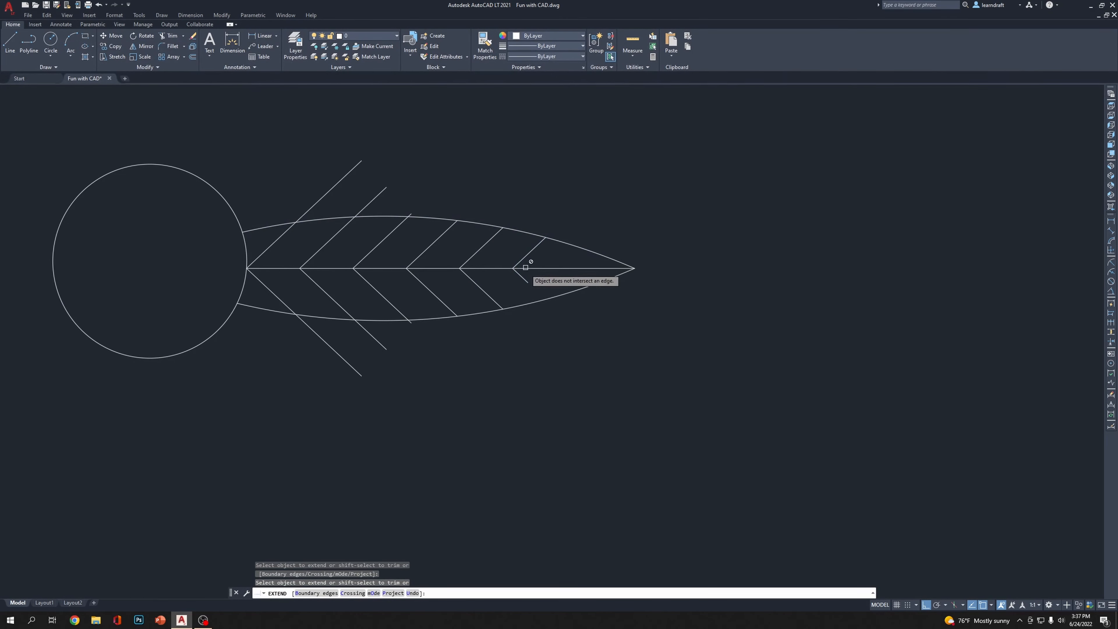
{"action": "left_click", "coordinate": [525, 283]}
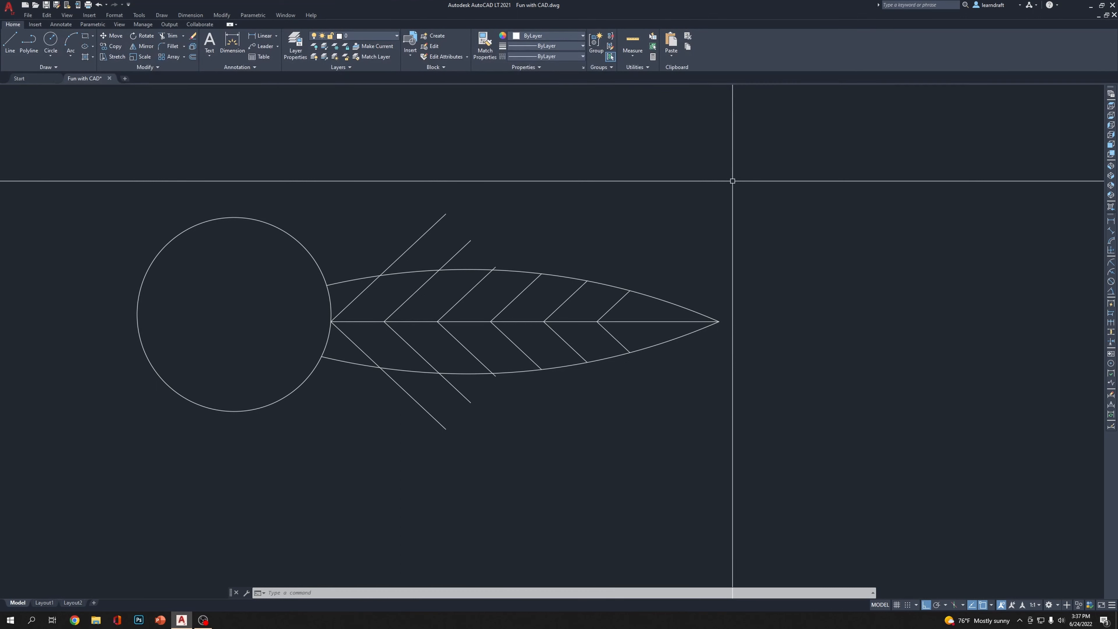
Undo the vein offsets and extensions, and redo the PEDIT join of the two diagonals
{"action": "key", "text": "ctrl+z"}
{"action": "key", "text": "ctrl+z"}
{"action": "key", "text": "ctrl+z"}
{"action": "key", "text": "ctrl+z"}
{"action": "key", "text": "ctrl+z"}
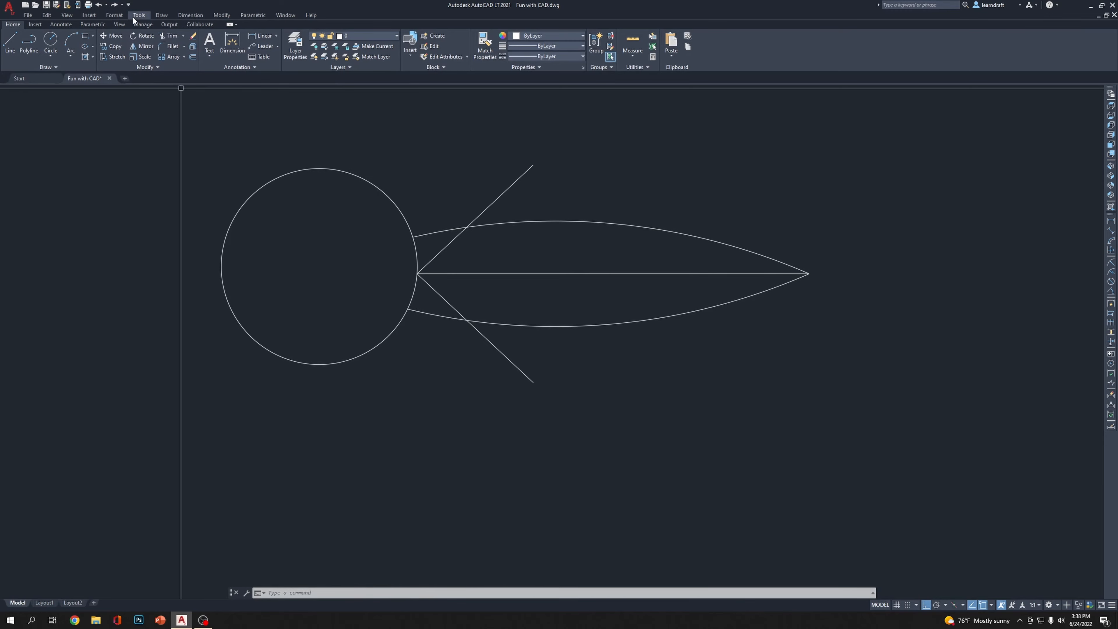
{"action": "left_click", "coordinate": [114, 7]}
{"action": "left_click", "coordinate": [524, 173]}
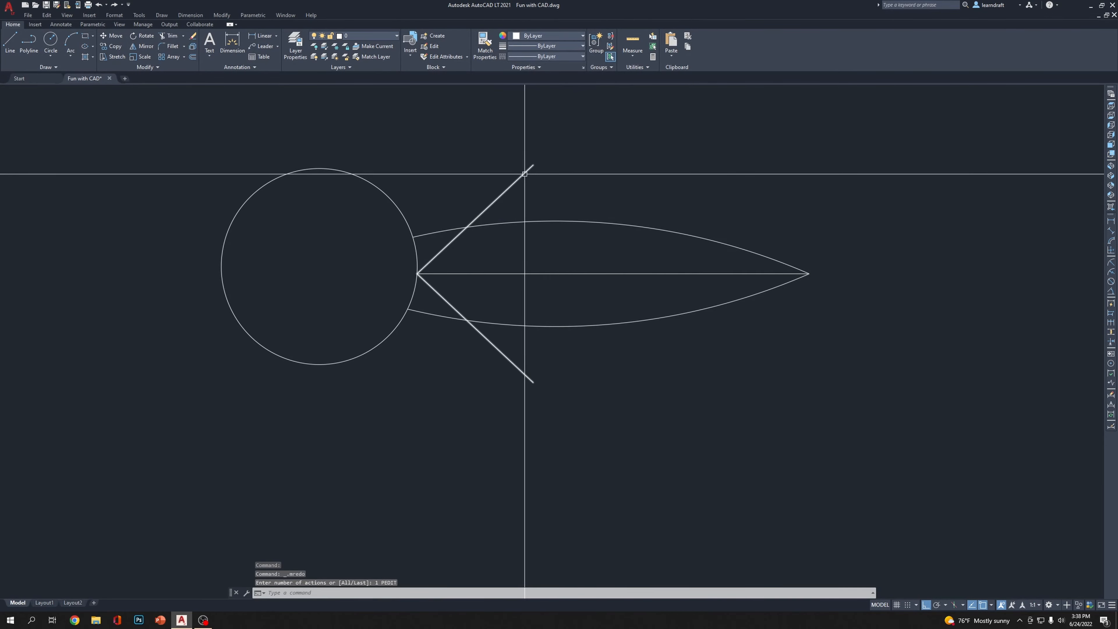
Move the joined V polyline about 6" horizontally toward the petal's tip
{"action": "middle_click_drag", "start_coordinate": [768, 174], "coordinate": [556, 206]}
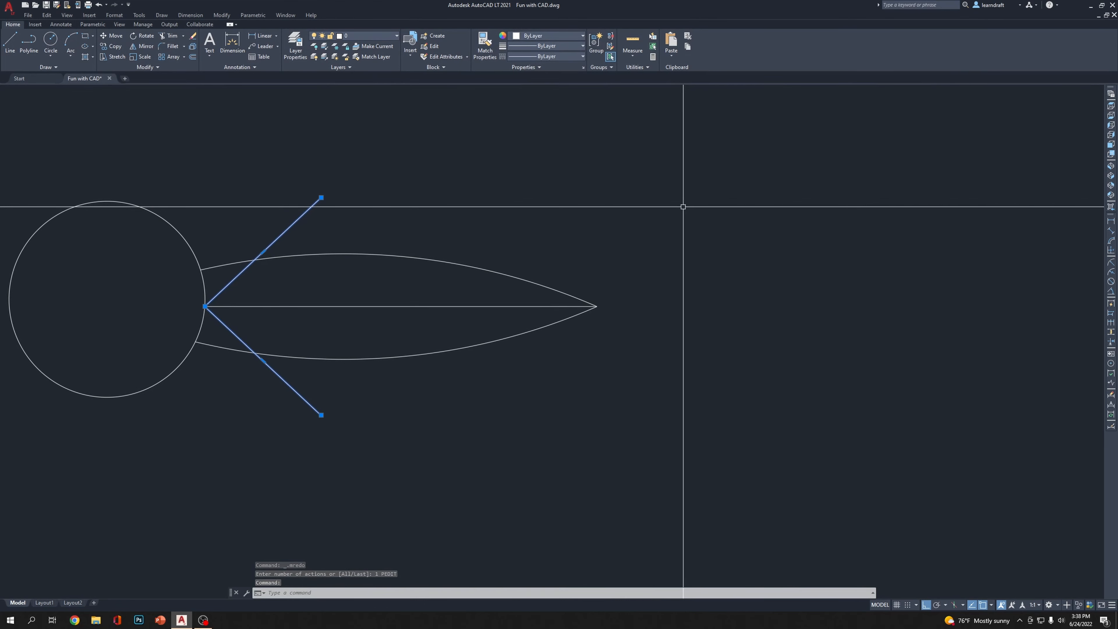
{"action": "type", "text": "m"}
{"action": "key", "text": "Return"}
{"action": "left_click", "coordinate": [518, 192]}
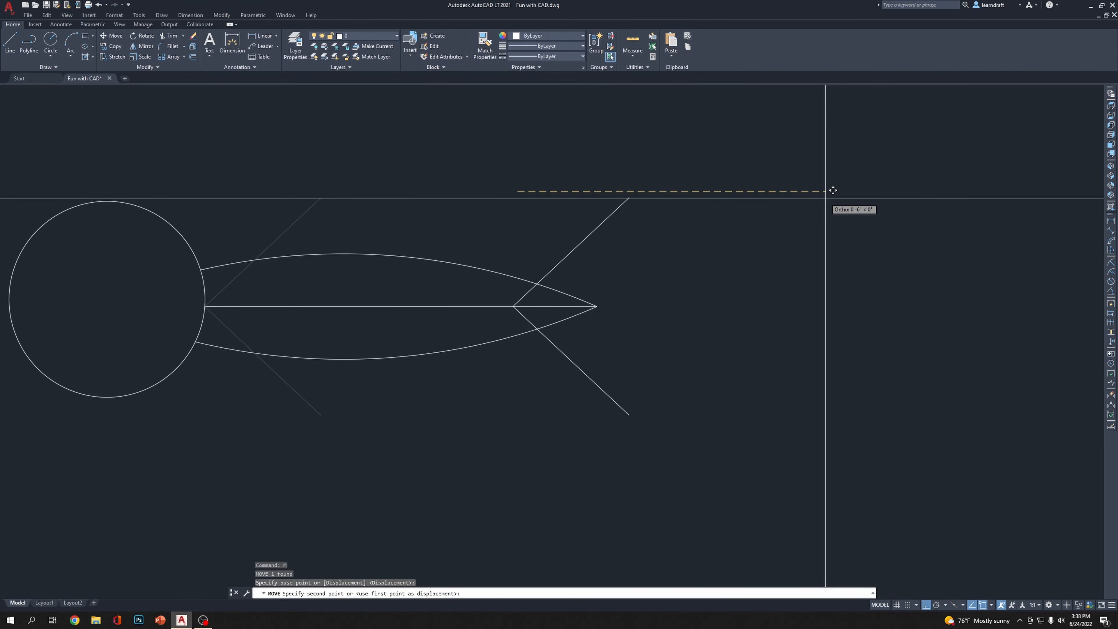
{"action": "left_click", "coordinate": [826, 197]}
{"action": "middle_click_drag", "start_coordinate": [697, 187], "coordinate": [700, 217]}
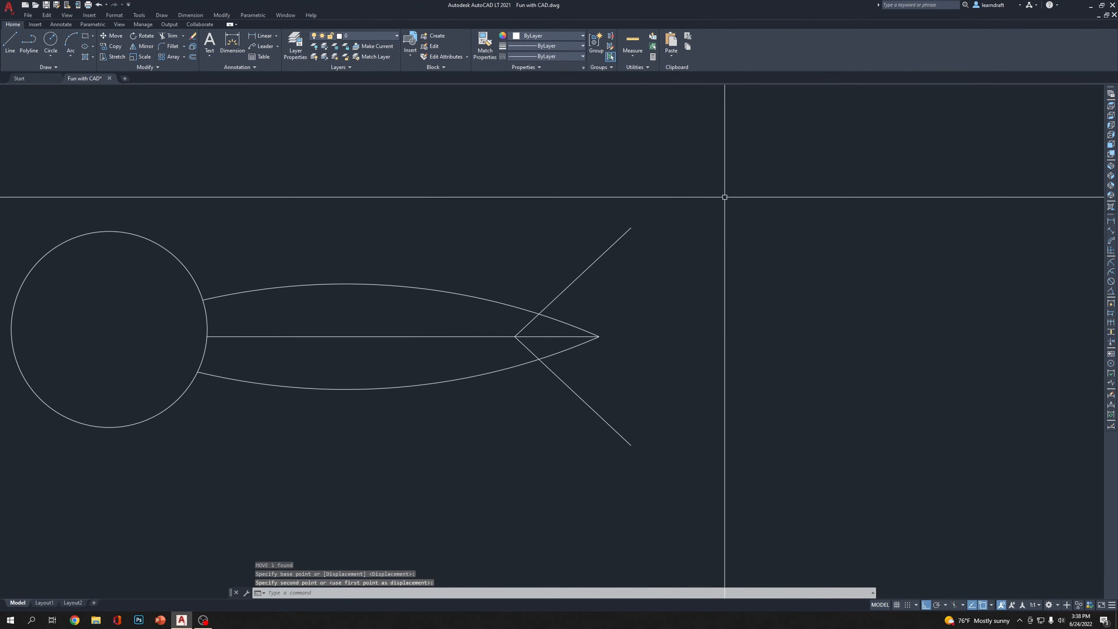
Offset the V polyline six times in succession toward the circle at a distance of .75
{"action": "type", "text": "o"}
{"action": "key", "text": "Return"}
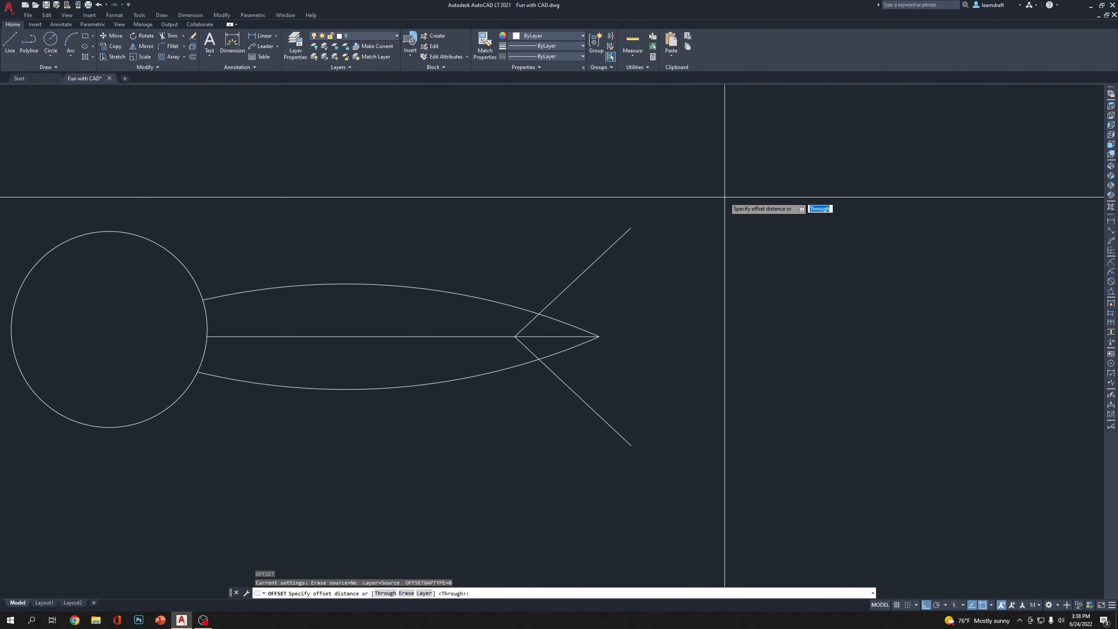
{"action": "type", "text": ".75"}
{"action": "key", "text": "Return"}
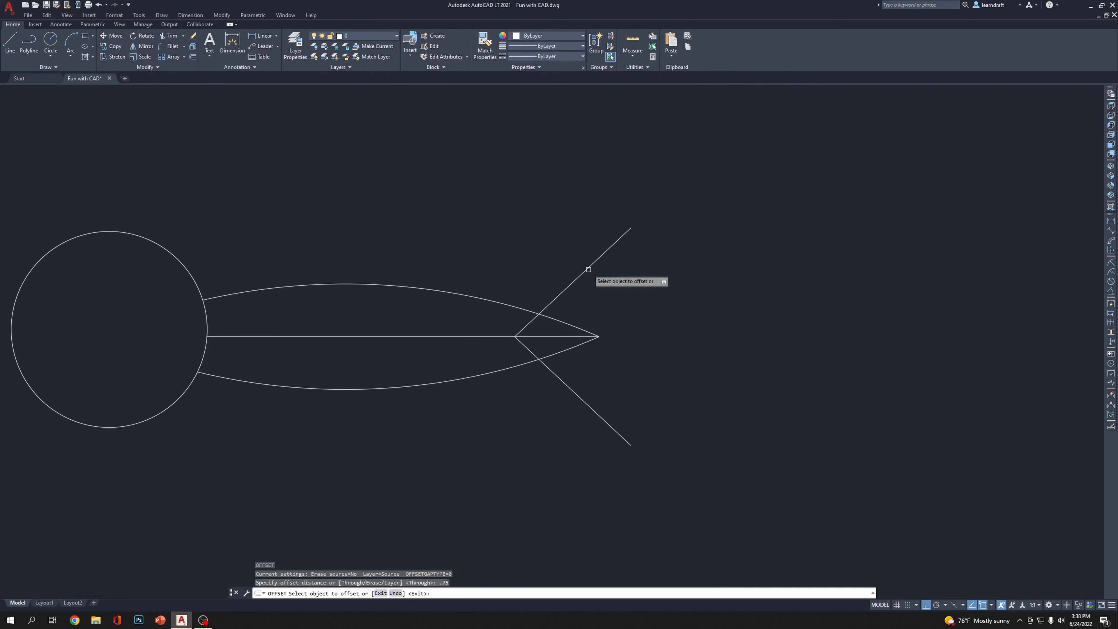
{"action": "left_click", "coordinate": [570, 279]}
{"action": "left_click", "coordinate": [487, 230]}
{"action": "left_click", "coordinate": [512, 289]}
{"action": "left_click", "coordinate": [444, 257]}
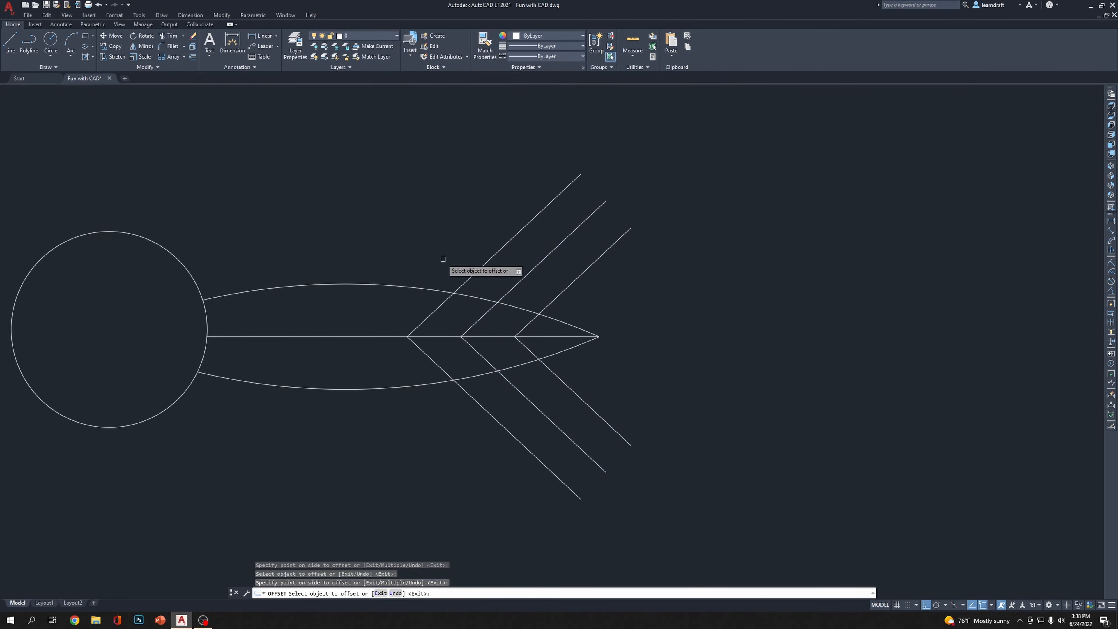
{"action": "left_click", "coordinate": [467, 277]}
{"action": "left_click", "coordinate": [400, 250]}
{"action": "left_click", "coordinate": [419, 274]}
{"action": "left_click", "coordinate": [393, 268]}
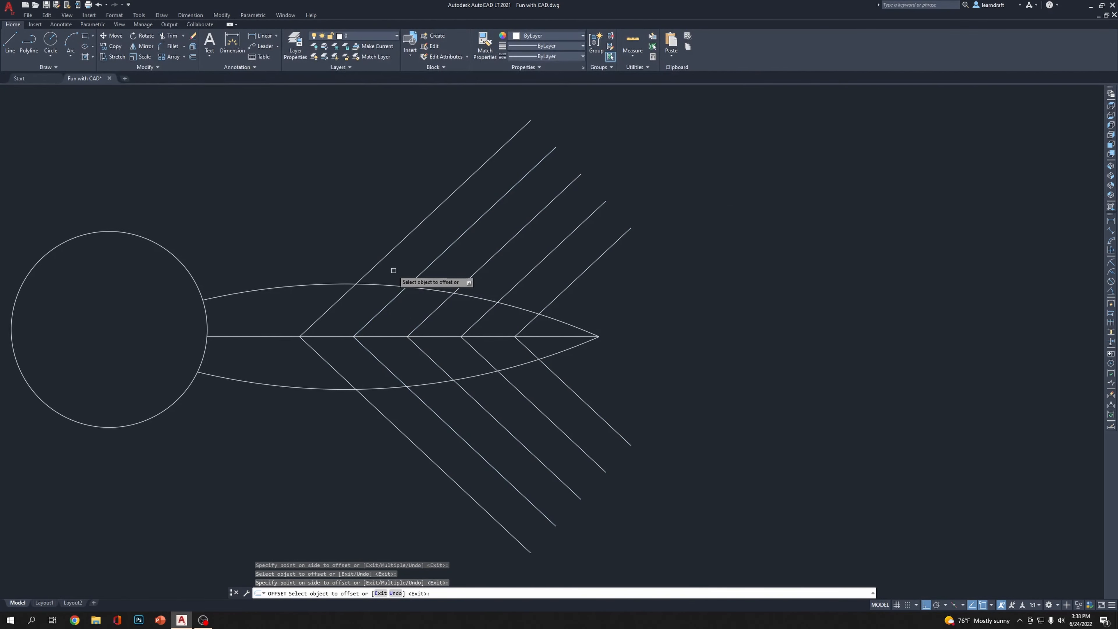
{"action": "left_click", "coordinate": [374, 266]}
{"action": "left_click", "coordinate": [273, 231]}
{"action": "left_click", "coordinate": [331, 258]}
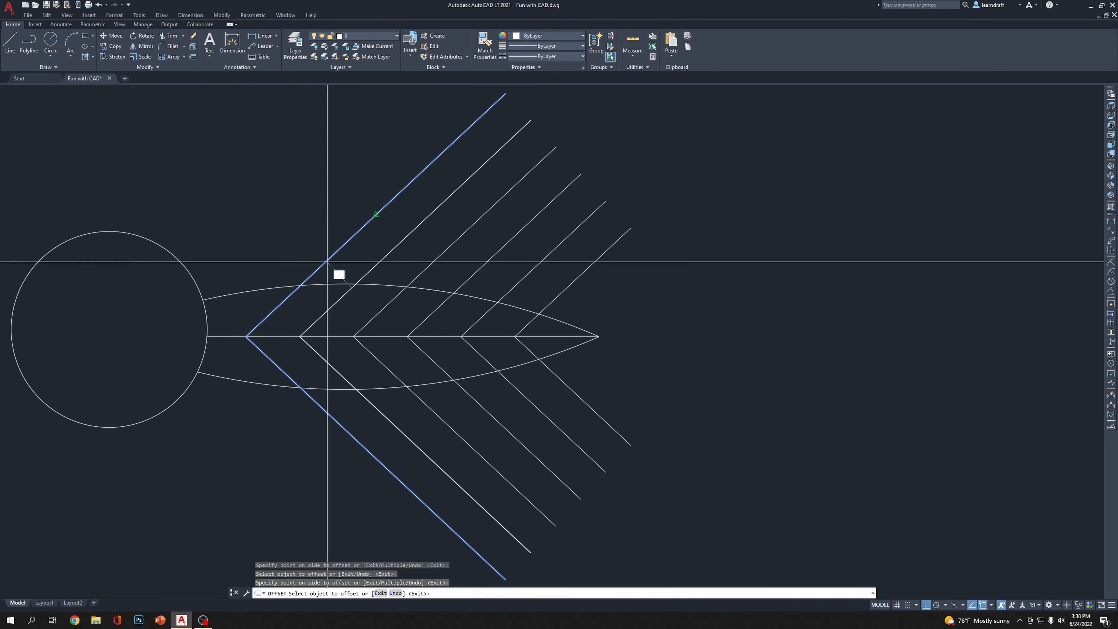
{"action": "left_click", "coordinate": [293, 193]}
{"action": "key", "text": "Escape"}
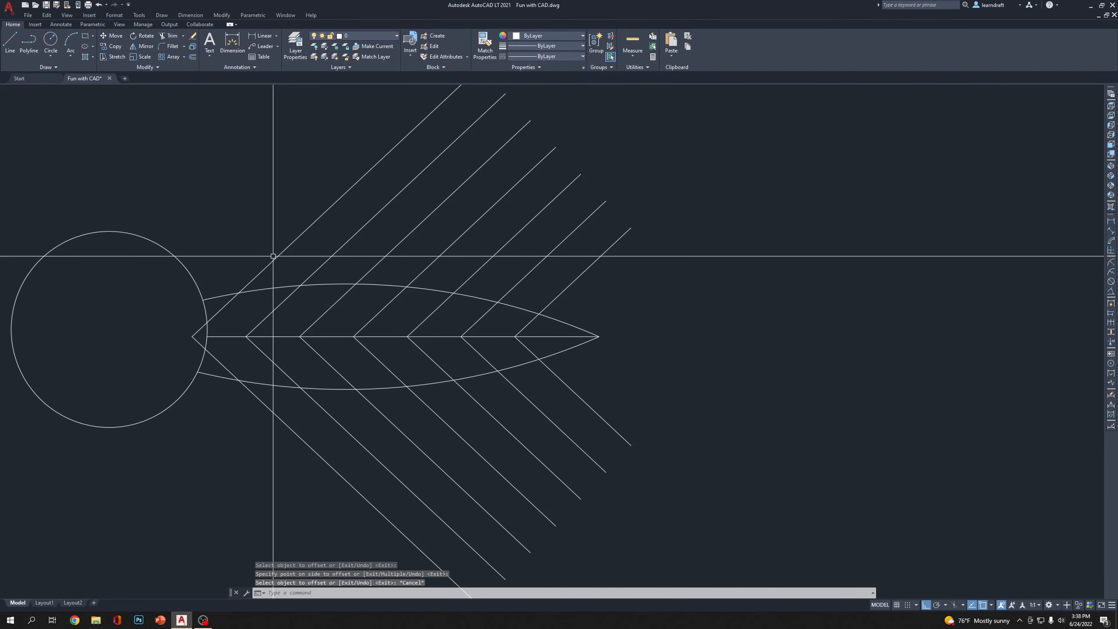
Erase the V polyline that crosses into the circle and move the remaining six a short distance horizontally toward the circle
{"action": "left_click", "coordinate": [302, 237]}
{"action": "key", "text": "Delete"}
{"action": "middle_click_drag", "start_coordinate": [654, 237], "coordinate": [707, 213]}
{"action": "left_click", "coordinate": [756, 191]}
{"action": "left_click", "coordinate": [347, 245]}
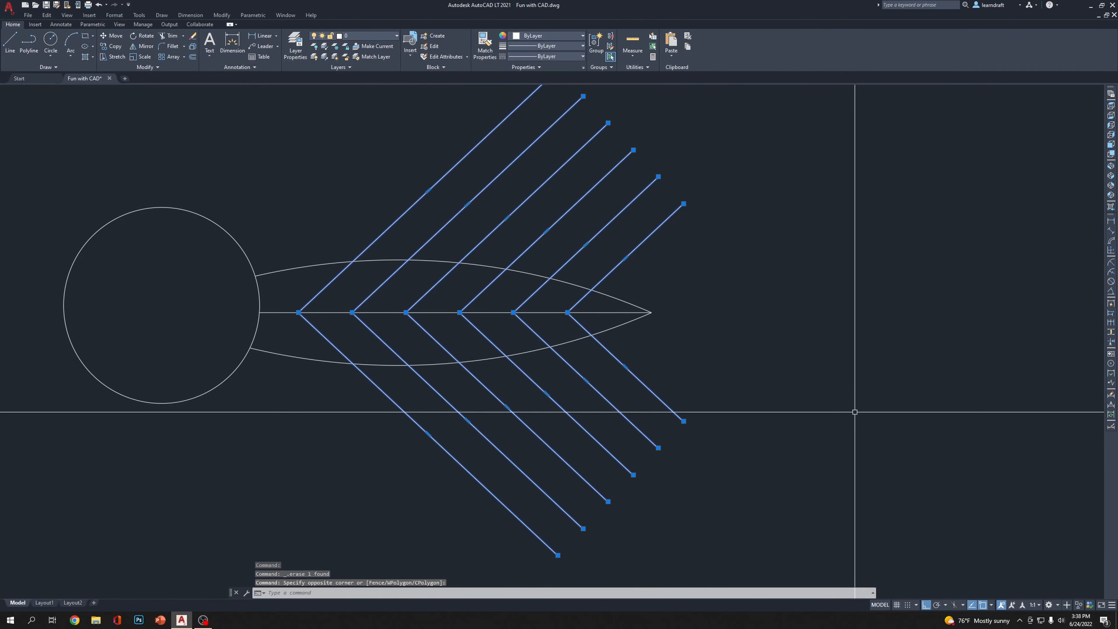
{"action": "type", "text": "m"}
{"action": "key", "text": "Return"}
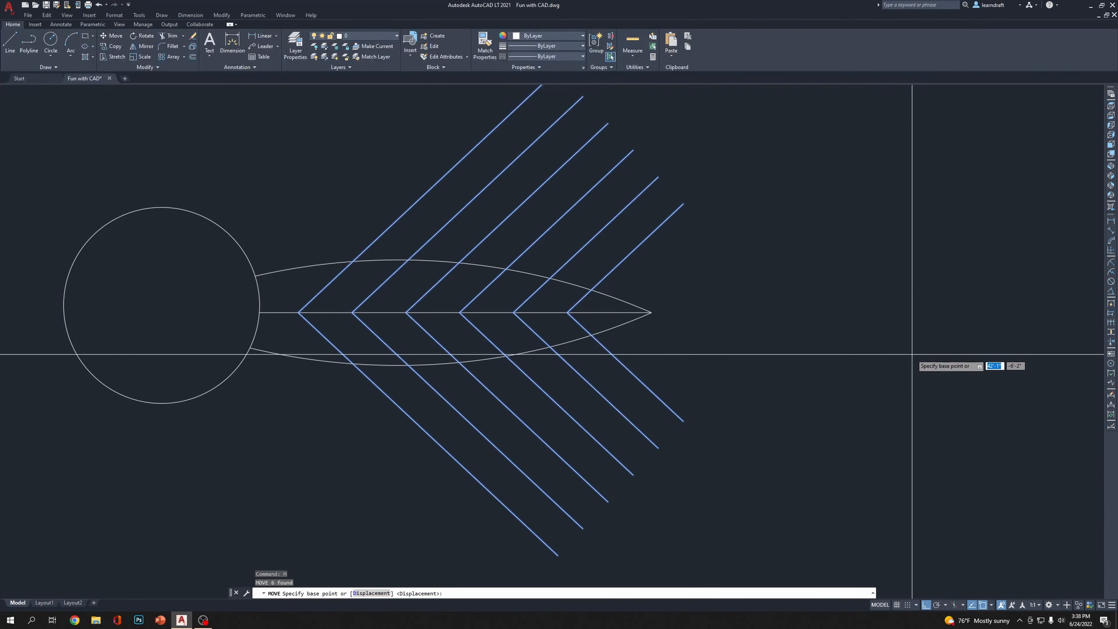
{"action": "left_click", "coordinate": [910, 355]}
{"action": "left_click", "coordinate": [893, 357]}
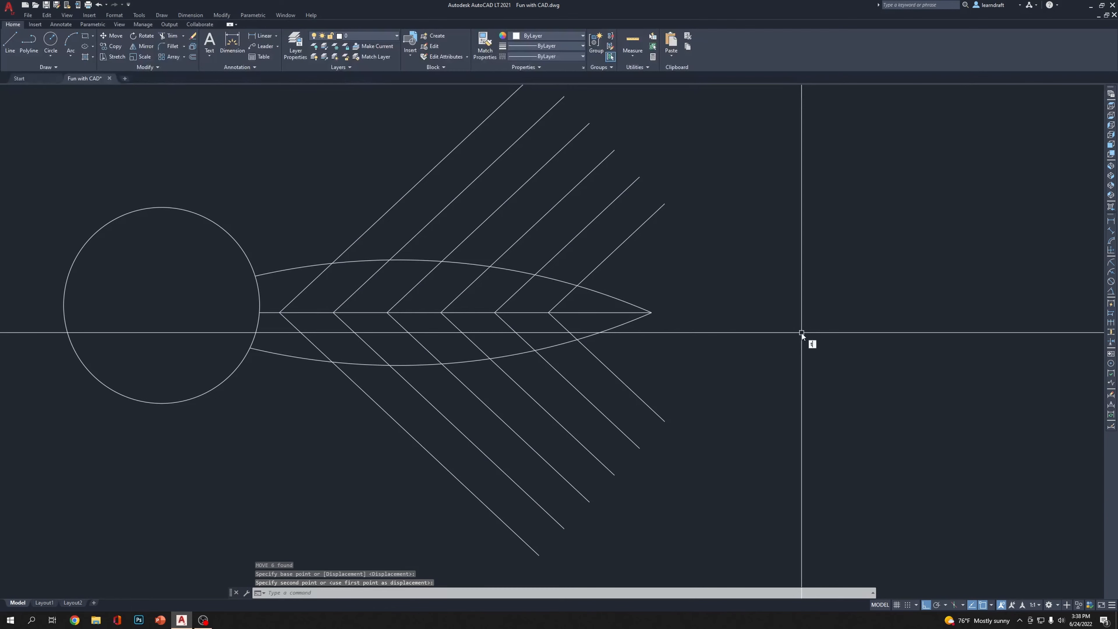
Trim the arms of all six V-shaped veins that project beyond the petal's upper and lower arcs
{"action": "type", "text": "tr"}
{"action": "key", "text": "Return"}
{"action": "scroll", "coordinate": [749, 300], "scroll_direction": "down", "scroll_amount": 2}
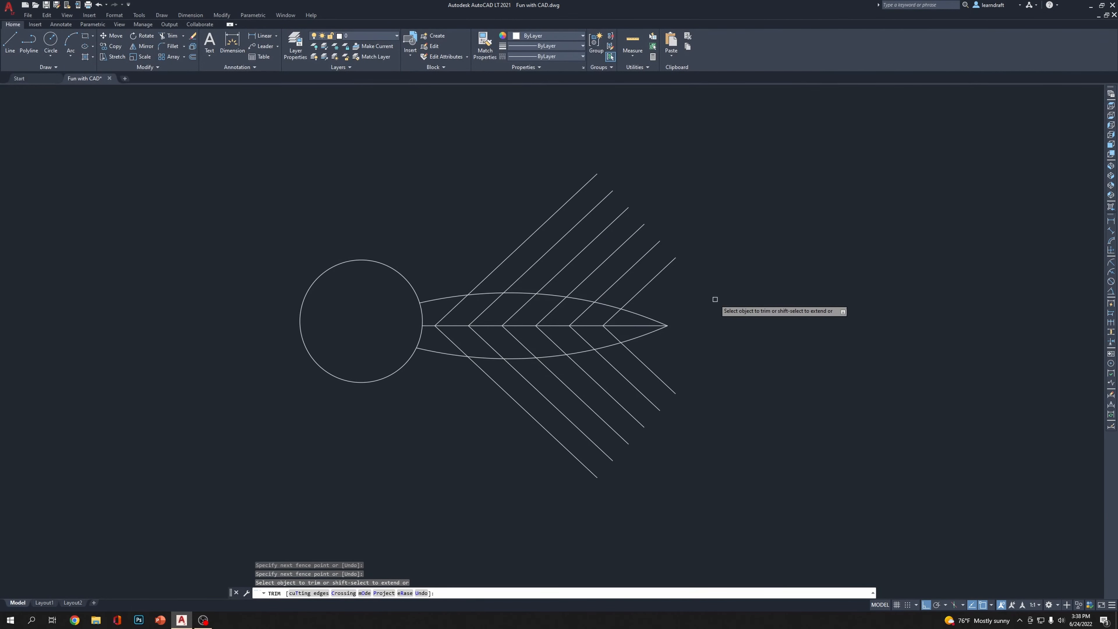
{"action": "mouse_move", "coordinate": [717, 301]}
{"action": "left_mouse_down"}
{"action": "mouse_move", "coordinate": [624, 242]}
{"action": "mouse_move", "coordinate": [477, 201]}
{"action": "left_mouse_up"}
{"action": "mouse_move", "coordinate": [670, 370]}
{"action": "left_mouse_down"}
{"action": "mouse_move", "coordinate": [583, 465]}
{"action": "mouse_move", "coordinate": [484, 495]}
{"action": "left_mouse_up"}
{"action": "key", "text": "Escape"}
{"action": "middle_click_drag", "start_coordinate": [498, 269], "coordinate": [561, 258]}
{"action": "mouse_move", "coordinate": [627, 217]}
{"action": "middle_mouse_down"}
{"action": "mouse_move", "coordinate": [627, 256]}
{"action": "mouse_move", "coordinate": [629, 235]}
{"action": "middle_mouse_up"}
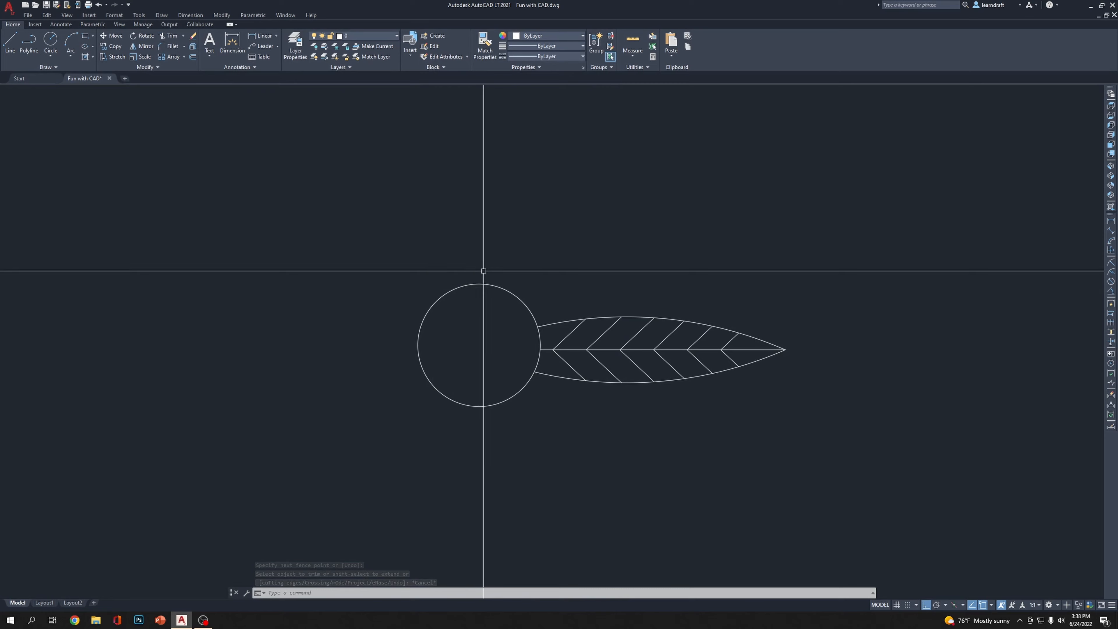
{"action": "scroll", "coordinate": [442, 330], "scroll_direction": "up", "scroll_amount": 2}
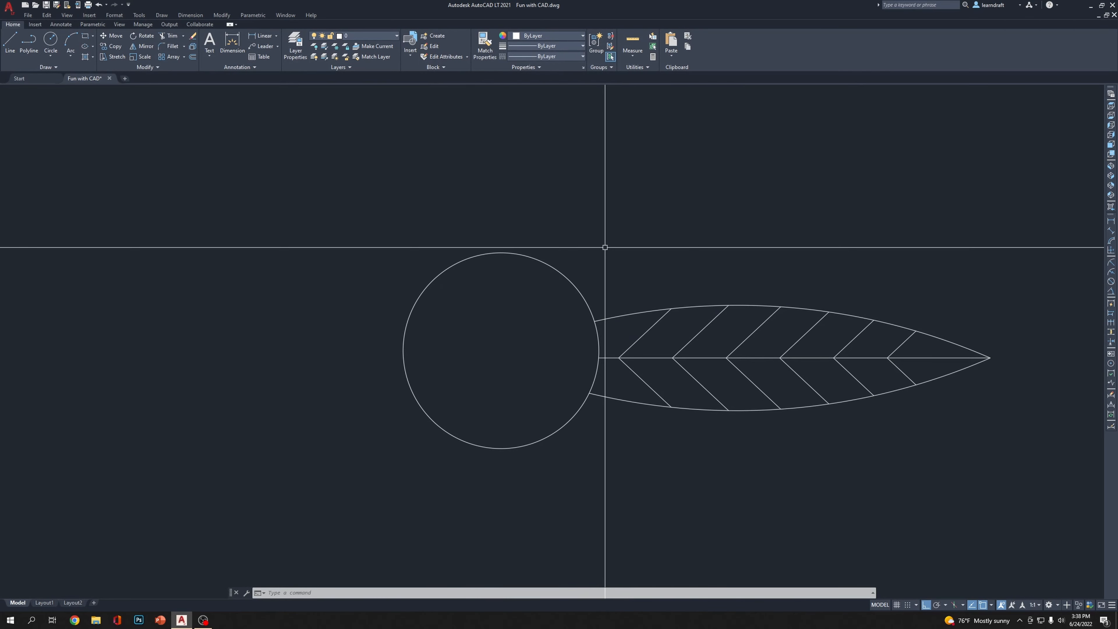
{"action": "scroll", "coordinate": [691, 238], "scroll_direction": "down", "scroll_amount": 2}
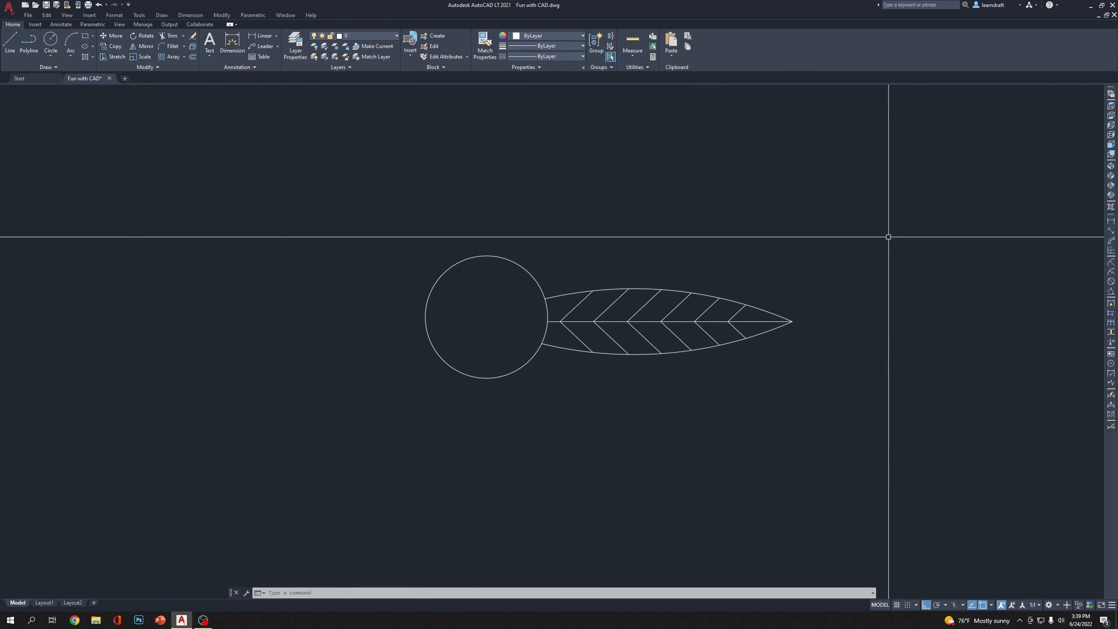
{"action": "left_click", "coordinate": [591, 298]}
{"action": "key", "text": "Escape"}
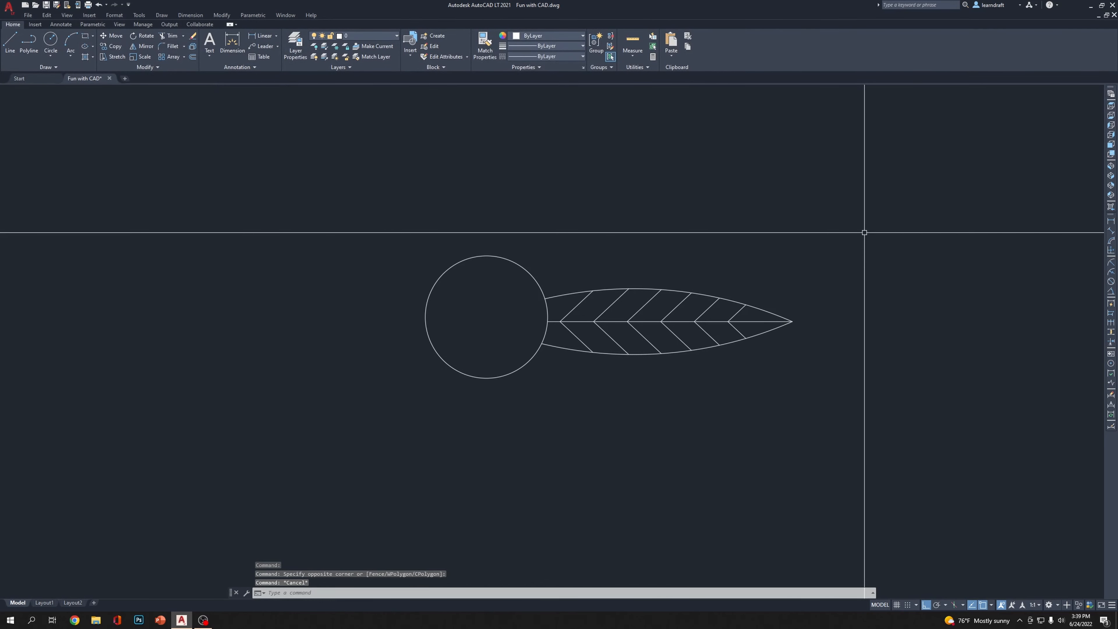
Create a polar array of the whole petal with its veins and centre line around the circle's centre
{"action": "key", "text": "Return"}
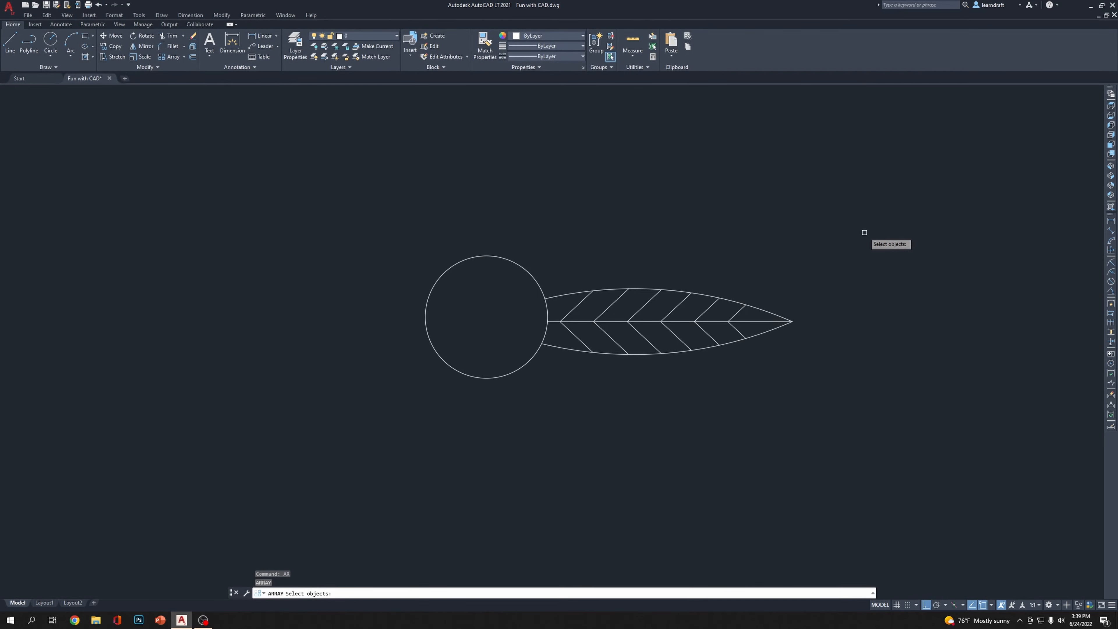
{"action": "left_click", "coordinate": [884, 227]}
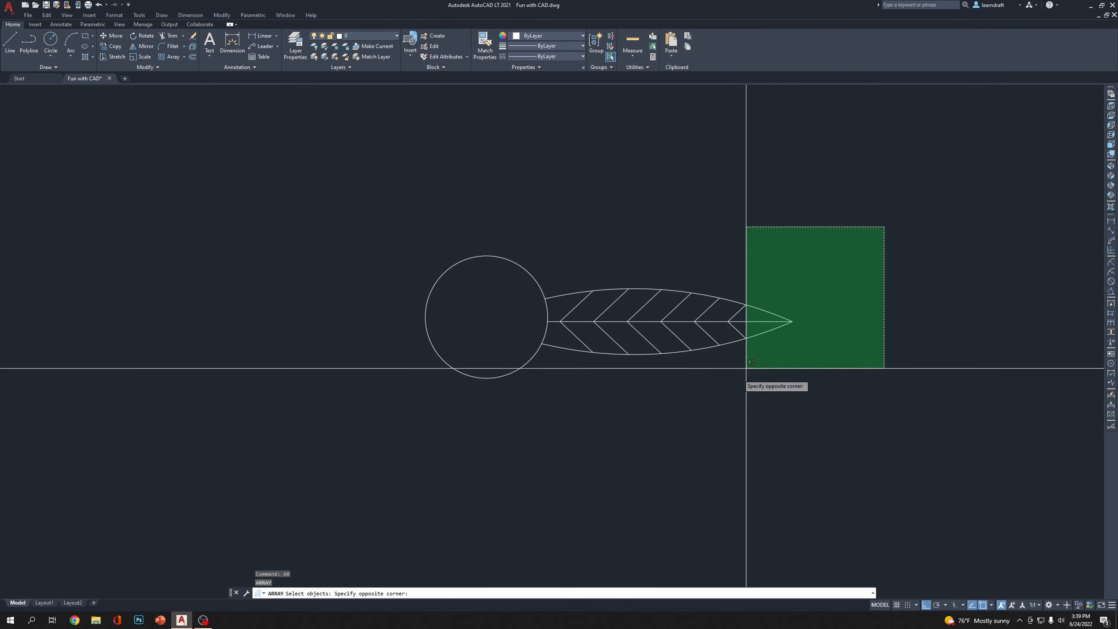
{"action": "left_click", "coordinate": [560, 435]}
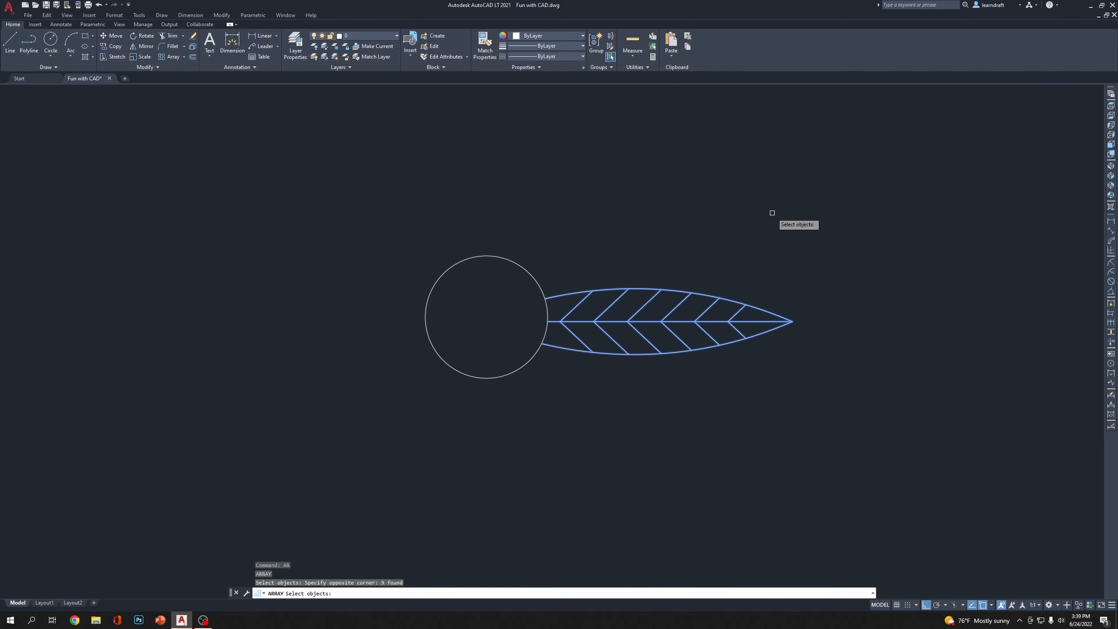
{"action": "key", "text": "Return"}
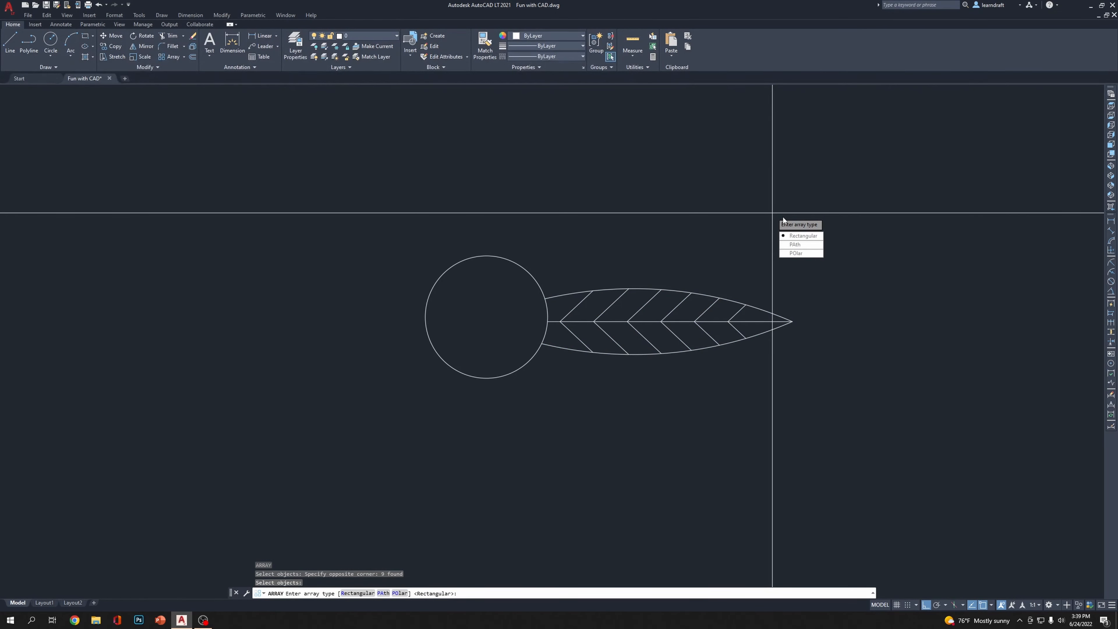
{"action": "left_click", "coordinate": [806, 254]}
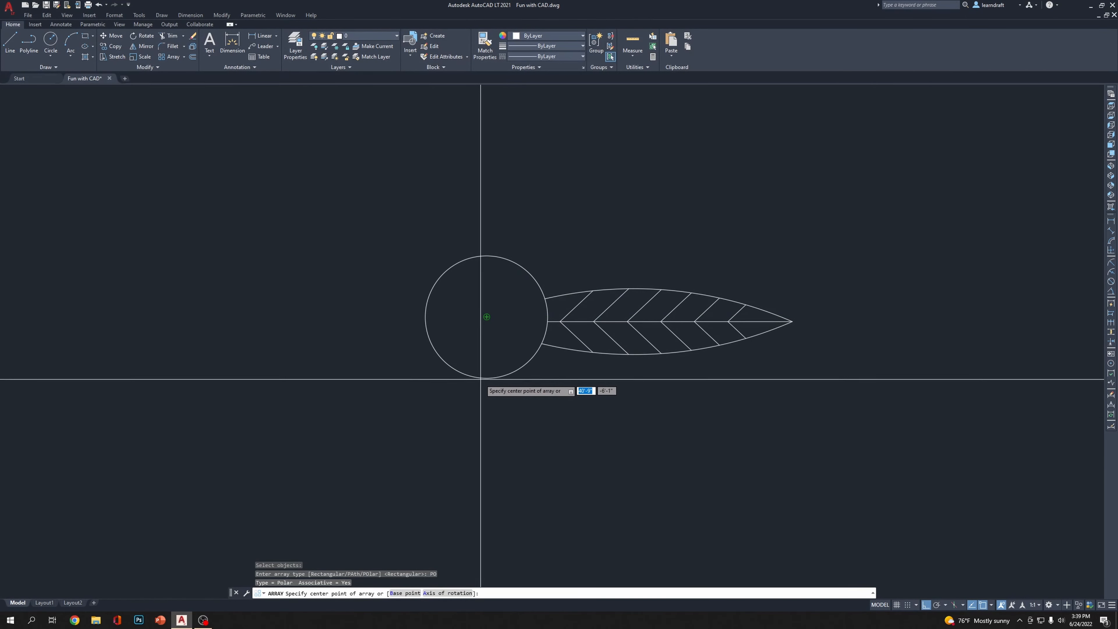
{"action": "left_click", "coordinate": [486, 317]}
{"action": "scroll", "coordinate": [487, 317], "scroll_direction": "down", "scroll_amount": 3}
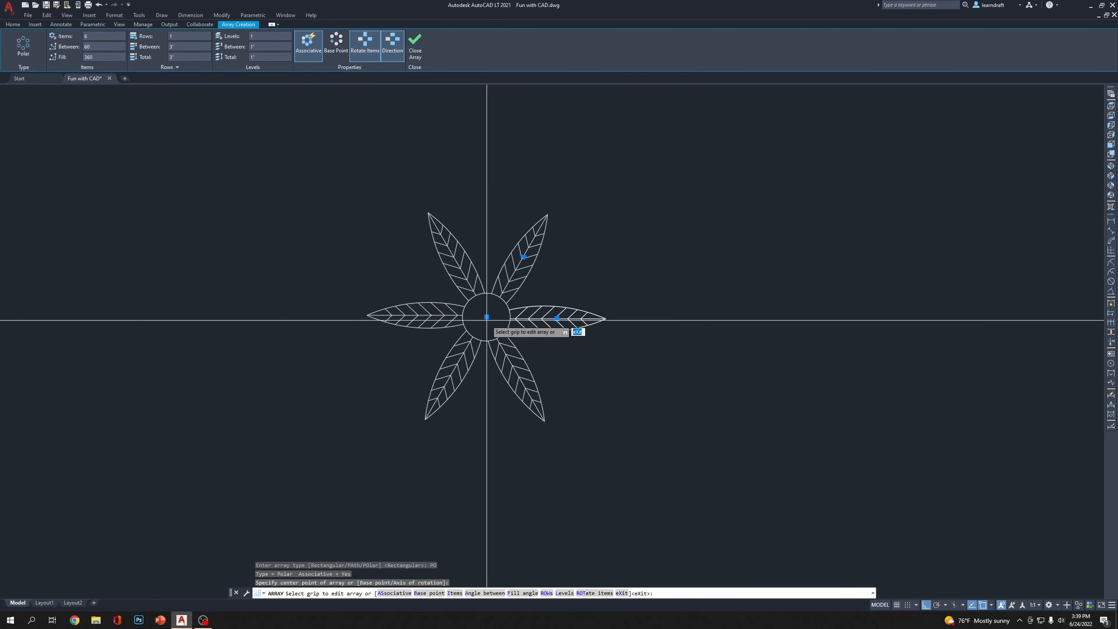
Set the polar array's item count to 12
{"action": "scroll", "coordinate": [487, 320], "scroll_direction": "up", "scroll_amount": 2}
{"action": "middle_click_drag", "start_coordinate": [486, 320], "coordinate": [514, 292]}
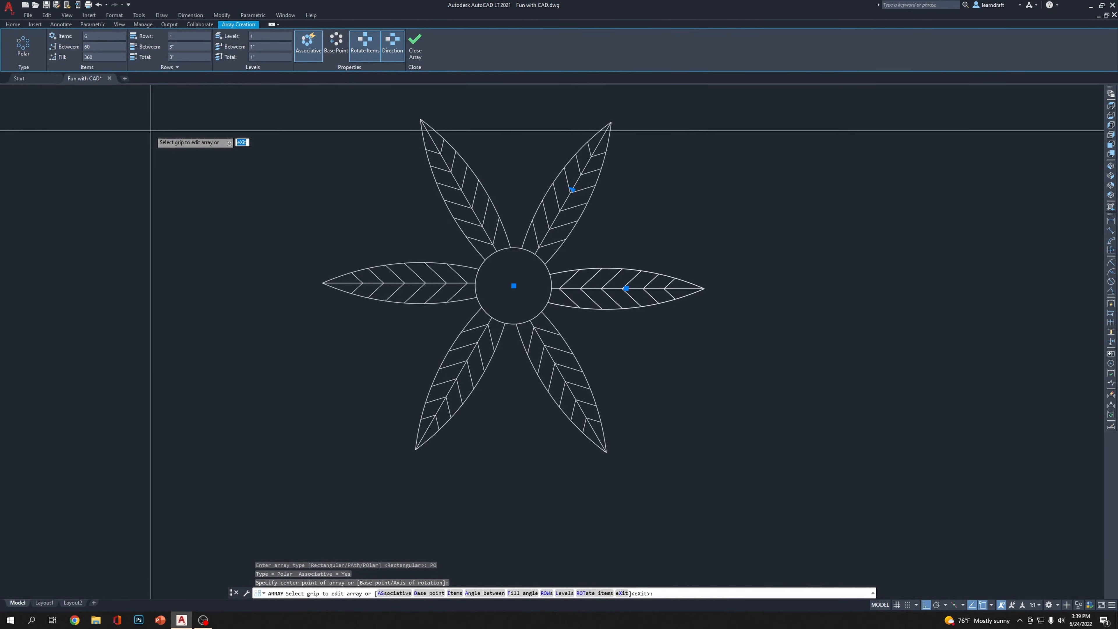
{"action": "left_click", "coordinate": [94, 34]}
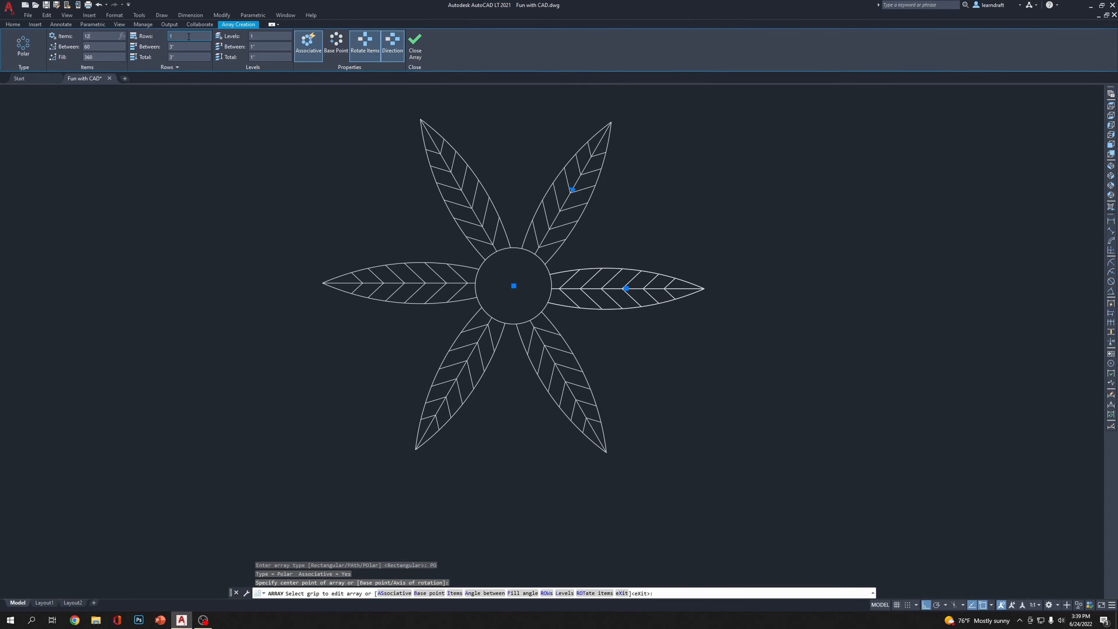
{"action": "key", "text": "Return"}
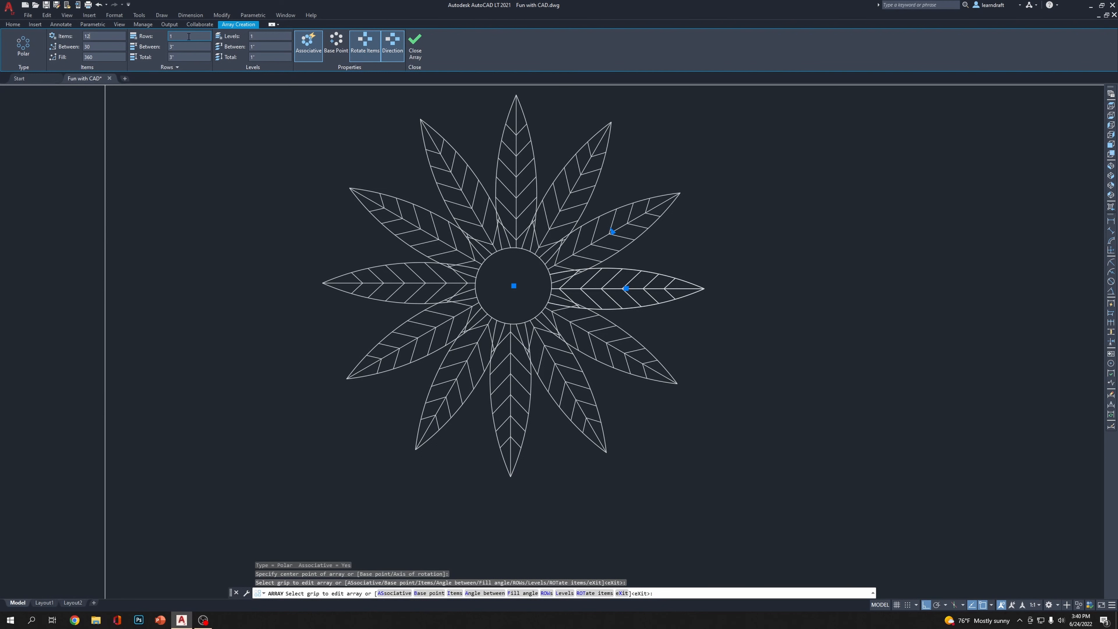
Set the polar array's item count to 9 and finish the array
{"action": "left_click", "coordinate": [94, 36]}
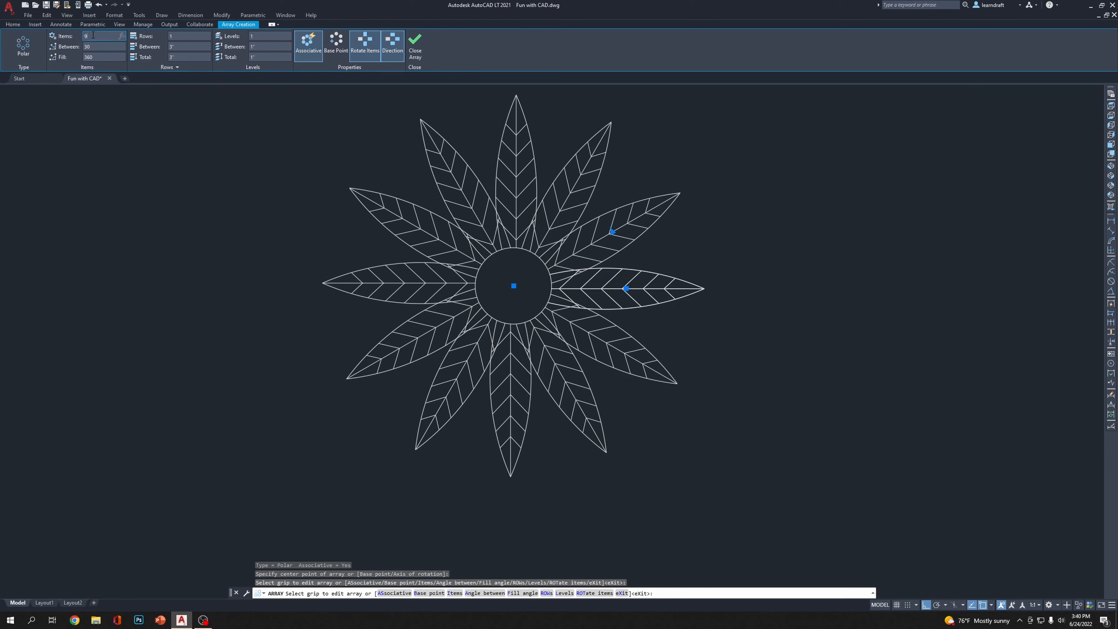
{"action": "left_click", "coordinate": [186, 36]}
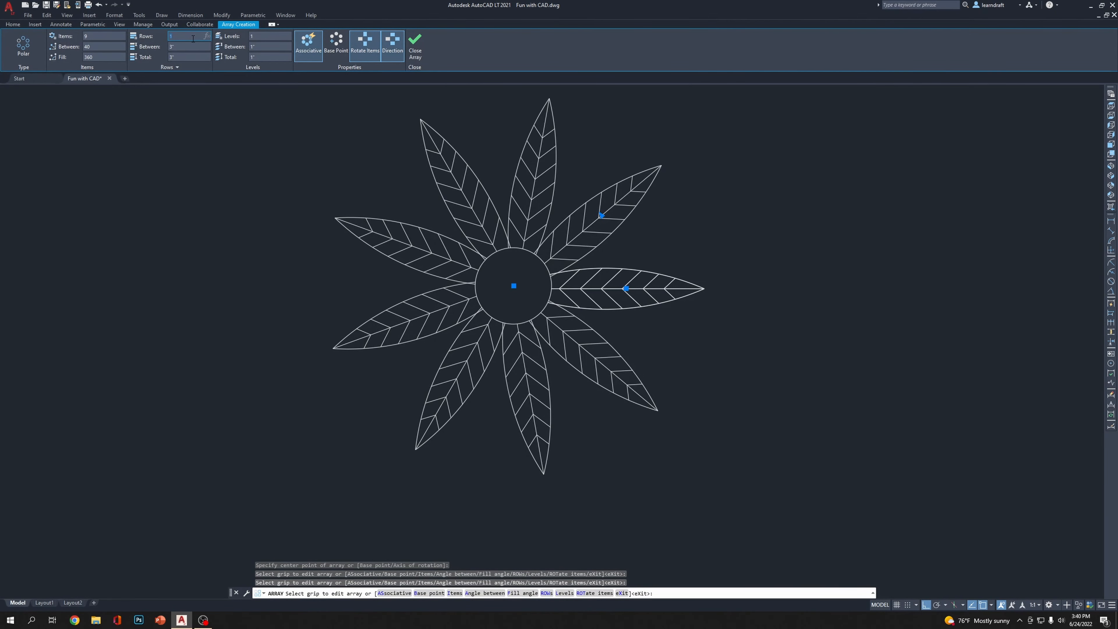
{"action": "left_click", "coordinate": [417, 45]}
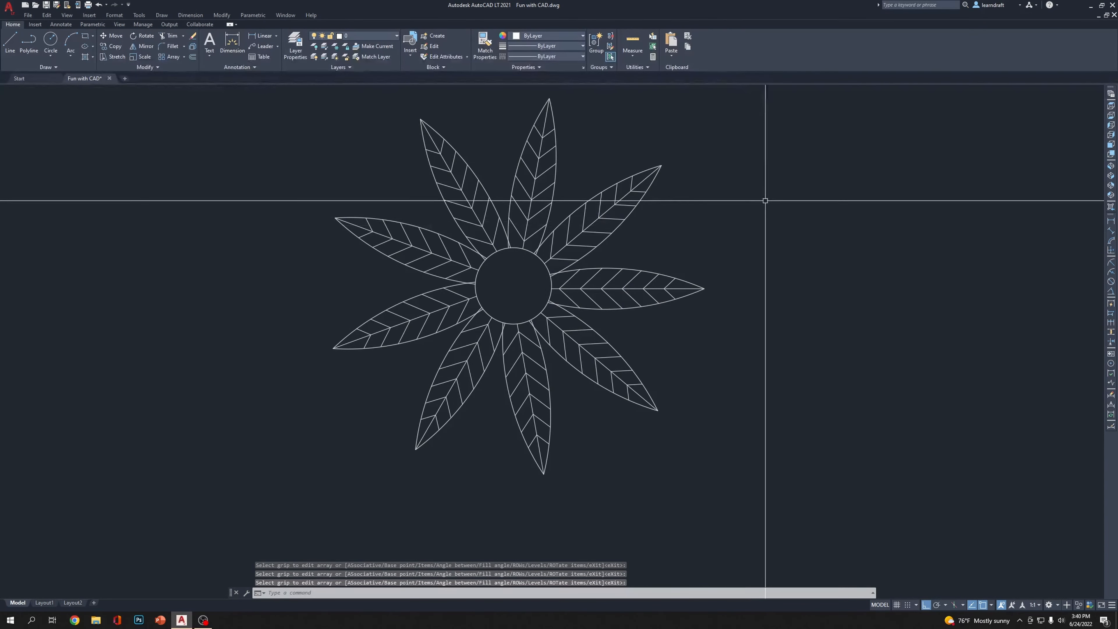
Try moving the associative petal array horizontally clear of the circle, and undo the move
{"action": "middle_click_drag", "start_coordinate": [765, 201], "coordinate": [727, 228]}
{"action": "left_click", "coordinate": [693, 171]}
{"action": "left_click", "coordinate": [609, 232]}
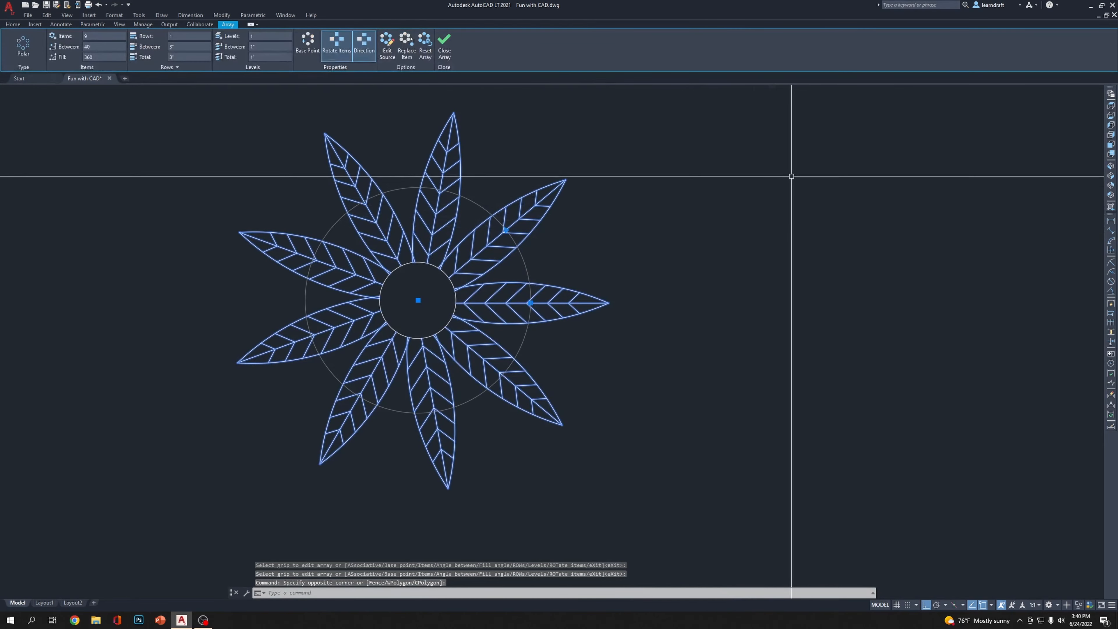
{"action": "key", "text": "Escape"}
{"action": "left_click", "coordinate": [616, 315]}
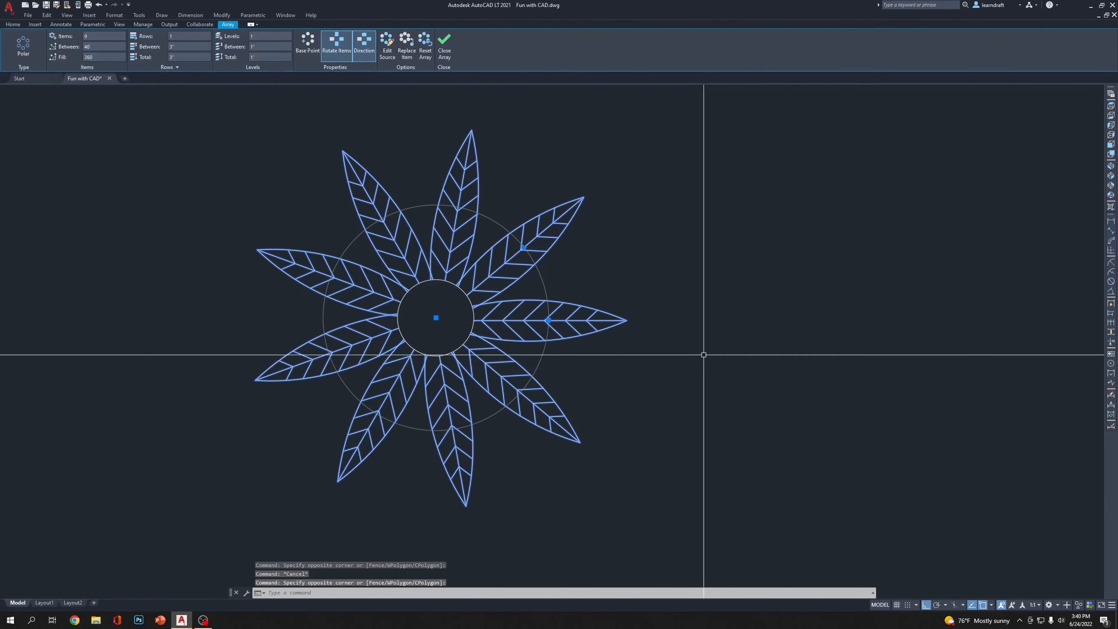
{"action": "type", "text": "m"}
{"action": "key", "text": "Return"}
{"action": "left_click", "coordinate": [693, 355]}
{"action": "left_click", "coordinate": [943, 371]}
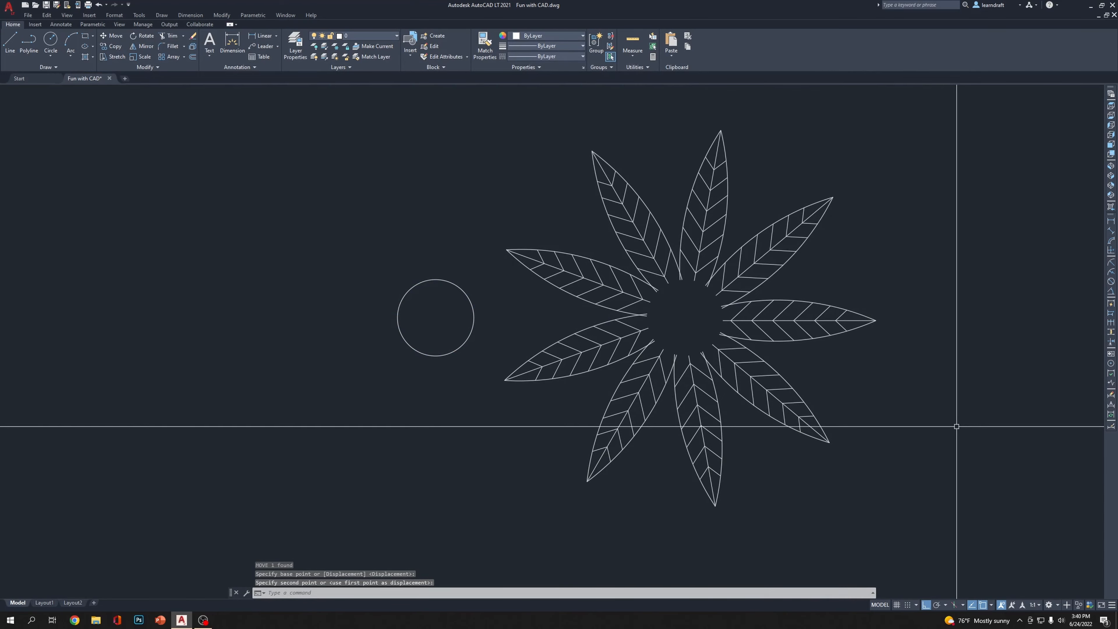
{"action": "key", "text": "ctrl+z"}
{"action": "scroll", "coordinate": [437, 317], "scroll_direction": "up", "scroll_amount": 5}
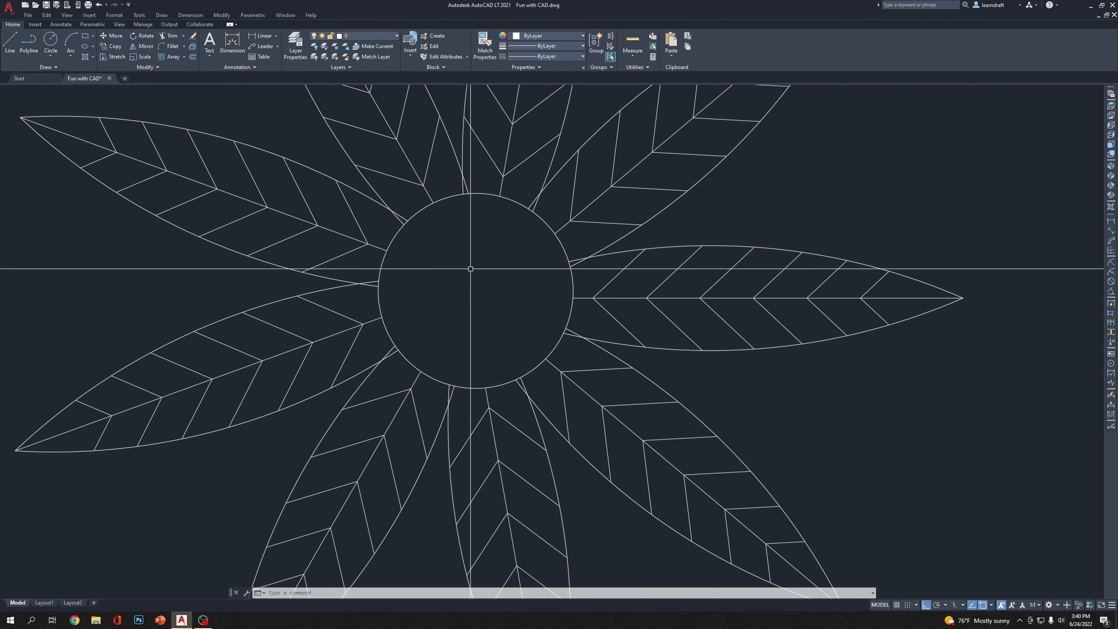
{"action": "scroll", "coordinate": [504, 291], "scroll_direction": "down", "scroll_amount": 5}
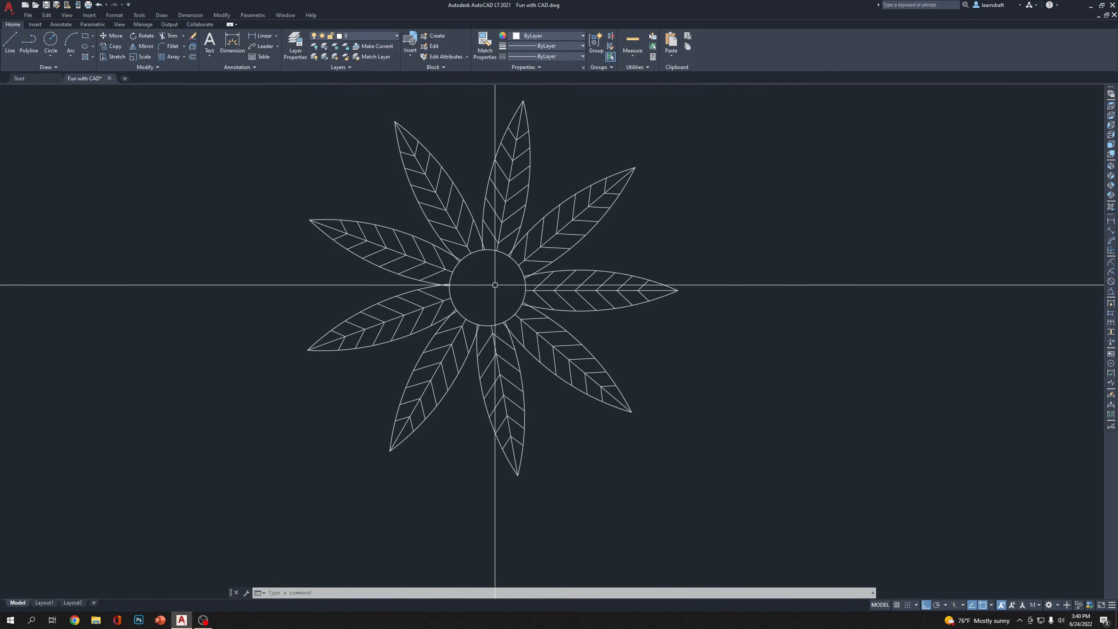
{"action": "mouse_move", "coordinate": [524, 287]}
{"action": "middle_mouse_down"}
{"action": "mouse_move", "coordinate": [481, 317]}
{"action": "mouse_move", "coordinate": [475, 301]}
{"action": "middle_mouse_up"}
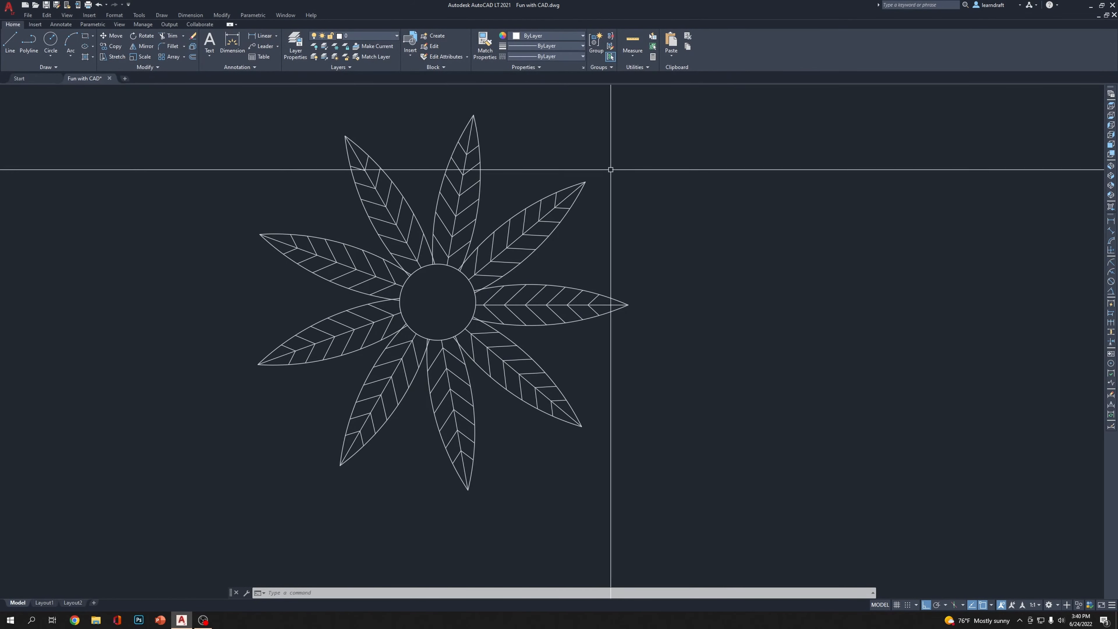
Copy the whole flower, petals and centre circle, horizontally to the empty area beside the original
{"action": "left_click", "coordinate": [664, 162]}
{"action": "left_click", "coordinate": [442, 298]}
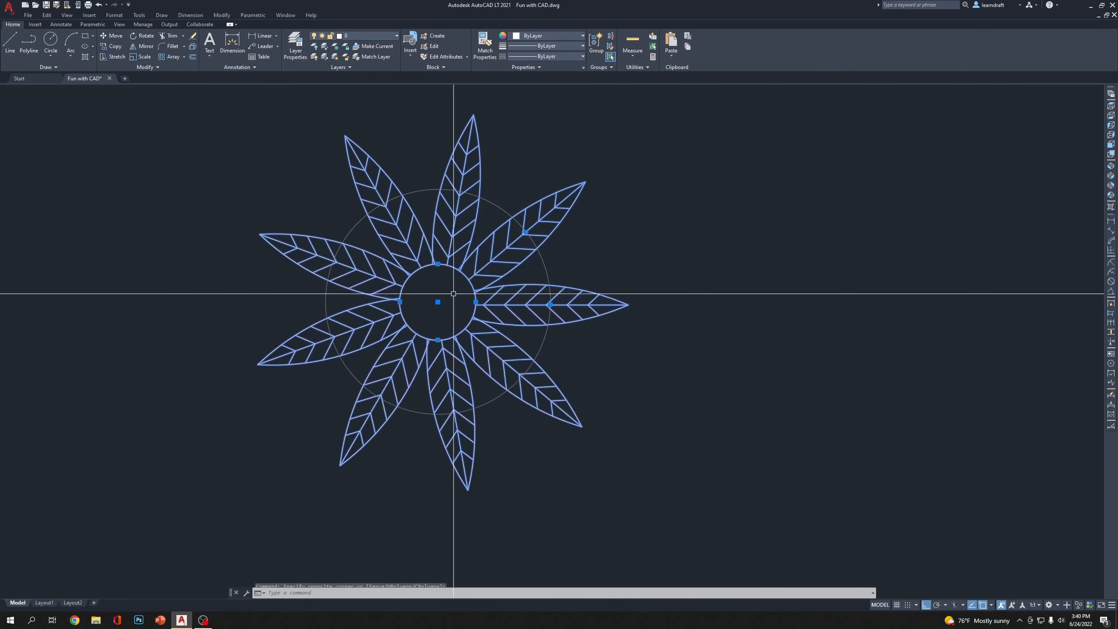
{"action": "scroll", "coordinate": [437, 299], "scroll_direction": "down", "scroll_amount": 4}
{"action": "type", "text": "co"}
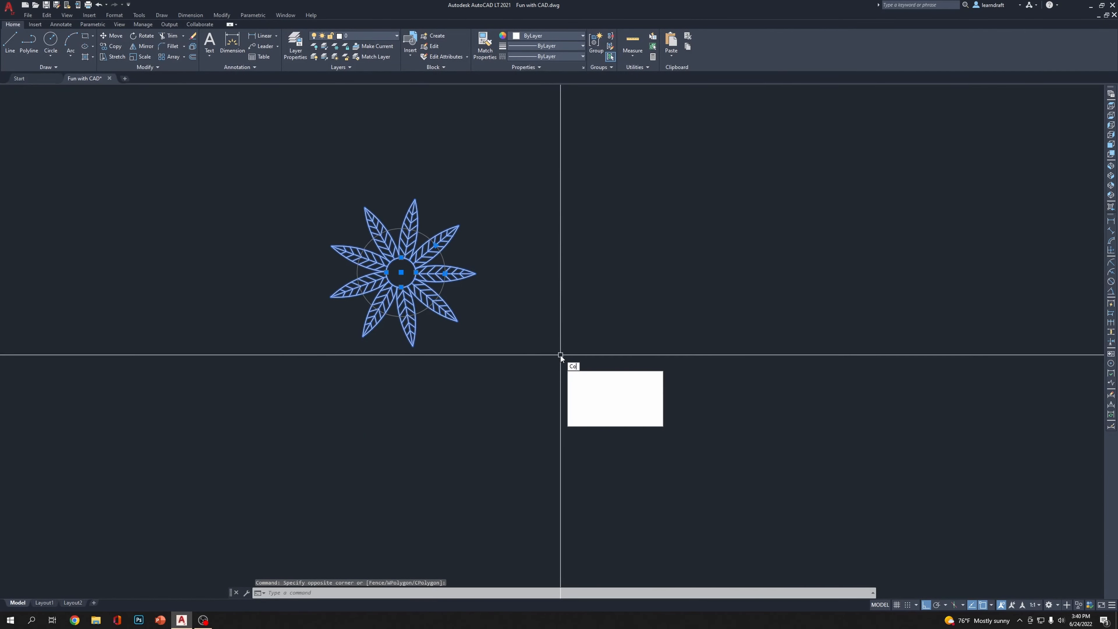
{"action": "key", "text": "Return"}
{"action": "left_click", "coordinate": [486, 365]}
{"action": "left_click", "coordinate": [723, 383]}
{"action": "key", "text": "Escape"}
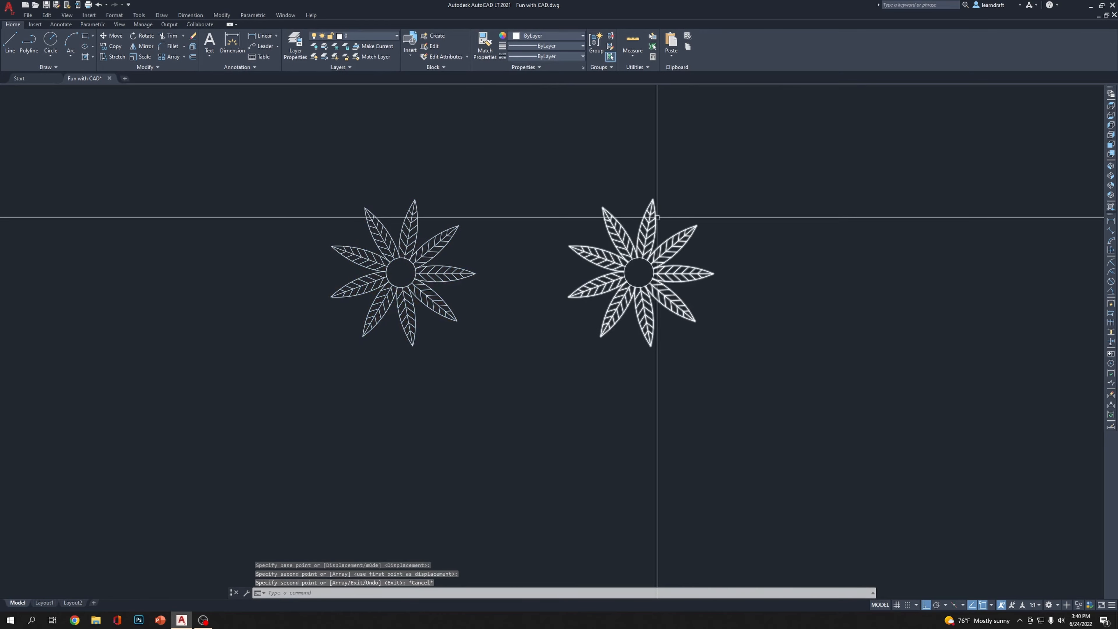
Try scaling the copied flower by a factor of 4 about its circle's centre, and undo the scaling
{"action": "left_click", "coordinate": [804, 150]}
{"action": "left_click", "coordinate": [544, 424]}
{"action": "scroll", "coordinate": [630, 287], "scroll_direction": "up", "scroll_amount": 2}
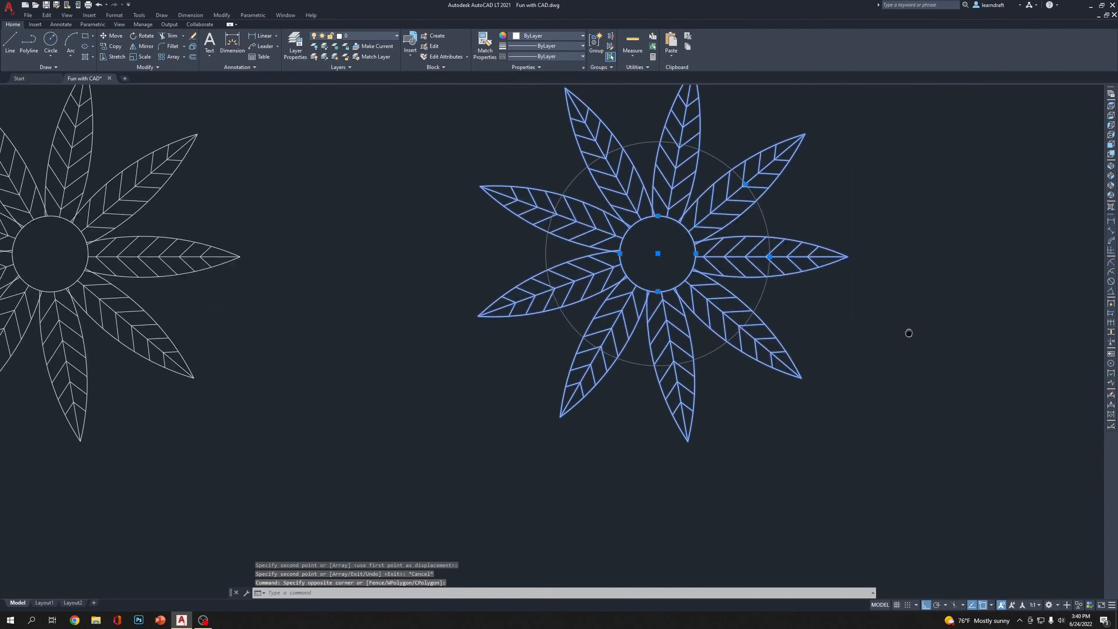
{"action": "type", "text": "sc"}
{"action": "key", "text": "Return"}
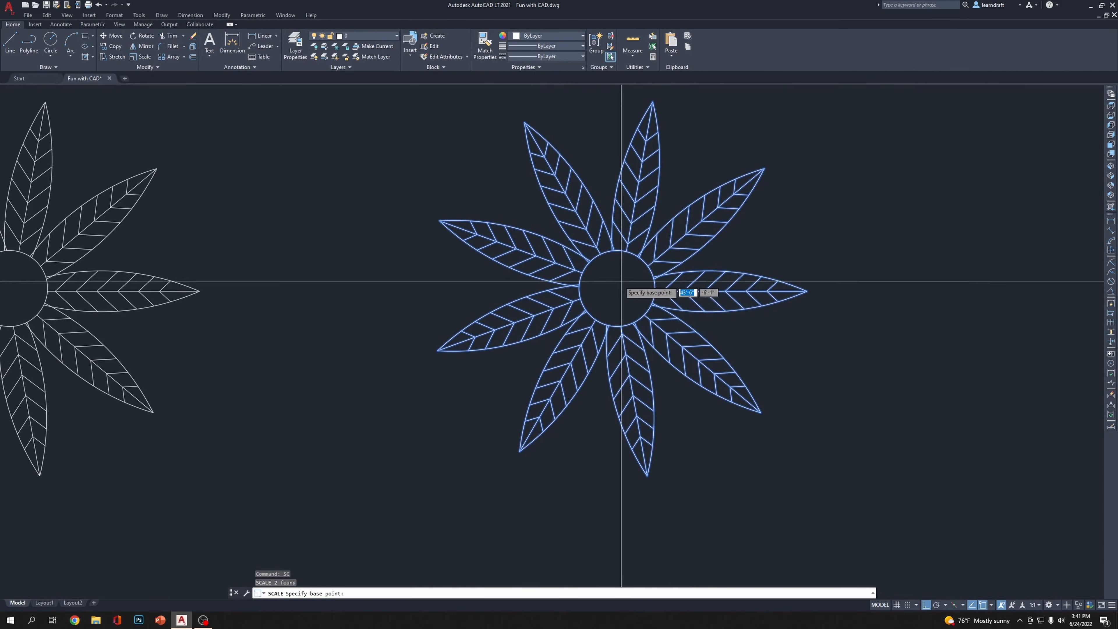
{"action": "left_click", "coordinate": [617, 290]}
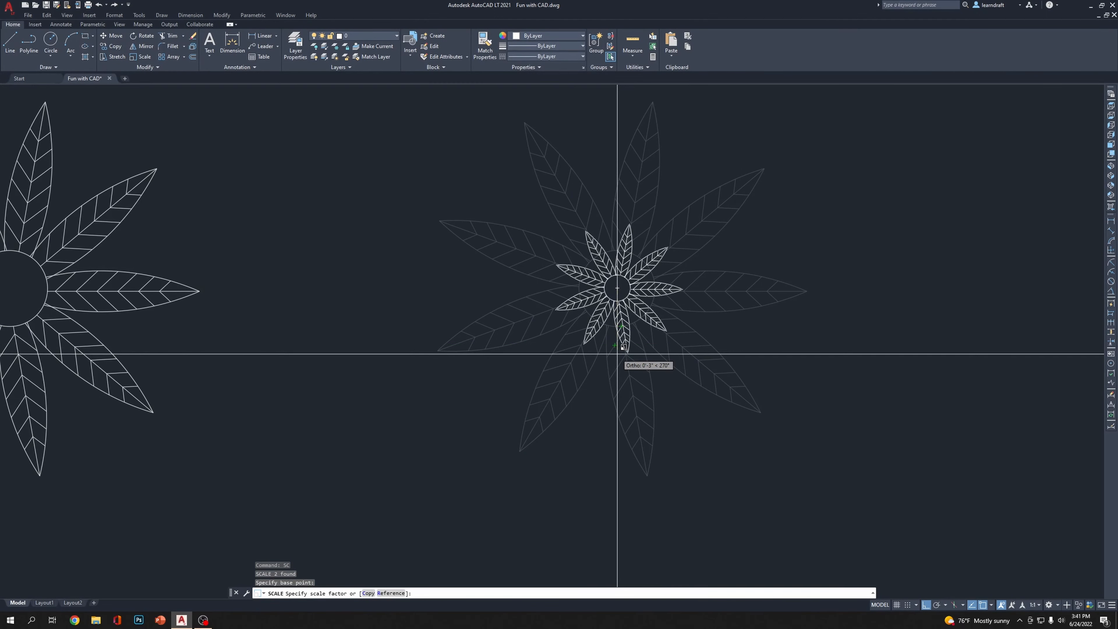
{"action": "key", "text": "F3"}
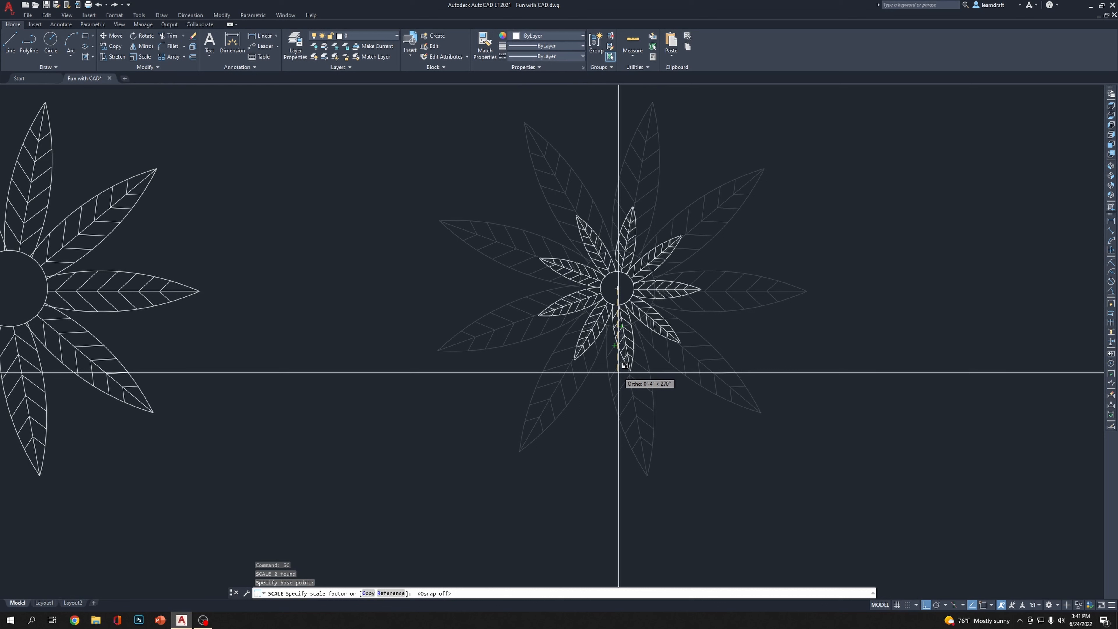
{"action": "key", "text": "Return"}
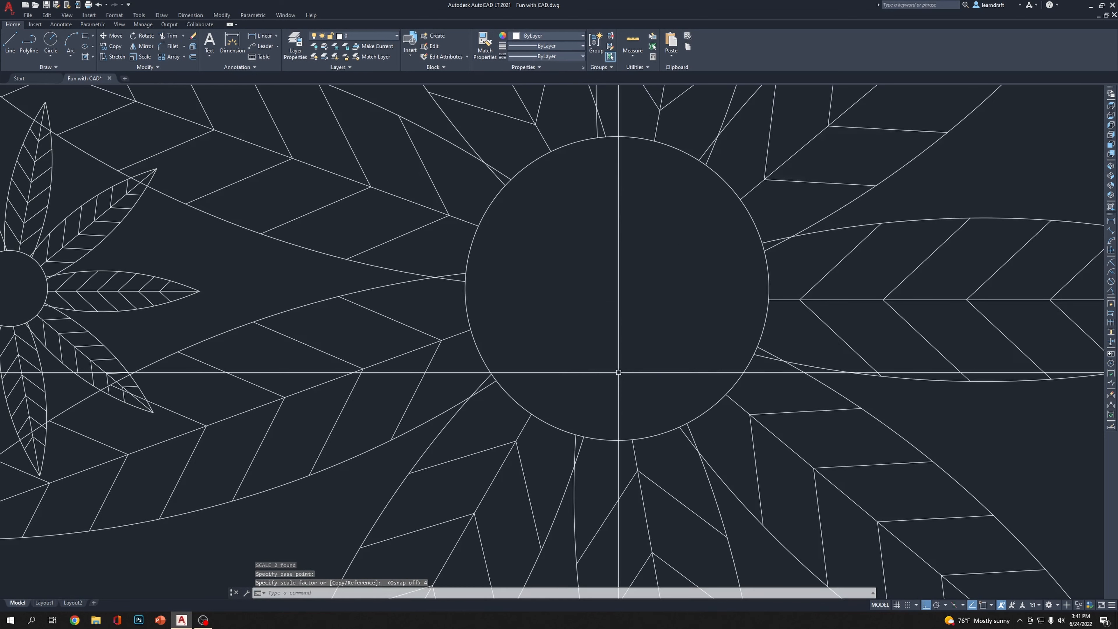
{"action": "key", "text": "ctrl+z"}
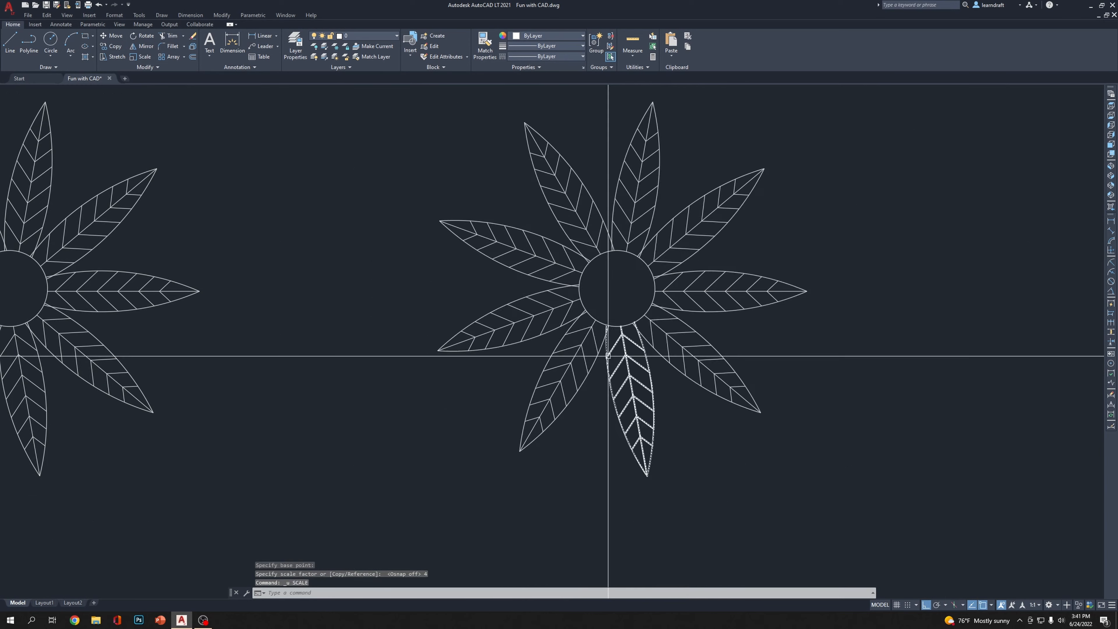
{"action": "left_click", "coordinate": [738, 285]}
{"action": "left_click", "coordinate": [686, 317]}
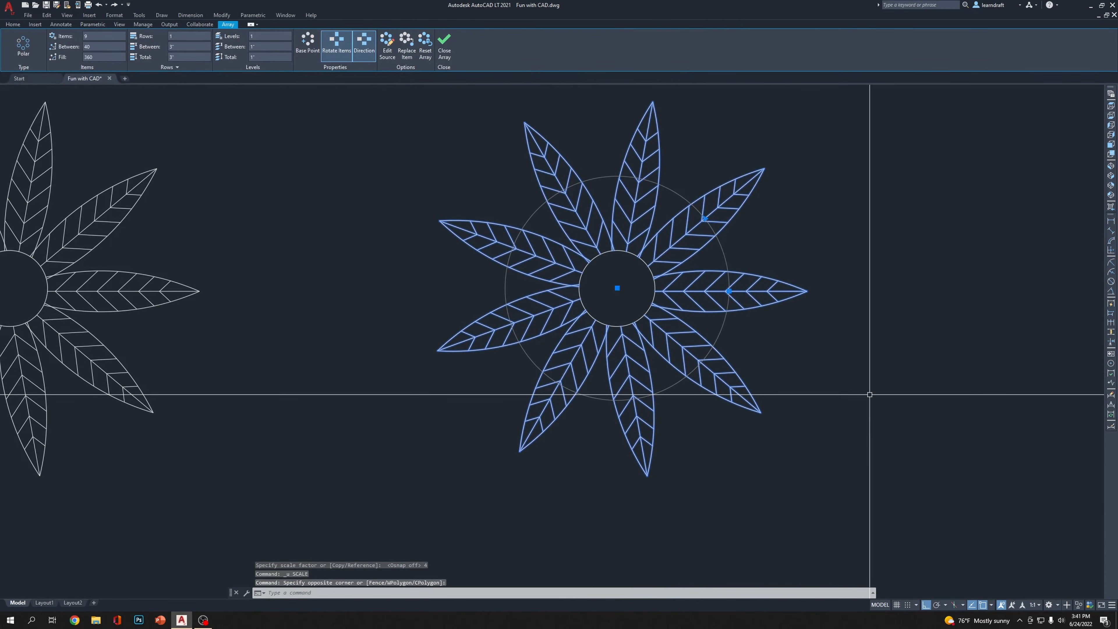
{"action": "key", "text": "Escape"}
{"action": "left_click", "coordinate": [916, 135]}
{"action": "left_click", "coordinate": [364, 487]}
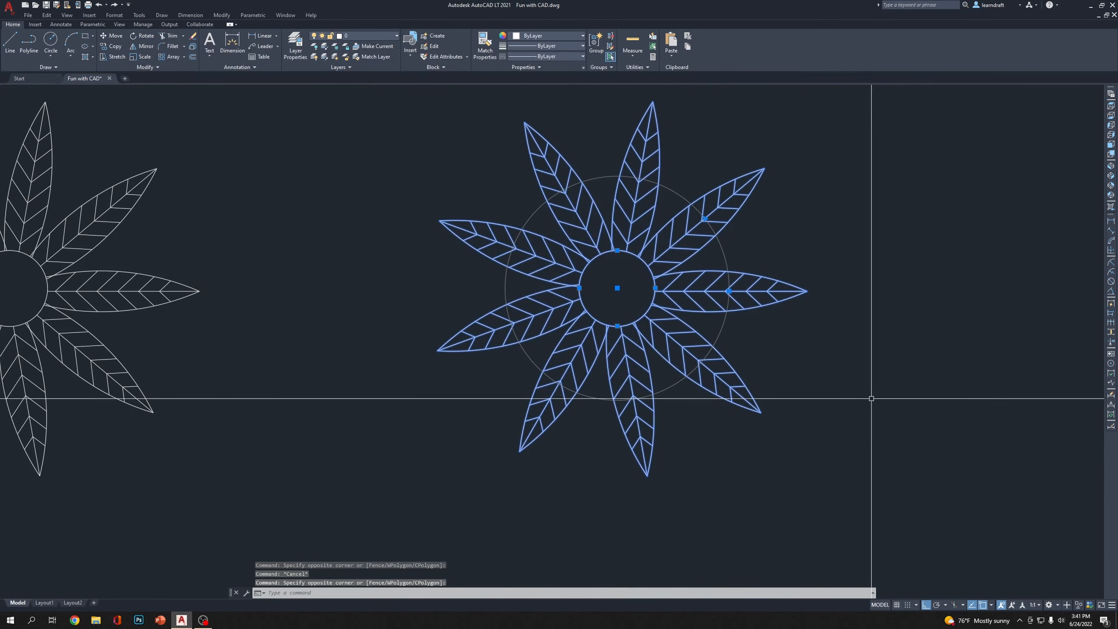
{"action": "key", "text": "Escape"}
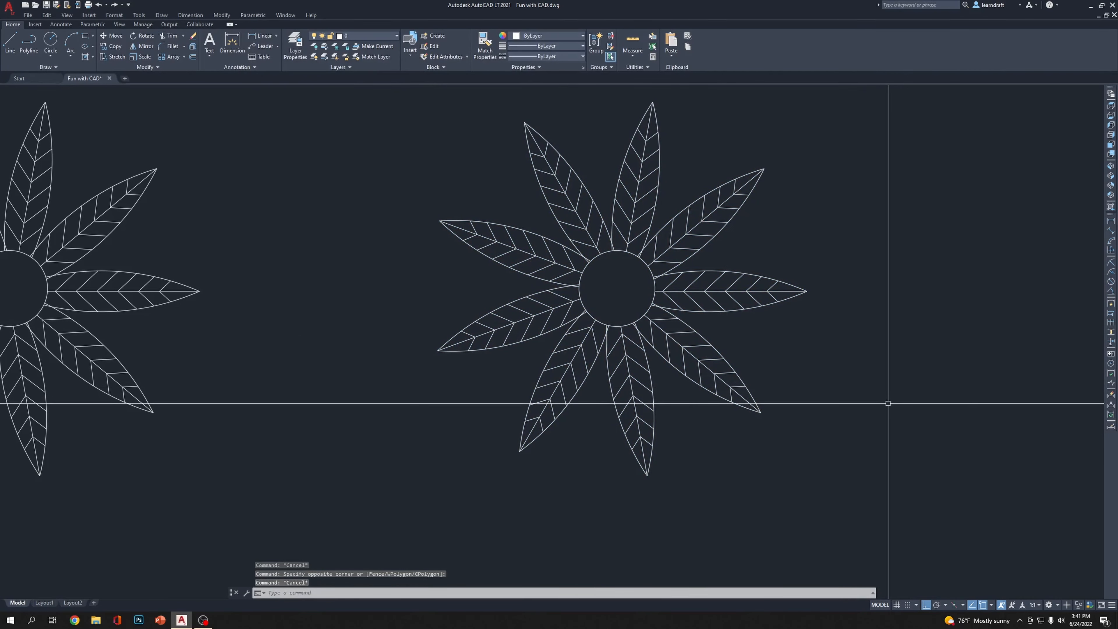
Scale the copied flower and its circle down to about half size around the circle's centre
{"action": "type", "text": "sc"}
{"action": "key", "text": "Return"}
{"action": "left_click", "coordinate": [873, 120]}
{"action": "left_click", "coordinate": [559, 405]}
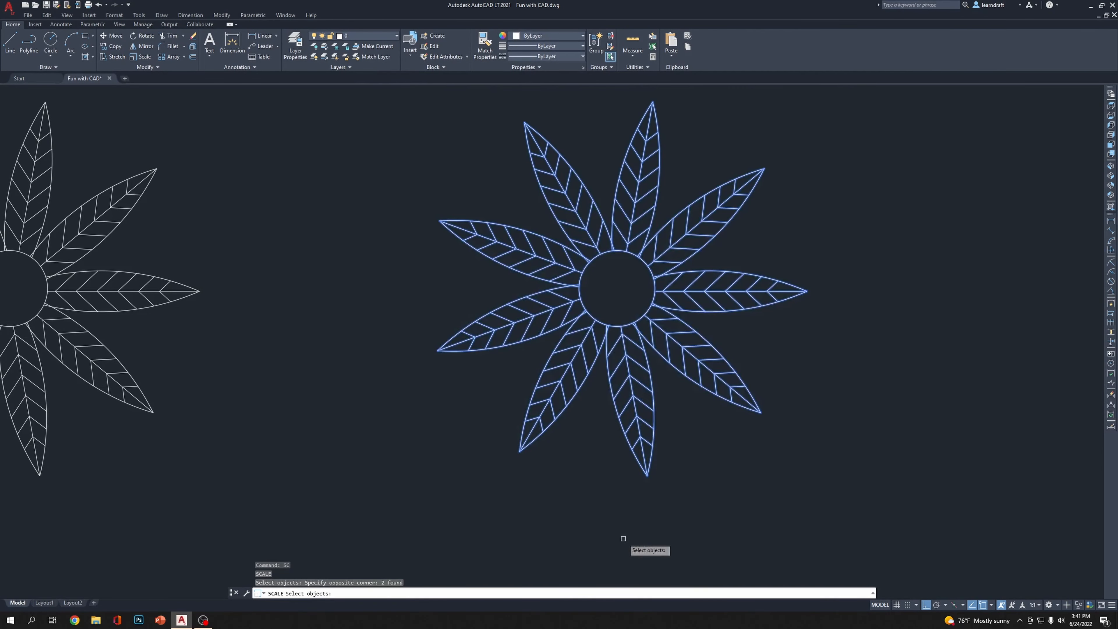
{"action": "key", "text": "Return"}
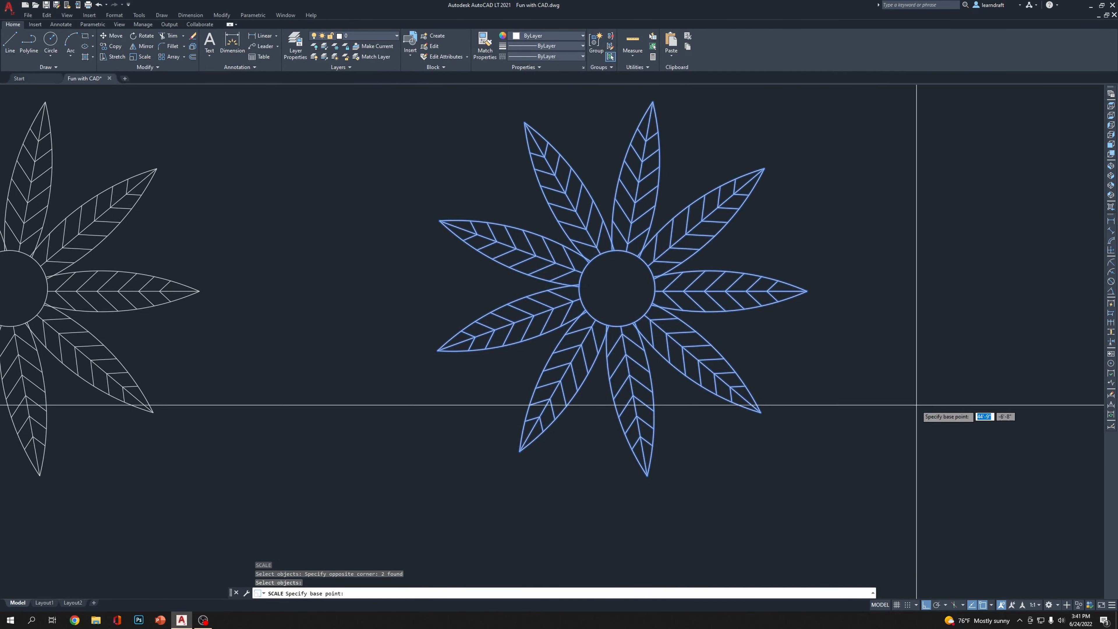
{"action": "left_click", "coordinate": [616, 289]}
{"action": "left_click", "coordinate": [616, 289]}
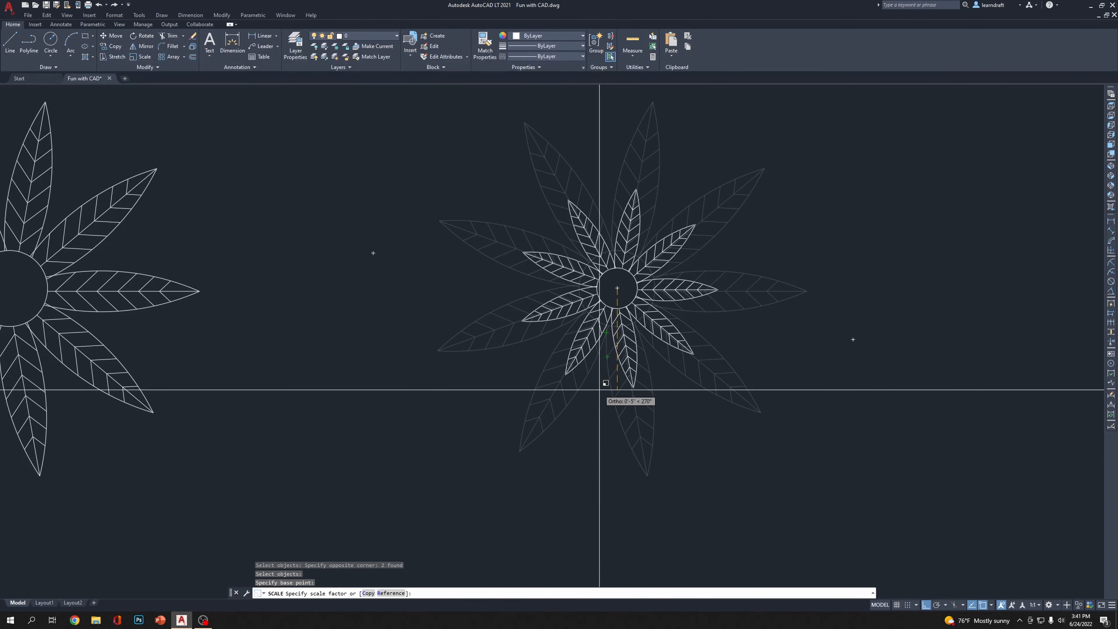
{"action": "left_click", "coordinate": [599, 389]}
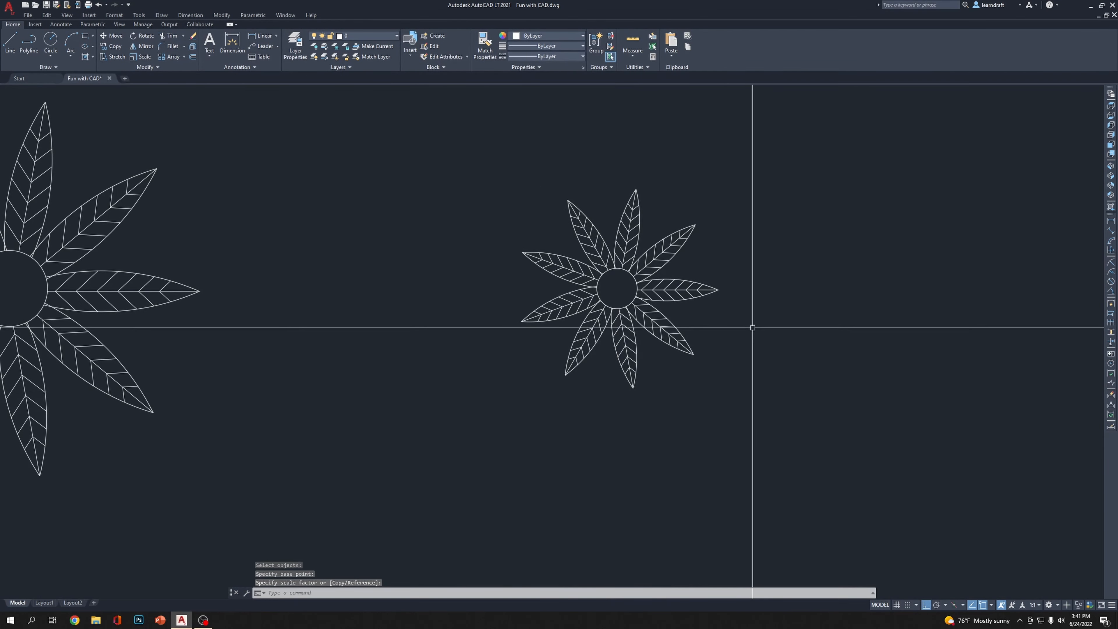
Try moving the small flower by its centre onto the large flower's circle centre, and undo the move
{"action": "left_click", "coordinate": [758, 248]}
{"action": "left_click", "coordinate": [696, 309]}
{"action": "left_click", "coordinate": [823, 303]}
{"action": "left_click", "coordinate": [582, 339]}
{"action": "type", "text": "m"}
{"action": "key", "text": "Return"}
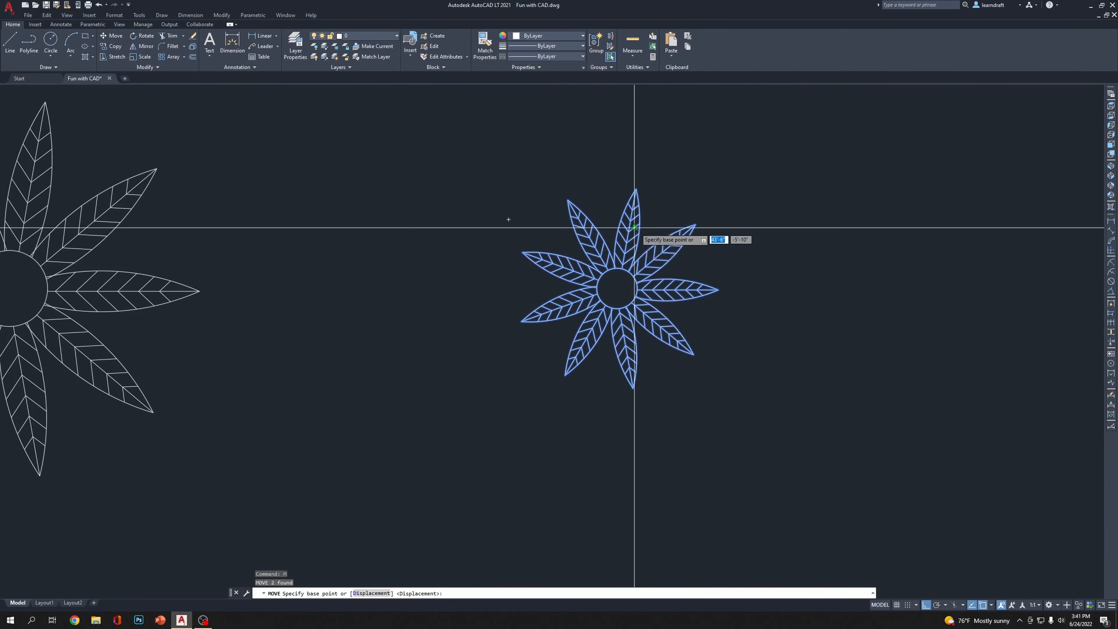
{"action": "left_click", "coordinate": [617, 288]}
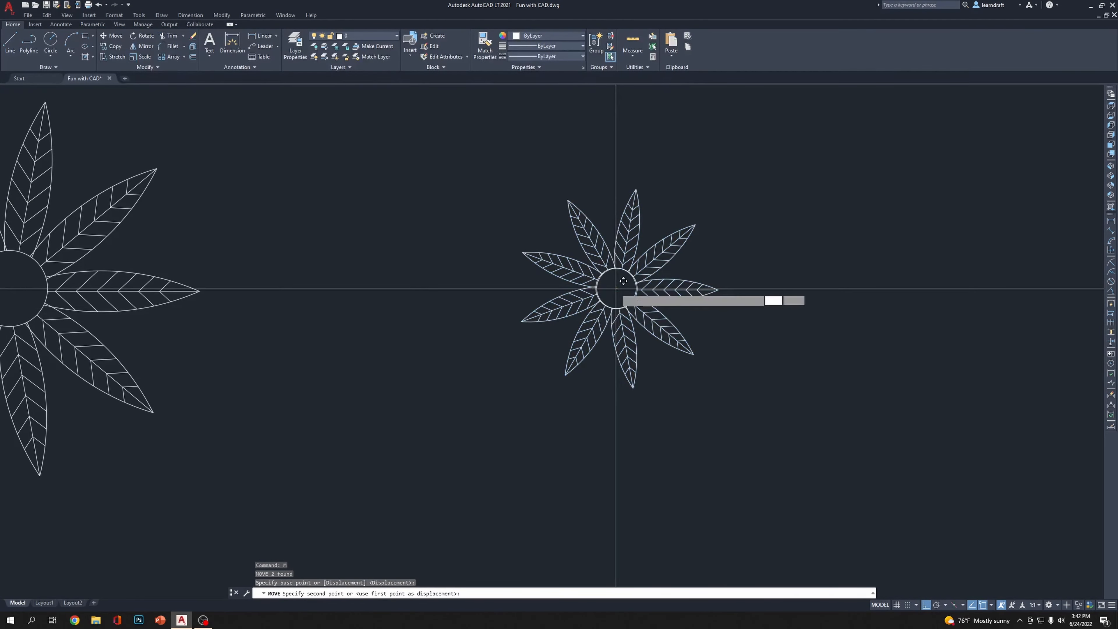
{"action": "middle_click_drag", "start_coordinate": [500, 287], "coordinate": [998, 315]}
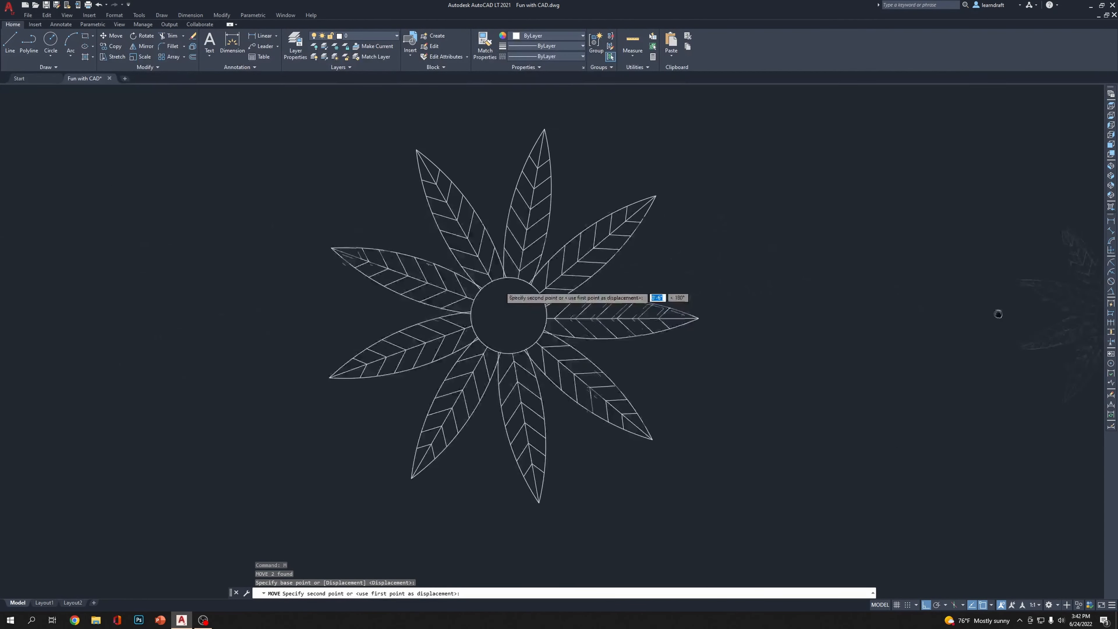
{"action": "left_click", "coordinate": [509, 314]}
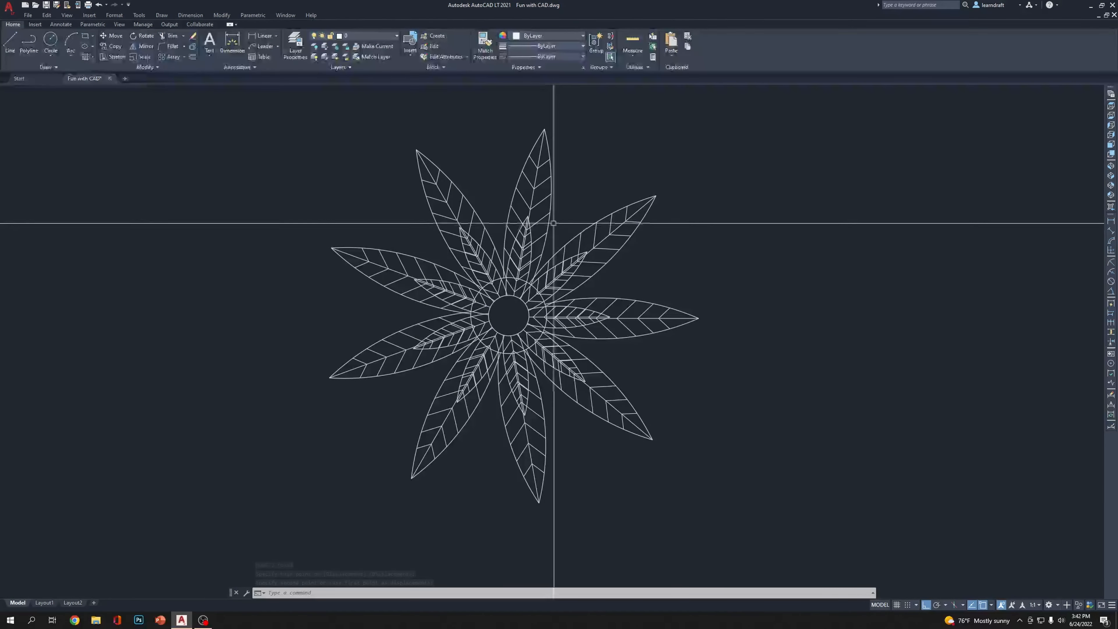
{"action": "middle_click_drag", "start_coordinate": [879, 398], "coordinate": [798, 361]}
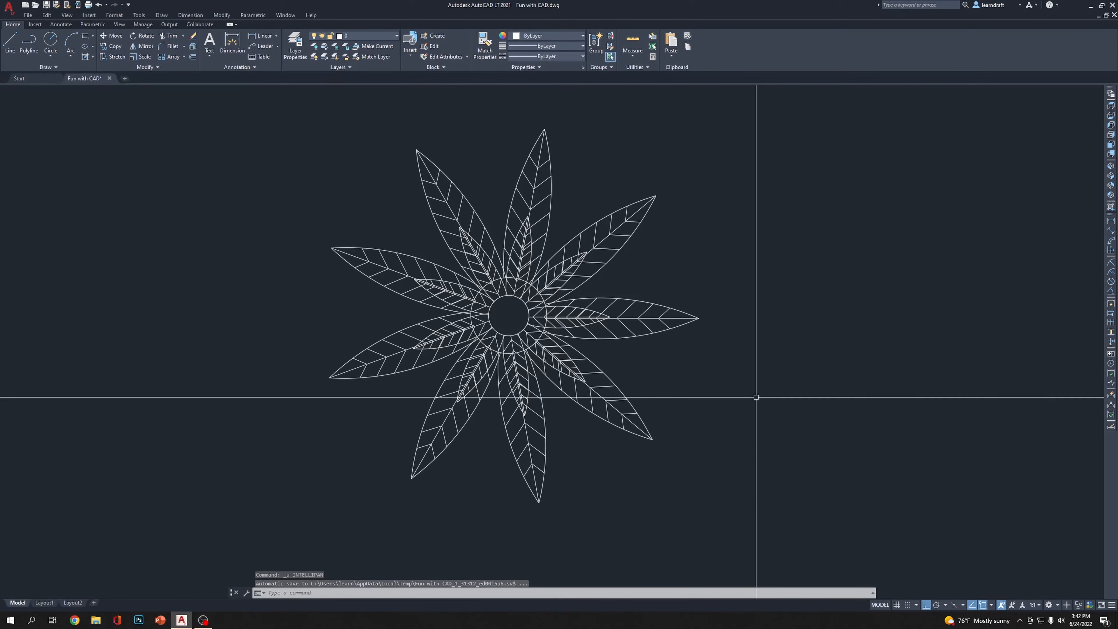
{"action": "key", "text": "ctrl+z"}
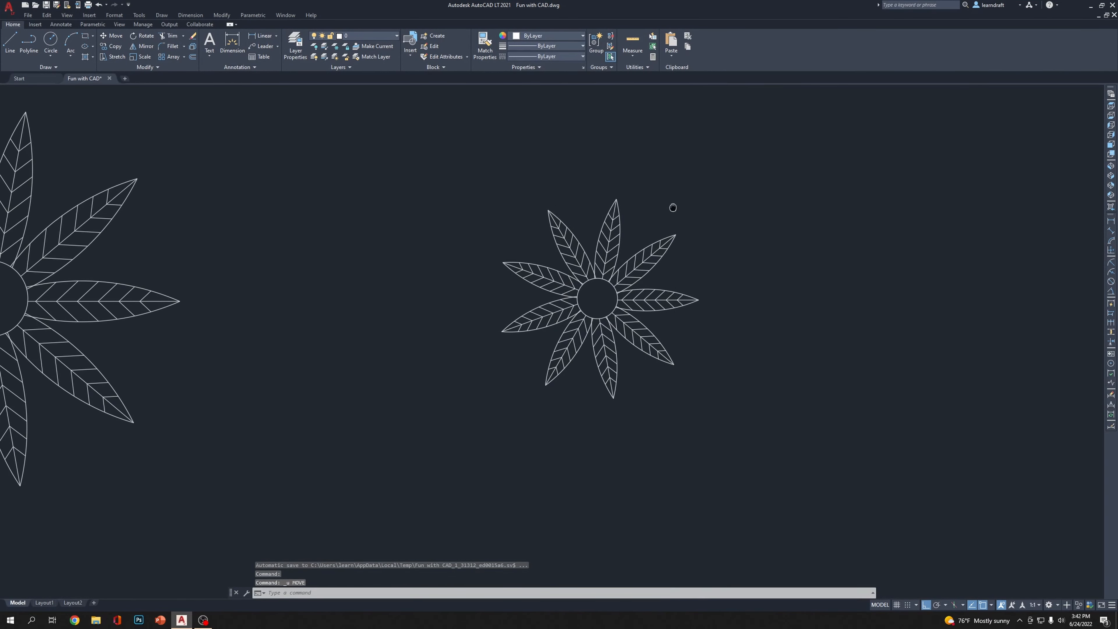
Rotate the small flower and its circle by 15 degrees about the circle's centre
{"action": "left_click", "coordinate": [794, 180]}
{"action": "left_click", "coordinate": [465, 466]}
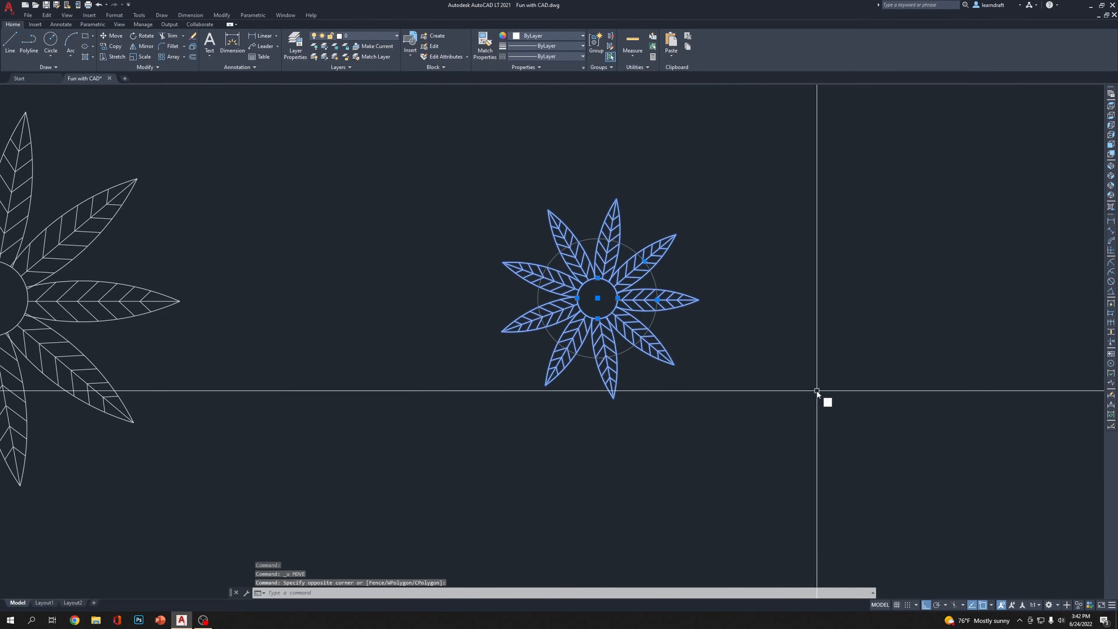
{"action": "type", "text": "ro"}
{"action": "key", "text": "Return"}
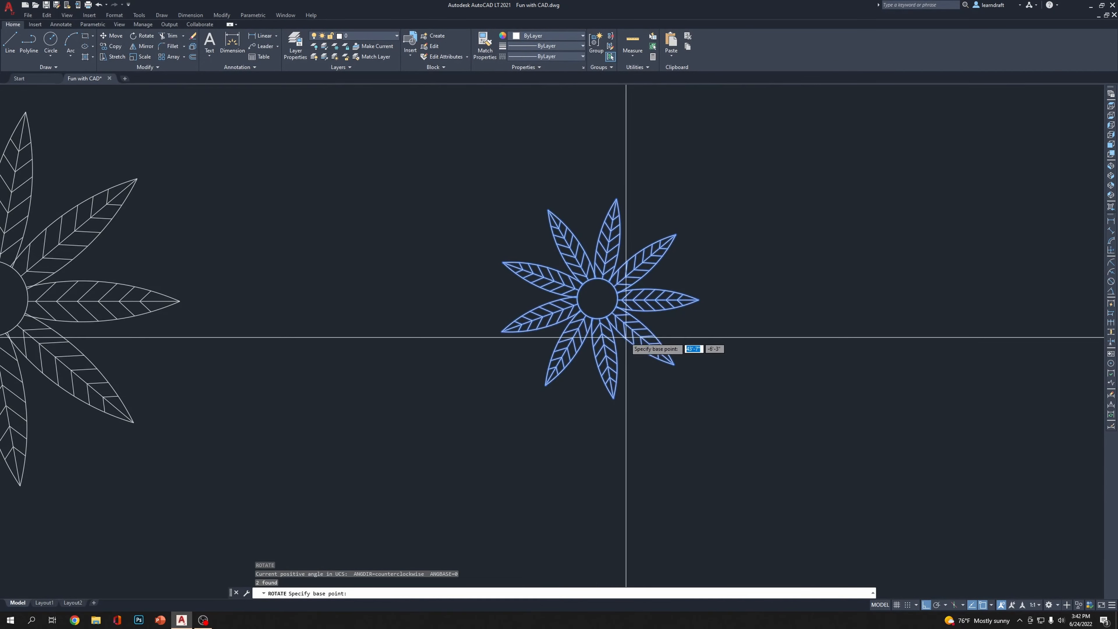
{"action": "left_click", "coordinate": [598, 299]}
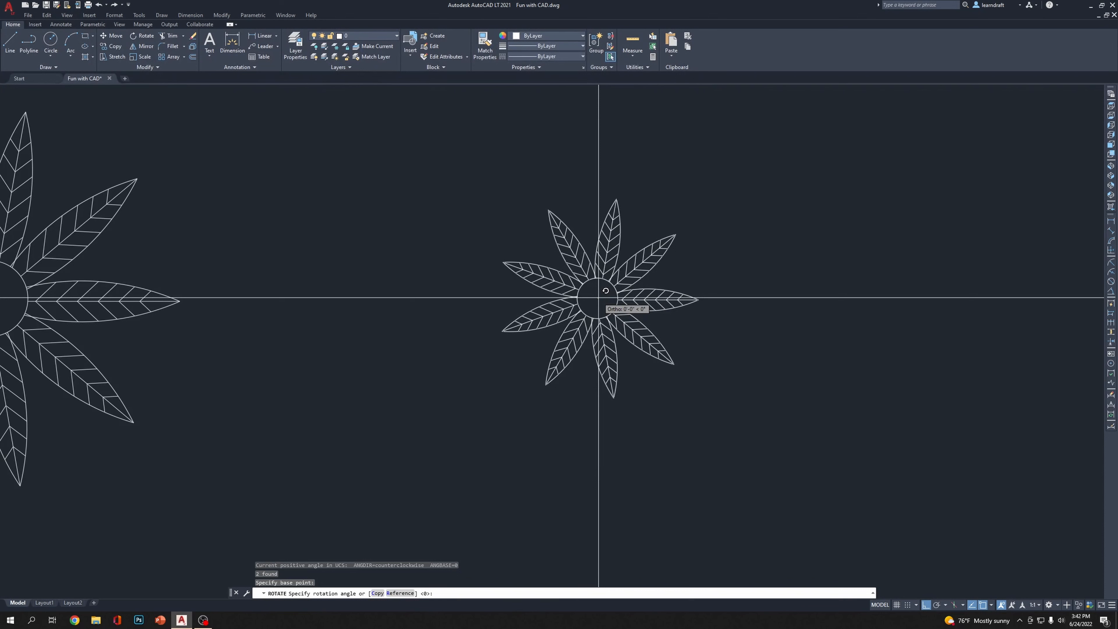
{"action": "type", "text": "15"}
{"action": "key", "text": "Return"}
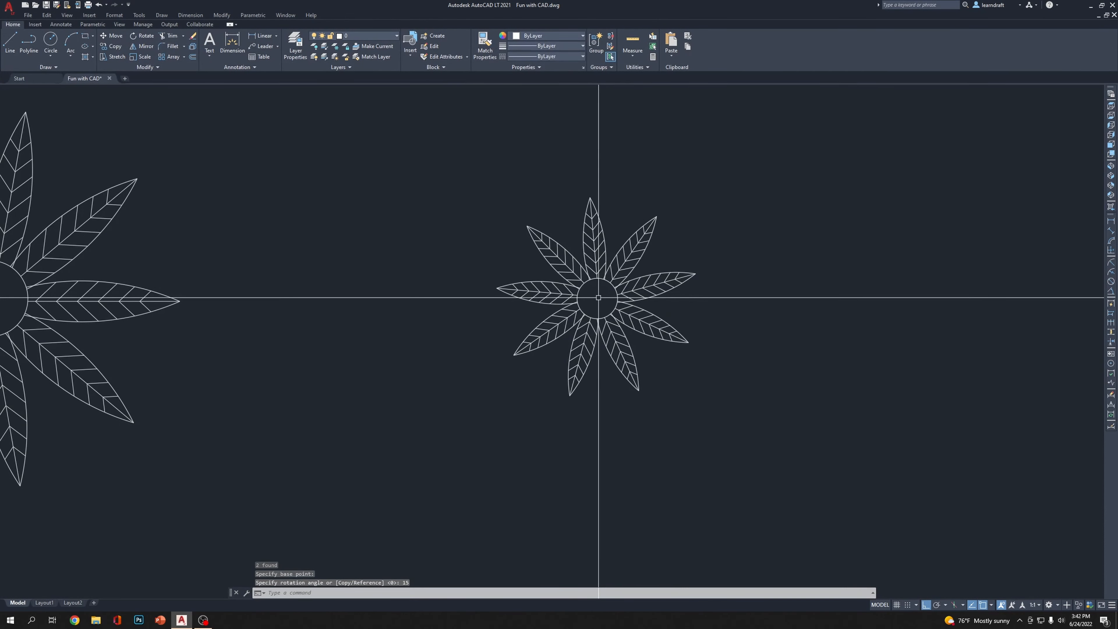
Move the rotated small flower horizontally to a spot just beside the large flower's petals
{"action": "left_click", "coordinate": [722, 189]}
{"action": "left_click", "coordinate": [471, 430]}
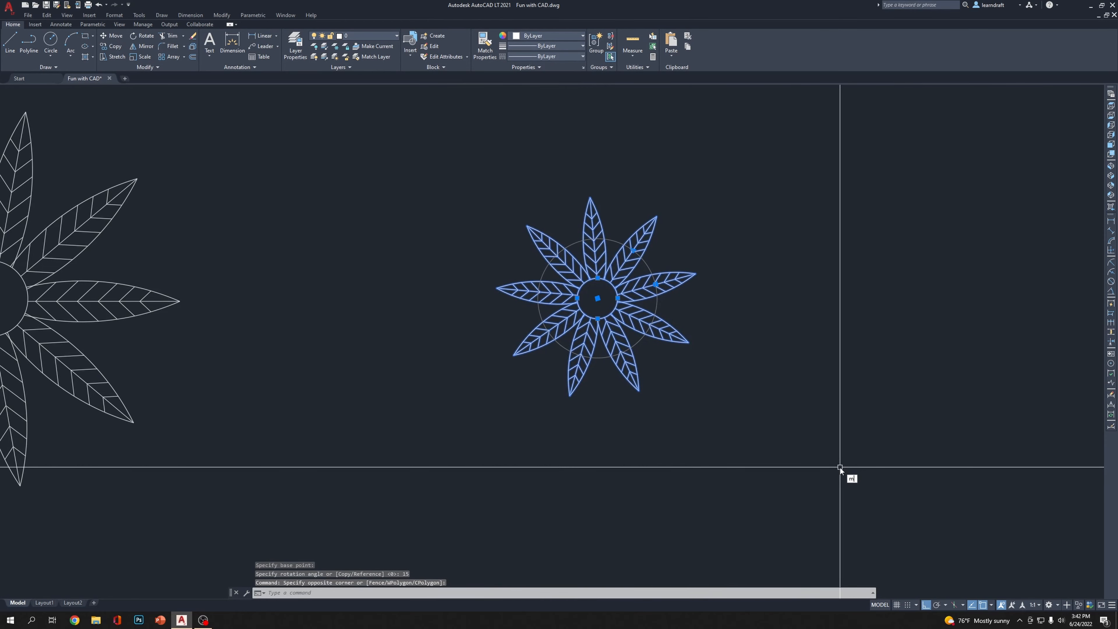
{"action": "key", "text": "Return"}
{"action": "scroll", "coordinate": [868, 430], "scroll_direction": "down", "scroll_amount": 2}
{"action": "left_click", "coordinate": [959, 466]}
{"action": "scroll", "coordinate": [717, 492], "scroll_direction": "up", "scroll_amount": 1}
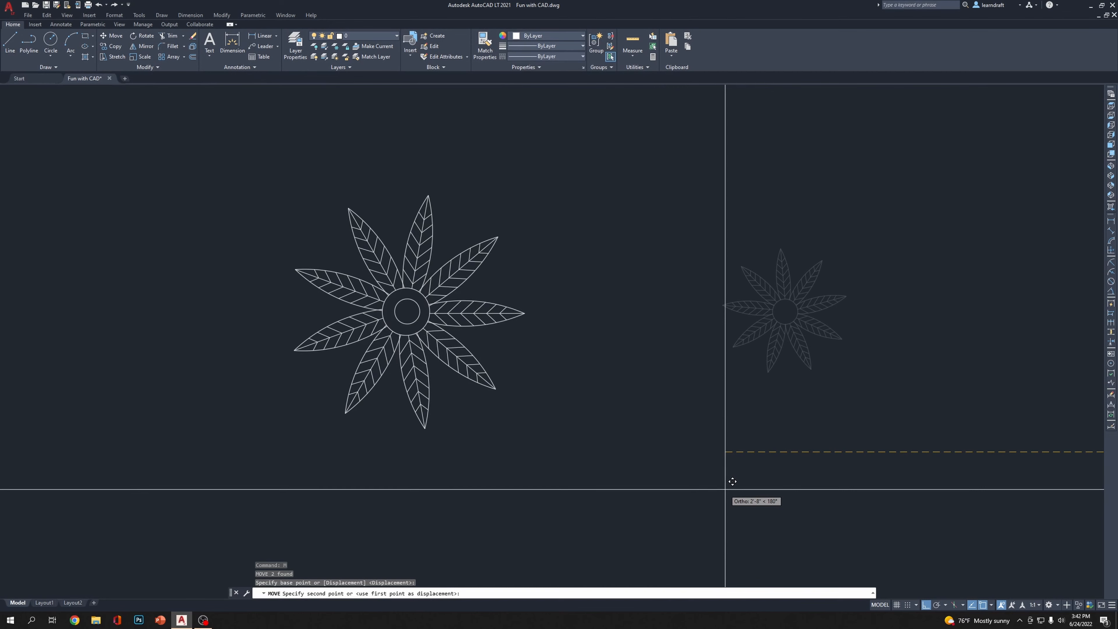
{"action": "left_click", "coordinate": [945, 488]}
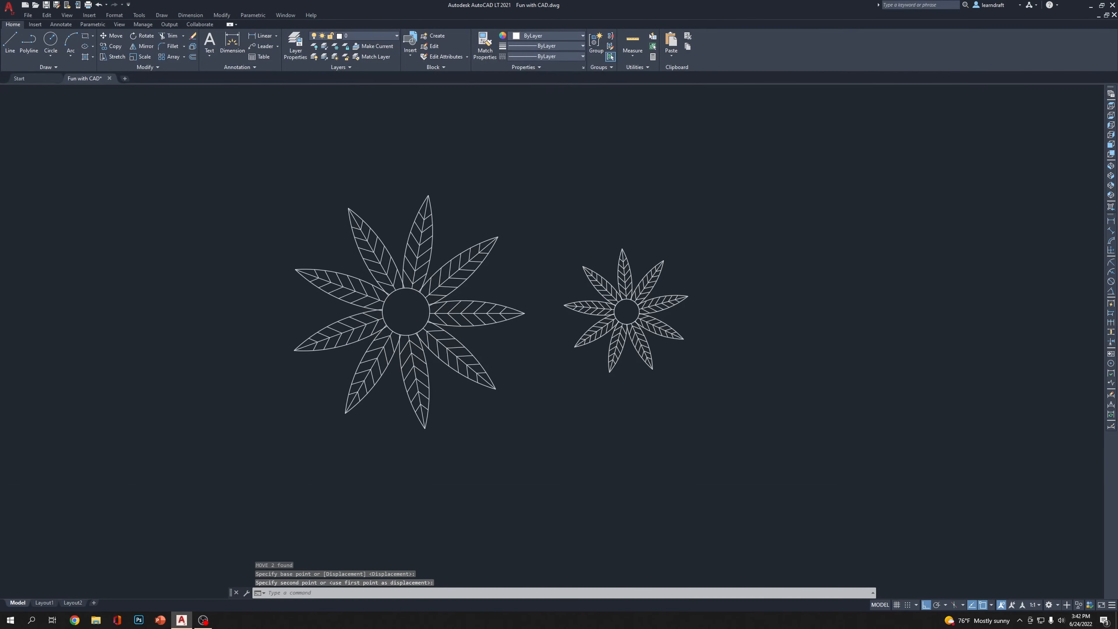
Move the rotated small flower from its circle's centre onto the centre of the large flower's circle
{"action": "key", "text": "Escape"}
{"action": "left_click", "coordinate": [700, 238]}
{"action": "left_click", "coordinate": [580, 403]}
{"action": "left_click", "coordinate": [581, 402]}
{"action": "key", "text": "Return"}
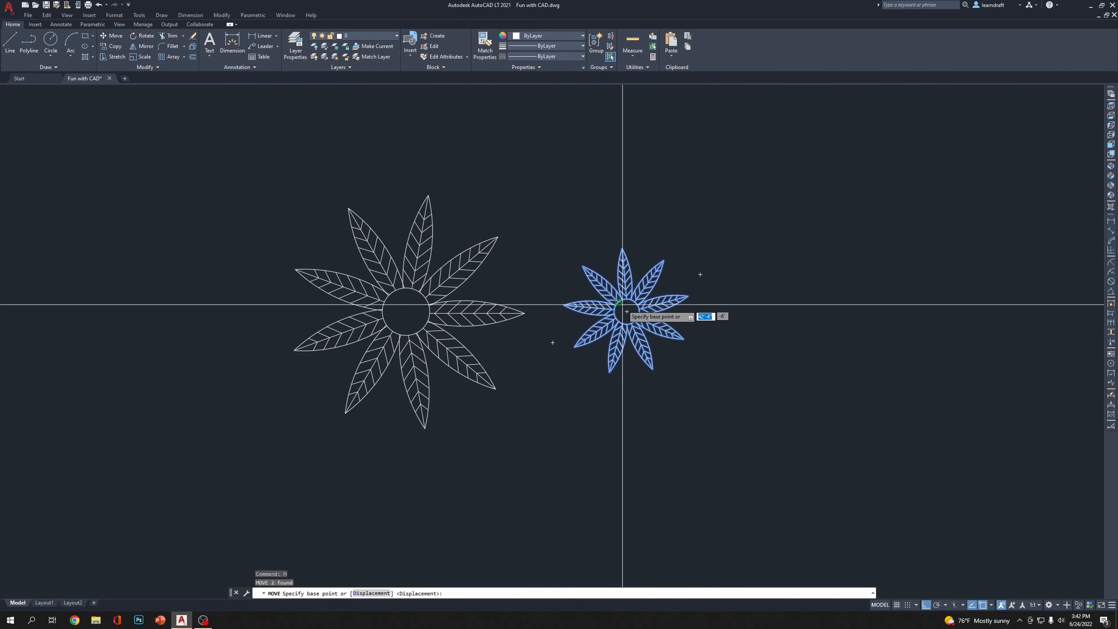
{"action": "left_click", "coordinate": [626, 312]}
{"action": "left_click", "coordinate": [414, 304]}
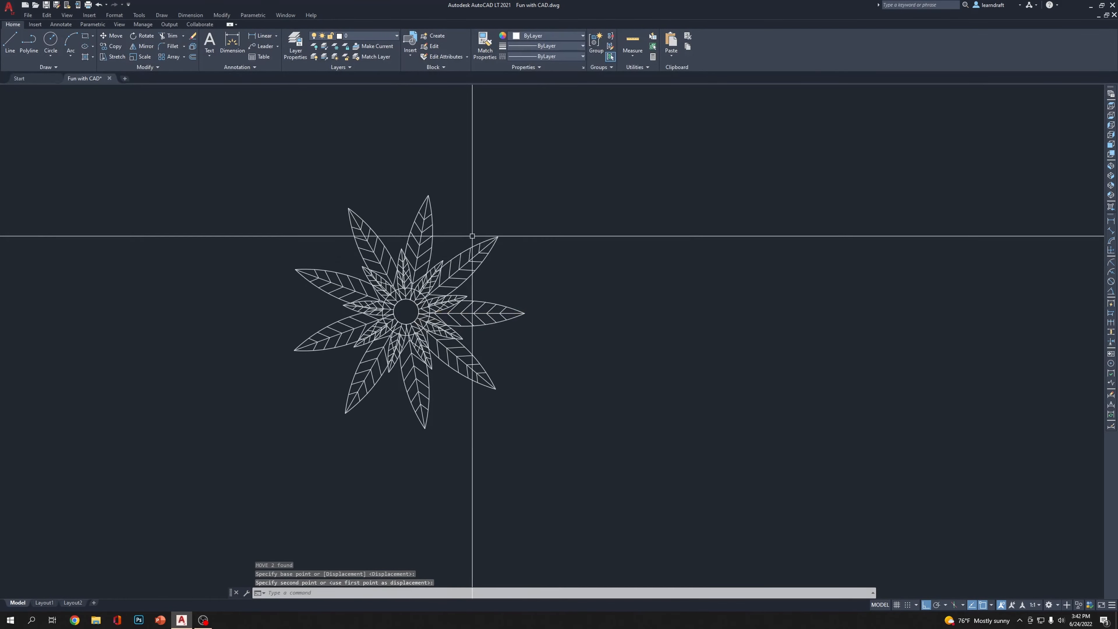
Rotate the small flower and its circle slightly counterclockwise about the circle's centre, choosing the angle freehand with Ortho off
{"action": "scroll", "coordinate": [334, 298], "scroll_direction": "up", "scroll_amount": 4}
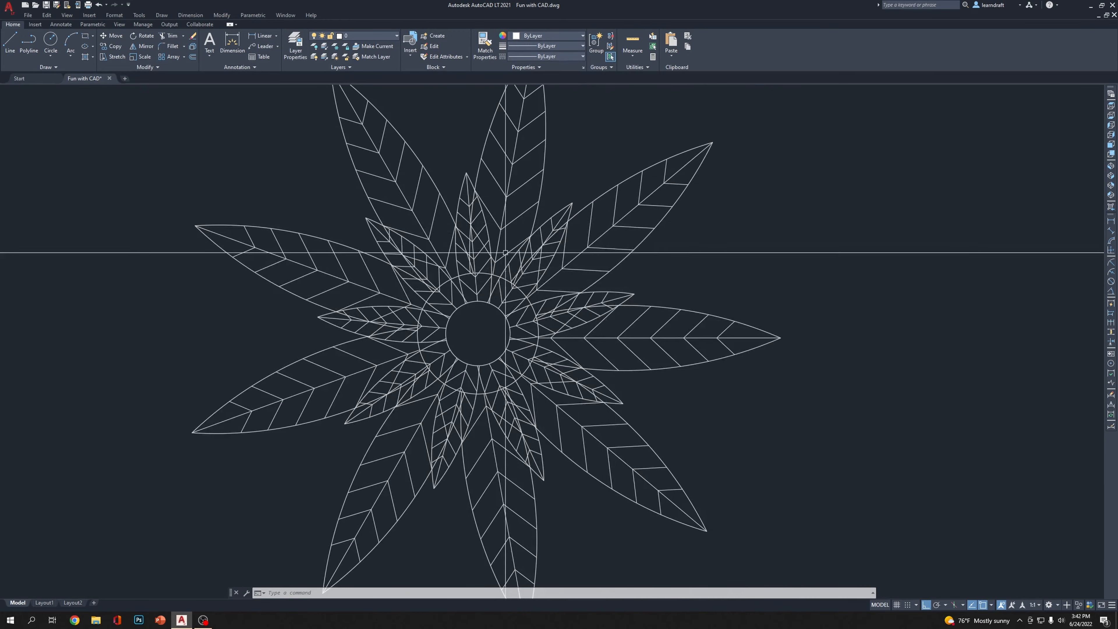
{"action": "left_click", "coordinate": [552, 209]}
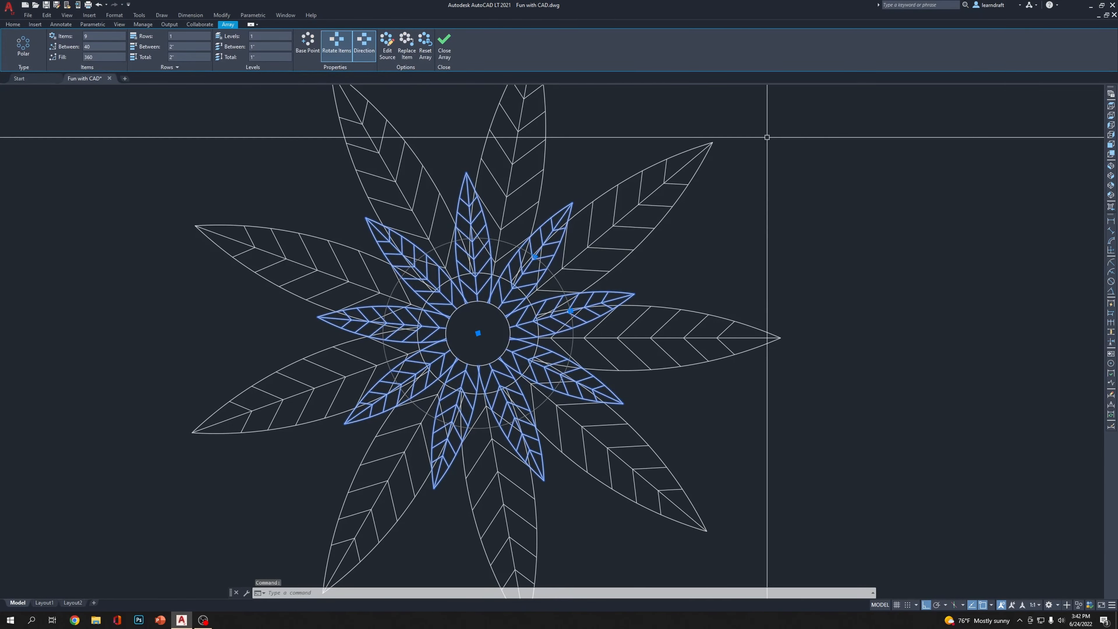
{"action": "left_click", "coordinate": [503, 314]}
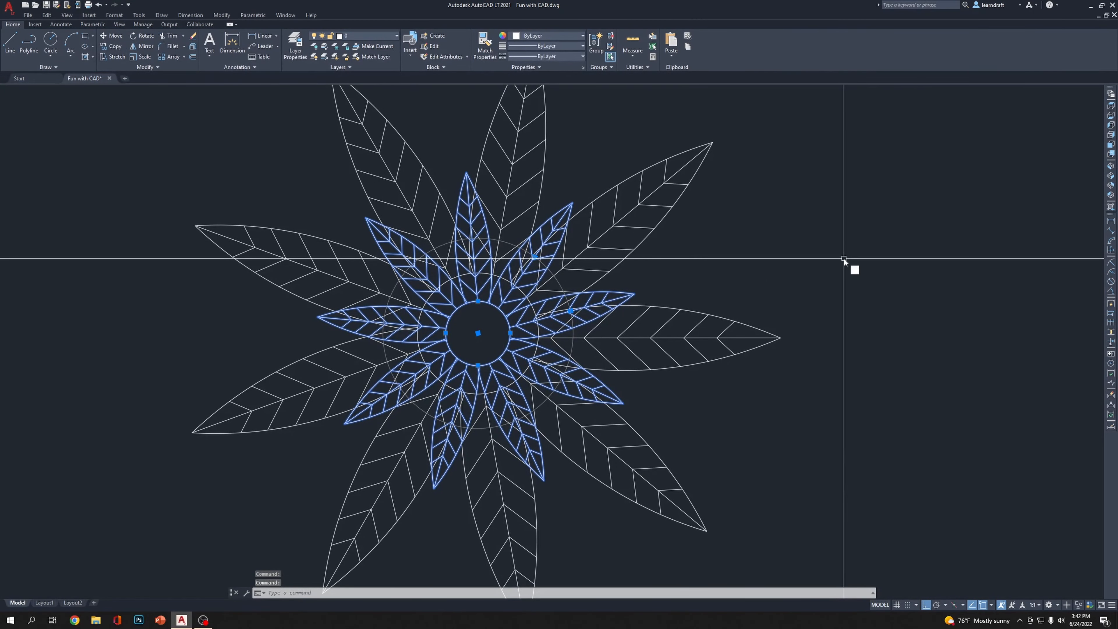
{"action": "type", "text": "ro"}
{"action": "key", "text": "Return"}
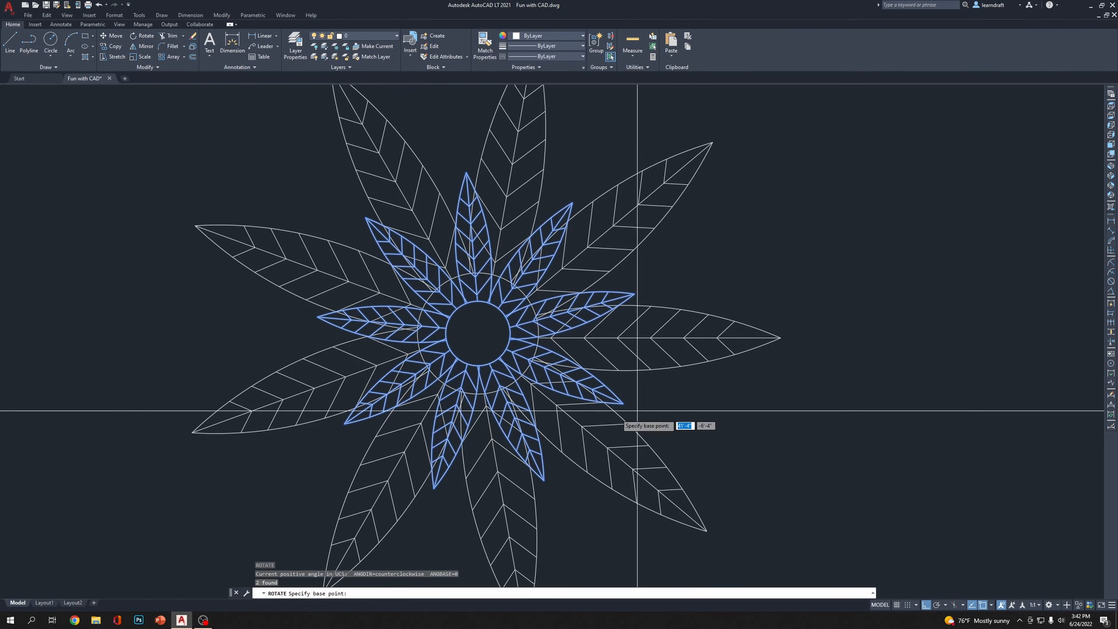
{"action": "left_click", "coordinate": [478, 333]}
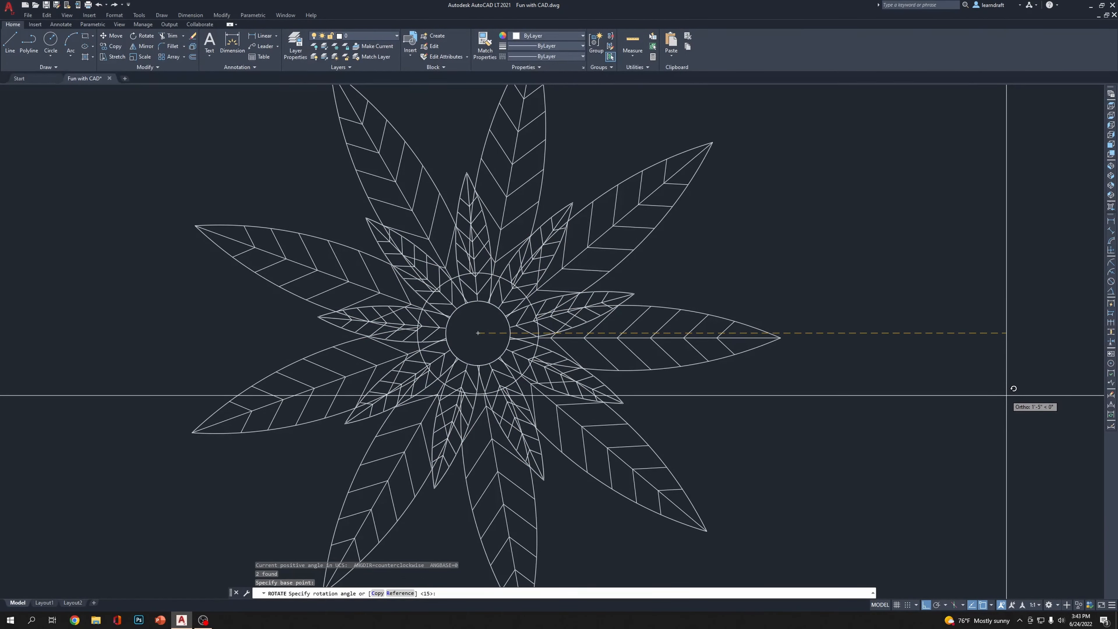
{"action": "key", "text": "F8"}
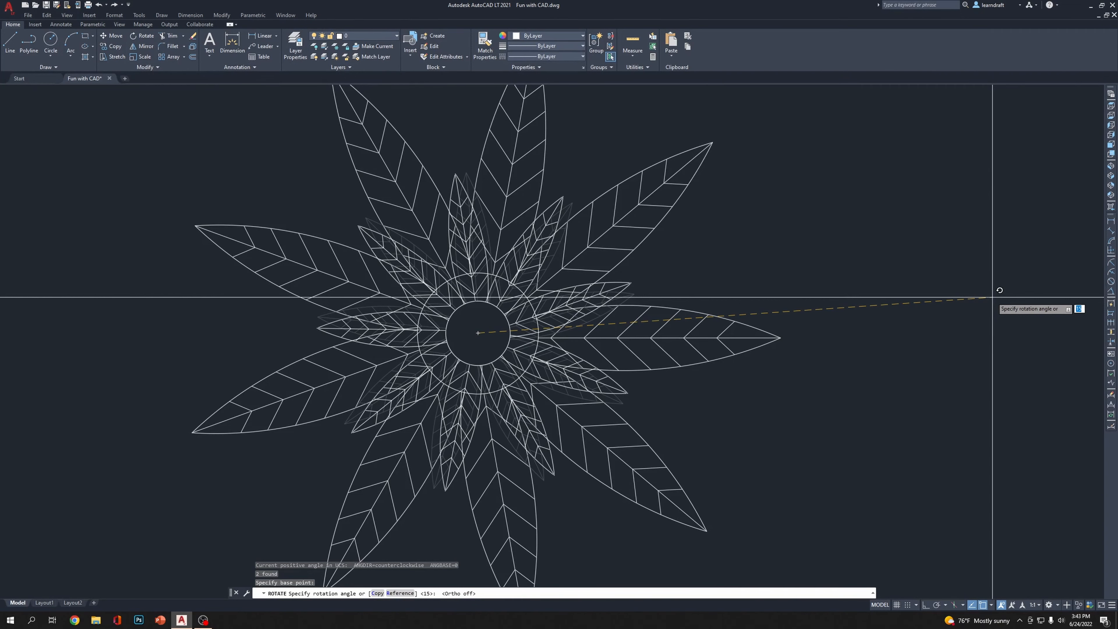
{"action": "left_click", "coordinate": [992, 298]}
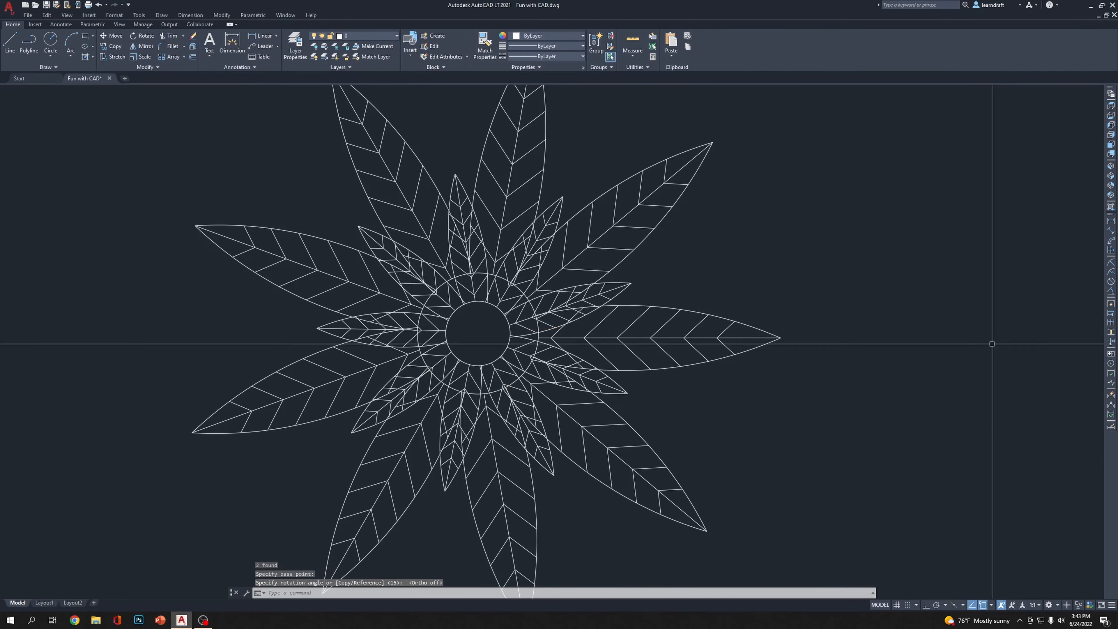
Erase the large flower's circle that surrounds the smaller central circle
{"action": "scroll", "coordinate": [492, 249], "scroll_direction": "down", "scroll_amount": 5}
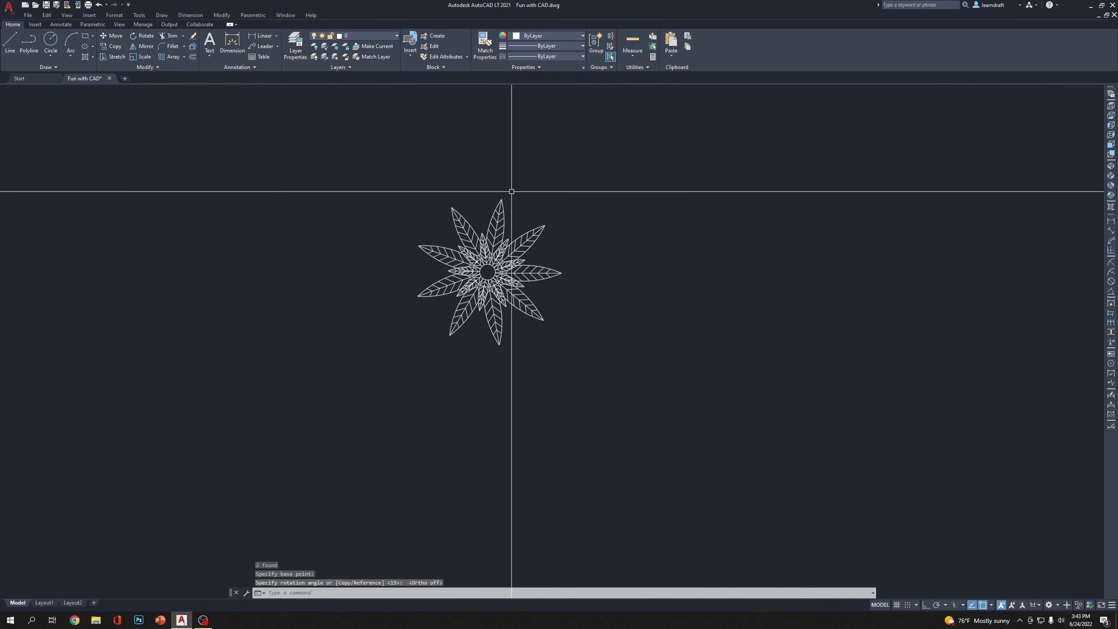
{"action": "scroll", "coordinate": [511, 192], "scroll_direction": "up", "scroll_amount": 5}
{"action": "scroll", "coordinate": [429, 374], "scroll_direction": "down", "scroll_amount": 2}
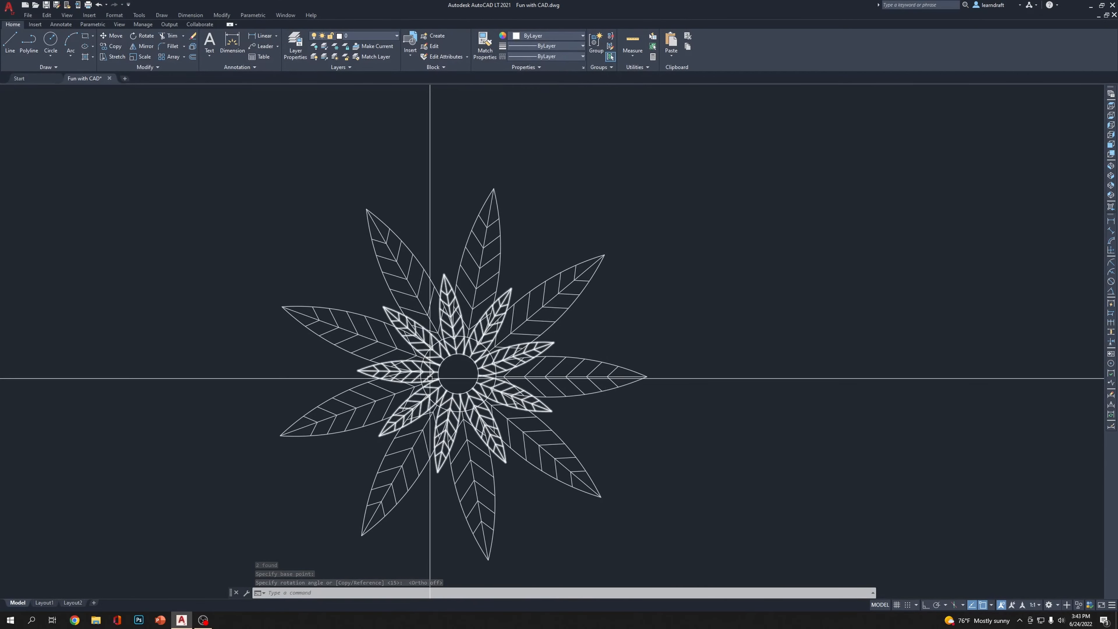
{"action": "scroll", "coordinate": [488, 302], "scroll_direction": "up", "scroll_amount": 6}
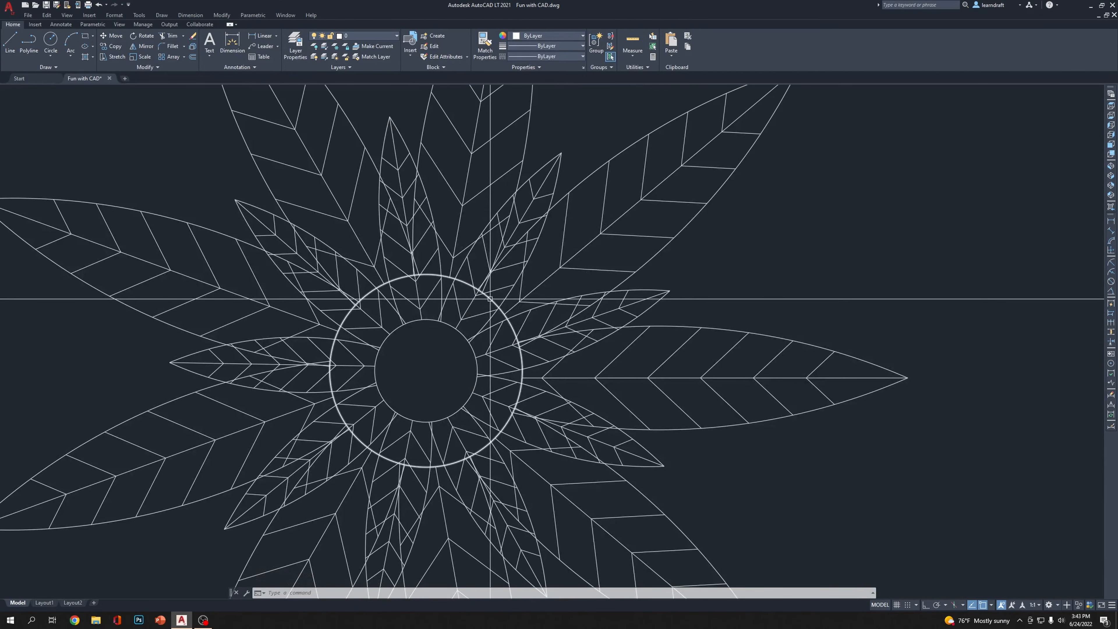
{"action": "left_click", "coordinate": [521, 381]}
{"action": "scroll", "coordinate": [522, 331], "scroll_direction": "down", "scroll_amount": 1}
{"action": "key", "text": "Delete"}
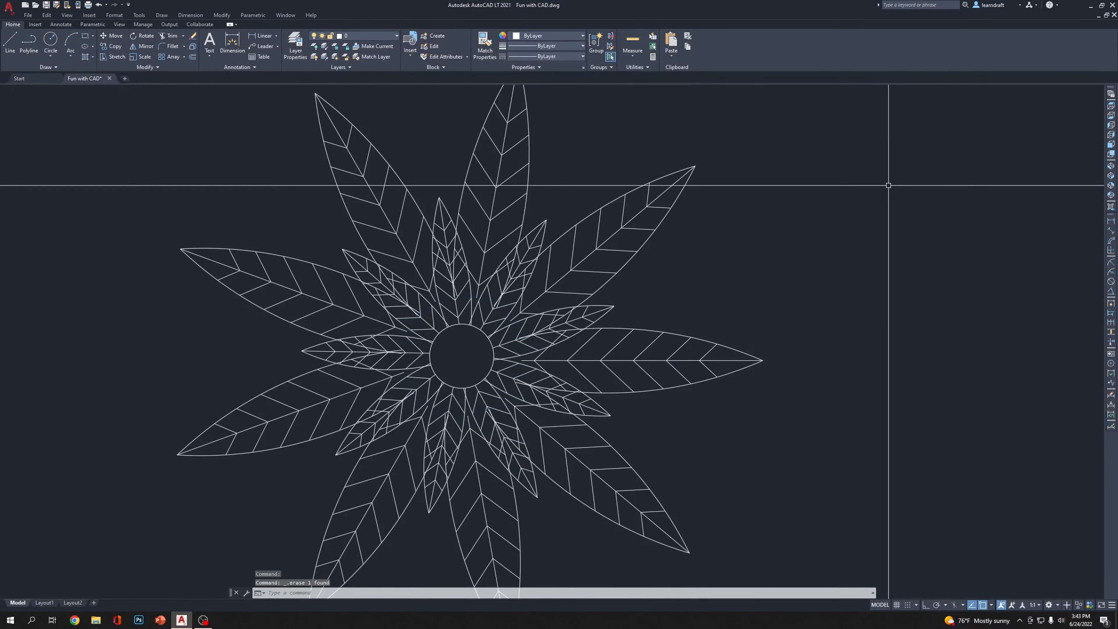
Set the colour of the large outer petal array to dark green 19,103,52
{"action": "scroll", "coordinate": [704, 194], "scroll_direction": "down", "scroll_amount": 3}
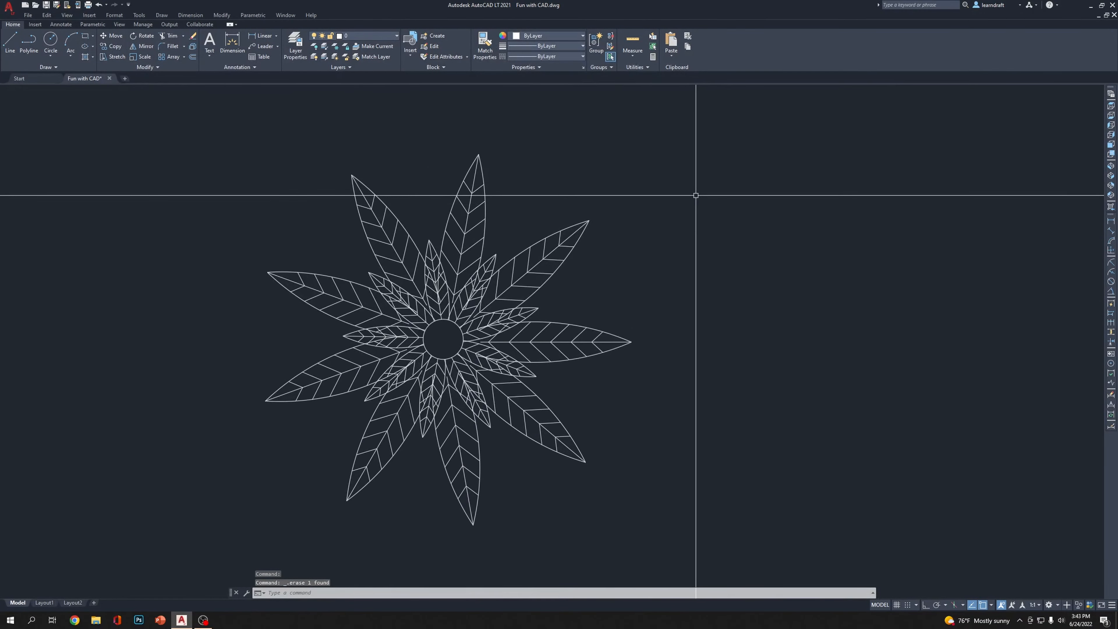
{"action": "scroll", "coordinate": [700, 194], "scroll_direction": "down", "scroll_amount": 4}
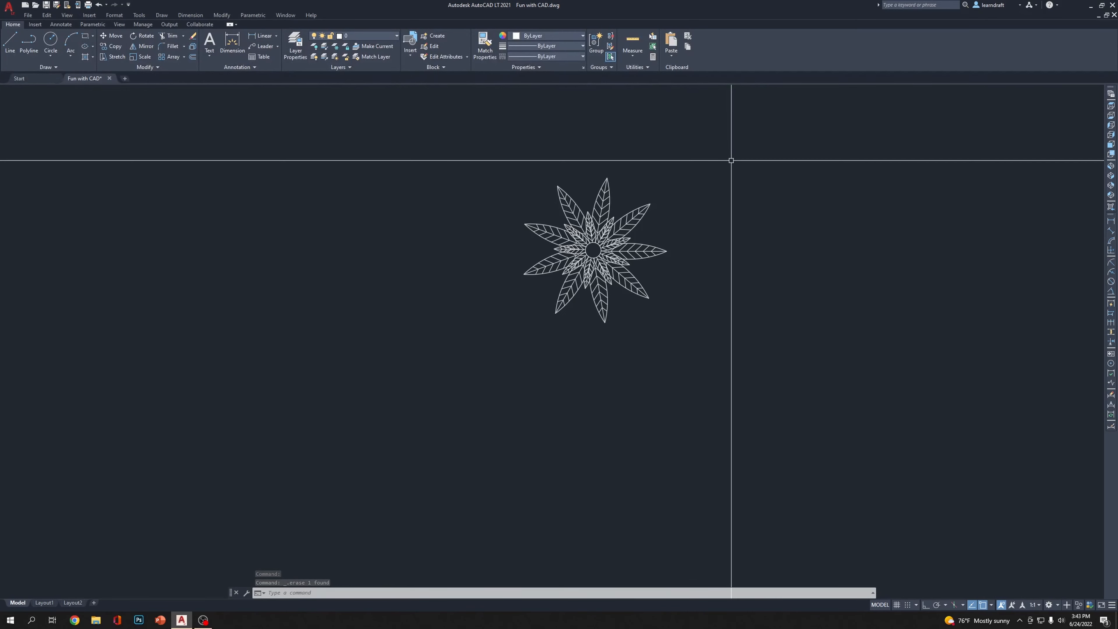
{"action": "scroll", "coordinate": [731, 160], "scroll_direction": "up", "scroll_amount": 2}
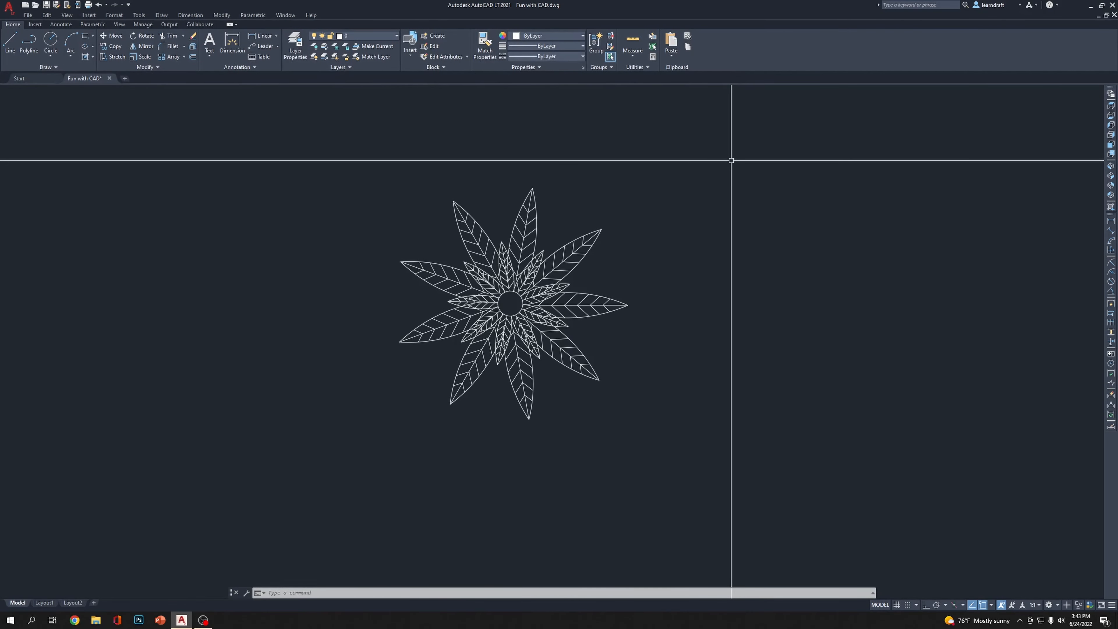
{"action": "middle_click_drag", "start_coordinate": [731, 160], "coordinate": [664, 152]}
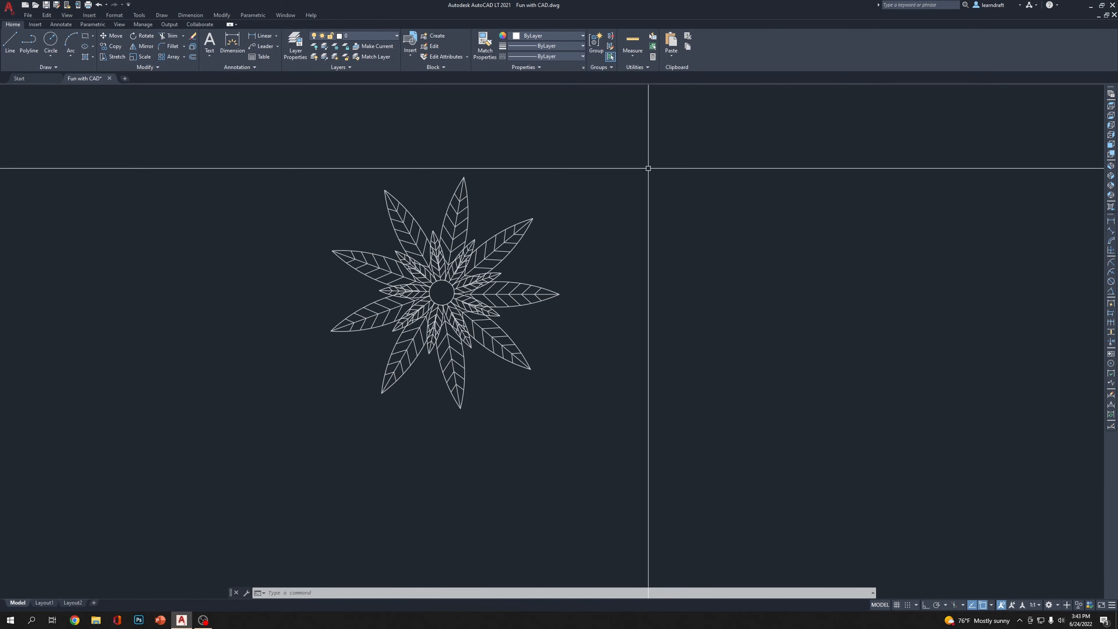
{"action": "scroll", "coordinate": [484, 239], "scroll_direction": "up", "scroll_amount": 5}
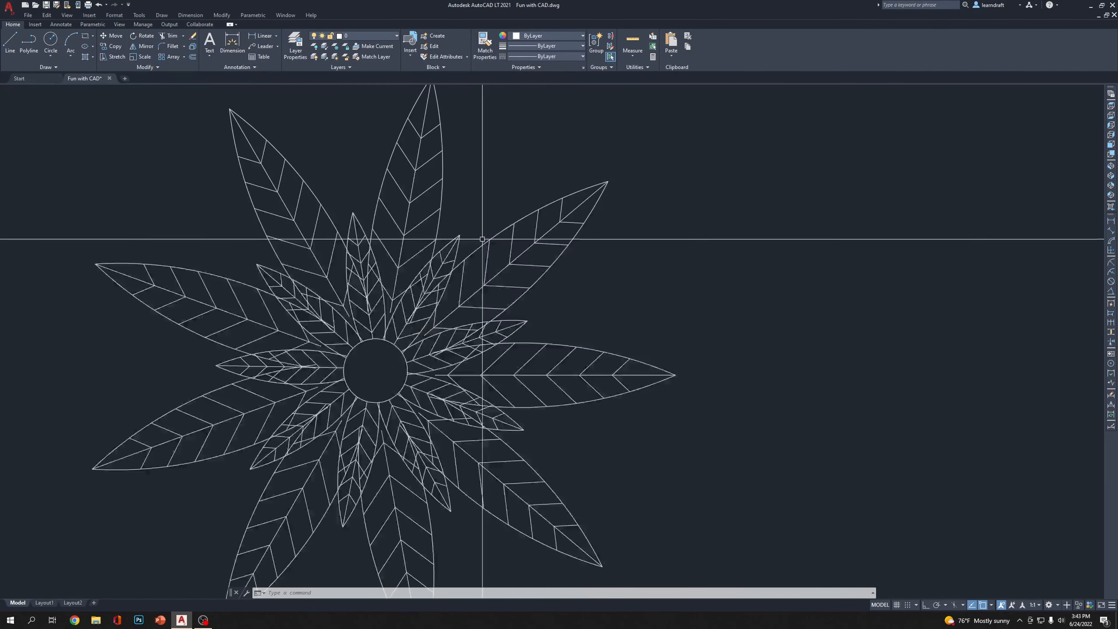
{"action": "middle_click_drag", "start_coordinate": [478, 205], "coordinate": [486, 274]}
{"action": "left_click", "coordinate": [492, 191]}
{"action": "left_click", "coordinate": [429, 219]}
{"action": "scroll", "coordinate": [472, 214], "scroll_direction": "down", "scroll_amount": 3}
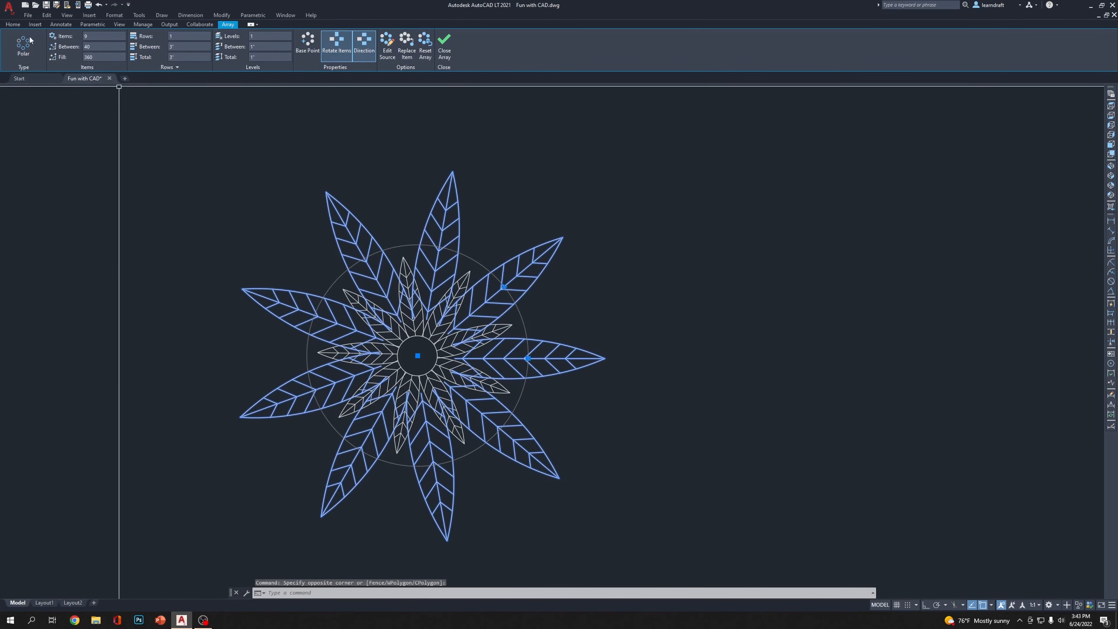
{"action": "left_click", "coordinate": [13, 25]}
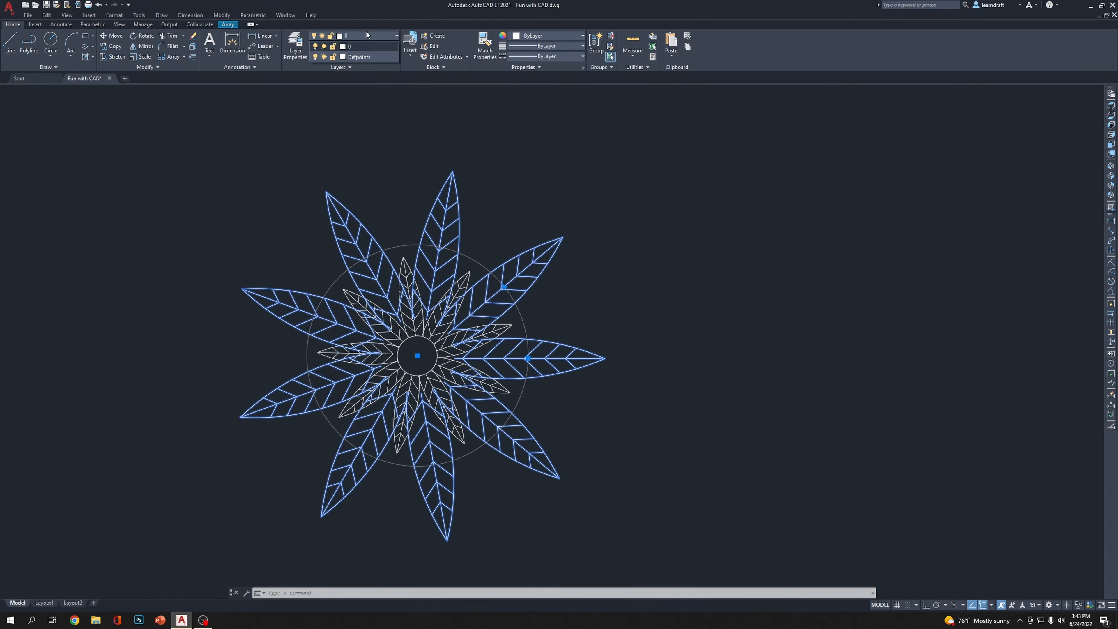
{"action": "left_click", "coordinate": [552, 36]}
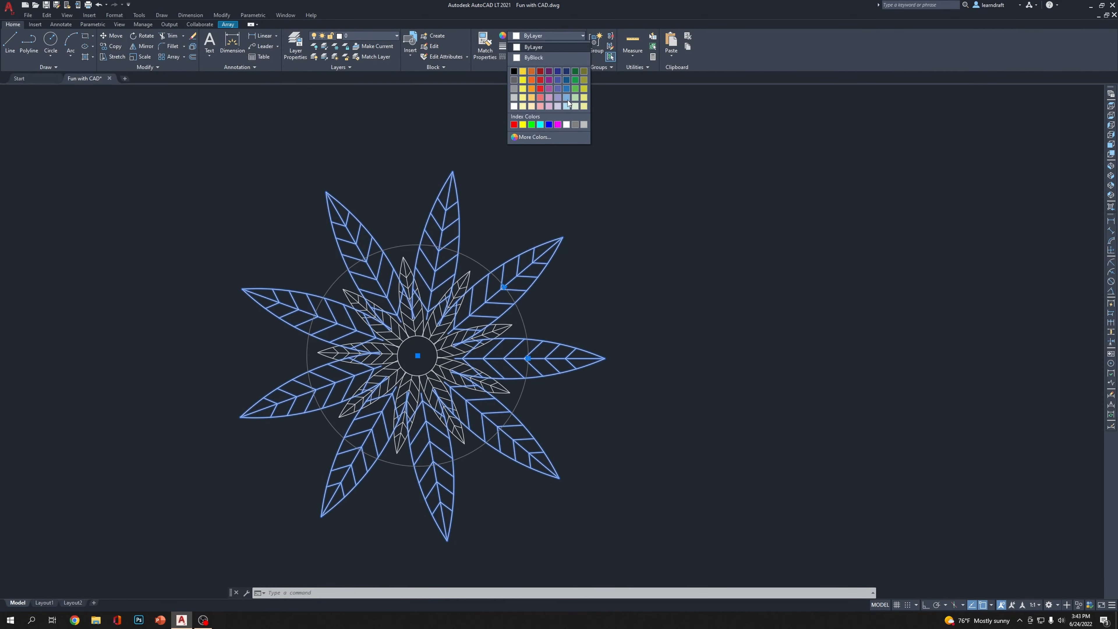
{"action": "left_click", "coordinate": [575, 71]}
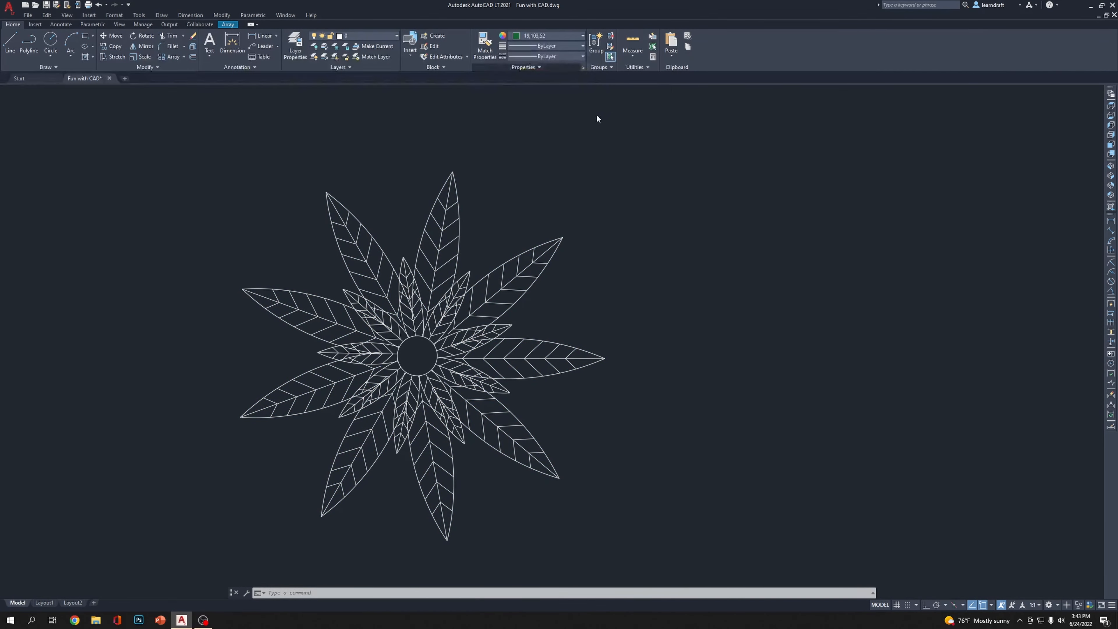
Reselect the outer petal array to examine its colour property and array settings, and deselect it
{"action": "middle_click_drag", "start_coordinate": [636, 183], "coordinate": [652, 185]}
{"action": "key", "text": "Escape"}
{"action": "left_click", "coordinate": [542, 170]}
{"action": "left_click", "coordinate": [468, 201]}
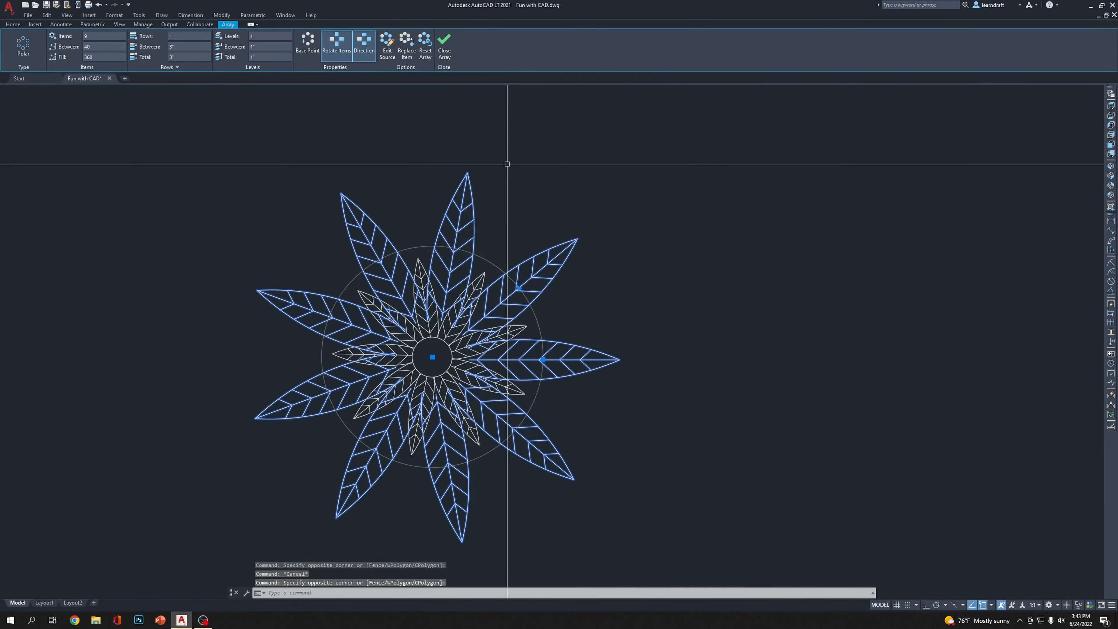
{"action": "left_click", "coordinate": [444, 47]}
{"action": "left_click", "coordinate": [487, 203]}
{"action": "left_click", "coordinate": [472, 211]}
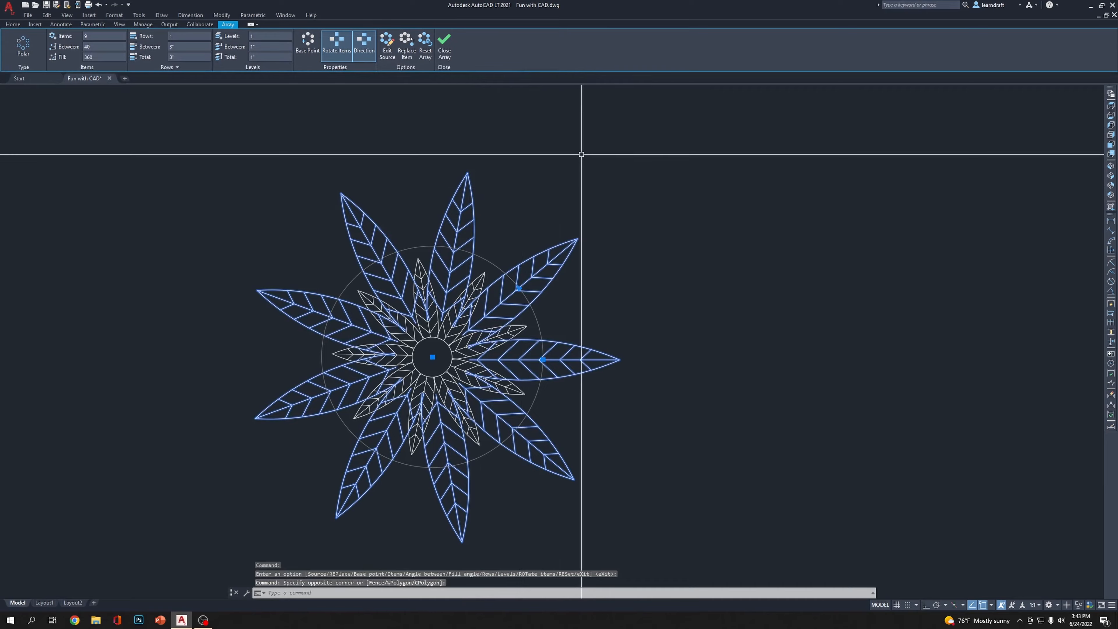
{"action": "left_click", "coordinate": [13, 26]}
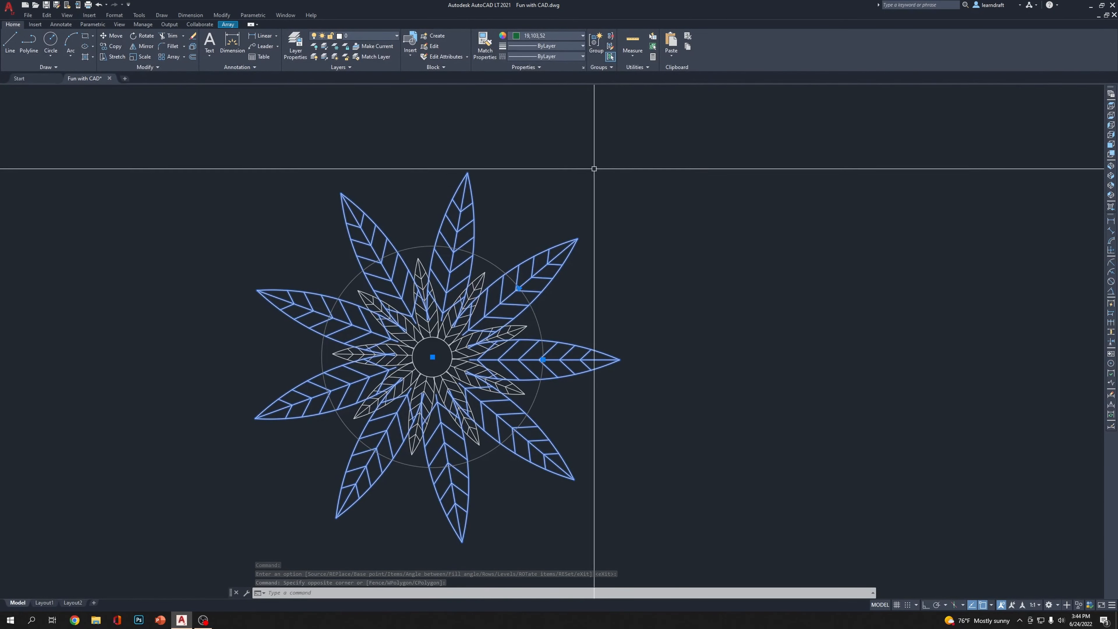
{"action": "middle_click_drag", "start_coordinate": [556, 156], "coordinate": [730, 132]}
{"action": "key", "text": "Escape"}
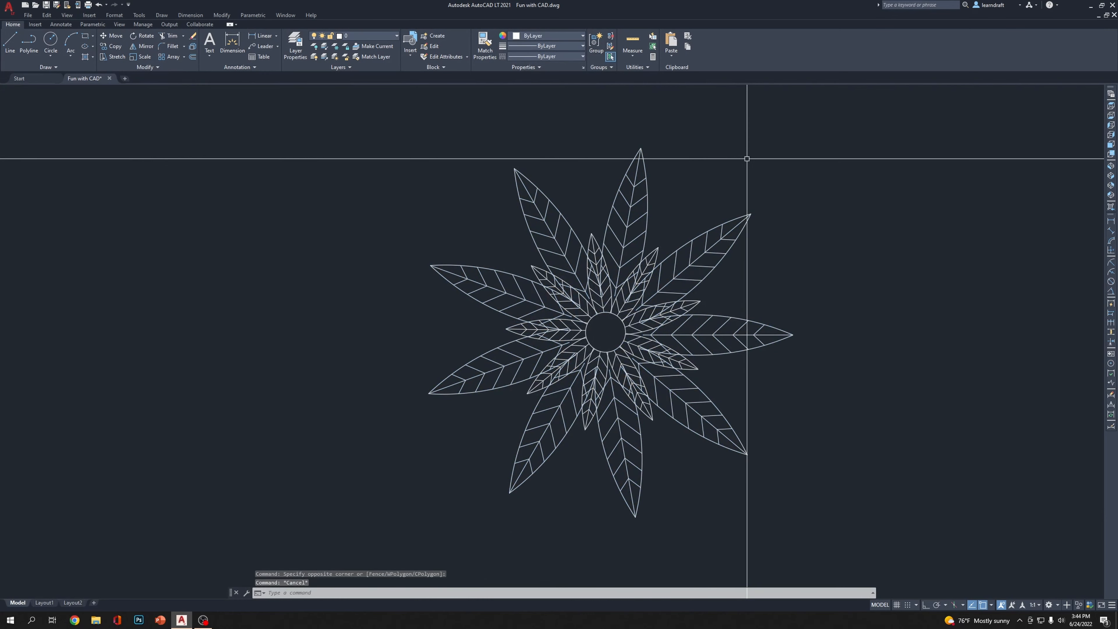
{"action": "left_click", "coordinate": [746, 219]}
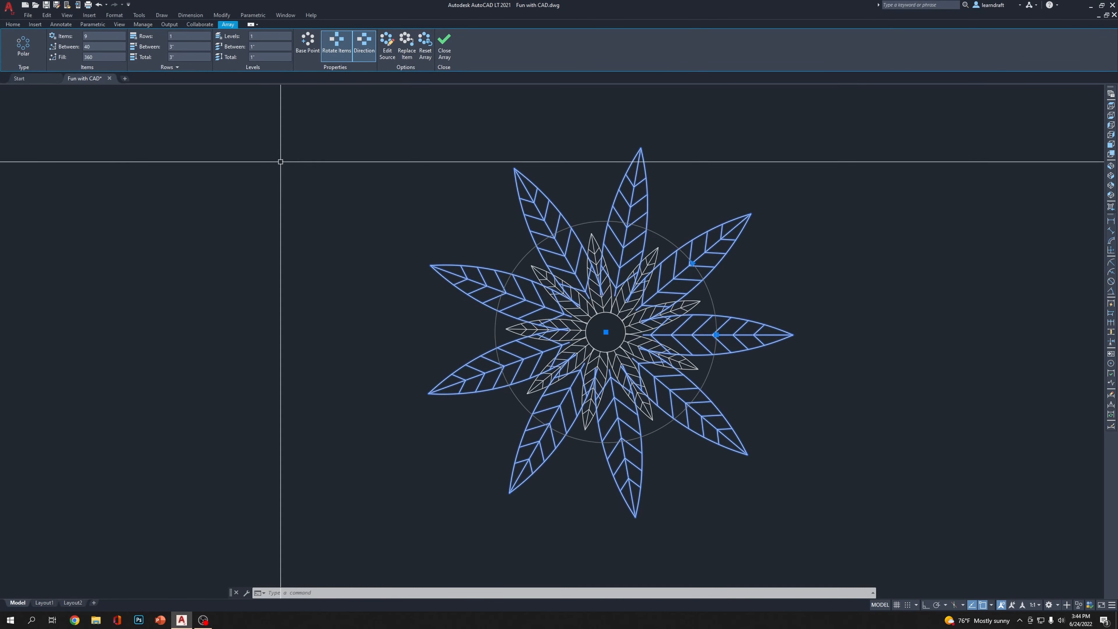
{"action": "key", "text": "Escape"}
{"action": "key", "text": "Escape"}
Draw a single slightly sloping line in the empty space beside the flower's petals
{"action": "middle_click_drag", "start_coordinate": [777, 242], "coordinate": [612, 287]}
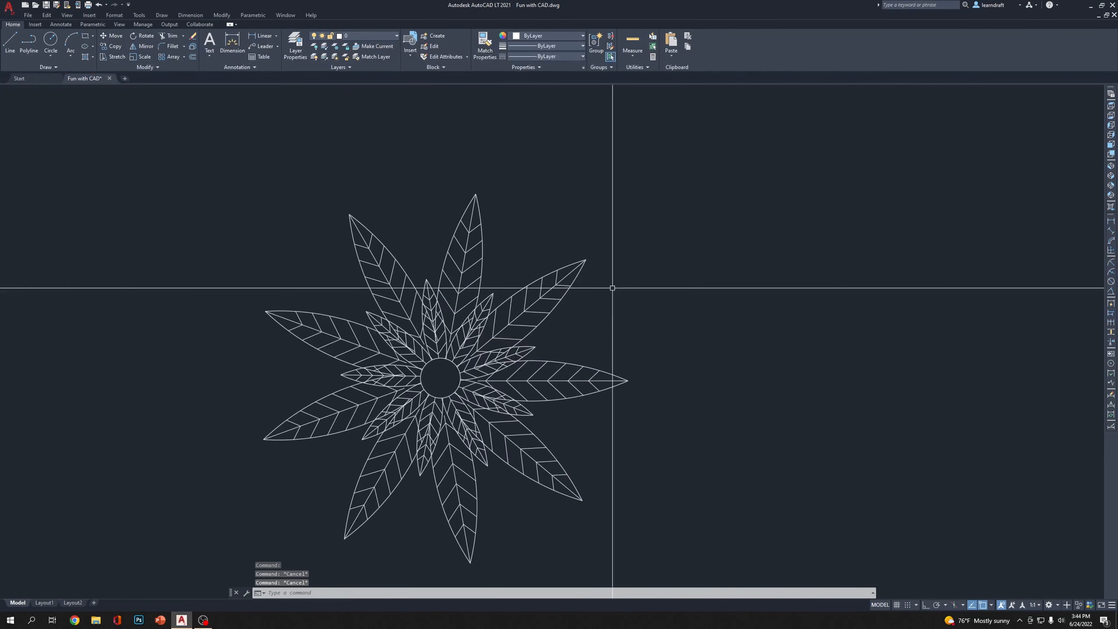
{"action": "type", "text": "l"}
{"action": "key", "text": "Return"}
{"action": "left_click", "coordinate": [625, 324]}
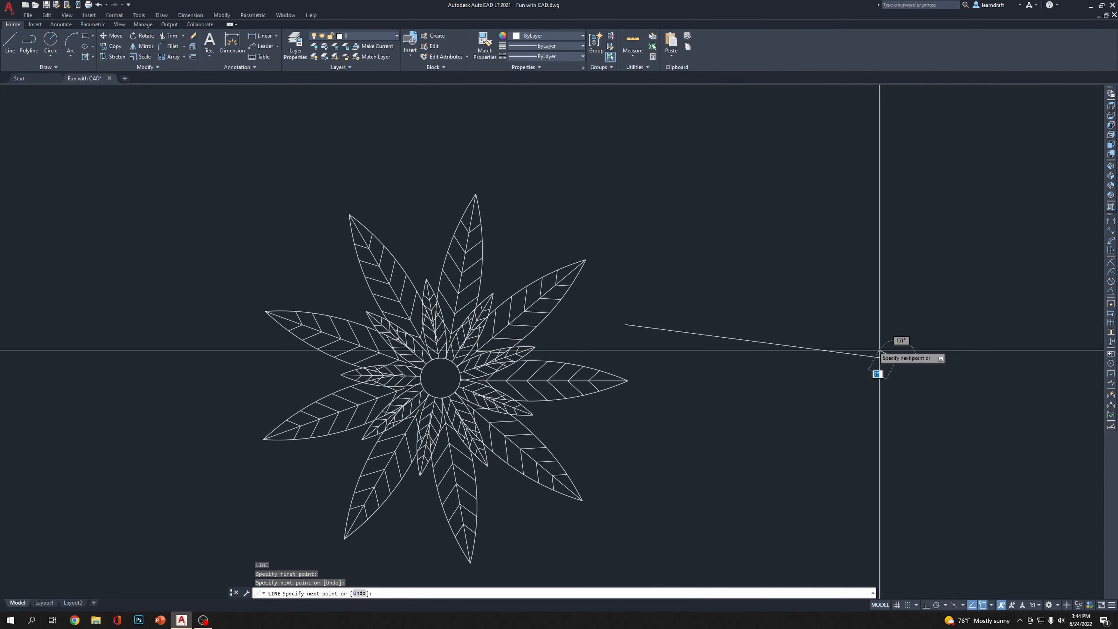
{"action": "left_click", "coordinate": [897, 359]}
{"action": "key", "text": "Return"}
Set the colour of the sloping line beside the flower to red
{"action": "left_click", "coordinate": [736, 369]}
{"action": "left_click", "coordinate": [595, 142]}
{"action": "key", "text": "Escape"}
{"action": "left_click", "coordinate": [774, 260]}
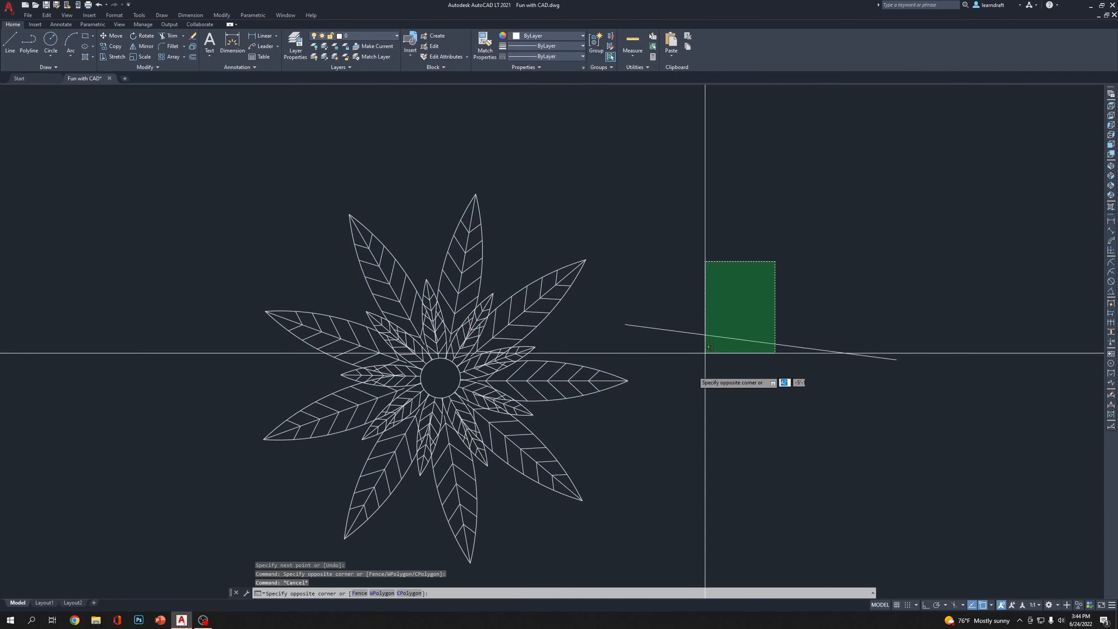
{"action": "left_click", "coordinate": [705, 350]}
{"action": "left_click", "coordinate": [528, 37]}
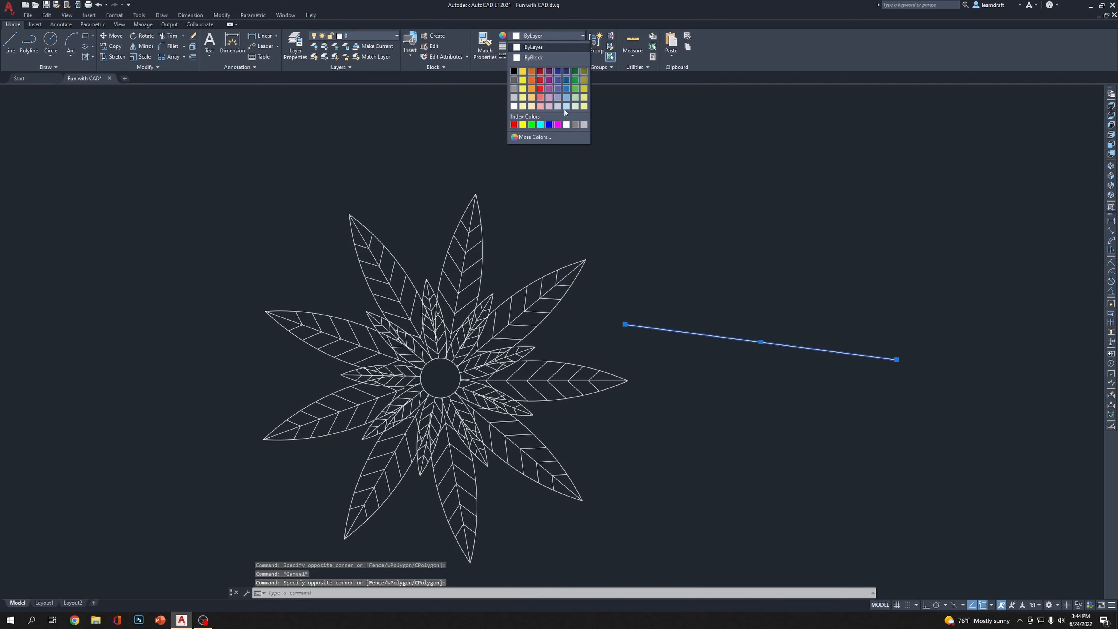
{"action": "left_click", "coordinate": [541, 89]}
{"action": "key", "text": "Escape"}
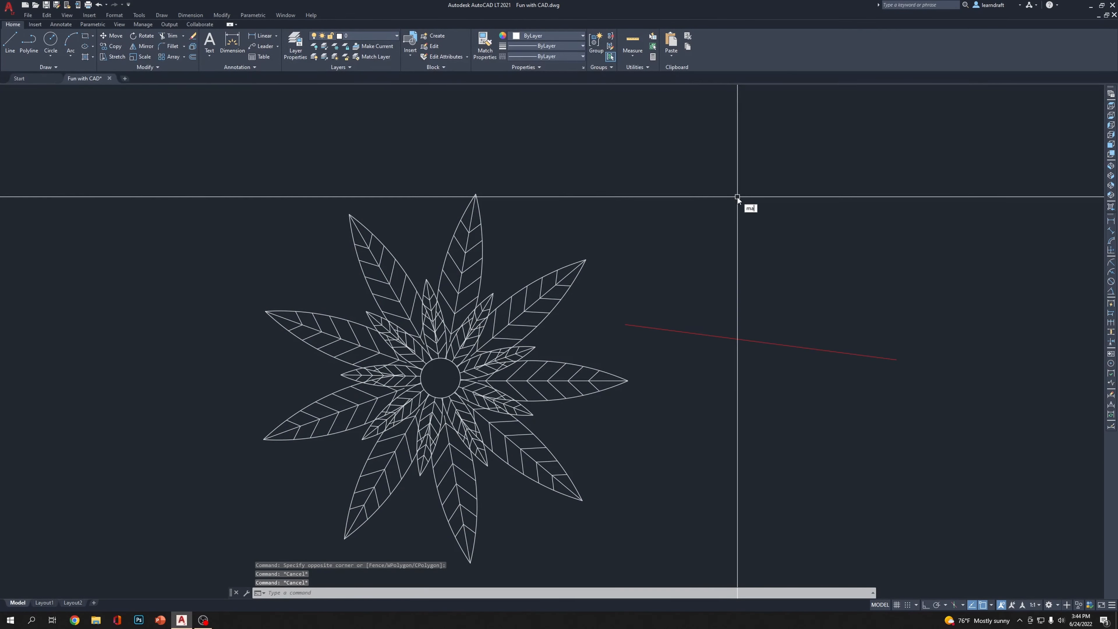
{"action": "key", "text": "Return"}
{"action": "key", "text": "Escape"}
{"action": "key", "text": "Escape"}
{"action": "key", "text": "Escape"}
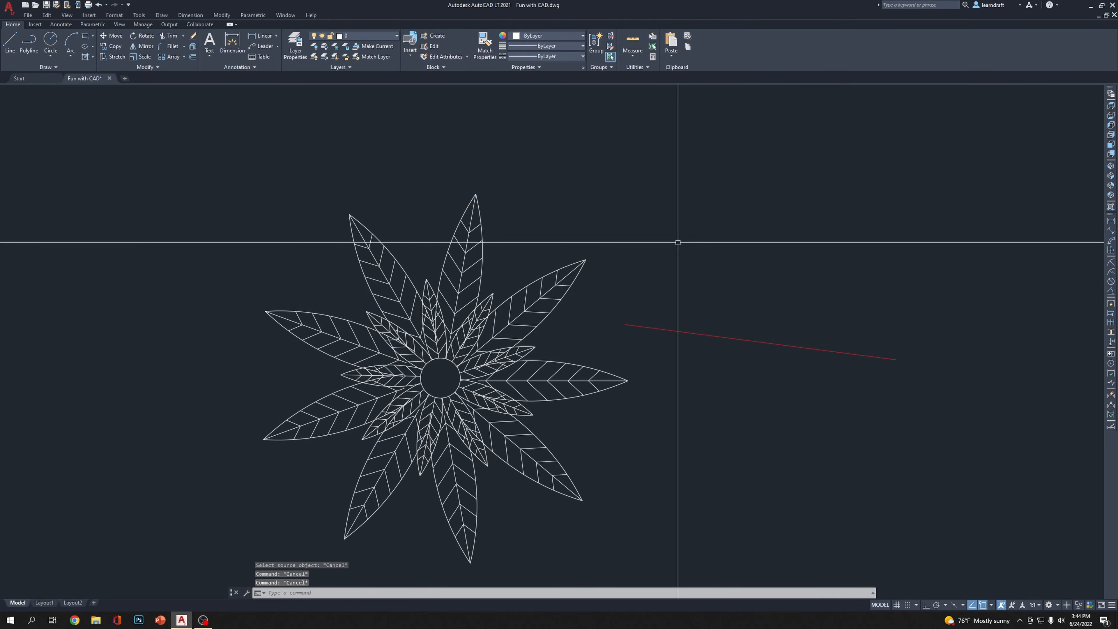
Try to match the red line's properties onto the inner petals and the centre circle
{"action": "type", "text": "ma"}
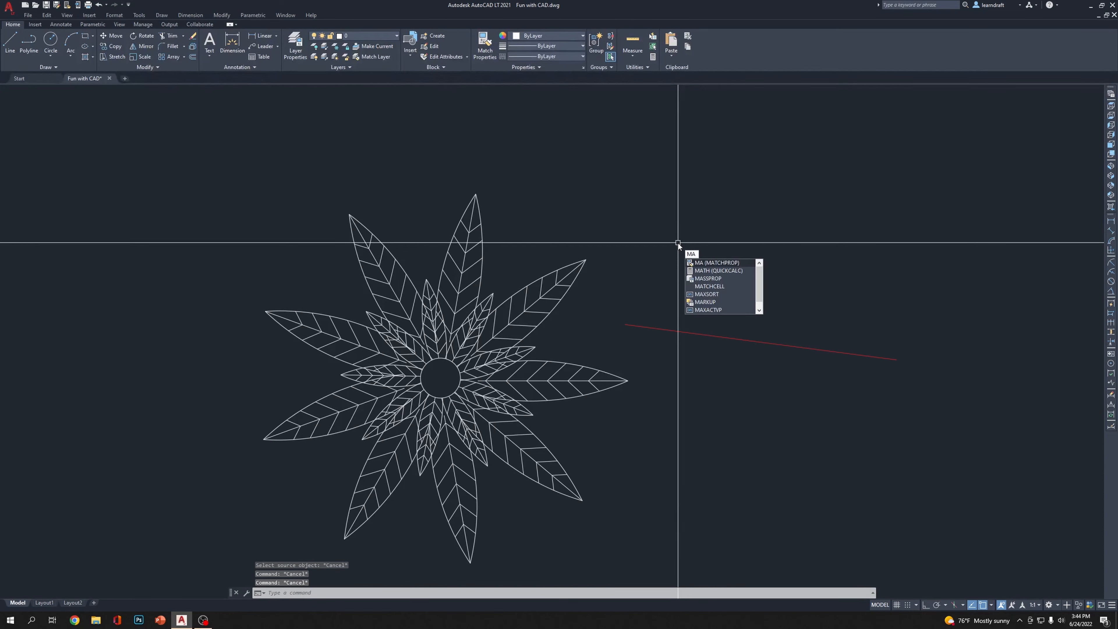
{"action": "key", "text": "Return"}
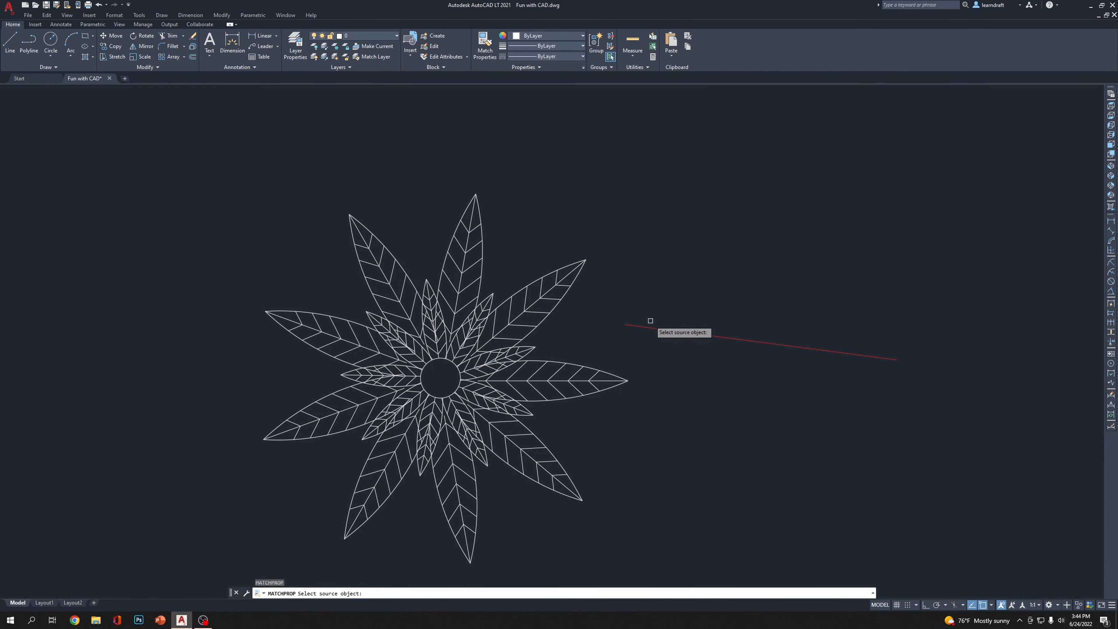
{"action": "left_click", "coordinate": [646, 327]}
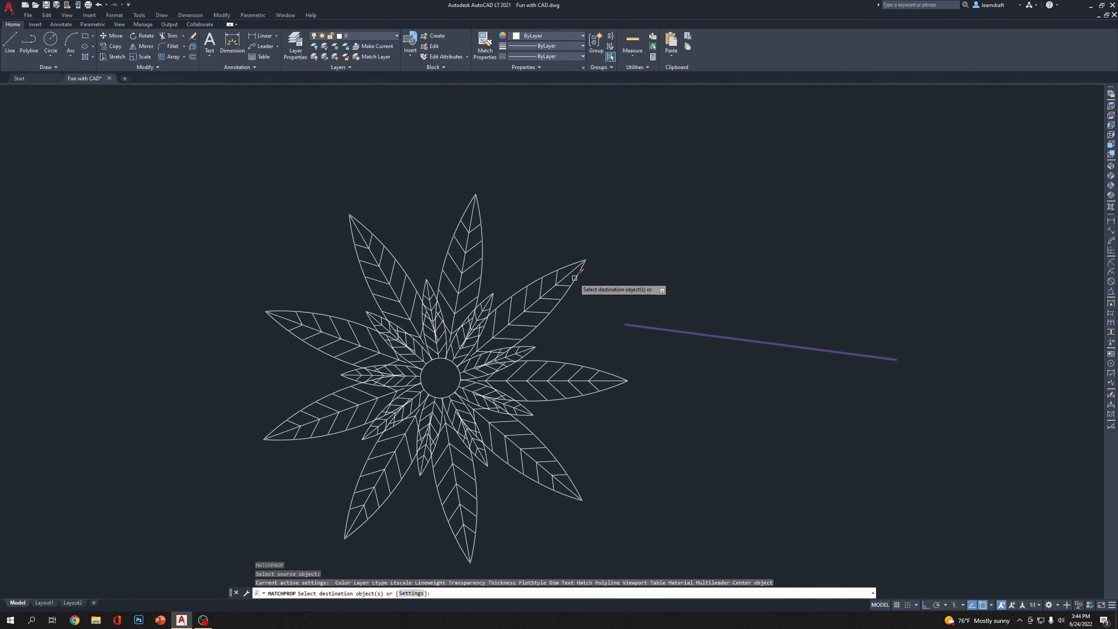
{"action": "left_click", "coordinate": [451, 385]}
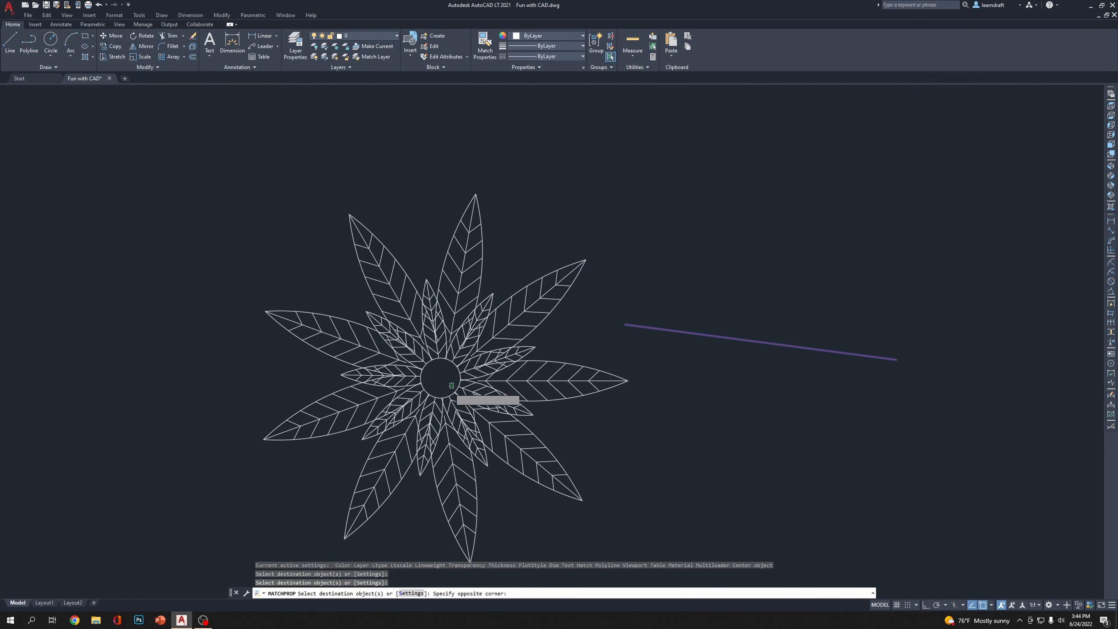
{"action": "left_click", "coordinate": [465, 409]}
{"action": "key", "text": "Escape"}
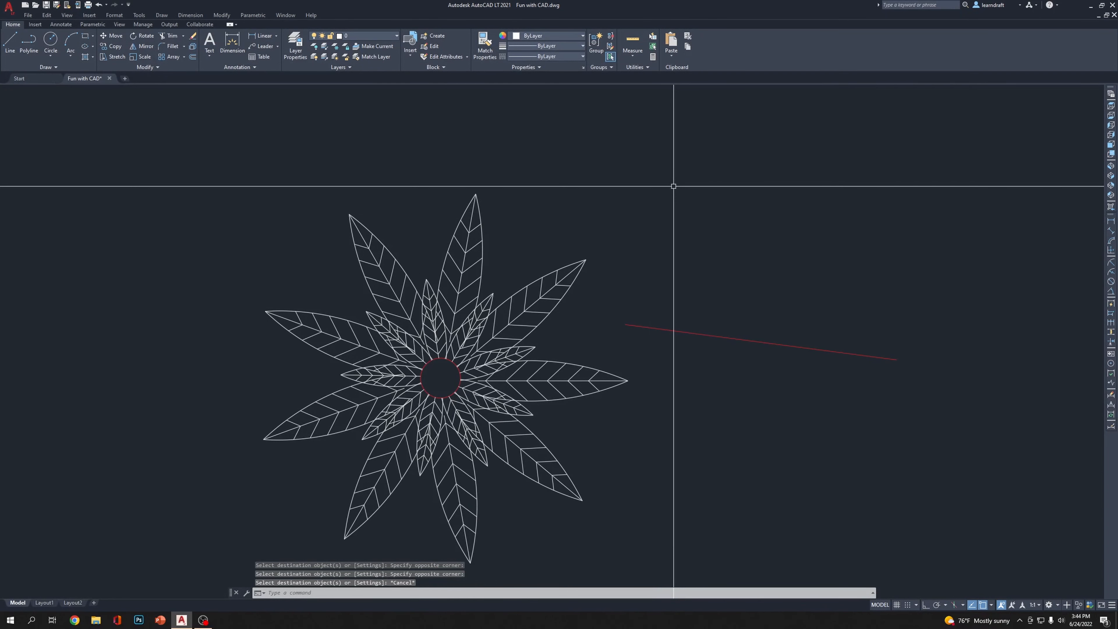
Undo the property matching and the line's red colour change, and erase the sloping line beside the flower
{"action": "key", "text": "ctrl+z"}
{"action": "key", "text": "ctrl+z"}
{"action": "key", "text": "ctrl+z"}
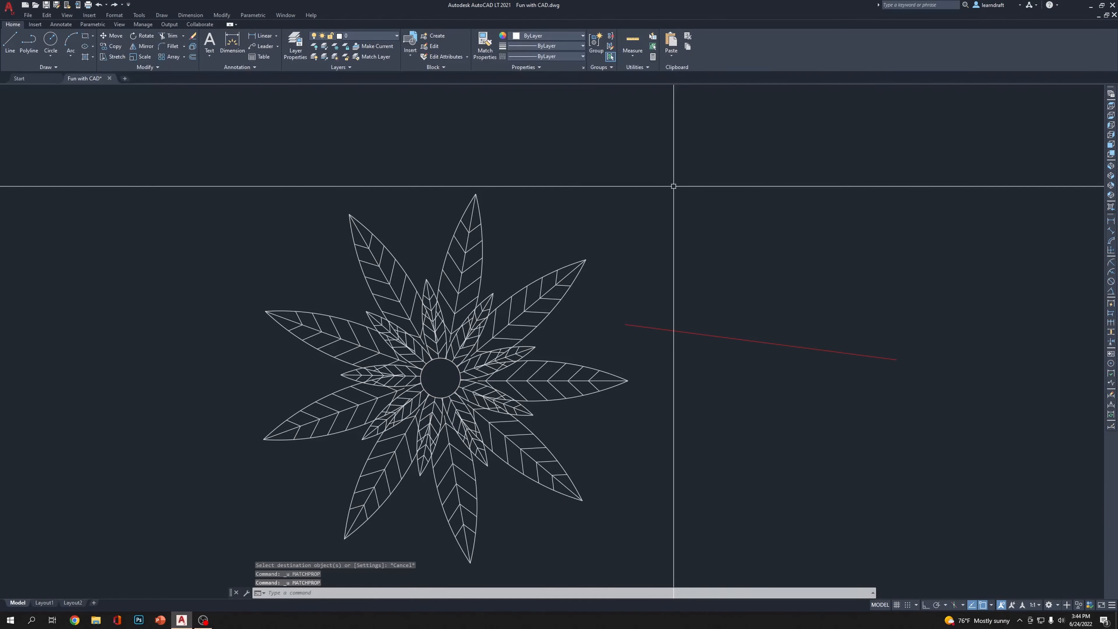
{"action": "left_click", "coordinate": [779, 242]}
{"action": "left_click", "coordinate": [674, 432]}
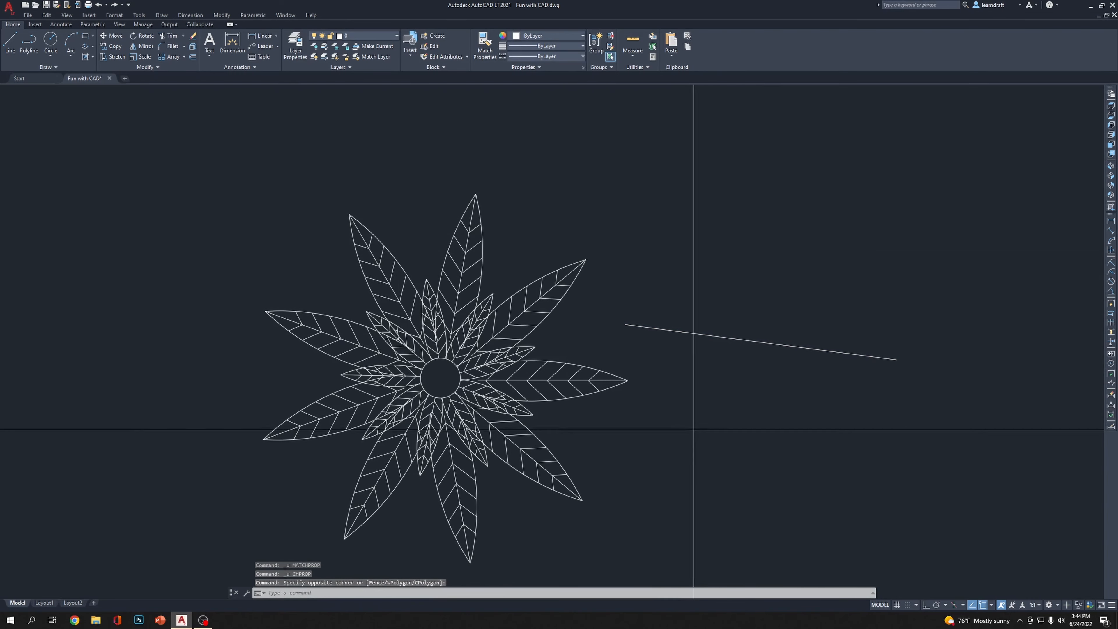
{"action": "key", "text": "Delete"}
{"action": "left_click", "coordinate": [564, 195]}
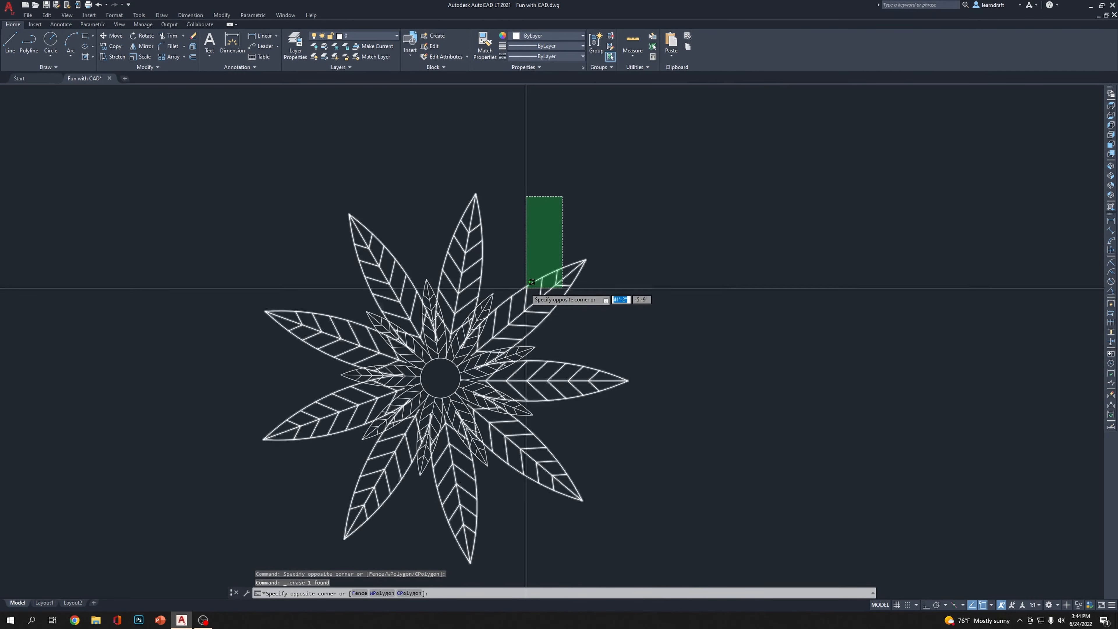
{"action": "left_click", "coordinate": [524, 295]}
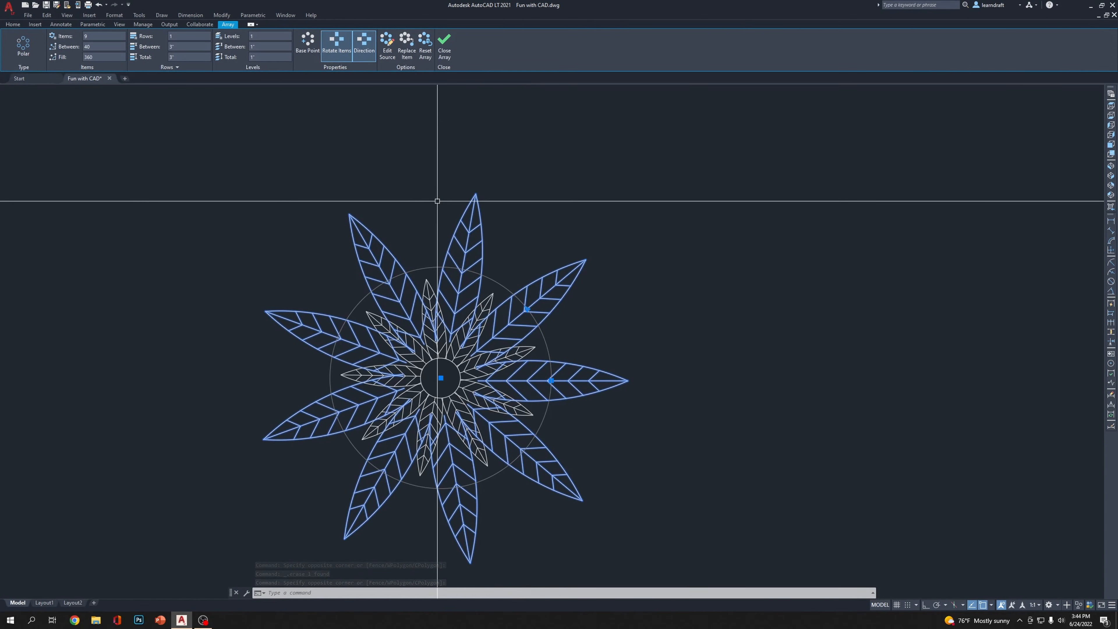
{"action": "scroll", "coordinate": [332, 192], "scroll_direction": "down", "scroll_amount": 4}
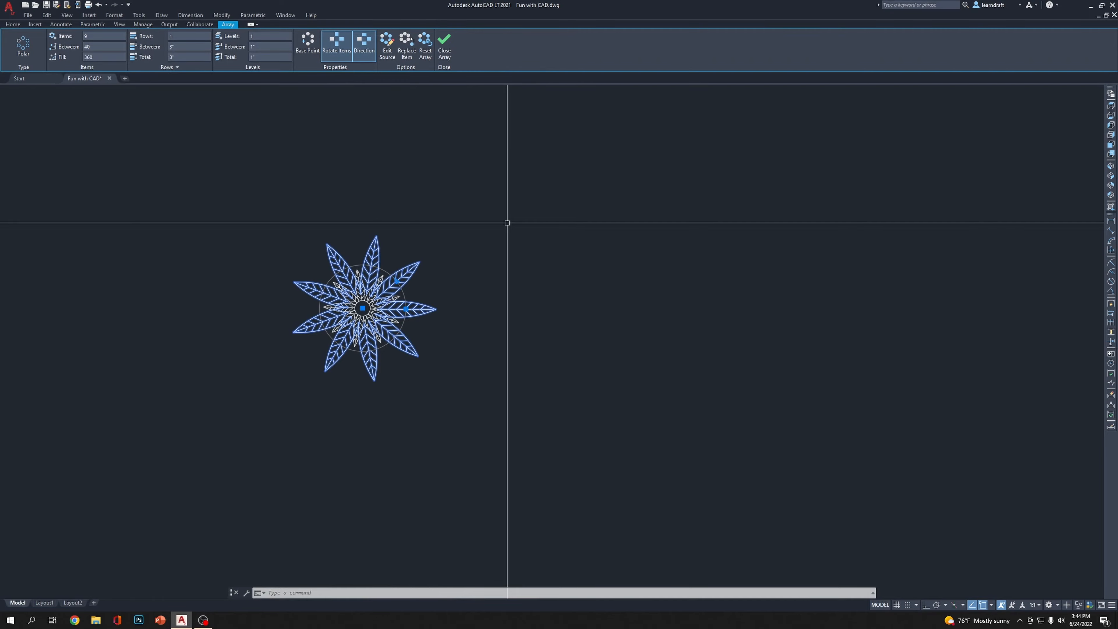
{"action": "scroll", "coordinate": [369, 250], "scroll_direction": "up", "scroll_amount": 4}
{"action": "key", "text": "Escape"}
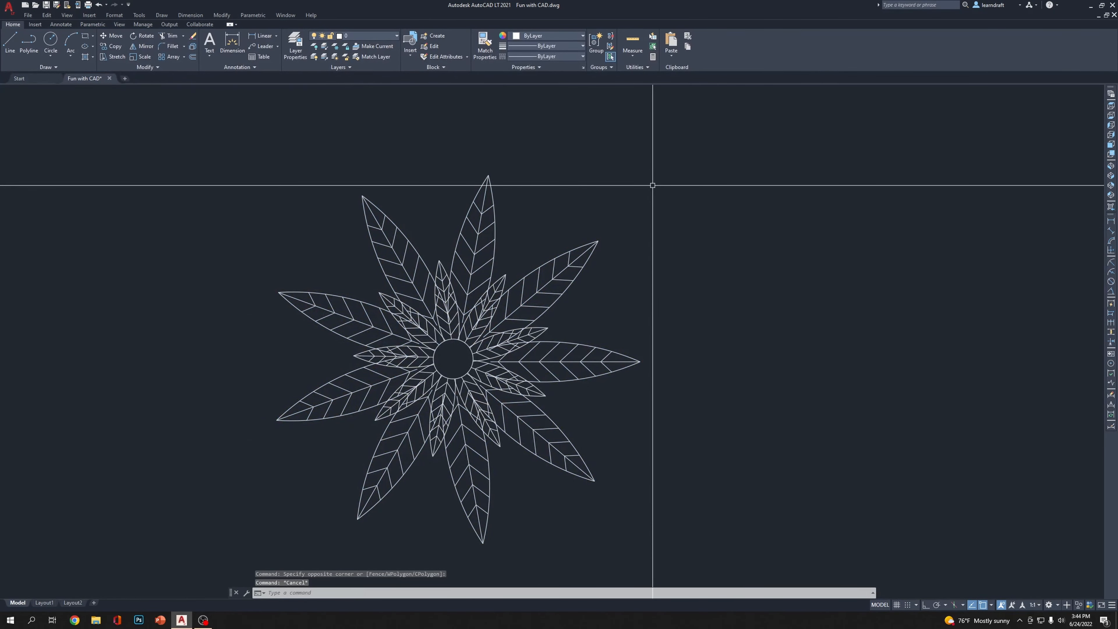
Explode the large outer petal array into separate objects
{"action": "left_click", "coordinate": [652, 185]}
{"action": "left_click", "coordinate": [577, 290]}
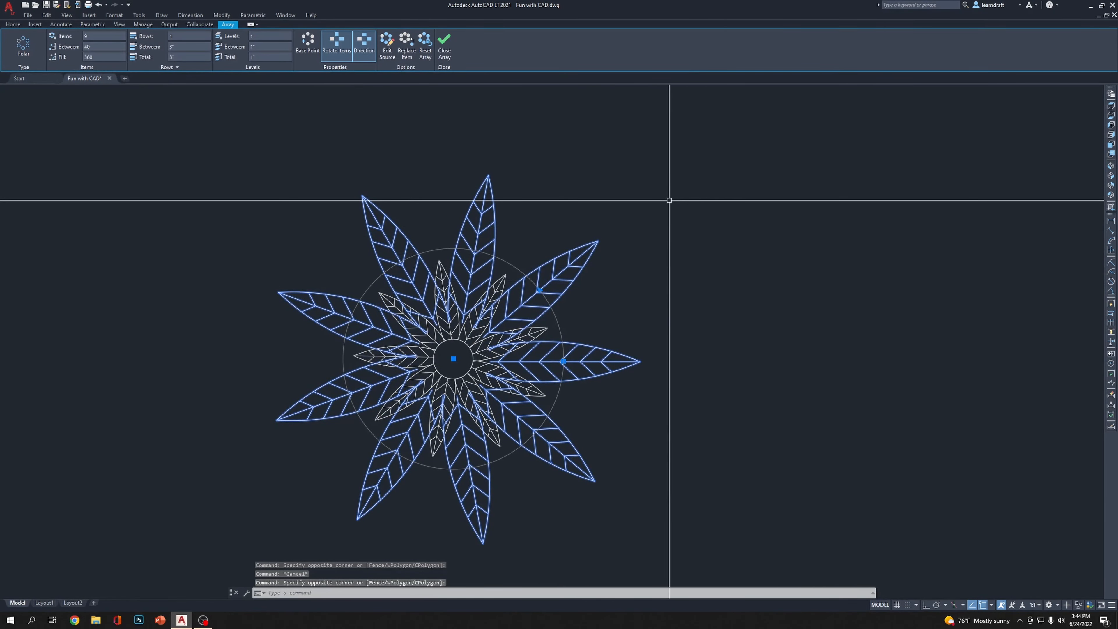
{"action": "type", "text": "x"}
{"action": "key", "text": "Return"}
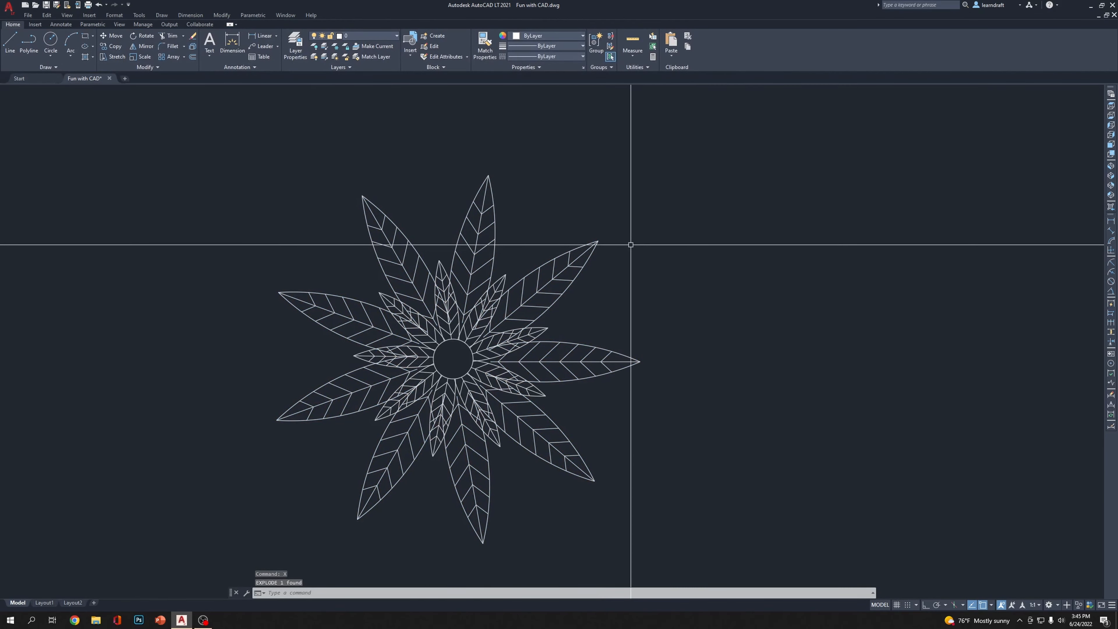
Set the colour of all exploded outer petals to green, excluding the inner petal array and the centre circle from the selection
{"action": "left_click", "coordinate": [189, 164]}
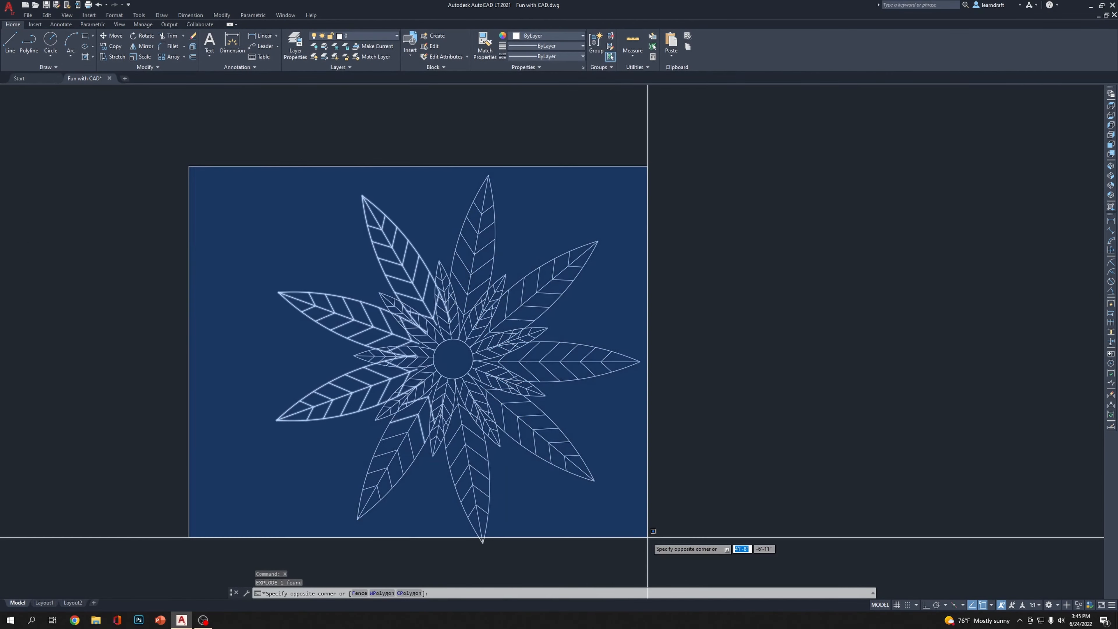
{"action": "left_click", "coordinate": [696, 570]}
{"action": "scroll", "coordinate": [511, 438], "scroll_direction": "up", "scroll_amount": 5}
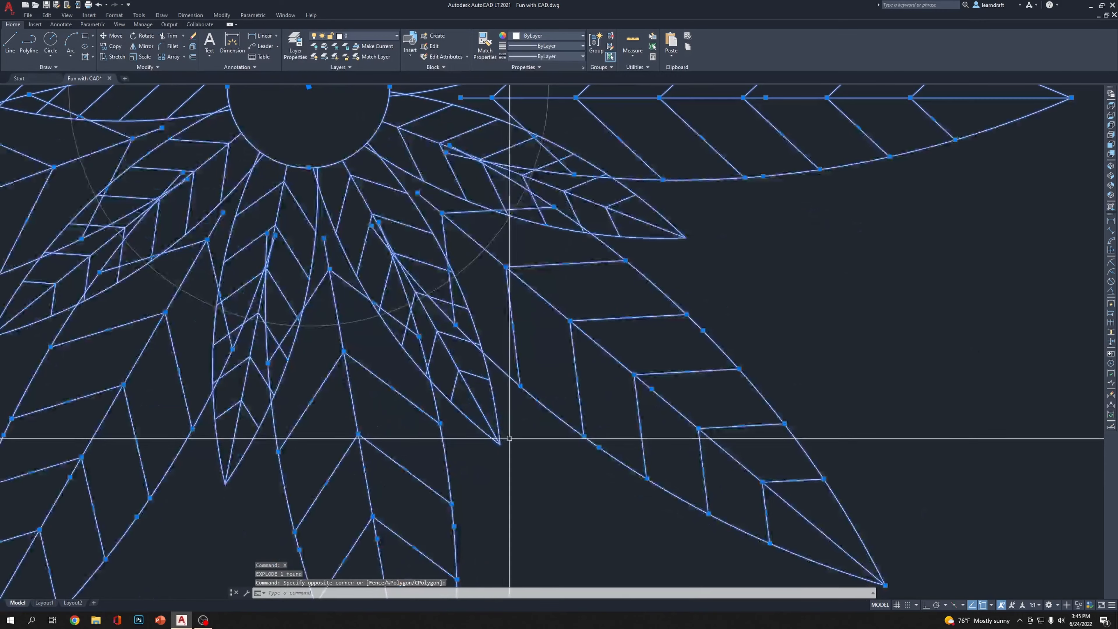
{"action": "left_click", "coordinate": [518, 427]}
{"action": "left_click", "coordinate": [500, 444], "text": "shift"}
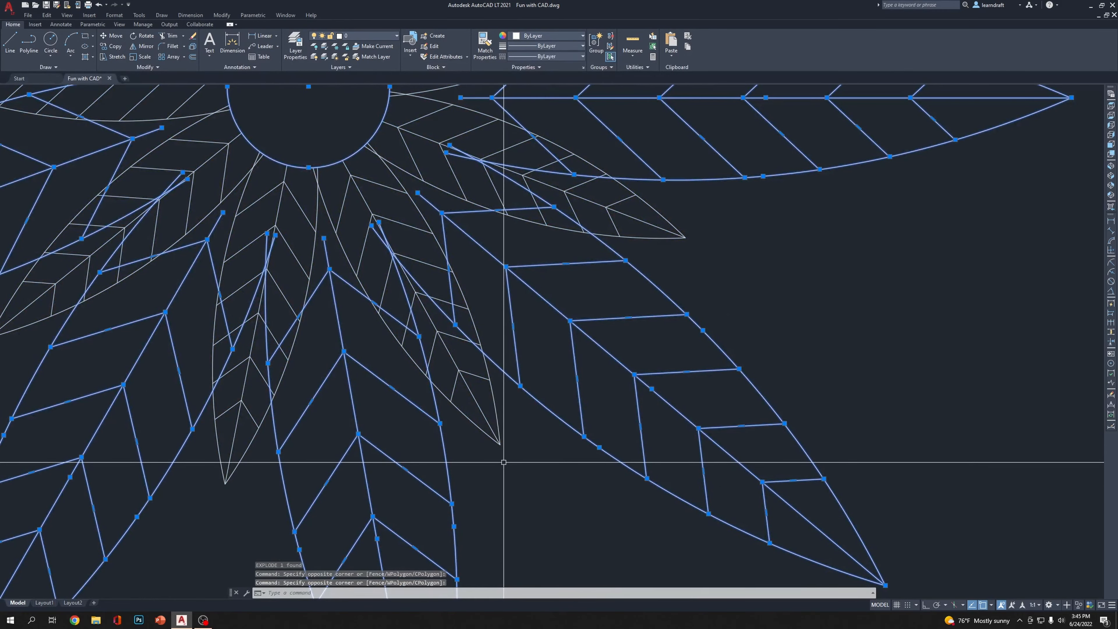
{"action": "scroll", "coordinate": [506, 432], "scroll_direction": "down", "scroll_amount": 4}
{"action": "scroll", "coordinate": [442, 304], "scroll_direction": "up", "scroll_amount": 4}
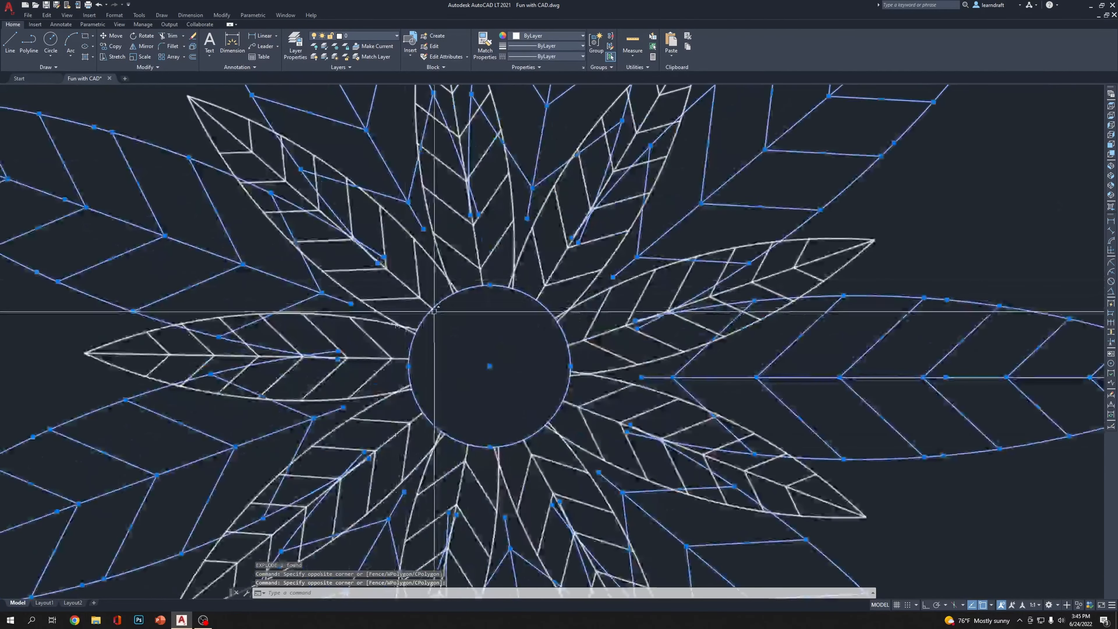
{"action": "left_click", "coordinate": [441, 304], "text": "shift"}
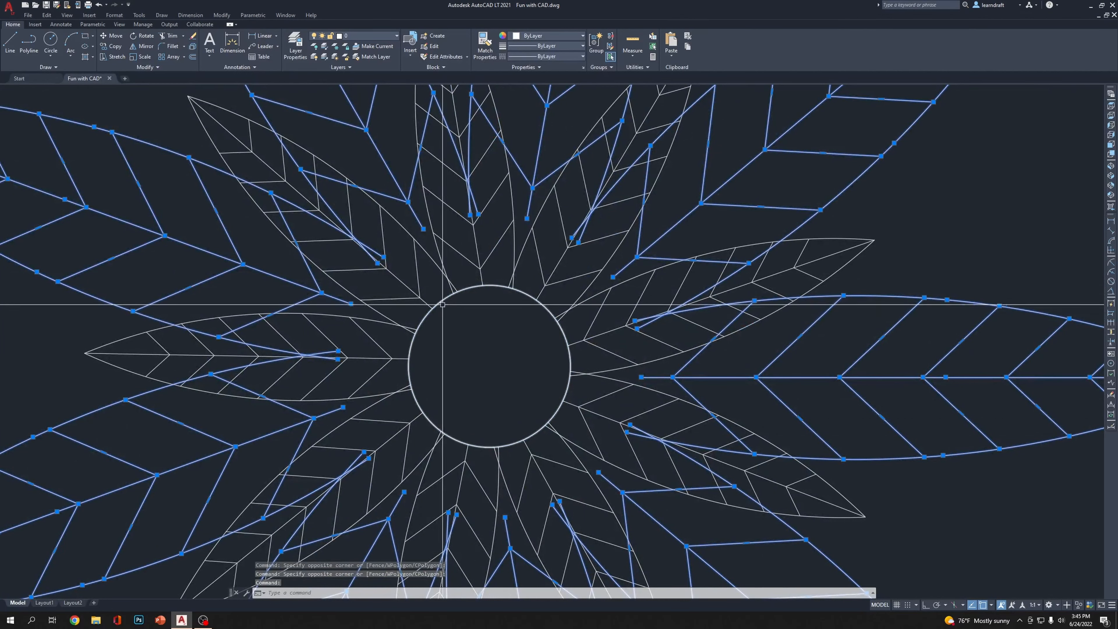
{"action": "scroll", "coordinate": [466, 324], "scroll_direction": "down", "scroll_amount": 5}
{"action": "middle_click_drag", "start_coordinate": [651, 187], "coordinate": [709, 173]}
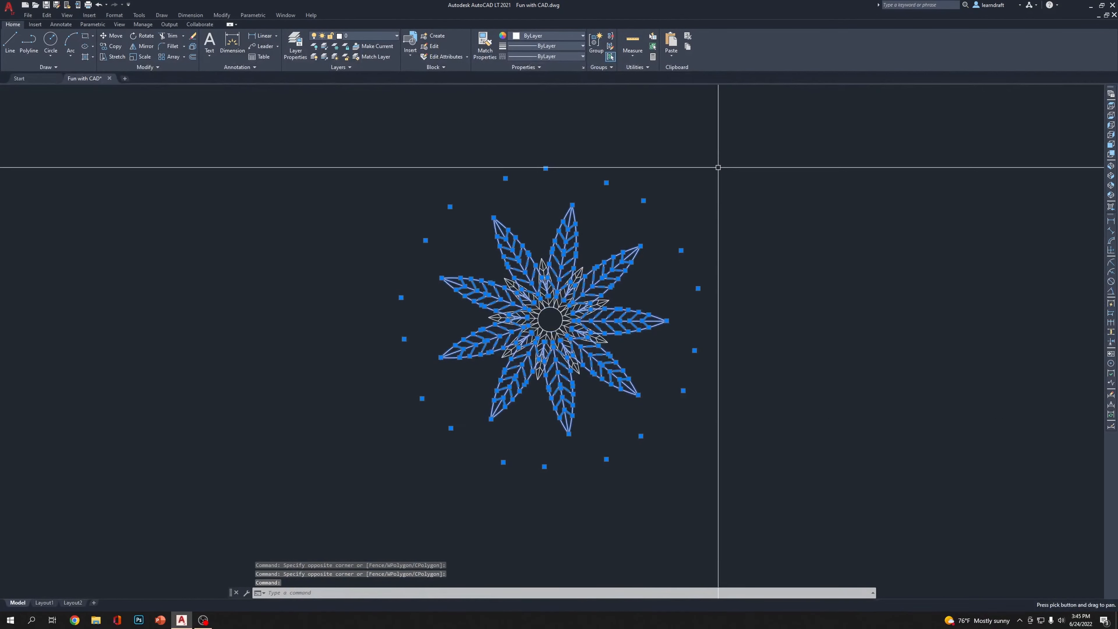
{"action": "left_click", "coordinate": [552, 34]}
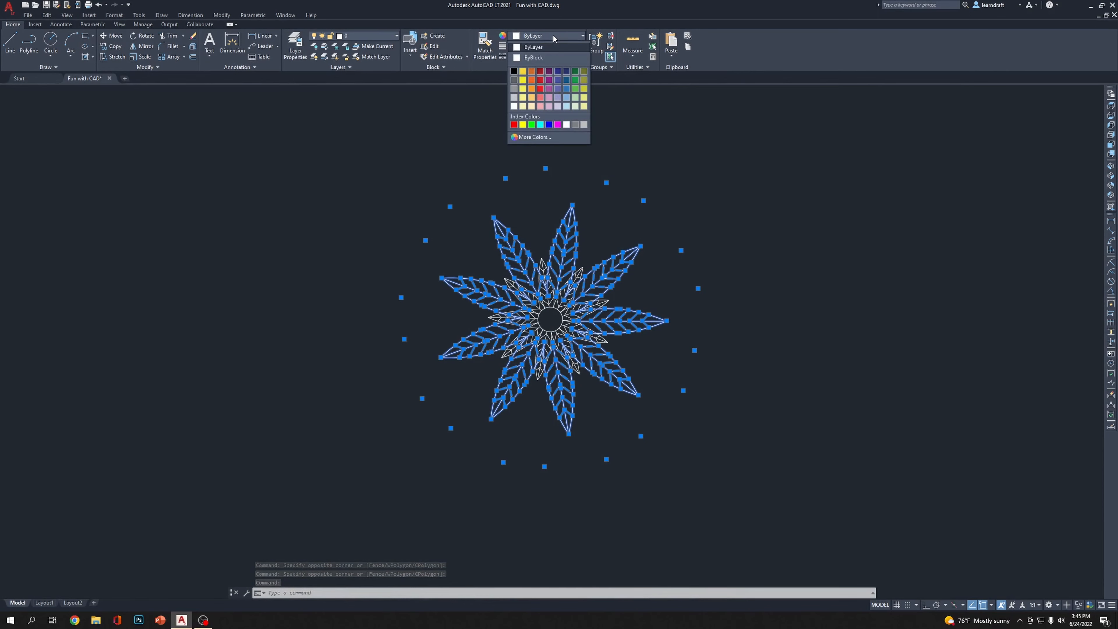
{"action": "left_click", "coordinate": [576, 81]}
{"action": "key", "text": "Escape"}
{"action": "key", "text": "Escape"}
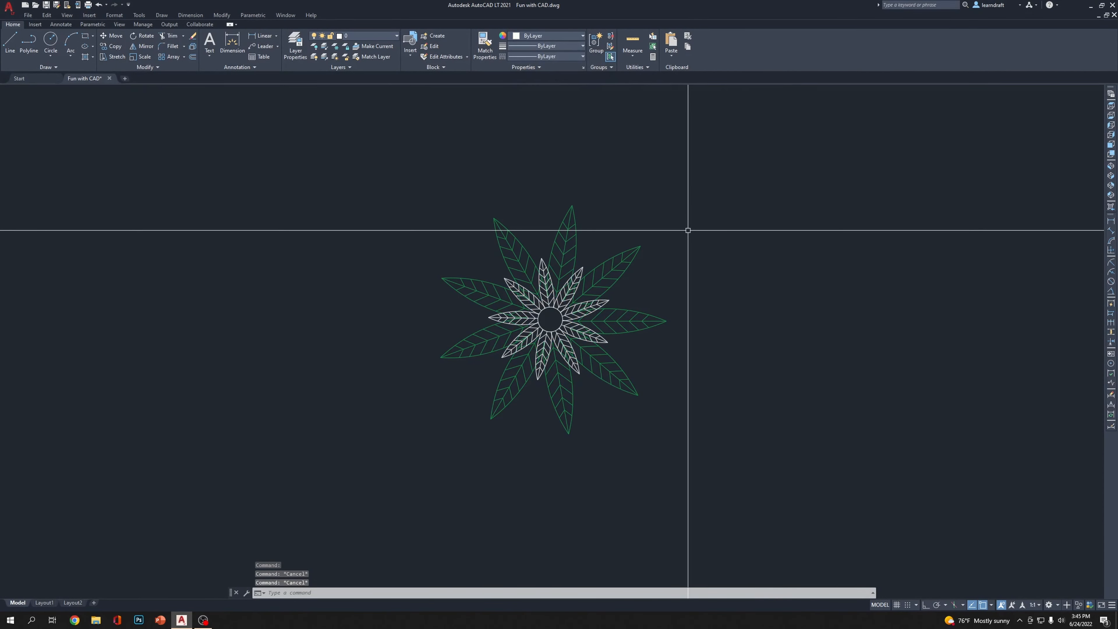
Move the inner petal array and the centre circle 3' horizontally to the right of the outer petals, with Ortho on
{"action": "scroll", "coordinate": [573, 231], "scroll_direction": "up", "scroll_amount": 4}
{"action": "left_click", "coordinate": [511, 236]}
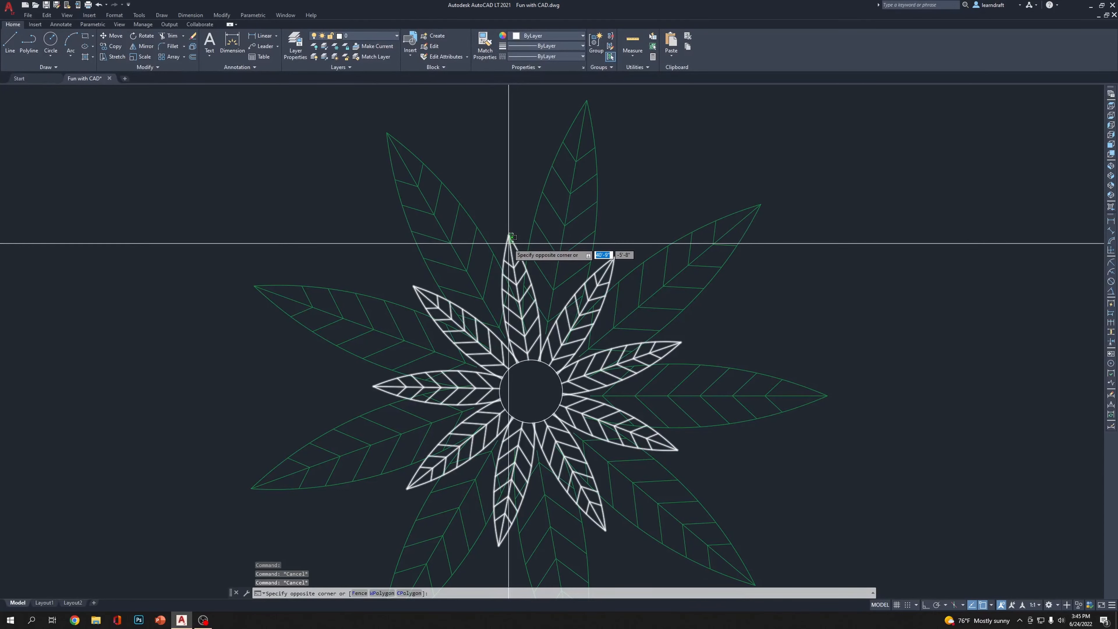
{"action": "left_click", "coordinate": [482, 220]}
{"action": "scroll", "coordinate": [482, 220], "scroll_direction": "down", "scroll_amount": 3}
{"action": "scroll", "coordinate": [683, 319], "scroll_direction": "up", "scroll_amount": 1}
{"action": "scroll", "coordinate": [460, 269], "scroll_direction": "up", "scroll_amount": 4}
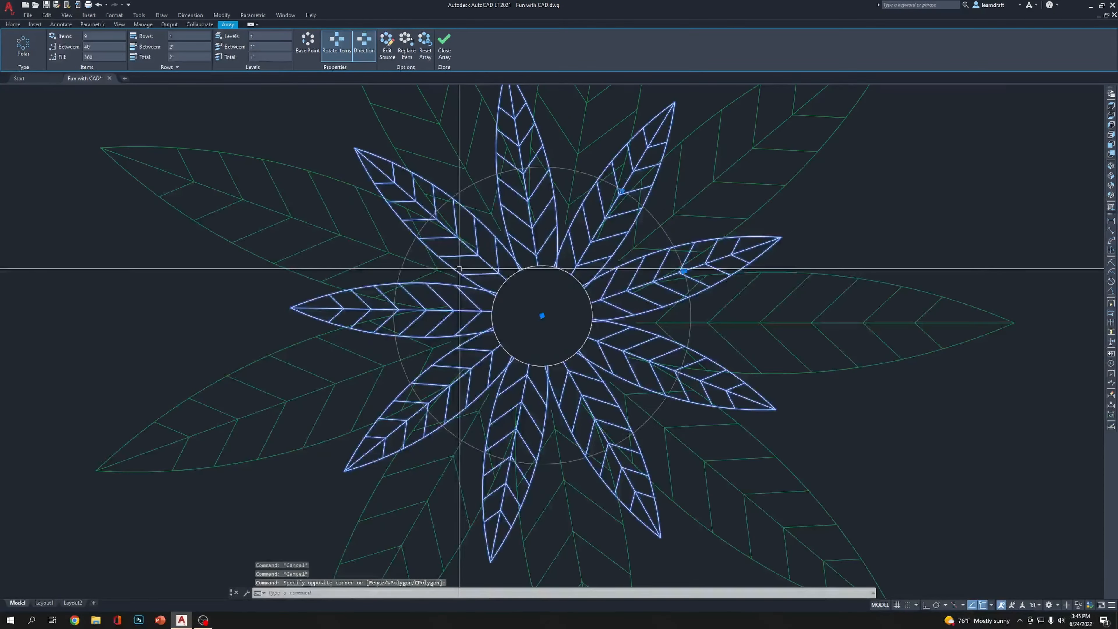
{"action": "left_click", "coordinate": [505, 283]}
{"action": "scroll", "coordinate": [381, 270], "scroll_direction": "down", "scroll_amount": 4}
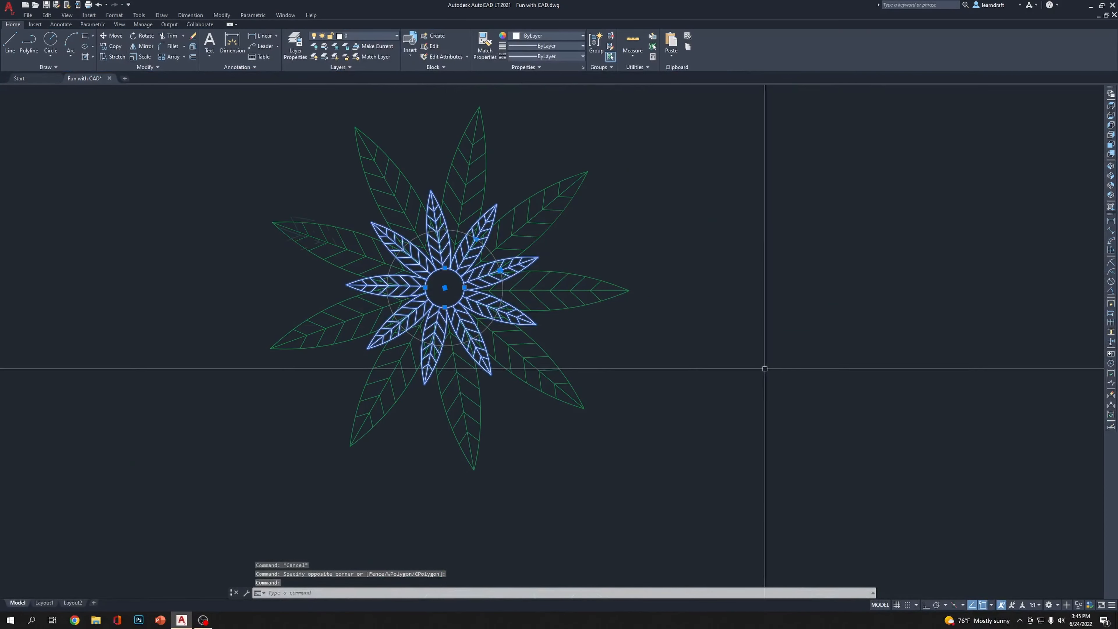
{"action": "middle_click_drag", "start_coordinate": [764, 368], "coordinate": [569, 357]}
{"action": "type", "text": "M"}
{"action": "key", "text": "Return"}
{"action": "left_click", "coordinate": [426, 429]}
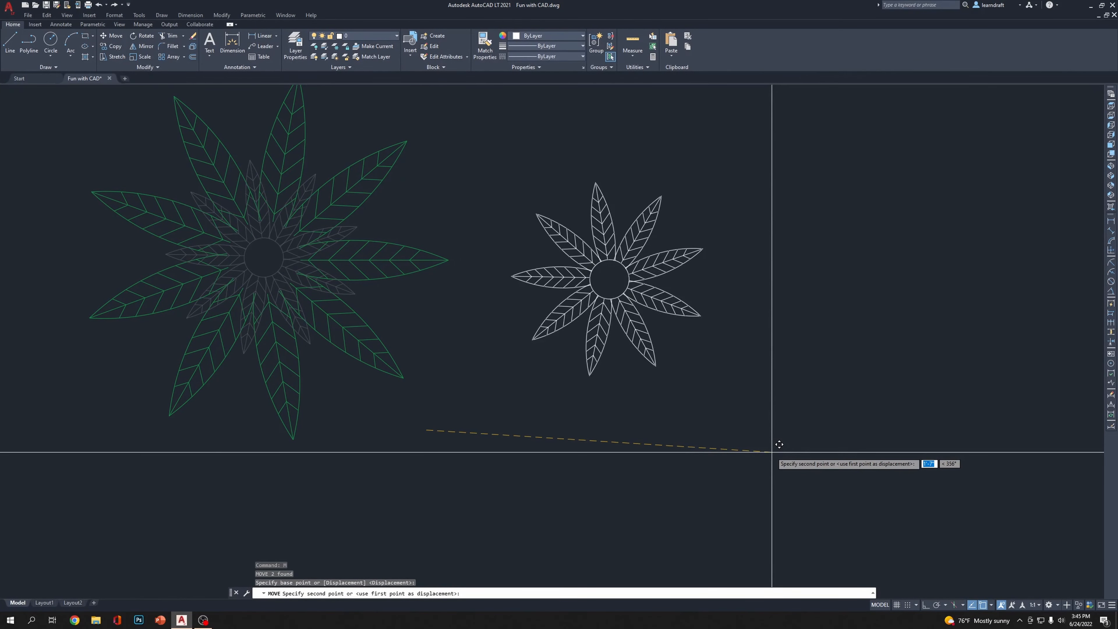
{"action": "key", "text": "F8"}
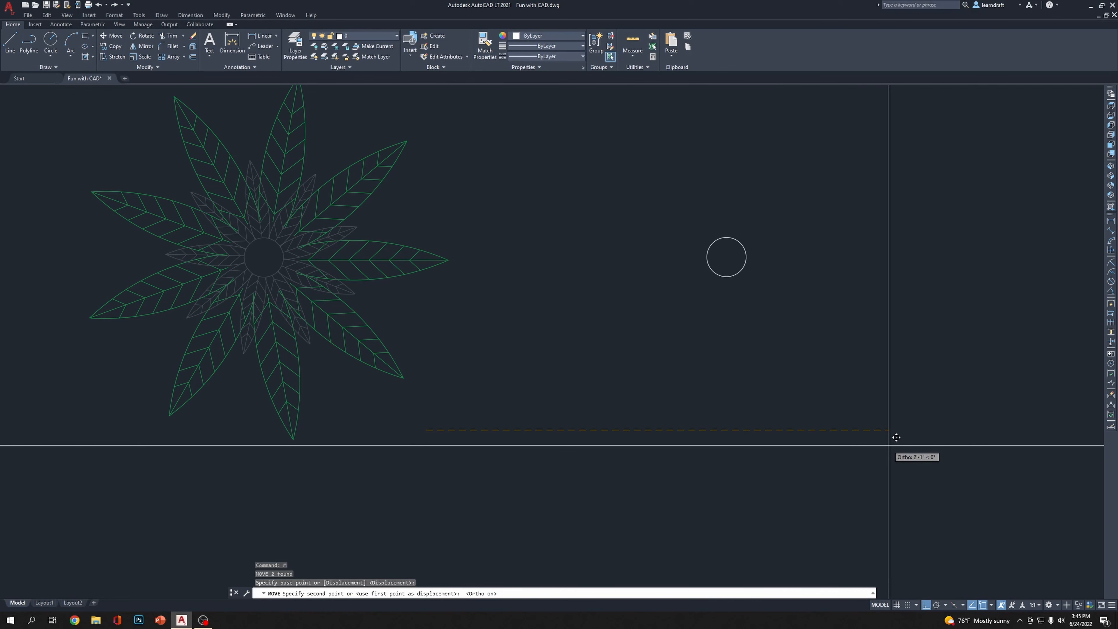
{"action": "type", "text": "3'"}
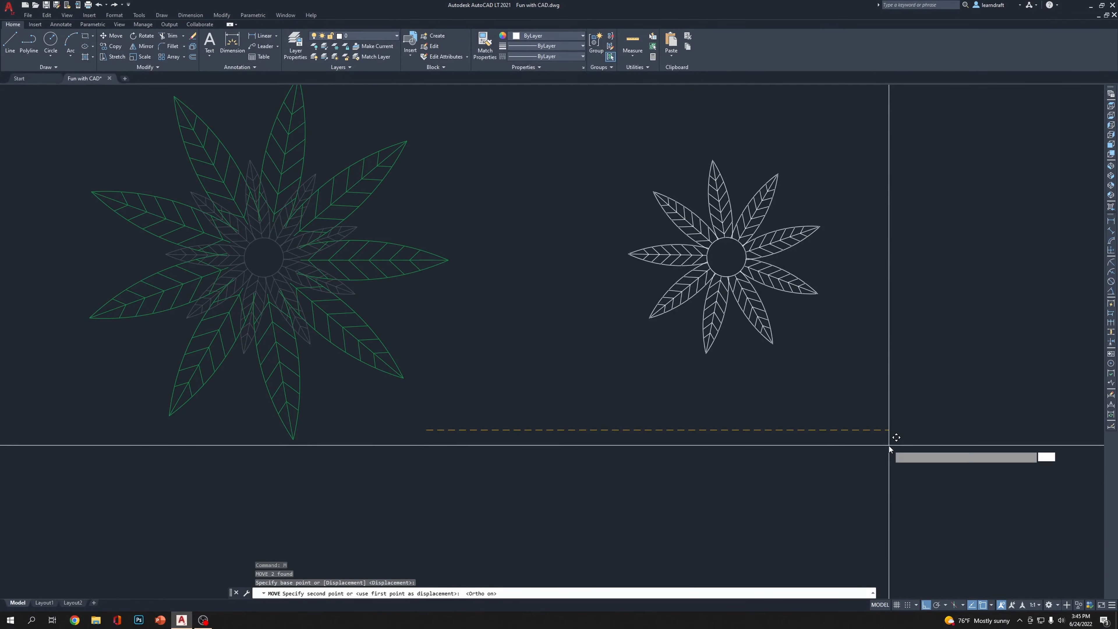
{"action": "key", "text": "Return"}
Explode the moved inner petal array into separate objects
{"action": "middle_click_drag", "start_coordinate": [779, 343], "coordinate": [409, 335]}
{"action": "left_click", "coordinate": [695, 154]}
{"action": "left_click", "coordinate": [629, 267]}
{"action": "middle_click_drag", "start_coordinate": [803, 214], "coordinate": [801, 258]}
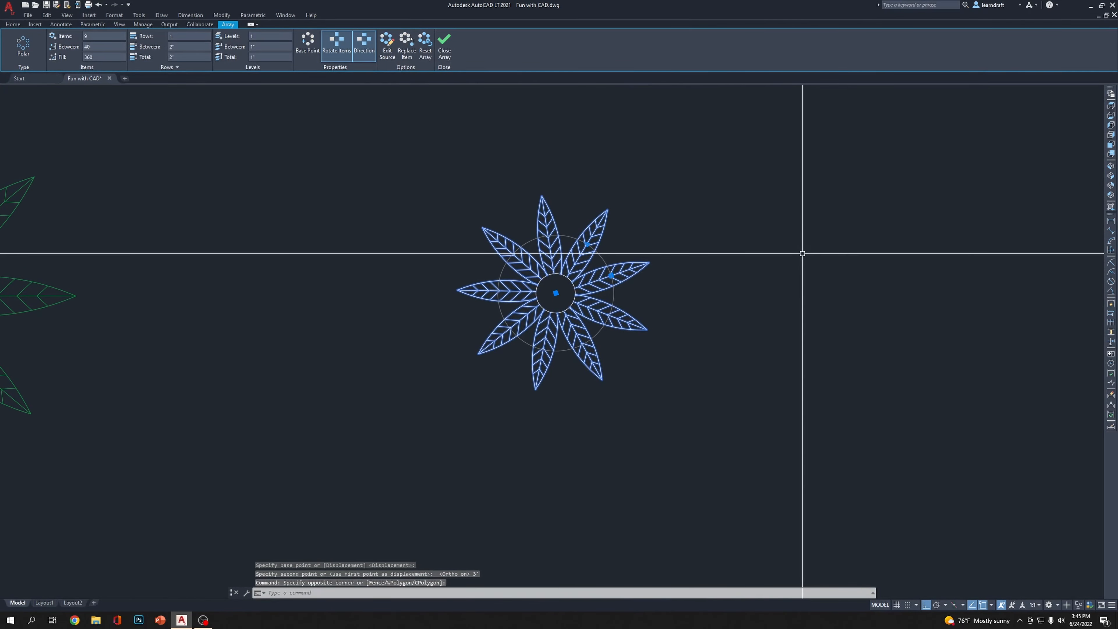
{"action": "type", "text": "x"}
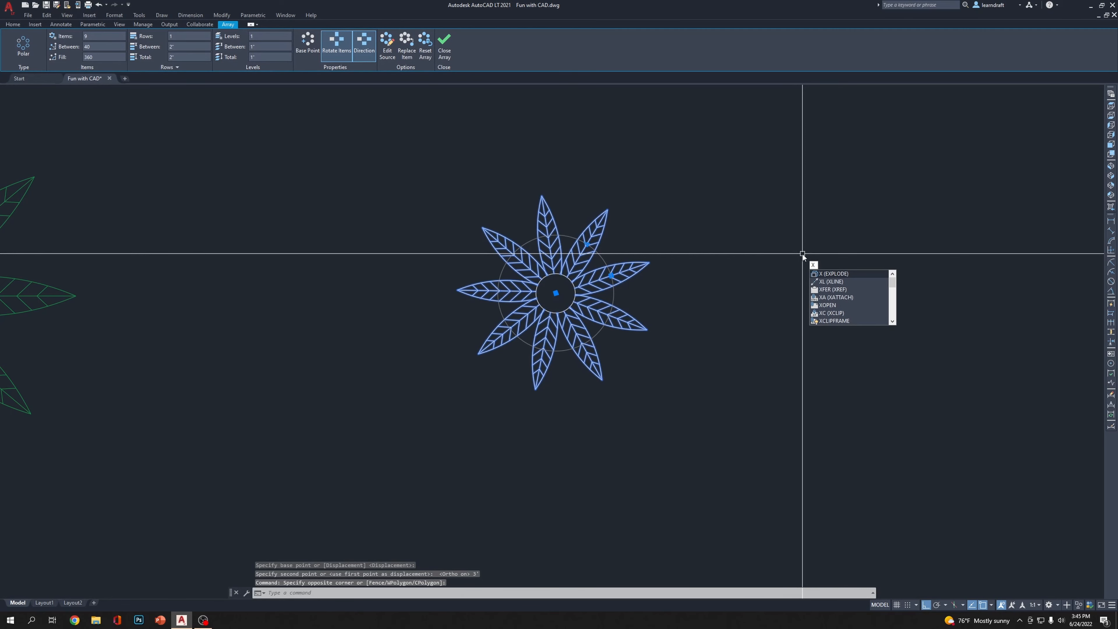
{"action": "key", "text": "Return"}
Set the colour of the exploded small petals and their centre circle to light green 88,186,72
{"action": "left_click", "coordinate": [382, 171]}
{"action": "left_click", "coordinate": [706, 444]}
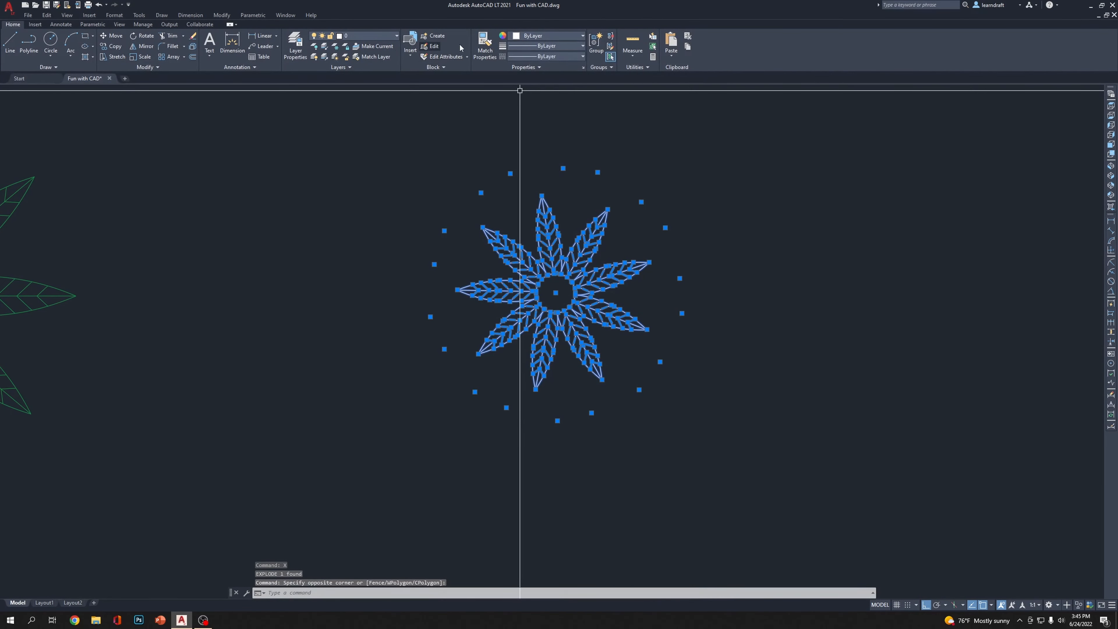
{"action": "left_click", "coordinate": [563, 36]}
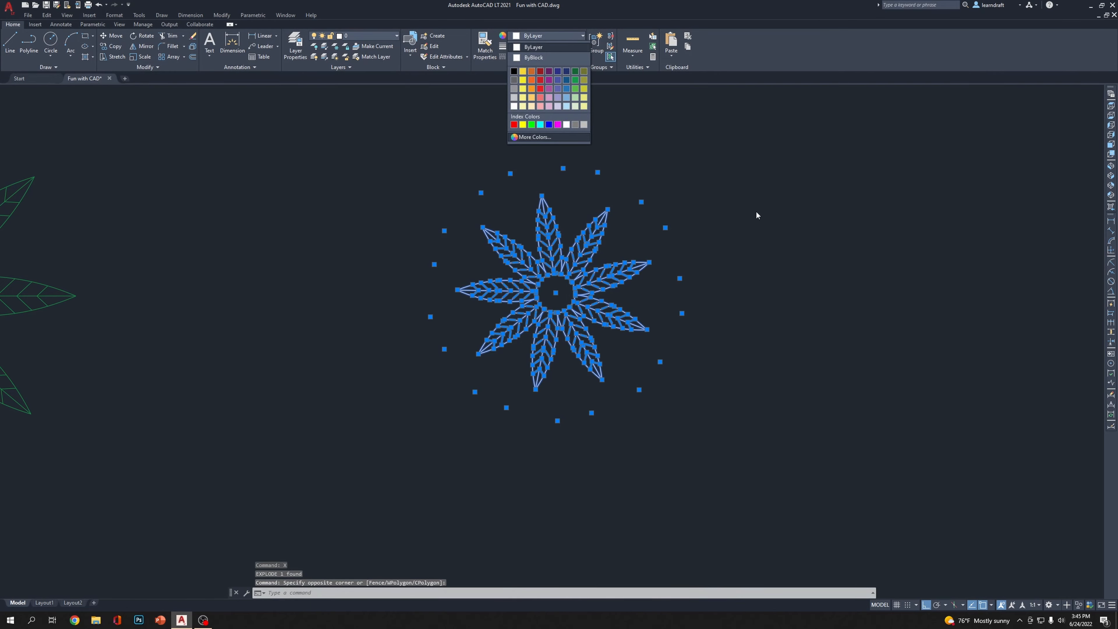
{"action": "left_click", "coordinate": [535, 137]}
{"action": "left_click", "coordinate": [631, 229]}
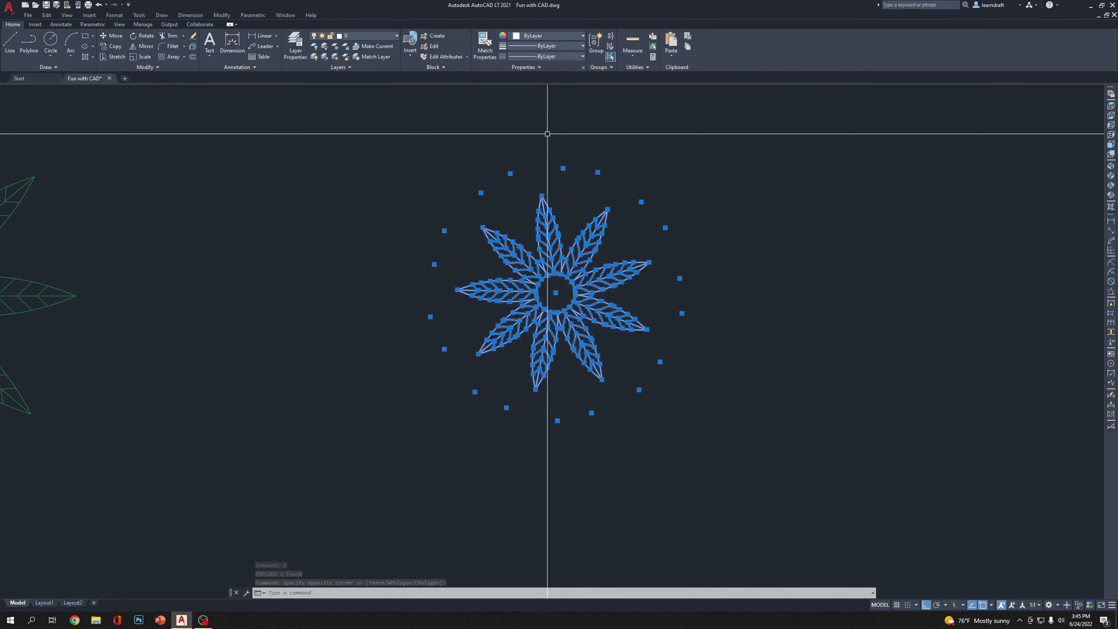
{"action": "left_click", "coordinate": [563, 36]}
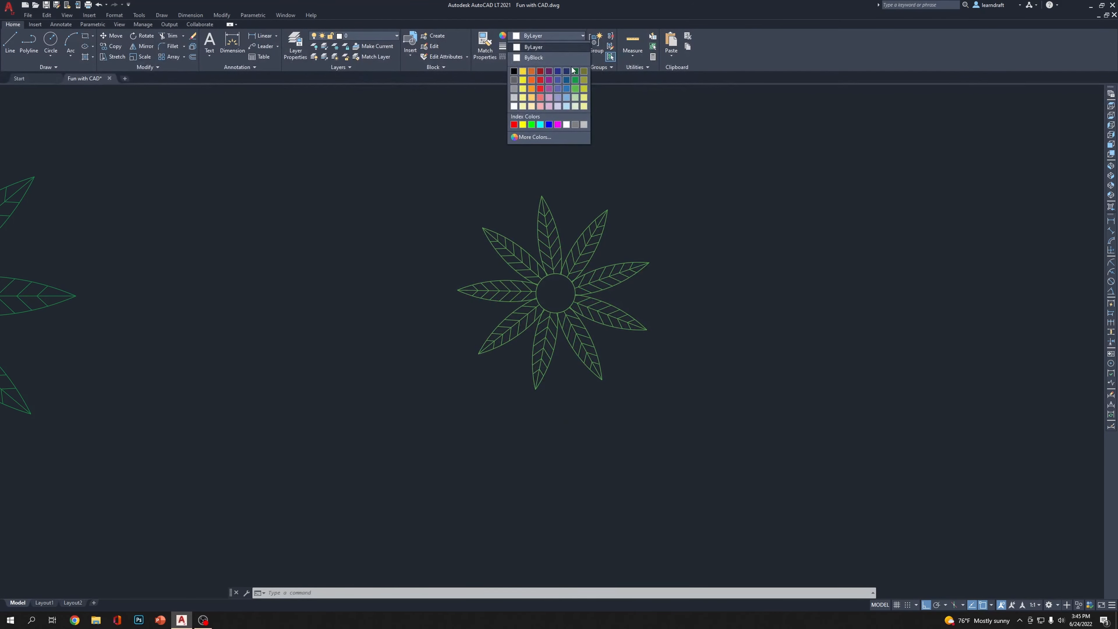
{"action": "left_click", "coordinate": [576, 91]}
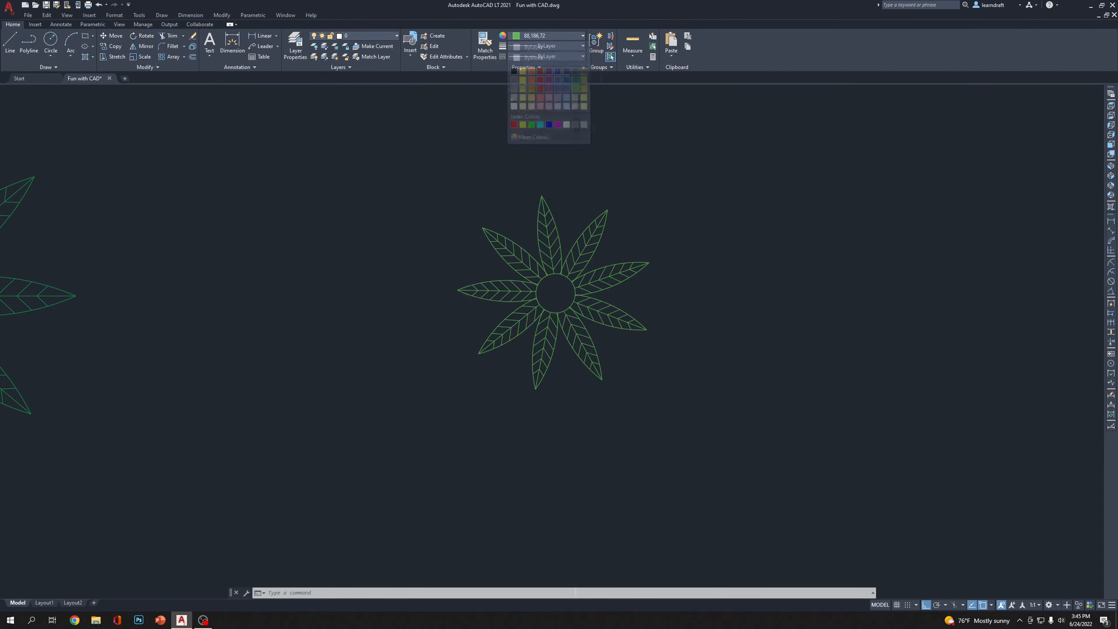
{"action": "scroll", "coordinate": [760, 255], "scroll_direction": "down", "scroll_amount": 4}
{"action": "key", "text": "Escape"}
{"action": "key", "text": "Escape"}
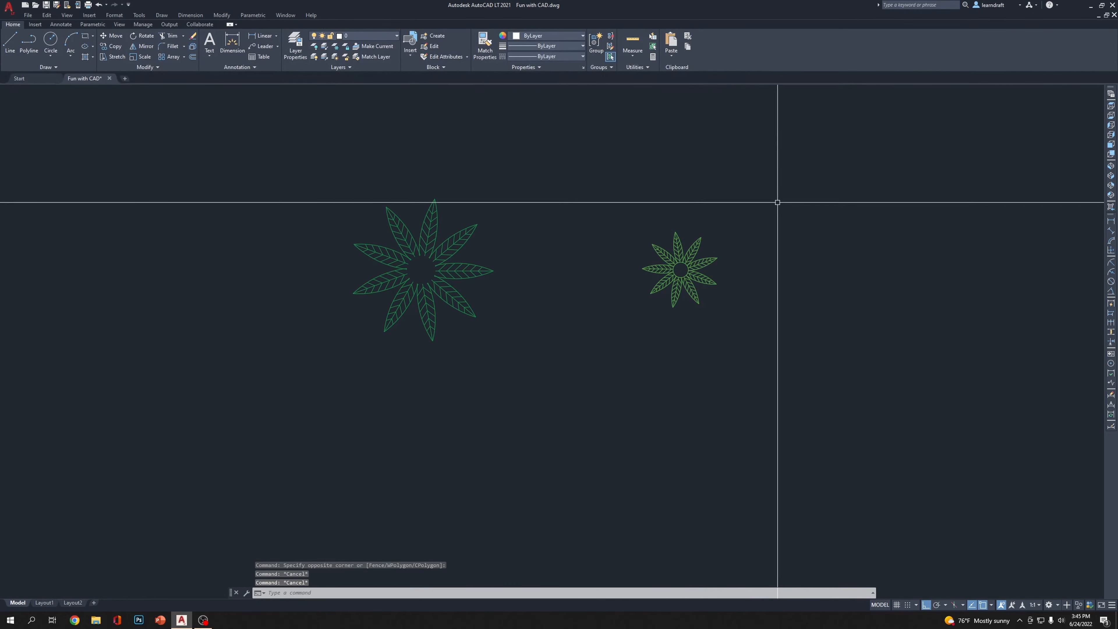
Convert the separated small petals and centre circle into a block named "small flower", and close the block editor
{"action": "left_click", "coordinate": [787, 190]}
{"action": "left_click", "coordinate": [606, 355]}
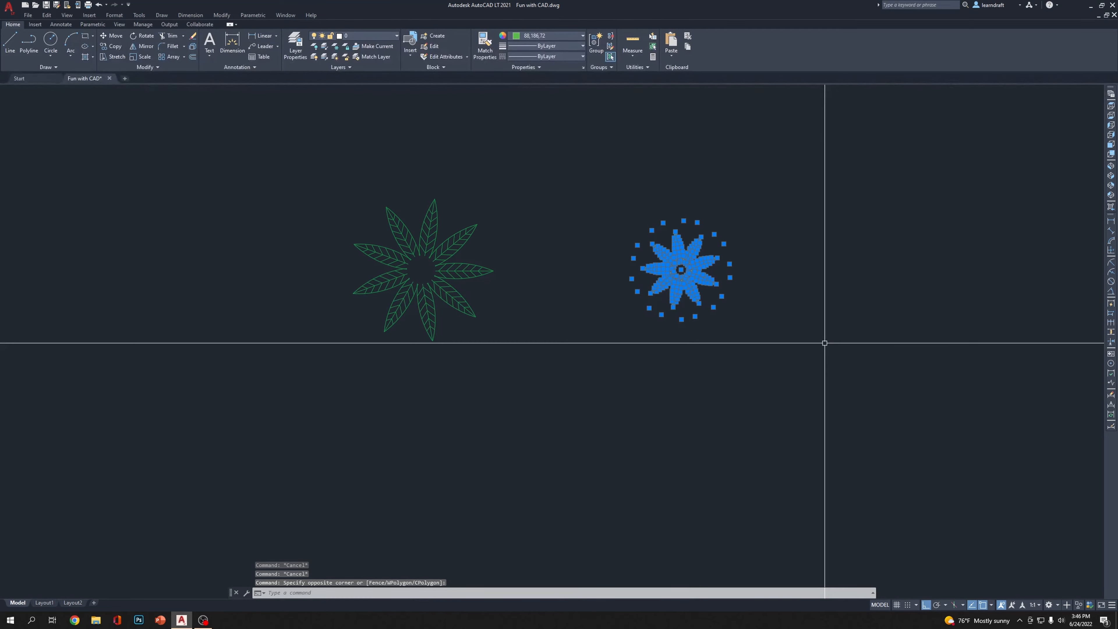
{"action": "type", "text": "b"}
{"action": "key", "text": "Return"}
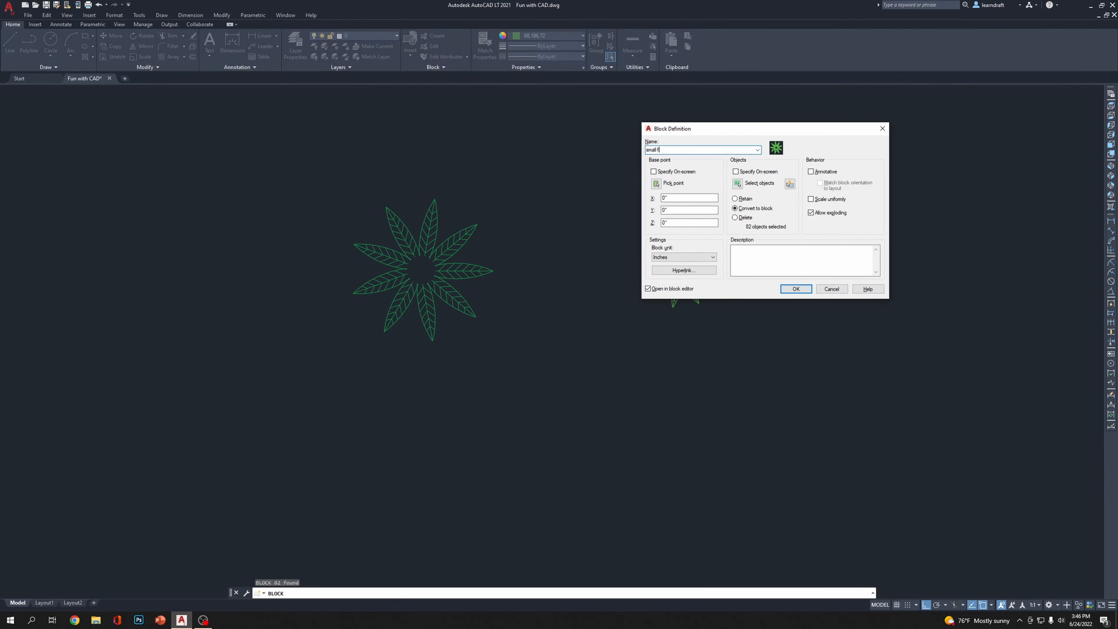
{"action": "left_click", "coordinate": [796, 289]}
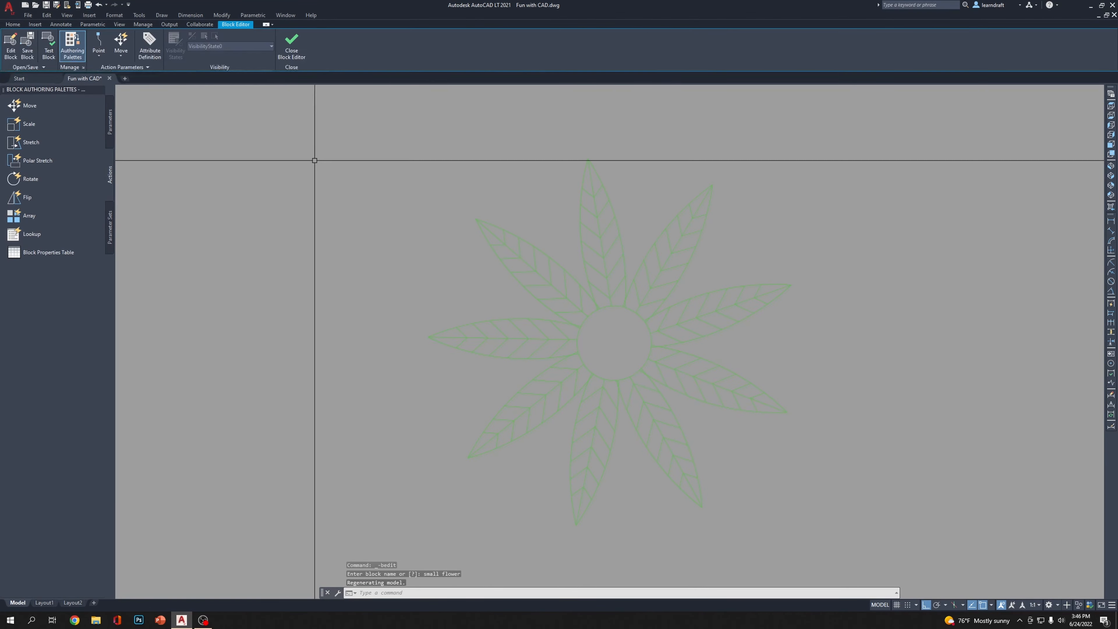
{"action": "left_click", "coordinate": [282, 49]}
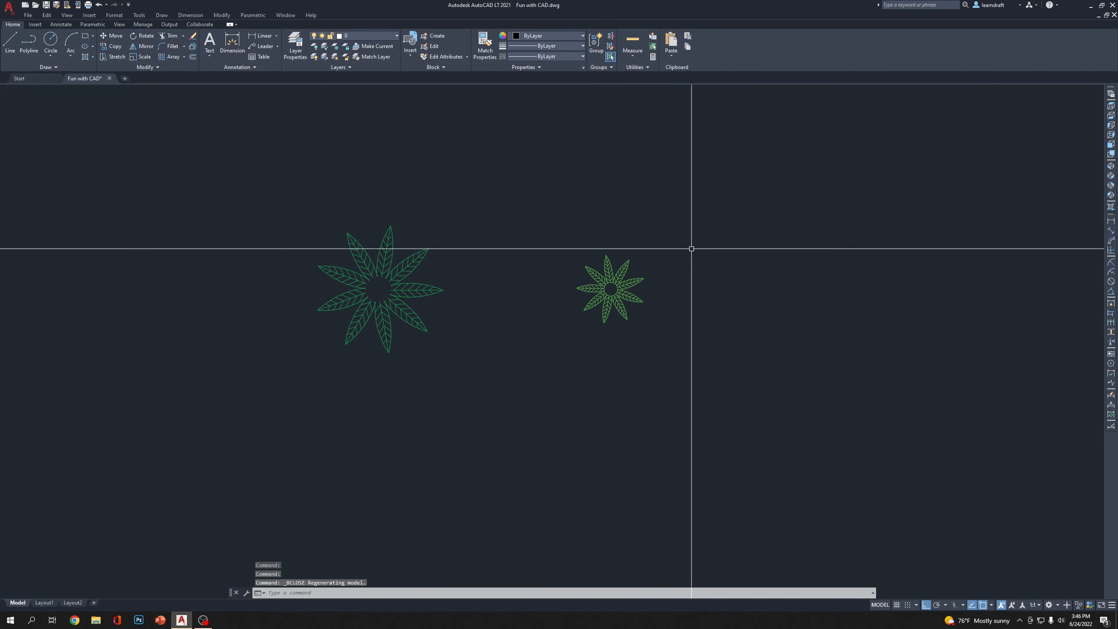
Convert all the large outer petals into a single block without opening it in the block editor
{"action": "middle_click_drag", "start_coordinate": [692, 249], "coordinate": [828, 203]}
{"action": "left_click", "coordinate": [635, 151]}
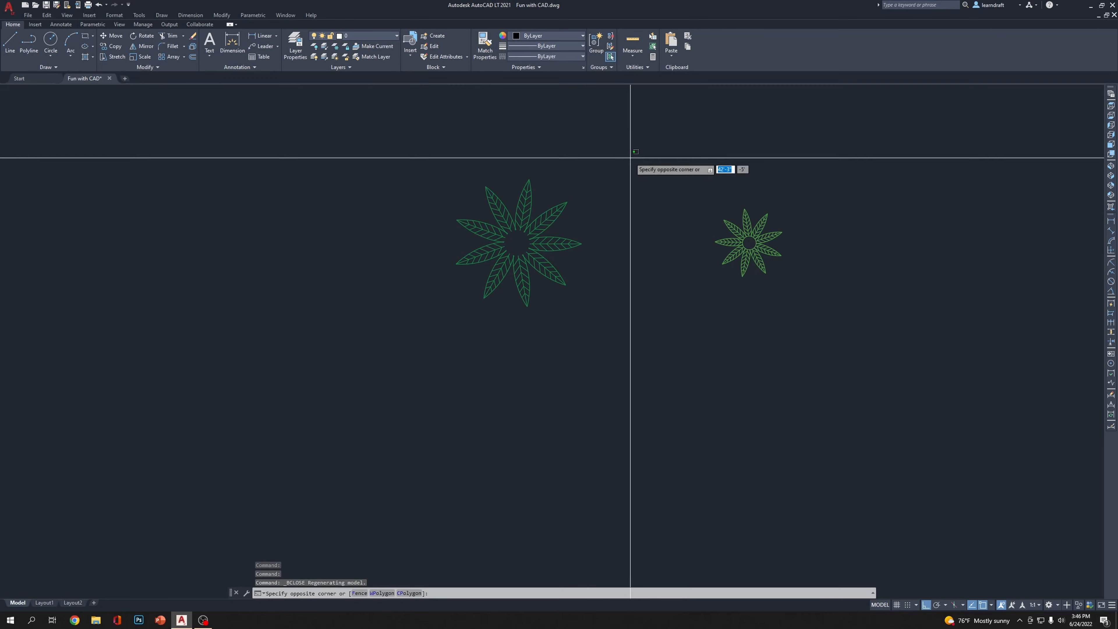
{"action": "left_click", "coordinate": [594, 200]}
{"action": "scroll", "coordinate": [646, 176], "scroll_direction": "up", "scroll_amount": 2}
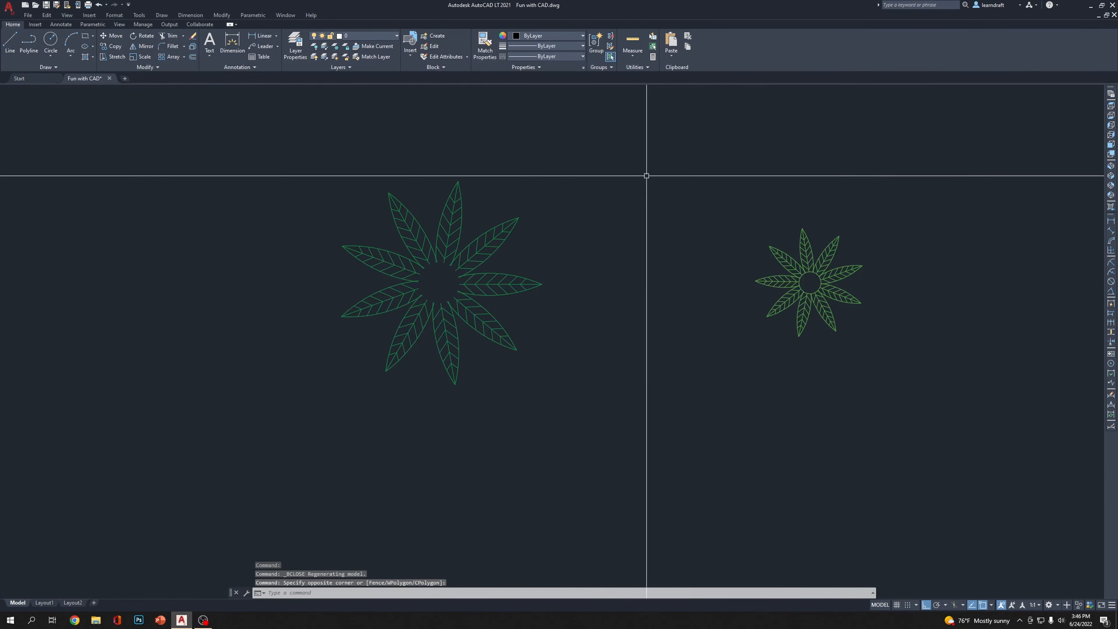
{"action": "middle_click_drag", "start_coordinate": [545, 179], "coordinate": [594, 193]}
{"action": "left_click", "coordinate": [664, 155]}
{"action": "left_click", "coordinate": [332, 449]}
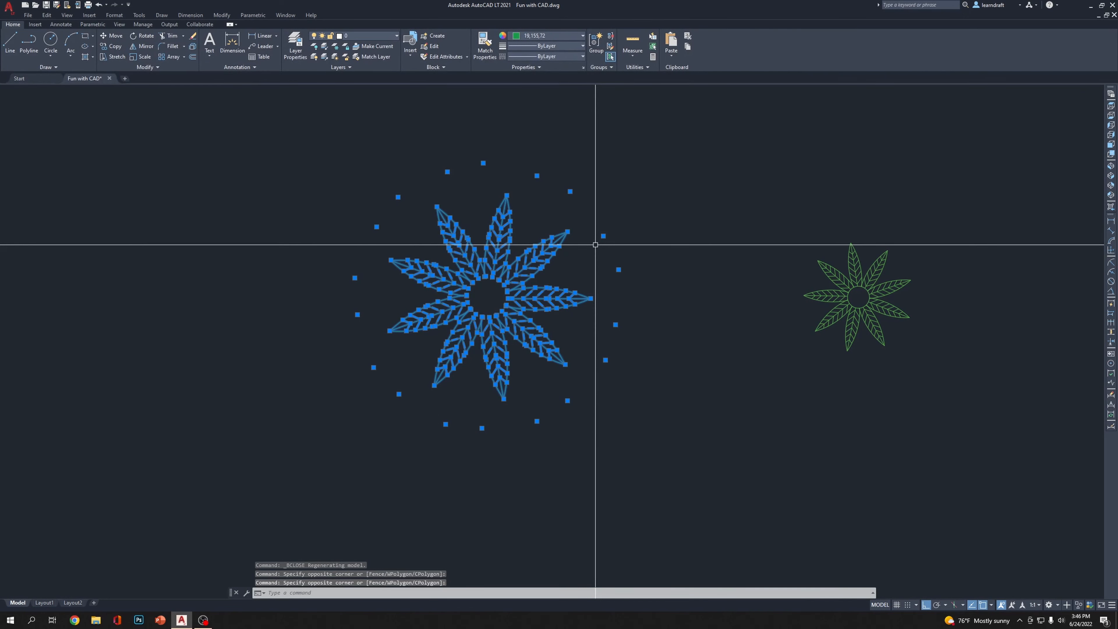
{"action": "type", "text": "b"}
{"action": "key", "text": "Return"}
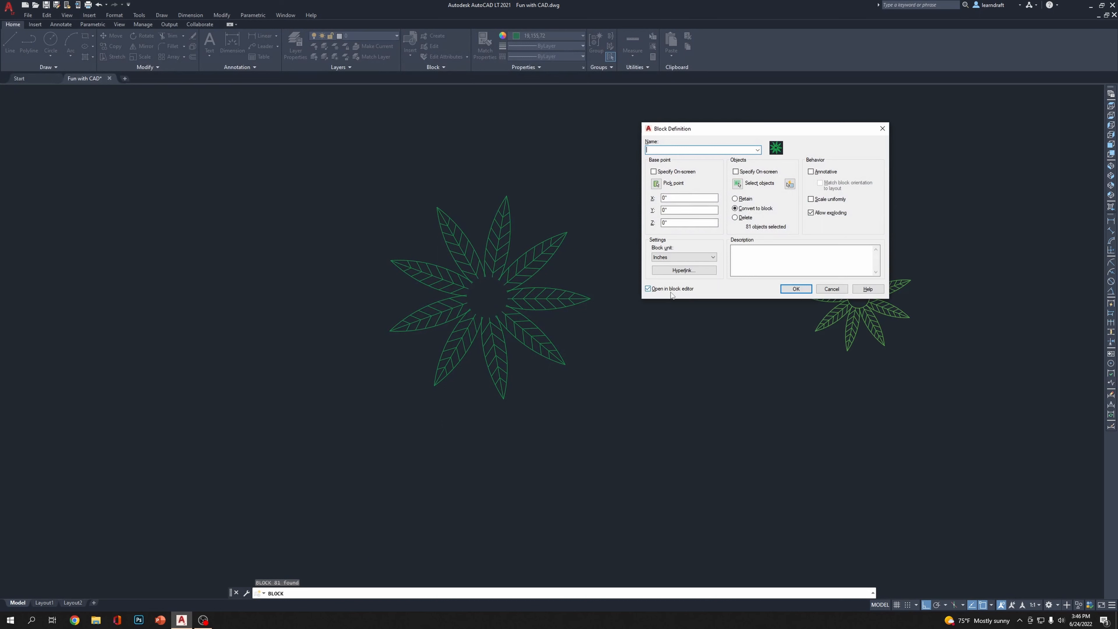
{"action": "left_click", "coordinate": [648, 289]}
{"action": "left_click", "coordinate": [796, 288]}
{"action": "left_click", "coordinate": [512, 295]}
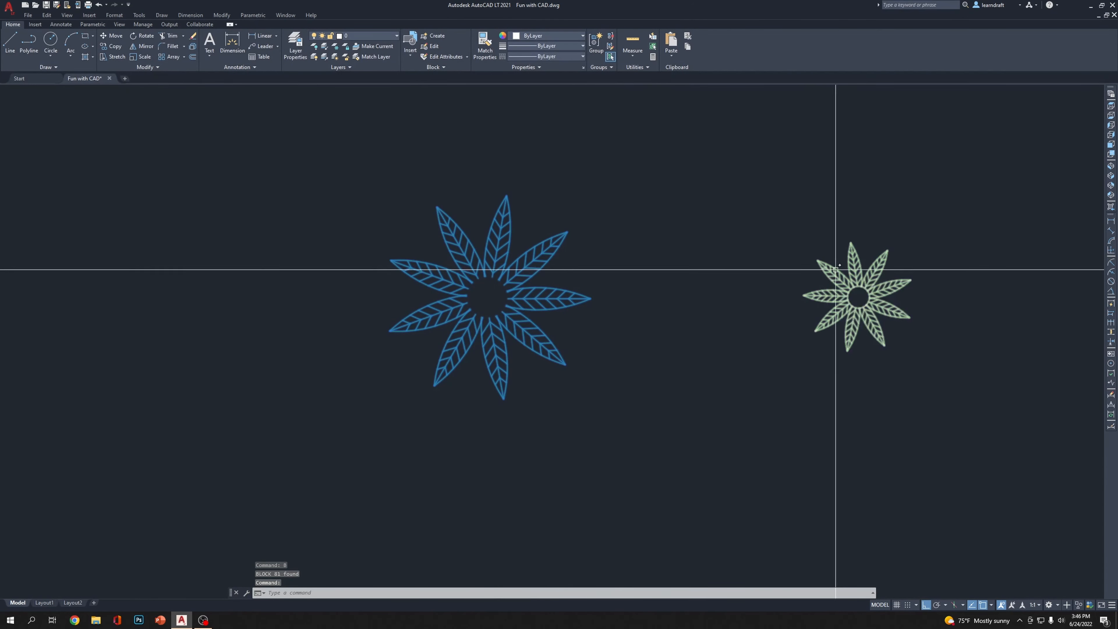
{"action": "key", "text": "Escape"}
Move the small flower block 3' horizontally left, back into the middle of the large petals
{"action": "left_click", "coordinate": [918, 248]}
{"action": "left_click", "coordinate": [876, 353]}
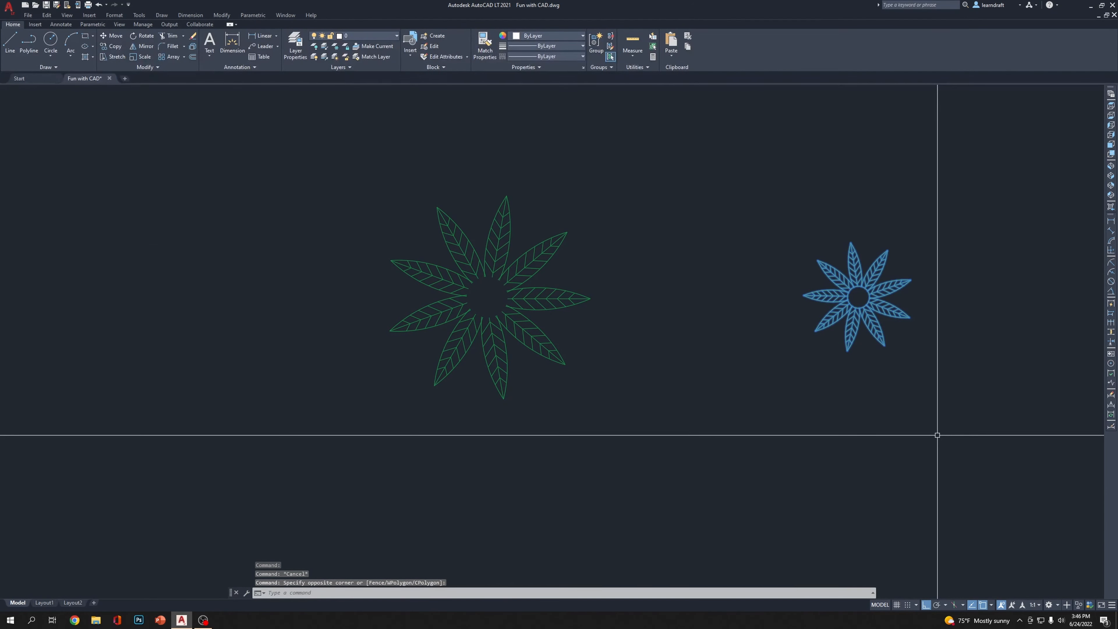
{"action": "type", "text": "m"}
{"action": "key", "text": "Return"}
{"action": "left_click", "coordinate": [1002, 437]}
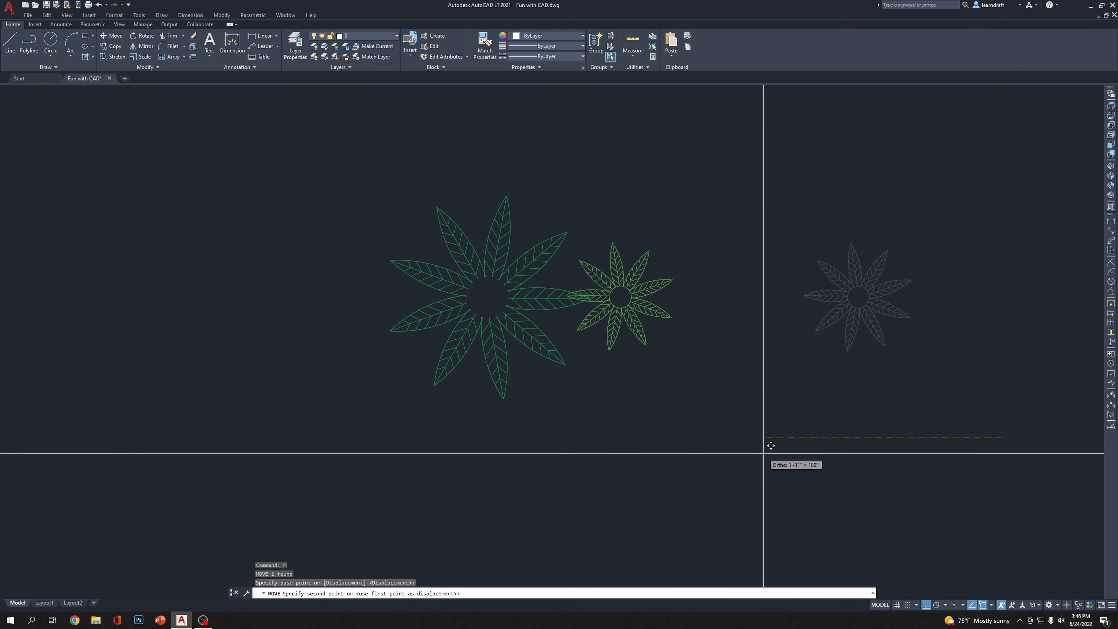
{"action": "type", "text": "3'"}
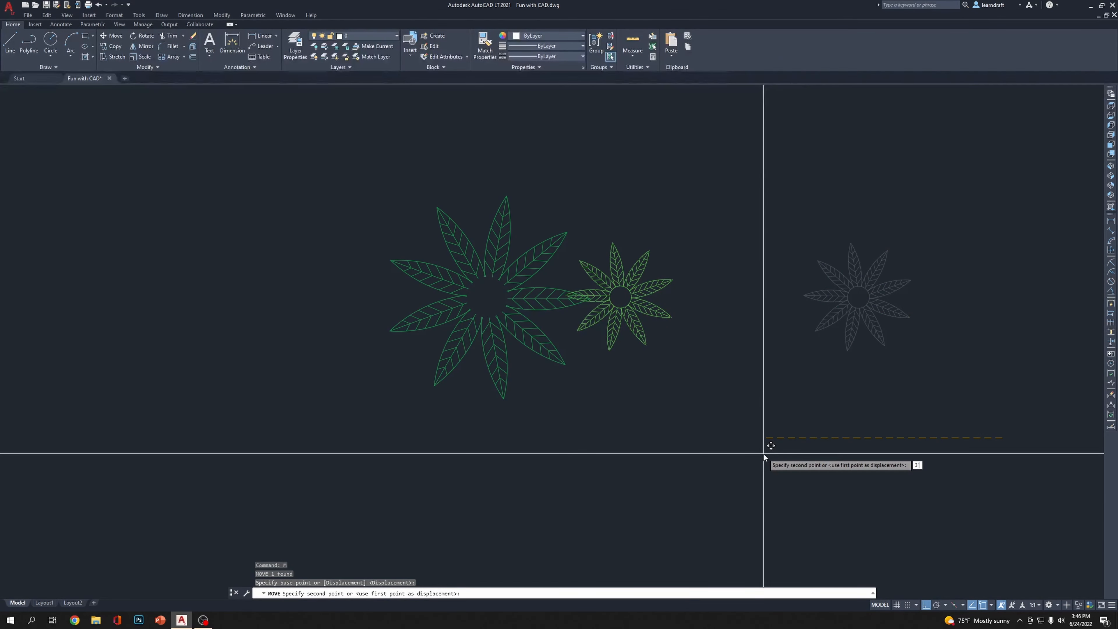
{"action": "key", "text": "Return"}
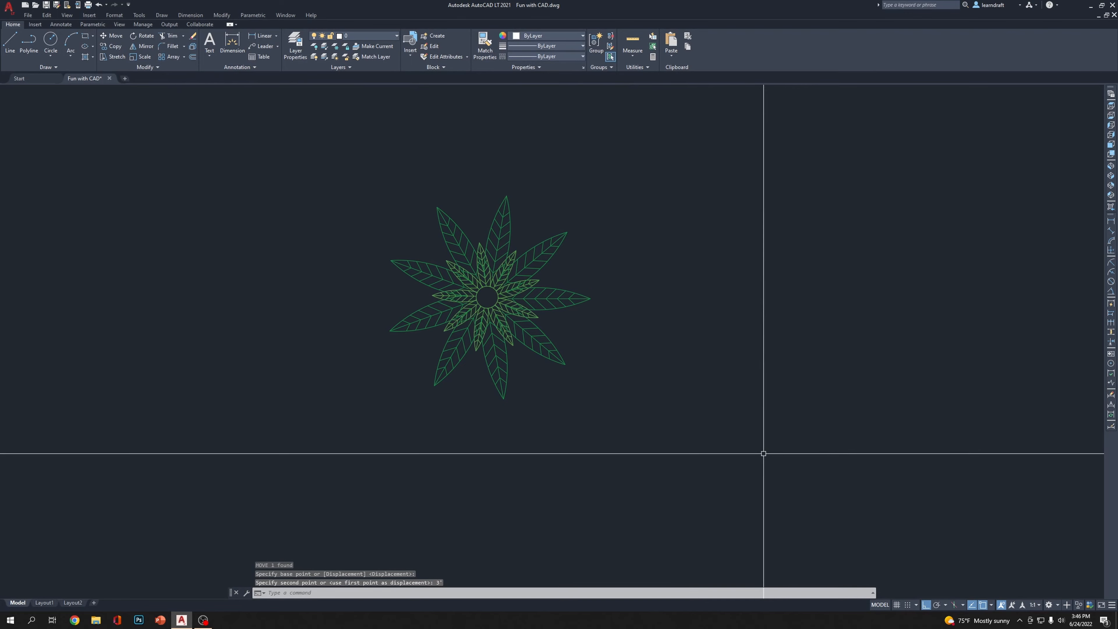
Copy the complete two-layer flower 24" horizontally to its right
{"action": "scroll", "coordinate": [437, 242], "scroll_direction": "up", "scroll_amount": 5}
{"action": "scroll", "coordinate": [474, 237], "scroll_direction": "down", "scroll_amount": 5}
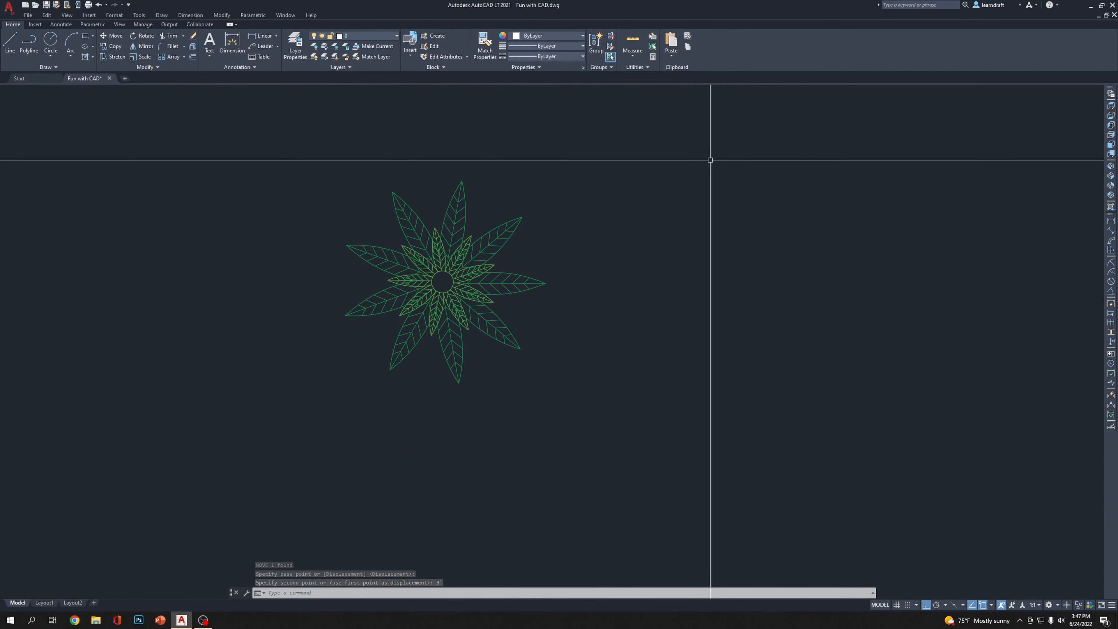
{"action": "middle_click_drag", "start_coordinate": [461, 165], "coordinate": [508, 180]}
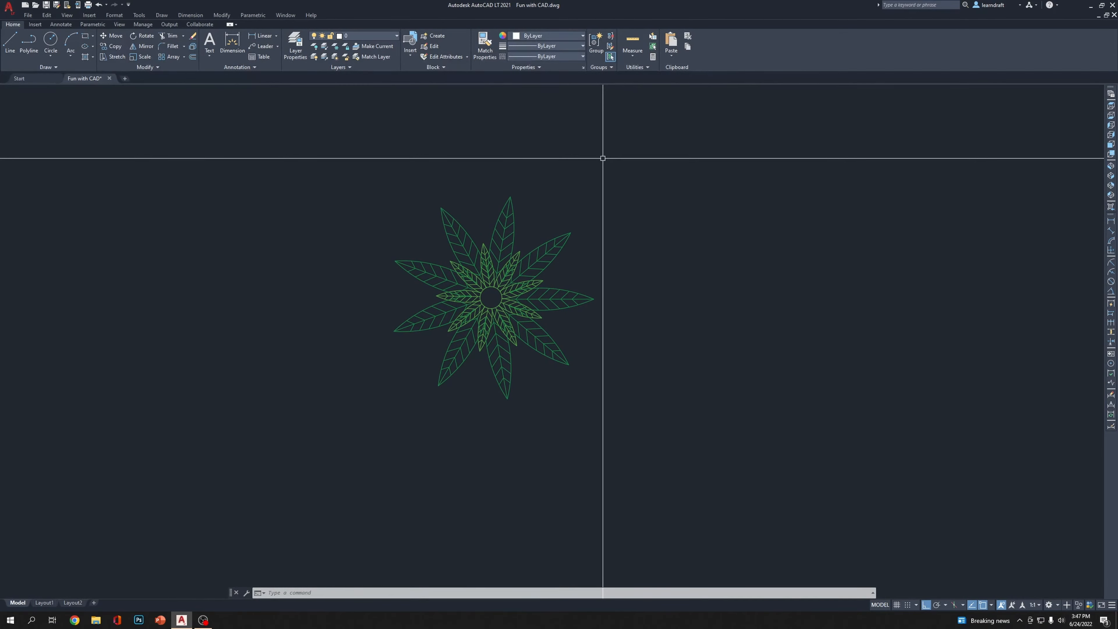
{"action": "middle_click_drag", "start_coordinate": [614, 227], "coordinate": [619, 162]}
{"action": "scroll", "coordinate": [687, 261], "scroll_direction": "down", "scroll_amount": 2}
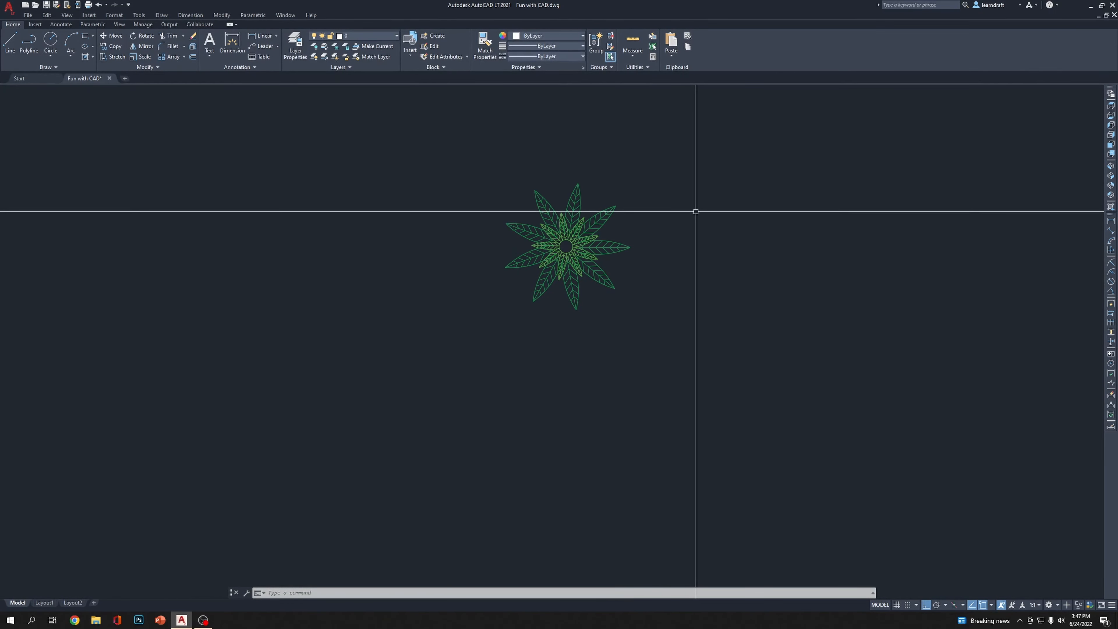
{"action": "middle_click_drag", "start_coordinate": [696, 182], "coordinate": [510, 190]}
{"action": "left_click", "coordinate": [509, 187]}
{"action": "left_click", "coordinate": [265, 423]}
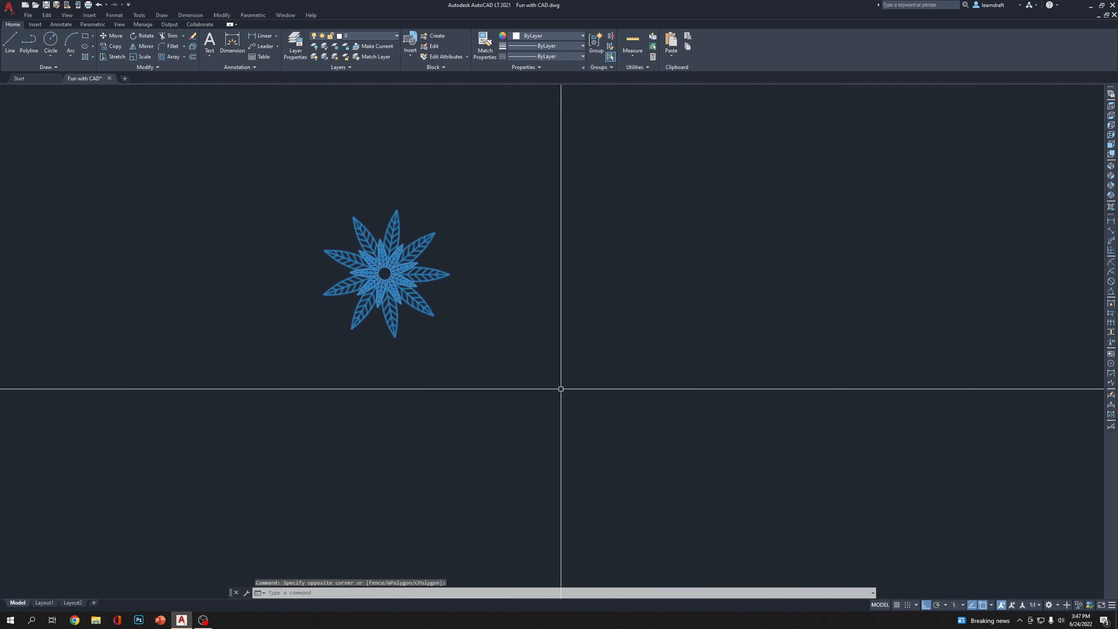
{"action": "type", "text": "c"}
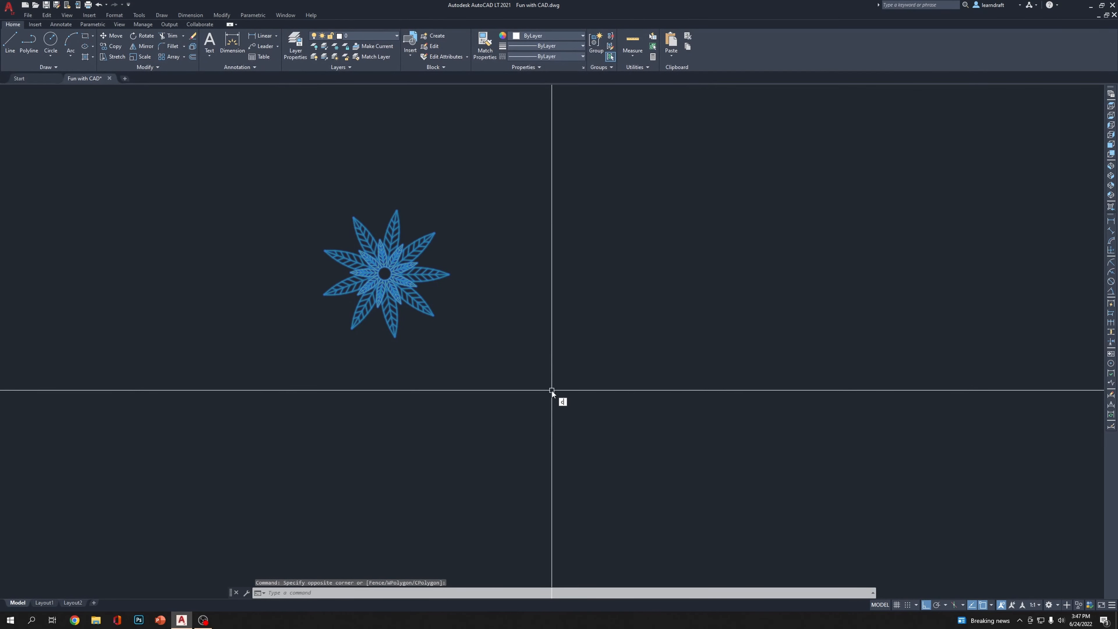
{"action": "type", "text": "o"}
{"action": "key", "text": "Return"}
{"action": "left_click", "coordinate": [418, 377]}
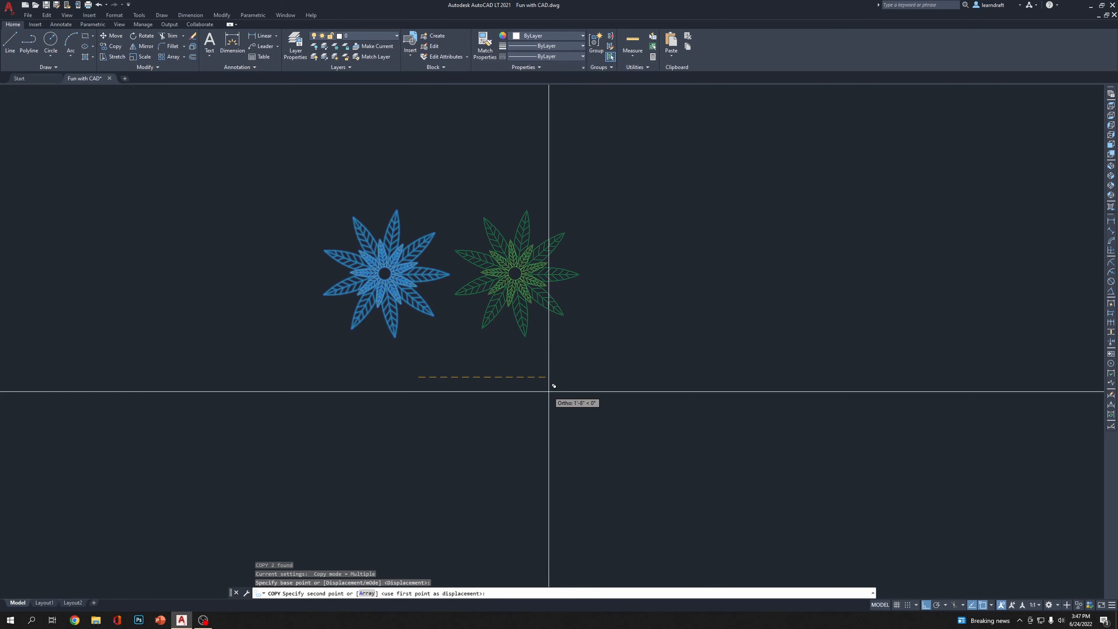
{"action": "type", "text": "2"}
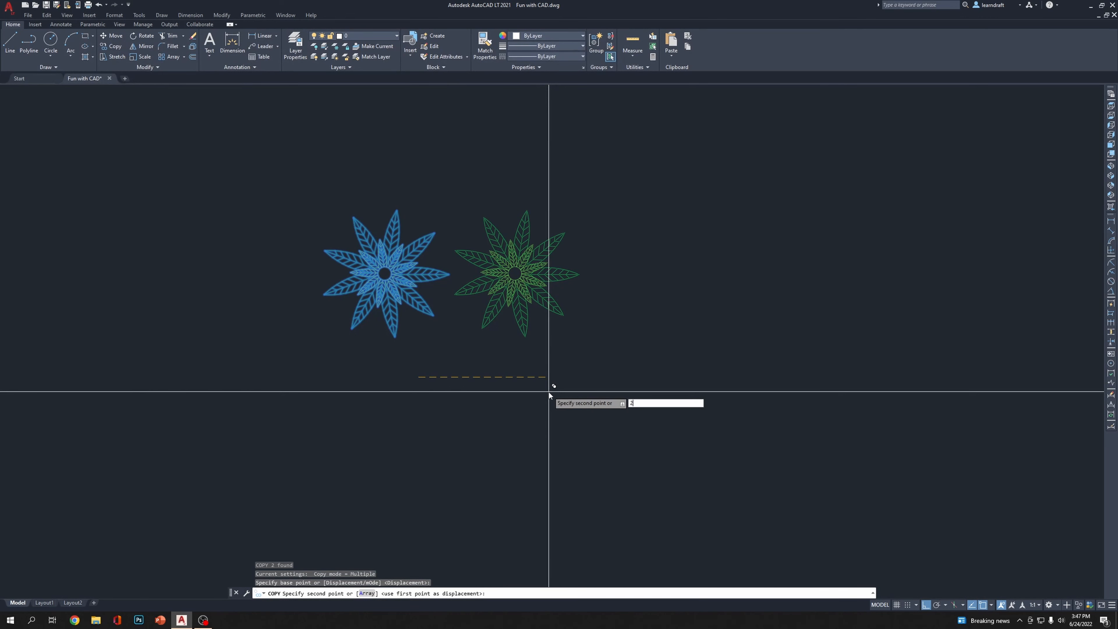
{"action": "type", "text": "4"}
{"action": "key", "text": "Return"}
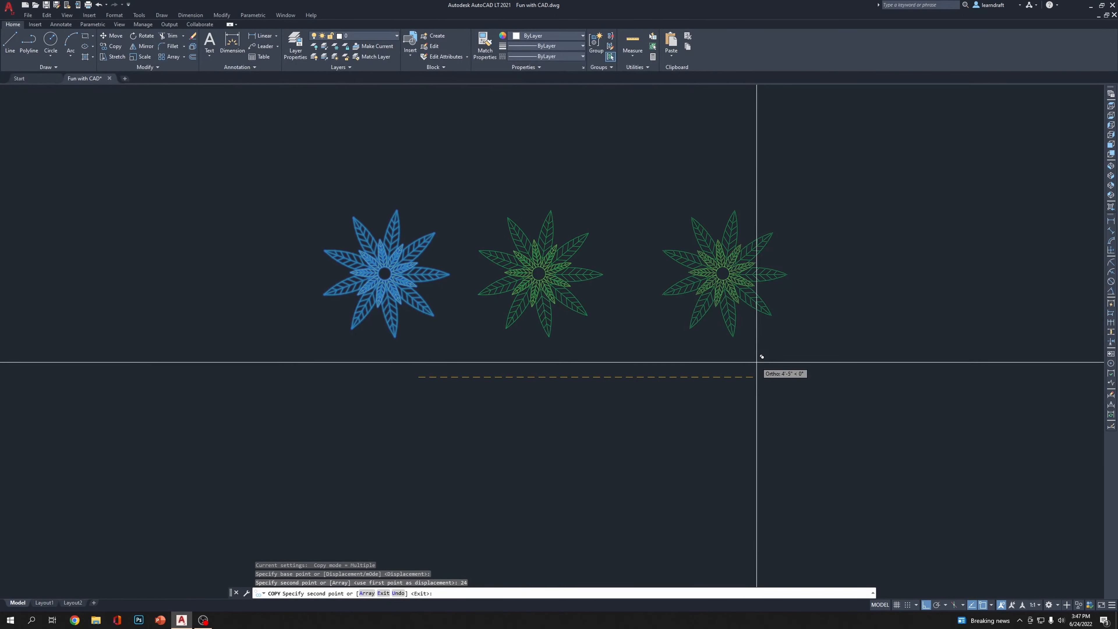
{"action": "key", "text": "Escape"}
{"action": "key", "text": "Escape"}
Mirror the original flower about a vertical line through the copied flower's centre, keeping the source objects
{"action": "left_click", "coordinate": [369, 238]}
{"action": "left_click", "coordinate": [385, 254]}
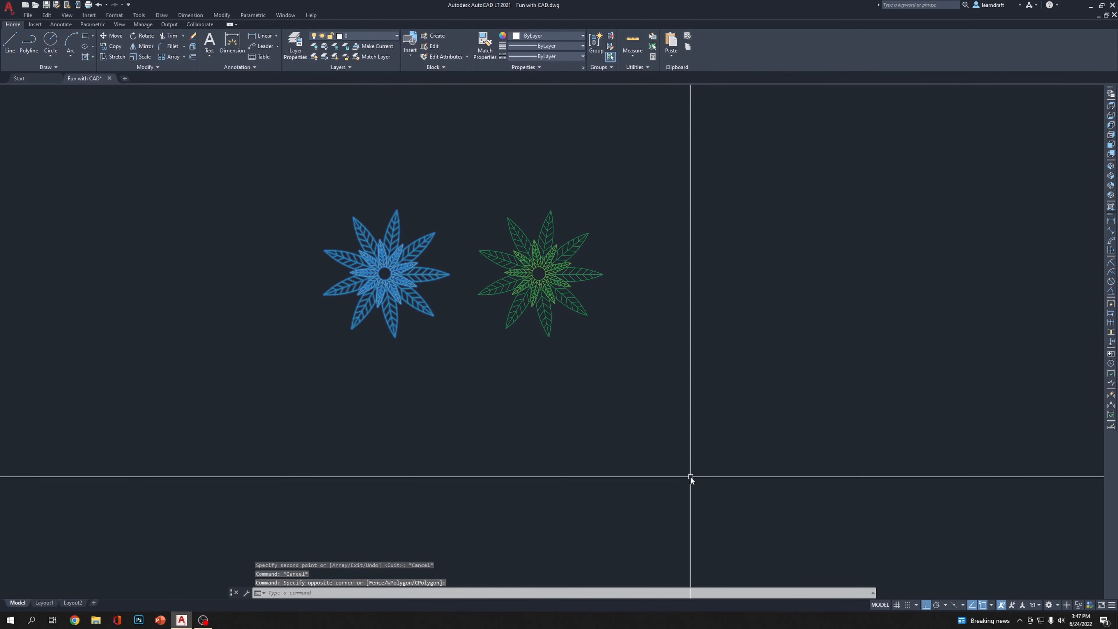
{"action": "type", "text": "i"}
{"action": "key", "text": "Return"}
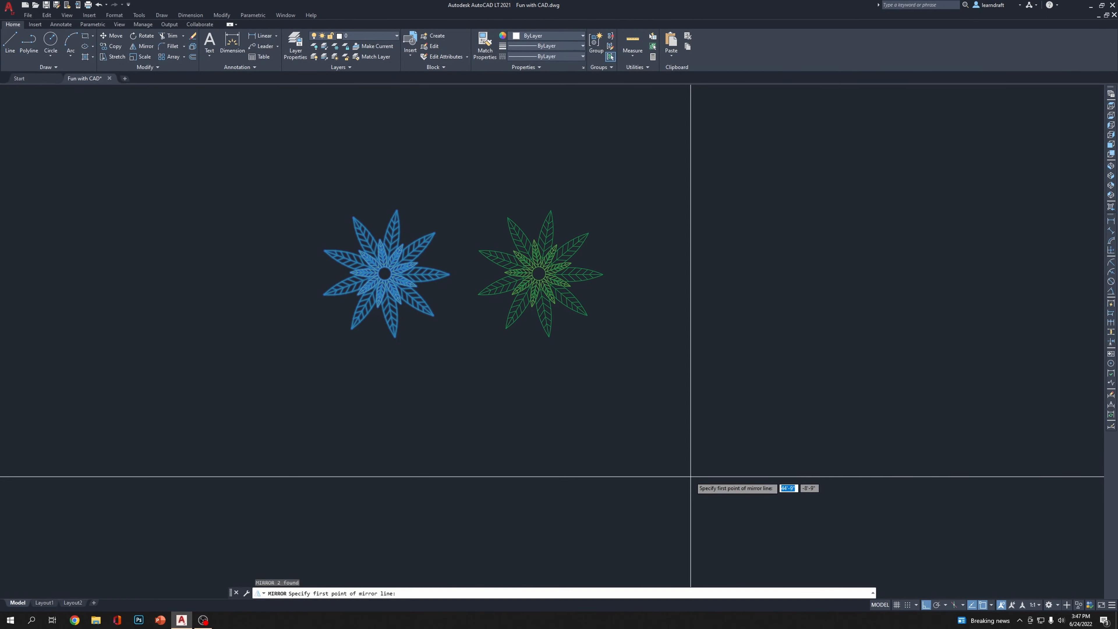
{"action": "left_click", "coordinate": [539, 274]}
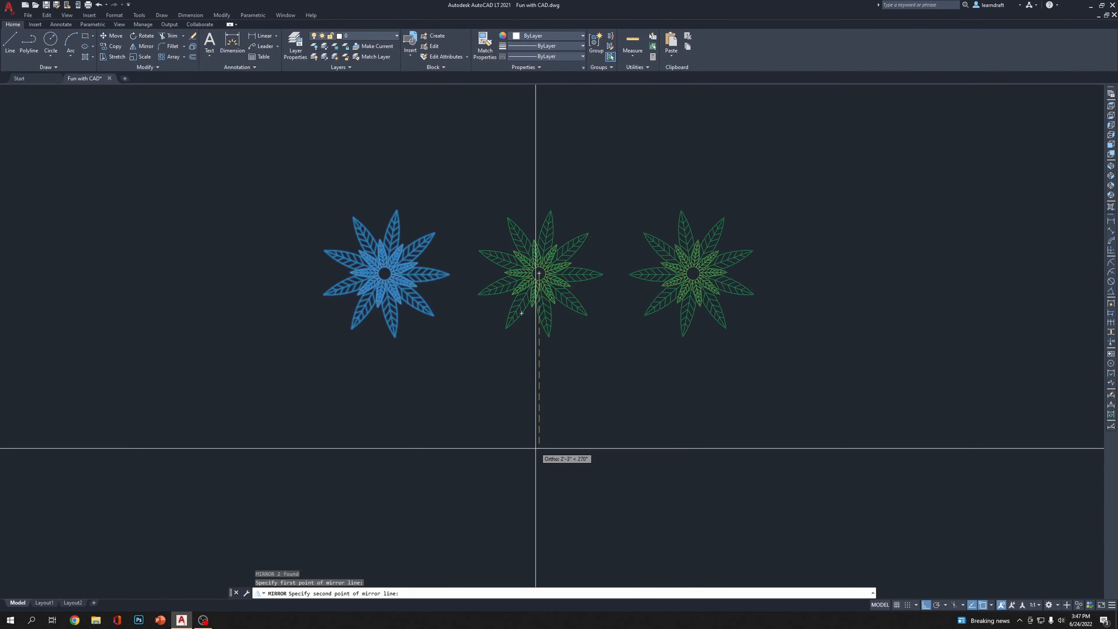
{"action": "left_click", "coordinate": [535, 452]}
{"action": "key", "text": "Return"}
Copy the middle flower of the row 24" straight up
{"action": "scroll", "coordinate": [607, 247], "scroll_direction": "down", "scroll_amount": 3}
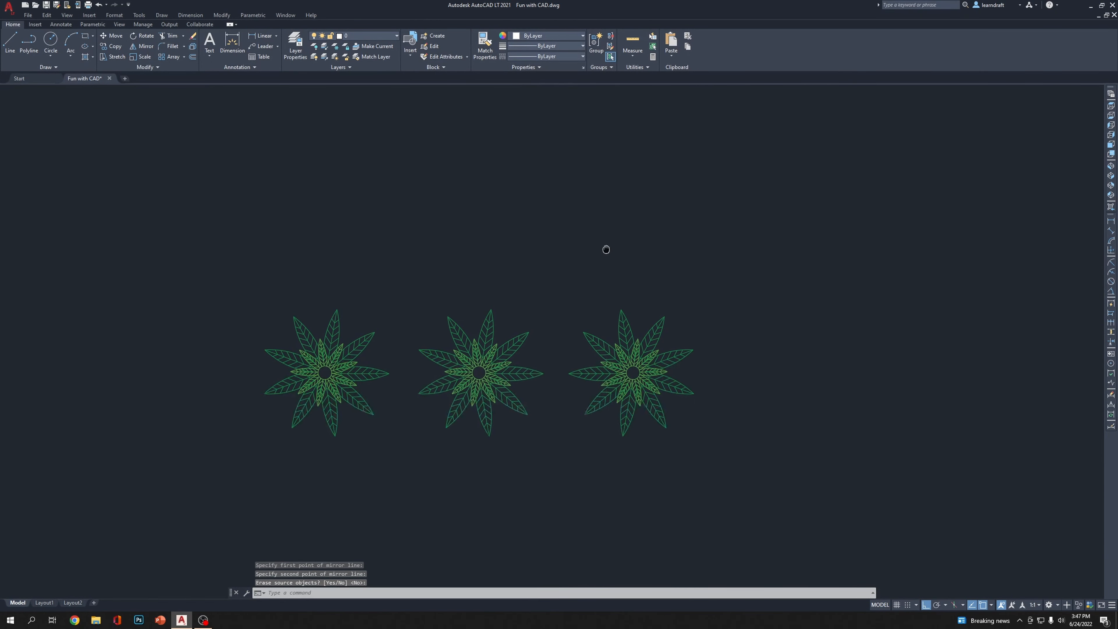
{"action": "left_click", "coordinate": [559, 279]}
{"action": "left_click", "coordinate": [540, 335]}
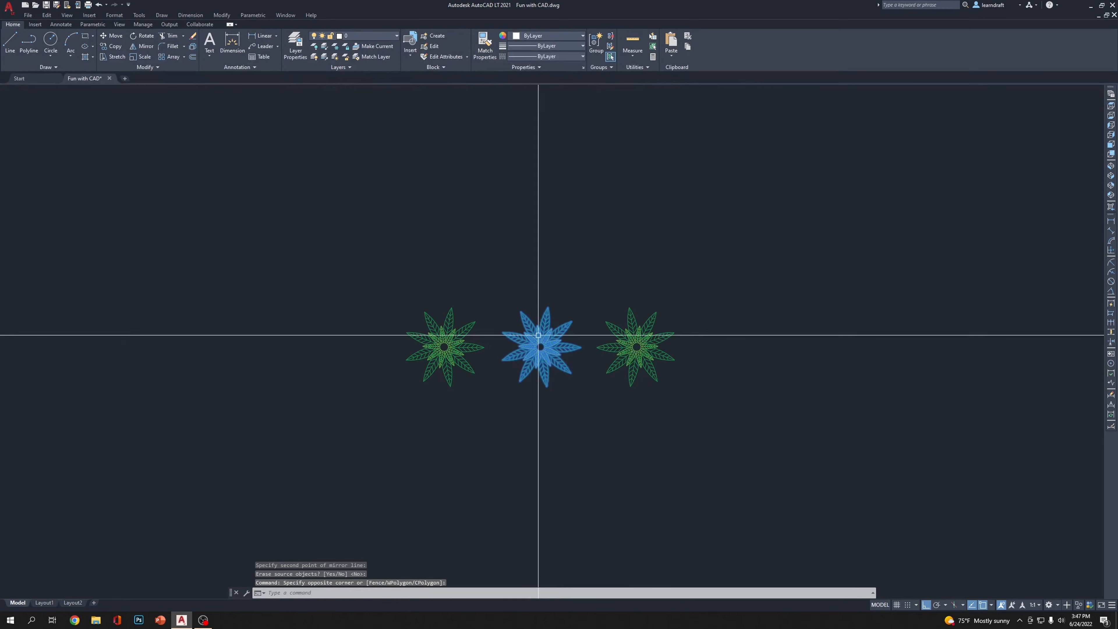
{"action": "middle_click_drag", "start_coordinate": [706, 251], "coordinate": [707, 303]}
{"action": "type", "text": "o"}
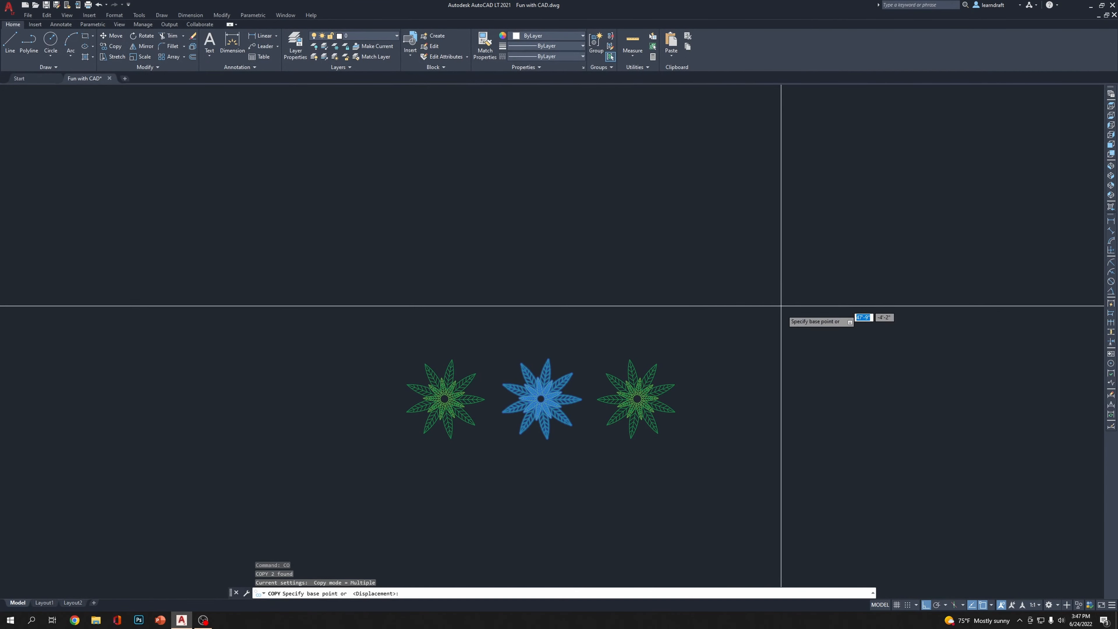
{"action": "key", "text": "Return"}
{"action": "left_click", "coordinate": [784, 387]}
{"action": "type", "text": "24"}
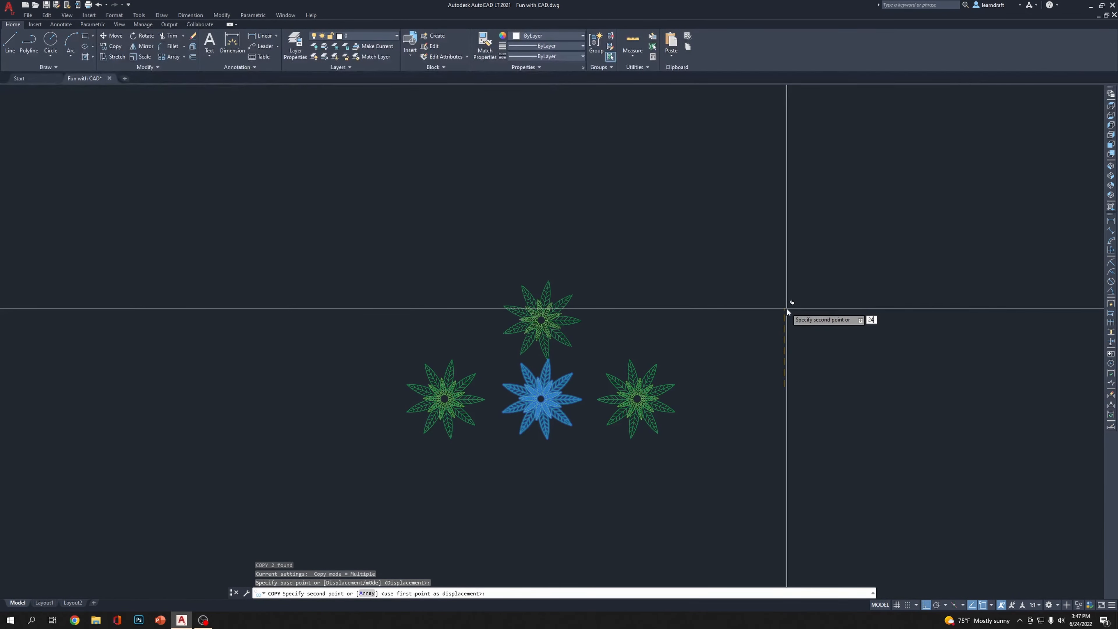
{"action": "key", "text": "Return"}
{"action": "key", "text": "Escape"}
With ortho off, draw an arc from the rightmost flower's centre to just outside its circle, then stretch its outer end to the petal lines' crossing
{"action": "middle_click_drag", "start_coordinate": [662, 195], "coordinate": [666, 64]}
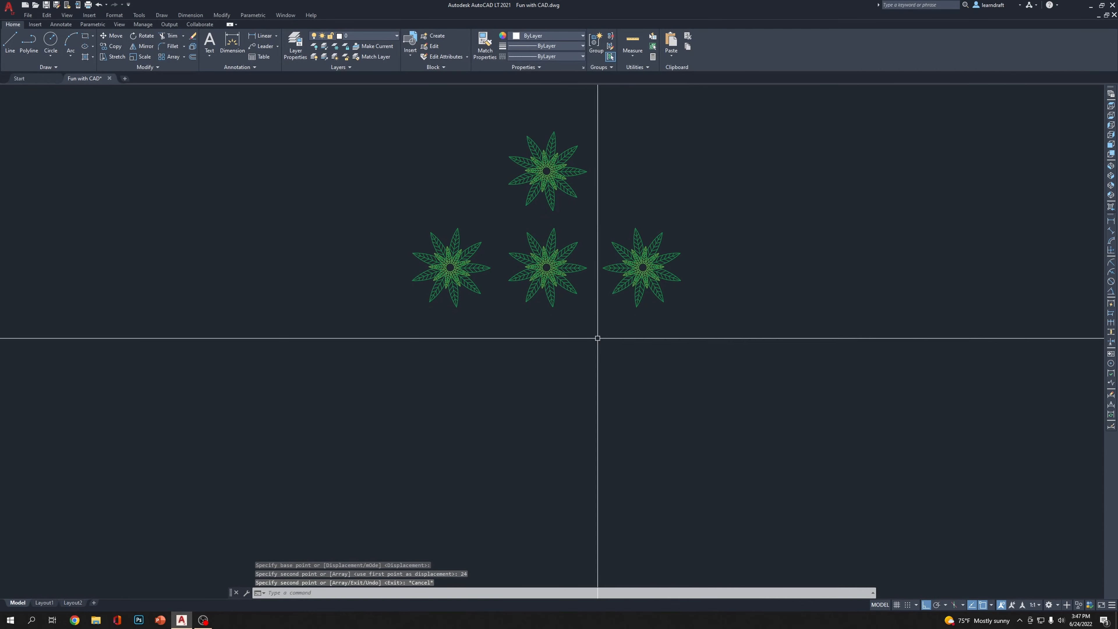
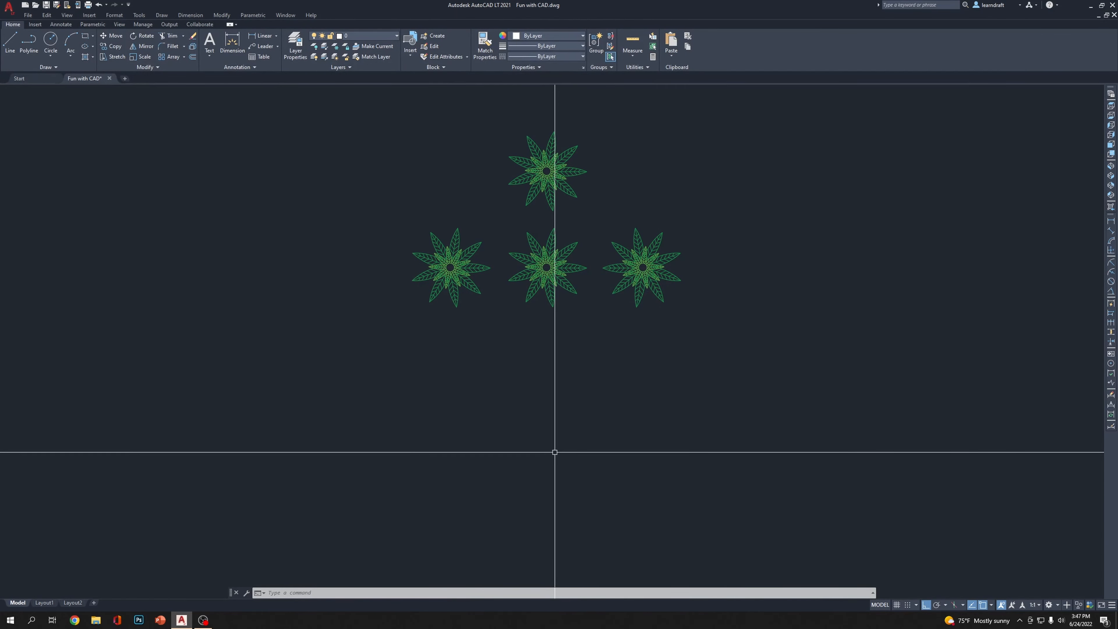
{"action": "scroll", "coordinate": [640, 264], "scroll_direction": "up", "scroll_amount": 10}
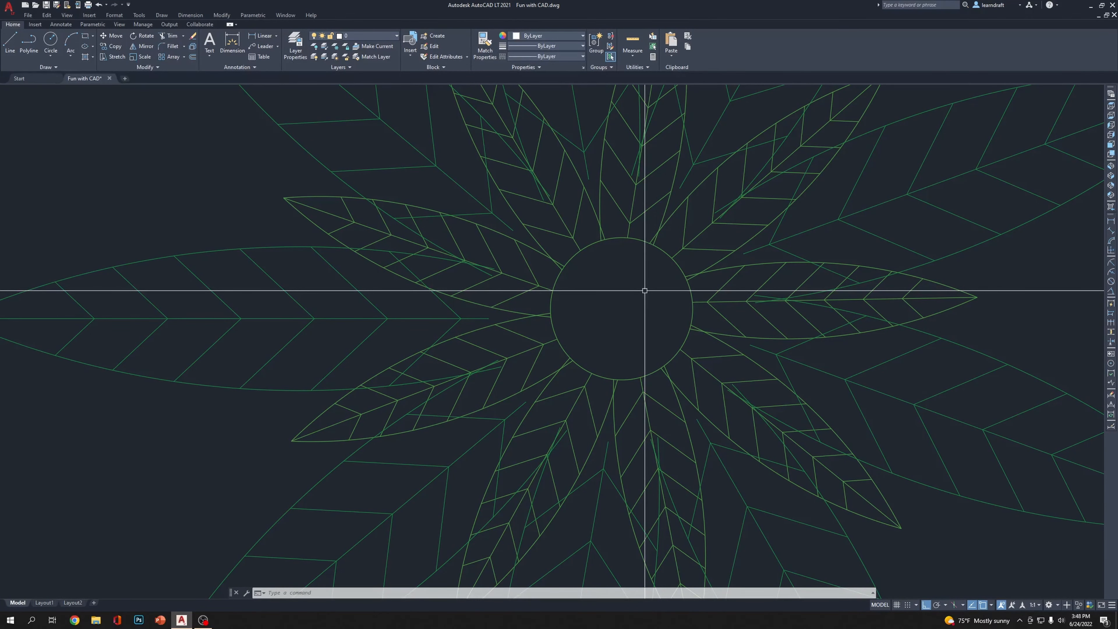
{"action": "middle_click_drag", "start_coordinate": [645, 291], "coordinate": [615, 285]}
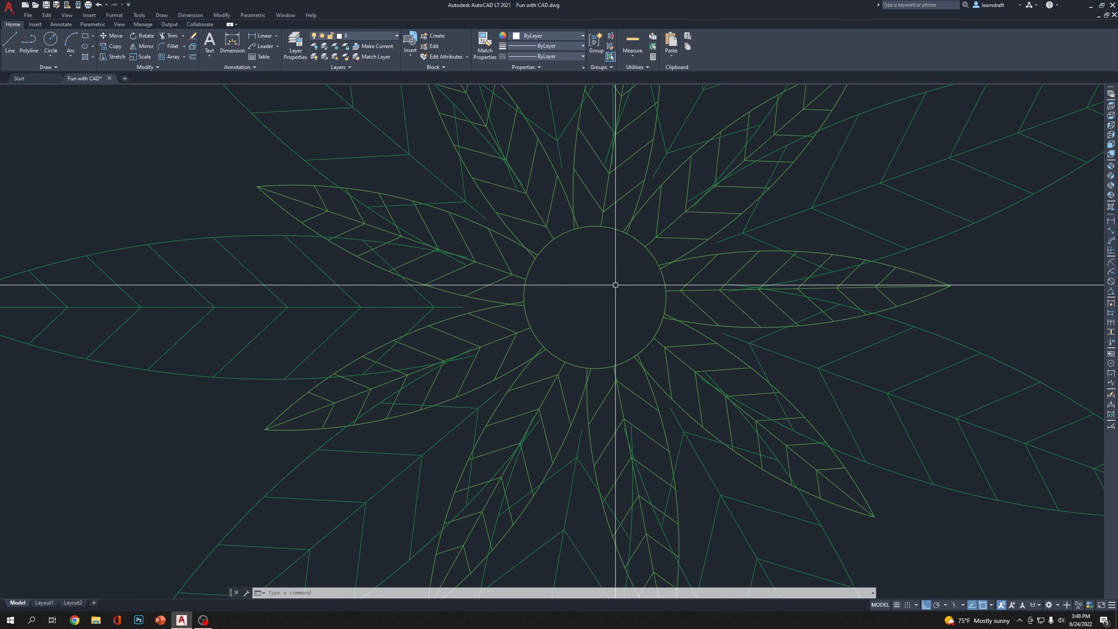
{"action": "type", "text": "a"}
{"action": "key", "text": "Return"}
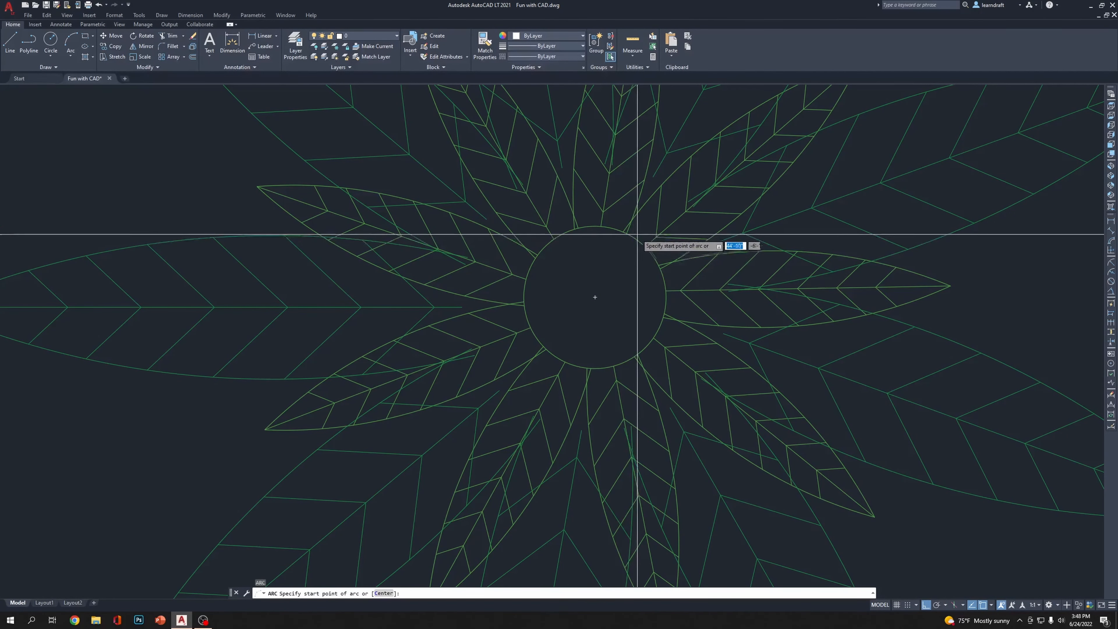
{"action": "left_click", "coordinate": [595, 297]}
{"action": "scroll", "coordinate": [593, 300], "scroll_direction": "up", "scroll_amount": 1}
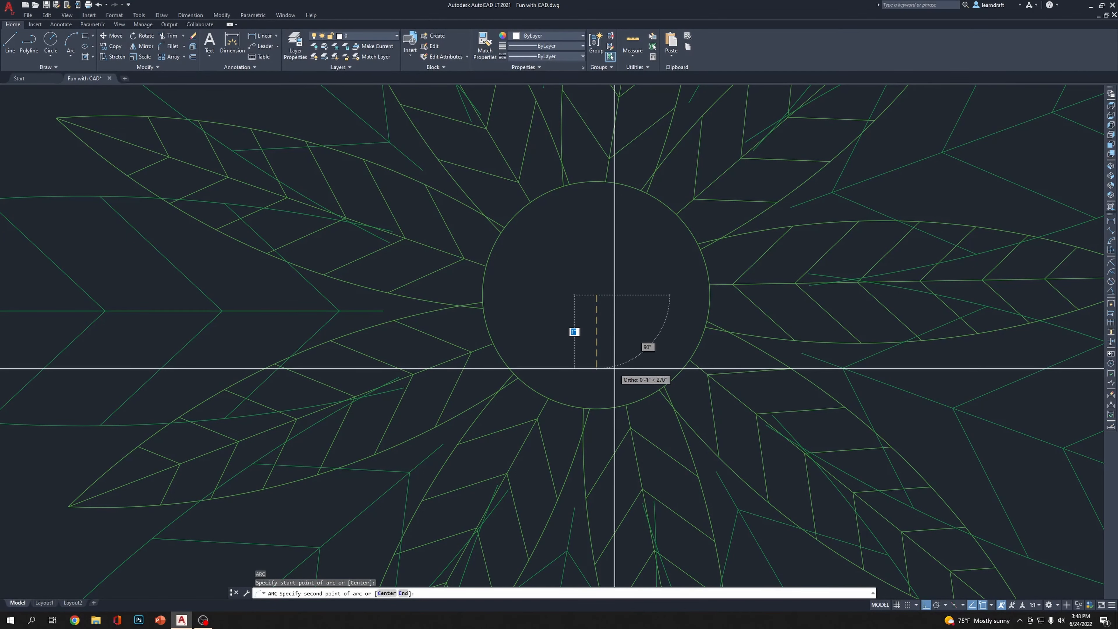
{"action": "key", "text": "F8"}
{"action": "key", "text": "F8"}
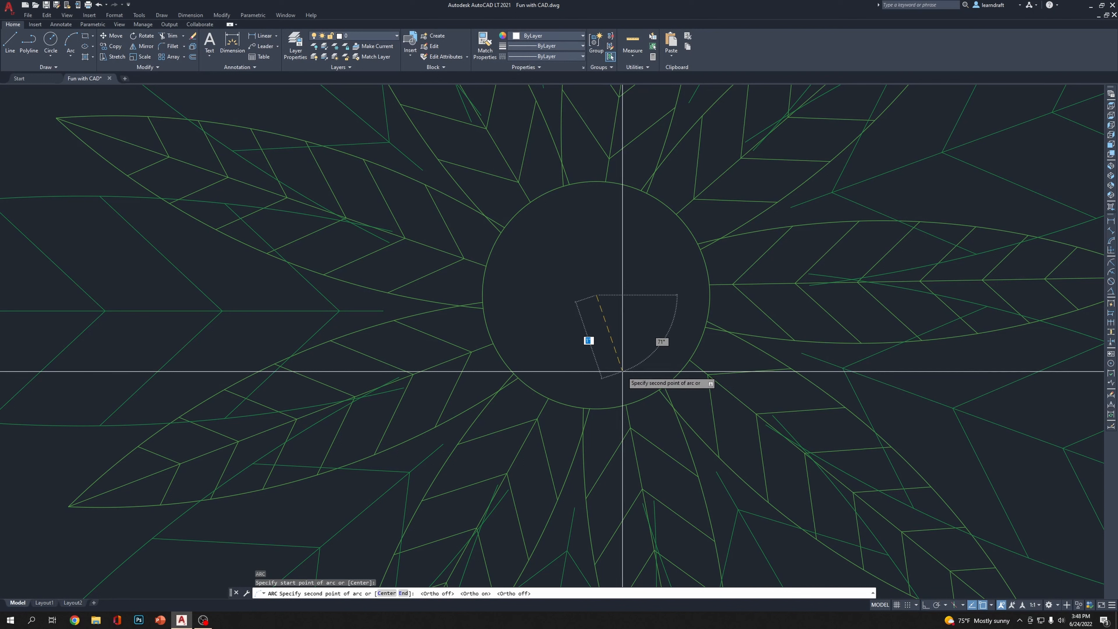
{"action": "left_click", "coordinate": [659, 389]}
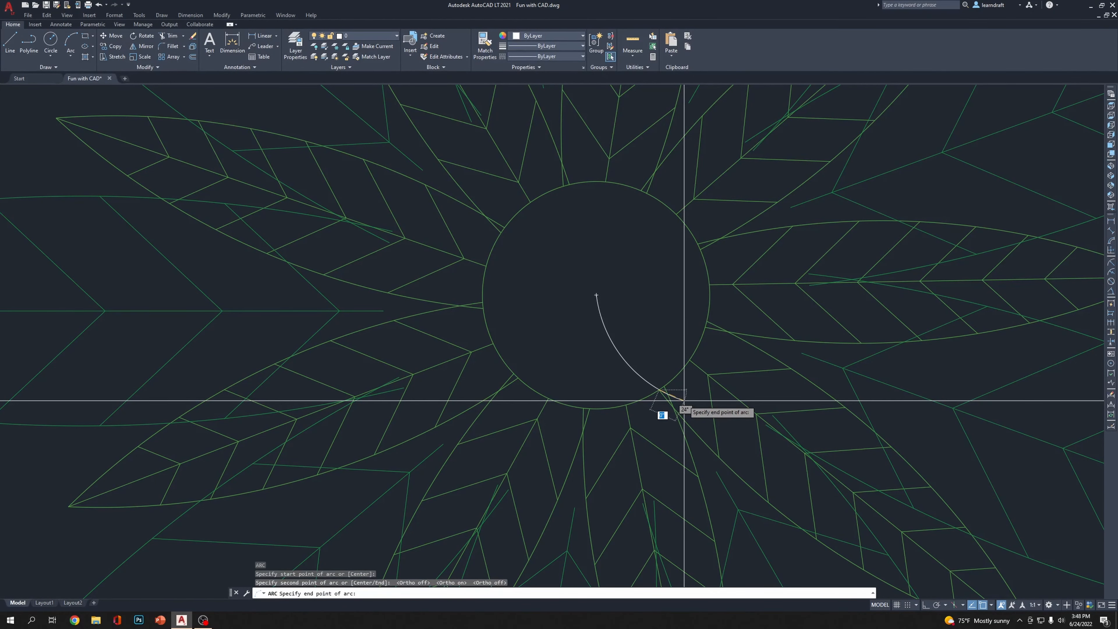
{"action": "left_click", "coordinate": [684, 400]}
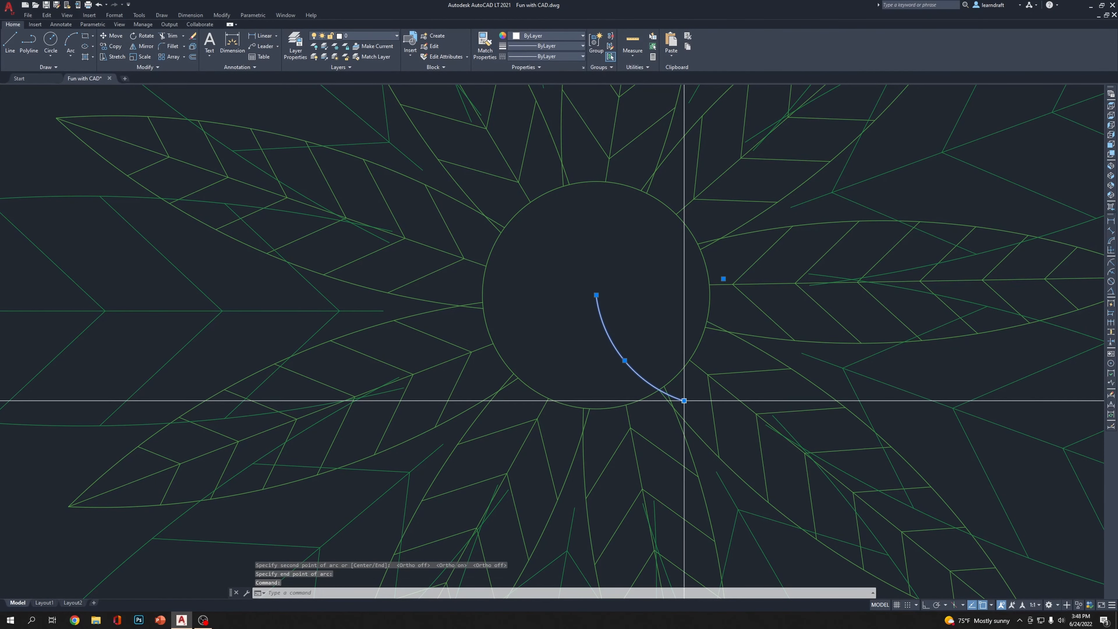
{"action": "left_click", "coordinate": [684, 400]}
{"action": "key", "text": "Escape"}
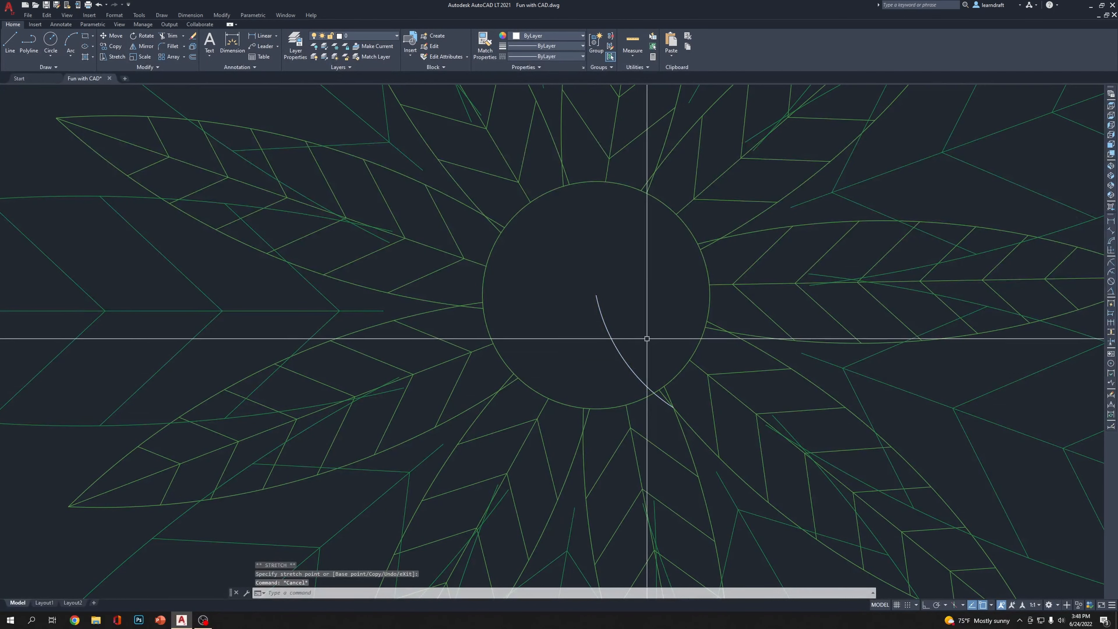
Mirror the arc about the line through its two ends, keeping the source arc, to form a narrow petal
{"action": "left_click", "coordinate": [662, 371]}
{"action": "left_click", "coordinate": [631, 305]}
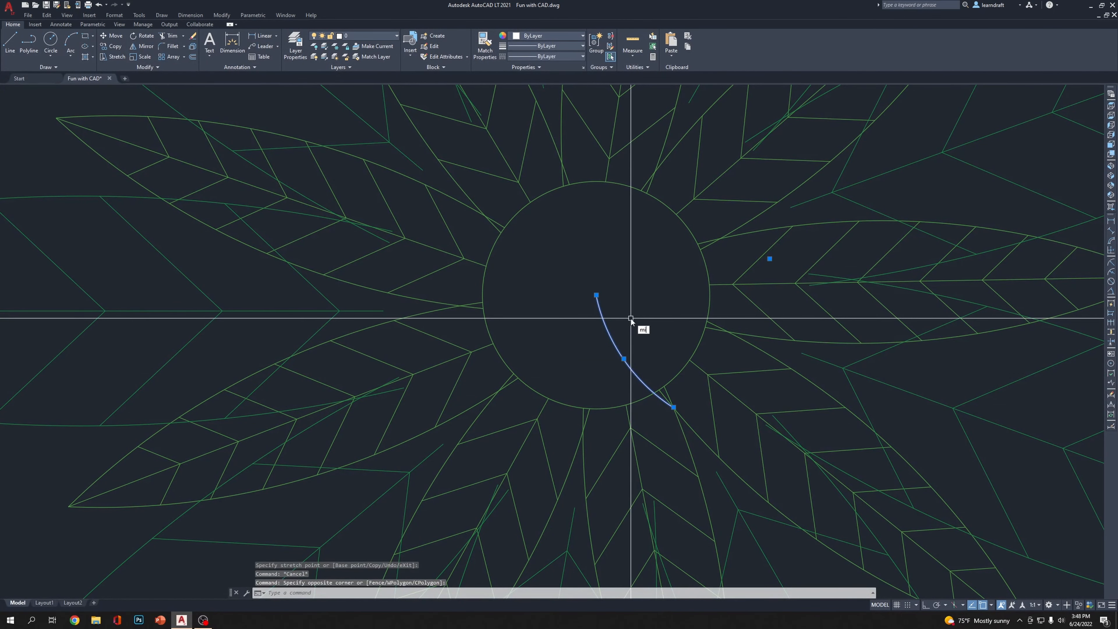
{"action": "key", "text": "Return"}
{"action": "left_click", "coordinate": [597, 297]}
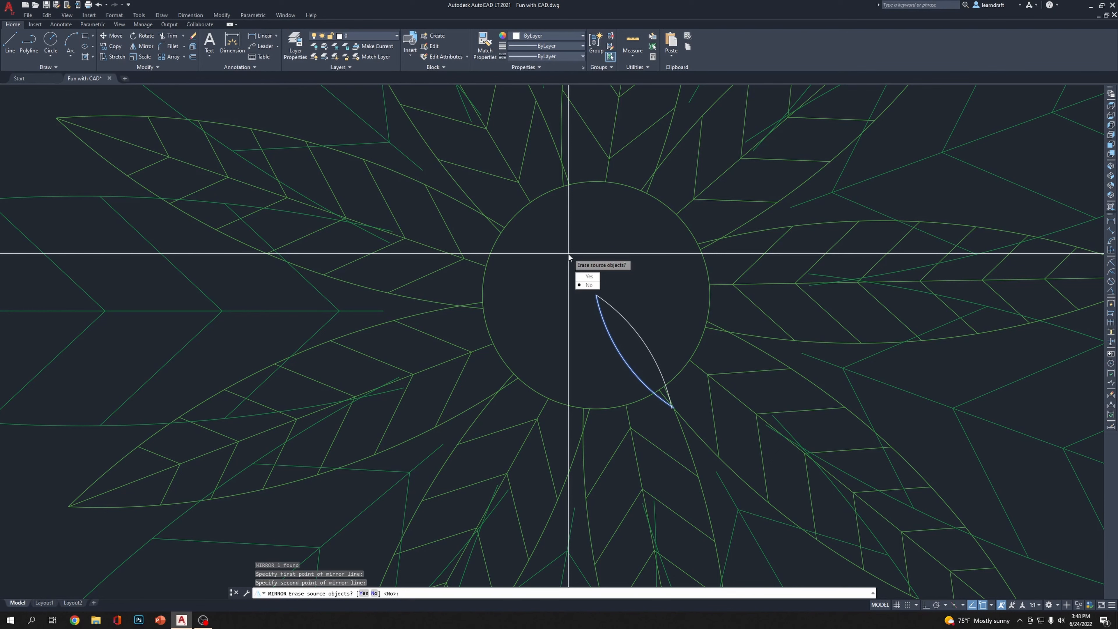
{"action": "key", "text": "Return"}
{"action": "scroll", "coordinate": [687, 396], "scroll_direction": "up", "scroll_amount": 8}
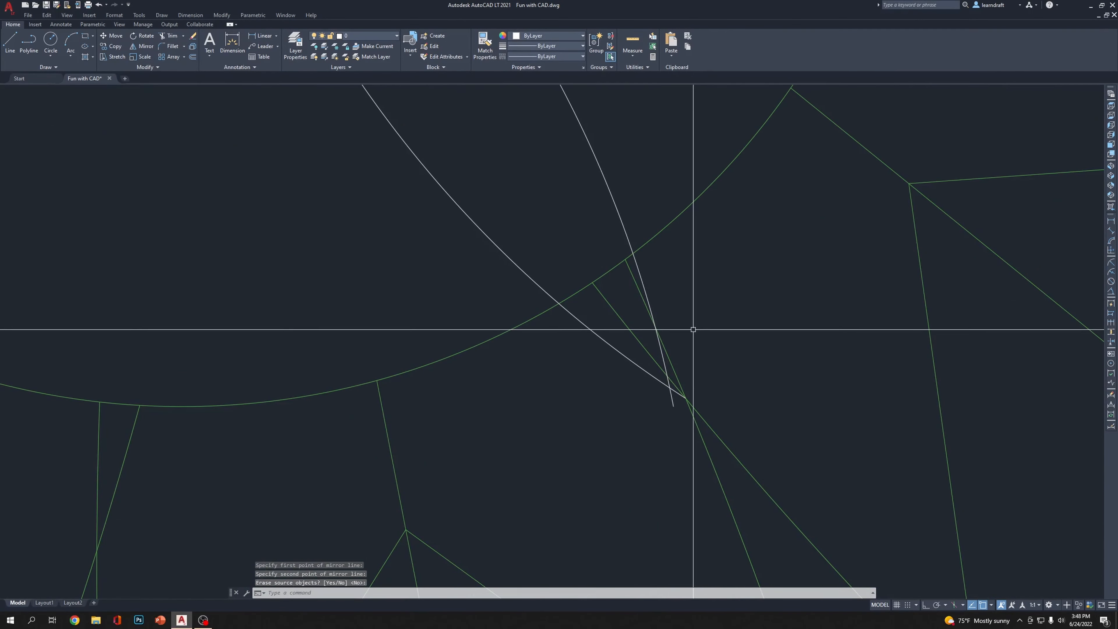
Stretch the mirrored arc's outer end to meet the tip of the original arc
{"action": "key", "text": "Return"}
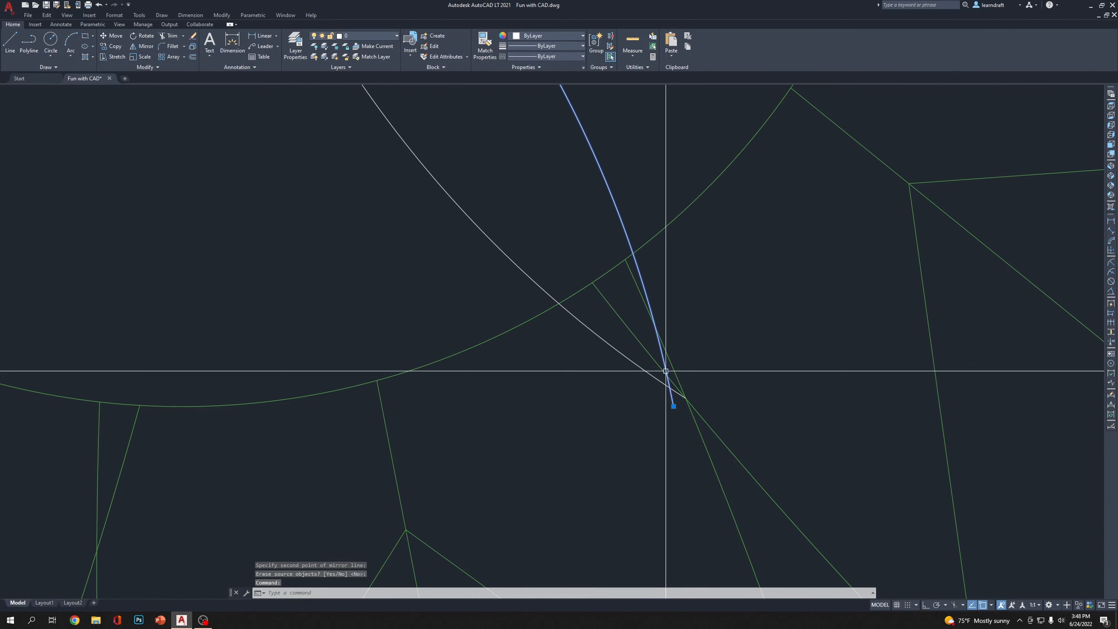
{"action": "left_click", "coordinate": [673, 406]}
{"action": "scroll", "coordinate": [687, 412], "scroll_direction": "down", "scroll_amount": 8}
{"action": "key", "text": "Escape"}
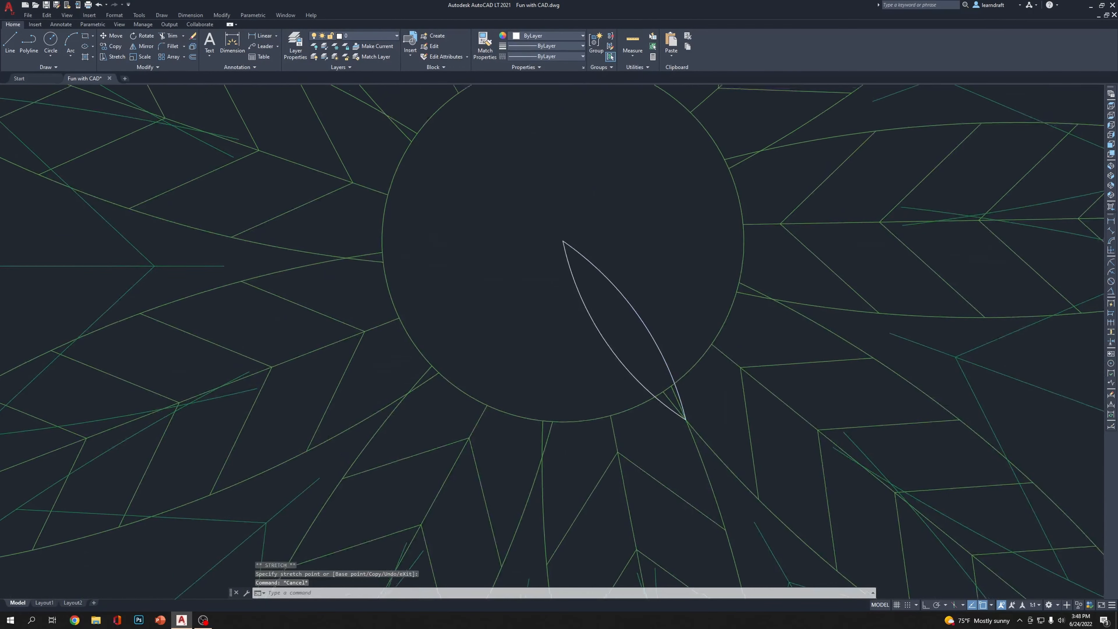
Create a polar array of the two petal arcs around the centre of the flower's circle
{"action": "scroll", "coordinate": [587, 229], "scroll_direction": "down", "scroll_amount": 2}
{"action": "scroll", "coordinate": [599, 229], "scroll_direction": "up", "scroll_amount": 2}
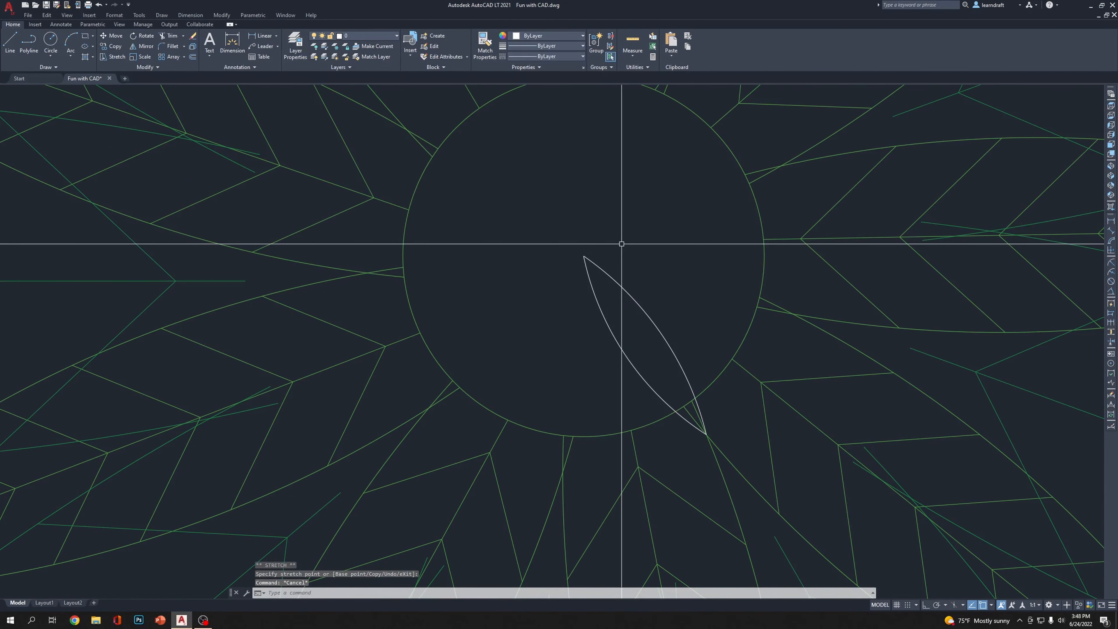
{"action": "left_click", "coordinate": [614, 225]}
{"action": "left_click", "coordinate": [575, 262]}
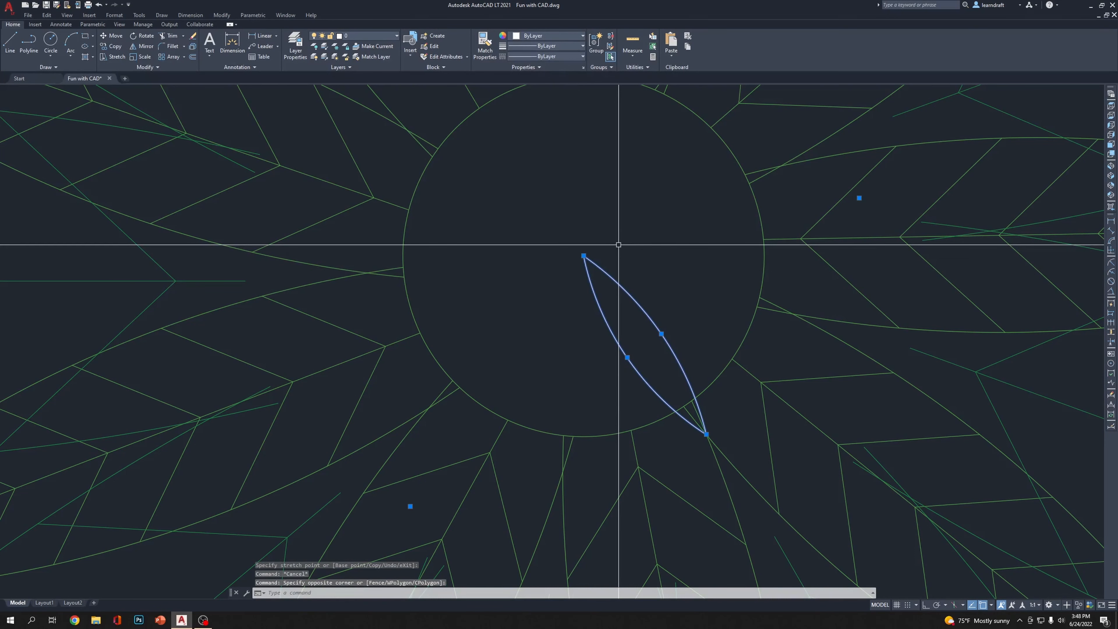
{"action": "type", "text": "ar"}
{"action": "key", "text": "Return"}
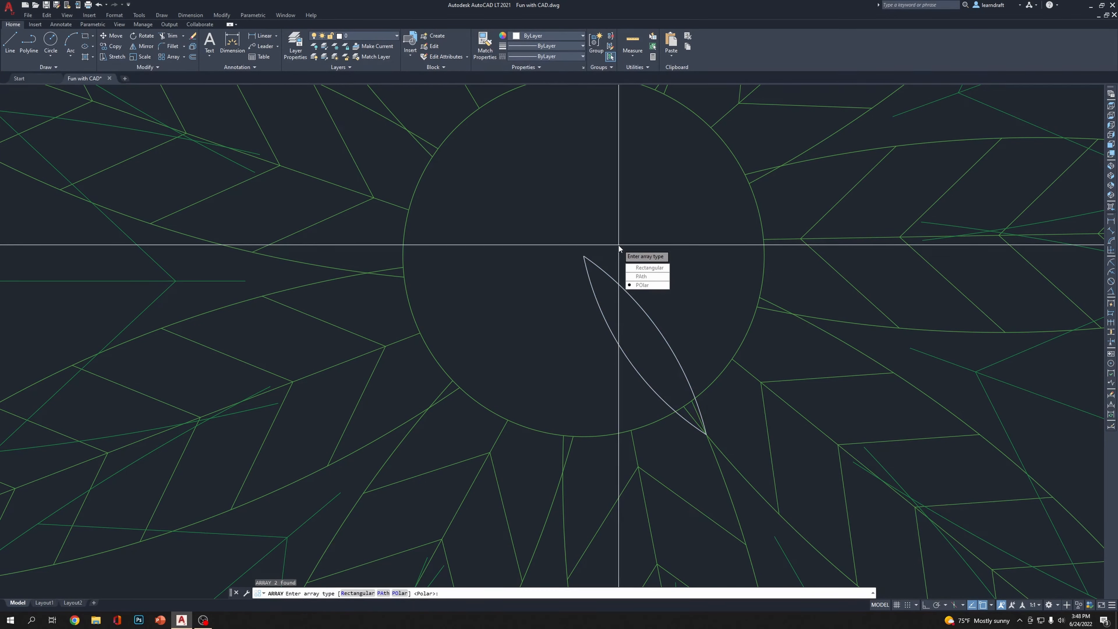
{"action": "left_click", "coordinate": [643, 285]}
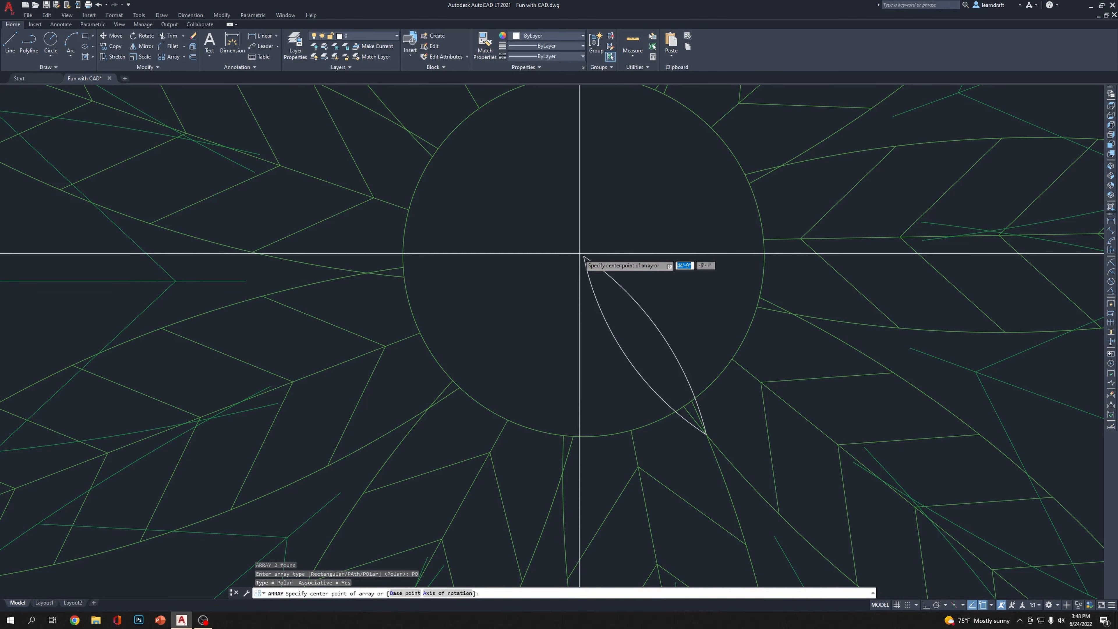
{"action": "left_click", "coordinate": [584, 255]}
Set the polar array to 9 items over 360 degrees and finish it
{"action": "scroll", "coordinate": [584, 255], "scroll_direction": "down", "scroll_amount": 3}
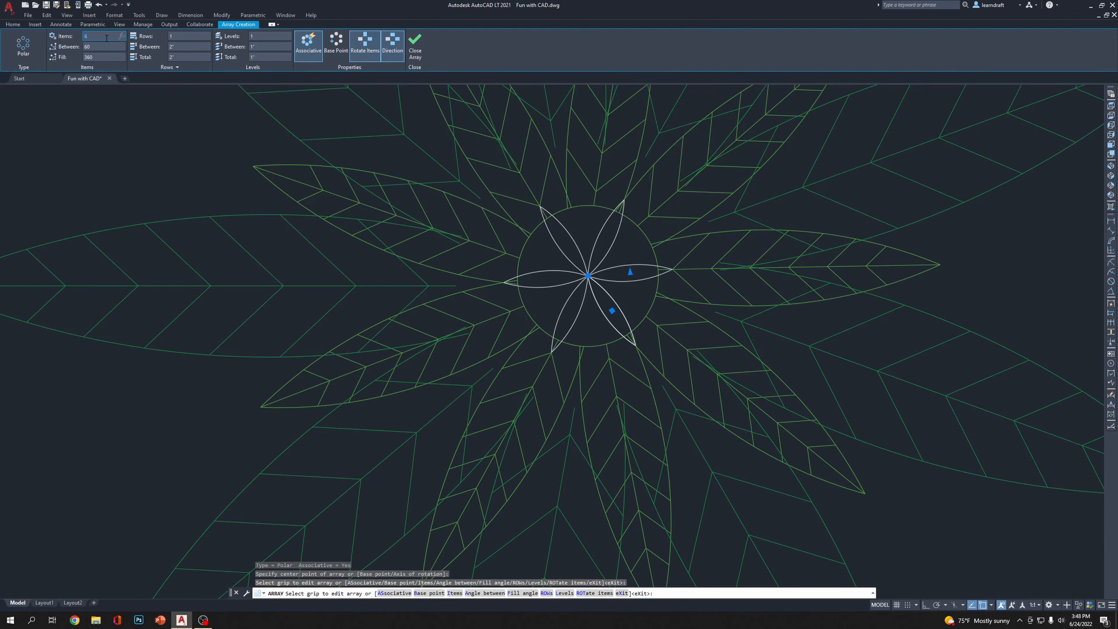
{"action": "key", "text": "Return"}
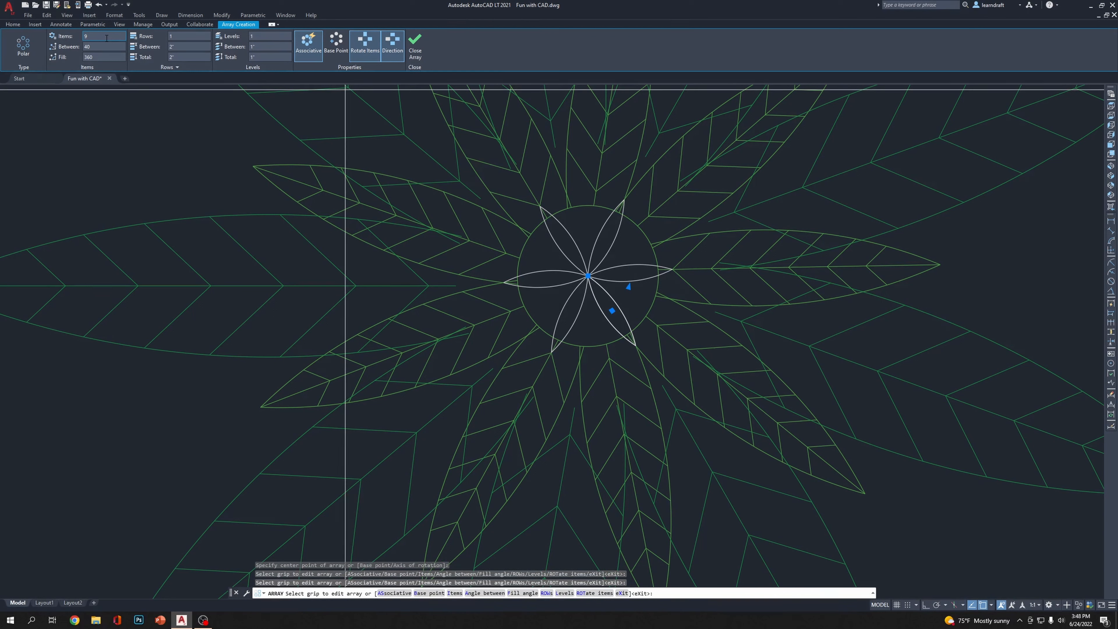
{"action": "left_click", "coordinate": [196, 36]}
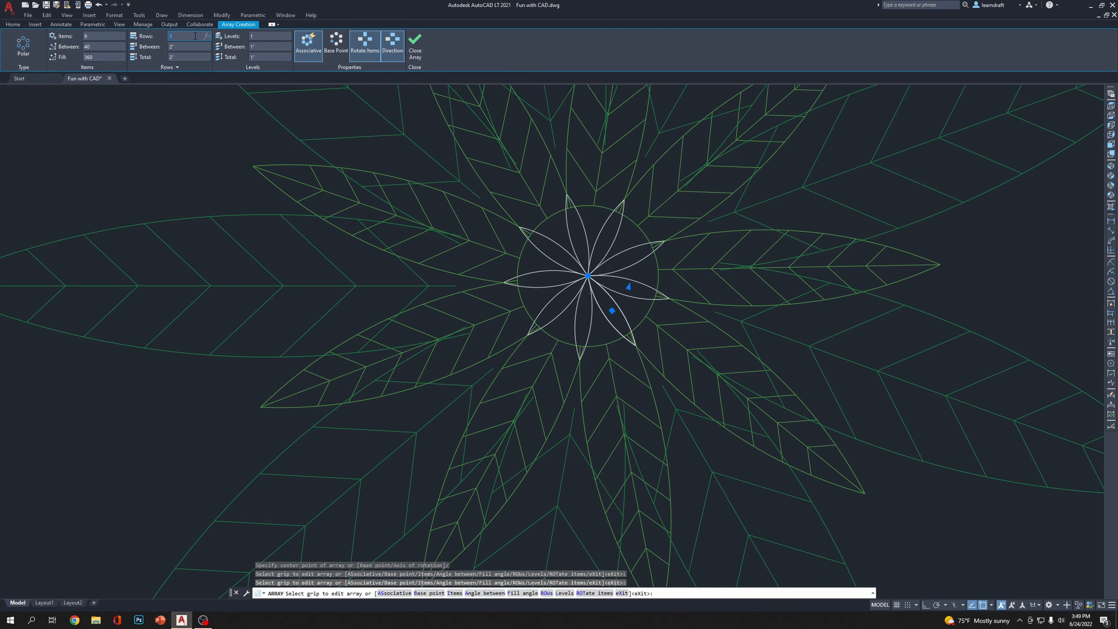
{"action": "left_click", "coordinate": [411, 40]}
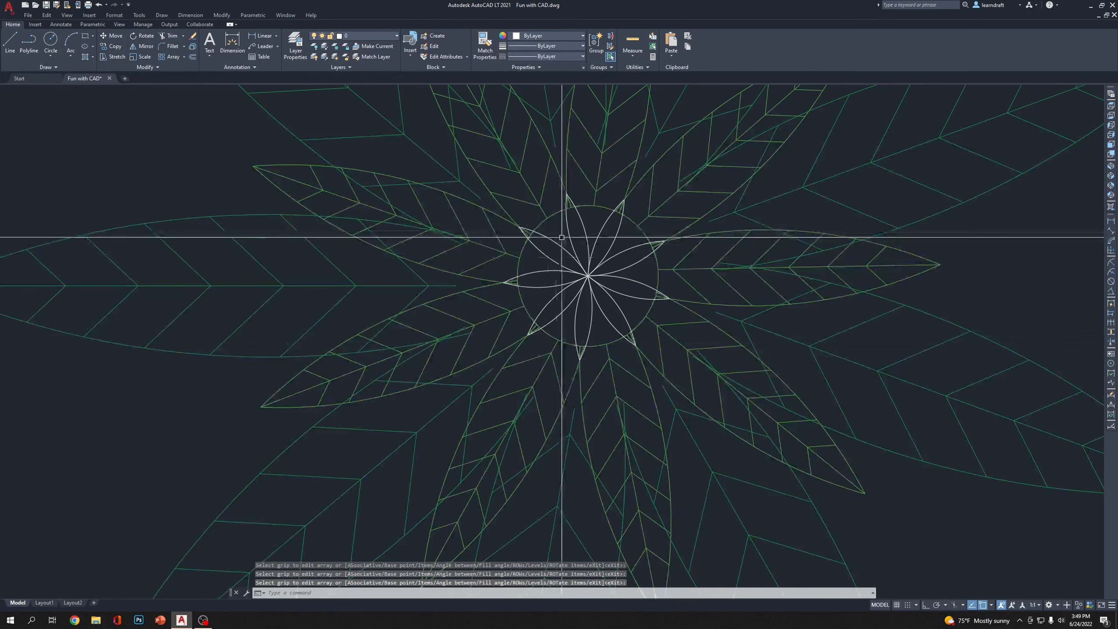
Explode the nine-petal centre array into separate arcs
{"action": "scroll", "coordinate": [562, 237], "scroll_direction": "down", "scroll_amount": 2}
{"action": "scroll", "coordinate": [612, 242], "scroll_direction": "up", "scroll_amount": 4}
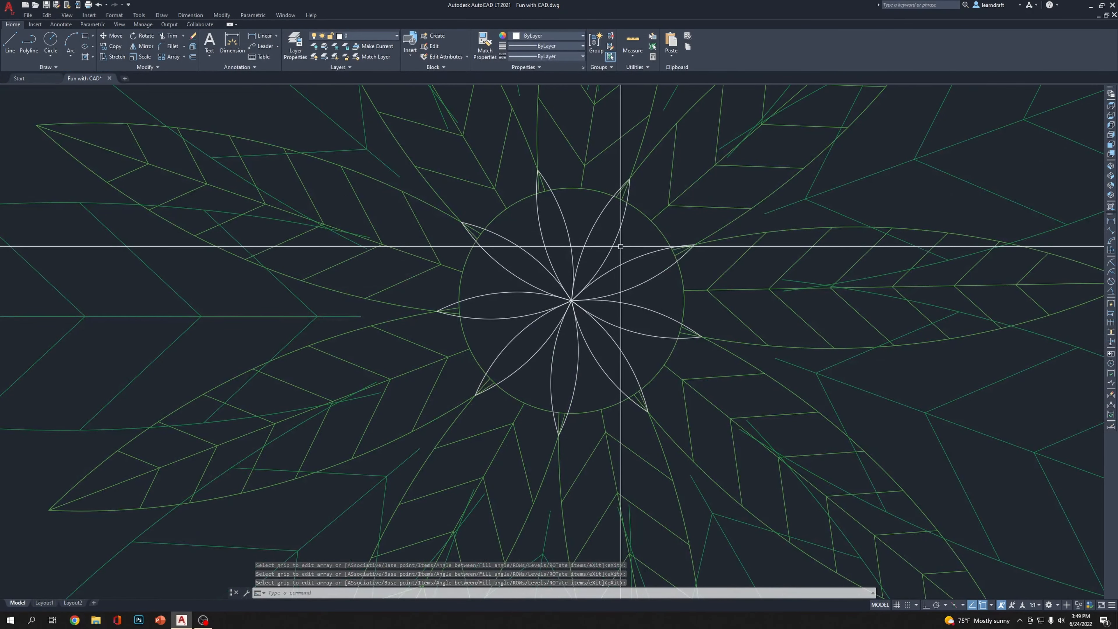
{"action": "left_click", "coordinate": [623, 246]}
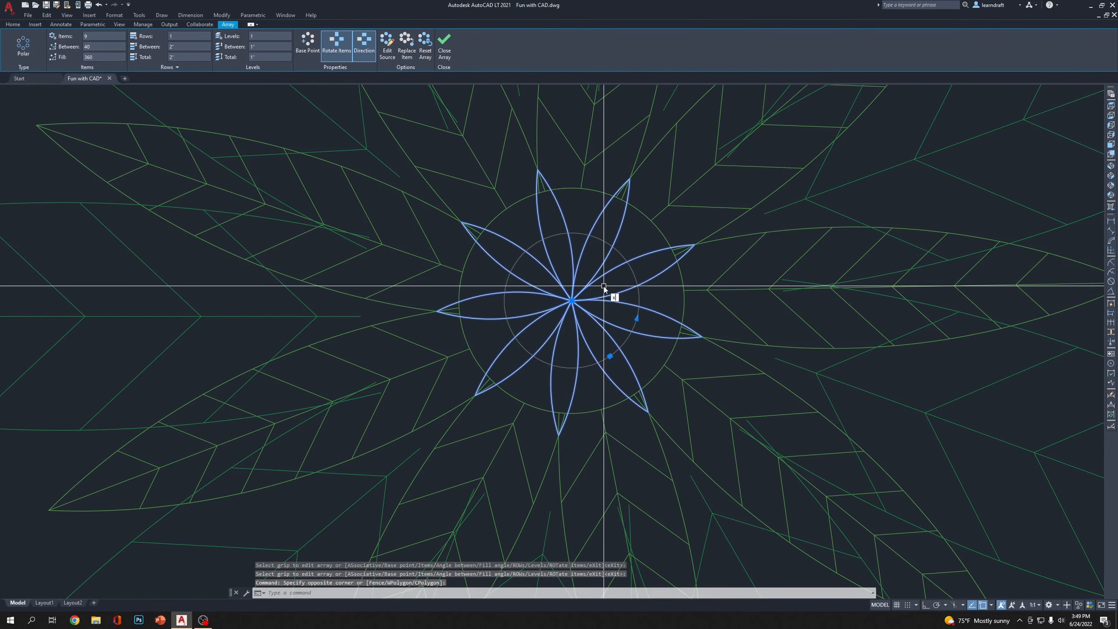
{"action": "key", "text": "Return"}
Select all the centre petal arcs and change their colour to a pale green
{"action": "left_click", "coordinate": [612, 262]}
{"action": "left_click", "coordinate": [534, 325]}
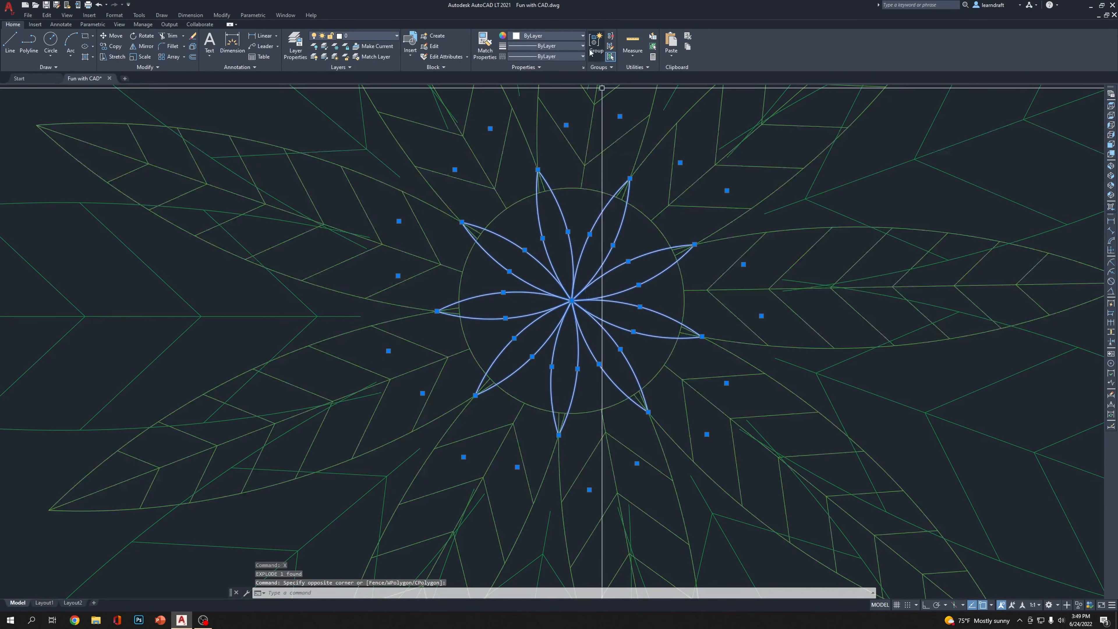
{"action": "left_click", "coordinate": [556, 37]}
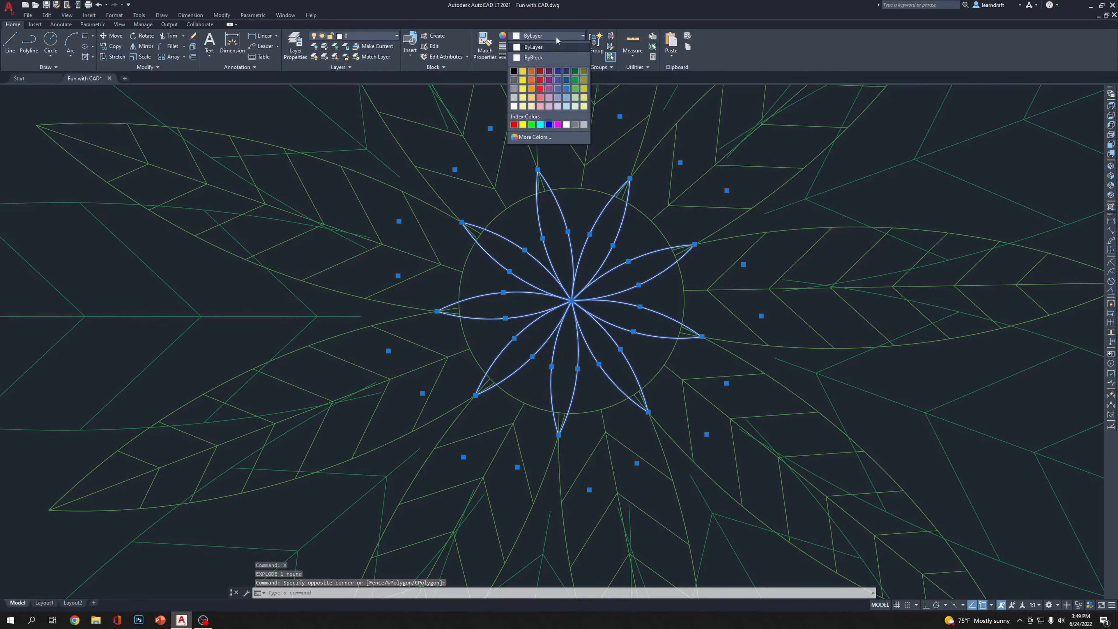
{"action": "left_click", "coordinate": [576, 101]}
{"action": "scroll", "coordinate": [474, 320], "scroll_direction": "down", "scroll_amount": 2}
{"action": "key", "text": "Escape"}
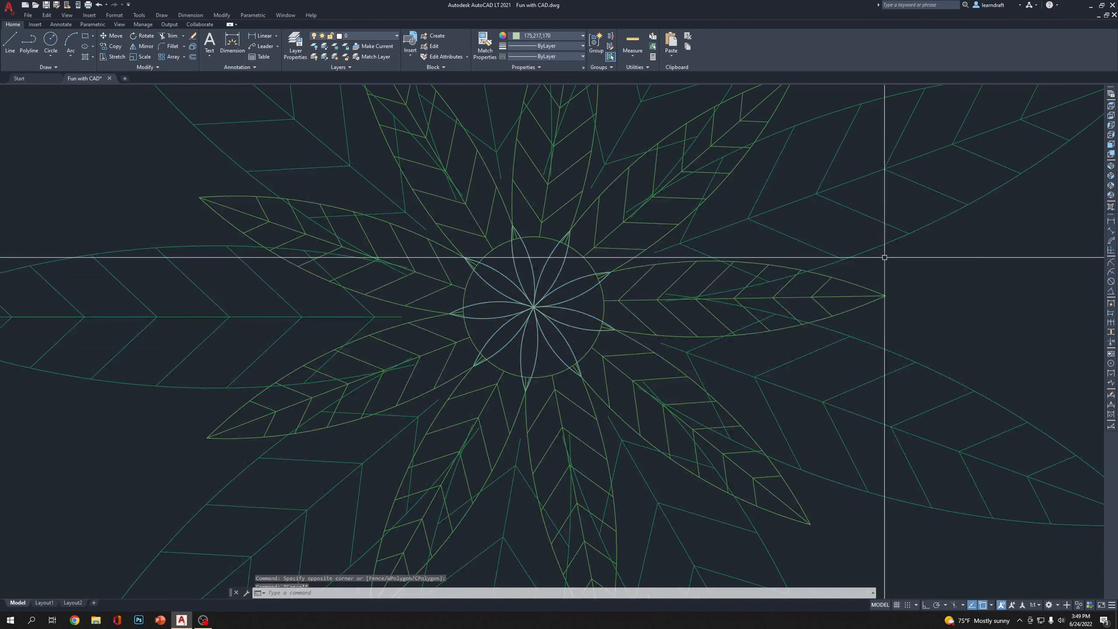
{"action": "scroll", "coordinate": [885, 257], "scroll_direction": "down", "scroll_amount": 10}
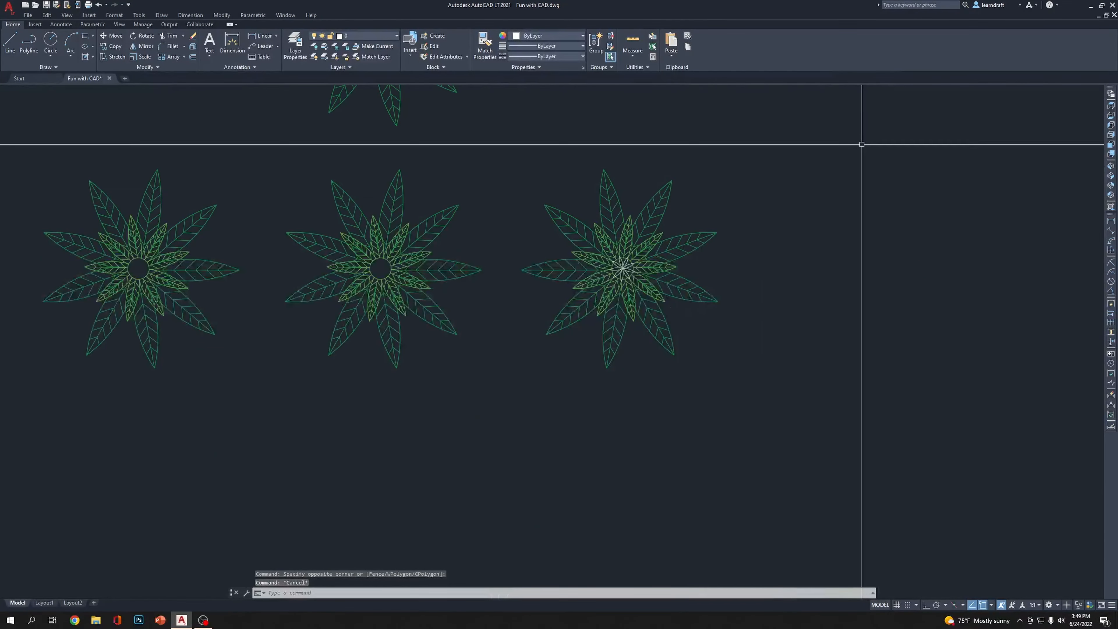
{"action": "scroll", "coordinate": [645, 270], "scroll_direction": "up", "scroll_amount": 6}
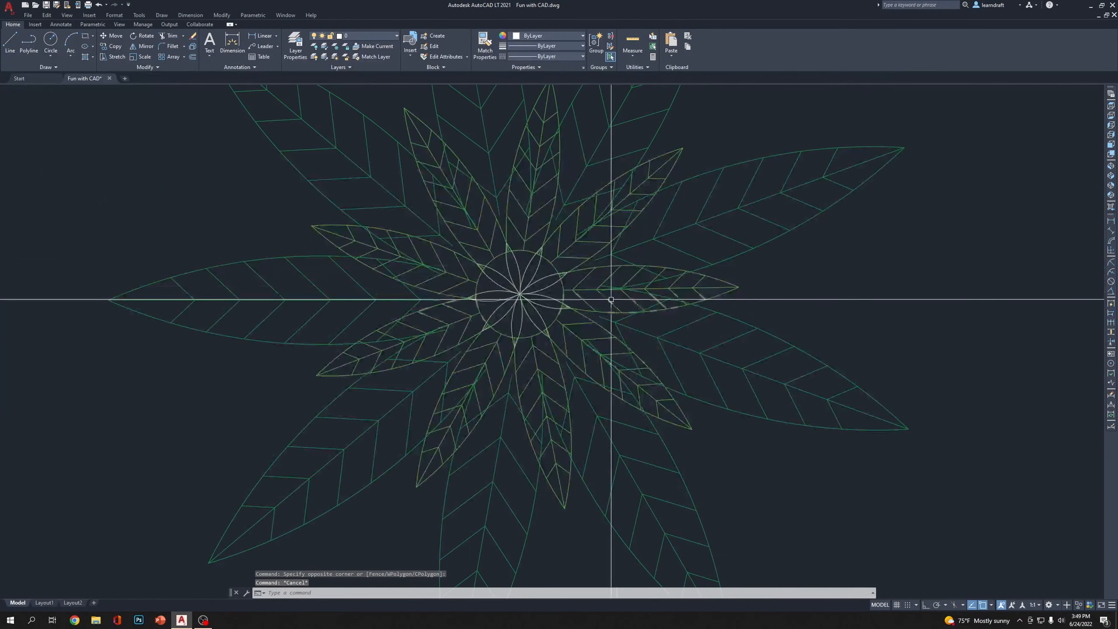
{"action": "left_click", "coordinate": [549, 264]}
{"action": "scroll", "coordinate": [599, 262], "scroll_direction": "down", "scroll_amount": 6}
{"action": "key", "text": "Escape"}
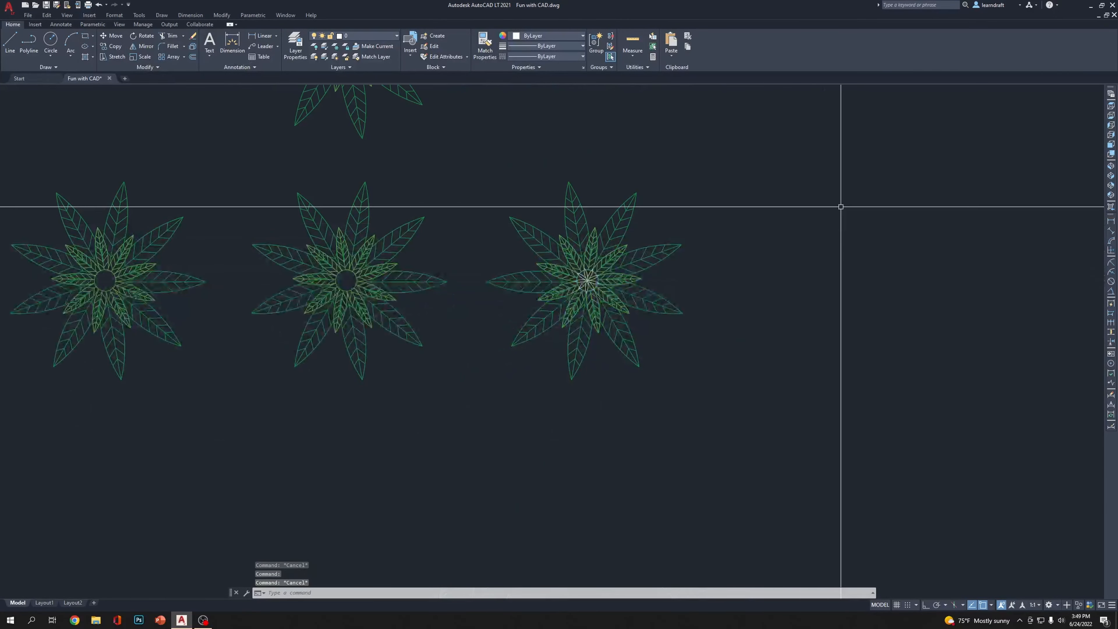
Open the small flower block definition for editing
{"action": "scroll", "coordinate": [590, 282], "scroll_direction": "up", "scroll_amount": 8}
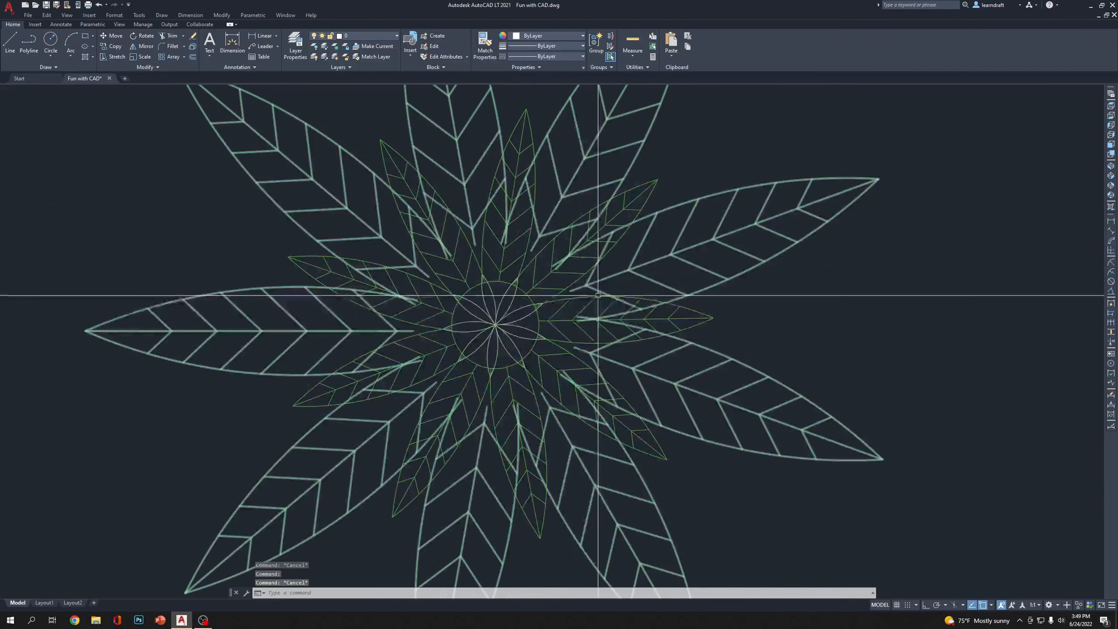
{"action": "double_click", "coordinate": [532, 288]}
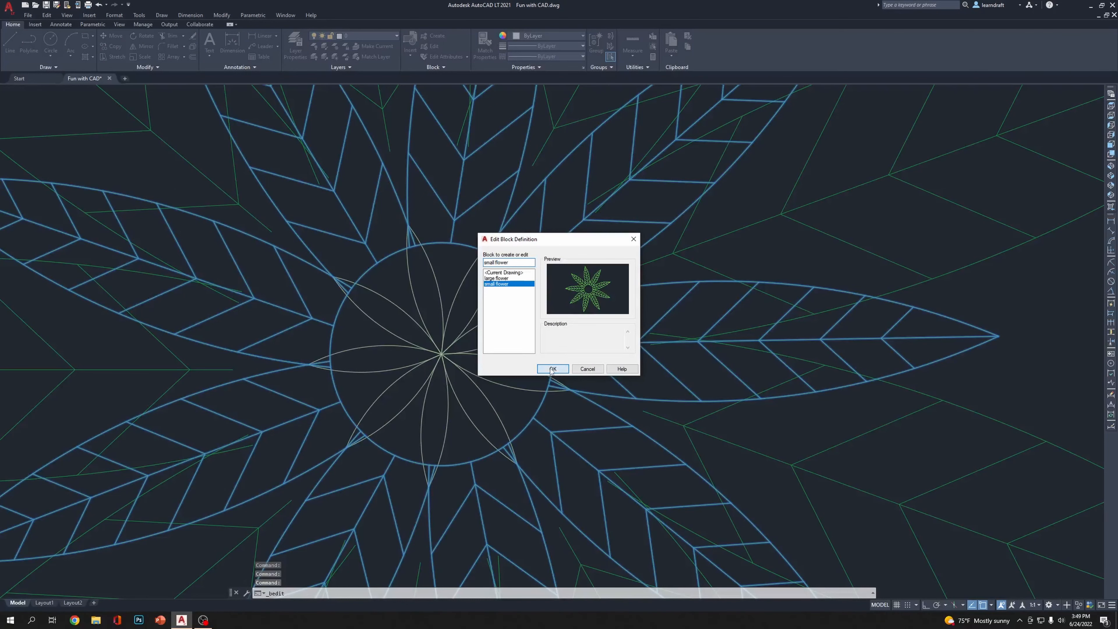
{"action": "left_click", "coordinate": [552, 369]}
{"action": "scroll", "coordinate": [544, 342], "scroll_direction": "down", "scroll_amount": 2}
{"action": "key", "text": "ctrl+a"}
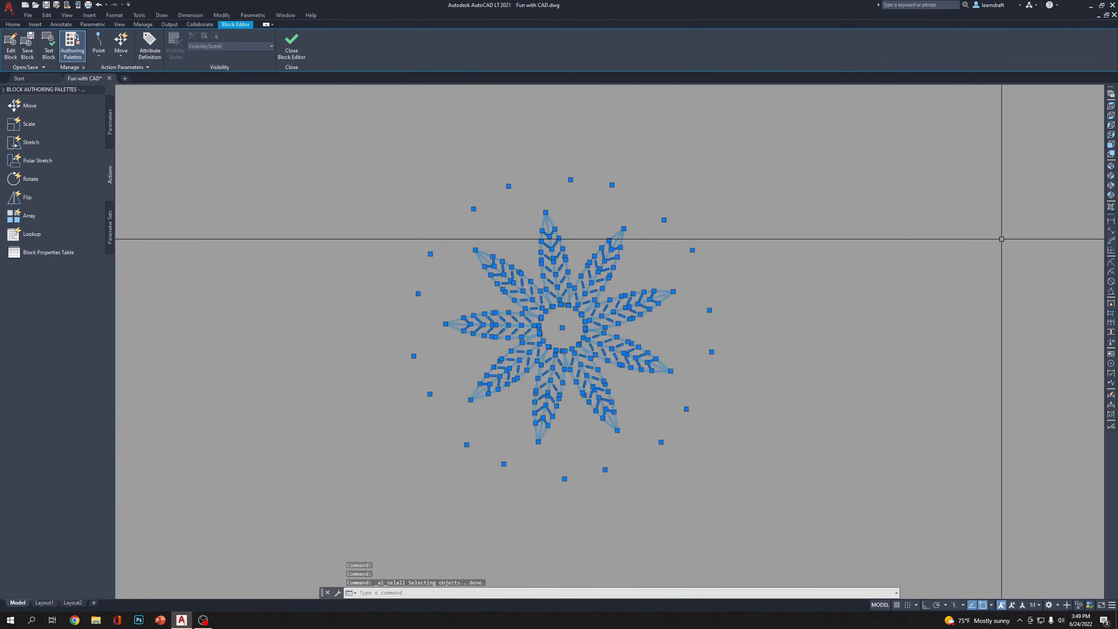
{"action": "scroll", "coordinate": [781, 314], "scroll_direction": "up", "scroll_amount": 5}
{"action": "key", "text": "Escape"}
{"action": "scroll", "coordinate": [634, 284], "scroll_direction": "up", "scroll_amount": 3}
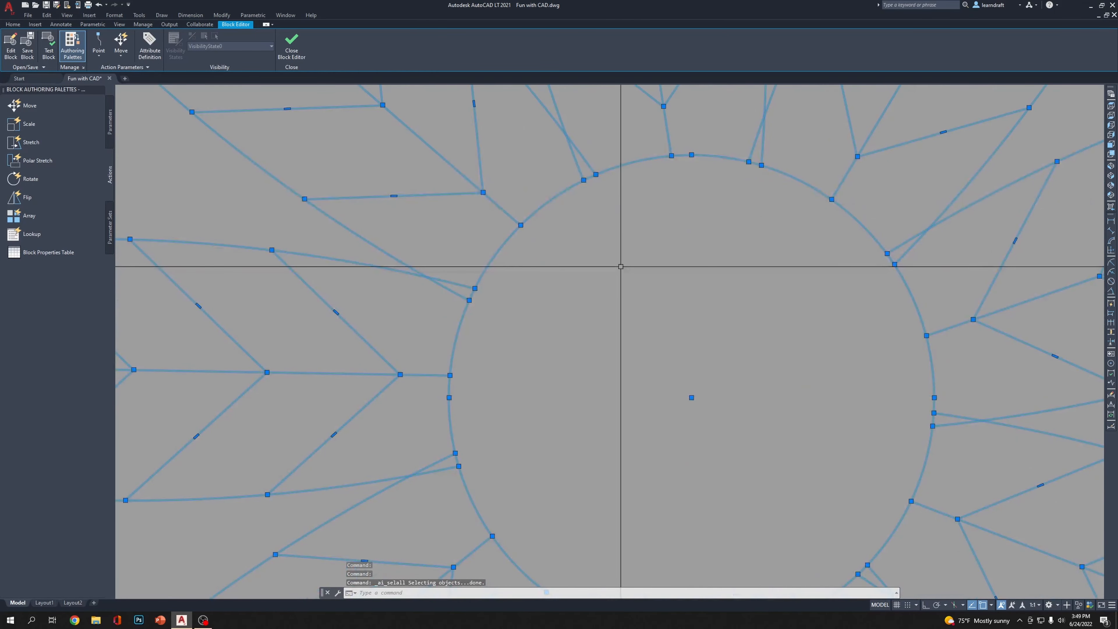
Delete the centre circle from the small flower block and save the changes to the block
{"action": "left_click", "coordinate": [552, 201]}
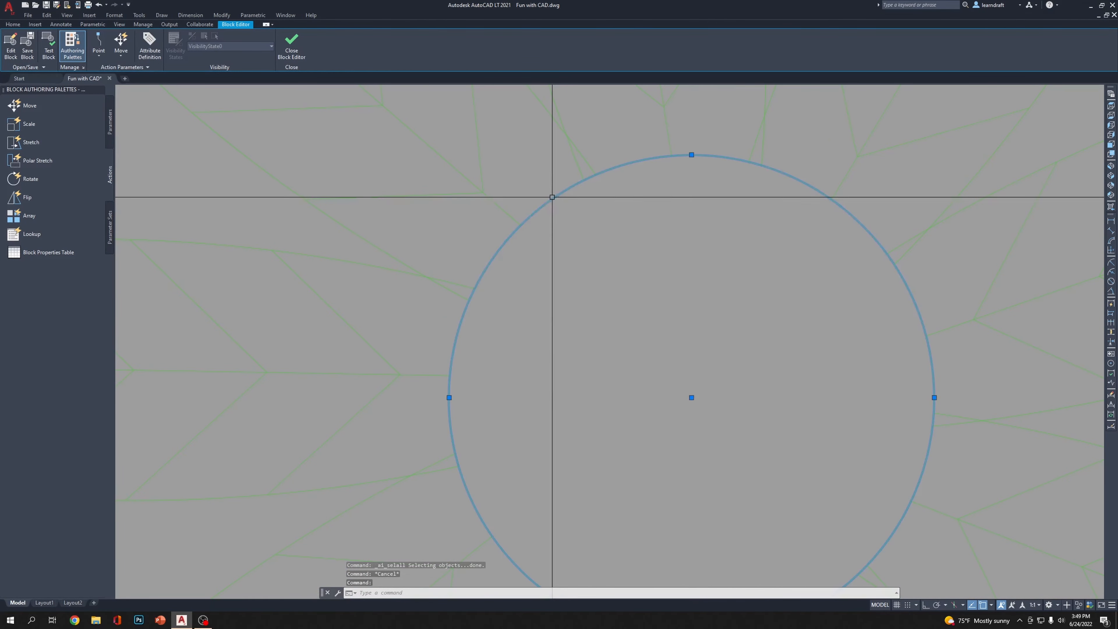
{"action": "key", "text": "Delete"}
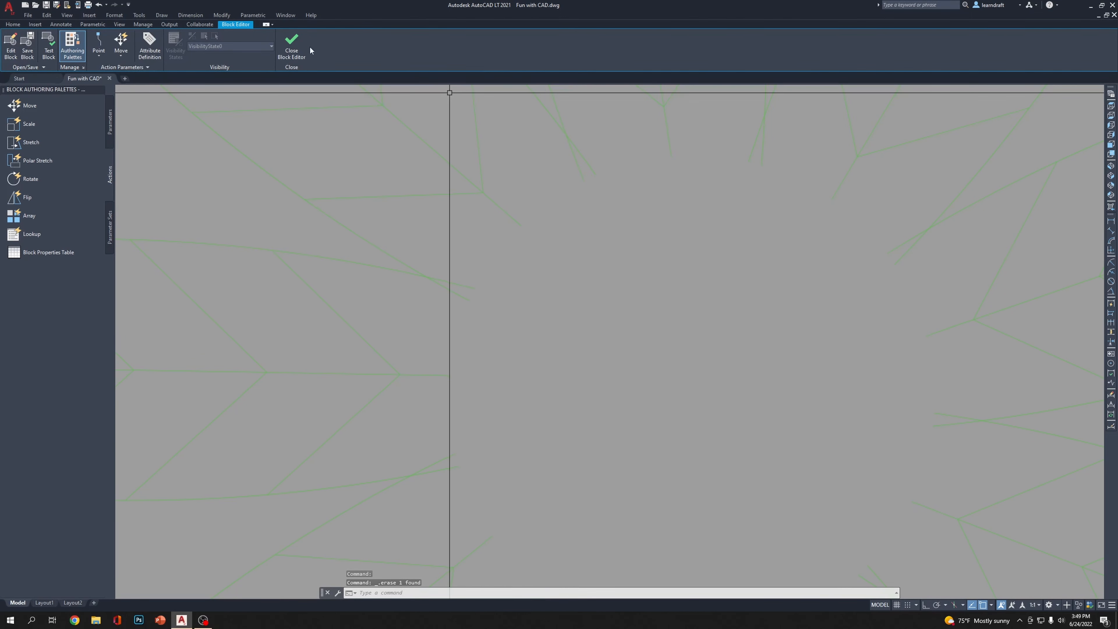
{"action": "left_click", "coordinate": [291, 44]}
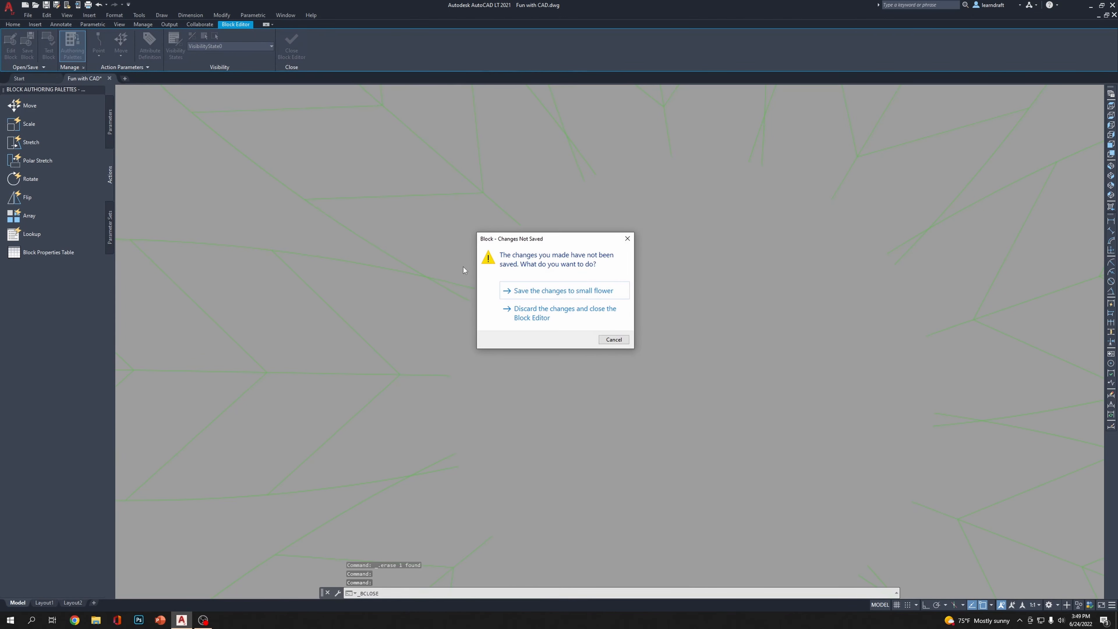
{"action": "left_click", "coordinate": [541, 289]}
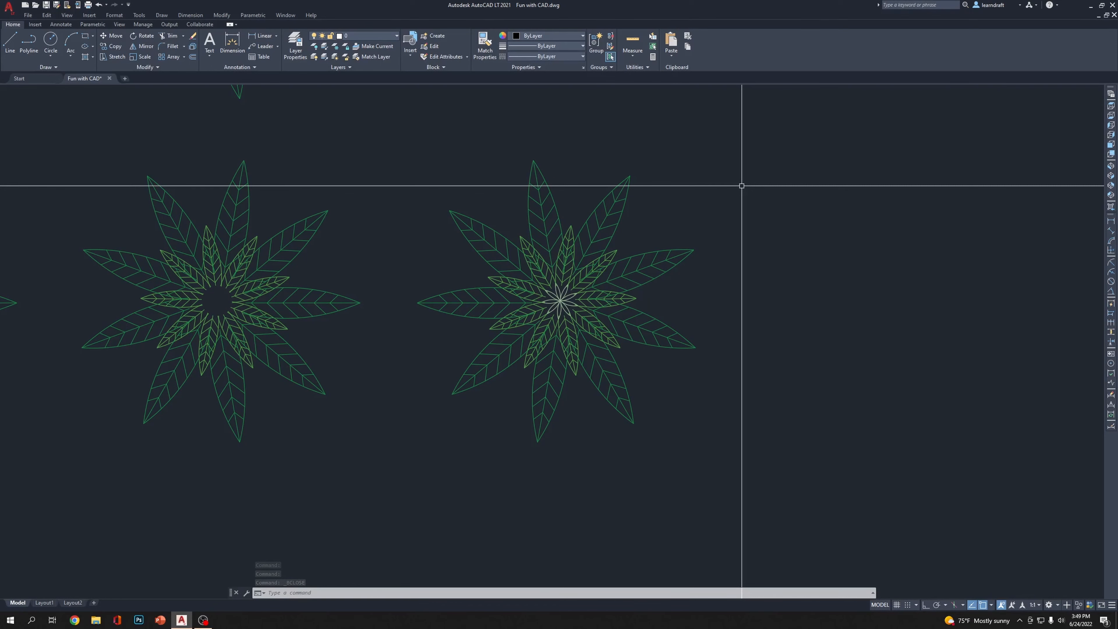
Delete the three flower copies that lack the centre petals
{"action": "scroll", "coordinate": [749, 216], "scroll_direction": "down", "scroll_amount": 5}
{"action": "left_click", "coordinate": [613, 208]}
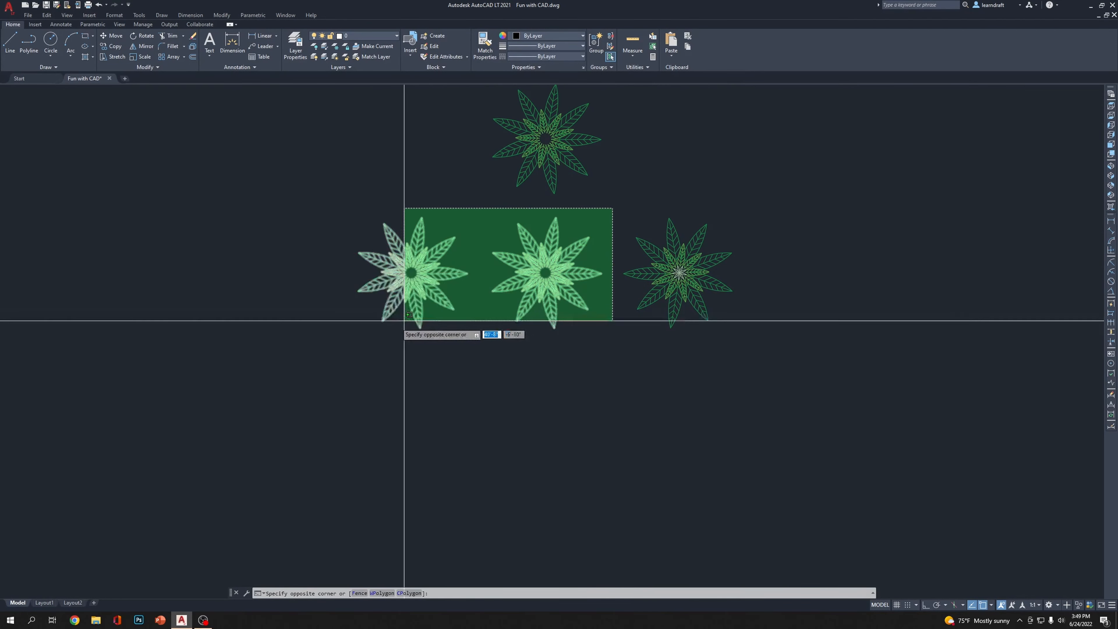
{"action": "left_click", "coordinate": [404, 321]}
{"action": "middle_click_drag", "start_coordinate": [399, 295], "coordinate": [395, 345]}
{"action": "left_click", "coordinate": [586, 175]}
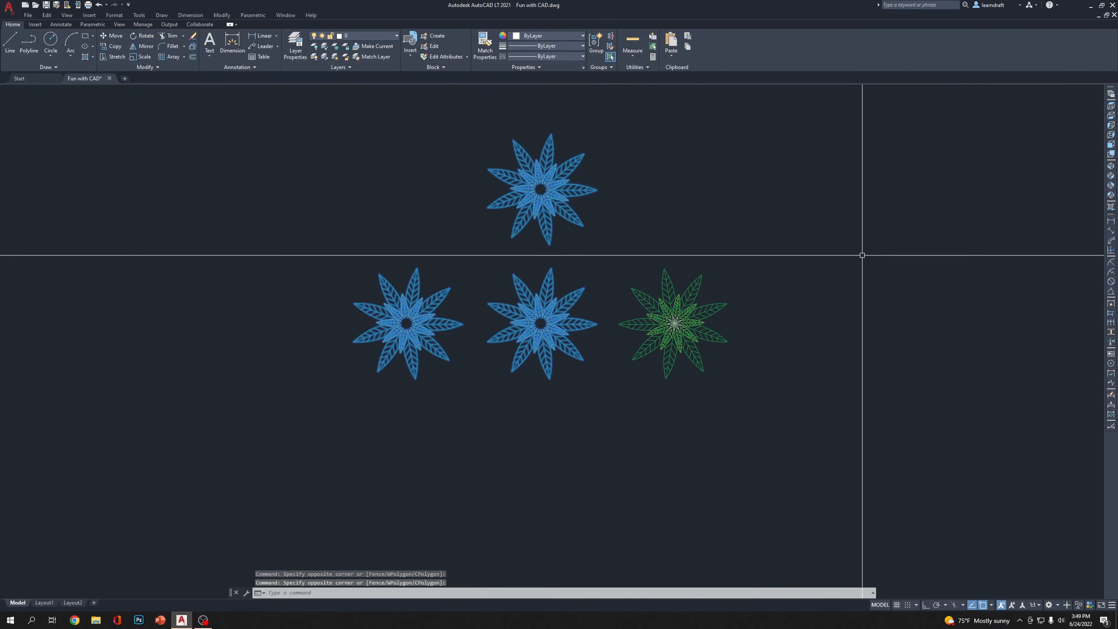
{"action": "key", "text": "Delete"}
Copy the completed flower horizontally to the left at distances of 24 and 48 inches
{"action": "left_click", "coordinate": [738, 247]}
{"action": "left_click", "coordinate": [585, 438]}
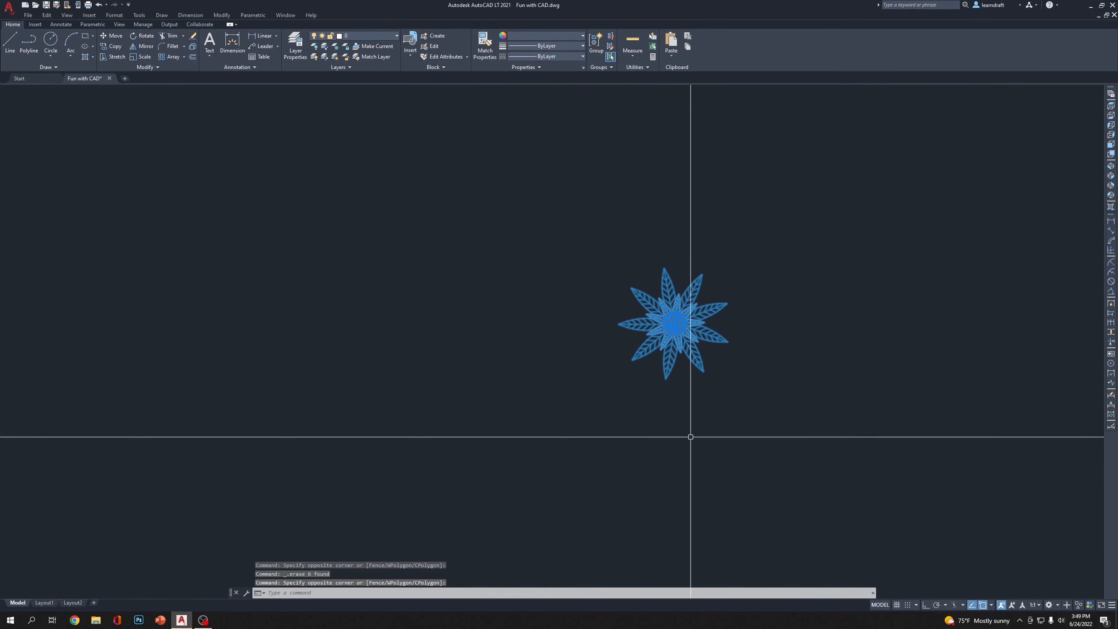
{"action": "type", "text": "o"}
{"action": "key", "text": "Return"}
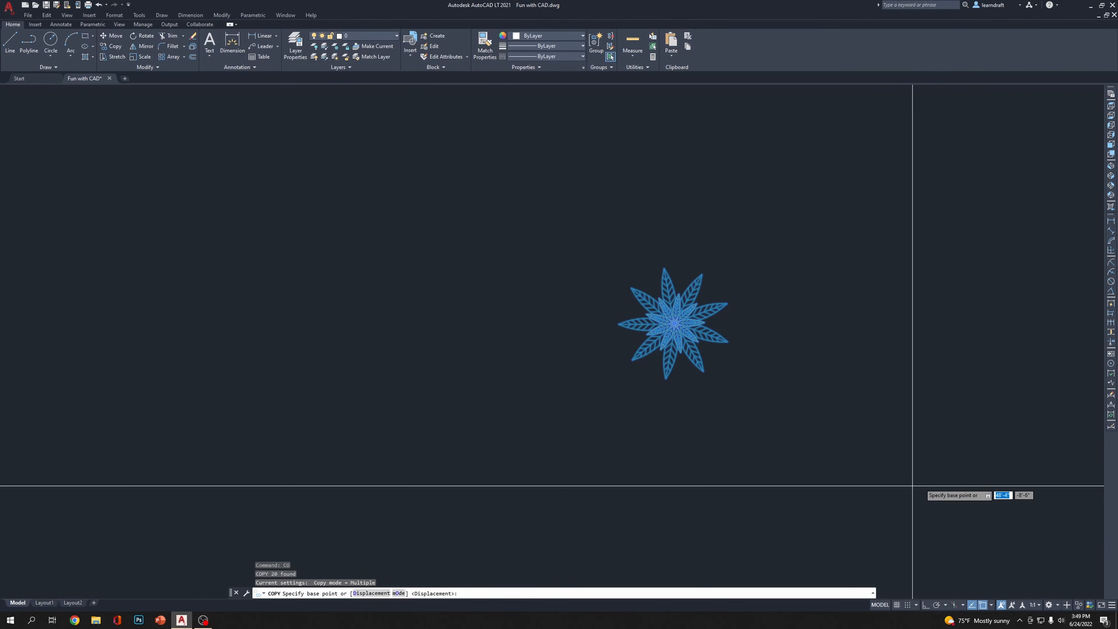
{"action": "left_click", "coordinate": [964, 477]}
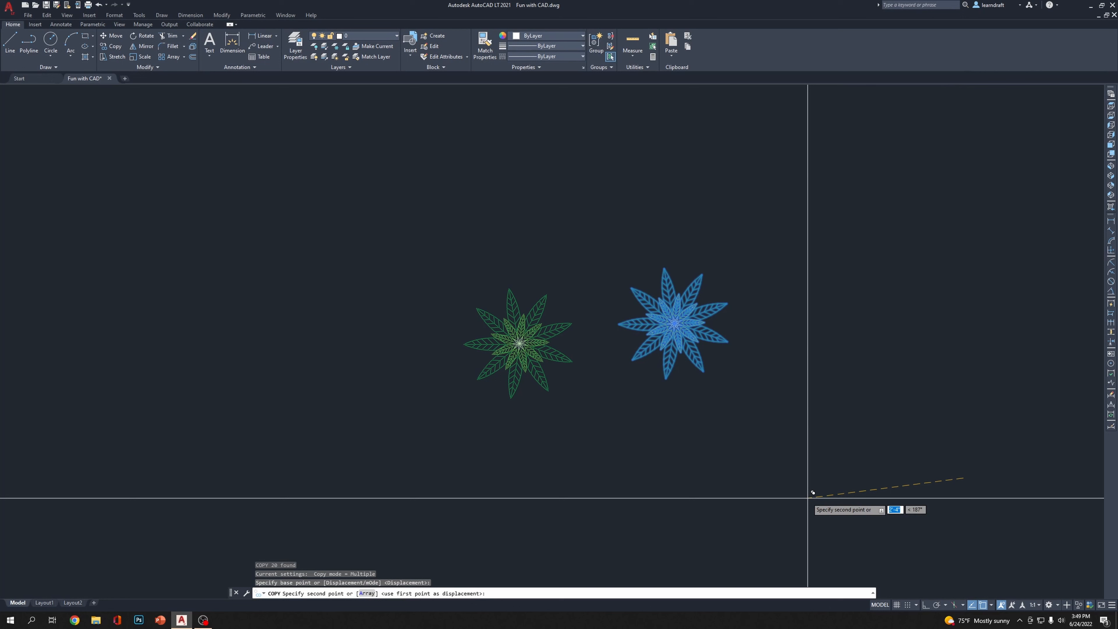
{"action": "key", "text": "F8"}
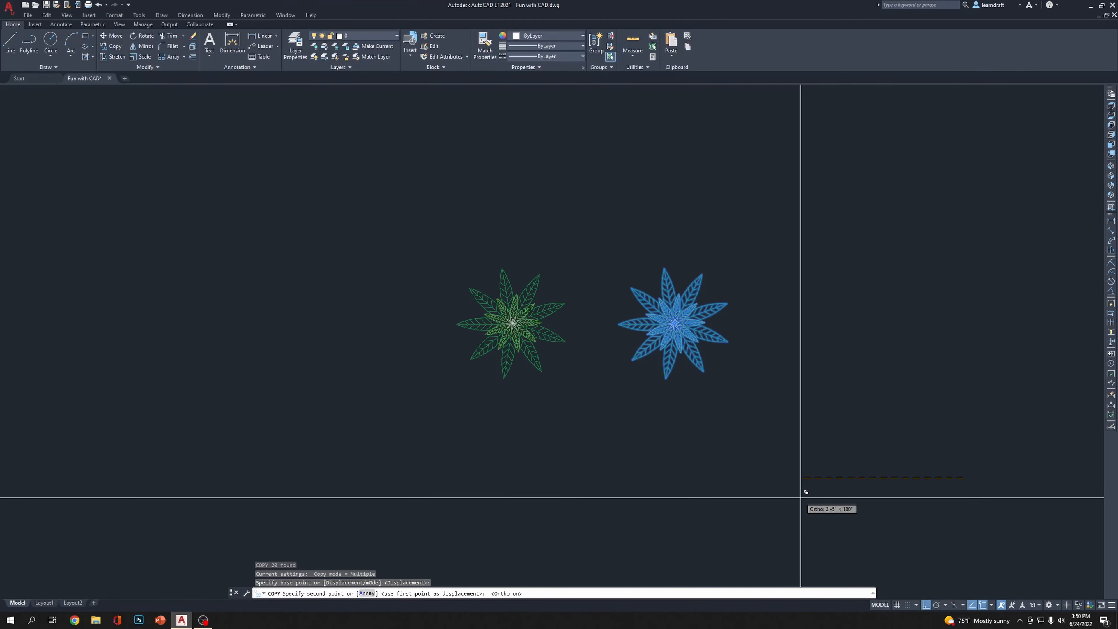
{"action": "key", "text": "Return"}
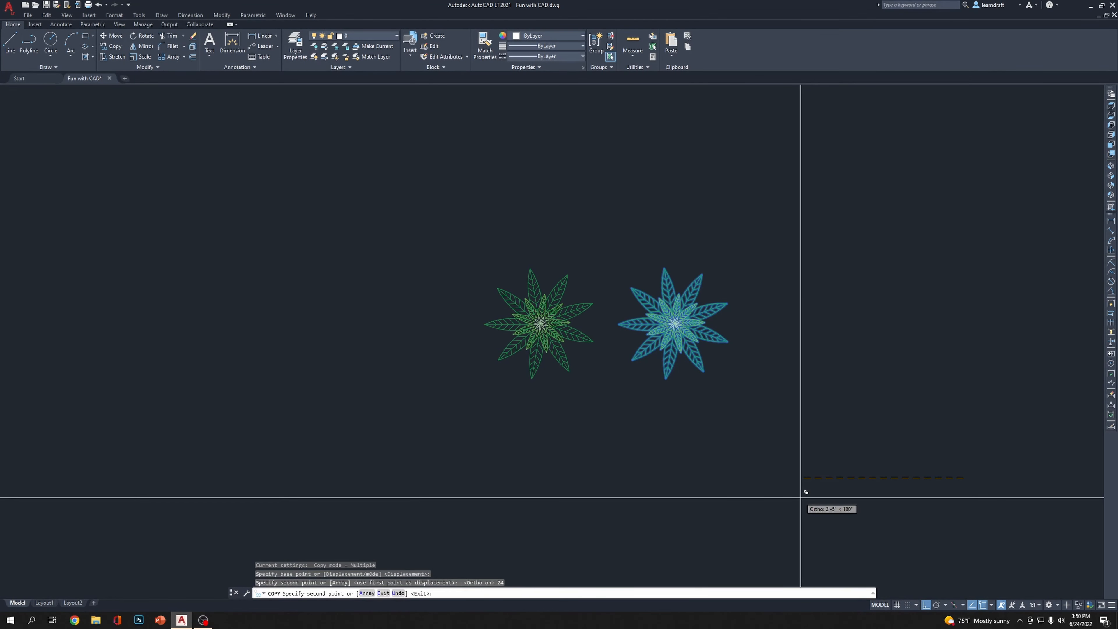
{"action": "key", "text": "Return"}
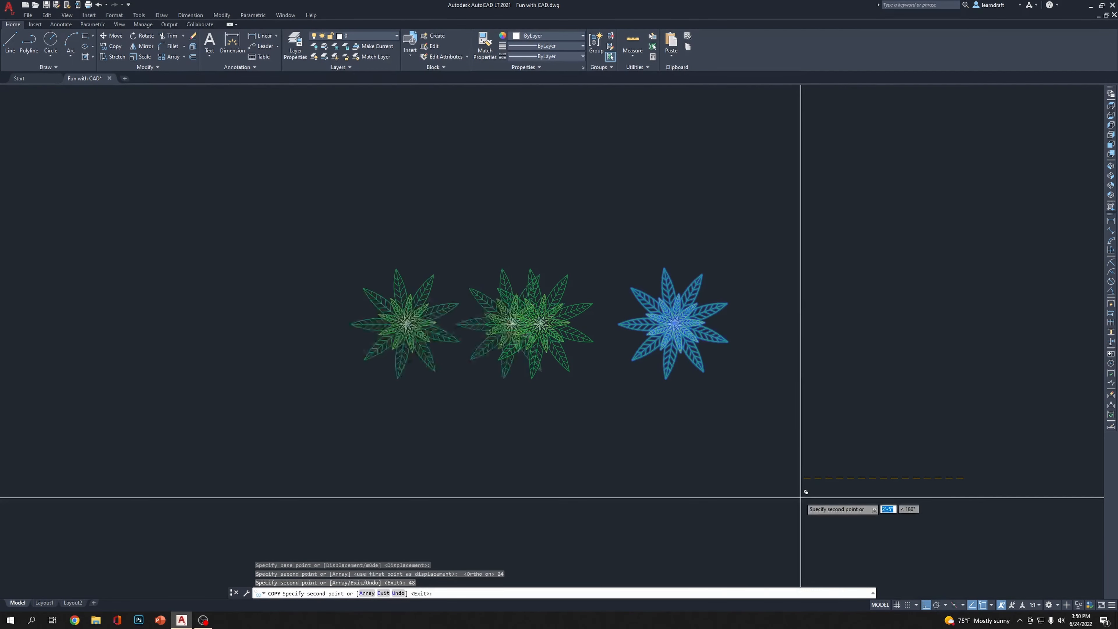
{"action": "key", "text": "Escape"}
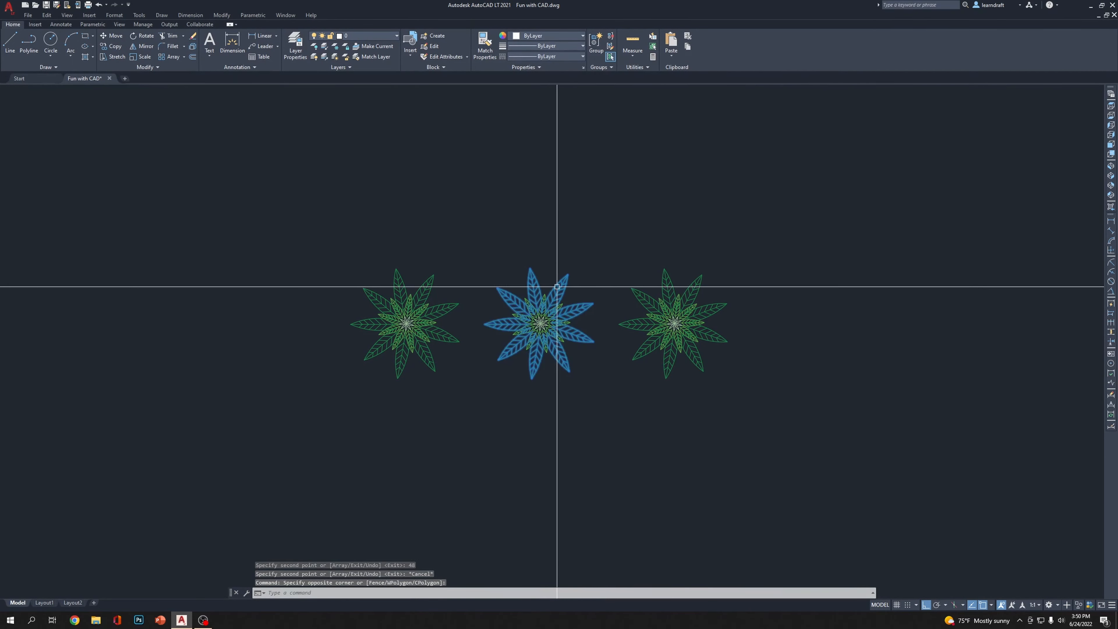
{"action": "left_click", "coordinate": [714, 437]}
{"action": "scroll", "coordinate": [527, 326], "scroll_direction": "up", "scroll_amount": 2}
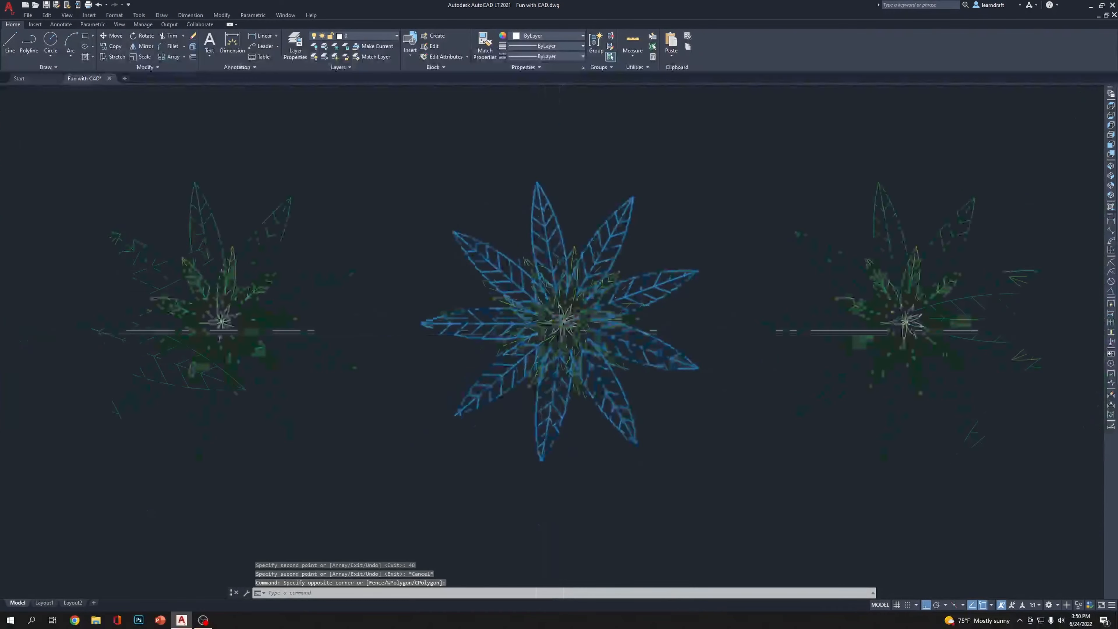
{"action": "scroll", "coordinate": [534, 334], "scroll_direction": "down", "scroll_amount": 2}
{"action": "left_click", "coordinate": [599, 254]}
{"action": "left_click", "coordinate": [482, 414]}
{"action": "key", "text": "Escape"}
{"action": "key", "text": "Escape"}
Copy the whole middle flower 24 inches straight up
{"action": "left_click", "coordinate": [587, 242]}
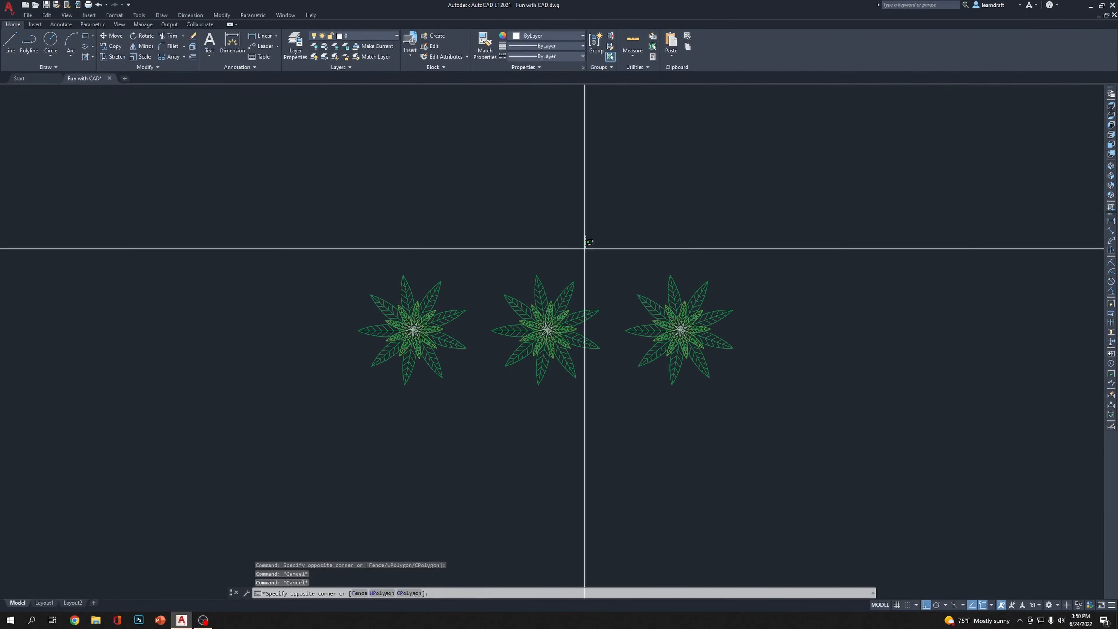
{"action": "left_click", "coordinate": [484, 410]}
{"action": "type", "text": "co"}
{"action": "key", "text": "Return"}
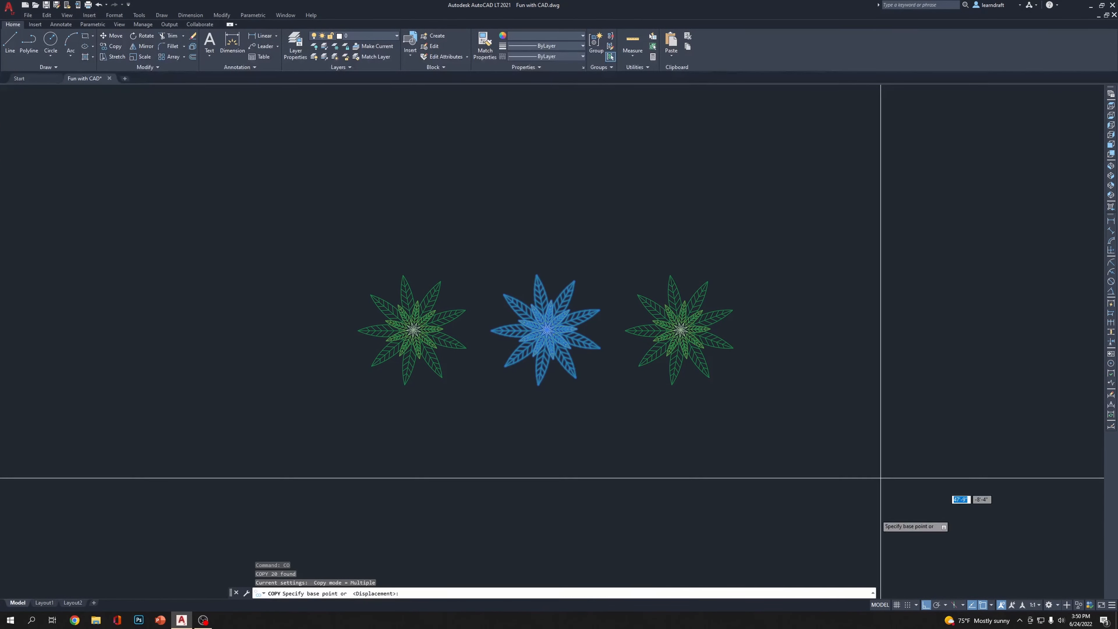
{"action": "left_click", "coordinate": [875, 511]}
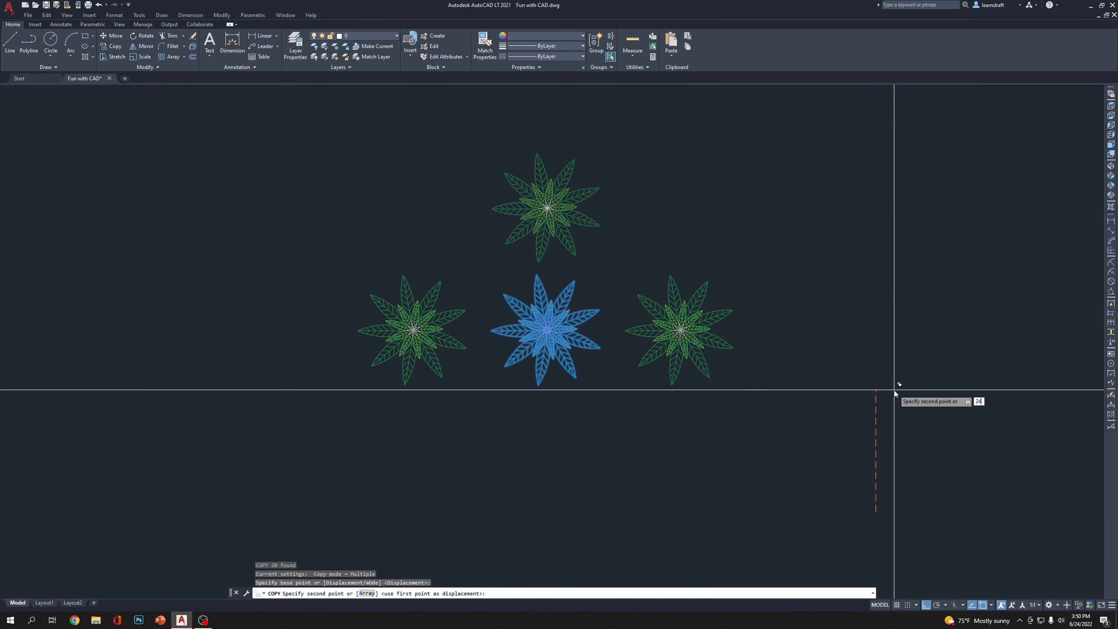
{"action": "key", "text": "Return"}
{"action": "key", "text": "Escape"}
{"action": "key", "text": "Escape"}
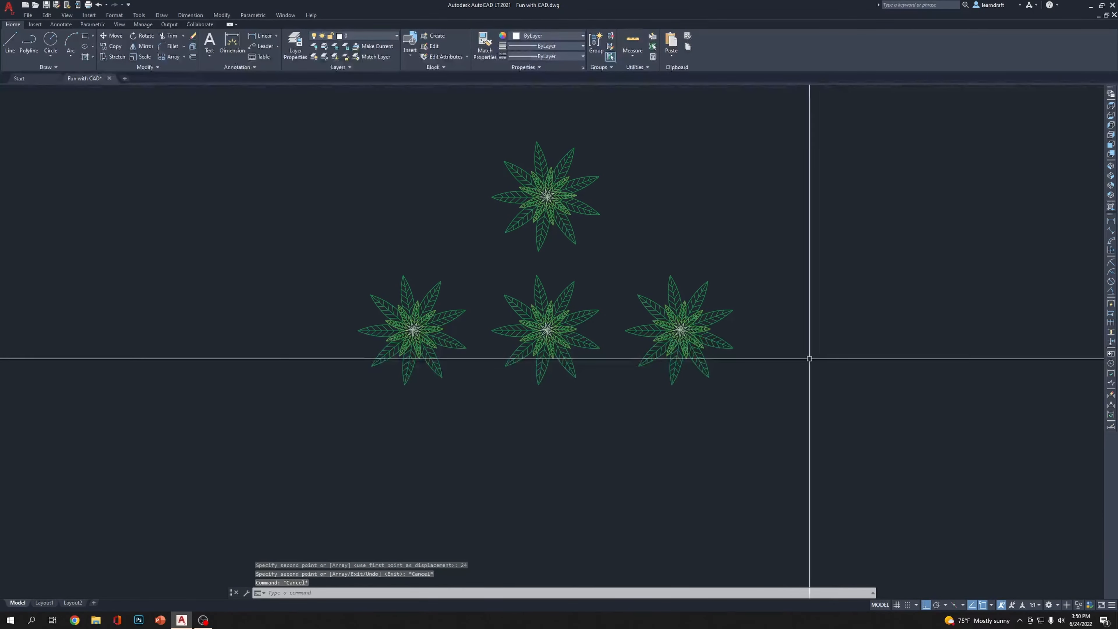
Draw a 6-foot vertical line straight down from the centre of the top flower
{"action": "middle_click_drag", "start_coordinate": [821, 359], "coordinate": [773, 371]}
{"action": "scroll", "coordinate": [679, 287], "scroll_direction": "down", "scroll_amount": 1}
{"action": "mouse_move", "coordinate": [629, 182]}
{"action": "middle_mouse_down"}
{"action": "mouse_move", "coordinate": [629, 214]}
{"action": "mouse_move", "coordinate": [644, 160]}
{"action": "middle_mouse_up"}
{"action": "middle_click_drag", "start_coordinate": [655, 442], "coordinate": [668, 415]}
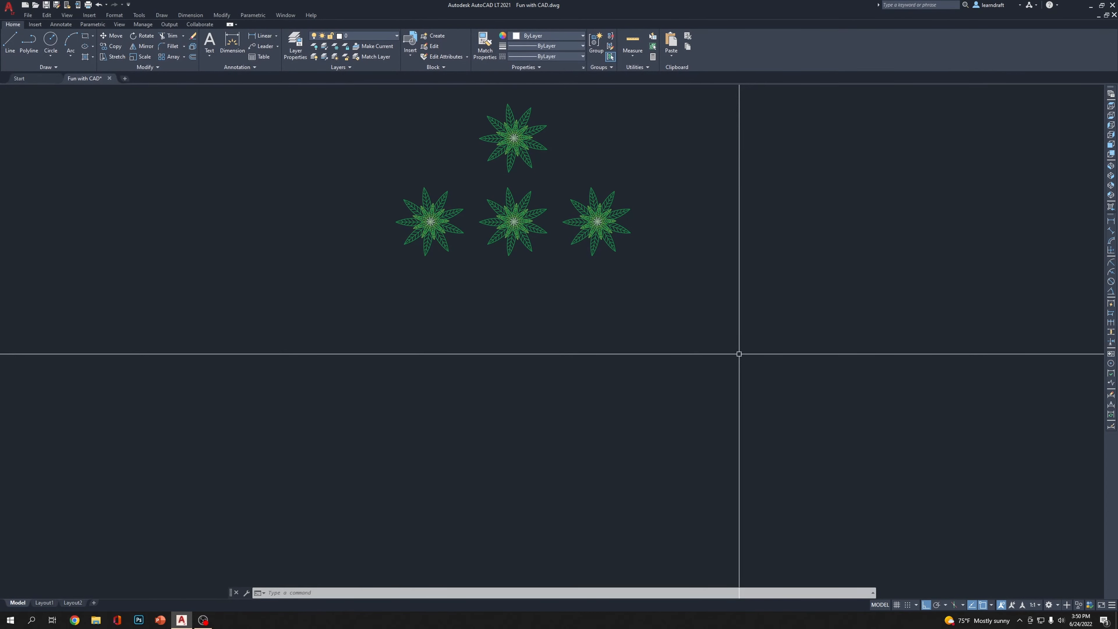
{"action": "type", "text": "l"}
{"action": "key", "text": "Return"}
{"action": "scroll", "coordinate": [528, 185], "scroll_direction": "up", "scroll_amount": 4}
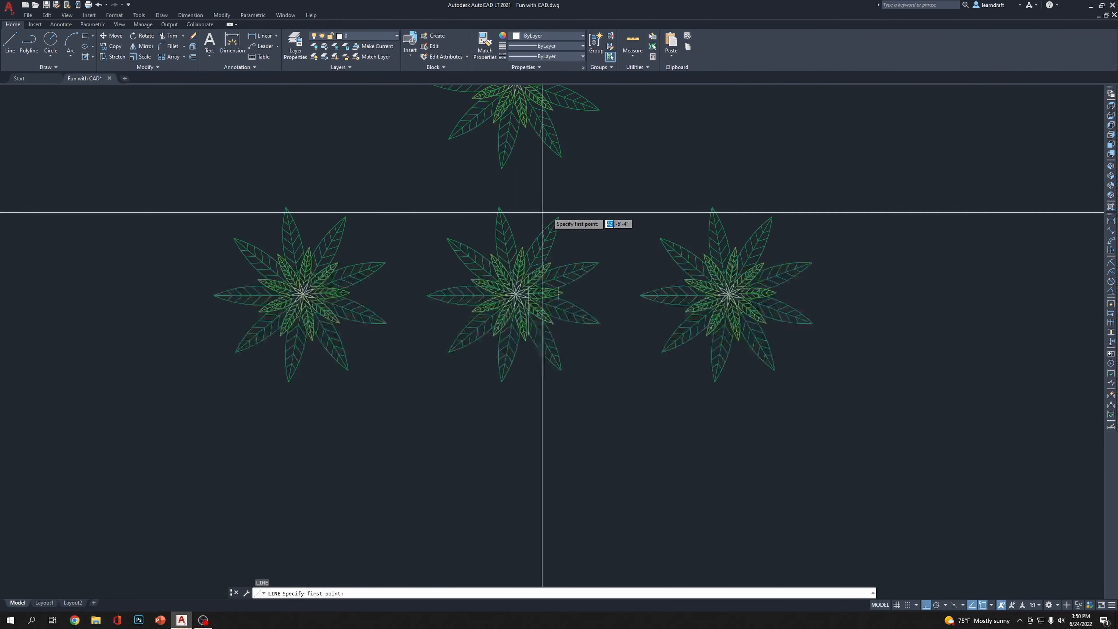
{"action": "middle_click_drag", "start_coordinate": [545, 220], "coordinate": [576, 335]}
{"action": "scroll", "coordinate": [549, 212], "scroll_direction": "up", "scroll_amount": 5}
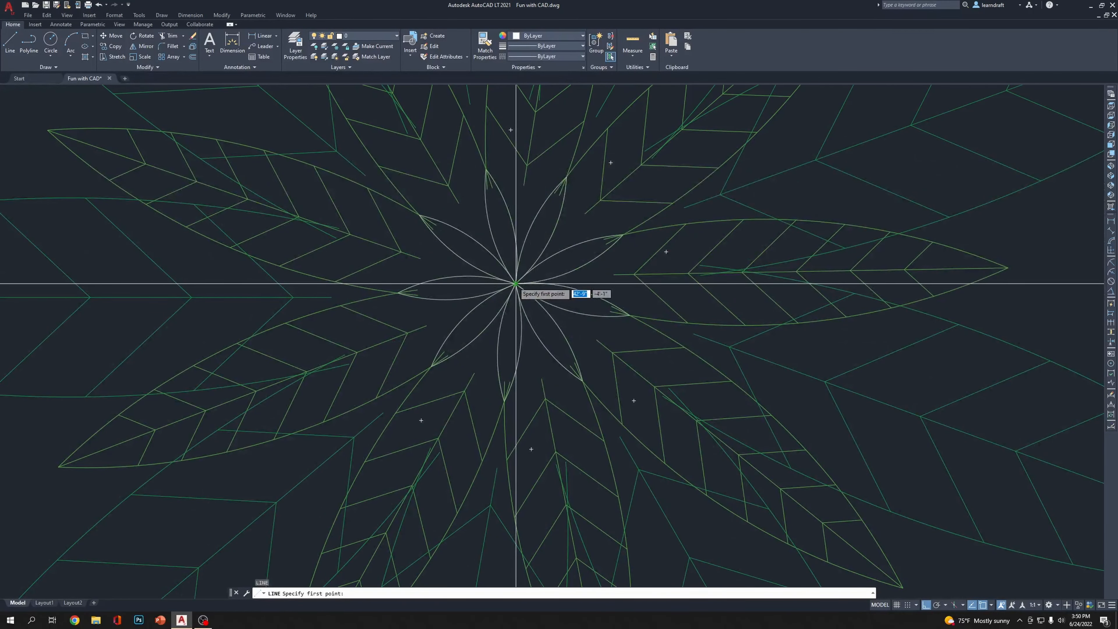
{"action": "left_click", "coordinate": [517, 275]}
{"action": "scroll", "coordinate": [528, 286], "scroll_direction": "down", "scroll_amount": 6}
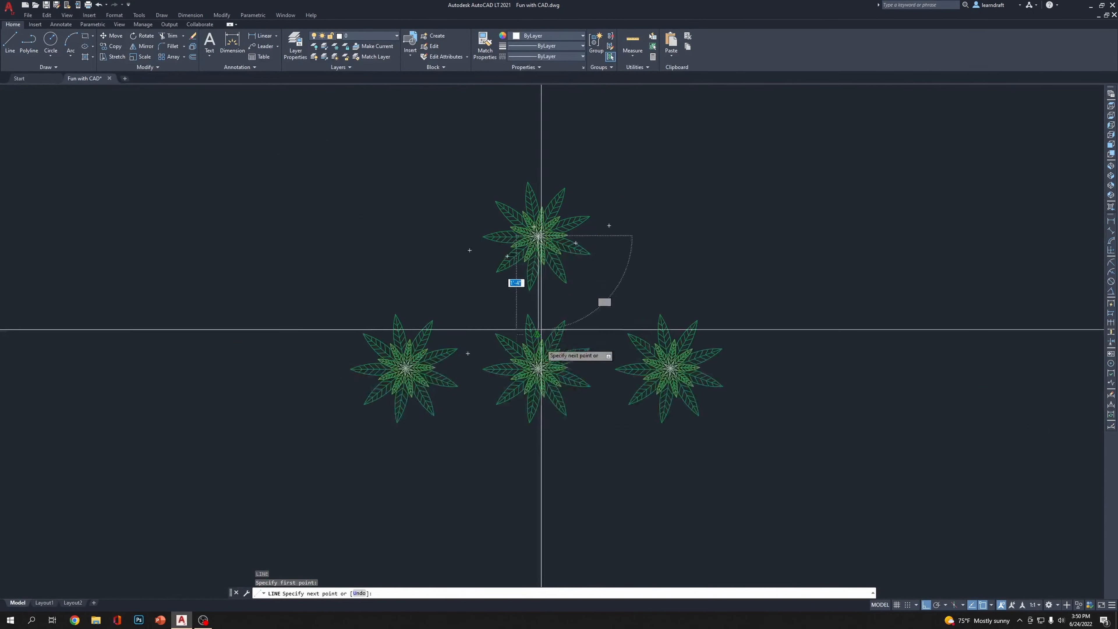
{"action": "scroll", "coordinate": [570, 435], "scroll_direction": "down", "scroll_amount": 4}
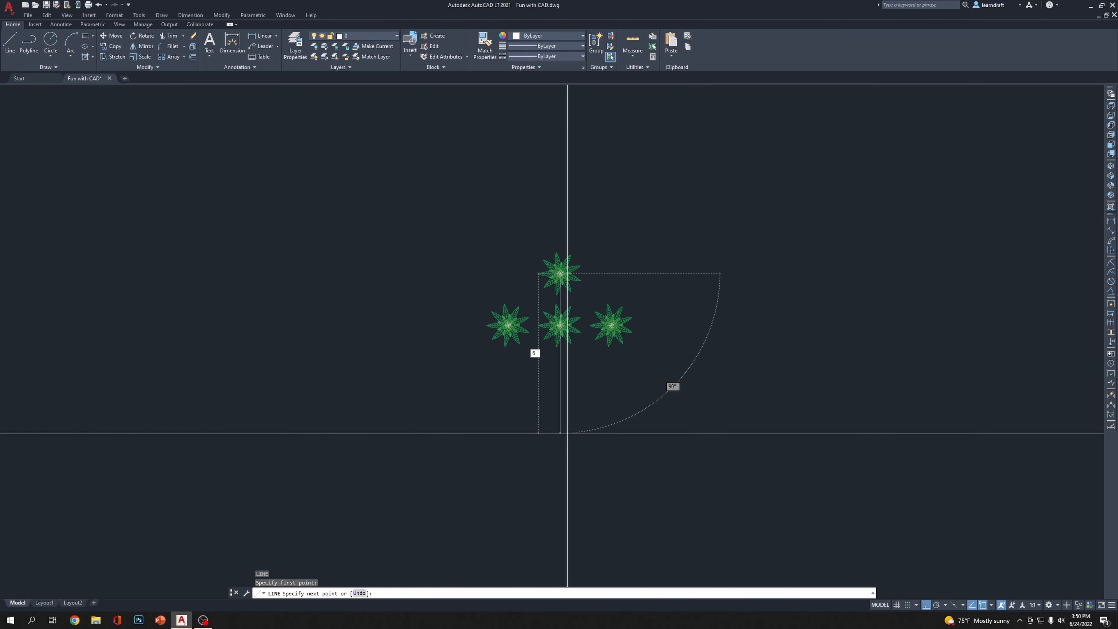
{"action": "key", "text": "Return"}
{"action": "scroll", "coordinate": [601, 387], "scroll_direction": "up", "scroll_amount": 2}
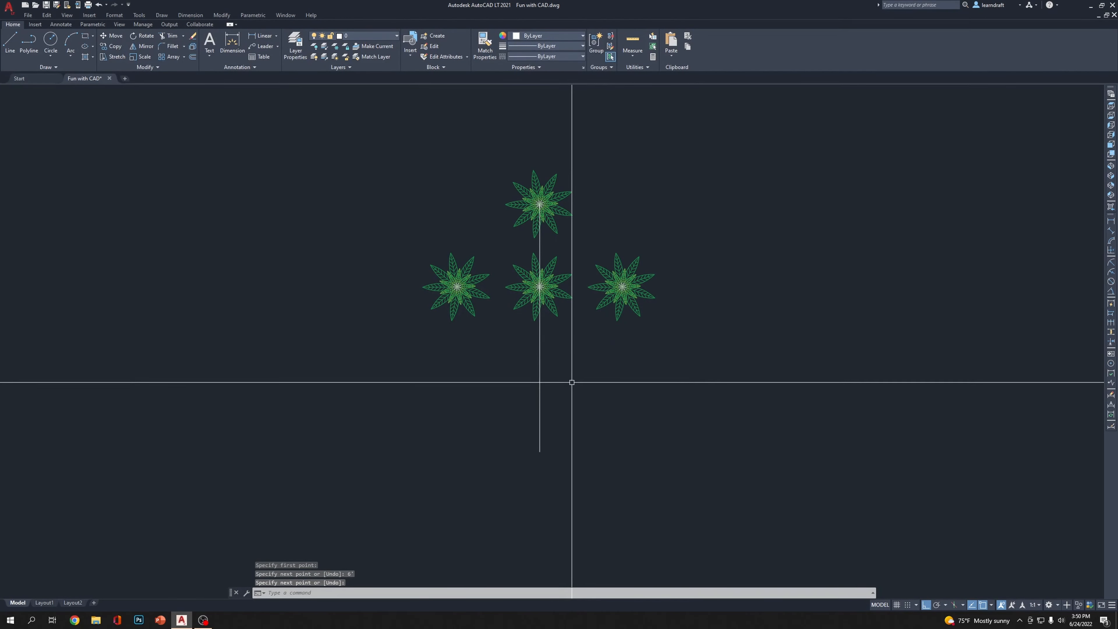
Draw a 24-inch horizontal line just below the lower end of the vertical line
{"action": "middle_click_drag", "start_coordinate": [522, 475], "coordinate": [516, 428]}
{"action": "scroll", "coordinate": [509, 421], "scroll_direction": "up", "scroll_amount": 2}
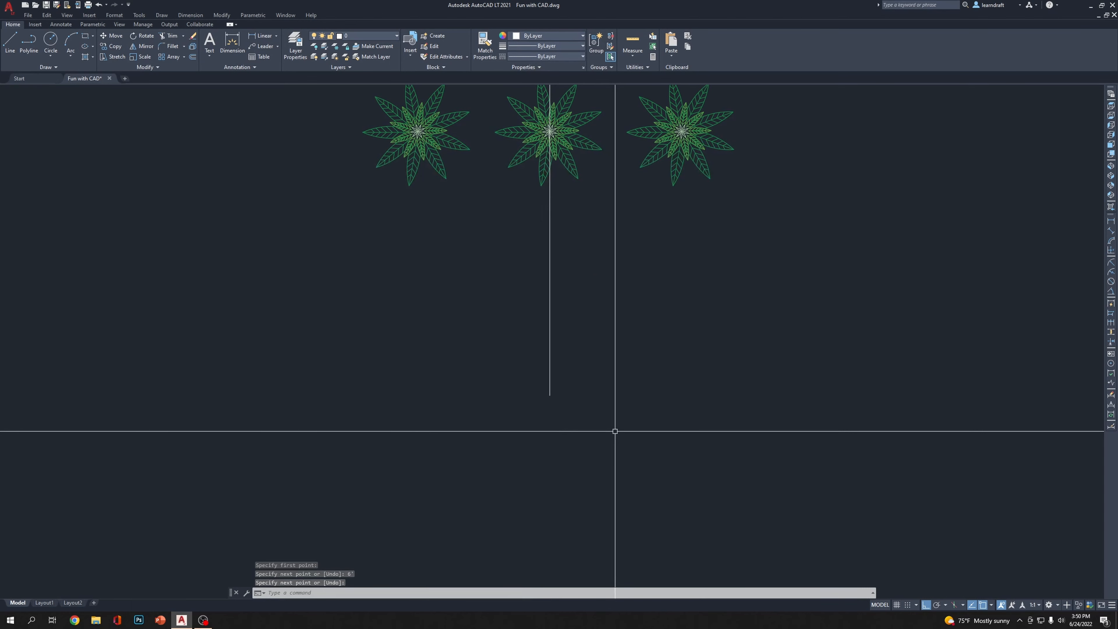
{"action": "key", "text": "Return"}
{"action": "left_click", "coordinate": [481, 419]}
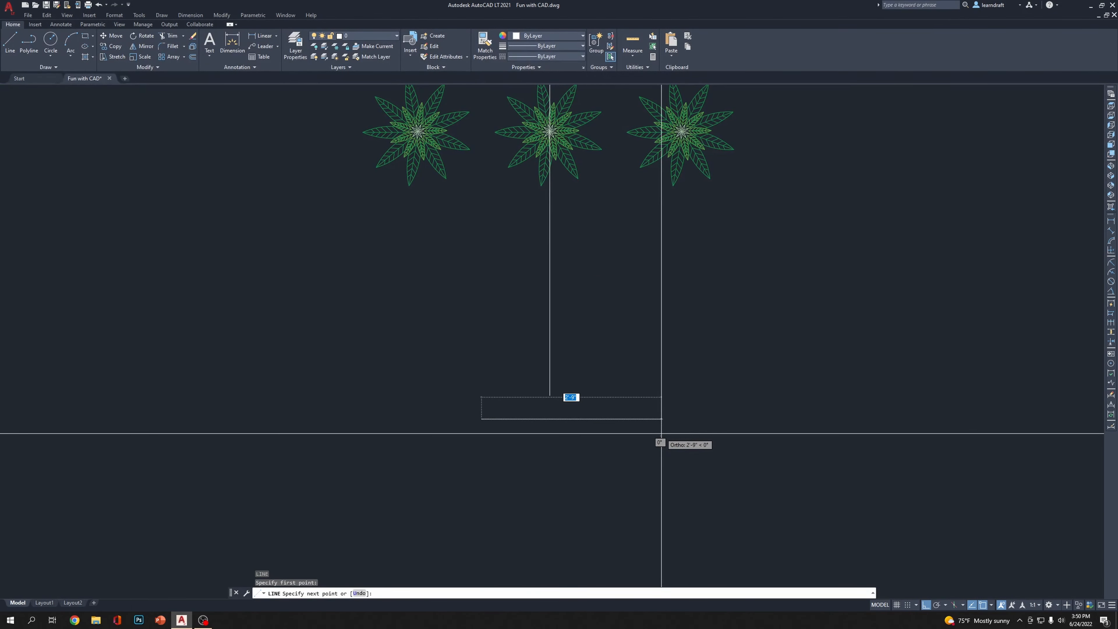
{"action": "type", "text": "24"}
{"action": "key", "text": "Return"}
{"action": "key", "text": "Return"}
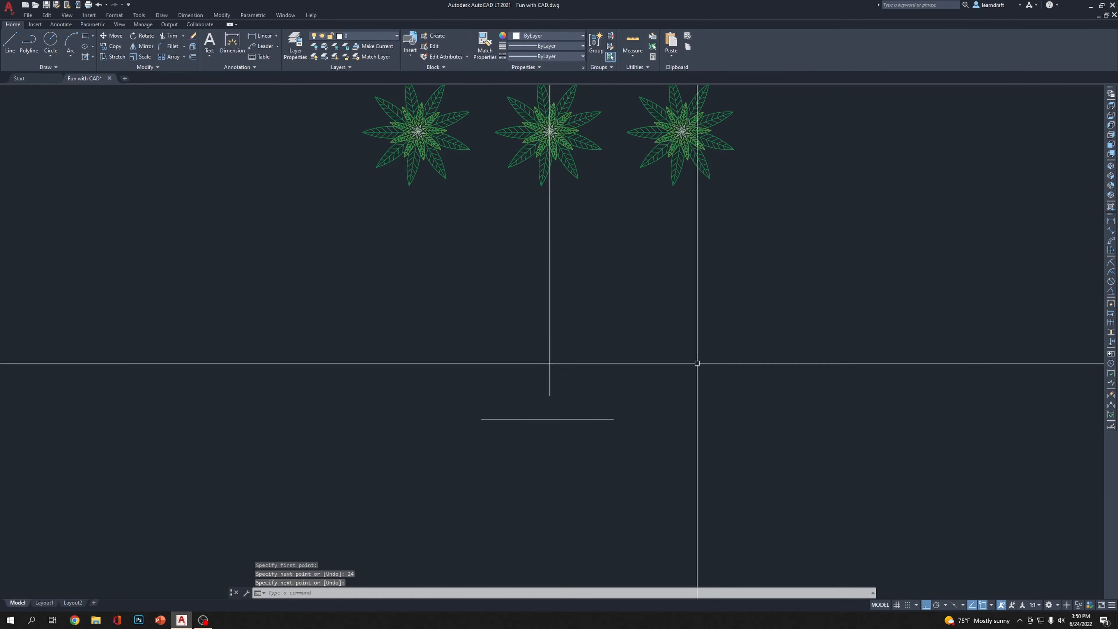
Move the horizontal line by its midpoint onto the lower end of the vertical line
{"action": "left_click", "coordinate": [696, 364]}
{"action": "left_click", "coordinate": [608, 460]}
{"action": "type", "text": "m"}
{"action": "key", "text": "Return"}
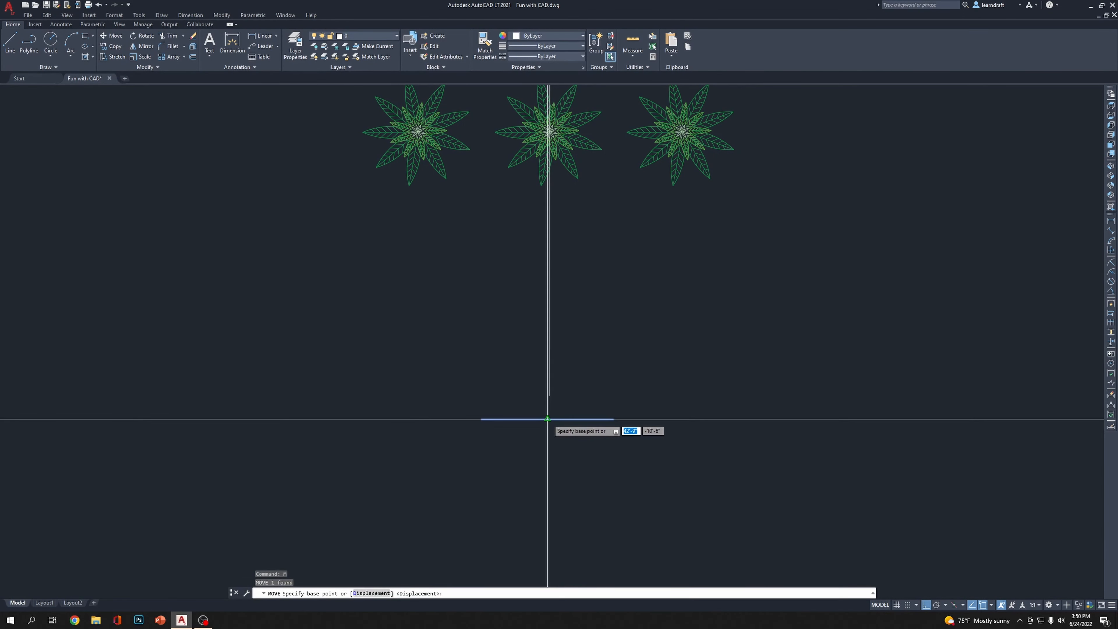
{"action": "left_click", "coordinate": [547, 419]}
{"action": "left_click", "coordinate": [550, 395]}
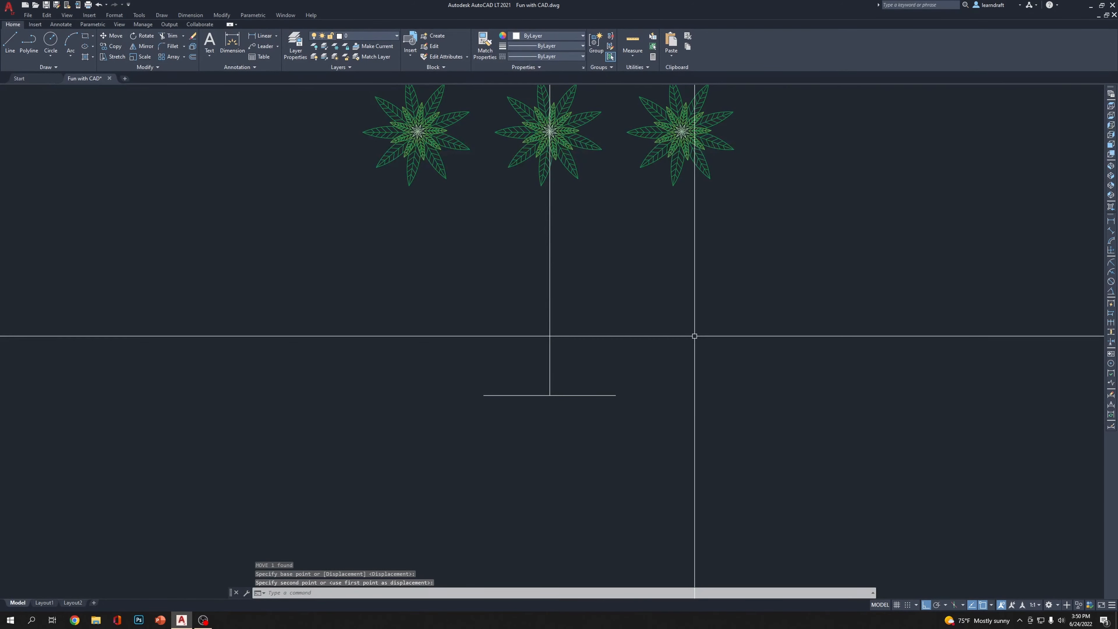
Draw a flat ellipse using the full 24-inch horizontal line at the stem's lower end as its long axis
{"action": "middle_click_drag", "start_coordinate": [693, 335], "coordinate": [696, 316]}
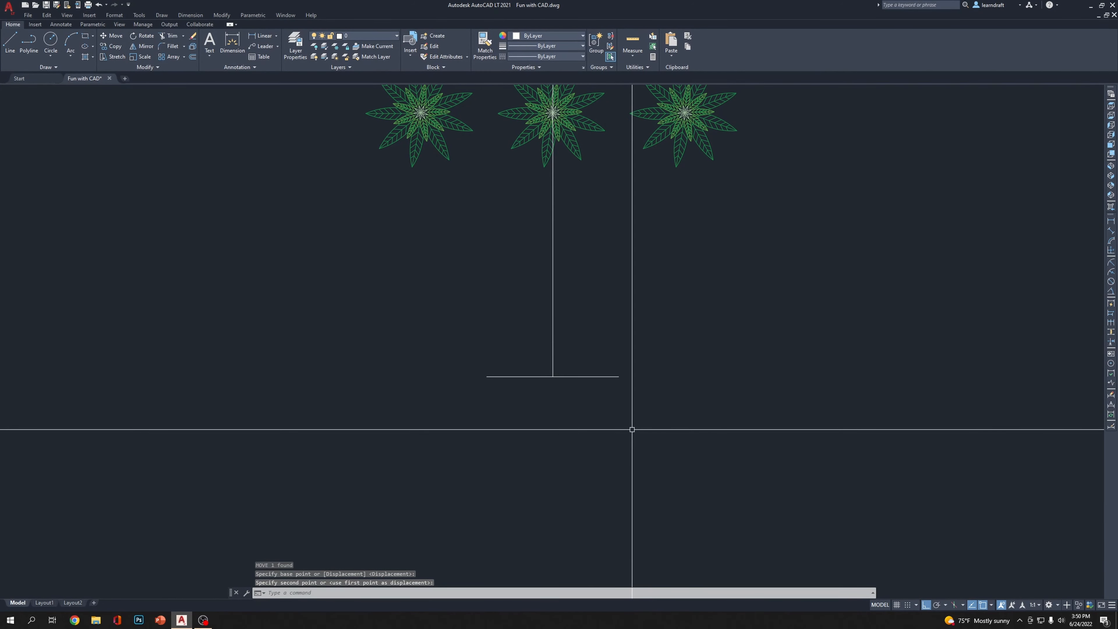
{"action": "type", "text": "el"}
{"action": "key", "text": "Return"}
{"action": "left_click", "coordinate": [486, 376]}
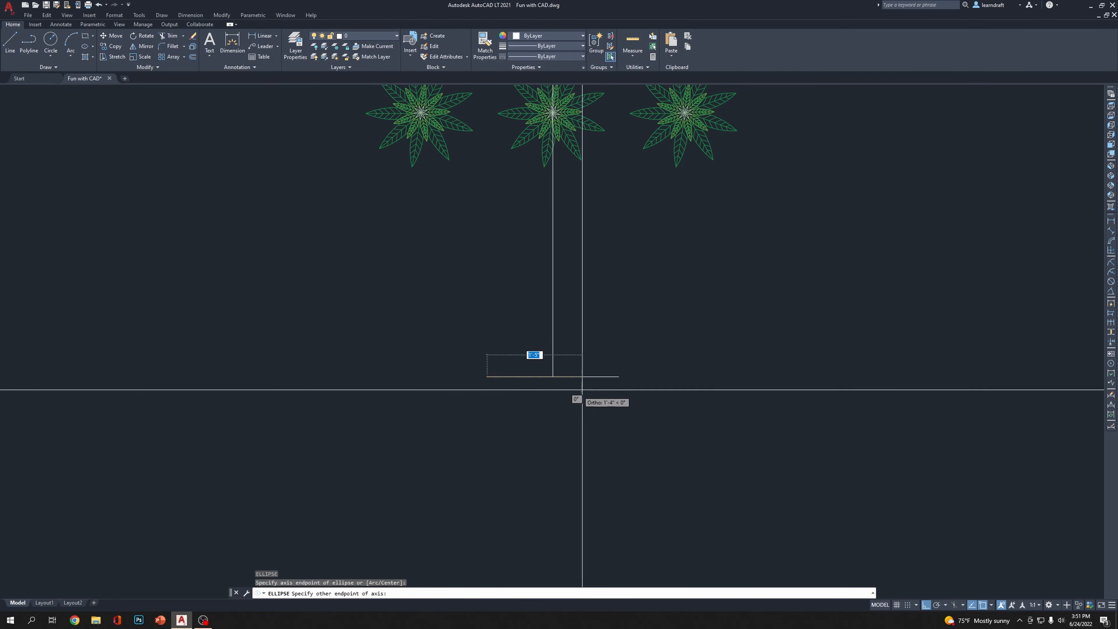
{"action": "left_click", "coordinate": [619, 376]}
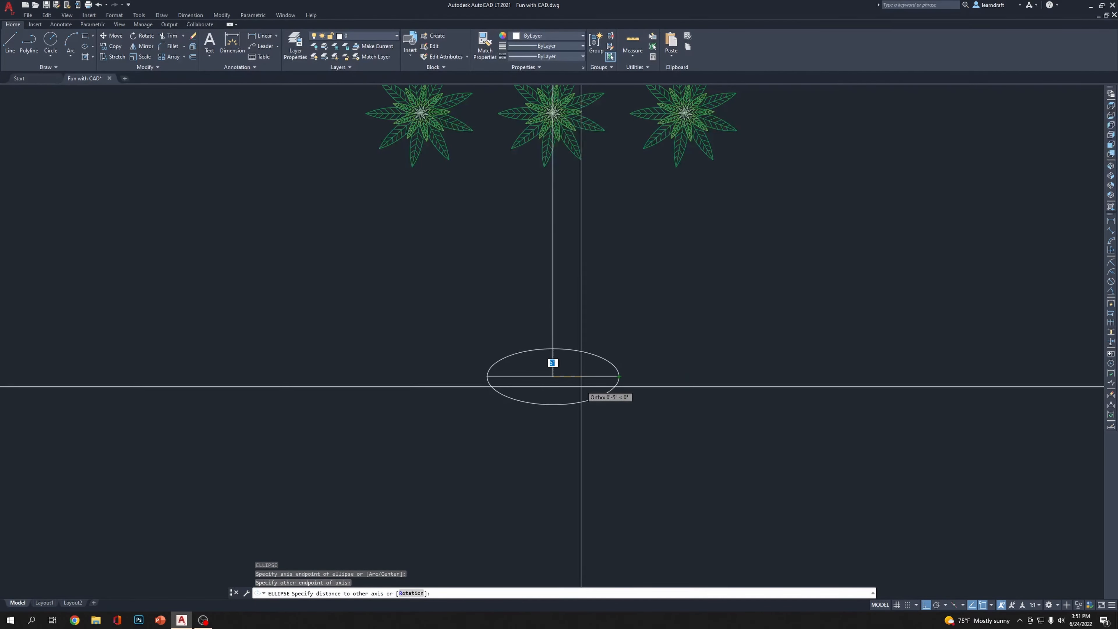
{"action": "left_click", "coordinate": [568, 383]}
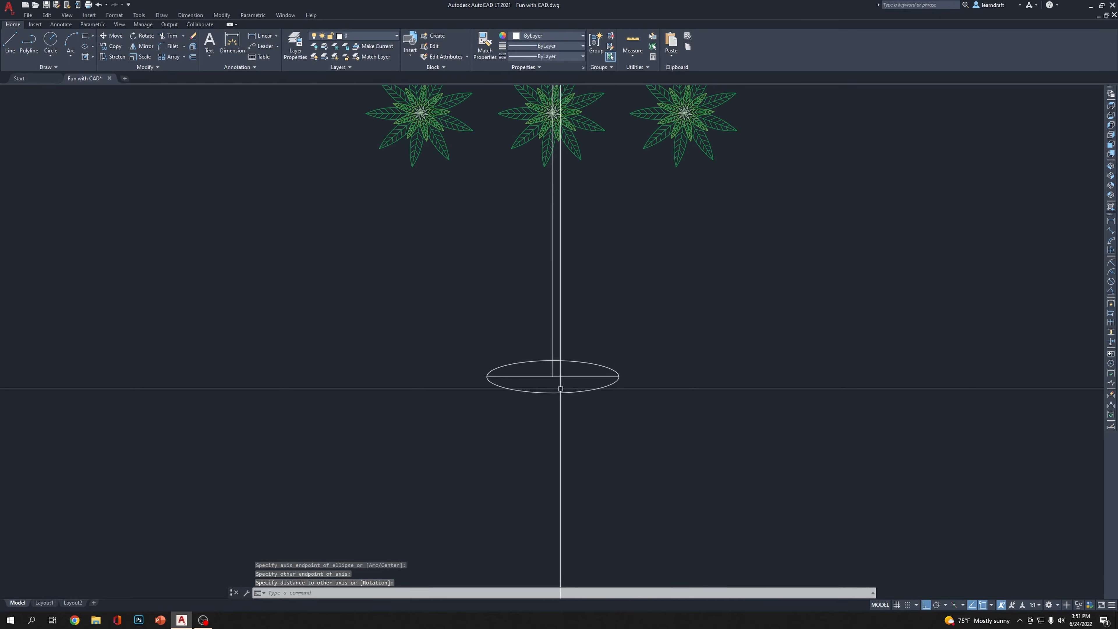
Try erasing the horizontal line inside the ellipse and undo the erasure
{"action": "left_click", "coordinate": [567, 385]}
{"action": "left_click", "coordinate": [563, 374]}
{"action": "key", "text": "Delete"}
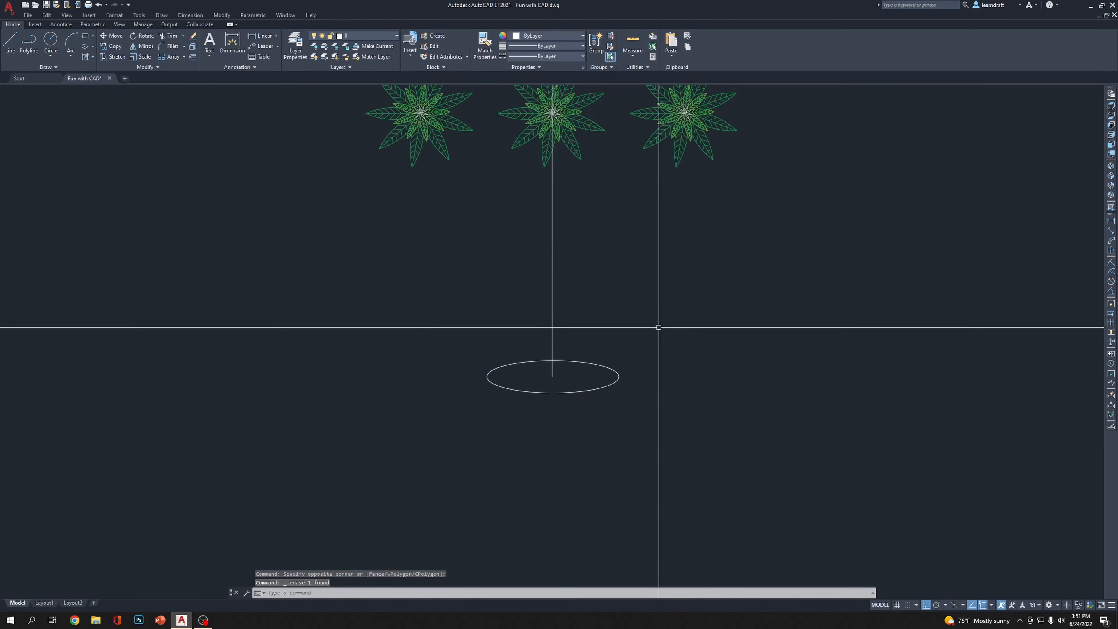
{"action": "middle_click_drag", "start_coordinate": [658, 327], "coordinate": [628, 307]}
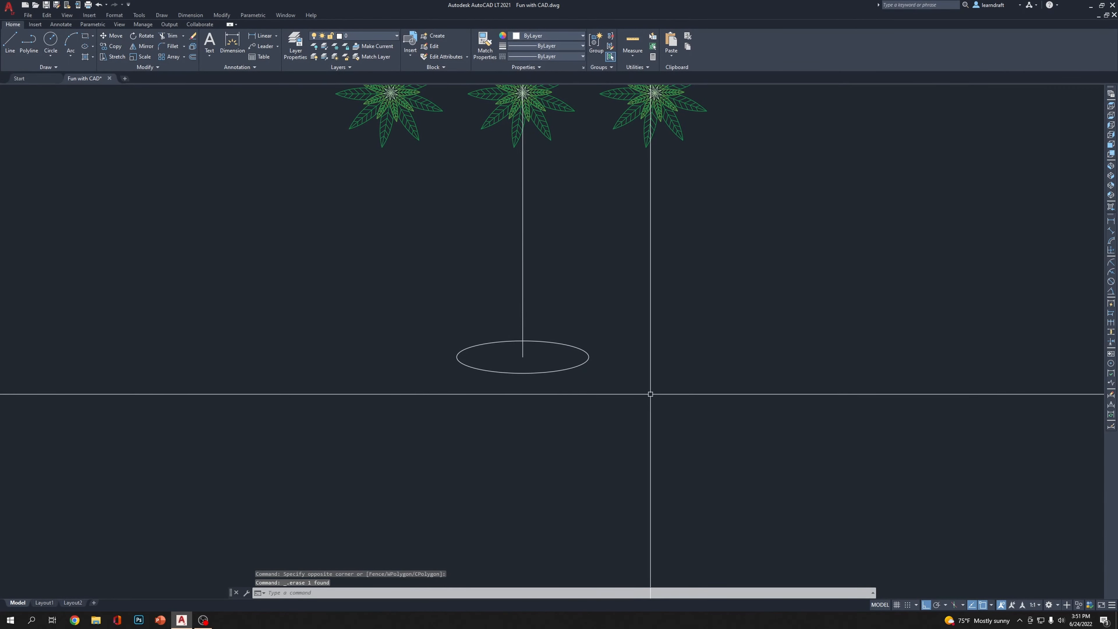
{"action": "key", "text": "ctrl+z"}
Draw a three-point arc from the ellipse's left end, bulging down and inward to just left of the stem axis, with ortho off
{"action": "middle_click_drag", "start_coordinate": [643, 393], "coordinate": [631, 359]}
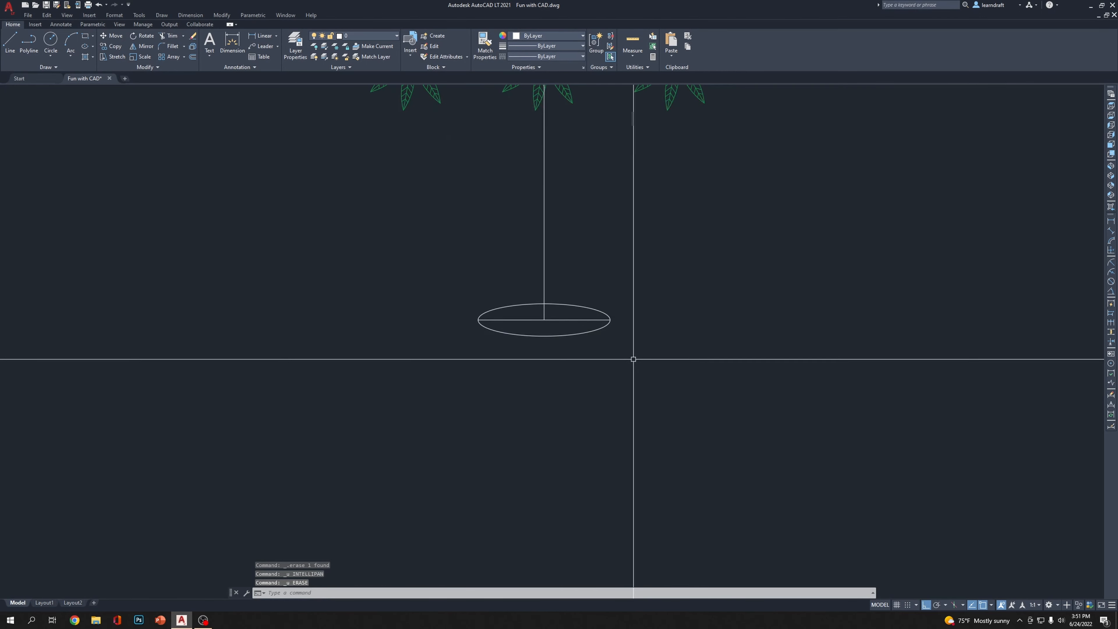
{"action": "key", "text": "Return"}
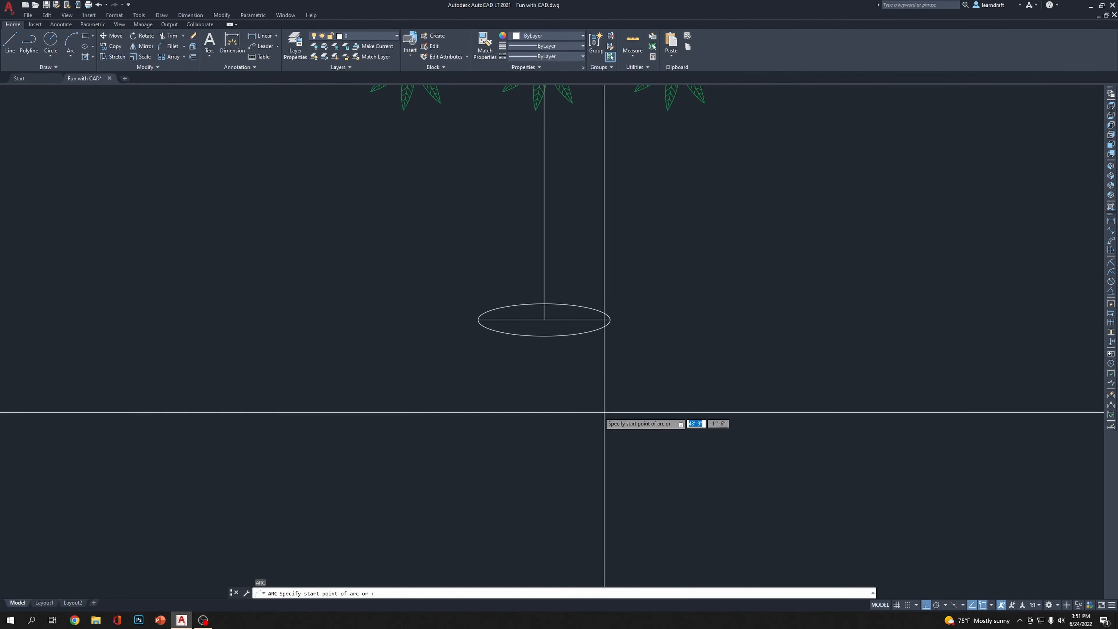
{"action": "left_click", "coordinate": [478, 320]}
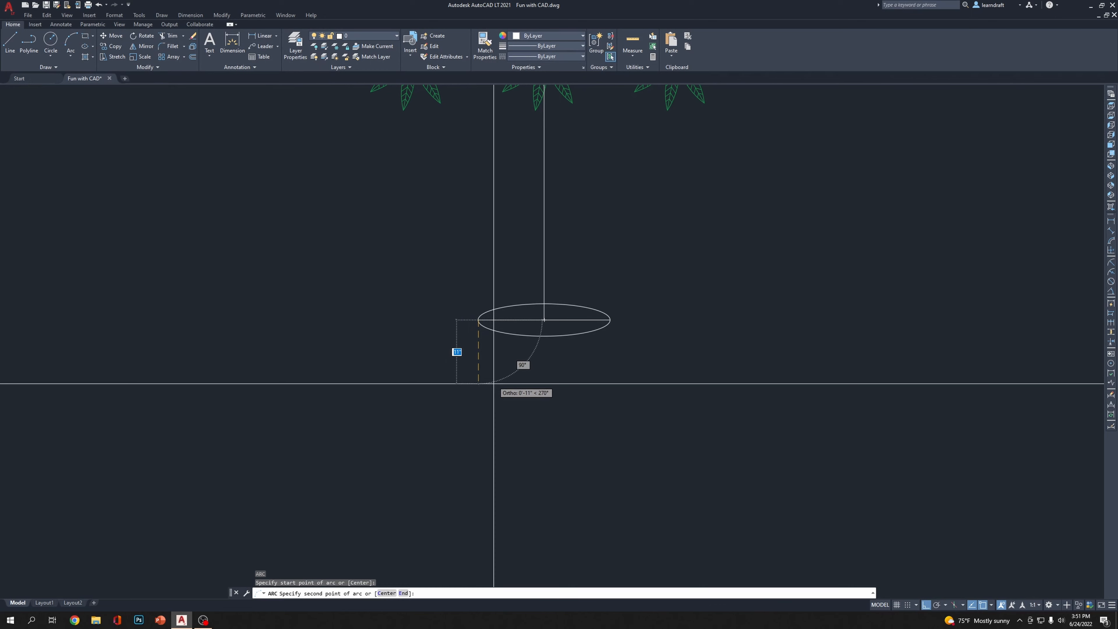
{"action": "key", "text": "F8"}
{"action": "left_click", "coordinate": [513, 401]}
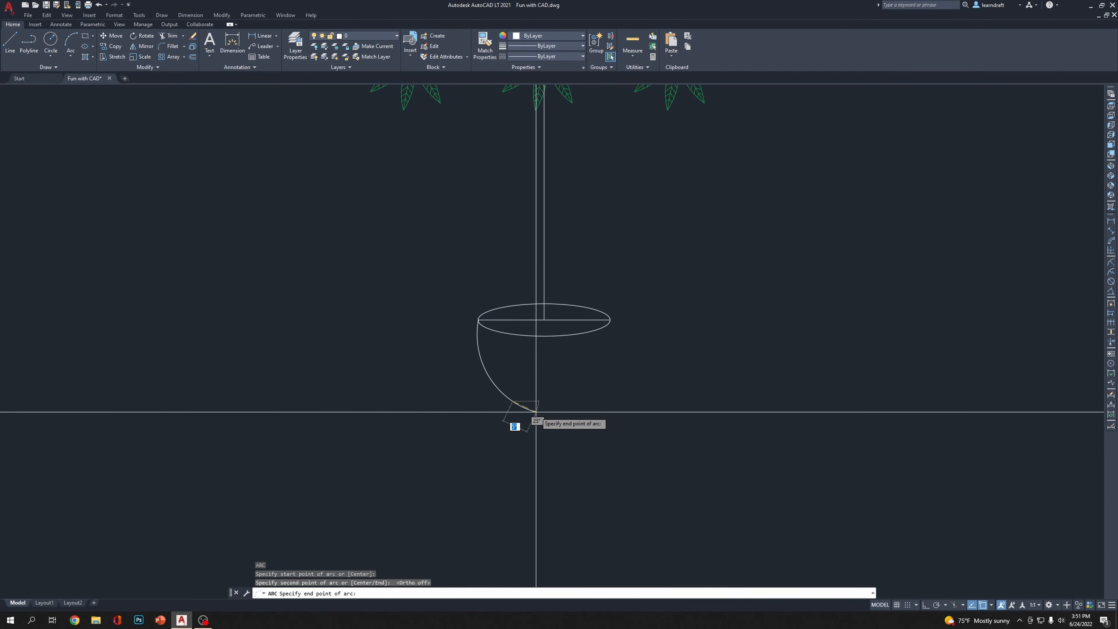
{"action": "left_click", "coordinate": [536, 411]}
Mirror the pot's side arc about the vertical stem axis, keeping the original arc
{"action": "left_click", "coordinate": [561, 391]}
{"action": "left_click", "coordinate": [522, 416]}
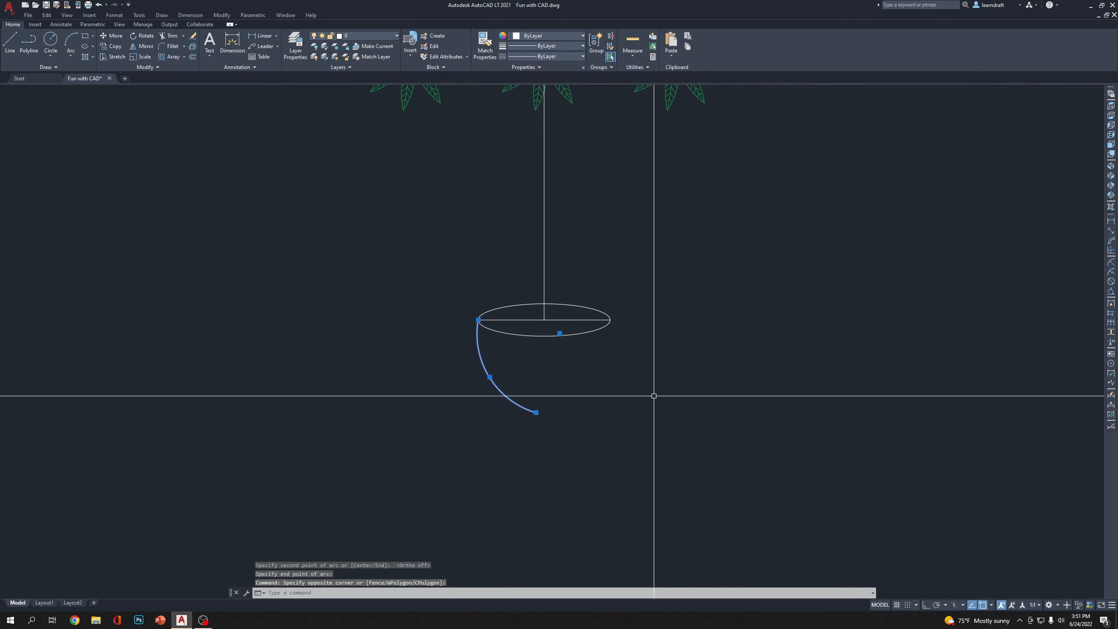
{"action": "key", "text": "Return"}
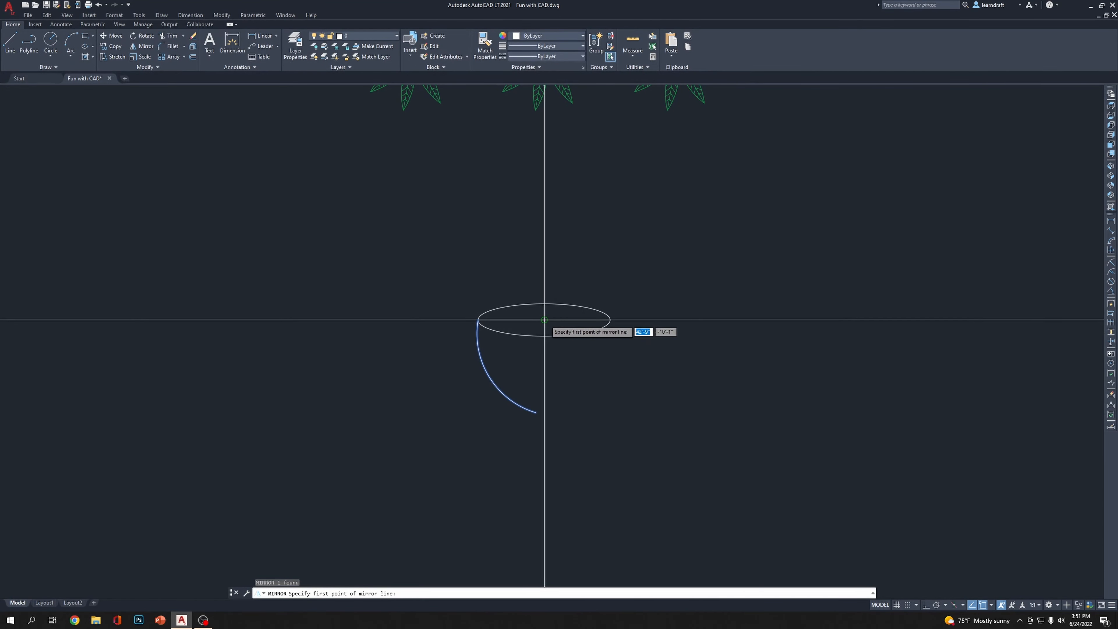
{"action": "left_click", "coordinate": [544, 321]}
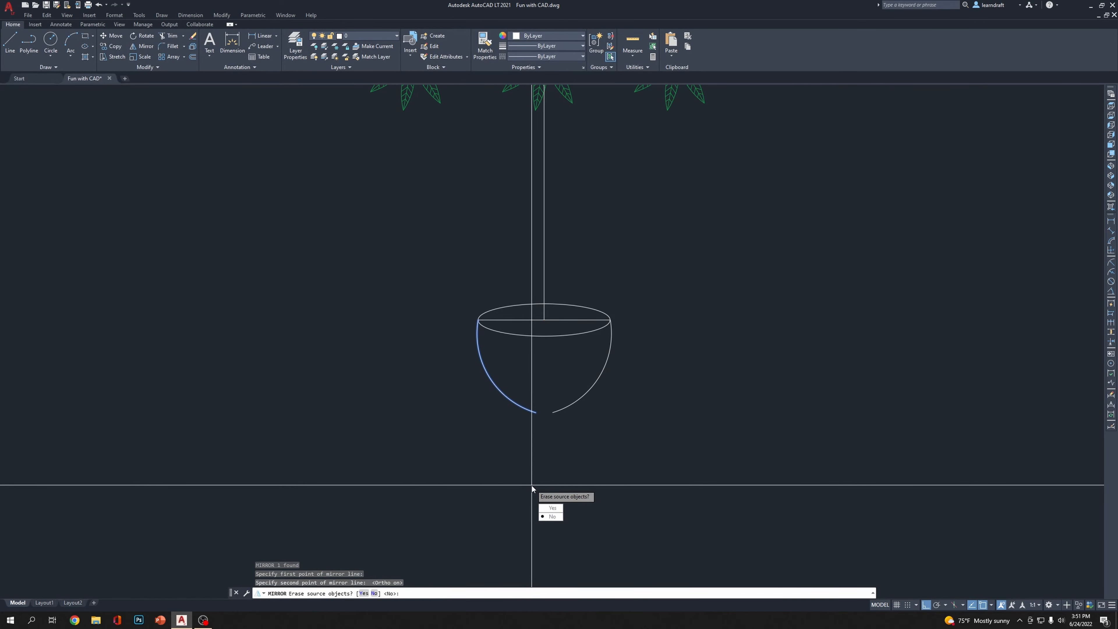
{"action": "key", "text": "Return"}
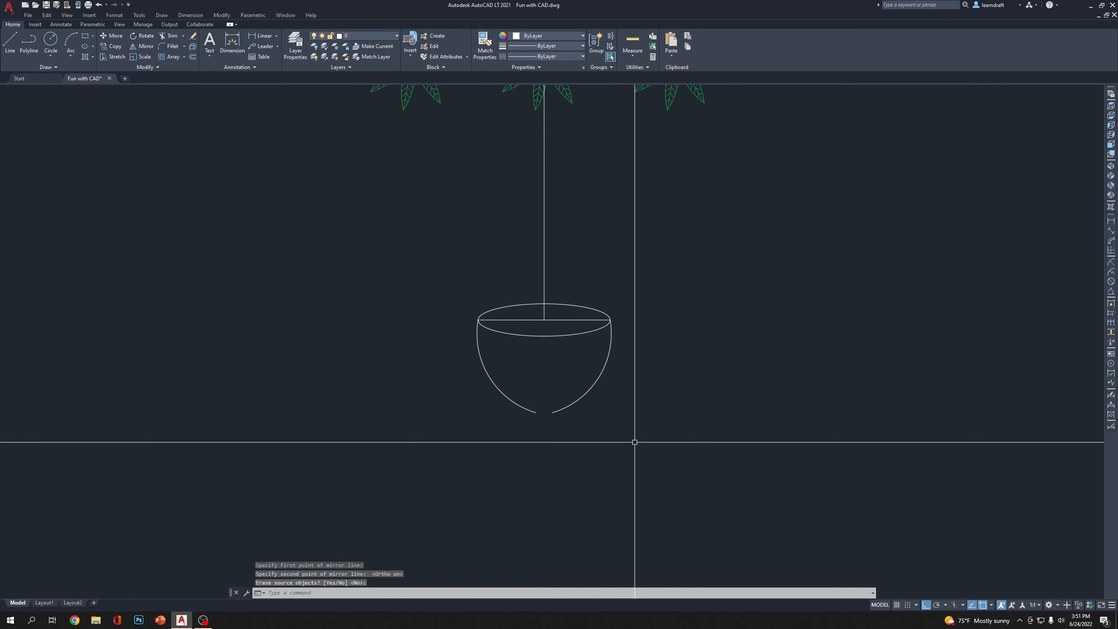
Draw a short horizontal line joining the lower ends of the two side arcs
{"action": "type", "text": "l"}
{"action": "key", "text": "Return"}
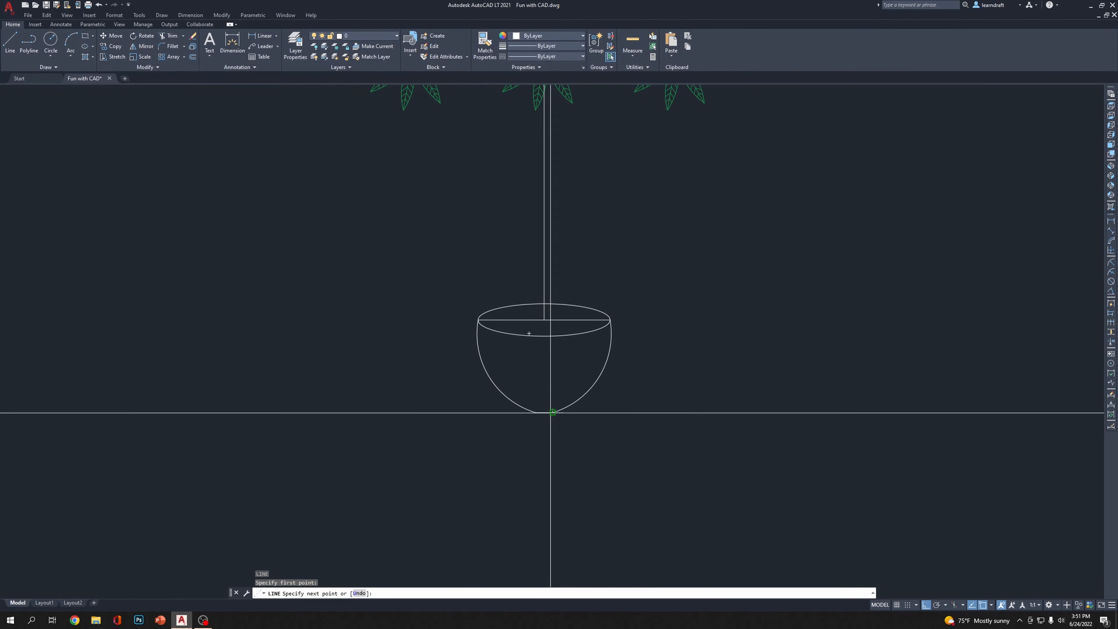
{"action": "left_click", "coordinate": [551, 412]}
{"action": "key", "text": "Escape"}
Move the short bottom line straight up a small distance between the two side arcs
{"action": "scroll", "coordinate": [551, 400], "scroll_direction": "up", "scroll_amount": 2}
{"action": "left_click", "coordinate": [541, 412]}
{"action": "left_click", "coordinate": [528, 445]}
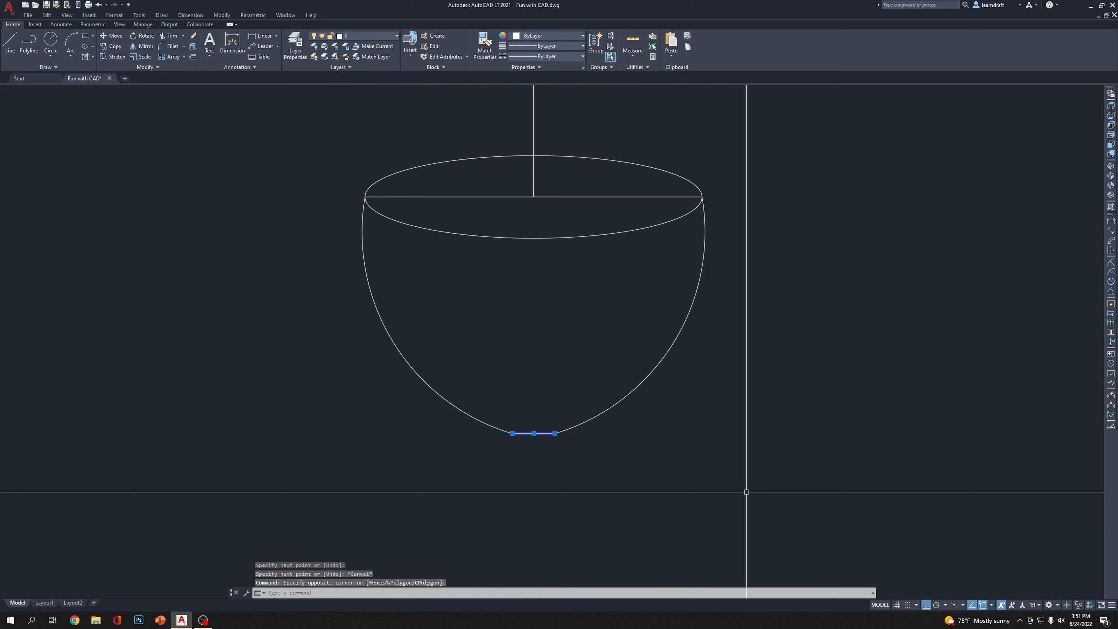
{"action": "type", "text": "m"}
{"action": "key", "text": "Return"}
{"action": "left_click", "coordinate": [742, 501]}
{"action": "left_click", "coordinate": [741, 481]}
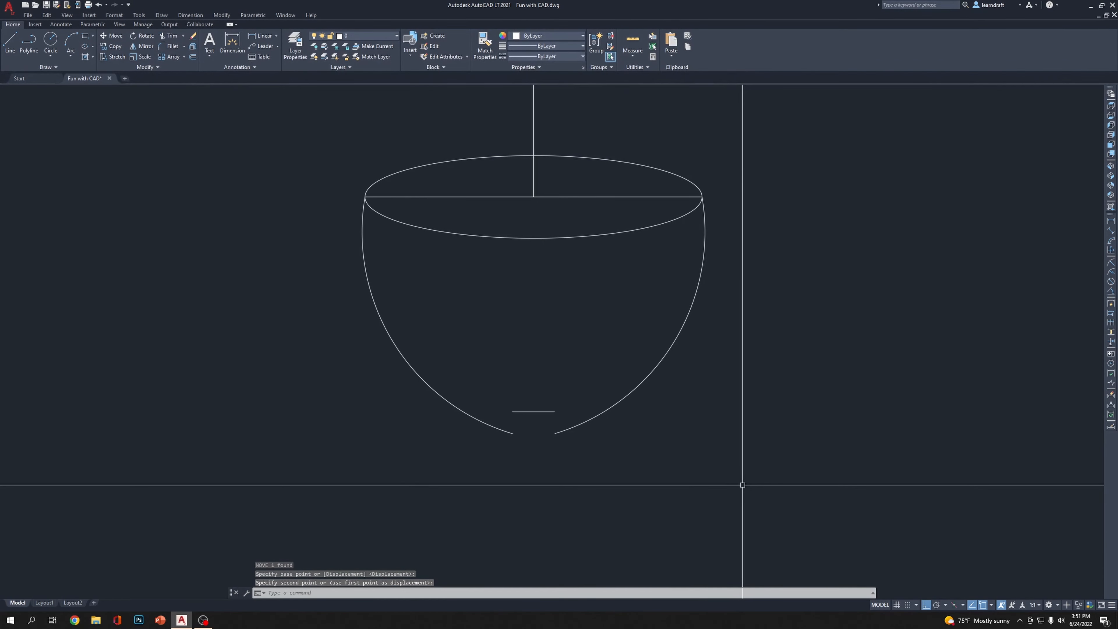
Extend both ends of the short bottom line to meet the pot's side arcs
{"action": "key", "text": "Return"}
{"action": "left_click", "coordinate": [561, 421]}
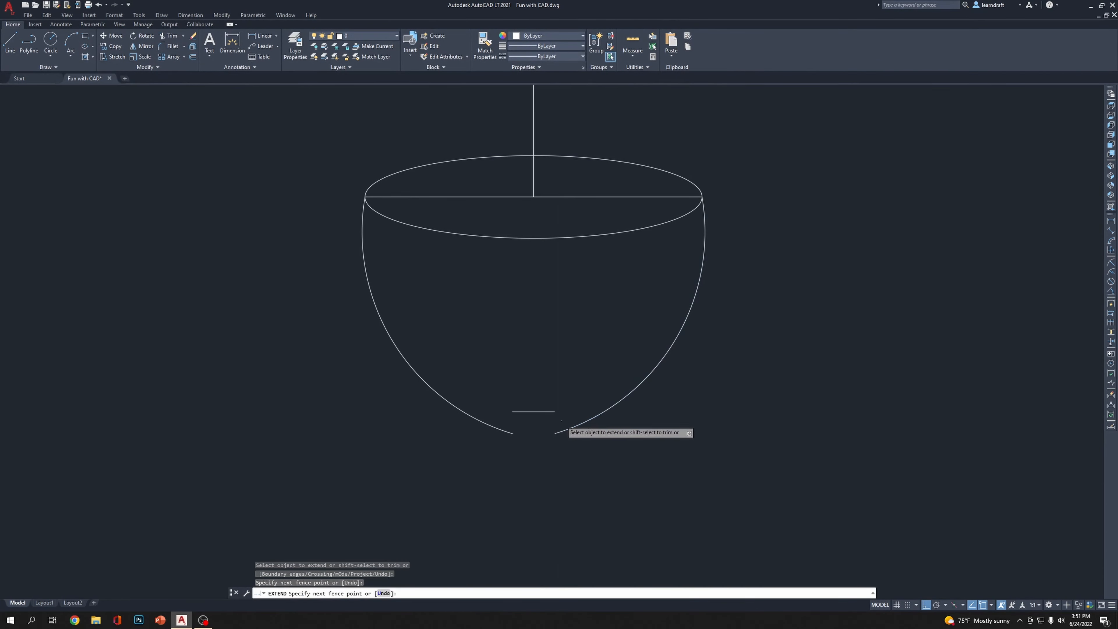
{"action": "left_click", "coordinate": [543, 401]}
{"action": "left_click", "coordinate": [526, 413]}
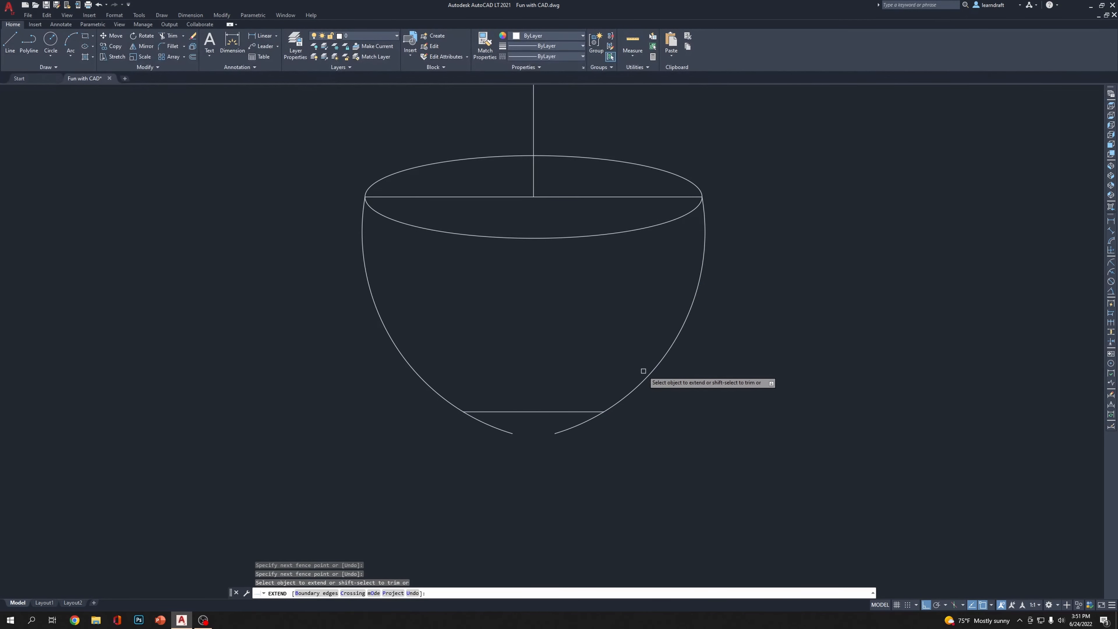
{"action": "key", "text": "Return"}
Trim off the ends of both side arcs that hang below the pot's bottom line
{"action": "key", "text": "Return"}
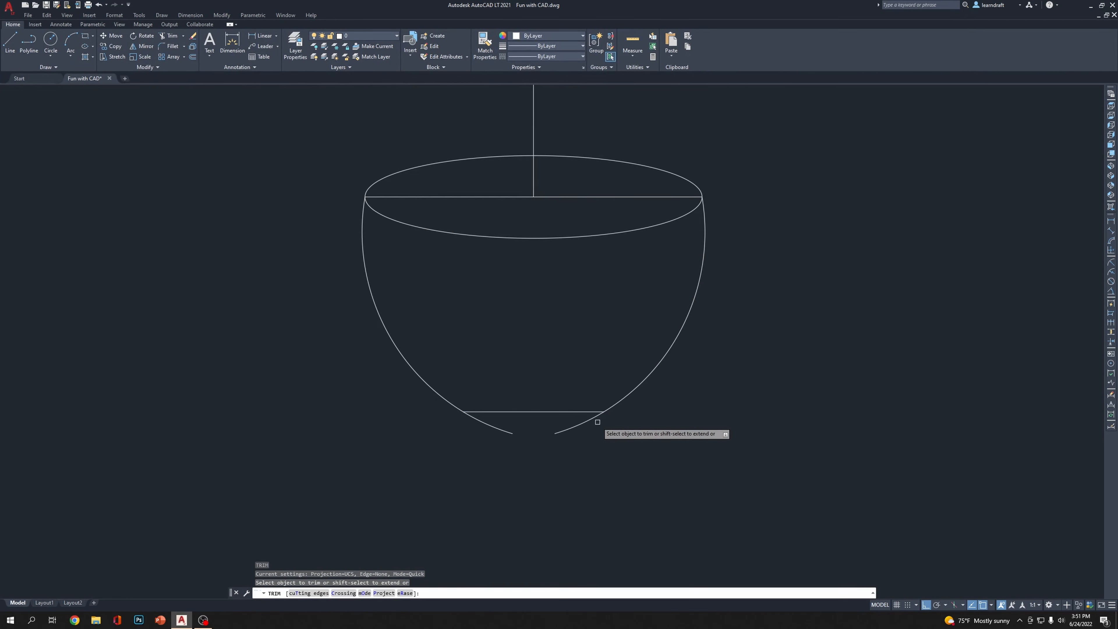
{"action": "key", "text": "Return"}
{"action": "scroll", "coordinate": [470, 454], "scroll_direction": "down", "scroll_amount": 3}
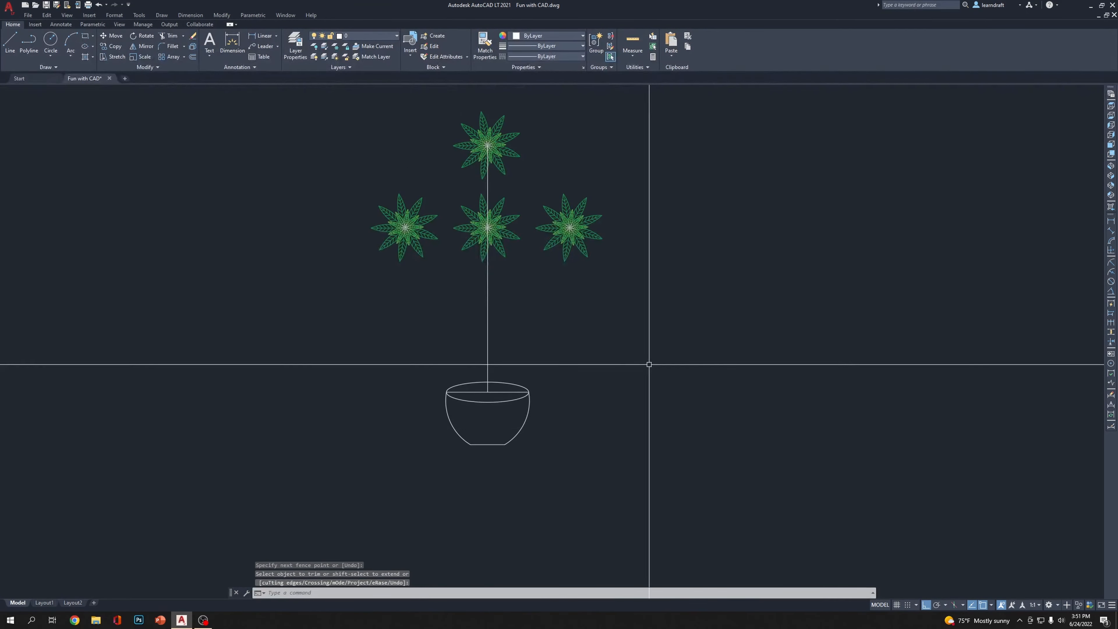
Erase the horizontal line running across the pot's elliptical rim
{"action": "middle_click_drag", "start_coordinate": [649, 365], "coordinate": [738, 315]}
{"action": "scroll", "coordinate": [607, 347], "scroll_direction": "up", "scroll_amount": 4}
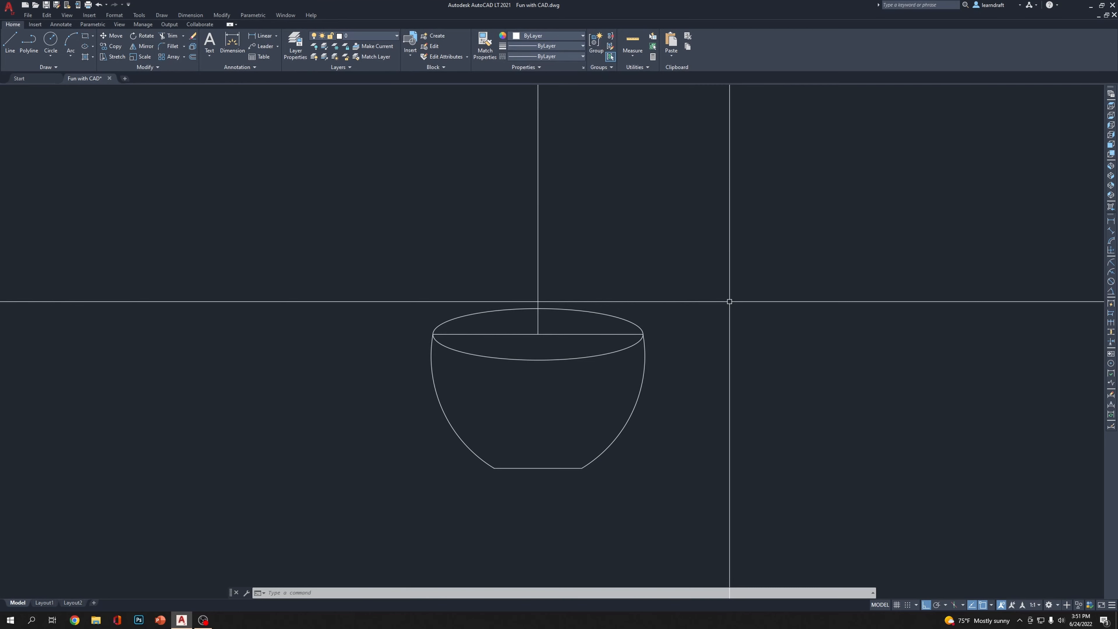
{"action": "middle_click_drag", "start_coordinate": [729, 301], "coordinate": [689, 337]}
{"action": "left_click", "coordinate": [541, 370]}
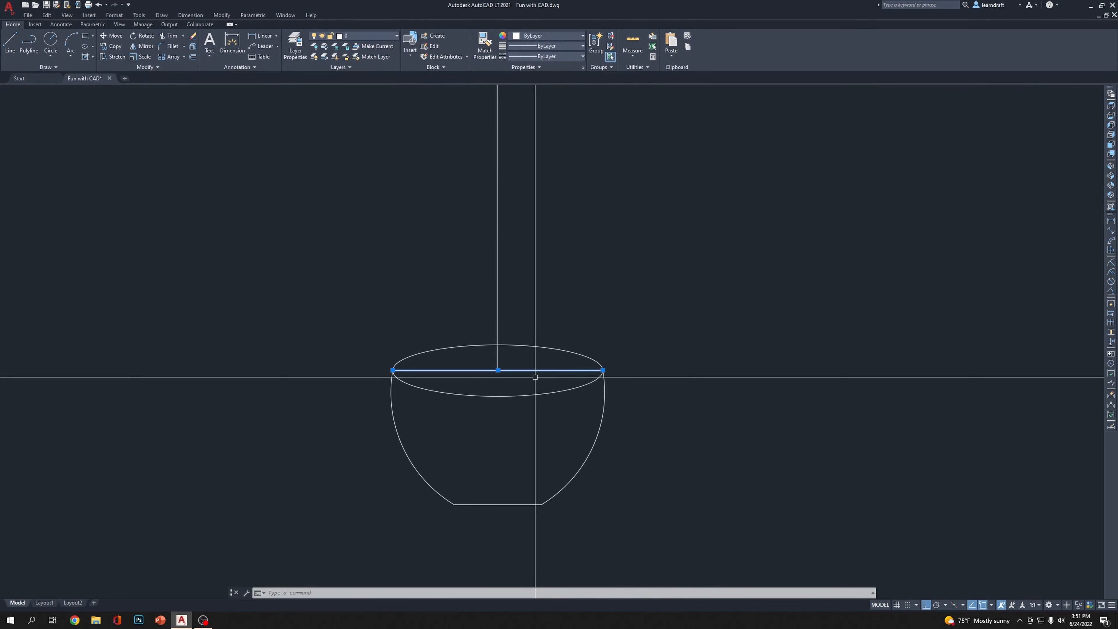
{"action": "middle_click_drag", "start_coordinate": [672, 294], "coordinate": [660, 332]}
{"action": "key", "text": "Delete"}
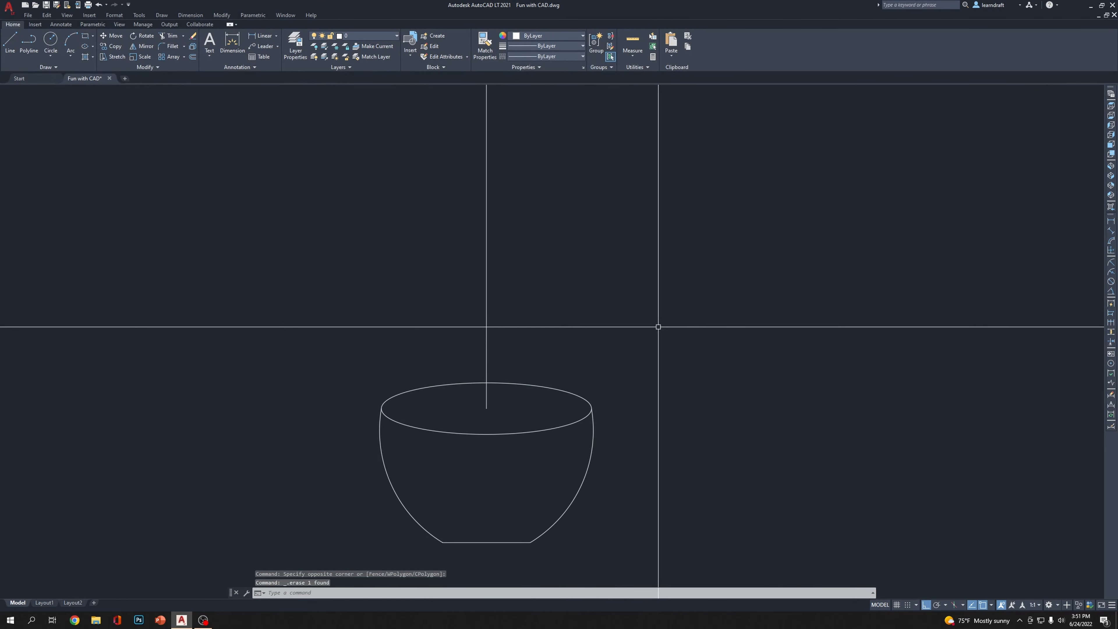
Draw a curved three-point arc stem from the right flower's centre down into the pot's rim, ending just right of the straight stem
{"action": "scroll", "coordinate": [639, 396], "scroll_direction": "up", "scroll_amount": 2}
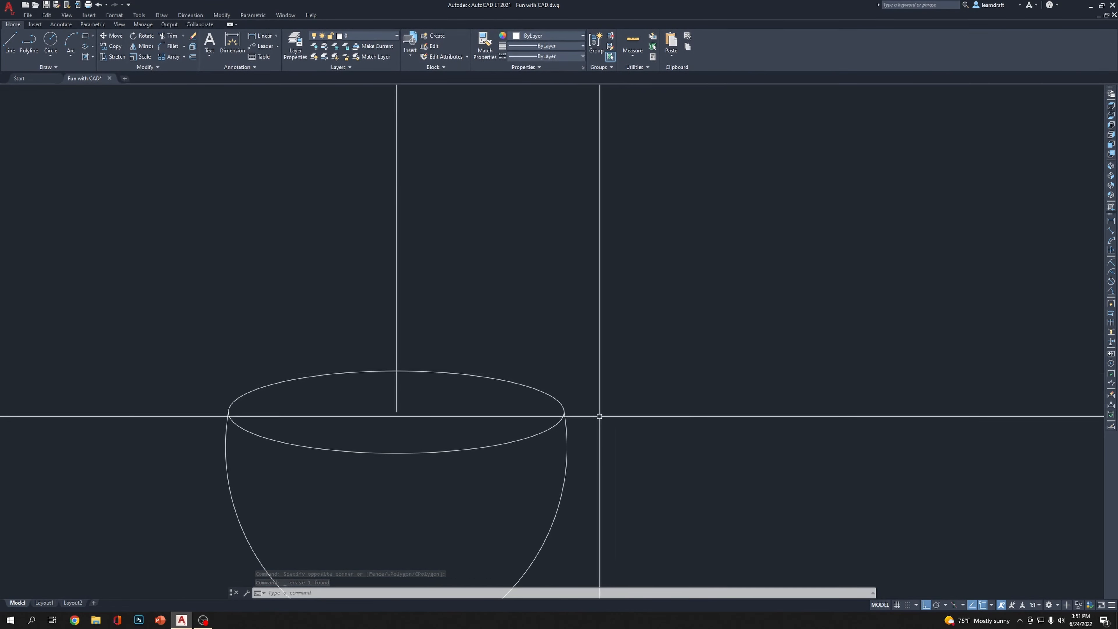
{"action": "scroll", "coordinate": [639, 358], "scroll_direction": "down", "scroll_amount": 5}
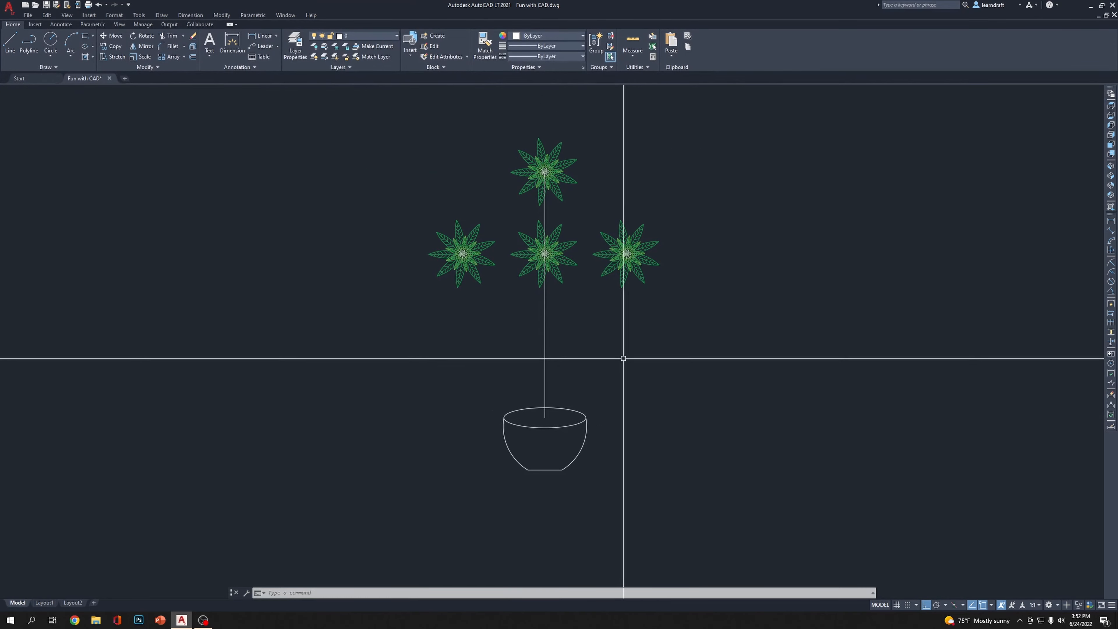
{"action": "scroll", "coordinate": [590, 343], "scroll_direction": "up", "scroll_amount": 2}
{"action": "middle_click_drag", "start_coordinate": [631, 382], "coordinate": [632, 360]}
{"action": "type", "text": "a"}
{"action": "key", "text": "Return"}
{"action": "scroll", "coordinate": [644, 207], "scroll_direction": "up", "scroll_amount": 5}
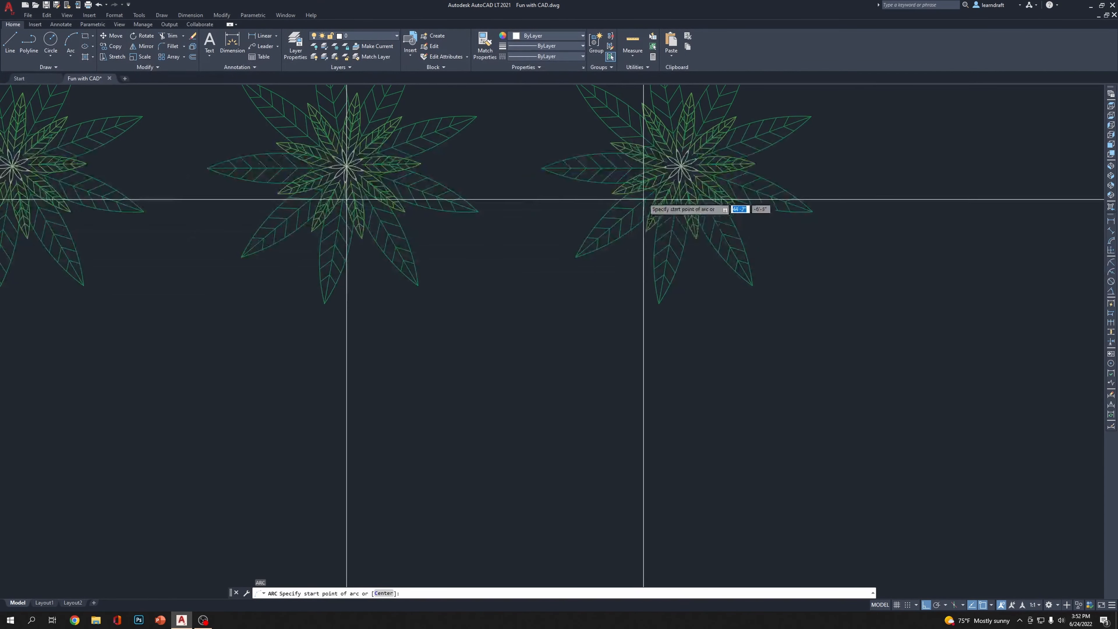
{"action": "scroll", "coordinate": [680, 167], "scroll_direction": "up", "scroll_amount": 5}
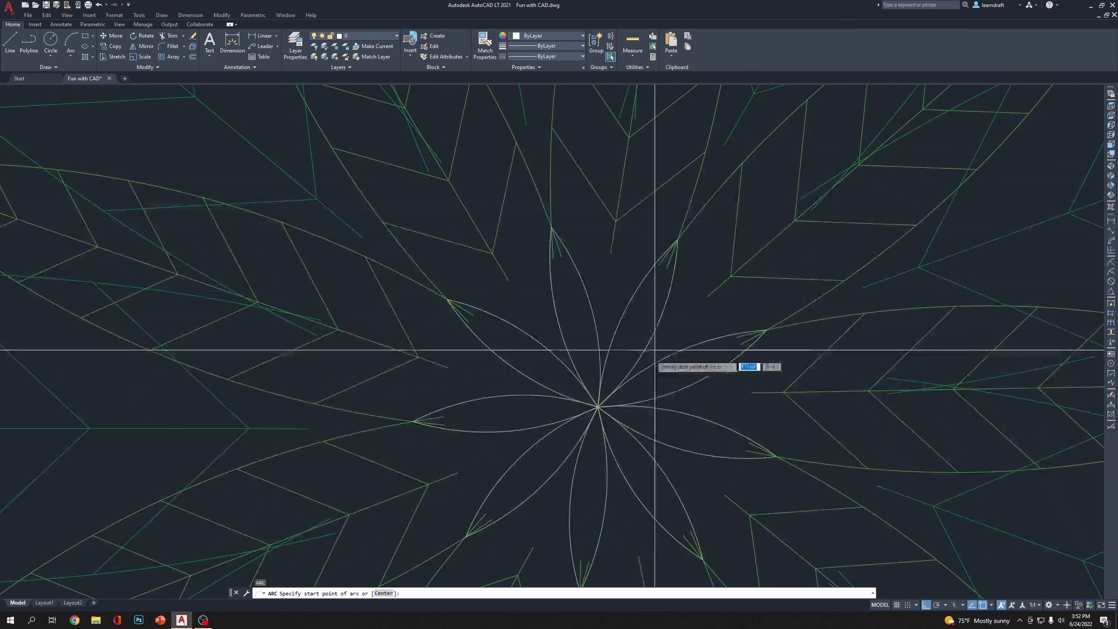
{"action": "left_click", "coordinate": [599, 405]}
{"action": "scroll", "coordinate": [617, 330], "scroll_direction": "down", "scroll_amount": 8}
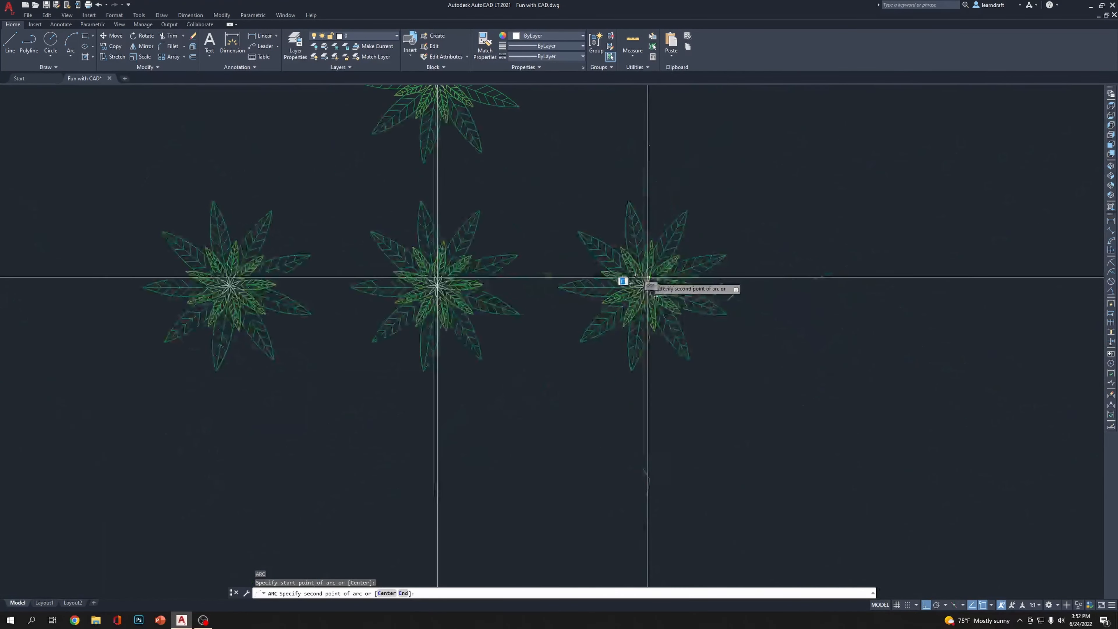
{"action": "scroll", "coordinate": [616, 309], "scroll_direction": "up", "scroll_amount": 3}
{"action": "middle_click_drag", "start_coordinate": [608, 344], "coordinate": [603, 286]}
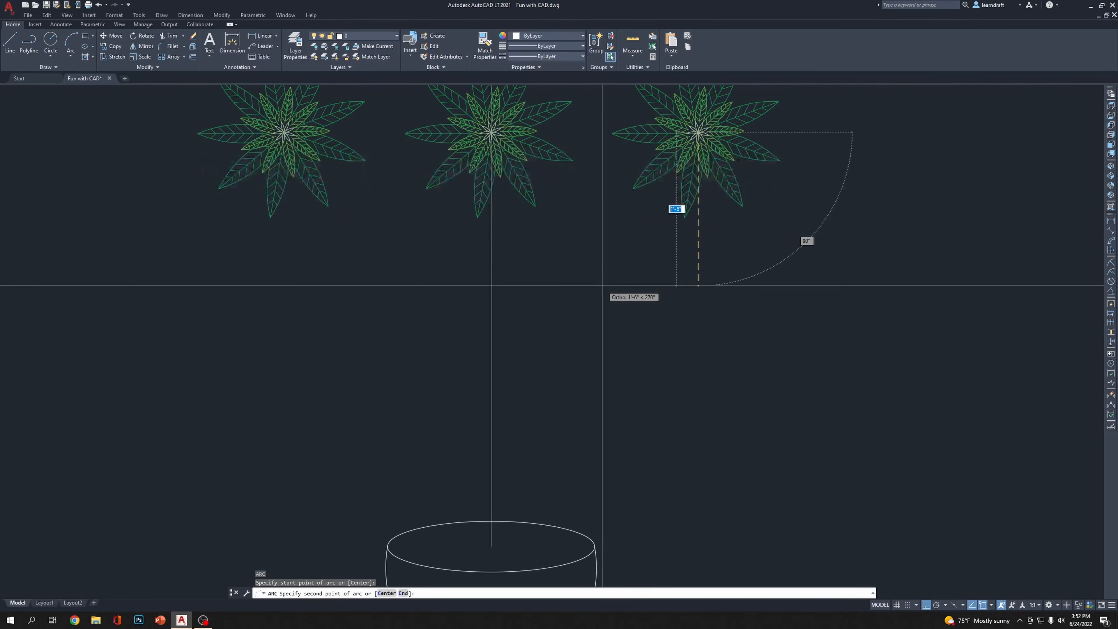
{"action": "left_click", "coordinate": [565, 274]}
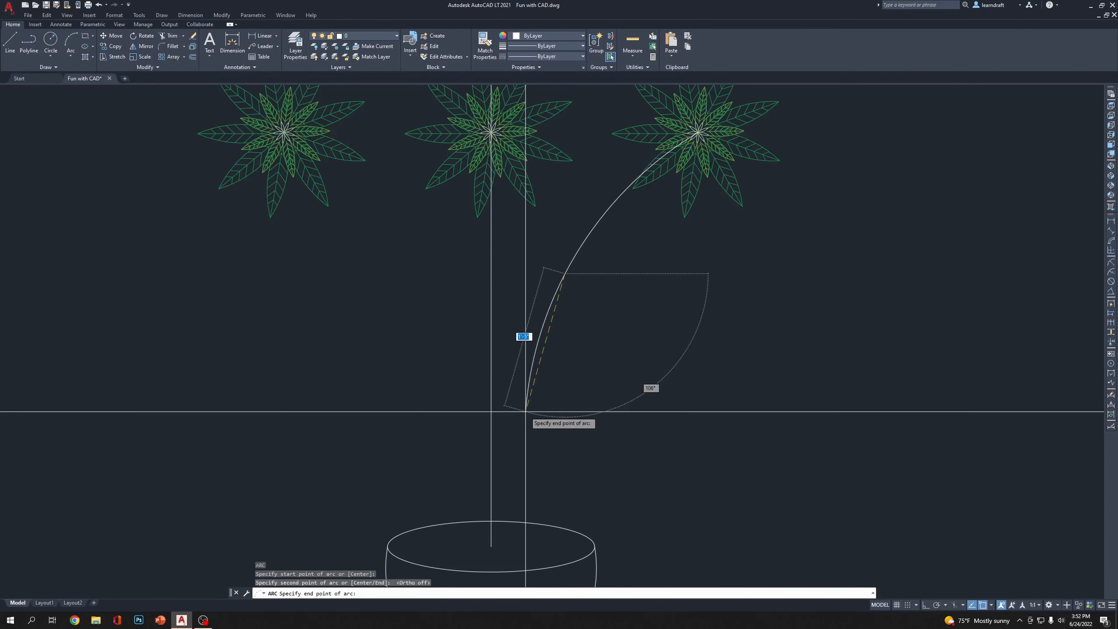
{"action": "left_click", "coordinate": [491, 547]}
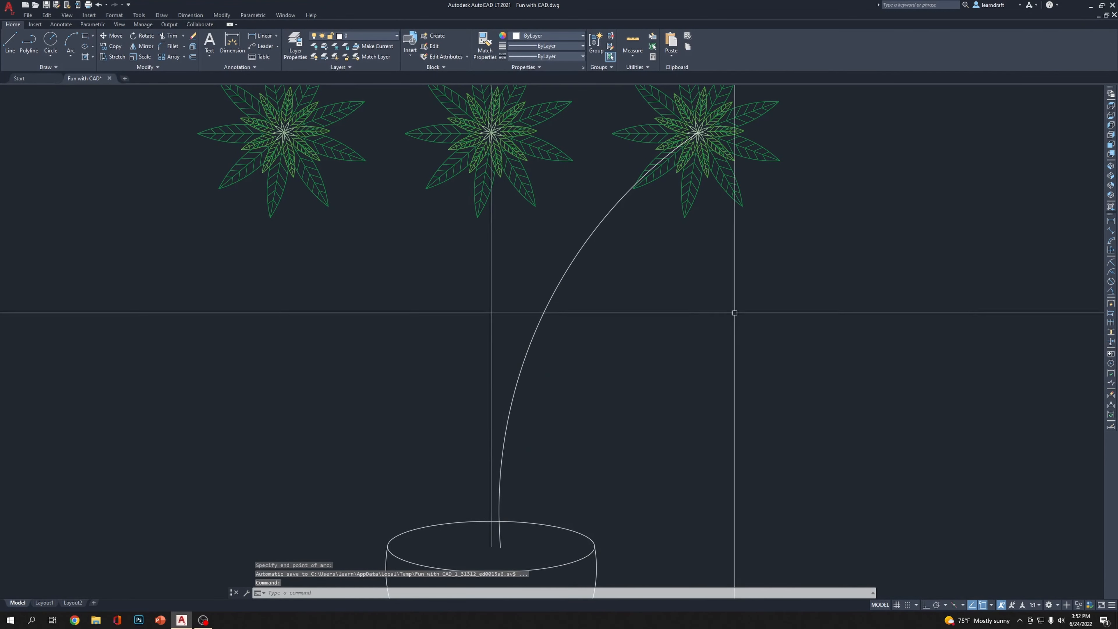
{"action": "scroll", "coordinate": [637, 320], "scroll_direction": "down", "scroll_amount": 4}
{"action": "scroll", "coordinate": [683, 257], "scroll_direction": "up", "scroll_amount": 5}
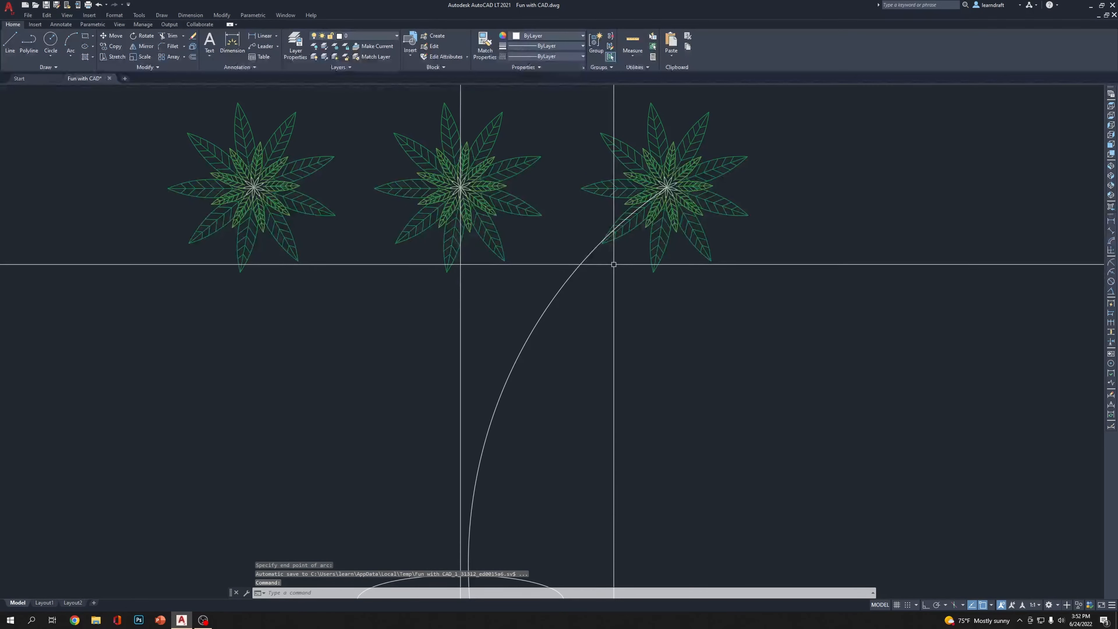
{"action": "scroll", "coordinate": [590, 247], "scroll_direction": "up", "scroll_amount": 4}
{"action": "scroll", "coordinate": [619, 301], "scroll_direction": "down", "scroll_amount": 4}
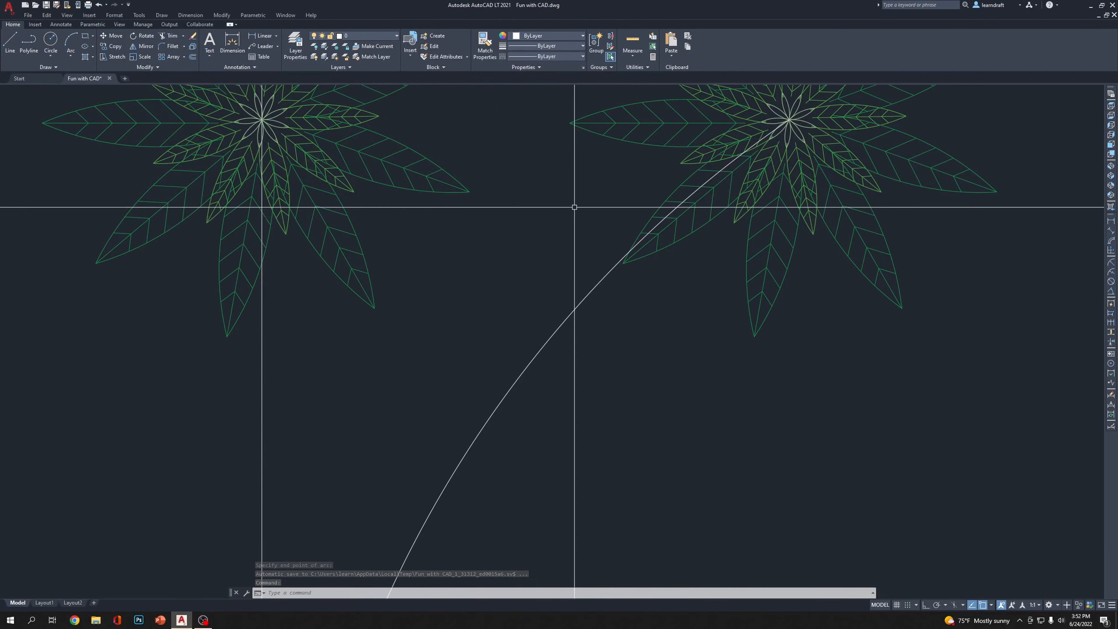
{"action": "scroll", "coordinate": [623, 287], "scroll_direction": "down", "scroll_amount": 3}
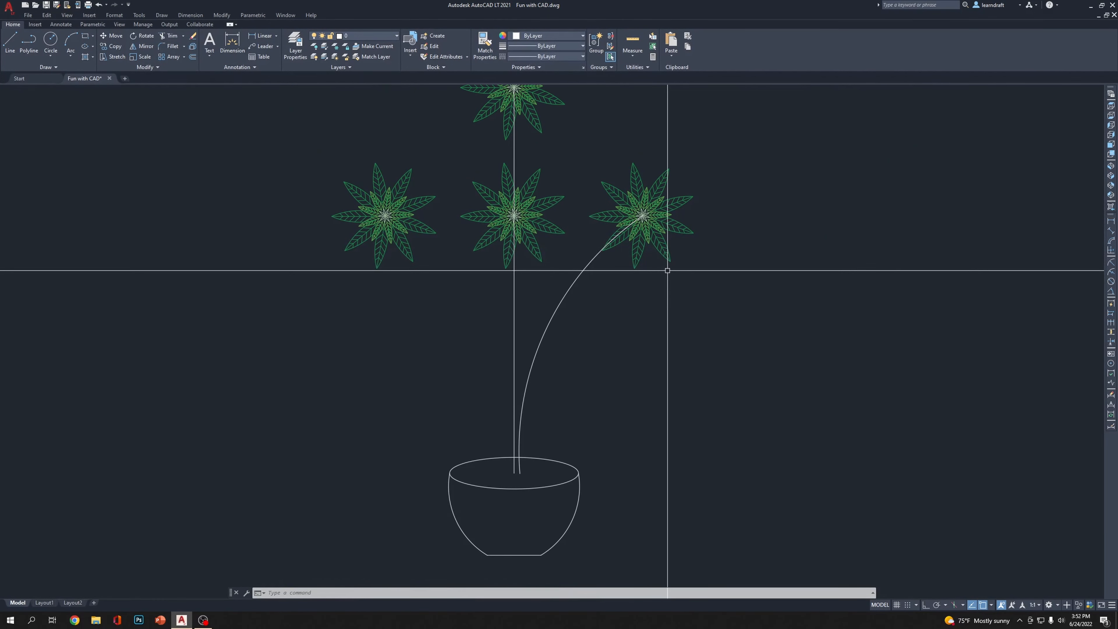
{"action": "scroll", "coordinate": [617, 246], "scroll_direction": "up", "scroll_amount": 4}
{"action": "scroll", "coordinate": [636, 375], "scroll_direction": "down", "scroll_amount": 6}
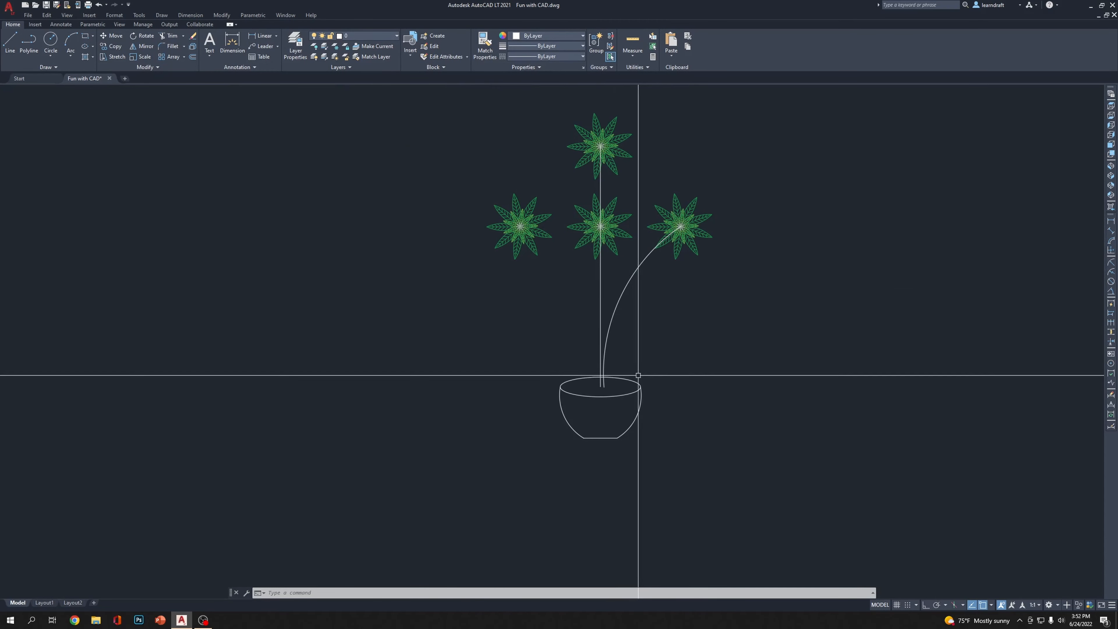
{"action": "scroll", "coordinate": [629, 338], "scroll_direction": "up", "scroll_amount": 2}
{"action": "middle_click_drag", "start_coordinate": [641, 288], "coordinate": [636, 397]}
{"action": "left_click", "coordinate": [593, 342]}
{"action": "left_click", "coordinate": [569, 366]}
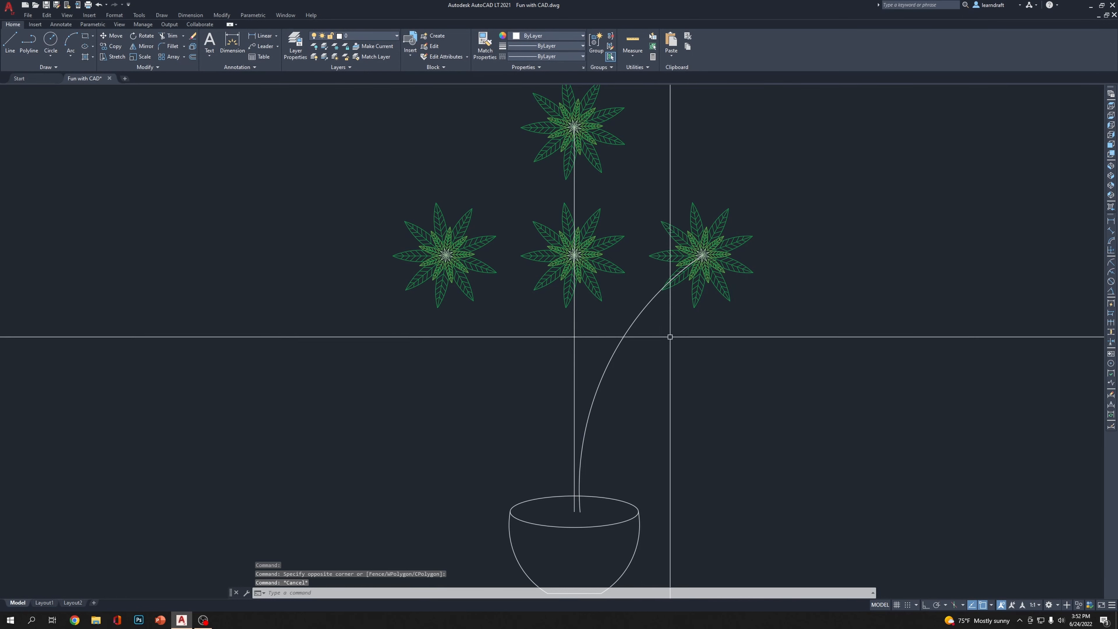
Offset the curved stem arc by .25 to both sides
{"action": "key", "text": "Return"}
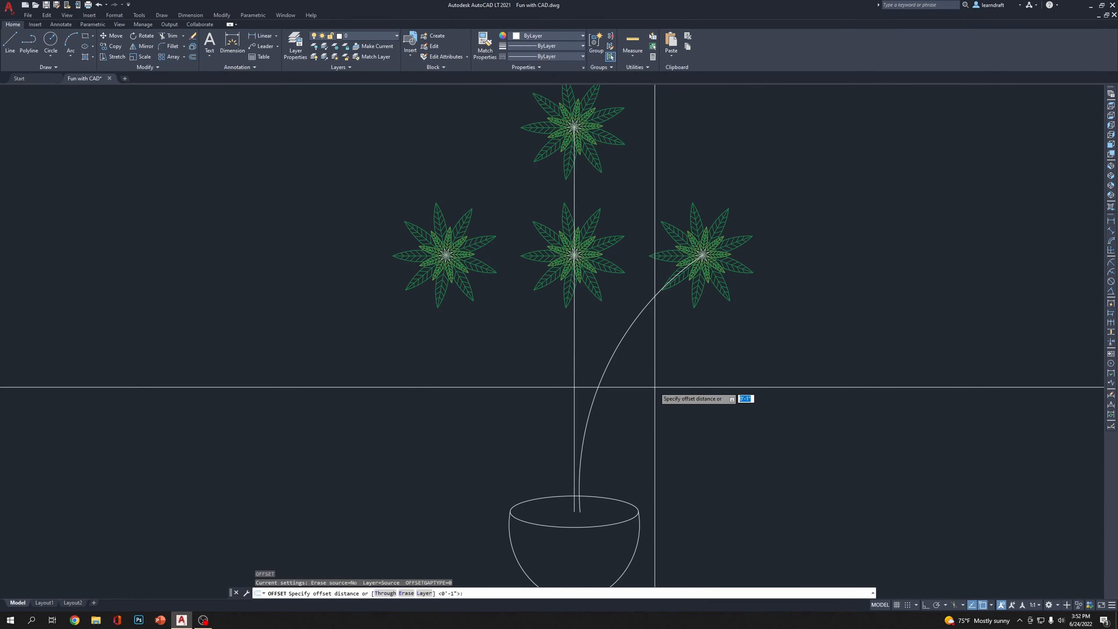
{"action": "scroll", "coordinate": [655, 388], "scroll_direction": "up", "scroll_amount": 2}
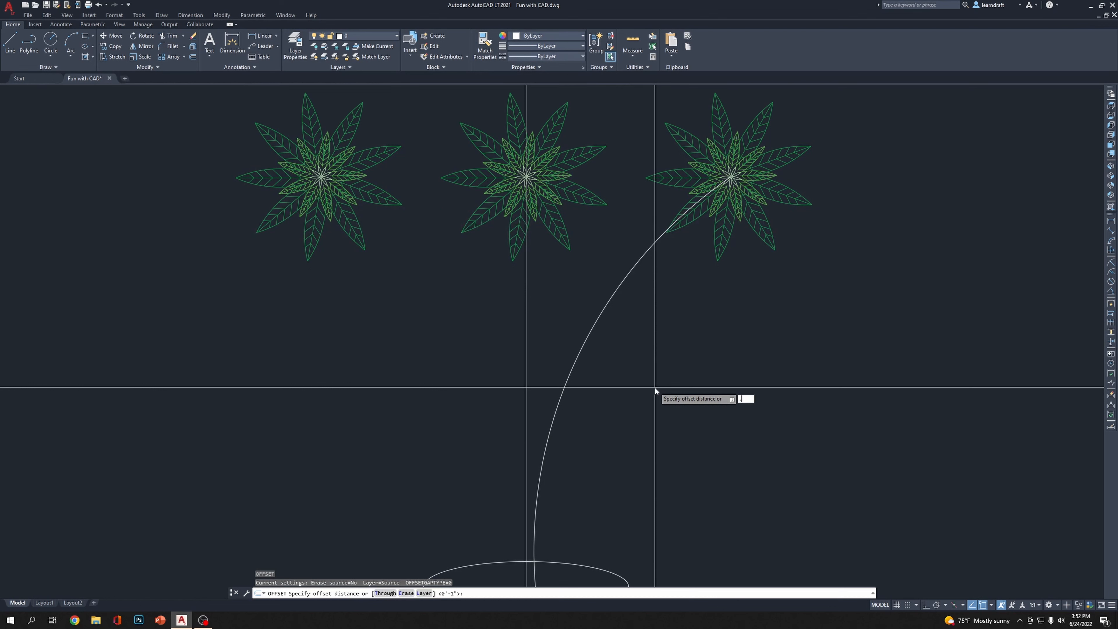
{"action": "type", "text": ".25"}
{"action": "key", "text": "Return"}
{"action": "left_click", "coordinate": [595, 324]}
{"action": "left_click", "coordinate": [637, 352]}
{"action": "scroll", "coordinate": [584, 324], "scroll_direction": "up", "scroll_amount": 2}
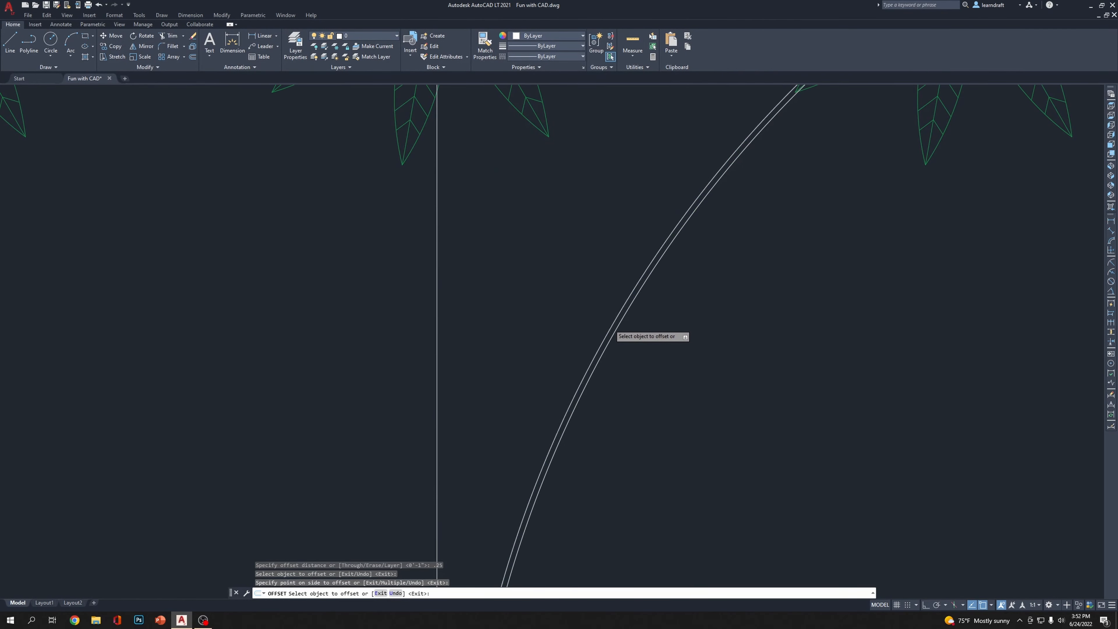
{"action": "key", "text": "Escape"}
Erase the original middle arc of the curved stem, keeping only the two offset arcs
{"action": "left_click", "coordinate": [619, 325]}
{"action": "scroll", "coordinate": [654, 388], "scroll_direction": "down", "scroll_amount": 4}
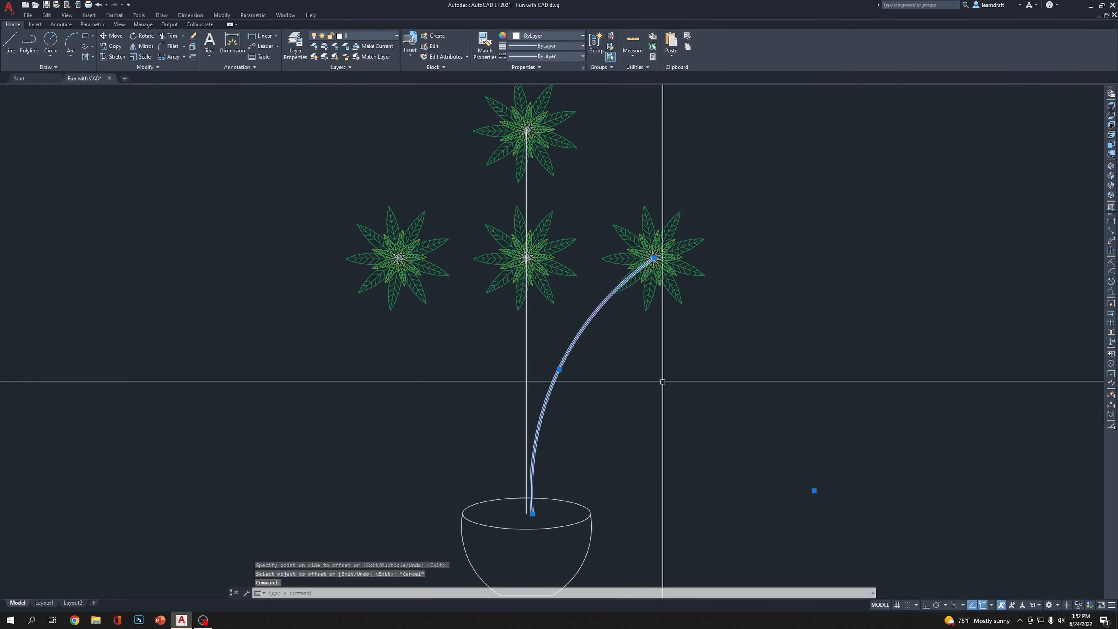
{"action": "scroll", "coordinate": [576, 361], "scroll_direction": "up", "scroll_amount": 4}
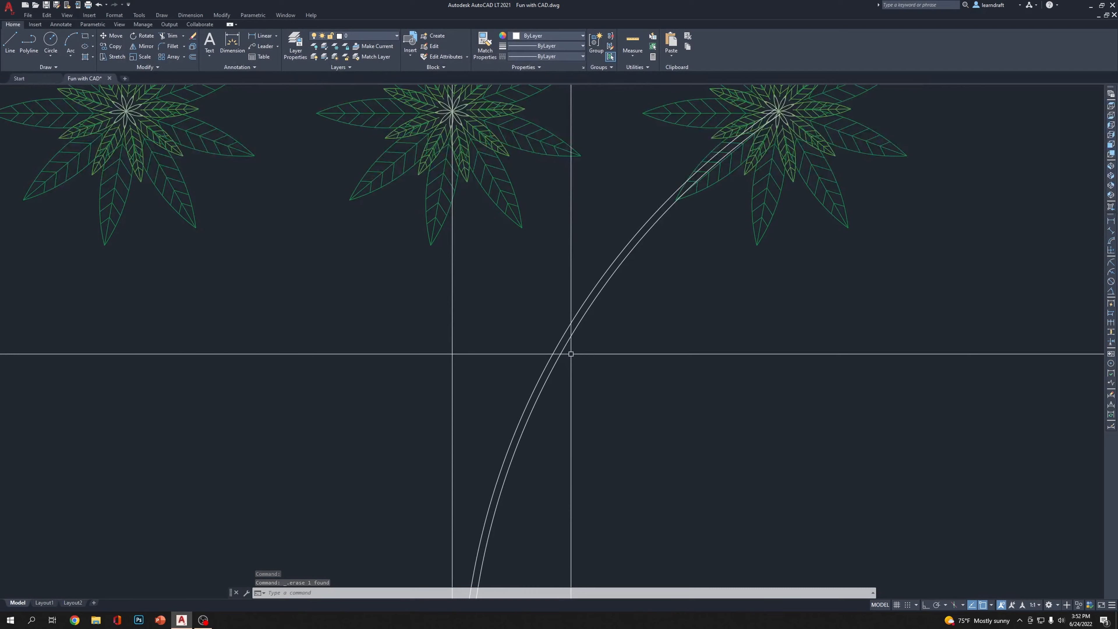
{"action": "scroll", "coordinate": [676, 286], "scroll_direction": "down", "scroll_amount": 2}
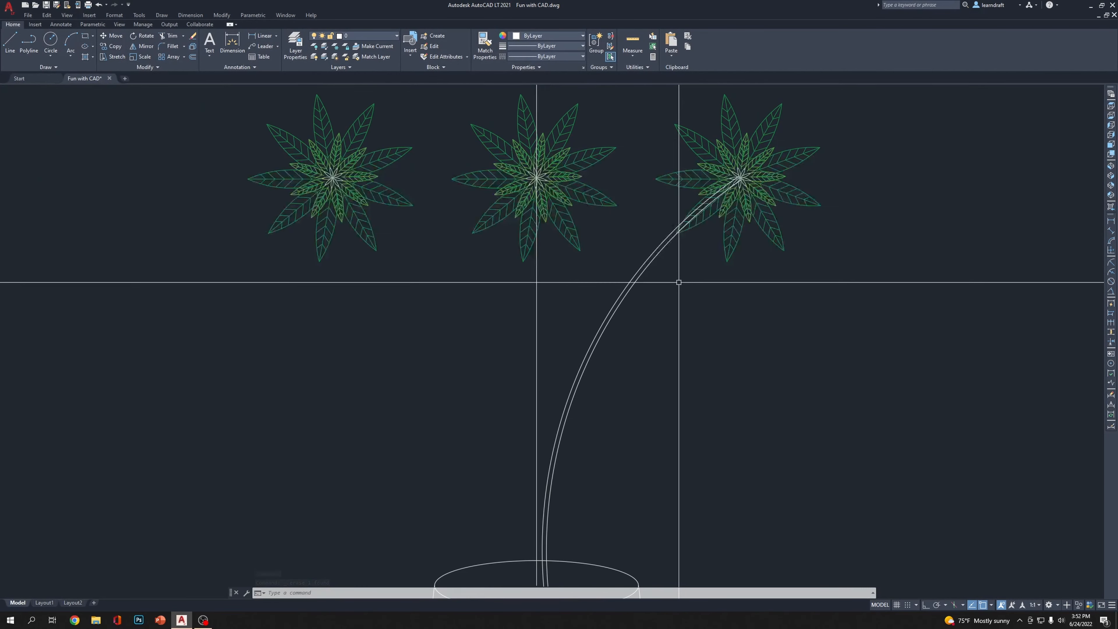
{"action": "middle_click_drag", "start_coordinate": [633, 330], "coordinate": [654, 268]}
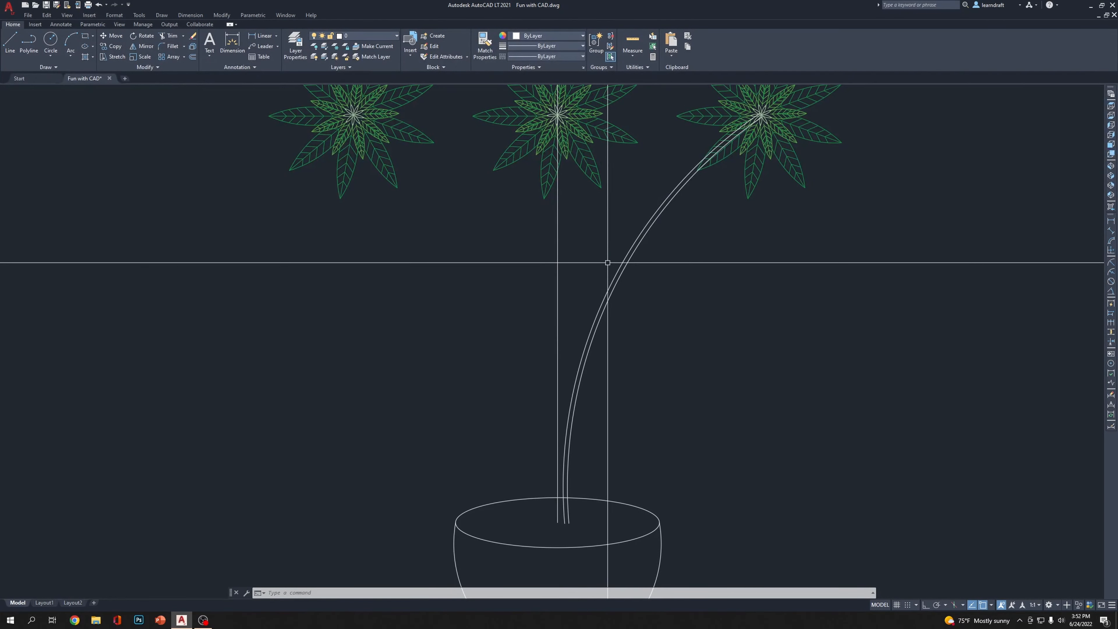
{"action": "scroll", "coordinate": [608, 263], "scroll_direction": "up", "scroll_amount": 1}
{"action": "scroll", "coordinate": [644, 287], "scroll_direction": "up", "scroll_amount": 2}
{"action": "scroll", "coordinate": [653, 263], "scroll_direction": "down", "scroll_amount": 4}
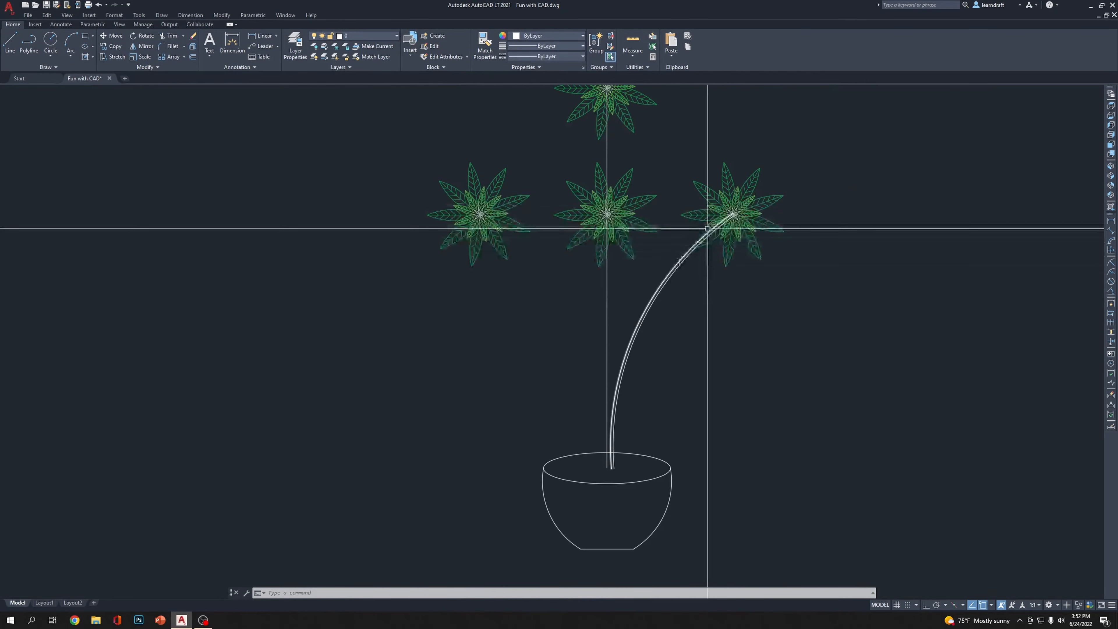
Trim both curved stem arcs where they meet the lower-left leaf of the right flower
{"action": "scroll", "coordinate": [707, 229], "scroll_direction": "up", "scroll_amount": 6}
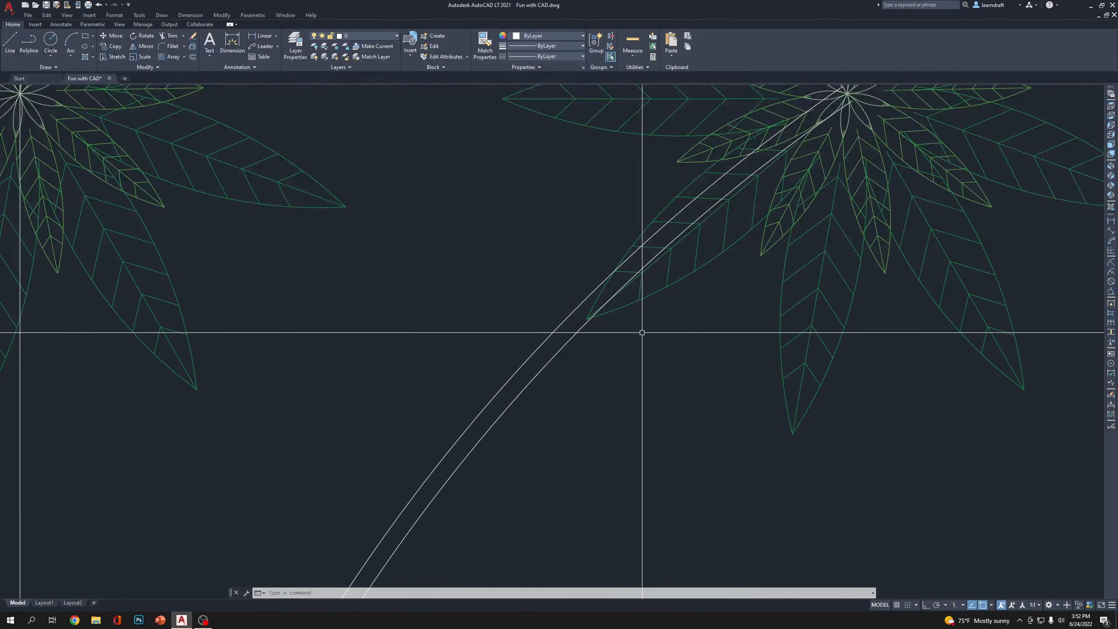
{"action": "key", "text": "Return"}
{"action": "scroll", "coordinate": [642, 332], "scroll_direction": "up", "scroll_amount": 5}
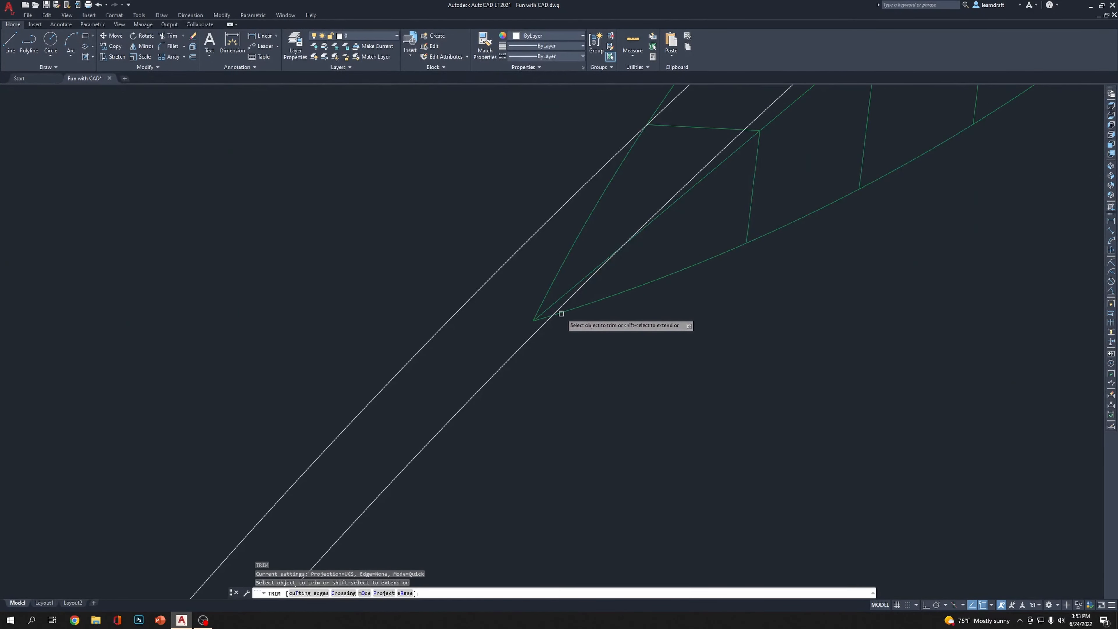
{"action": "scroll", "coordinate": [589, 292], "scroll_direction": "up", "scroll_amount": 2}
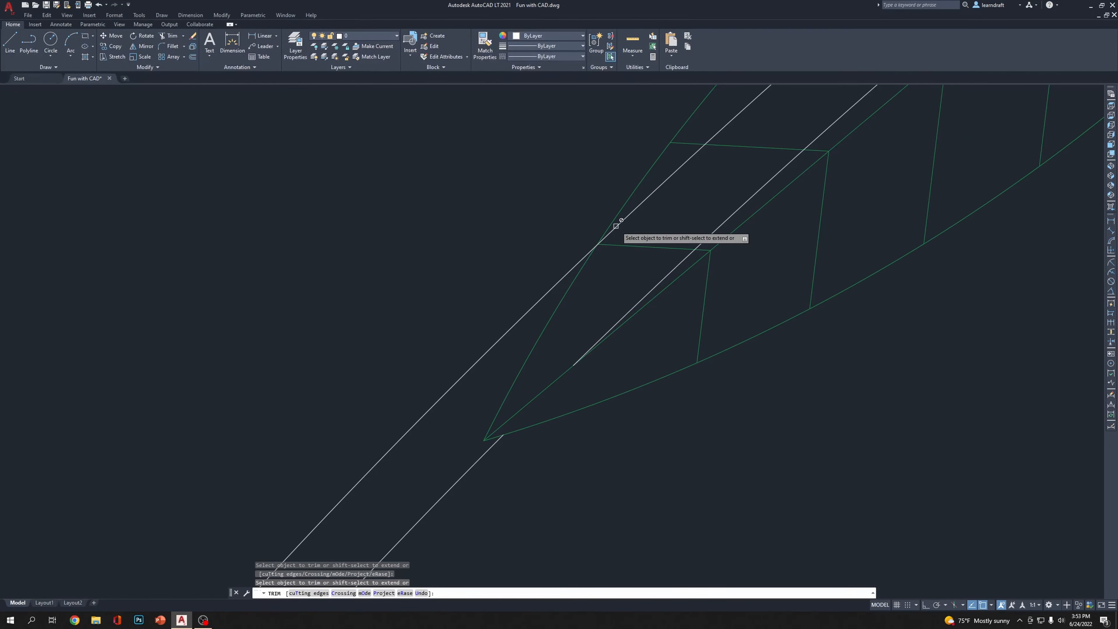
{"action": "scroll", "coordinate": [611, 241], "scroll_direction": "down", "scroll_amount": 5}
{"action": "key", "text": "Escape"}
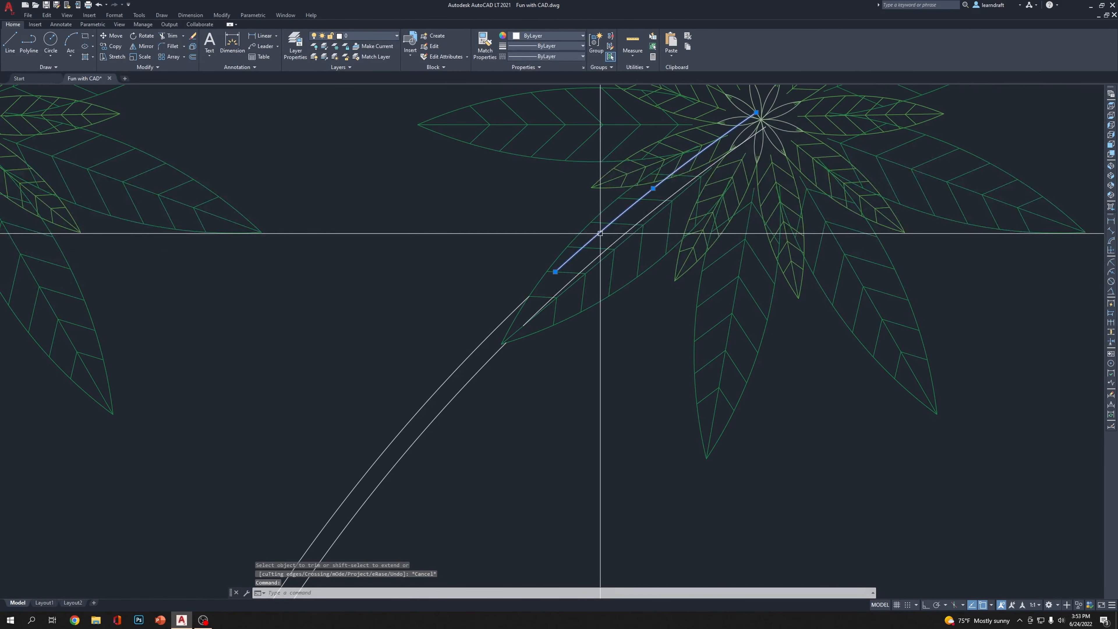
Erase the two leftover arc pieces that run over the right flower to its centre
{"action": "left_click", "coordinate": [615, 238]}
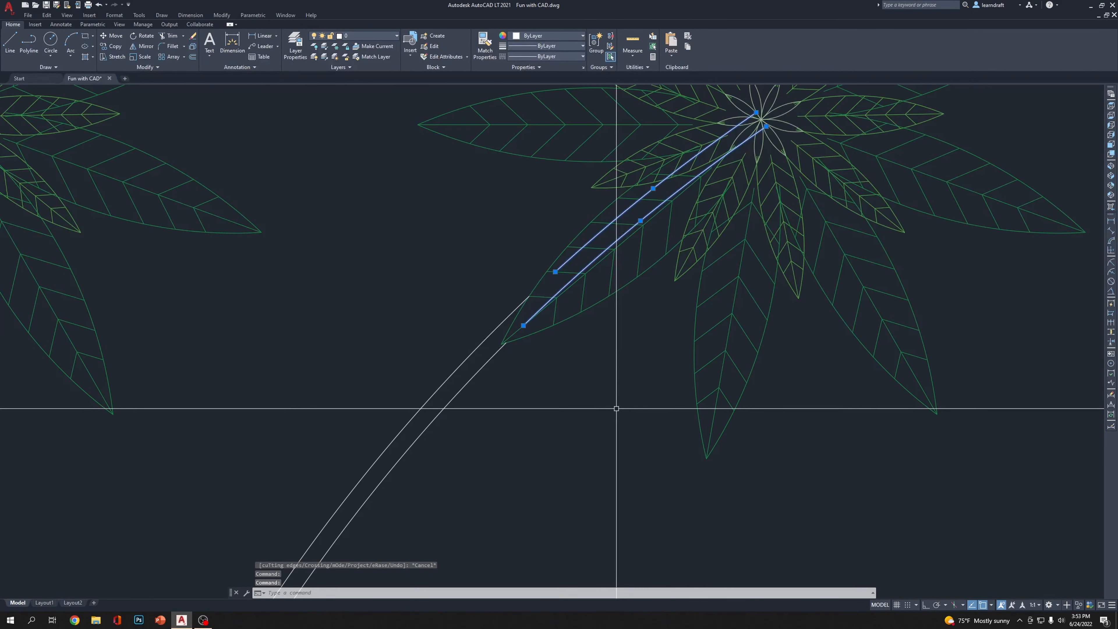
{"action": "scroll", "coordinate": [604, 359], "scroll_direction": "down", "scroll_amount": 5}
{"action": "middle_click_drag", "start_coordinate": [614, 450], "coordinate": [661, 370]}
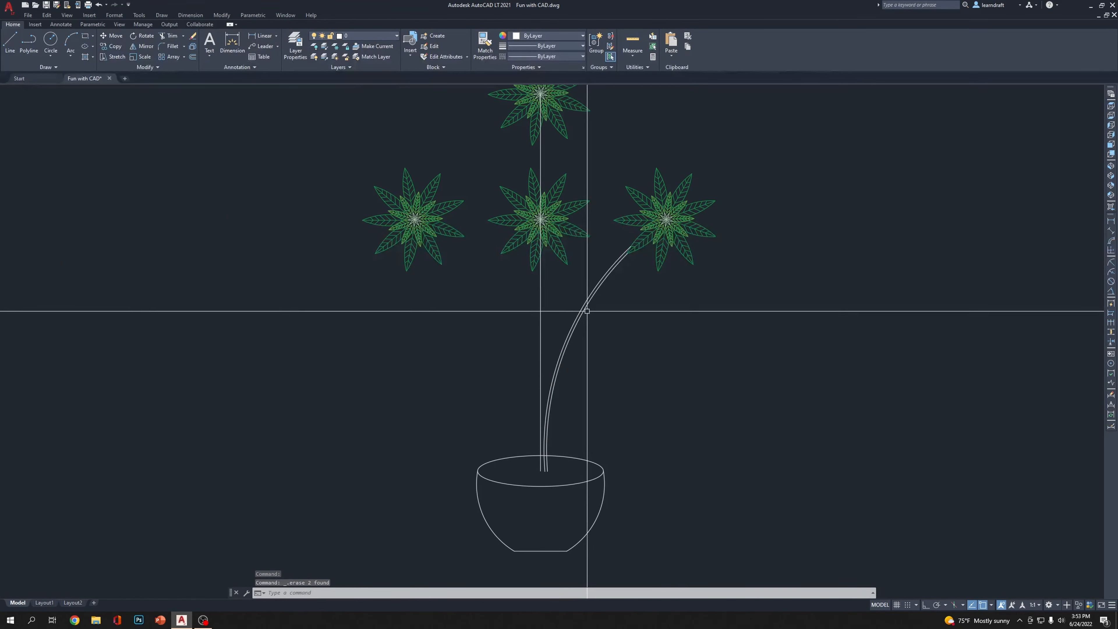
Mirror both arcs of the right stem about a vertical line through the straight stem's lower end, with Ortho on and keeping the originals
{"action": "mouse_move", "coordinate": [729, 135]}
{"action": "middle_mouse_down"}
{"action": "mouse_move", "coordinate": [719, 200]}
{"action": "mouse_move", "coordinate": [735, 168]}
{"action": "mouse_move", "coordinate": [815, 155]}
{"action": "middle_mouse_up"}
{"action": "left_click", "coordinate": [691, 277]}
{"action": "left_click", "coordinate": [637, 332]}
{"action": "middle_click_drag", "start_coordinate": [673, 584], "coordinate": [670, 514]}
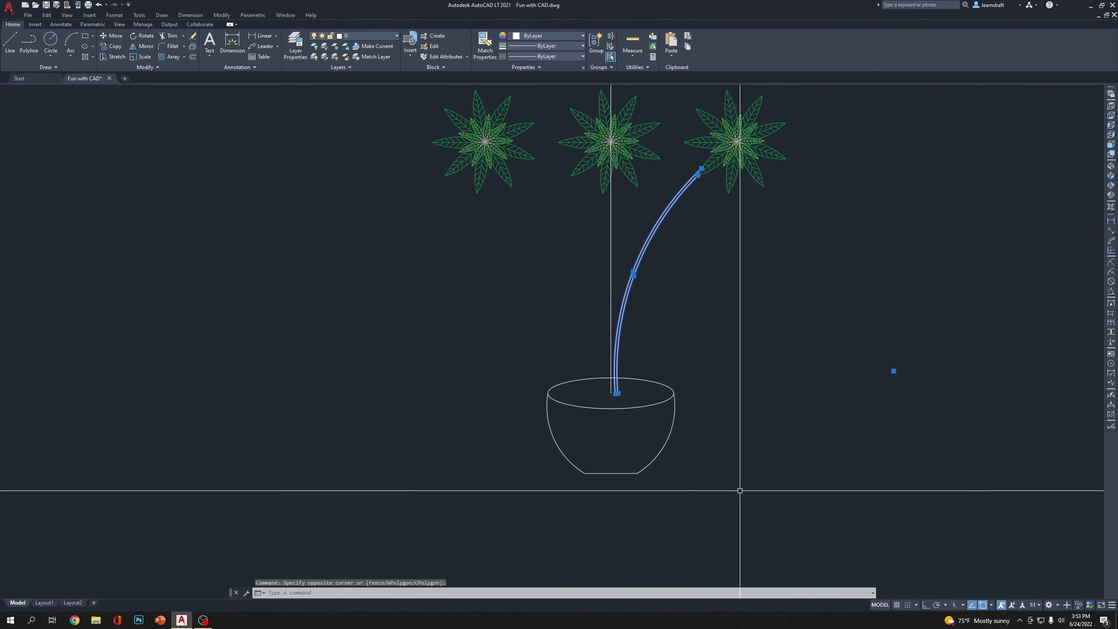
{"action": "key", "text": "Return"}
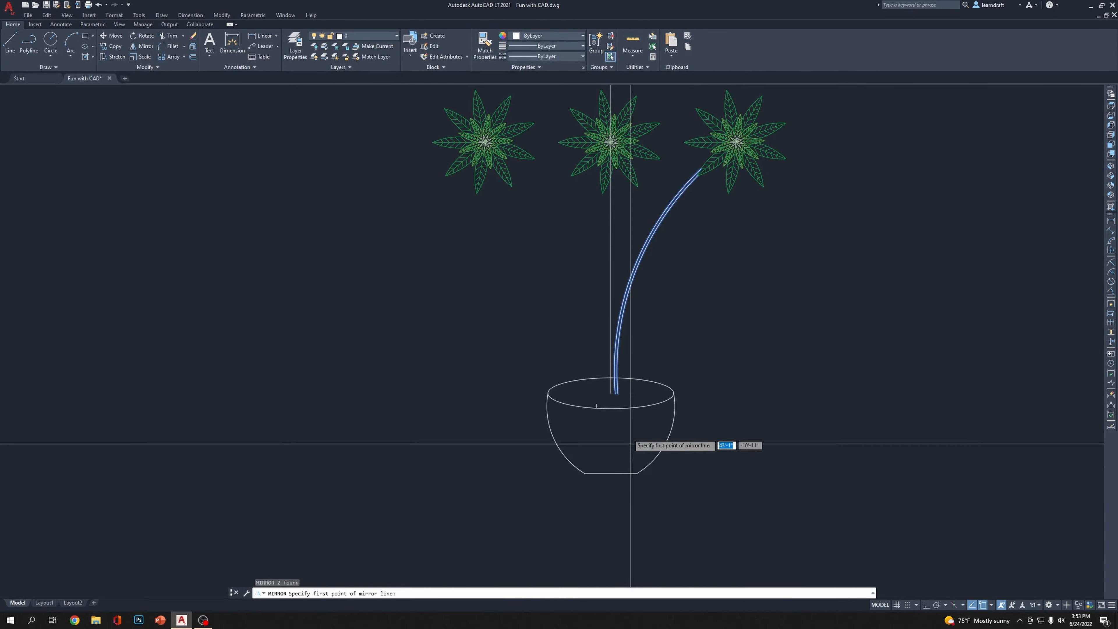
{"action": "left_click", "coordinate": [611, 392]}
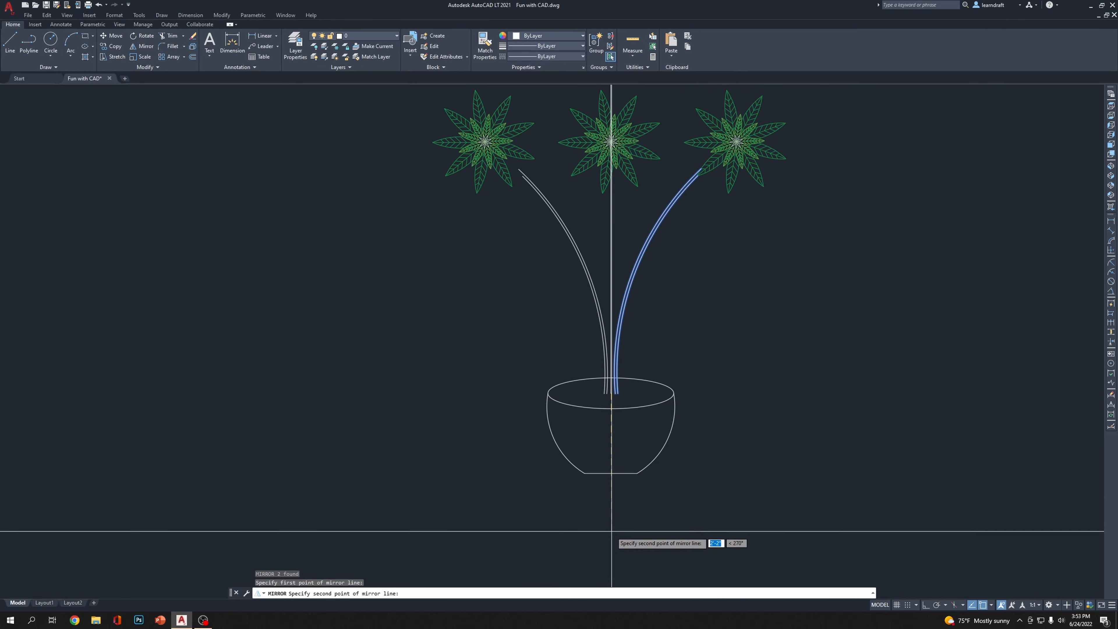
{"action": "key", "text": "F8"}
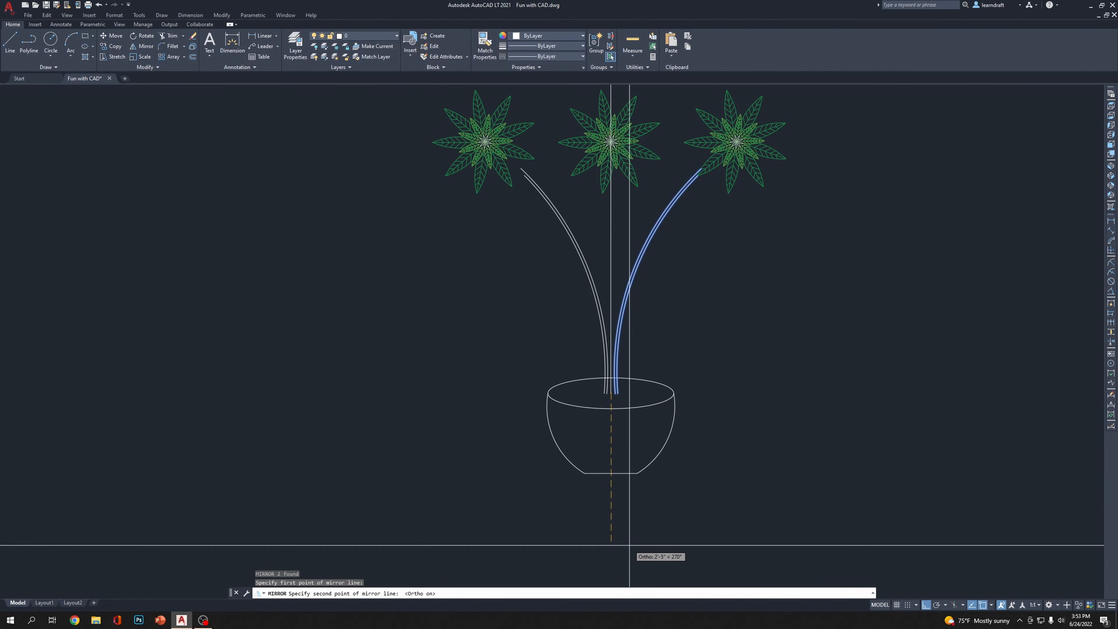
{"action": "key", "text": "Return"}
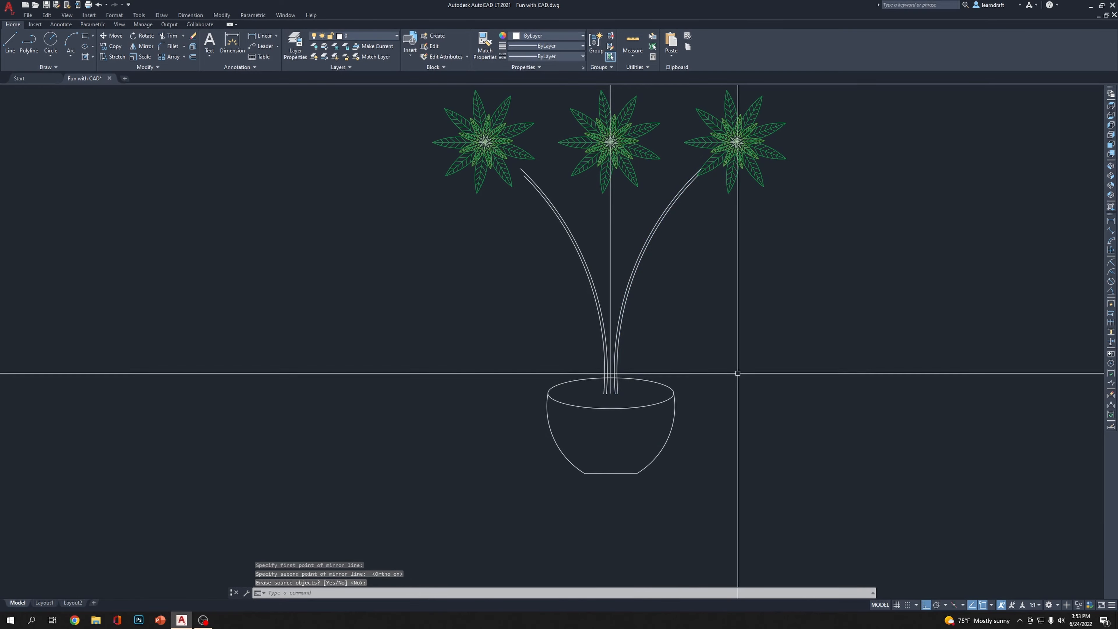
Extend the upper ends of both mirrored stem arcs to meet the left flower
{"action": "middle_click_drag", "start_coordinate": [736, 375], "coordinate": [762, 454]}
{"action": "scroll", "coordinate": [539, 261], "scroll_direction": "up", "scroll_amount": 3}
{"action": "mouse_move", "coordinate": [539, 262]}
{"action": "middle_mouse_down"}
{"action": "mouse_move", "coordinate": [582, 281]}
{"action": "mouse_move", "coordinate": [584, 320]}
{"action": "middle_mouse_up"}
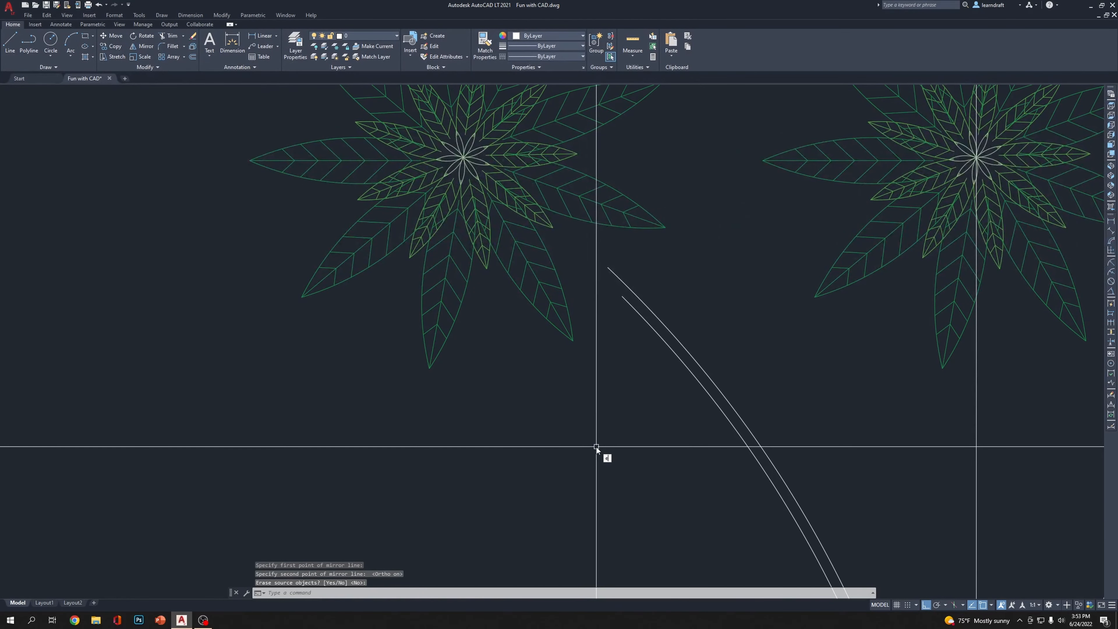
{"action": "type", "text": "EX"}
{"action": "key", "text": "Return"}
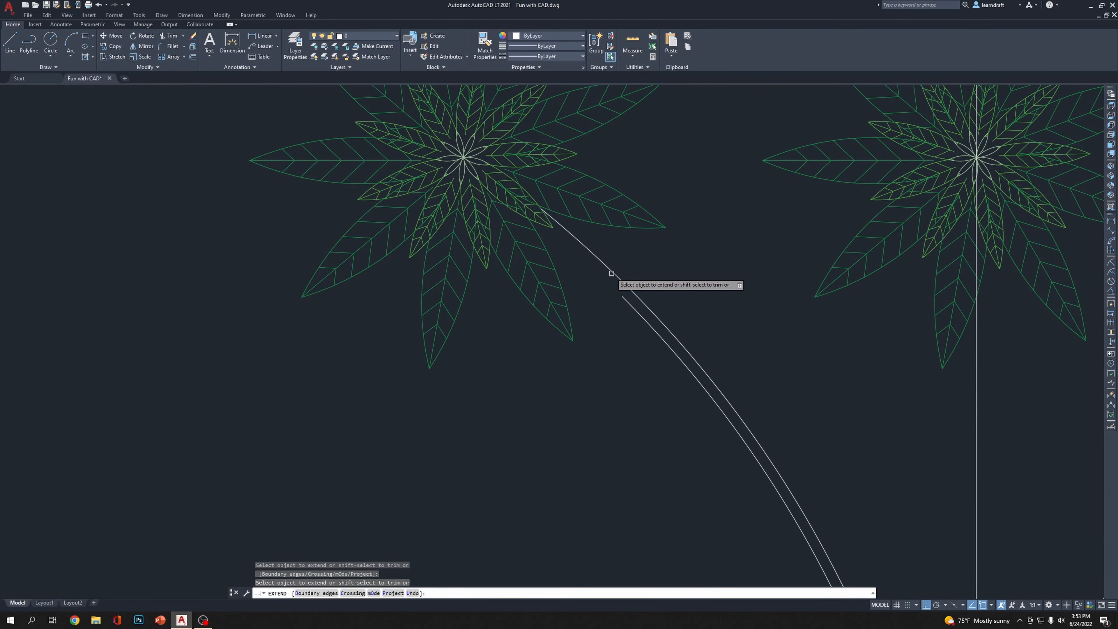
{"action": "scroll", "coordinate": [362, 254], "scroll_direction": "down", "scroll_amount": 4}
{"action": "key", "text": "Return"}
{"action": "mouse_move", "coordinate": [547, 312]}
{"action": "middle_mouse_down"}
{"action": "mouse_move", "coordinate": [594, 309]}
{"action": "mouse_move", "coordinate": [639, 334]}
{"action": "middle_mouse_up"}
{"action": "scroll", "coordinate": [549, 303], "scroll_direction": "up", "scroll_amount": 2}
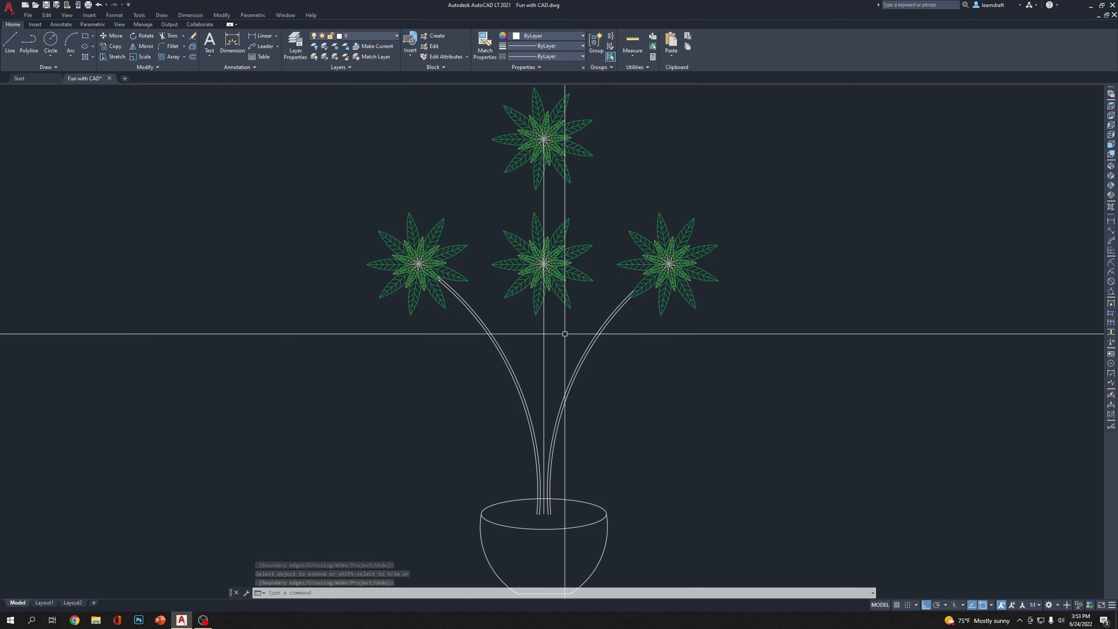
Erase the straight vertical stem line running from the top flower through the middle flower to the pot
{"action": "left_click", "coordinate": [563, 331]}
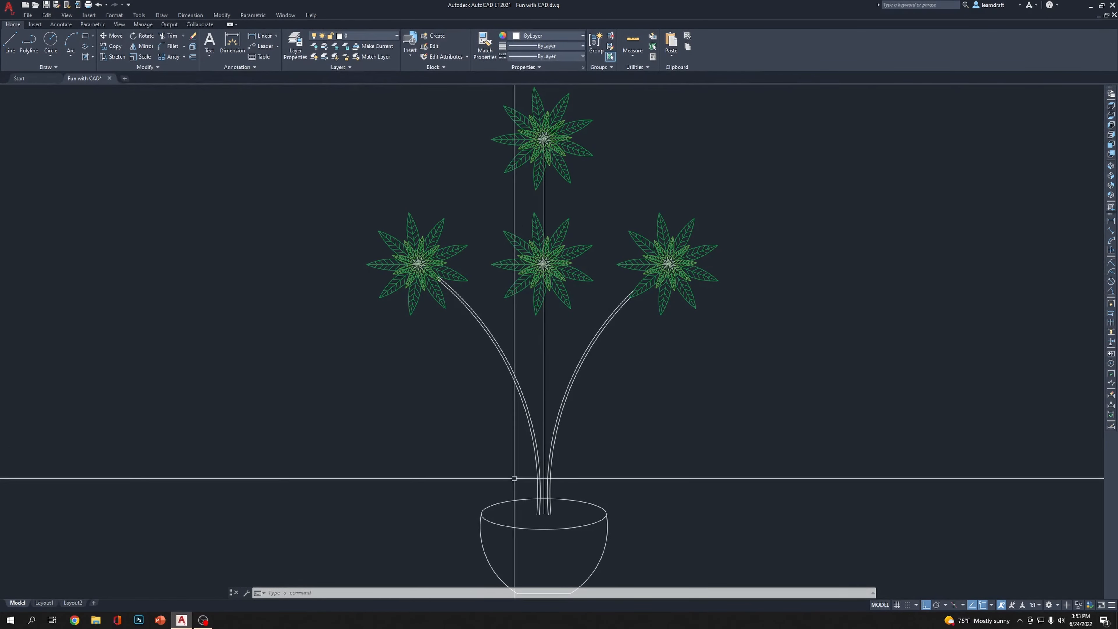
{"action": "left_click", "coordinate": [554, 209]}
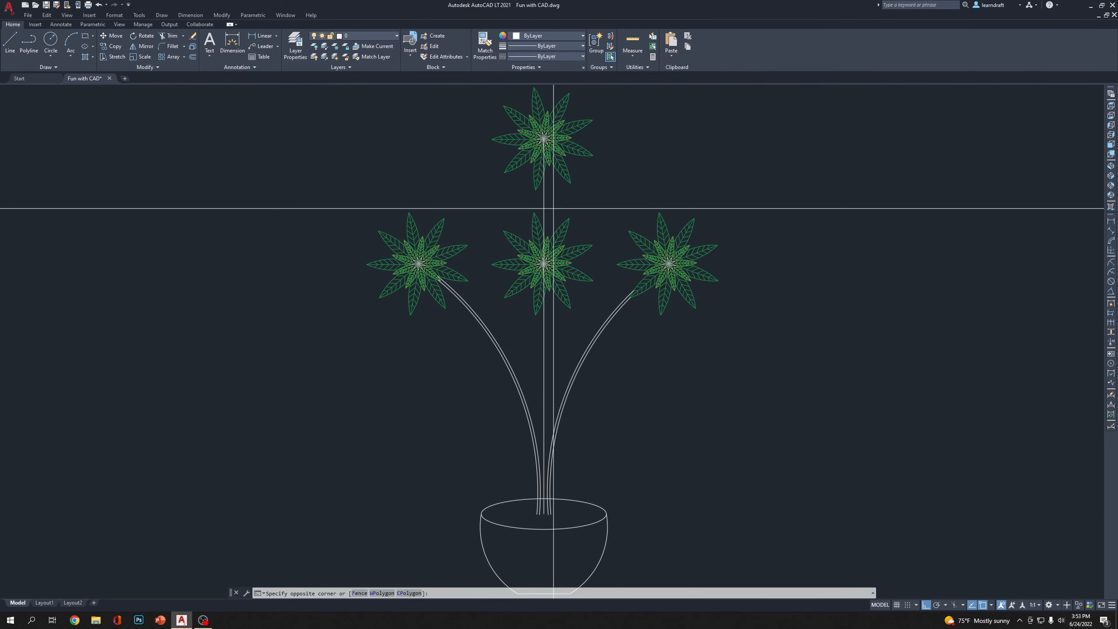
{"action": "left_click", "coordinate": [532, 196]}
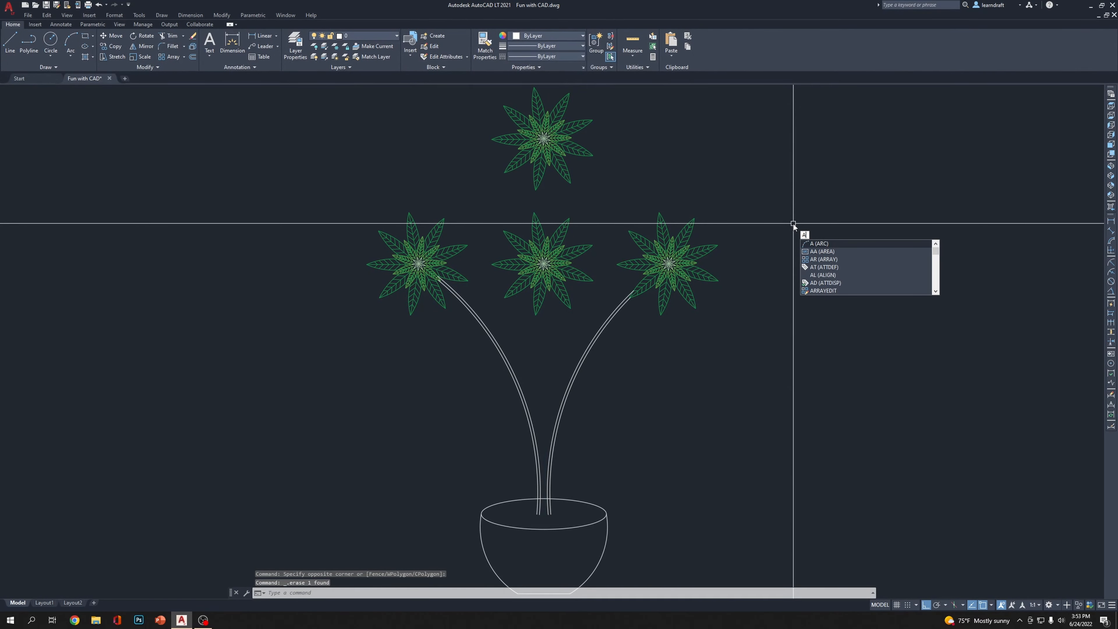
{"action": "key", "text": "Return"}
{"action": "scroll", "coordinate": [507, 168], "scroll_direction": "up", "scroll_amount": 6}
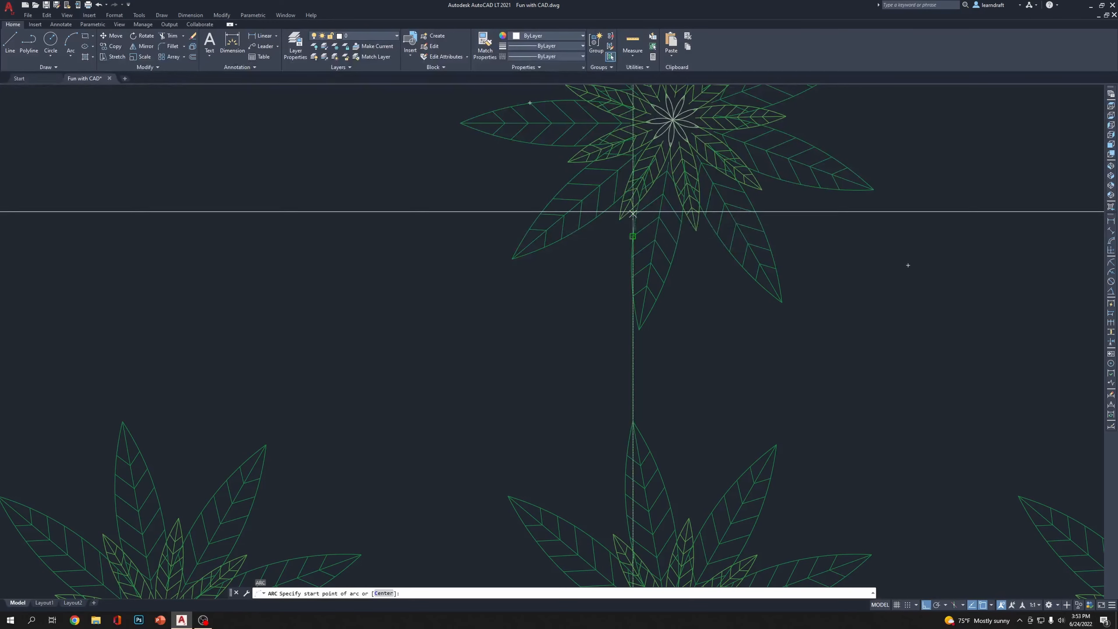
{"action": "left_click", "coordinate": [620, 224]}
{"action": "scroll", "coordinate": [619, 222], "scroll_direction": "down", "scroll_amount": 5}
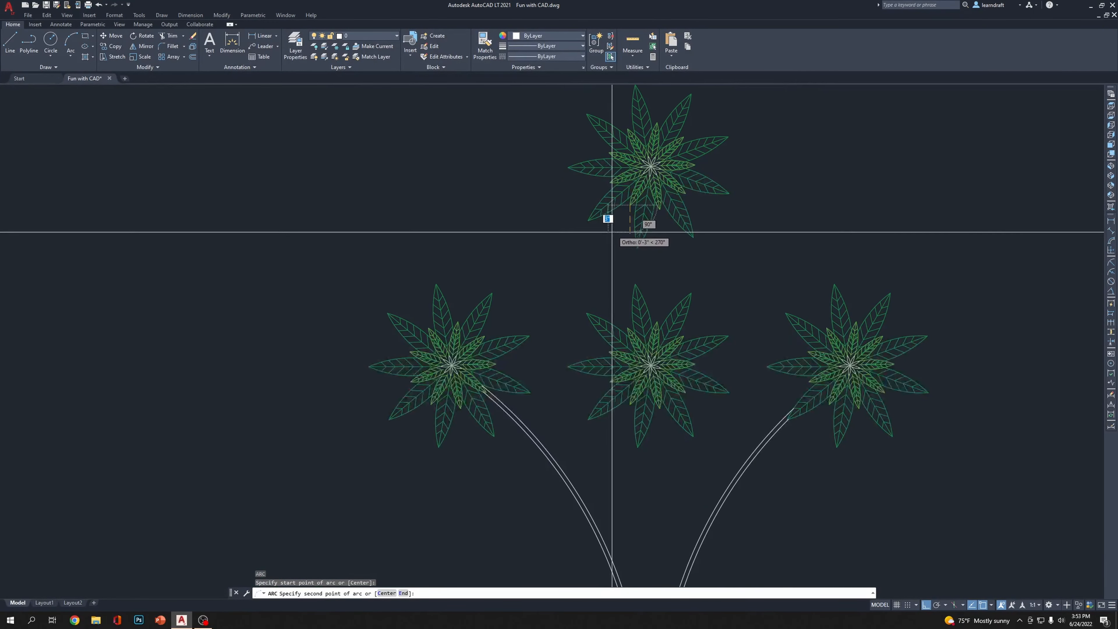
{"action": "key", "text": "F8"}
{"action": "middle_click_drag", "start_coordinate": [595, 257], "coordinate": [574, 200]}
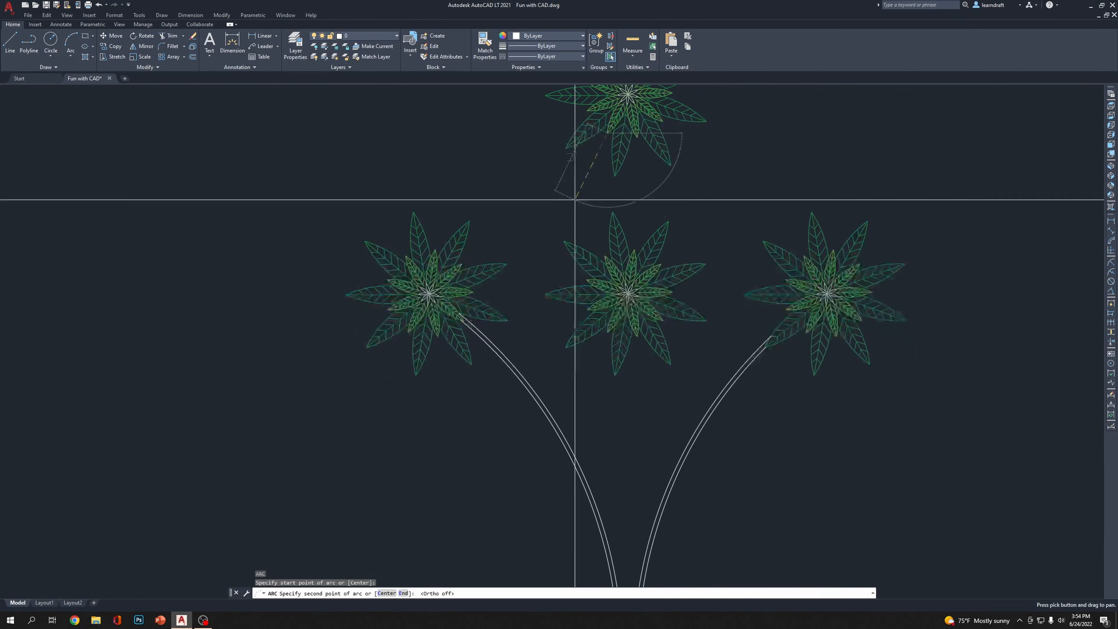
{"action": "left_click", "coordinate": [573, 224]}
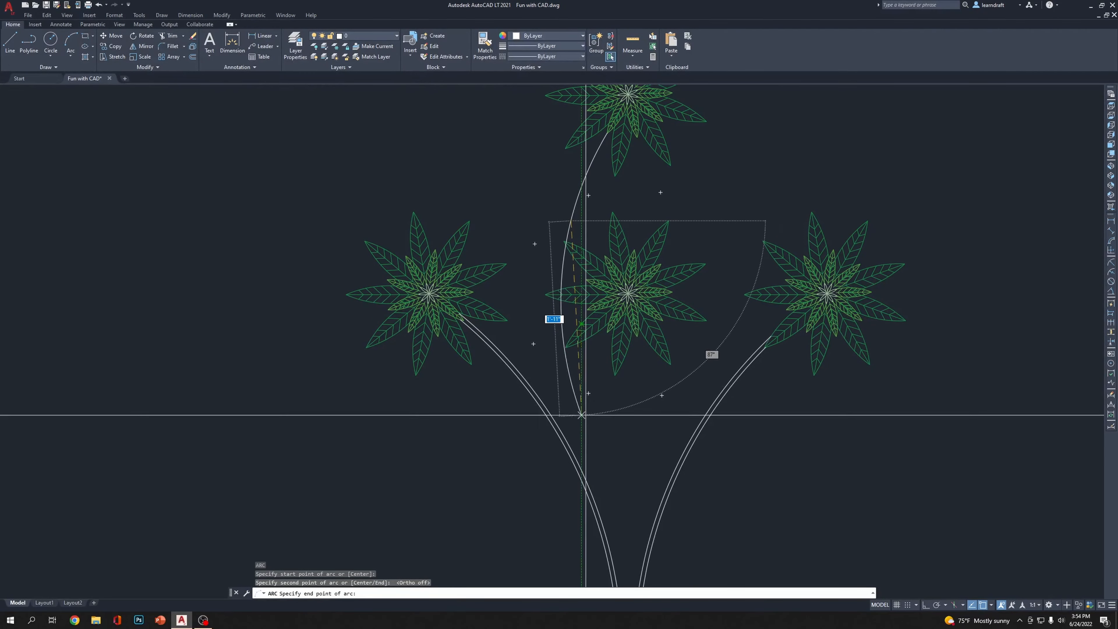
{"action": "key", "text": "Escape"}
Draw a three-point arc stem from the top flower's lower-left petals, bowing around the left side of the middle flower and ending beside its lower leaves
{"action": "middle_click_drag", "start_coordinate": [560, 214], "coordinate": [570, 267]}
{"action": "key", "text": "space"}
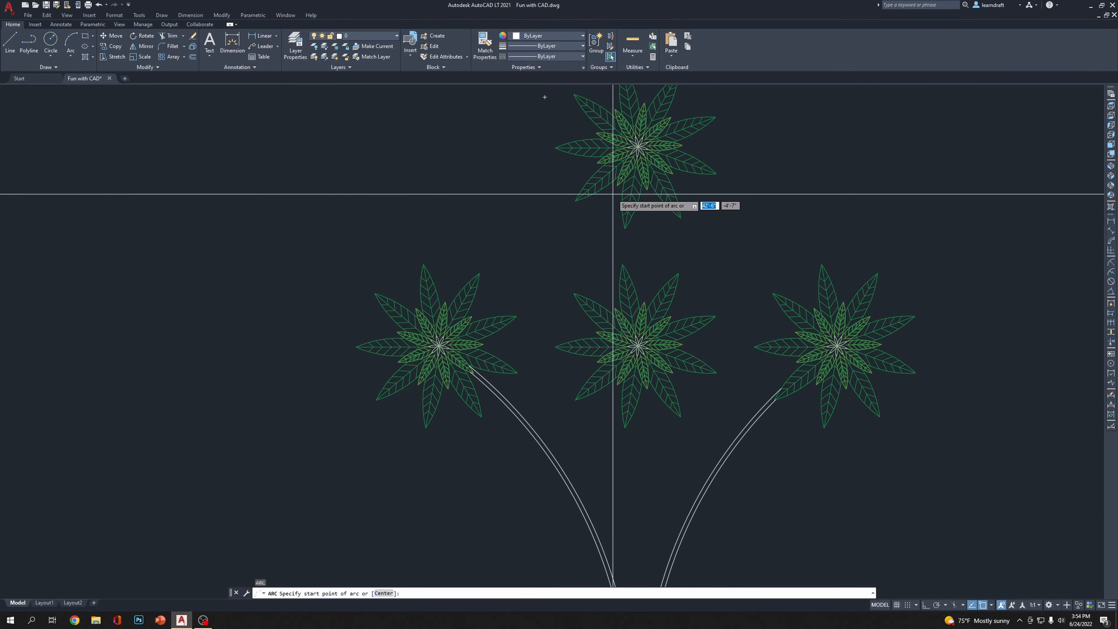
{"action": "left_click", "coordinate": [617, 185]}
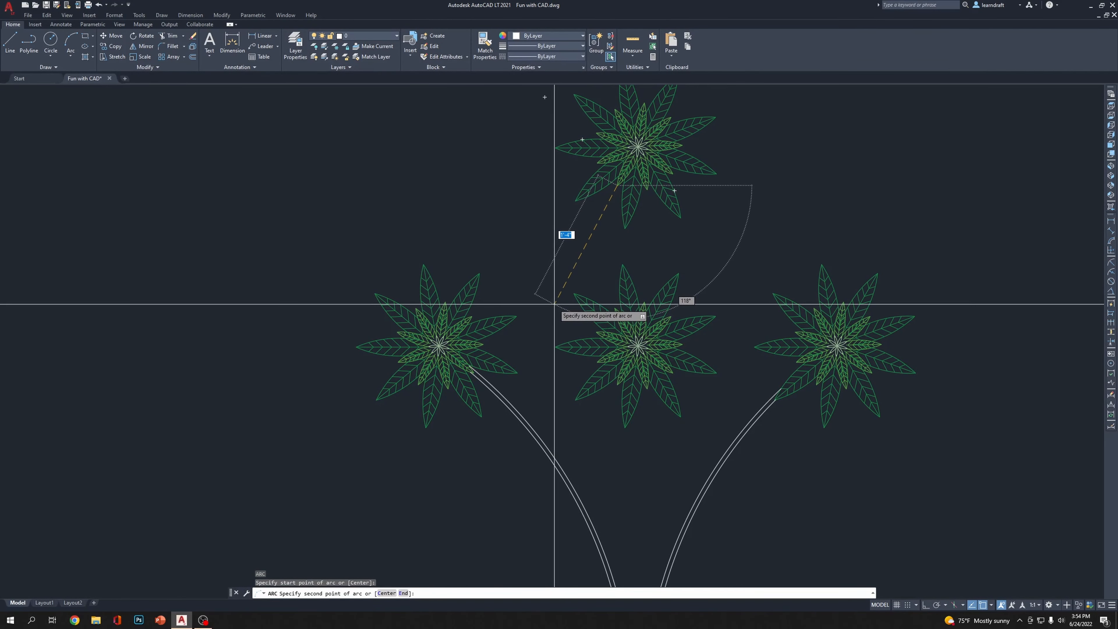
{"action": "left_click", "coordinate": [547, 383]}
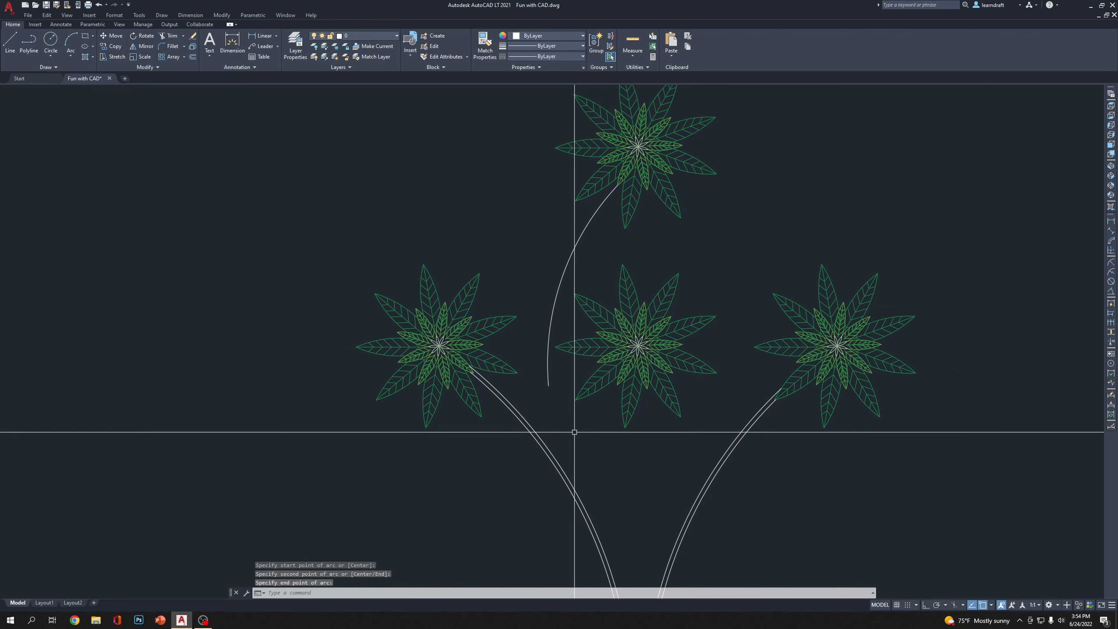
{"action": "middle_click_drag", "start_coordinate": [576, 432], "coordinate": [566, 343]}
{"action": "scroll", "coordinate": [566, 342], "scroll_direction": "down", "scroll_amount": 2}
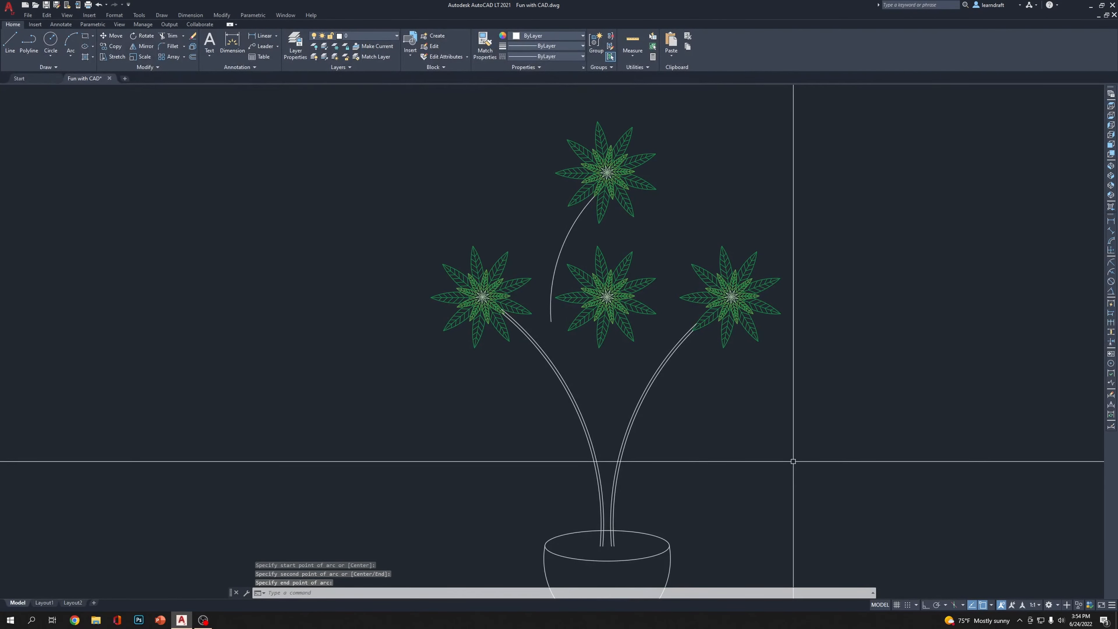
Draw a second three-point arc from the top-flower stem's lower end, passing through the pot opening and ending below the pot
{"action": "key", "text": "Return"}
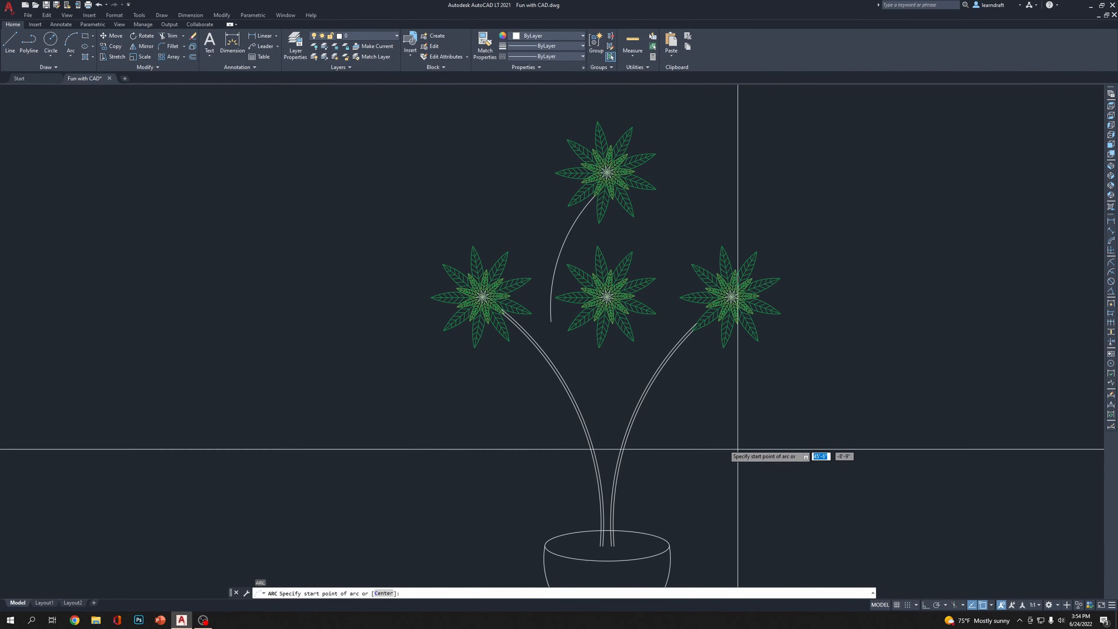
{"action": "left_click", "coordinate": [550, 322]}
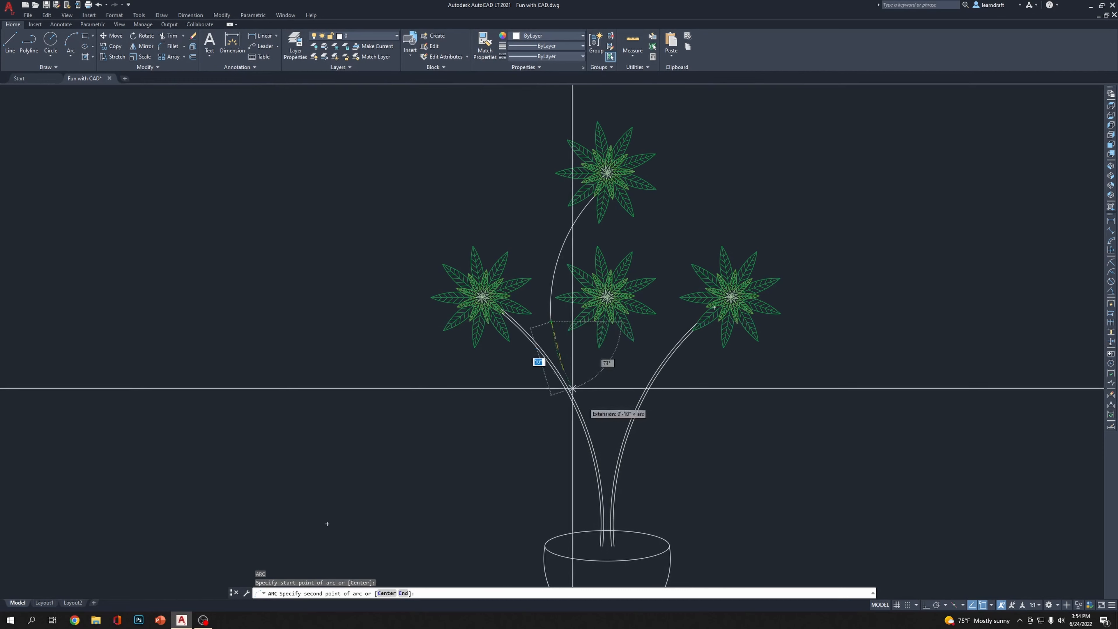
{"action": "left_click", "coordinate": [607, 547]}
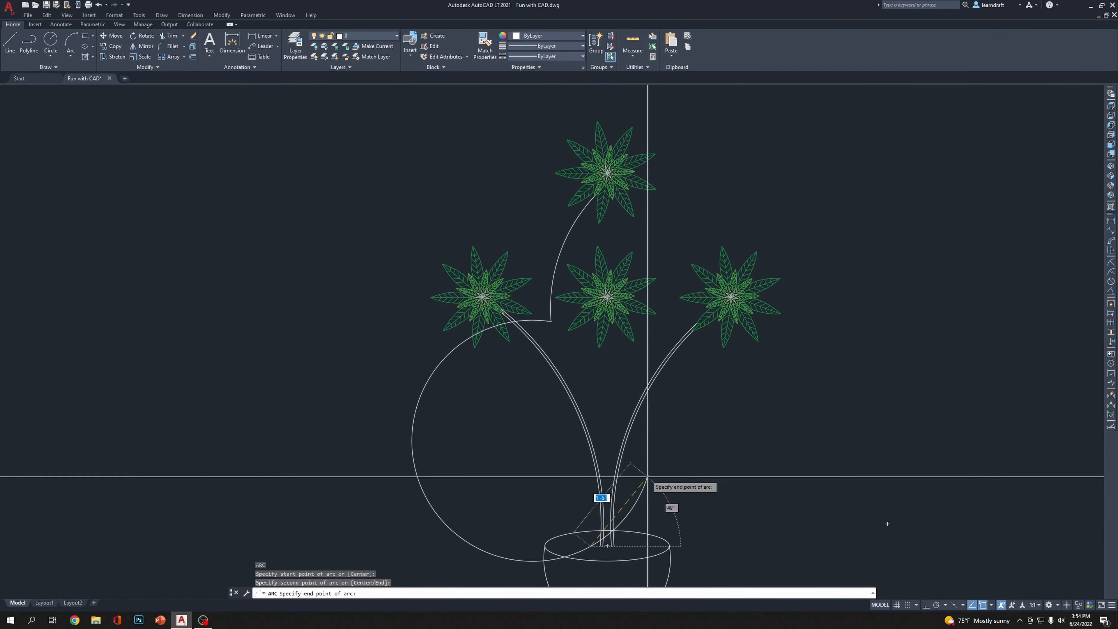
{"action": "scroll", "coordinate": [646, 472], "scroll_direction": "down", "scroll_amount": 6}
{"action": "scroll", "coordinate": [561, 404], "scroll_direction": "up", "scroll_amount": 6}
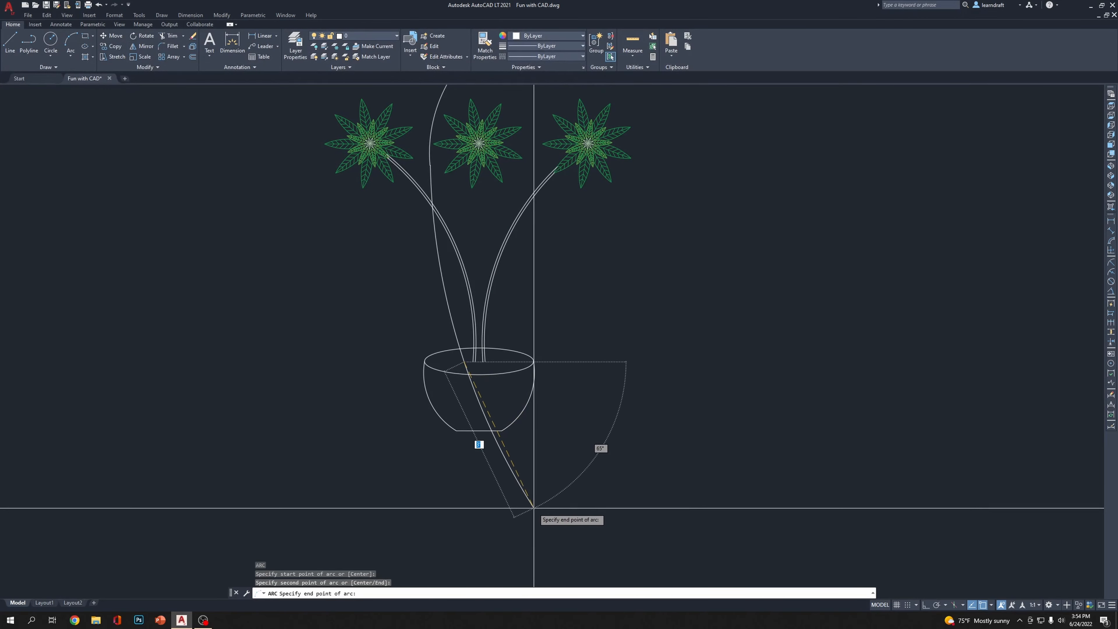
{"action": "left_click", "coordinate": [510, 529]}
{"action": "middle_click_drag", "start_coordinate": [590, 377], "coordinate": [630, 457]}
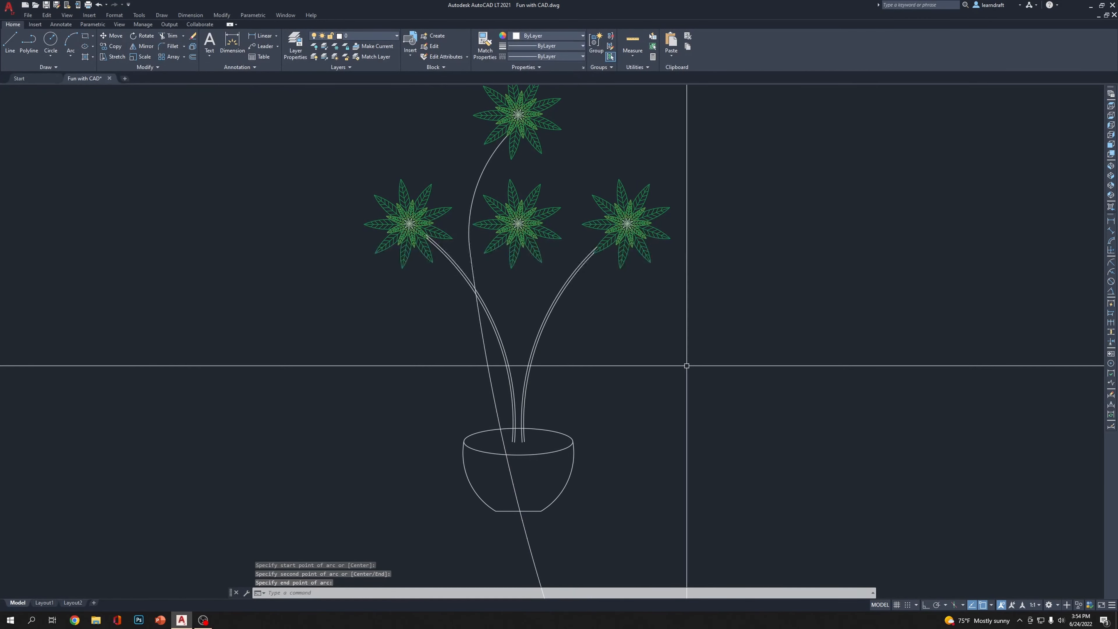
Trim the new arc inside the pot at its front rim and erase the leftover piece below the pot
{"action": "scroll", "coordinate": [499, 239], "scroll_direction": "up", "scroll_amount": 4}
{"action": "scroll", "coordinate": [519, 287], "scroll_direction": "down", "scroll_amount": 4}
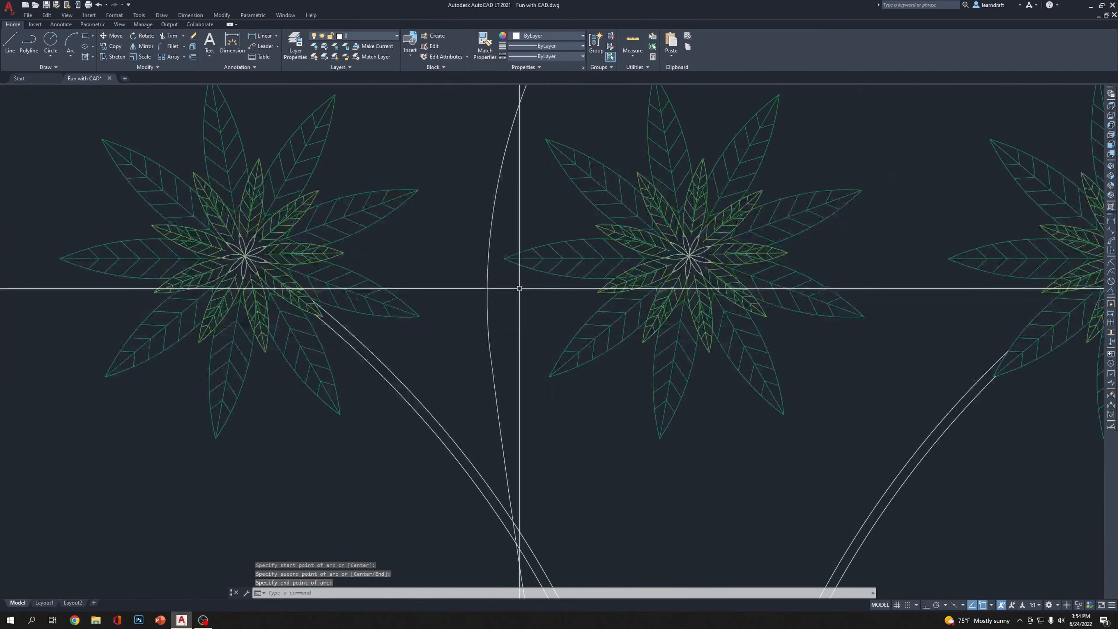
{"action": "middle_click_drag", "start_coordinate": [608, 392], "coordinate": [605, 268]}
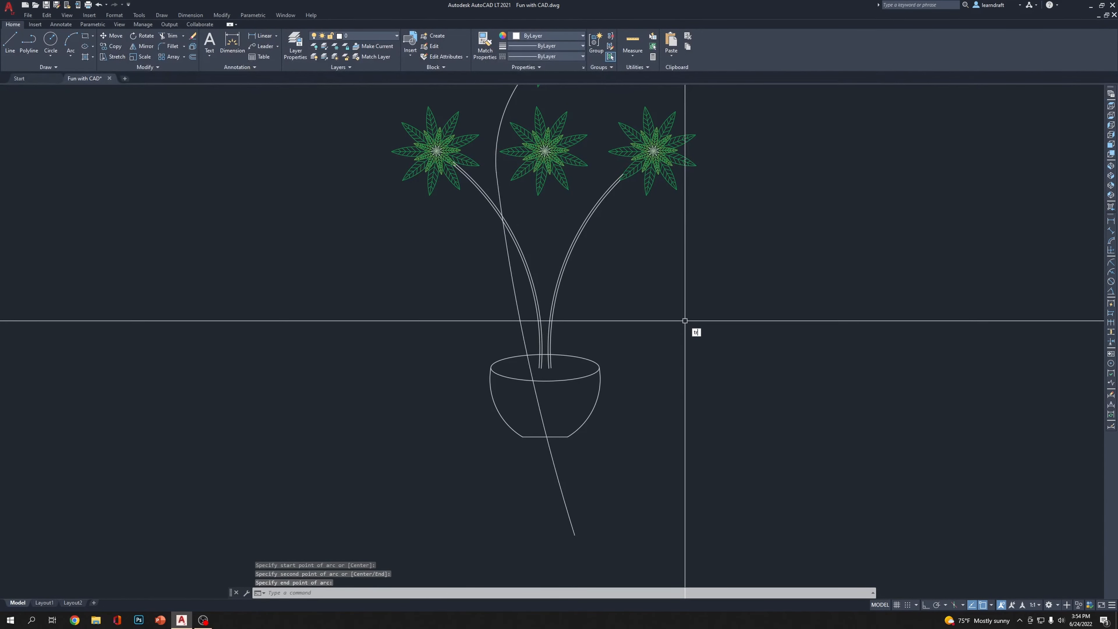
{"action": "type", "text": "tr"}
{"action": "key", "text": "Return"}
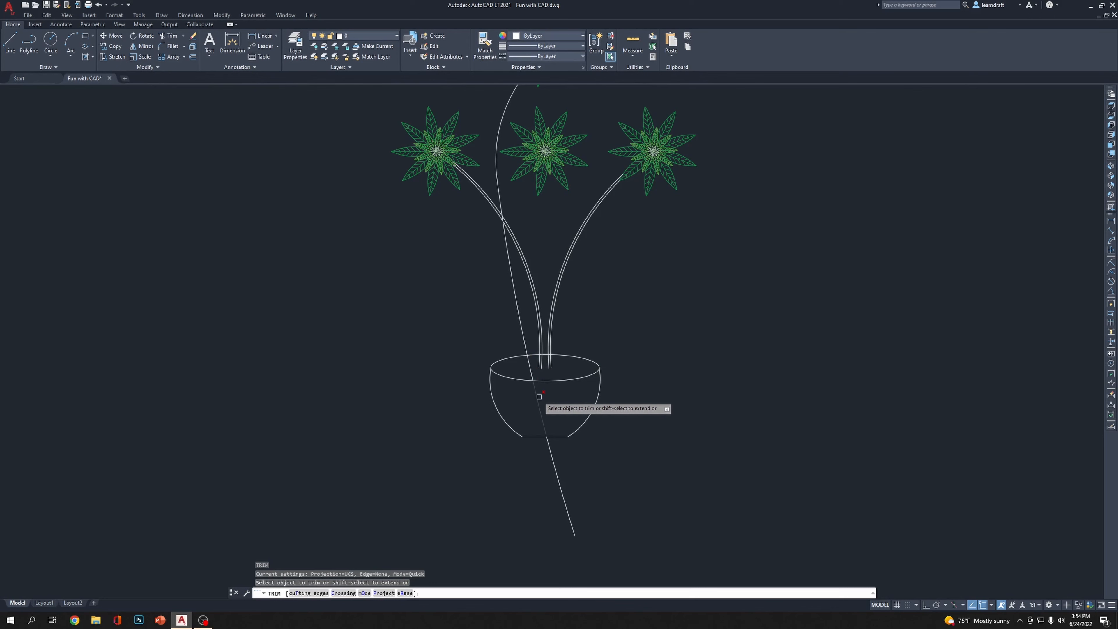
{"action": "key", "text": "Escape"}
{"action": "left_click", "coordinate": [558, 478]}
{"action": "key", "text": "Delete"}
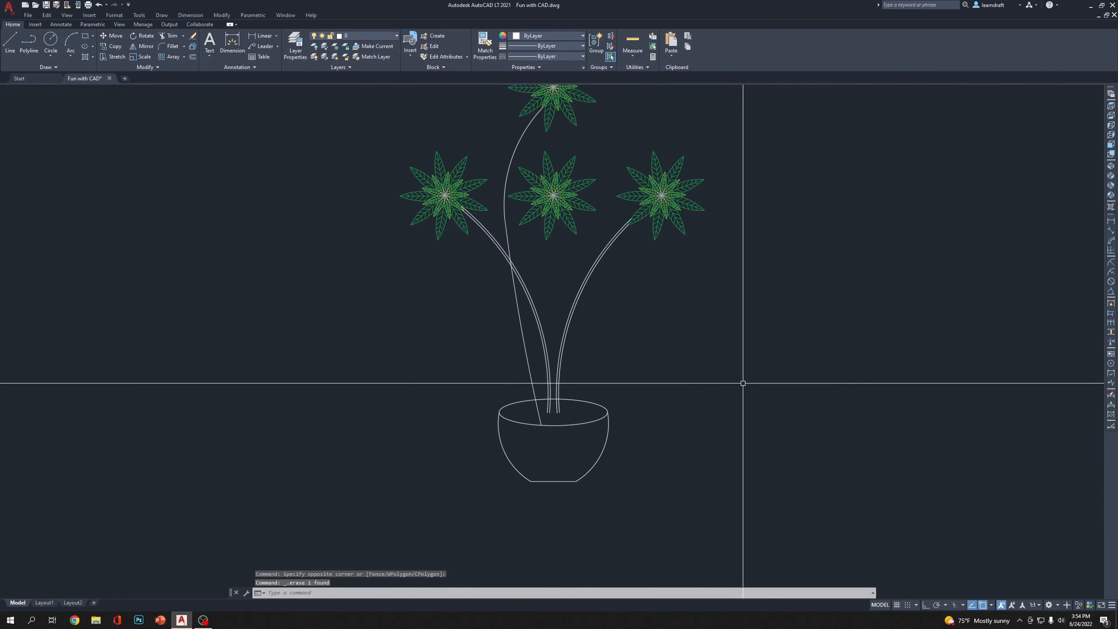
Draw a straight line across the pot's elliptical opening between its two outermost points
{"action": "scroll", "coordinate": [566, 383], "scroll_direction": "up", "scroll_amount": 5}
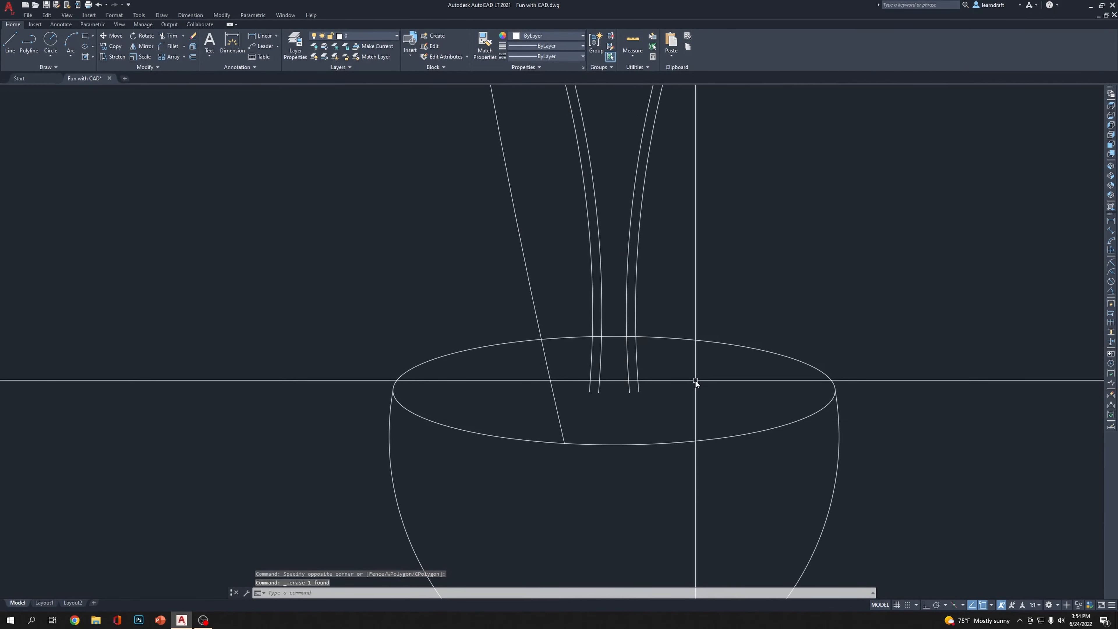
{"action": "type", "text": "l"}
{"action": "key", "text": "Return"}
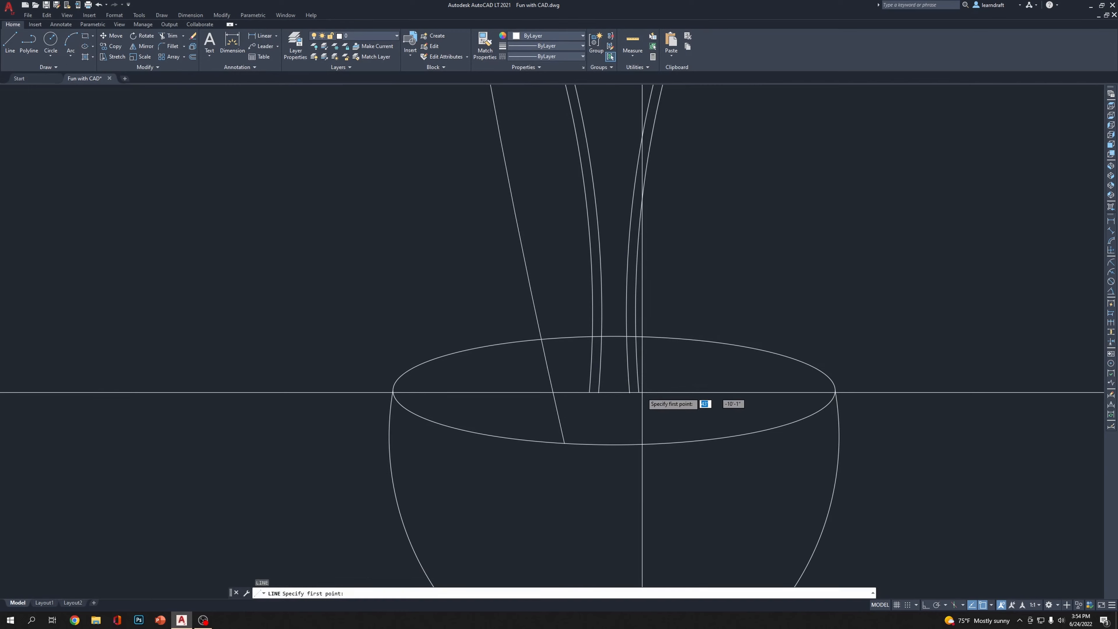
{"action": "left_click", "coordinate": [835, 390]}
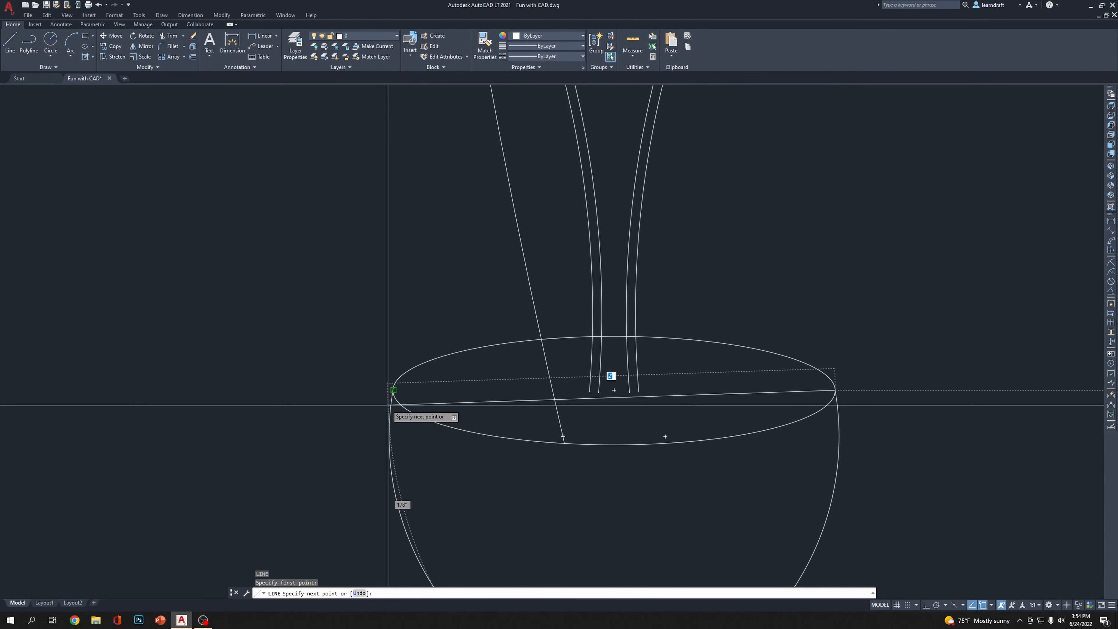
{"action": "left_click", "coordinate": [393, 390]}
{"action": "key", "text": "Return"}
Trim the lower ends of all the stem lines back to the straight line across the pot opening
{"action": "type", "text": "tr"}
{"action": "key", "text": "Return"}
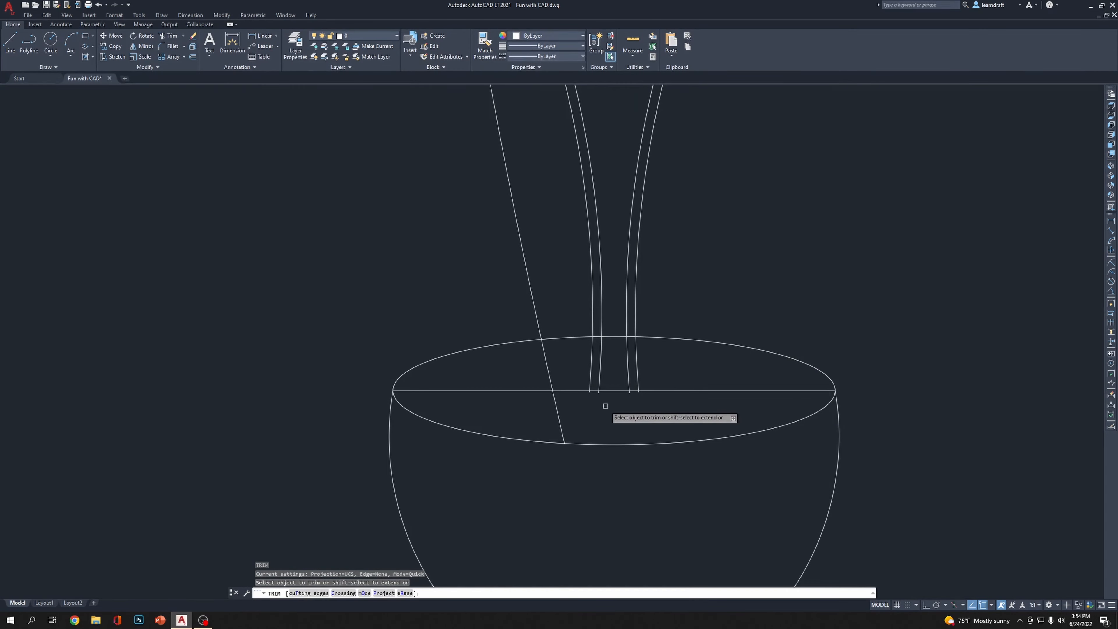
{"action": "scroll", "coordinate": [560, 413], "scroll_direction": "up", "scroll_amount": 10}
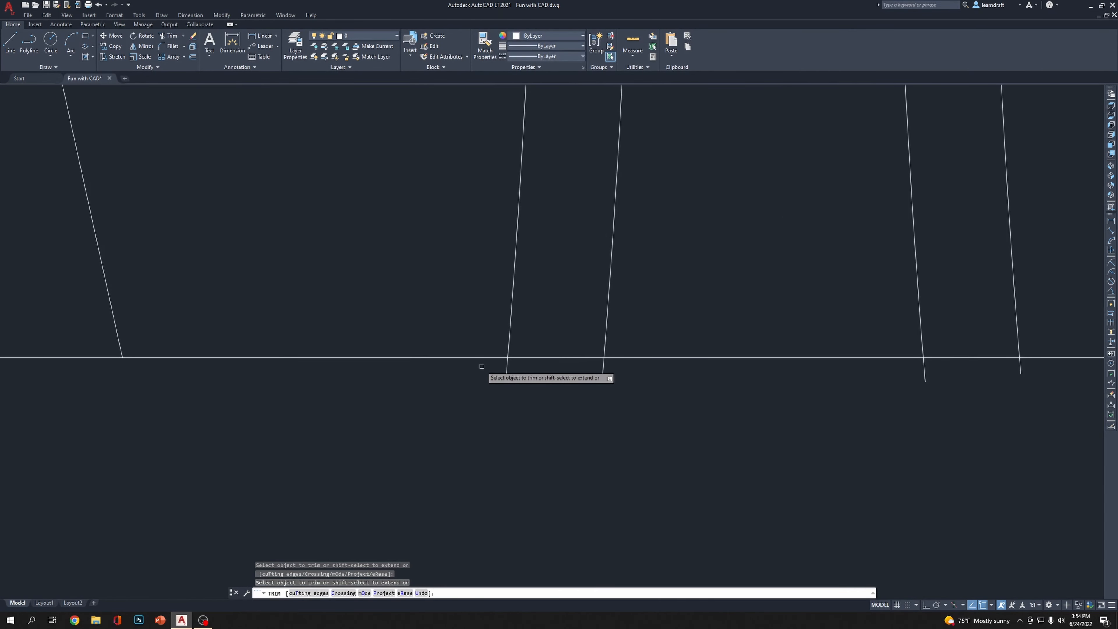
{"action": "mouse_move", "coordinate": [1049, 373]}
{"action": "left_mouse_down"}
{"action": "mouse_move", "coordinate": [891, 394]}
{"action": "mouse_move", "coordinate": [441, 380]}
{"action": "left_mouse_up"}
{"action": "scroll", "coordinate": [642, 339], "scroll_direction": "down", "scroll_amount": 5}
{"action": "key", "text": "Return"}
{"action": "scroll", "coordinate": [640, 288], "scroll_direction": "down", "scroll_amount": 2}
{"action": "middle_click_drag", "start_coordinate": [650, 243], "coordinate": [627, 369]}
{"action": "scroll", "coordinate": [648, 345], "scroll_direction": "down", "scroll_amount": 2}
{"action": "middle_click_drag", "start_coordinate": [666, 301], "coordinate": [649, 381]}
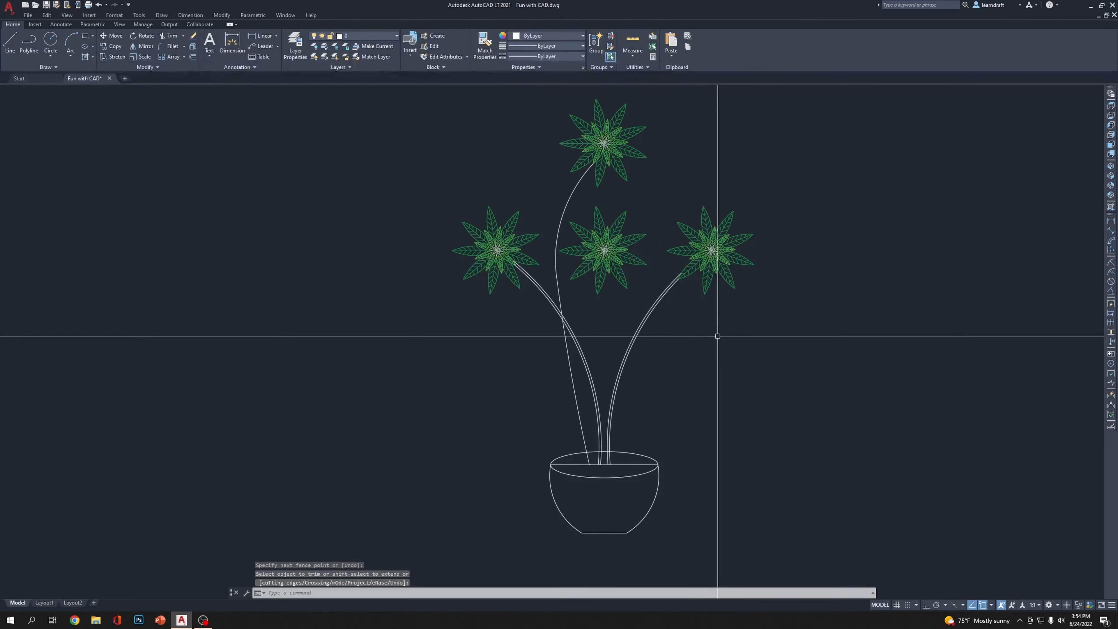
Stretch the shared endpoint of the top-flower stem's two arcs slightly outward, away from the middle flower
{"action": "scroll", "coordinate": [550, 261], "scroll_direction": "up", "scroll_amount": 1}
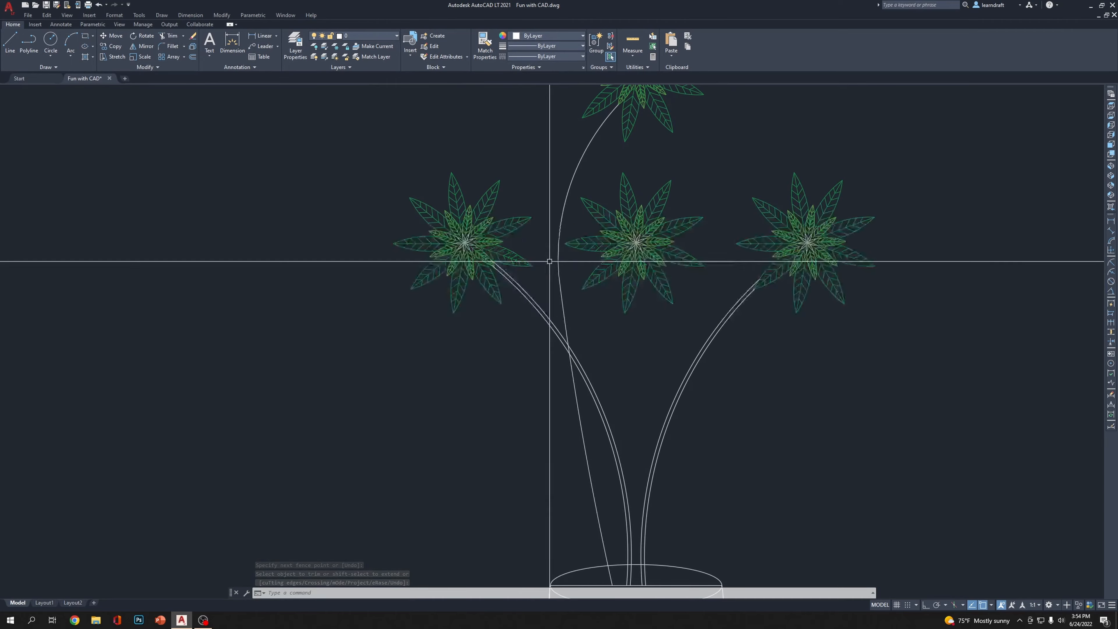
{"action": "left_click", "coordinate": [550, 277]}
{"action": "scroll", "coordinate": [569, 284], "scroll_direction": "up", "scroll_amount": 2}
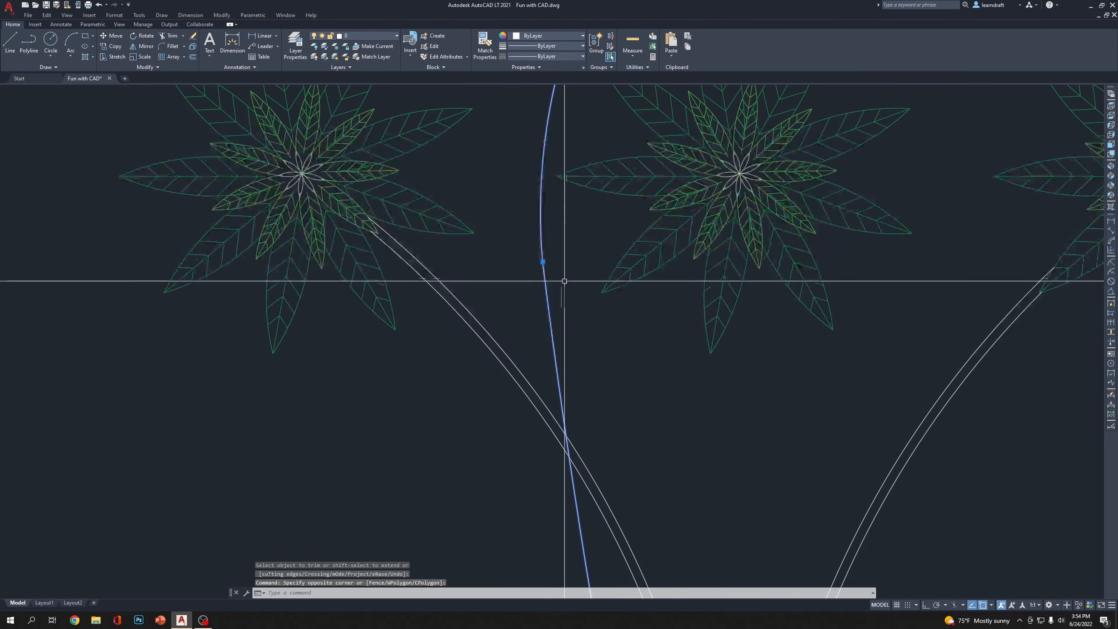
{"action": "left_click", "coordinate": [541, 262]}
{"action": "scroll", "coordinate": [506, 295], "scroll_direction": "down", "scroll_amount": 3}
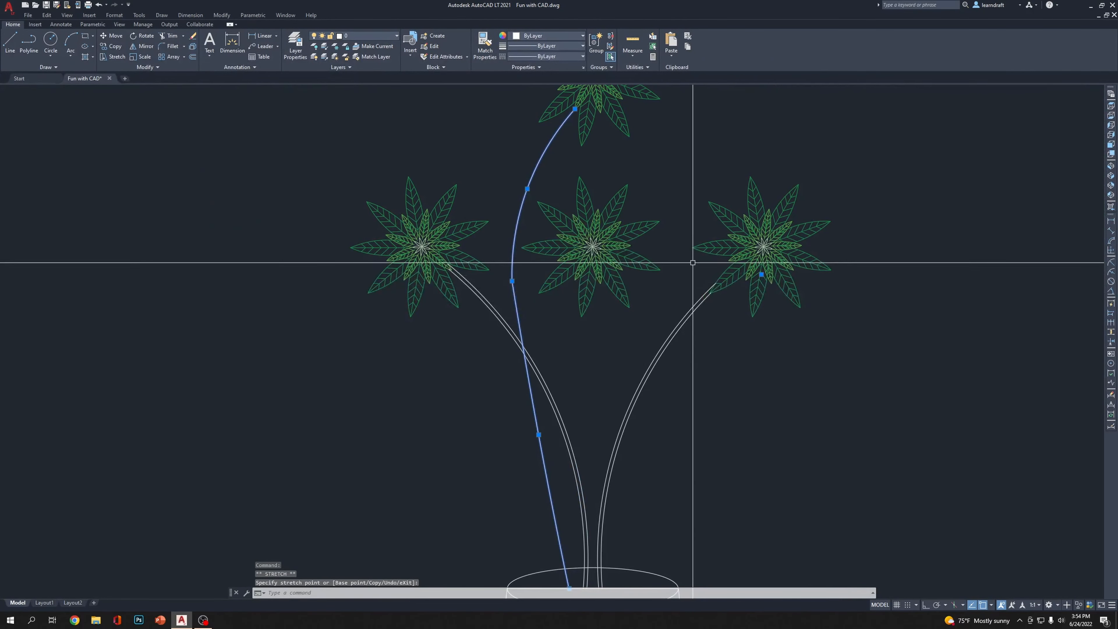
{"action": "scroll", "coordinate": [704, 251], "scroll_direction": "down", "scroll_amount": 2}
{"action": "key", "text": "Escape"}
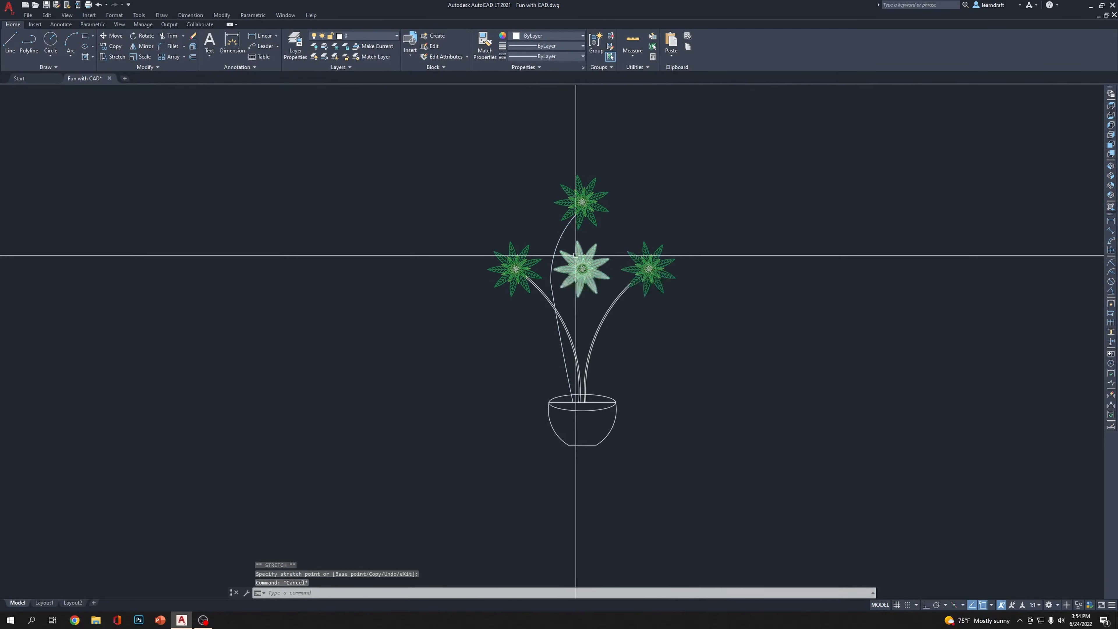
Shift the shared endpoint of the top-flower stem's two arcs slightly downward to soften the kink between them
{"action": "scroll", "coordinate": [576, 250], "scroll_direction": "up", "scroll_amount": 4}
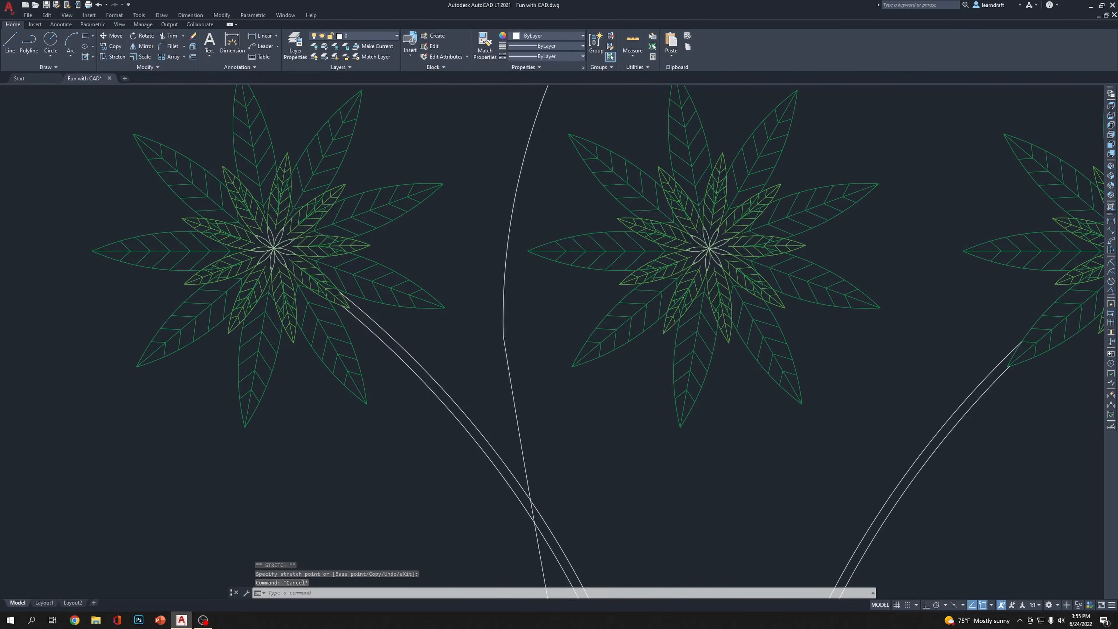
{"action": "left_click", "coordinate": [510, 334]}
{"action": "left_click", "coordinate": [501, 345]}
{"action": "left_click", "coordinate": [504, 336]}
{"action": "key", "text": "Escape"}
Set the Fillet radius to 18 for rounding the joint between the top-flower stem's two arcs
{"action": "scroll", "coordinate": [573, 330], "scroll_direction": "down", "scroll_amount": 4}
{"action": "scroll", "coordinate": [601, 328], "scroll_direction": "up", "scroll_amount": 2}
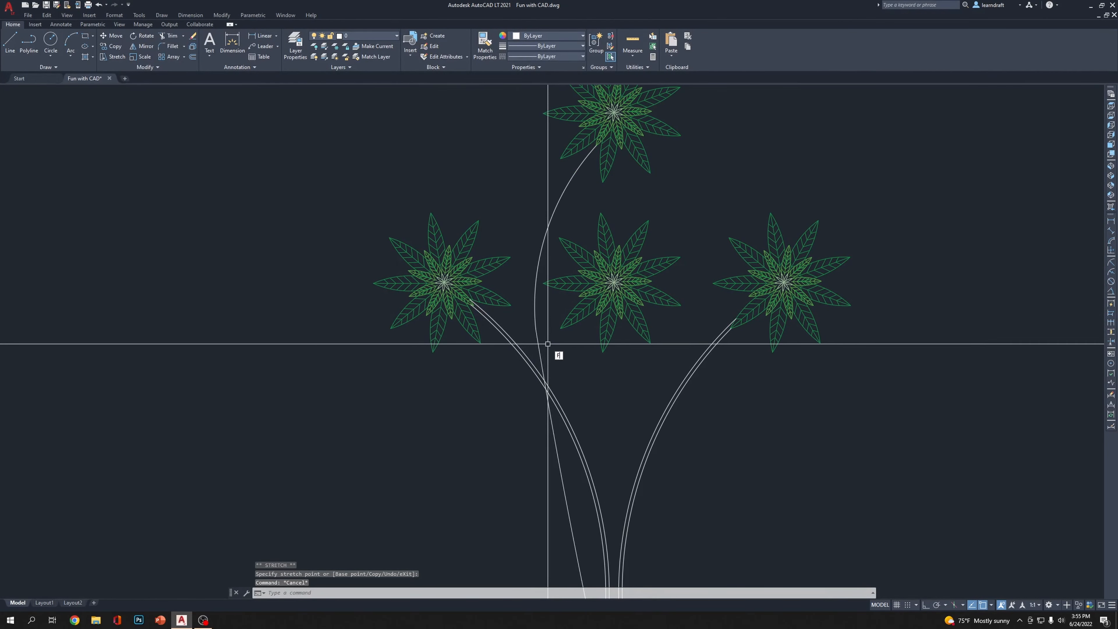
{"action": "key", "text": "Return"}
{"action": "type", "text": "r"}
{"action": "key", "text": "Return"}
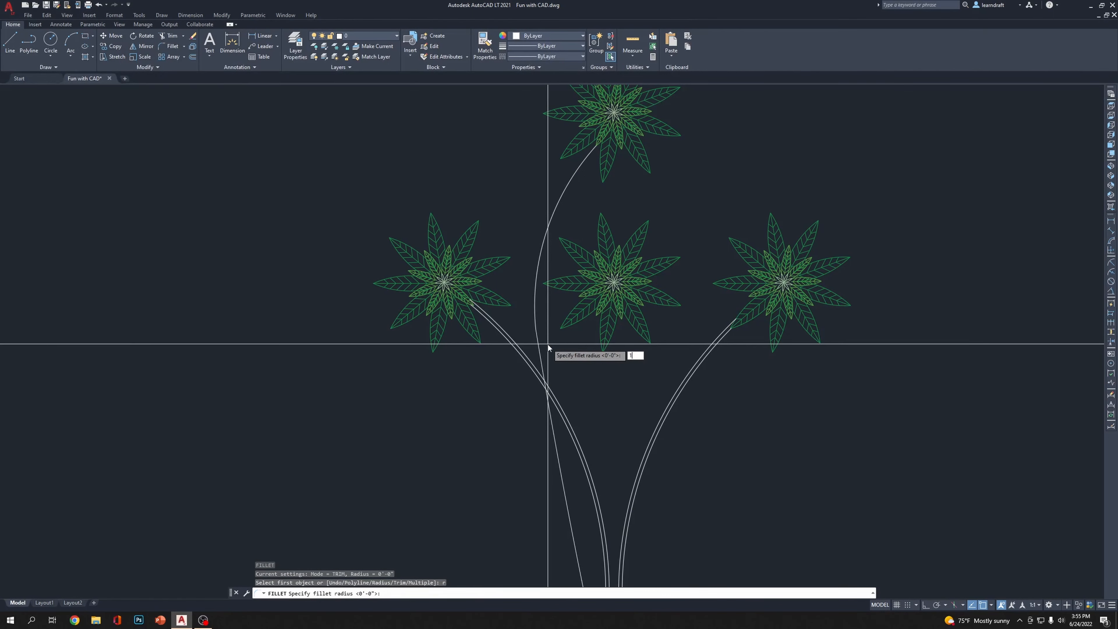
{"action": "key", "text": "Return"}
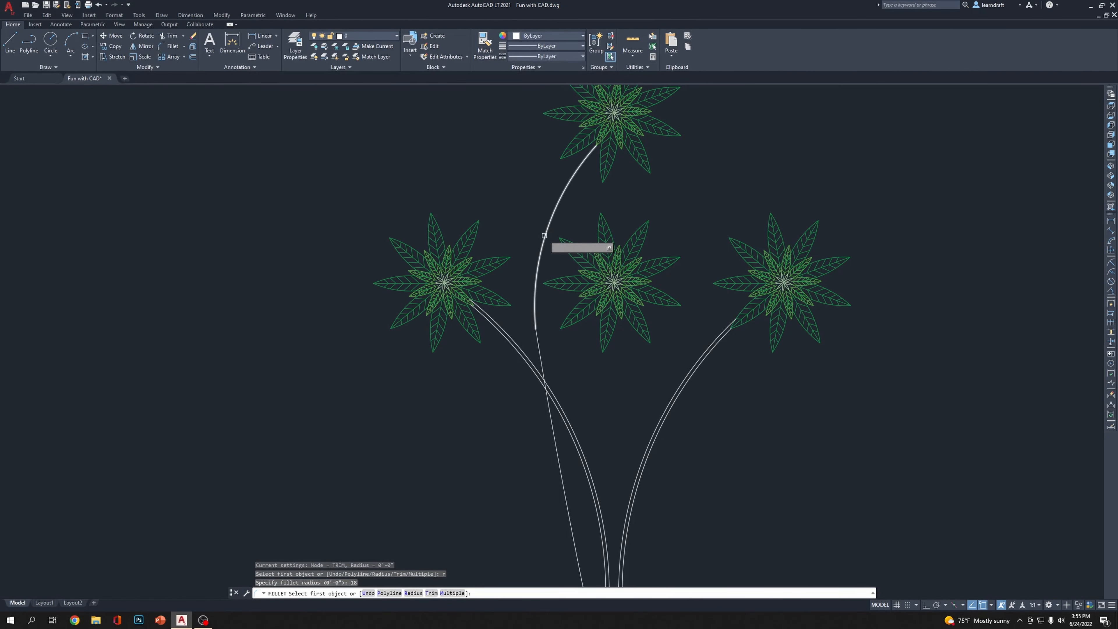
Fillet the corner where the tall stem's upper arc meets its lower arc
{"action": "left_click", "coordinate": [544, 236]}
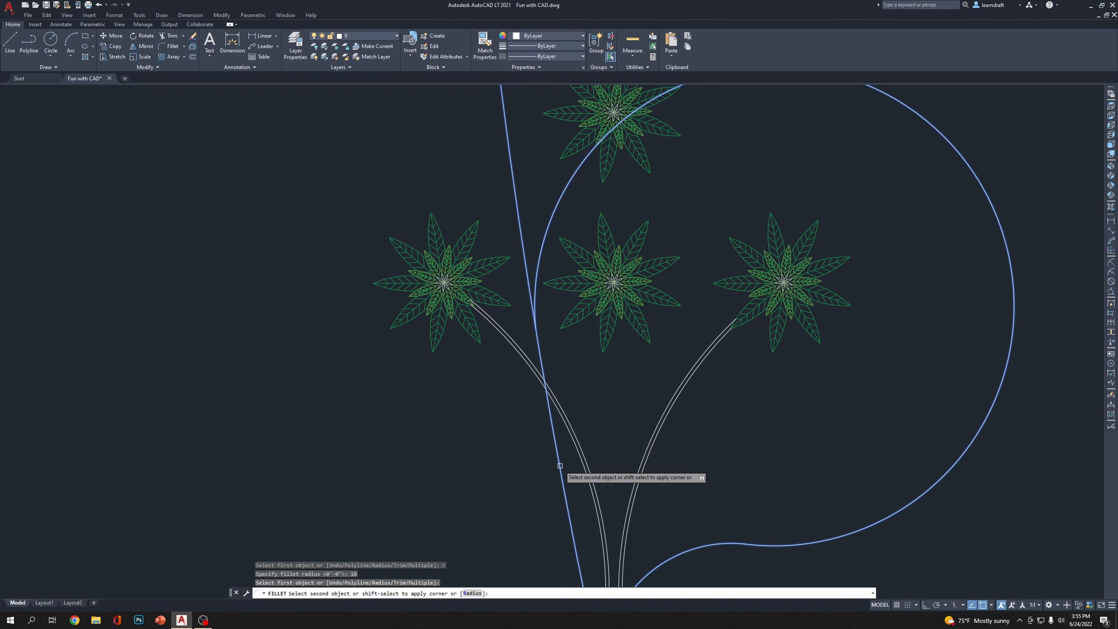
{"action": "left_click", "coordinate": [542, 358]}
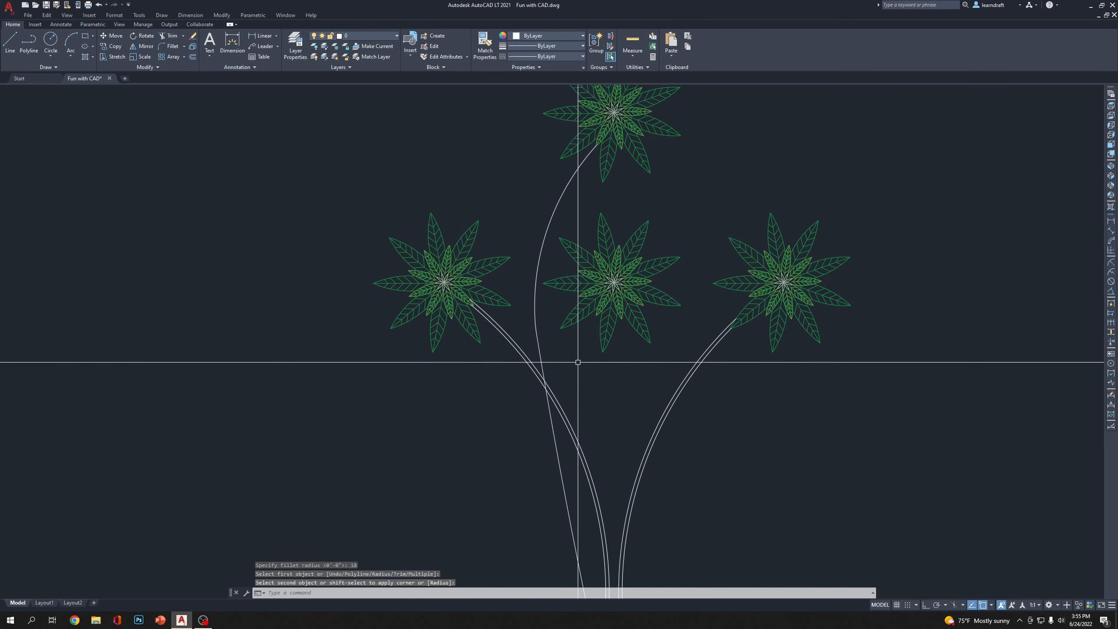
{"action": "scroll", "coordinate": [593, 326], "scroll_direction": "down", "scroll_amount": 3}
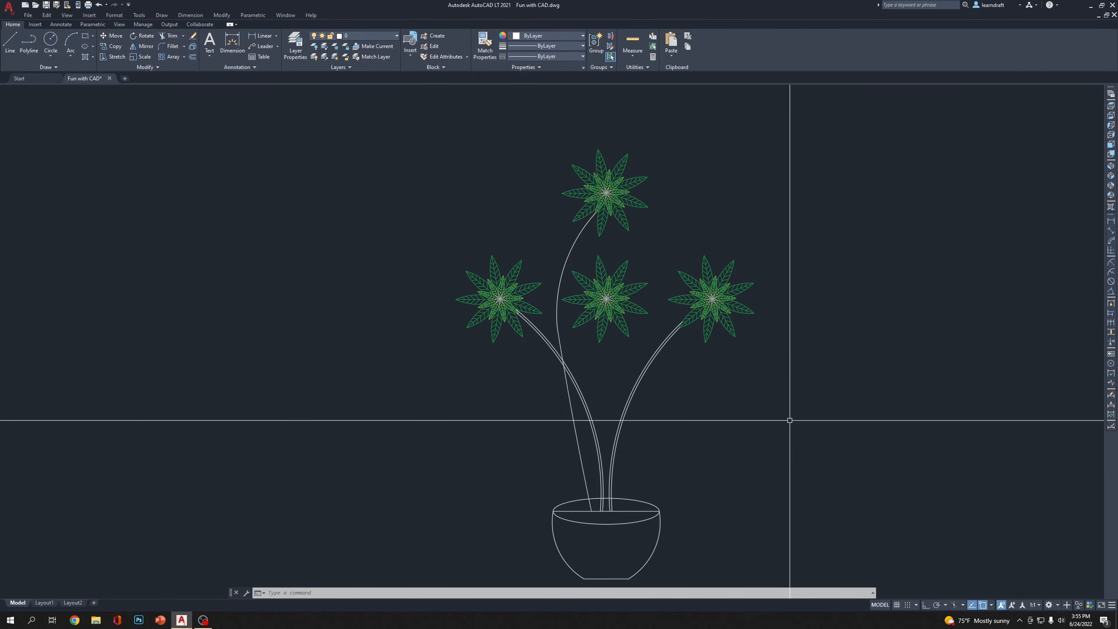
Stretch the upper end of the tall stem's upper arc outward onto the lower-left leaf of the top leaf cluster
{"action": "scroll", "coordinate": [581, 237], "scroll_direction": "up", "scroll_amount": 4}
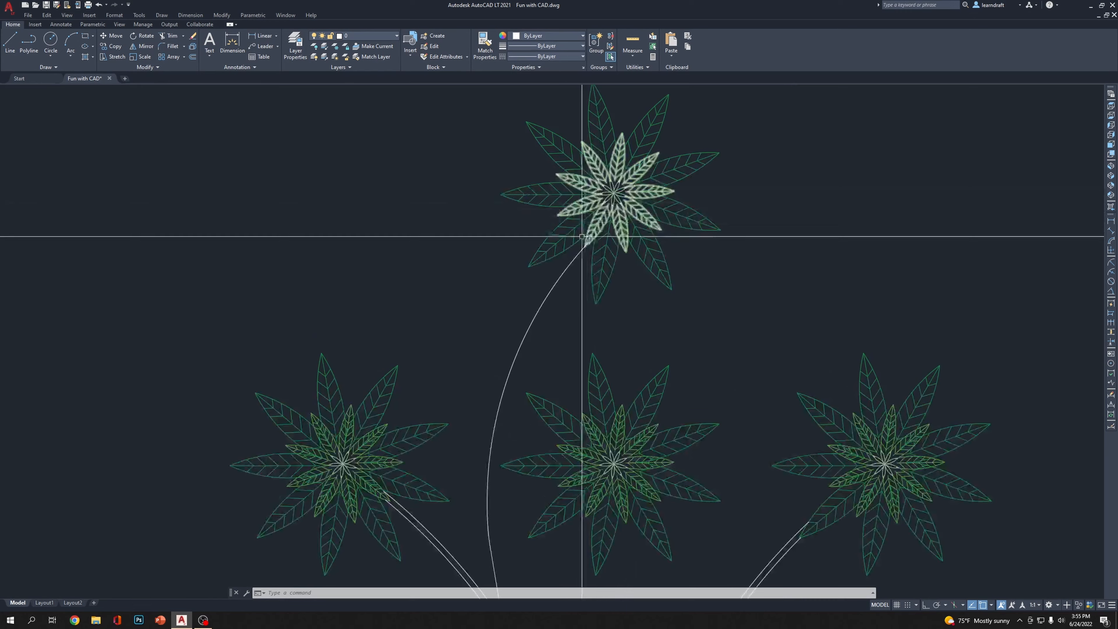
{"action": "scroll", "coordinate": [583, 252], "scroll_direction": "up", "scroll_amount": 3}
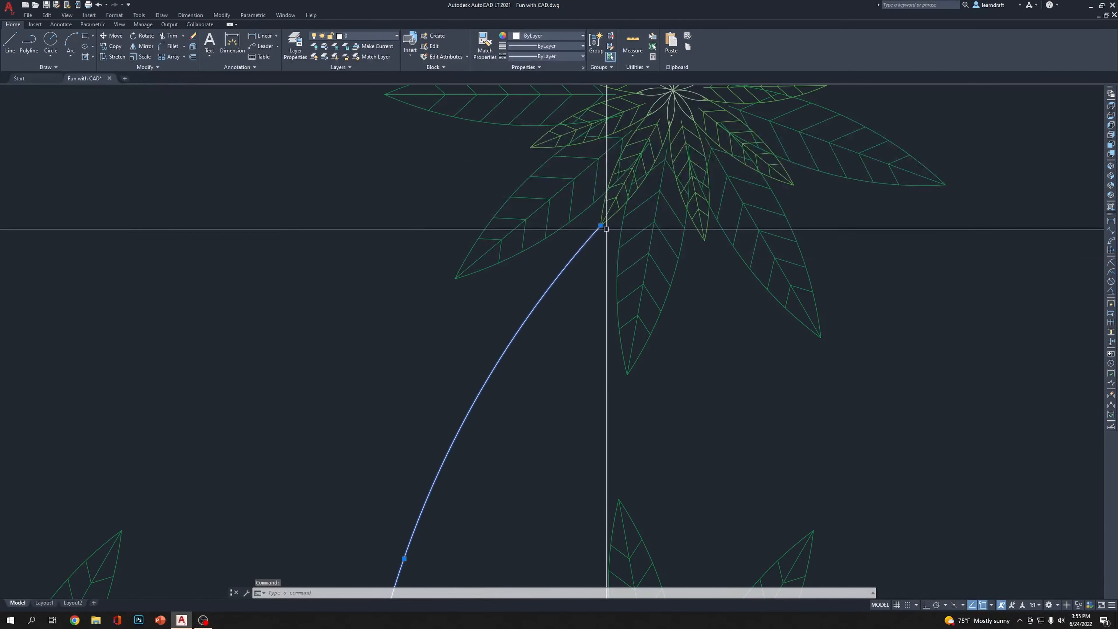
{"action": "left_click", "coordinate": [585, 246]}
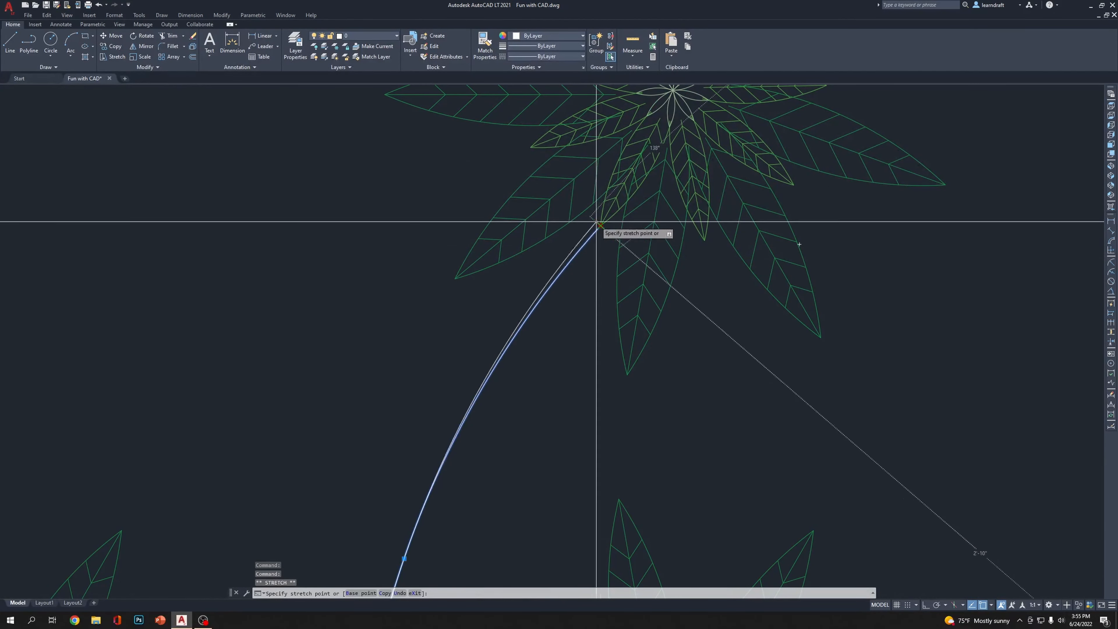
{"action": "left_click", "coordinate": [548, 176]}
{"action": "scroll", "coordinate": [548, 175], "scroll_direction": "down", "scroll_amount": 5}
{"action": "key", "text": "Escape"}
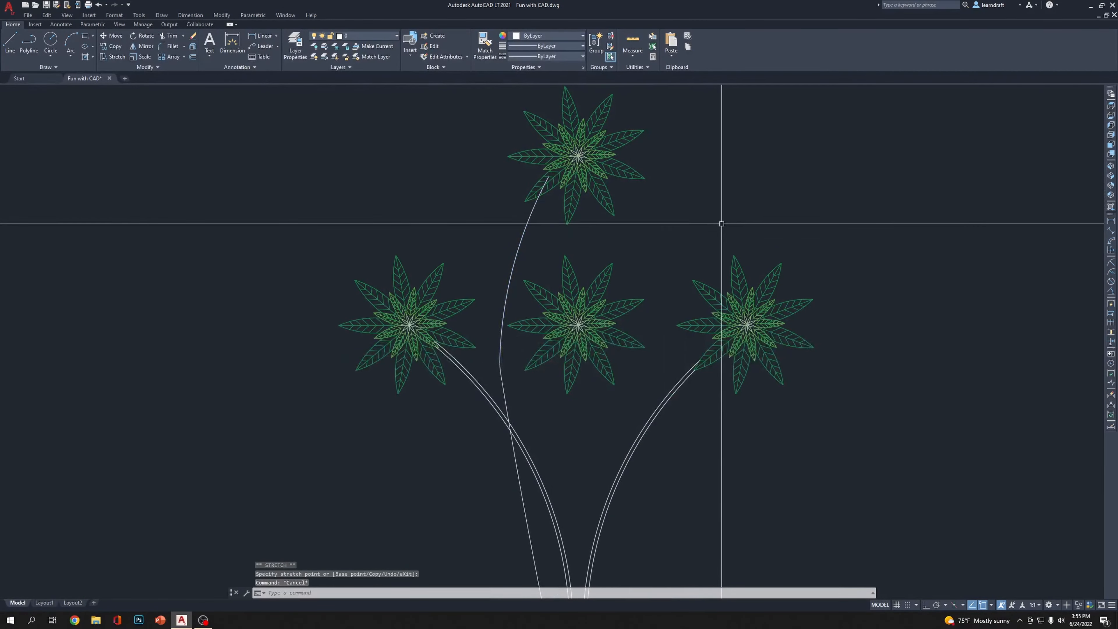
Erase the small fillet arc between the tall stem's upper and lower arcs
{"action": "left_click", "coordinate": [506, 366]}
{"action": "scroll", "coordinate": [509, 369], "scroll_direction": "up", "scroll_amount": 8}
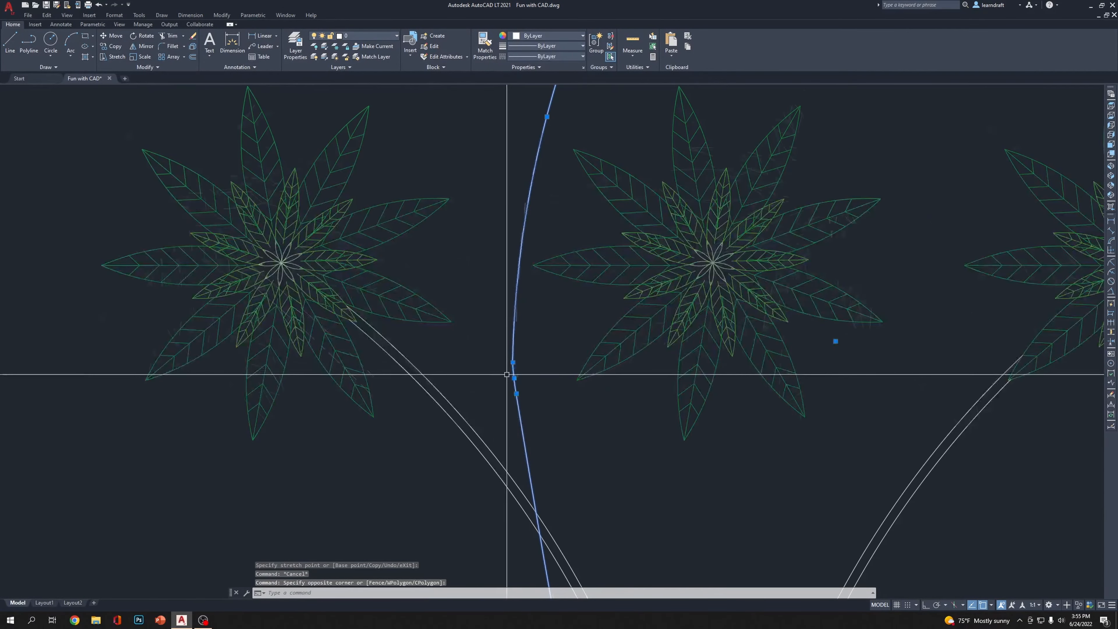
{"action": "key", "text": "Delete"}
{"action": "scroll", "coordinate": [561, 328], "scroll_direction": "down", "scroll_amount": 8}
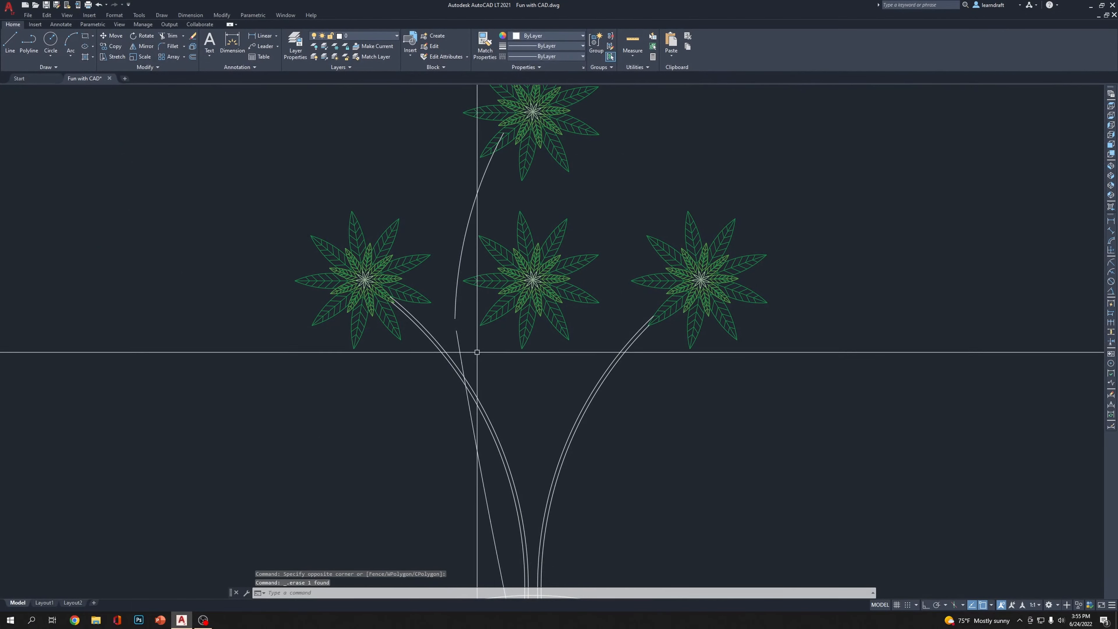
Close the gap in the tall stem by stretching the lower arc's upper end to the upper arc's lower end
{"action": "left_click", "coordinate": [458, 341]}
{"action": "left_click", "coordinate": [456, 330]}
{"action": "key", "text": "Escape"}
{"action": "key", "text": "Escape"}
{"action": "scroll", "coordinate": [531, 169], "scroll_direction": "down", "scroll_amount": 4}
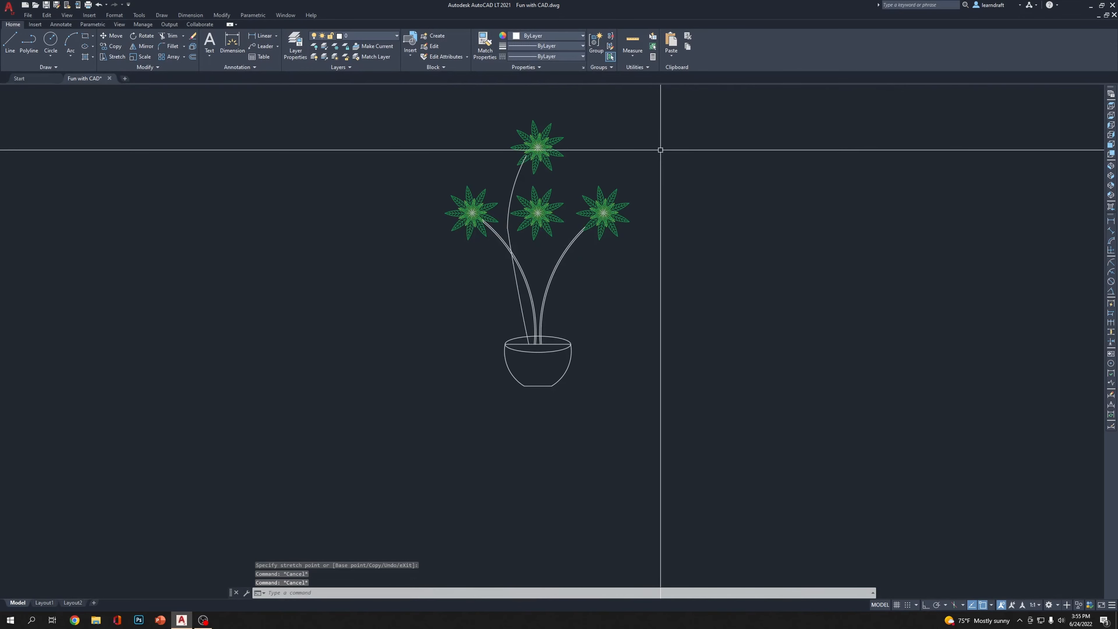
{"action": "scroll", "coordinate": [431, 196], "scroll_direction": "up", "scroll_amount": 2}
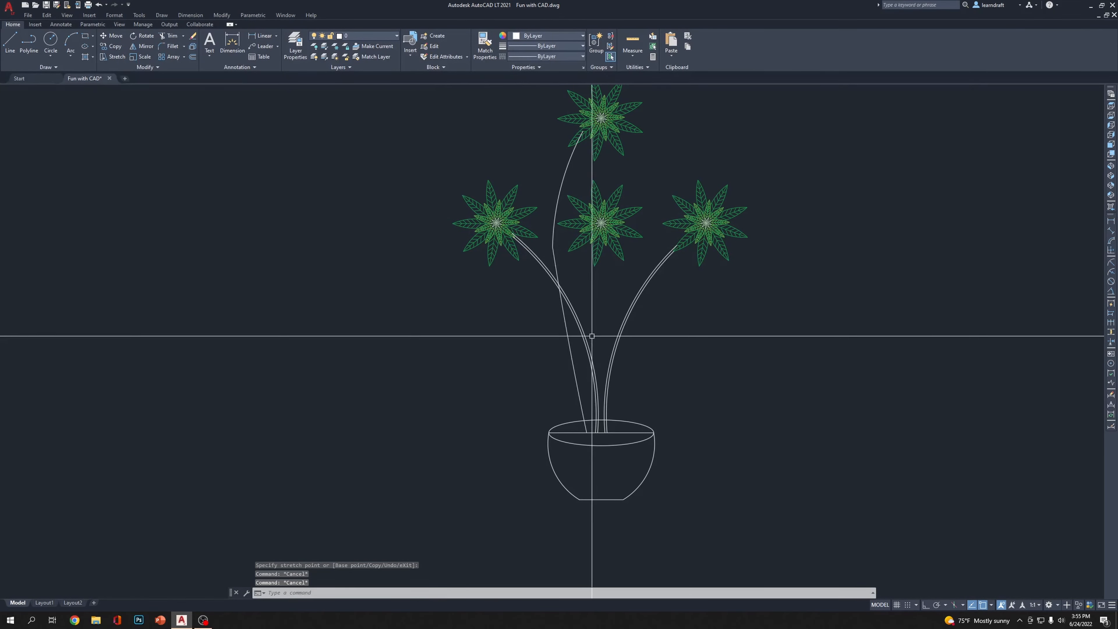
Stretch the lower end of the tall stem's upper arc straight down past the left stem
{"action": "left_click", "coordinate": [570, 345]}
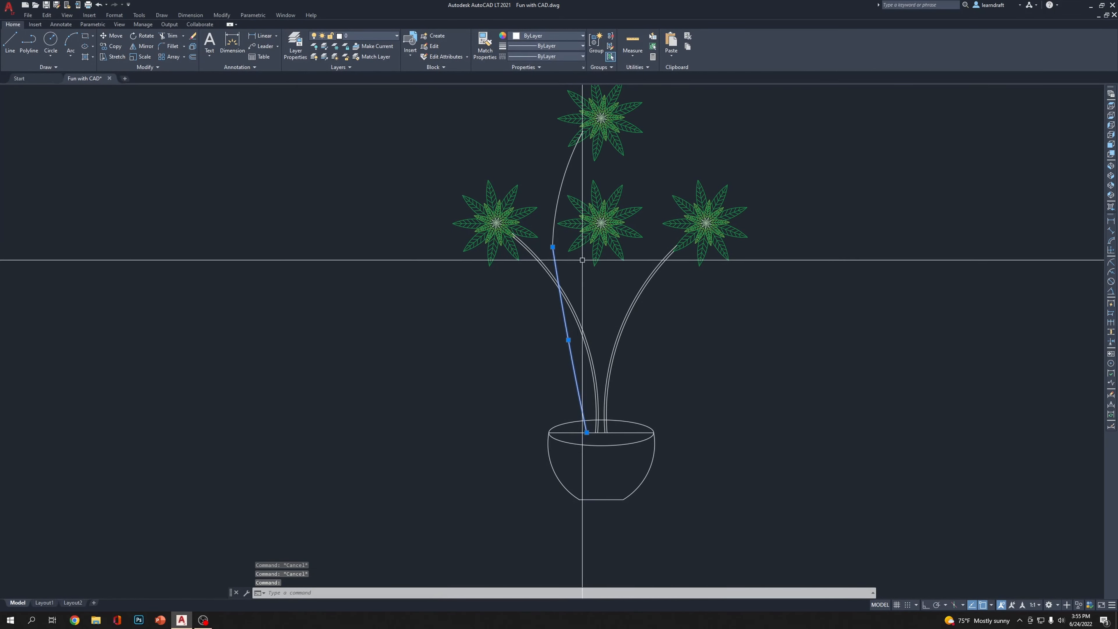
{"action": "left_click", "coordinate": [556, 257]}
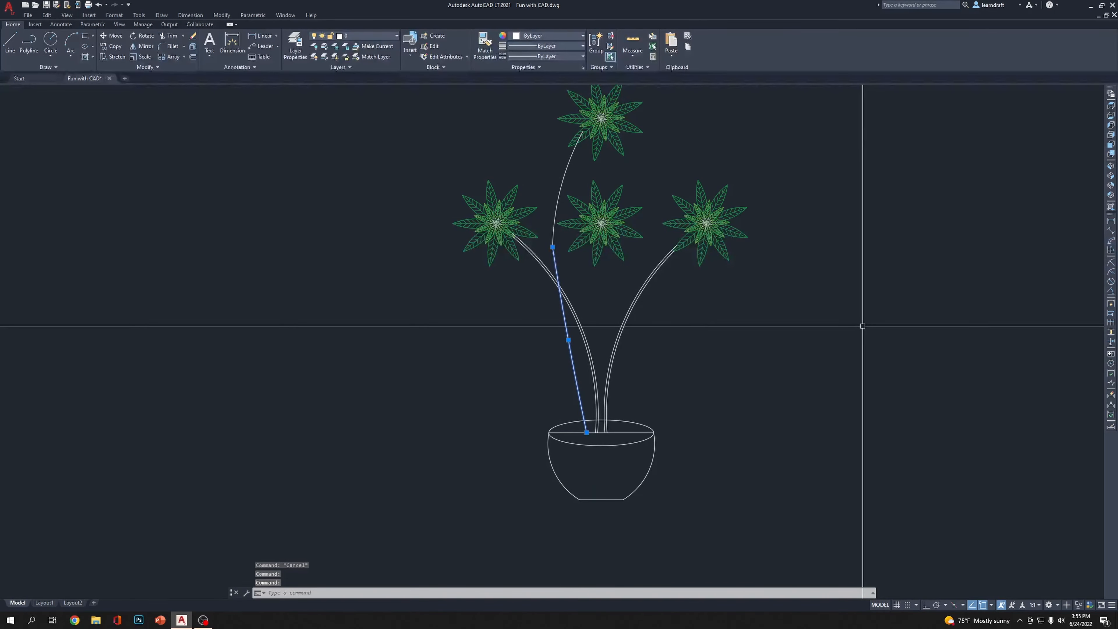
{"action": "key", "text": "Escape"}
{"action": "left_click", "coordinate": [554, 238]}
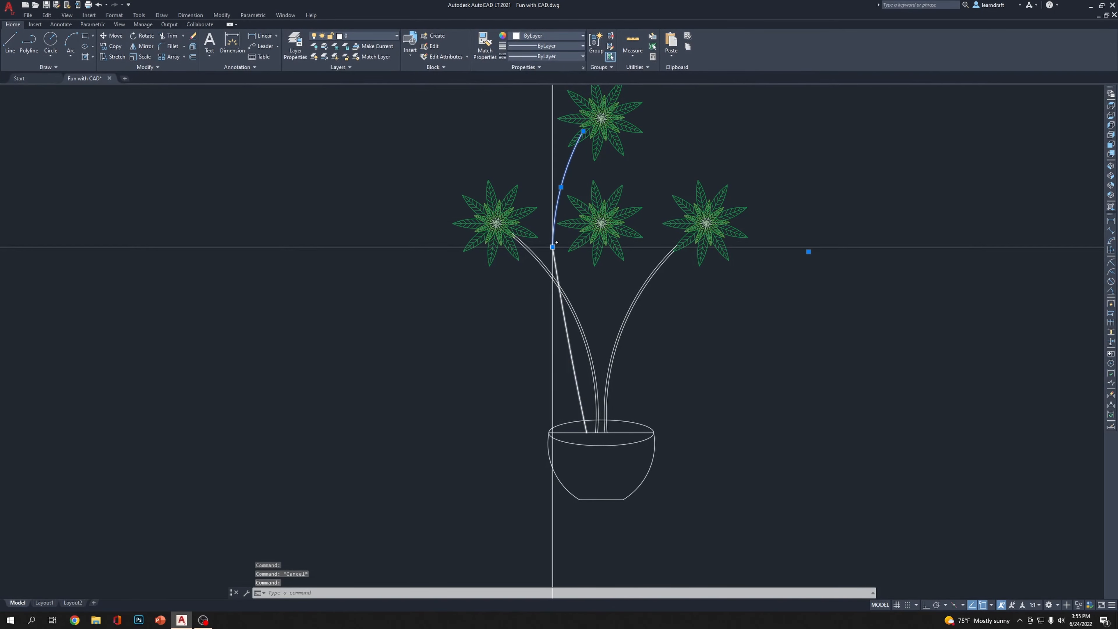
{"action": "left_click", "coordinate": [553, 247]}
{"action": "left_click", "coordinate": [553, 308]}
{"action": "key", "text": "Escape"}
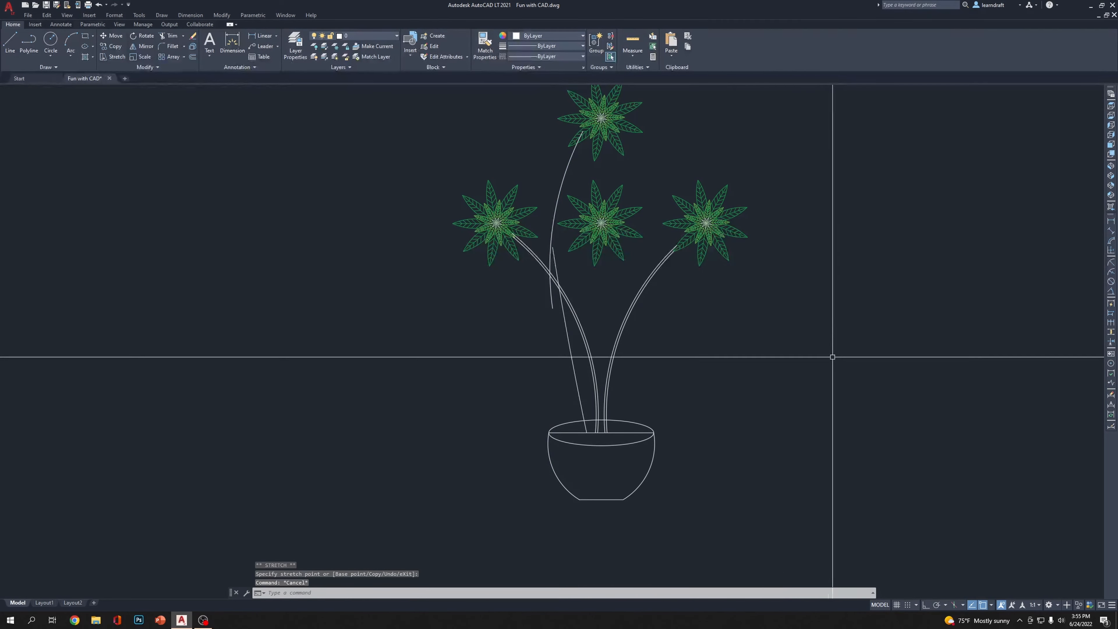
Stretch the lower arc's upper end to the upper arc's new endpoint and reshape its curve from the midpoint into a smooth continuation
{"action": "left_click", "coordinate": [569, 340]}
{"action": "left_click", "coordinate": [553, 247]}
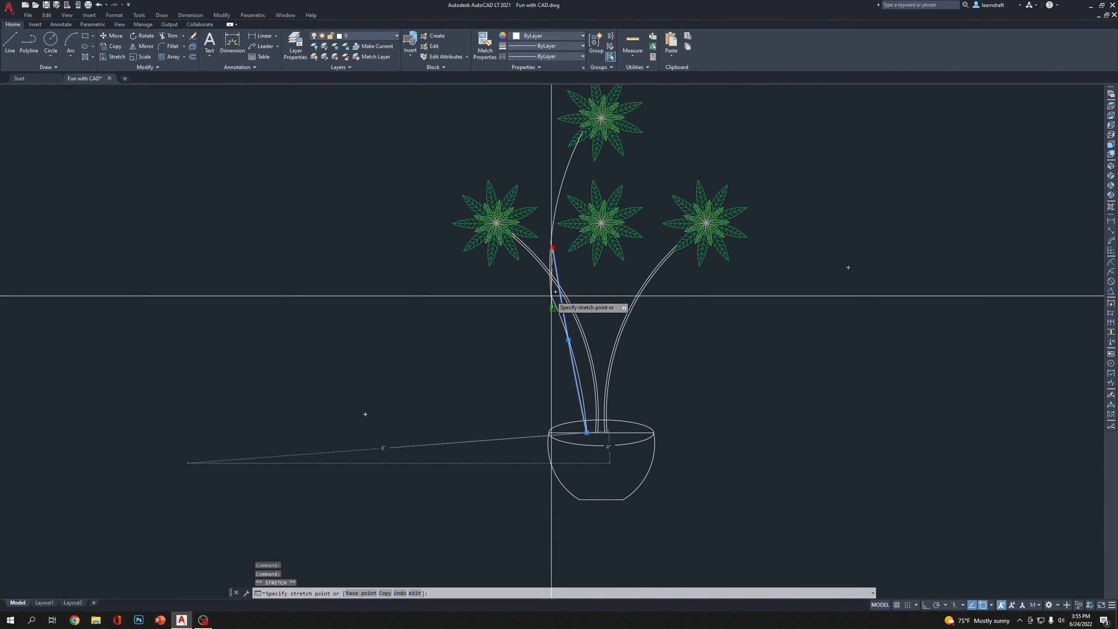
{"action": "scroll", "coordinate": [572, 367], "scroll_direction": "up", "scroll_amount": 4}
{"action": "scroll", "coordinate": [579, 380], "scroll_direction": "down", "scroll_amount": 3}
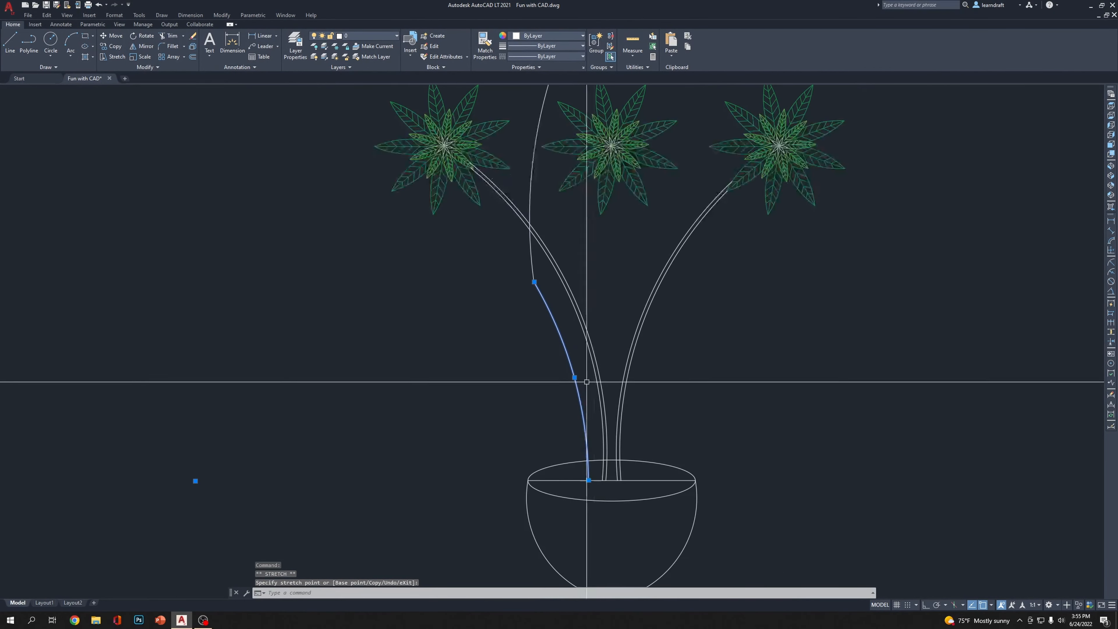
{"action": "scroll", "coordinate": [565, 377], "scroll_direction": "up", "scroll_amount": 1}
{"action": "scroll", "coordinate": [565, 377], "scroll_direction": "down", "scroll_amount": 2}
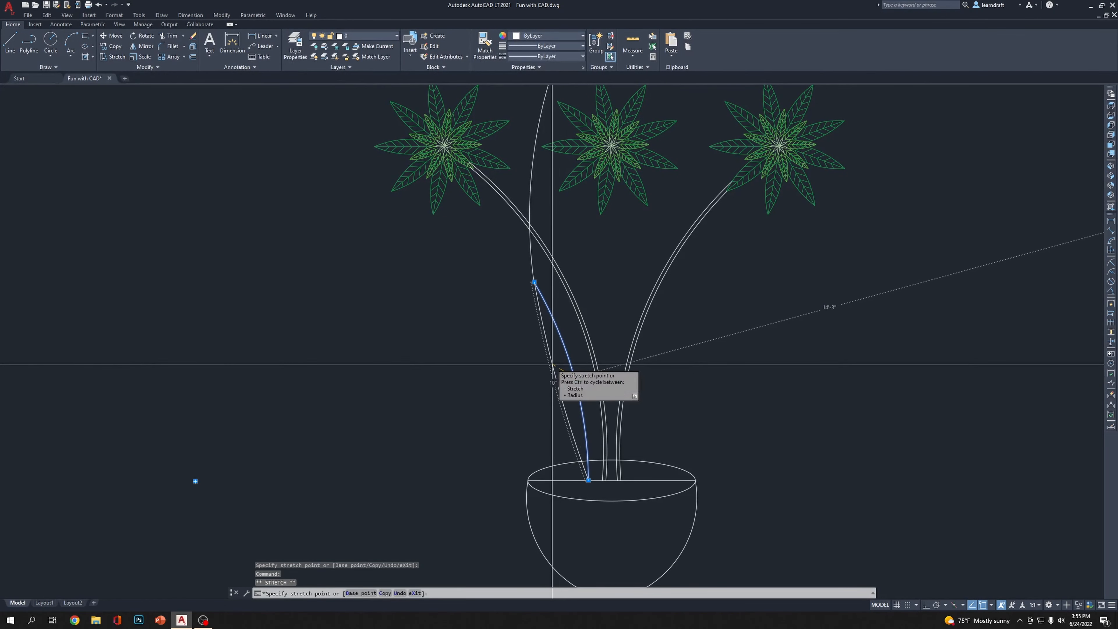
{"action": "key", "text": "Escape"}
{"action": "scroll", "coordinate": [784, 271], "scroll_direction": "down", "scroll_amount": 2}
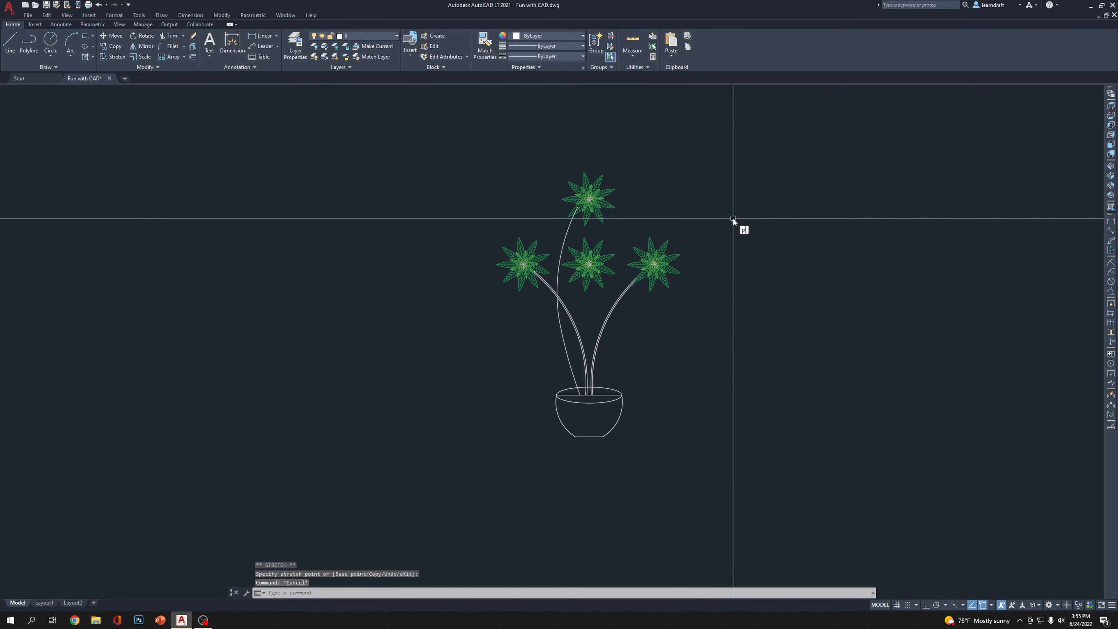
Join the tall stem's upper and lower arcs into a single polyline with PEDIT
{"action": "key", "text": "Return"}
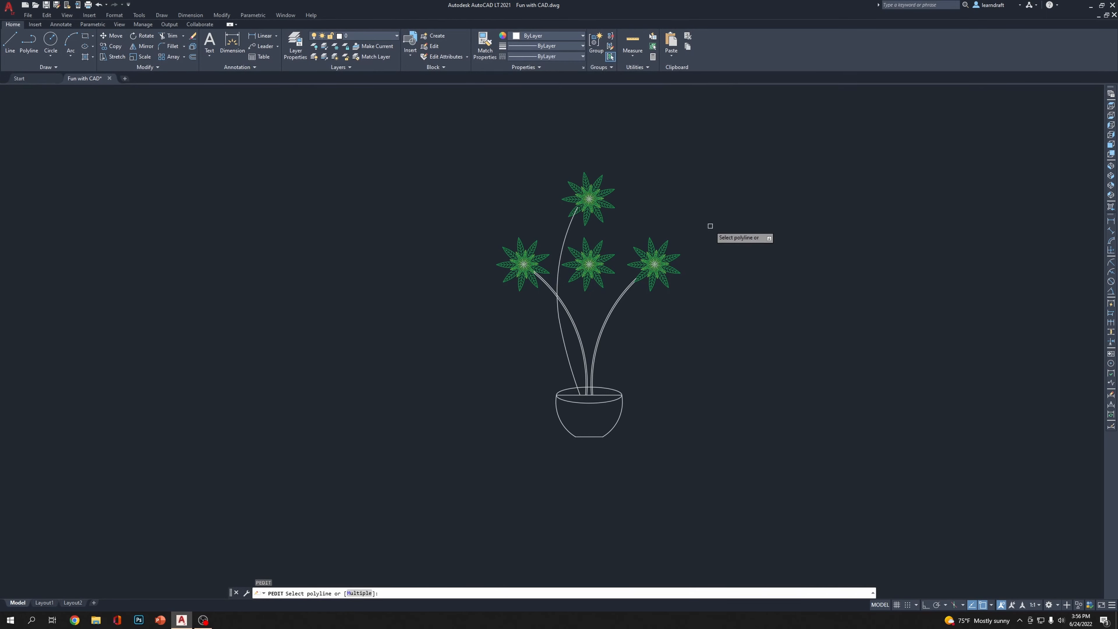
{"action": "left_click", "coordinate": [569, 232]}
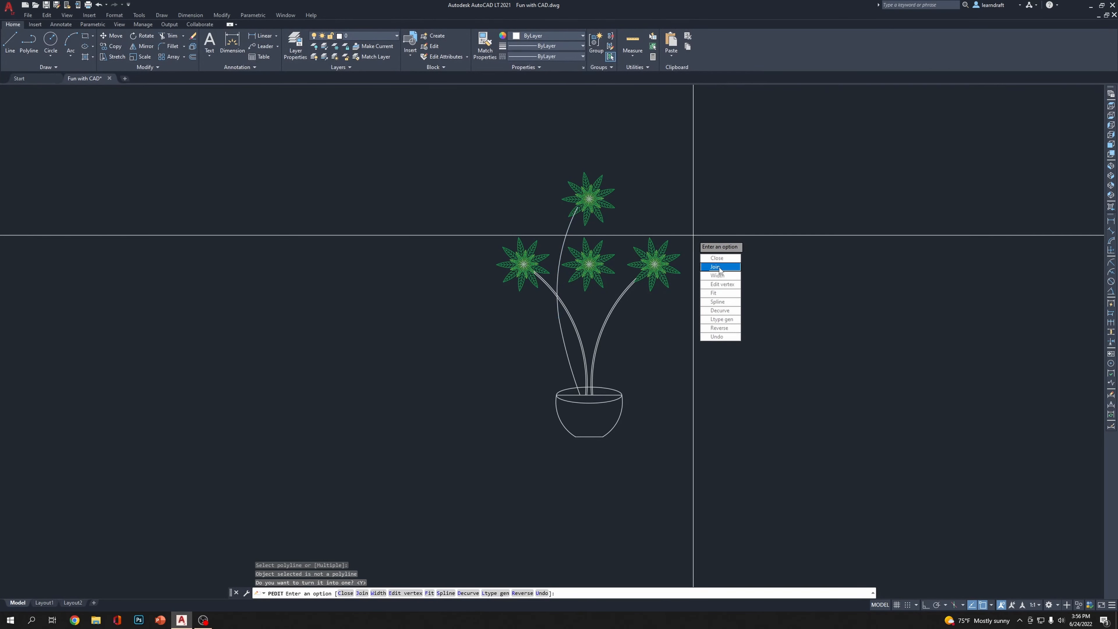
{"action": "left_click", "coordinate": [719, 267]}
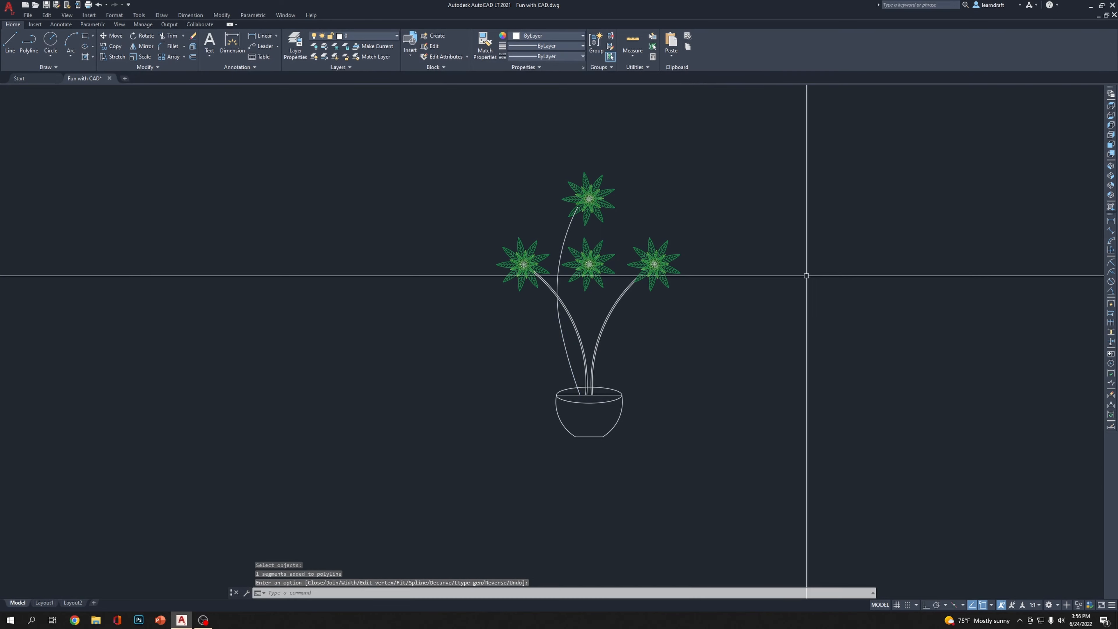
{"action": "left_click", "coordinate": [569, 237]}
{"action": "key", "text": "Return"}
{"action": "key", "text": "Return"}
Offset the tall stem's polyline by 0.25 to both sides
{"action": "scroll", "coordinate": [624, 220], "scroll_direction": "up", "scroll_amount": 4}
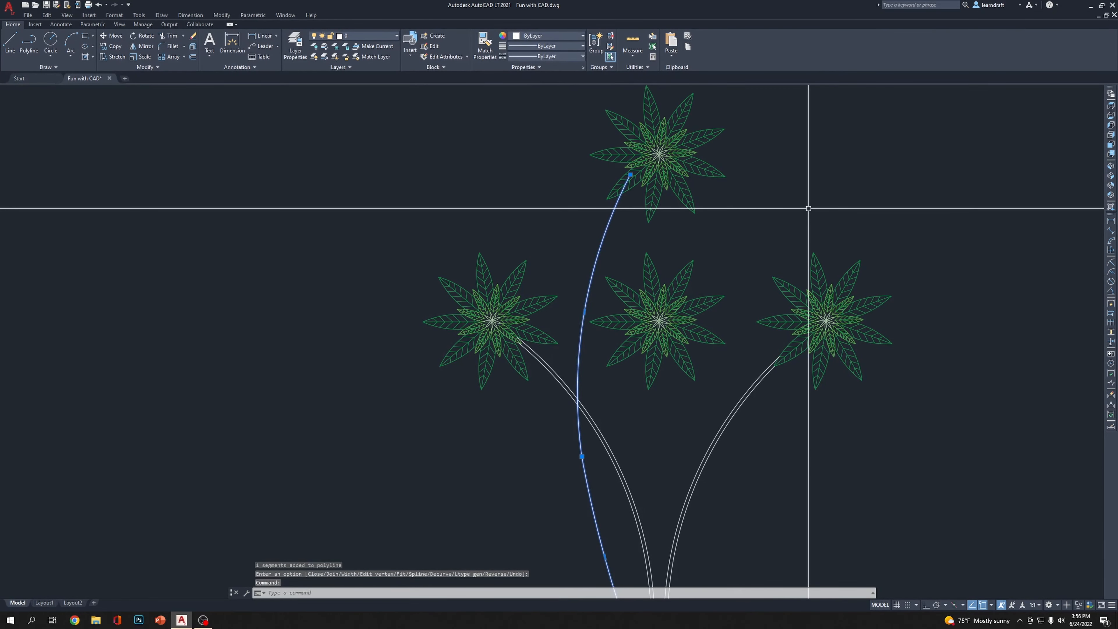
{"action": "type", "text": "o"}
{"action": "key", "text": "Return"}
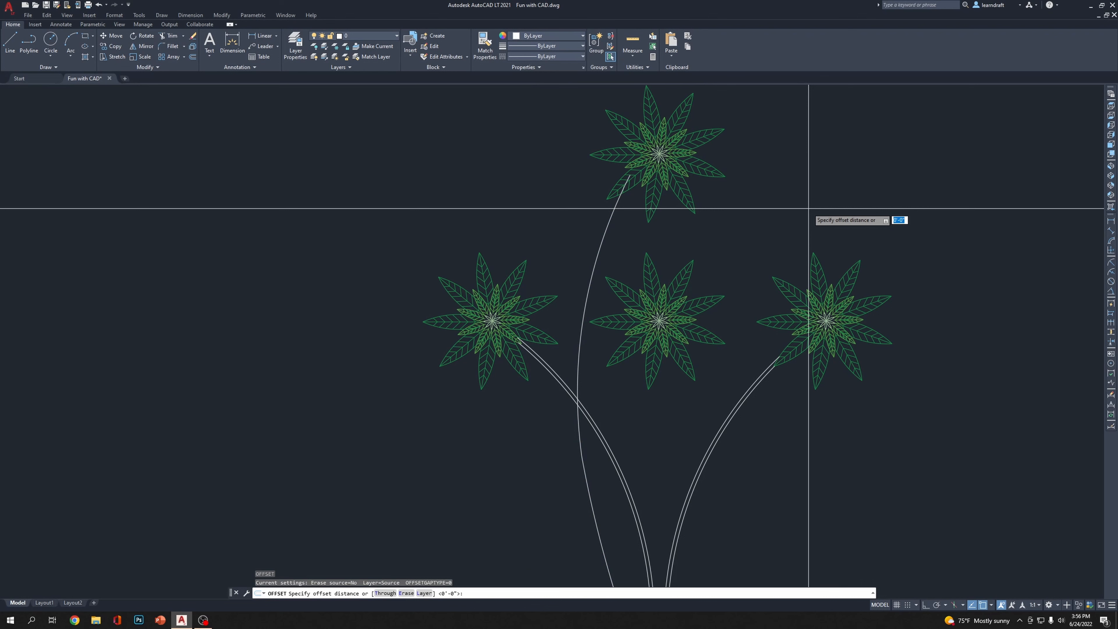
{"action": "type", "text": ".25"}
{"action": "key", "text": "Return"}
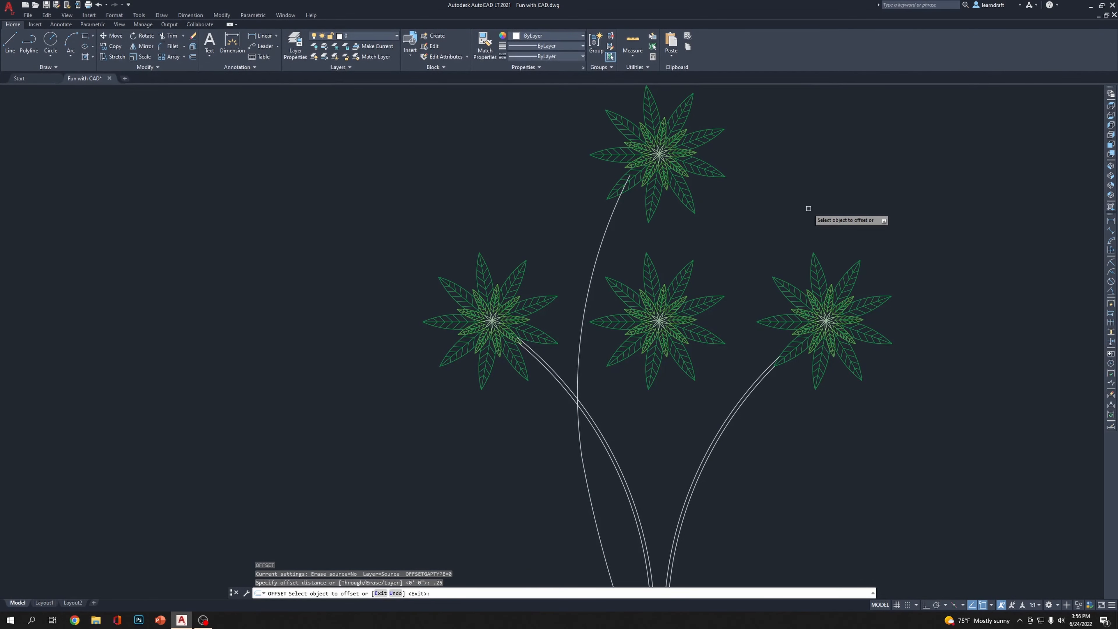
{"action": "left_click", "coordinate": [610, 228]}
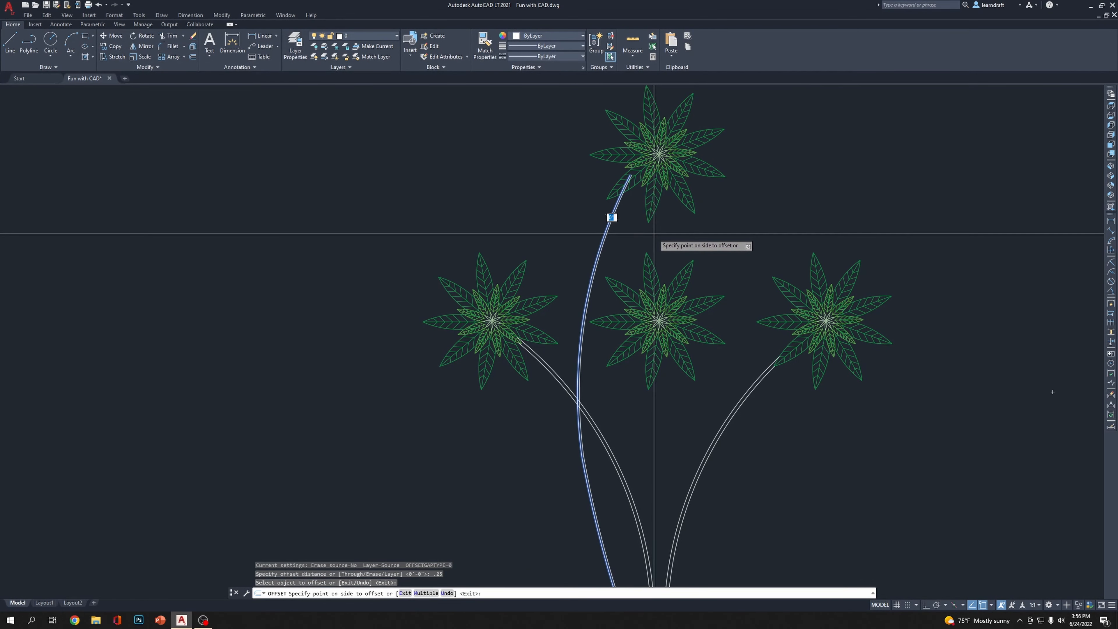
{"action": "left_click", "coordinate": [609, 224]}
{"action": "scroll", "coordinate": [612, 223], "scroll_direction": "up", "scroll_amount": 4}
{"action": "left_click", "coordinate": [616, 221]}
{"action": "left_click", "coordinate": [601, 221]}
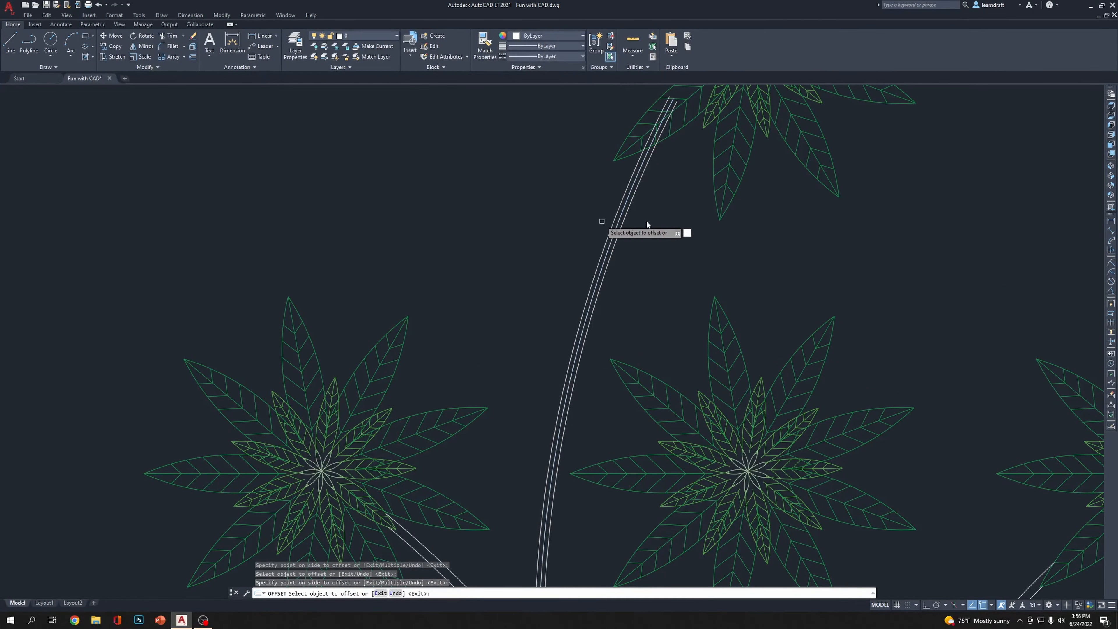
{"action": "key", "text": "Escape"}
Erase the original centre polyline of the tall stem, keeping the two offset edges
{"action": "scroll", "coordinate": [625, 218], "scroll_direction": "up", "scroll_amount": 7}
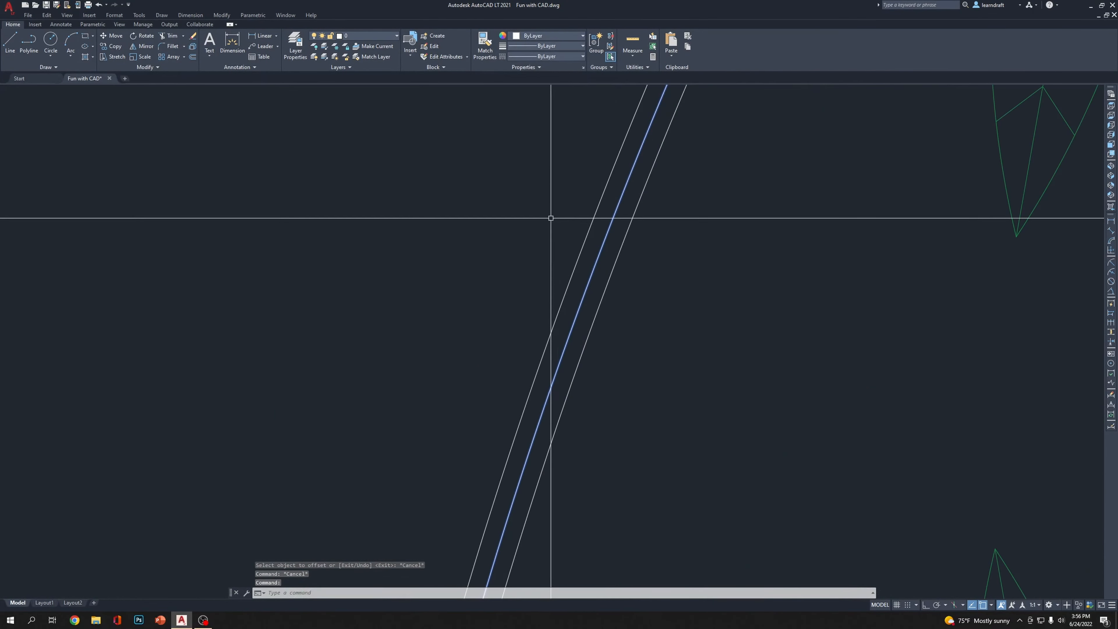
{"action": "key", "text": "Delete"}
{"action": "scroll", "coordinate": [550, 217], "scroll_direction": "down", "scroll_amount": 6}
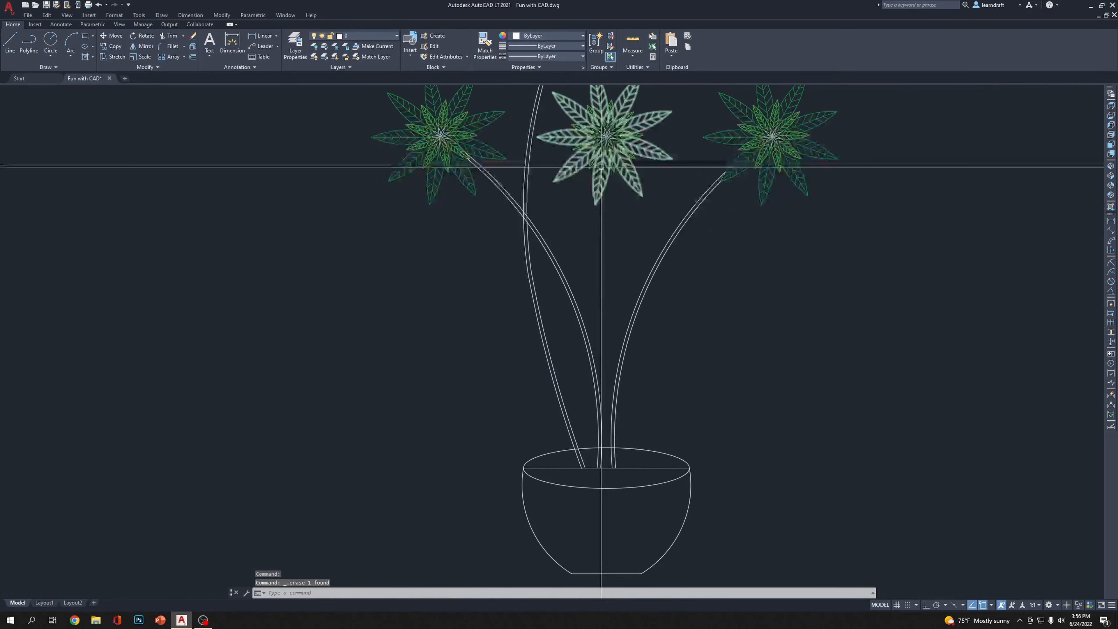
Trim the tall stem's edges where they pass behind the left stem
{"action": "scroll", "coordinate": [587, 362], "scroll_direction": "up", "scroll_amount": 5}
{"action": "scroll", "coordinate": [559, 292], "scroll_direction": "down", "scroll_amount": 5}
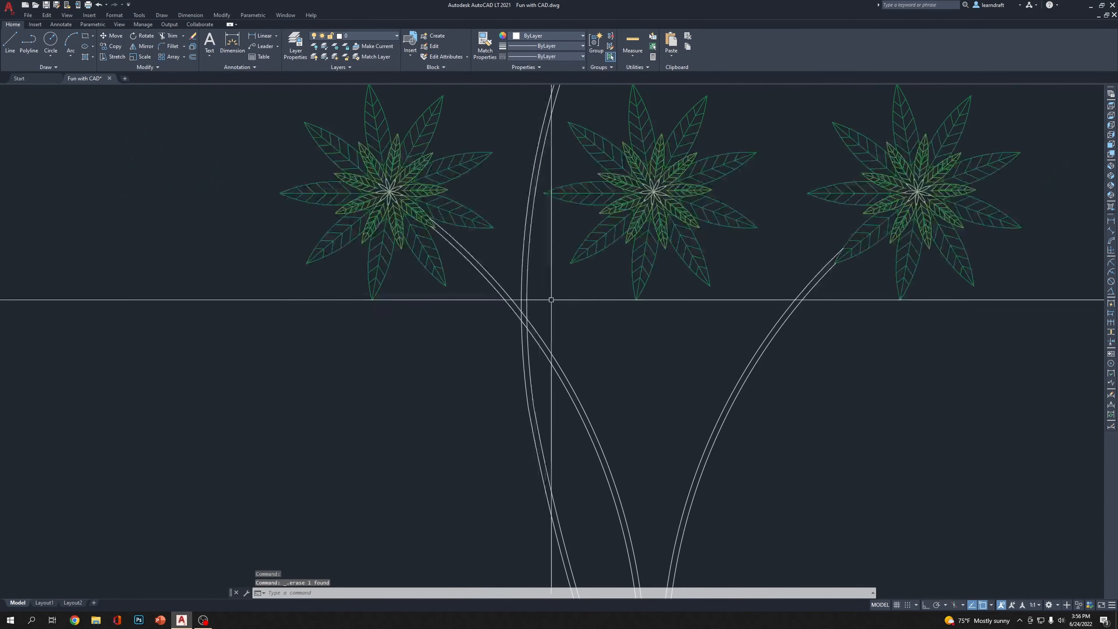
{"action": "scroll", "coordinate": [547, 303], "scroll_direction": "up", "scroll_amount": 5}
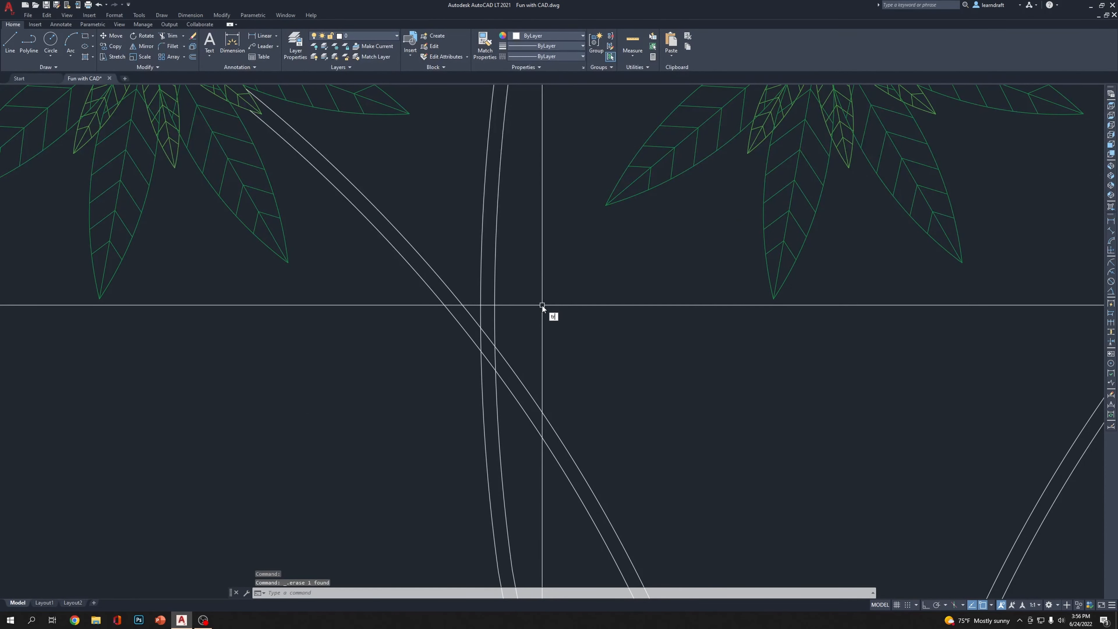
{"action": "type", "text": "tr"}
{"action": "key", "text": "Return"}
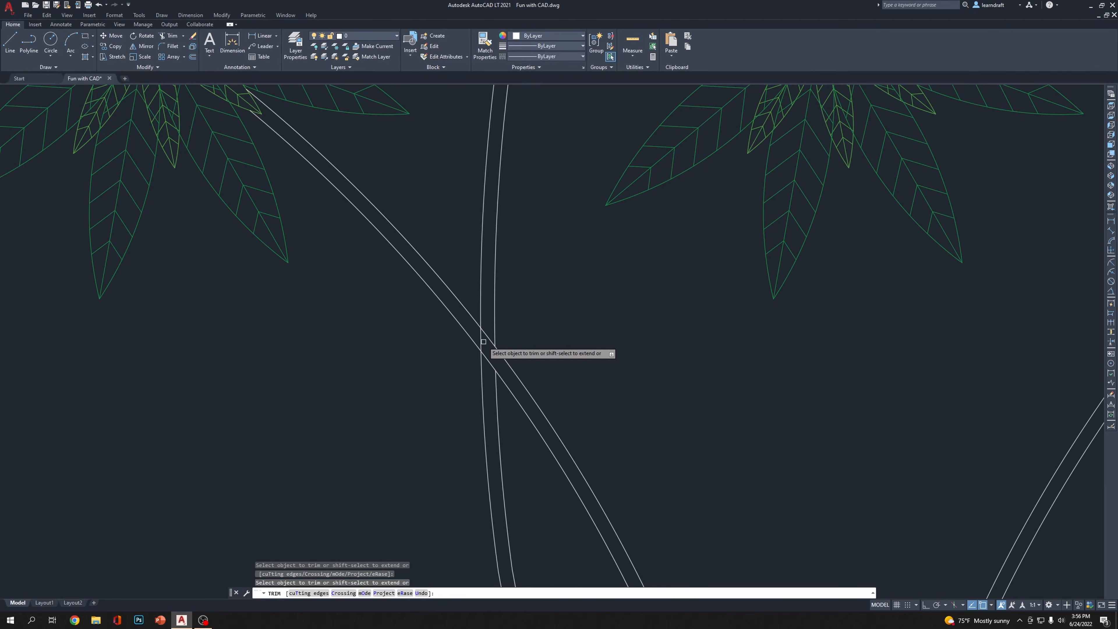
{"action": "key", "text": "Return"}
{"action": "scroll", "coordinate": [537, 310], "scroll_direction": "down", "scroll_amount": 8}
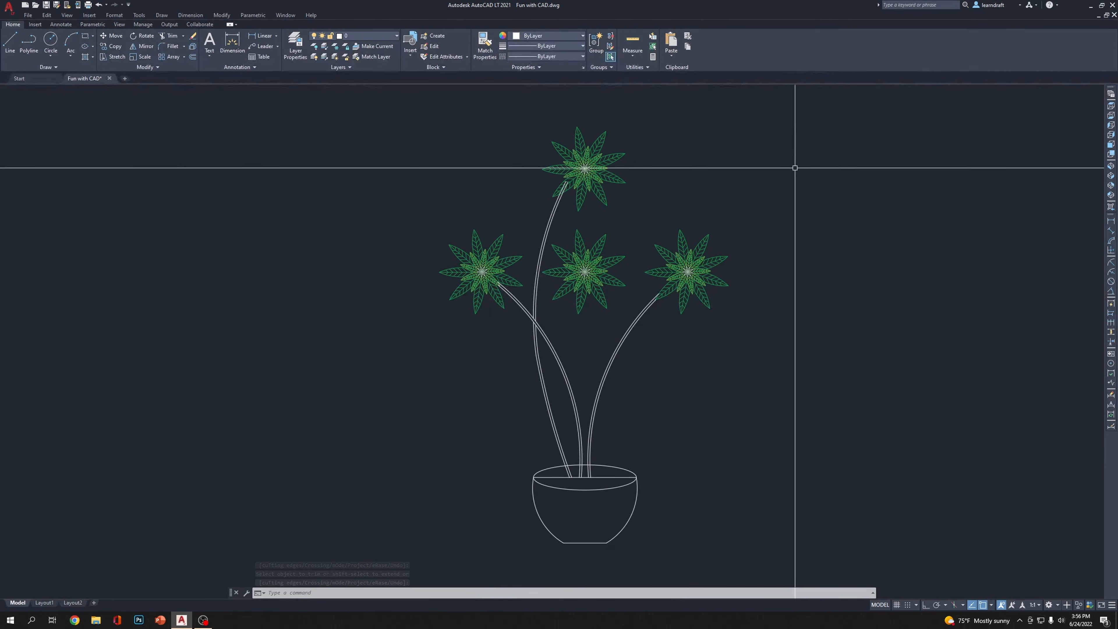
{"action": "scroll", "coordinate": [484, 287], "scroll_direction": "up", "scroll_amount": 6}
{"action": "scroll", "coordinate": [482, 257], "scroll_direction": "down", "scroll_amount": 6}
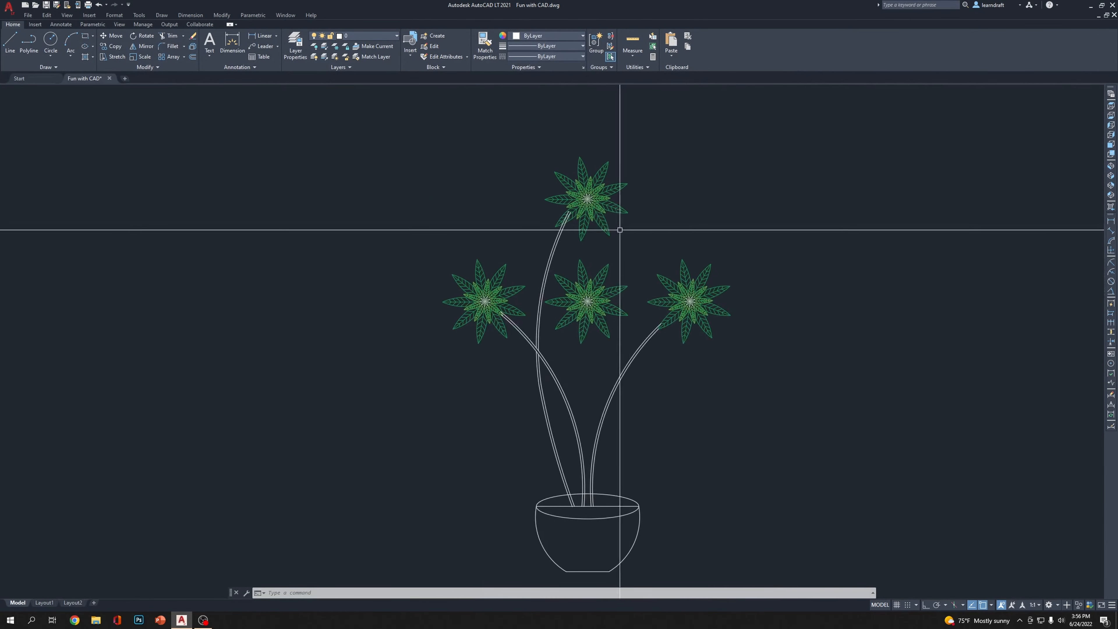
{"action": "scroll", "coordinate": [581, 213], "scroll_direction": "up", "scroll_amount": 4}
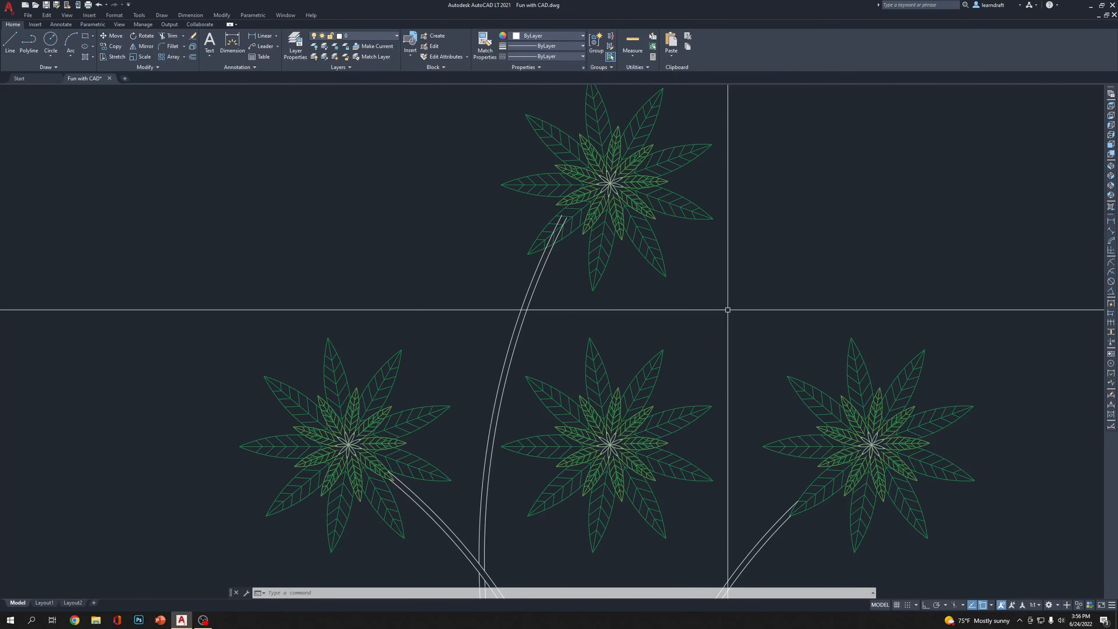
Trim the tall stem's edges where they overlap the top cluster's leaf and erase the leftover segments inside it
{"action": "type", "text": "tr"}
{"action": "key", "text": "Return"}
{"action": "scroll", "coordinate": [586, 257], "scroll_direction": "up", "scroll_amount": 6}
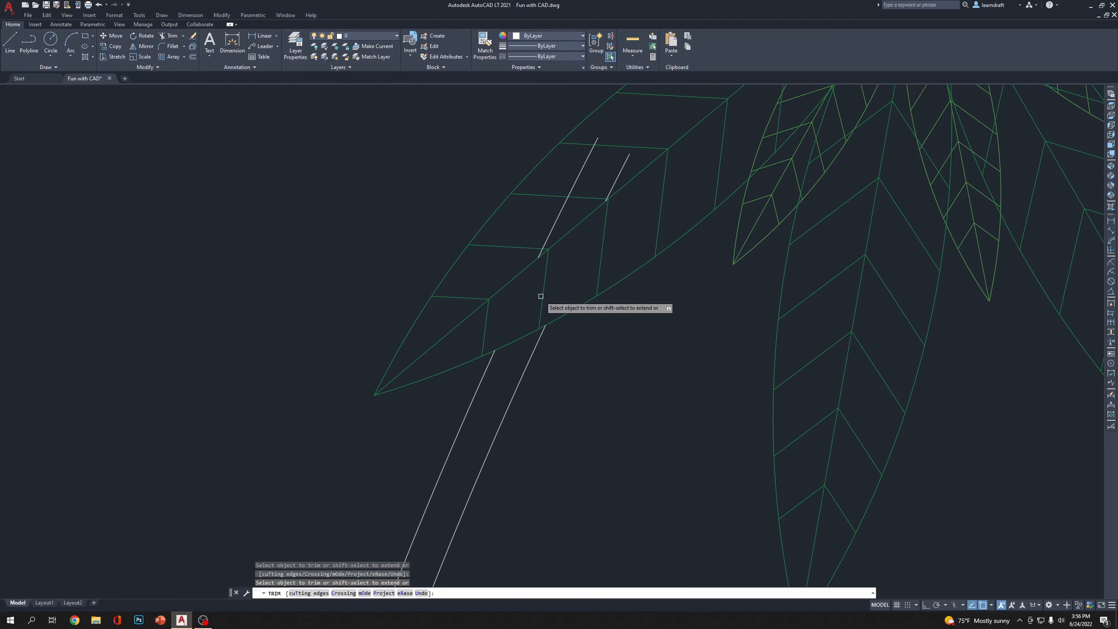
{"action": "key", "text": "Escape"}
{"action": "left_click", "coordinate": [612, 180]}
{"action": "left_click", "coordinate": [576, 172]}
{"action": "left_click", "coordinate": [619, 169]}
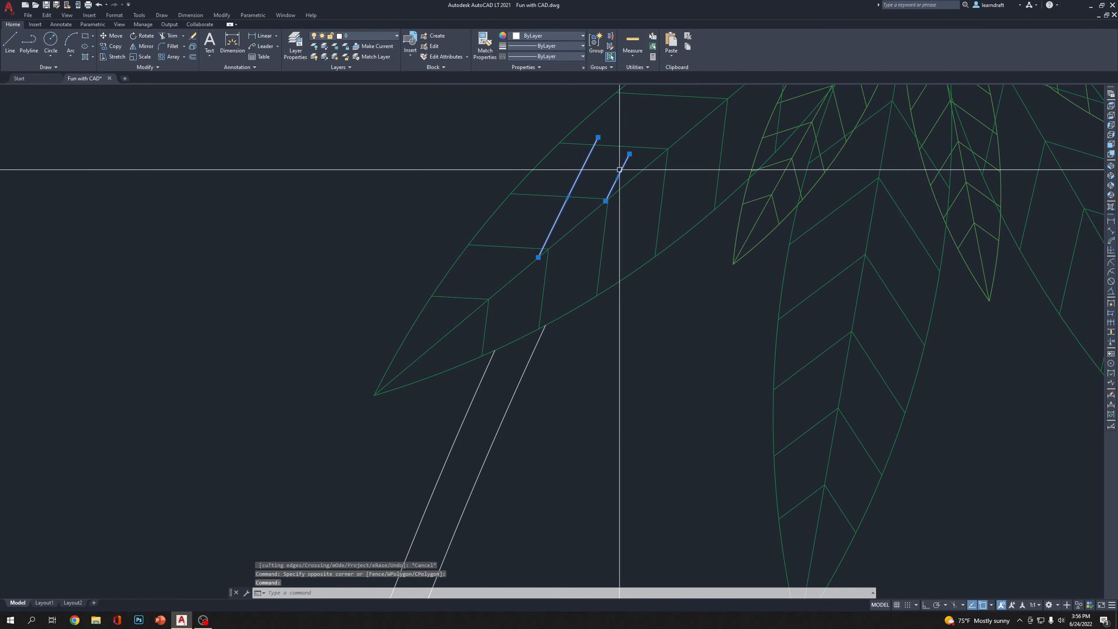
{"action": "key", "text": "Delete"}
{"action": "scroll", "coordinate": [574, 187], "scroll_direction": "down", "scroll_amount": 10}
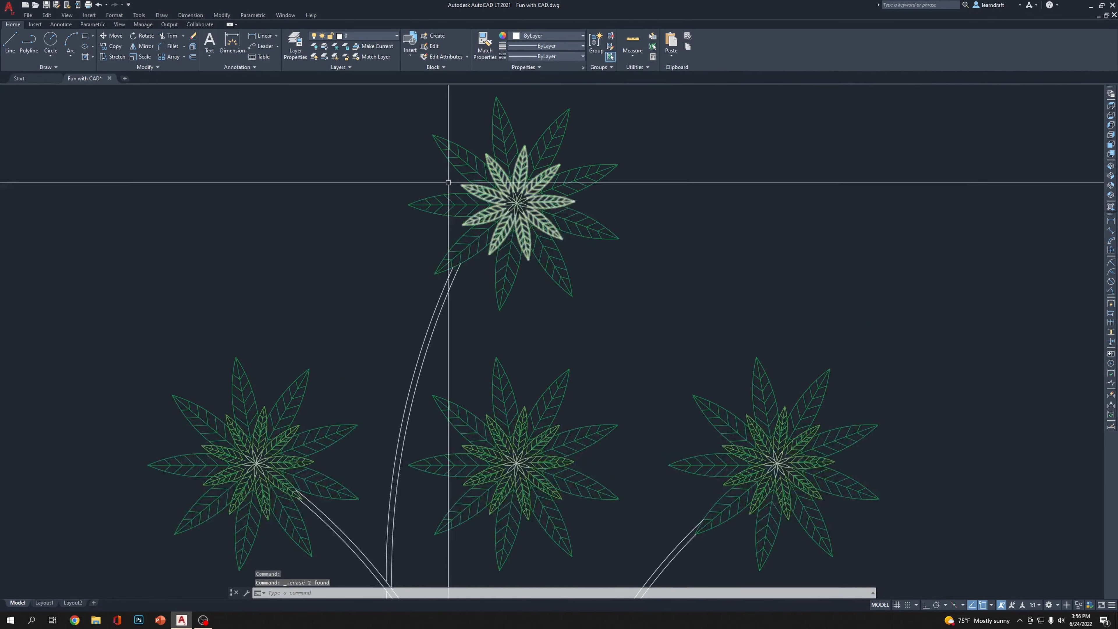
Draw a three-point arc for the fourth stem from the centre leaf cluster, bowing outward, down into the pot opening
{"action": "scroll", "coordinate": [458, 175], "scroll_direction": "up", "scroll_amount": 4}
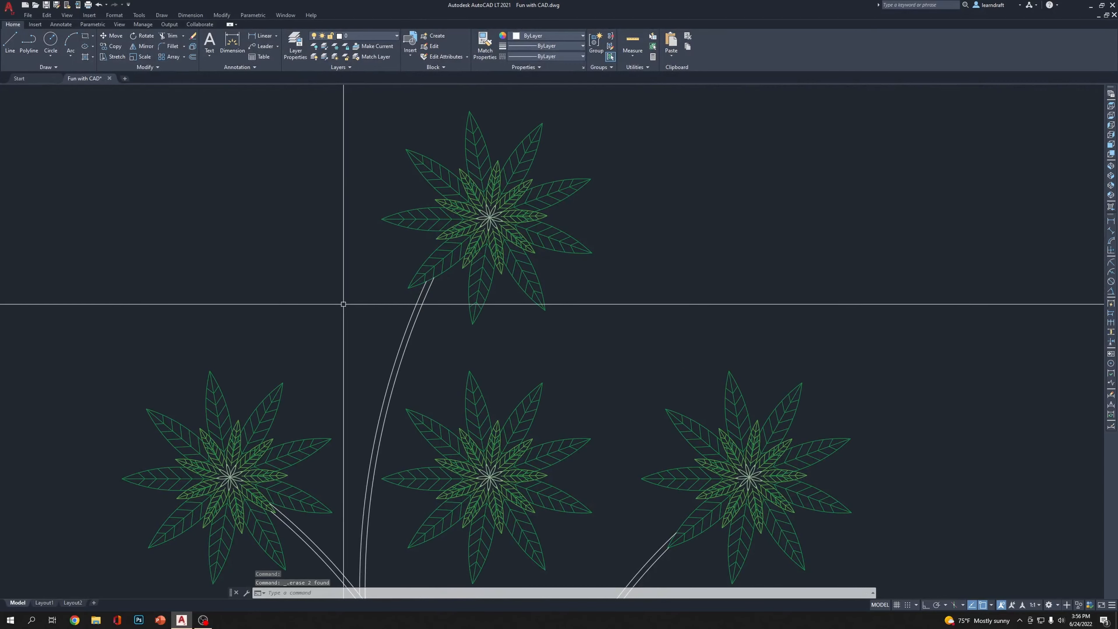
{"action": "scroll", "coordinate": [589, 112], "scroll_direction": "down", "scroll_amount": 5}
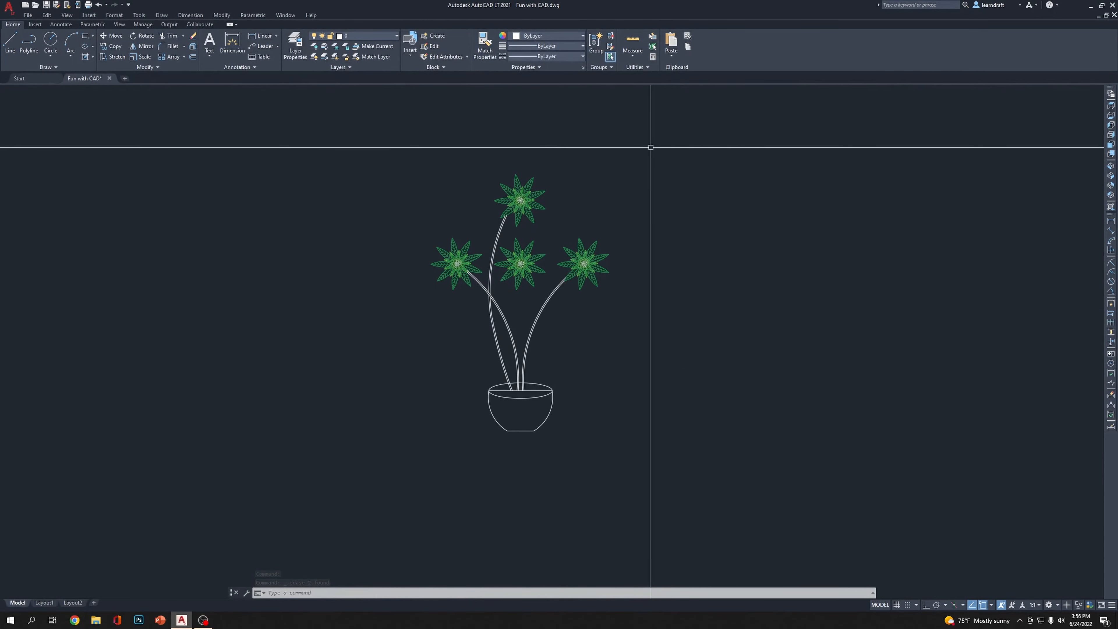
{"action": "scroll", "coordinate": [462, 312], "scroll_direction": "up", "scroll_amount": 2}
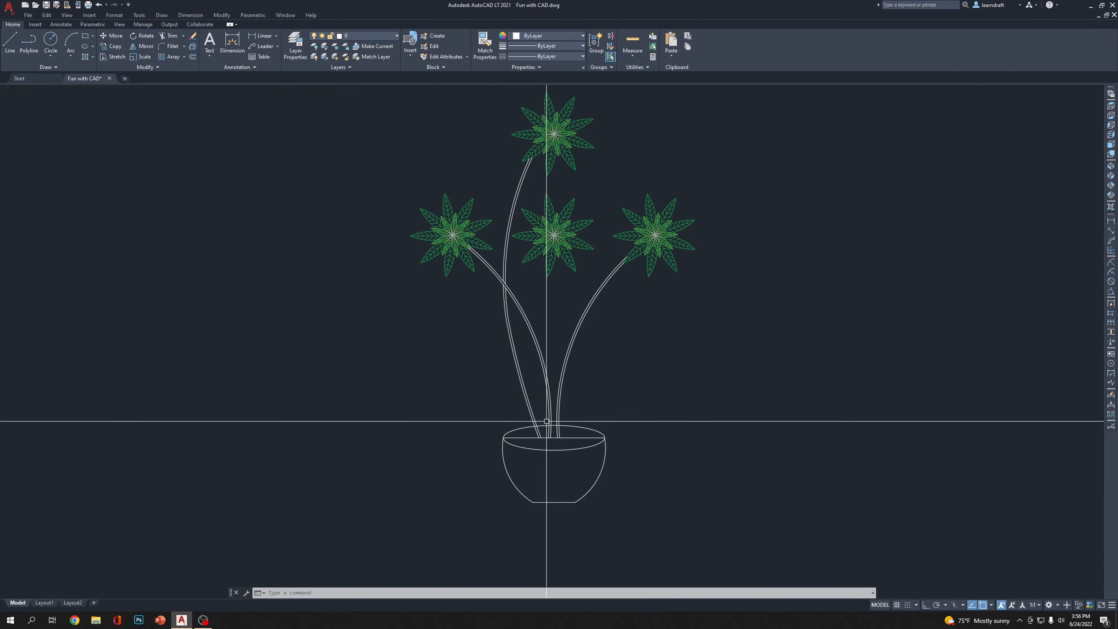
{"action": "middle_click_drag", "start_coordinate": [591, 323], "coordinate": [621, 362]}
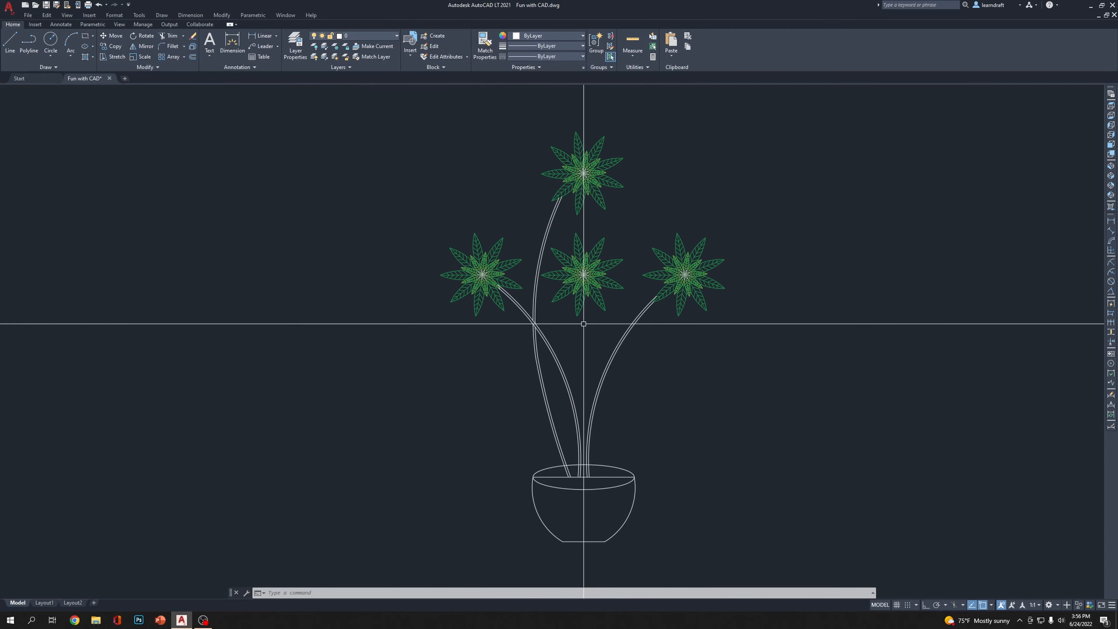
{"action": "type", "text": "a"}
{"action": "key", "text": "Return"}
{"action": "scroll", "coordinate": [585, 282], "scroll_direction": "up", "scroll_amount": 6}
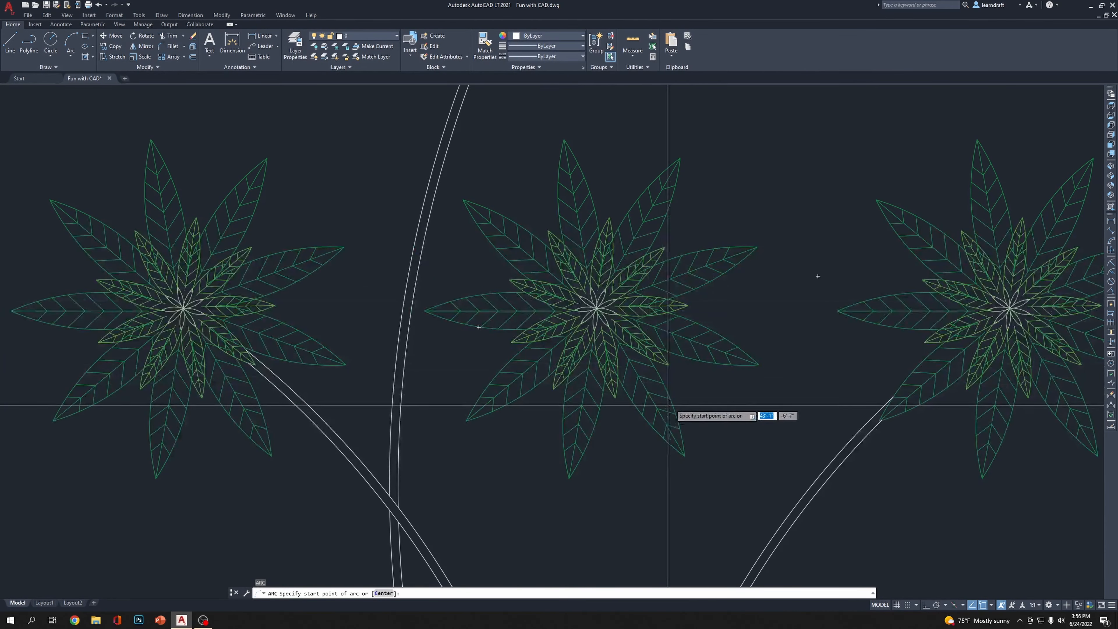
{"action": "scroll", "coordinate": [636, 342], "scroll_direction": "up", "scroll_amount": 3}
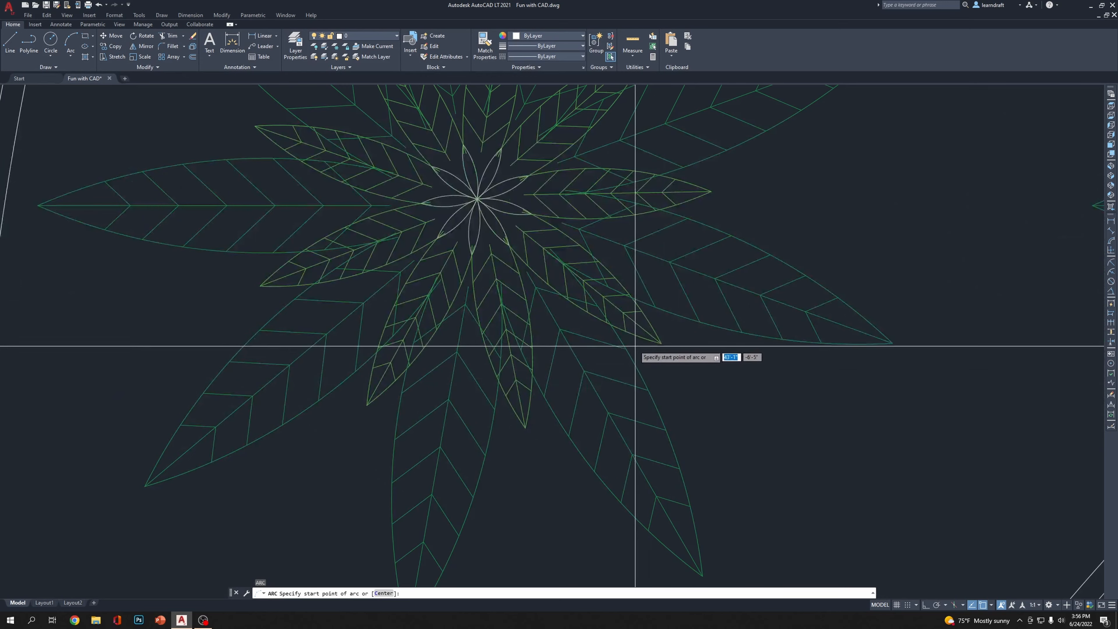
{"action": "left_click", "coordinate": [611, 321]}
{"action": "scroll", "coordinate": [637, 346], "scroll_direction": "down", "scroll_amount": 5}
{"action": "scroll", "coordinate": [637, 347], "scroll_direction": "down", "scroll_amount": 1}
{"action": "middle_click_drag", "start_coordinate": [640, 369], "coordinate": [647, 304]}
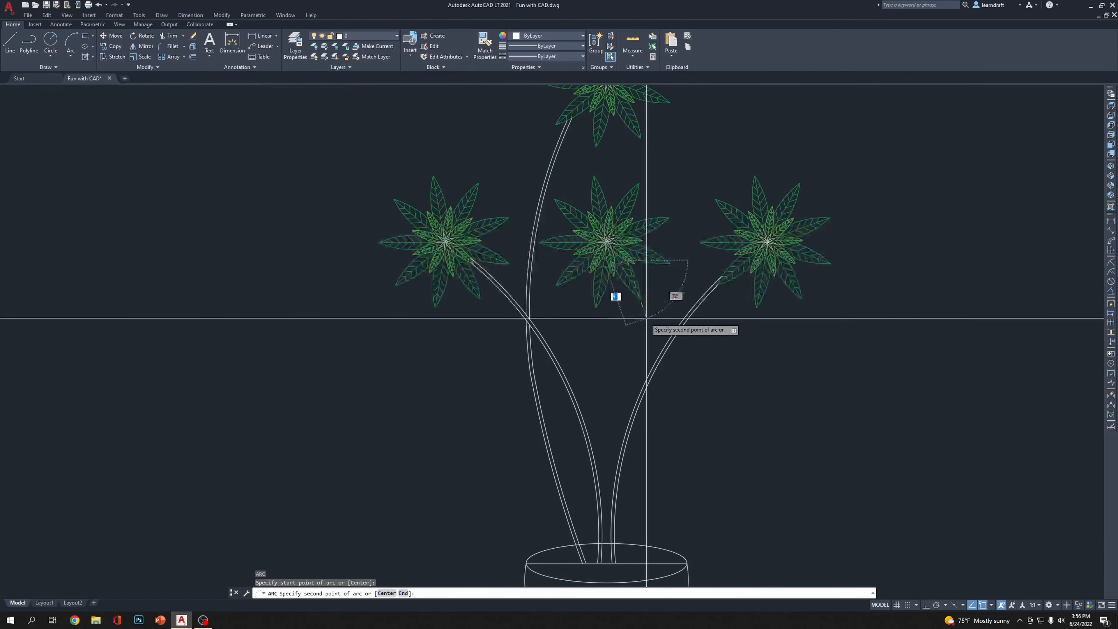
{"action": "middle_click_drag", "start_coordinate": [646, 427], "coordinate": [653, 351]}
{"action": "left_click", "coordinate": [636, 412]}
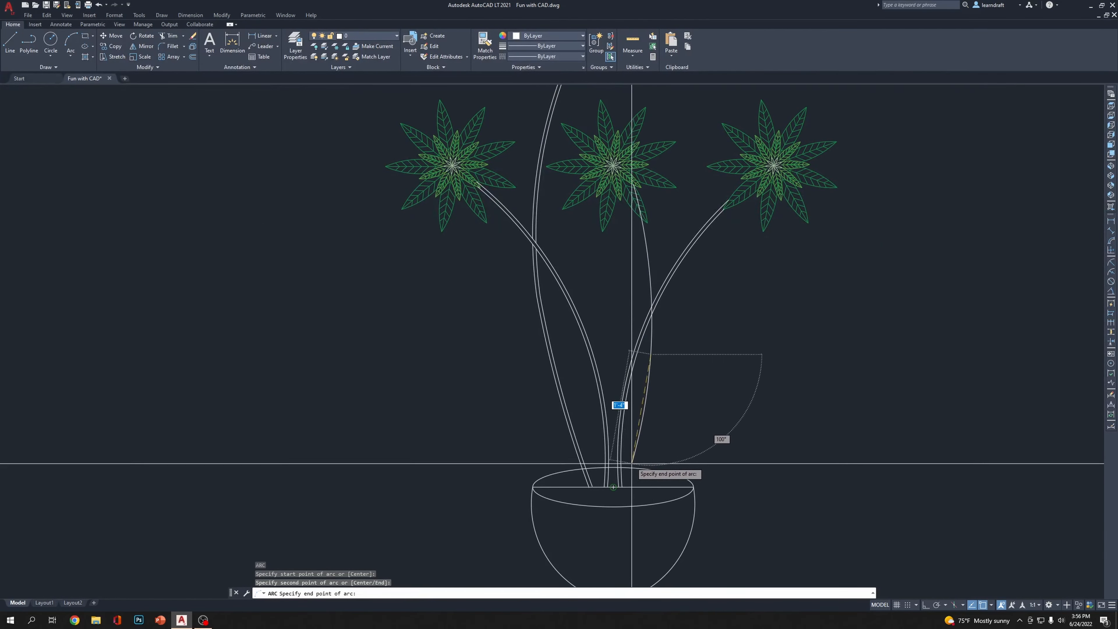
{"action": "scroll", "coordinate": [632, 474], "scroll_direction": "up", "scroll_amount": 2}
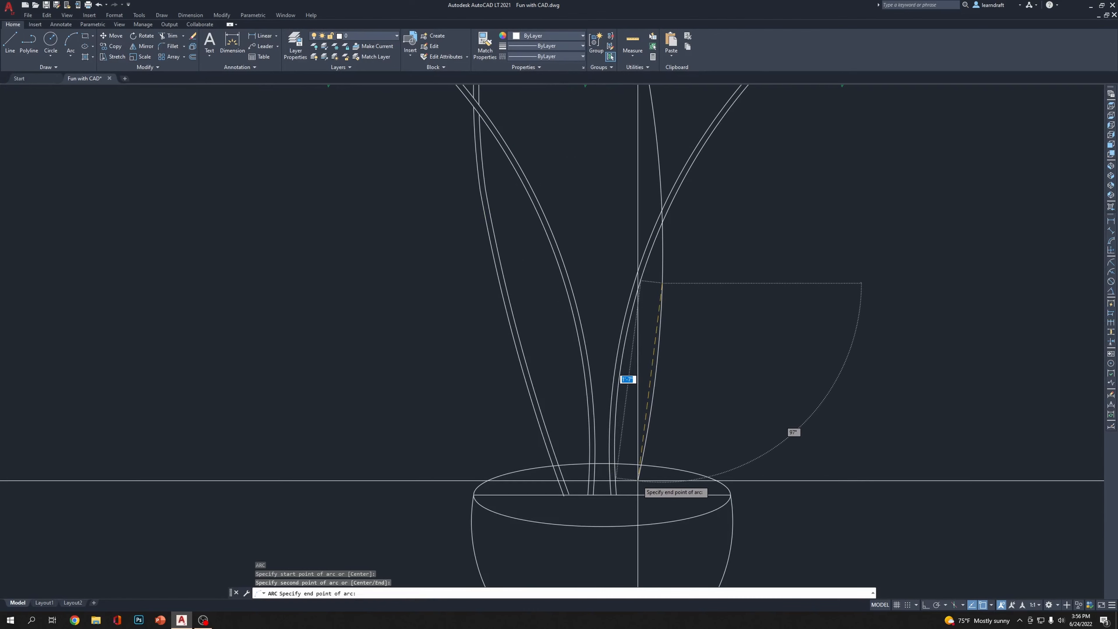
{"action": "left_click", "coordinate": [638, 510]}
{"action": "scroll", "coordinate": [572, 466], "scroll_direction": "down", "scroll_amount": 3}
{"action": "mouse_move", "coordinate": [712, 333]}
{"action": "middle_mouse_down"}
{"action": "mouse_move", "coordinate": [626, 337]}
{"action": "mouse_move", "coordinate": [672, 338]}
{"action": "mouse_move", "coordinate": [702, 379]}
{"action": "middle_mouse_up"}
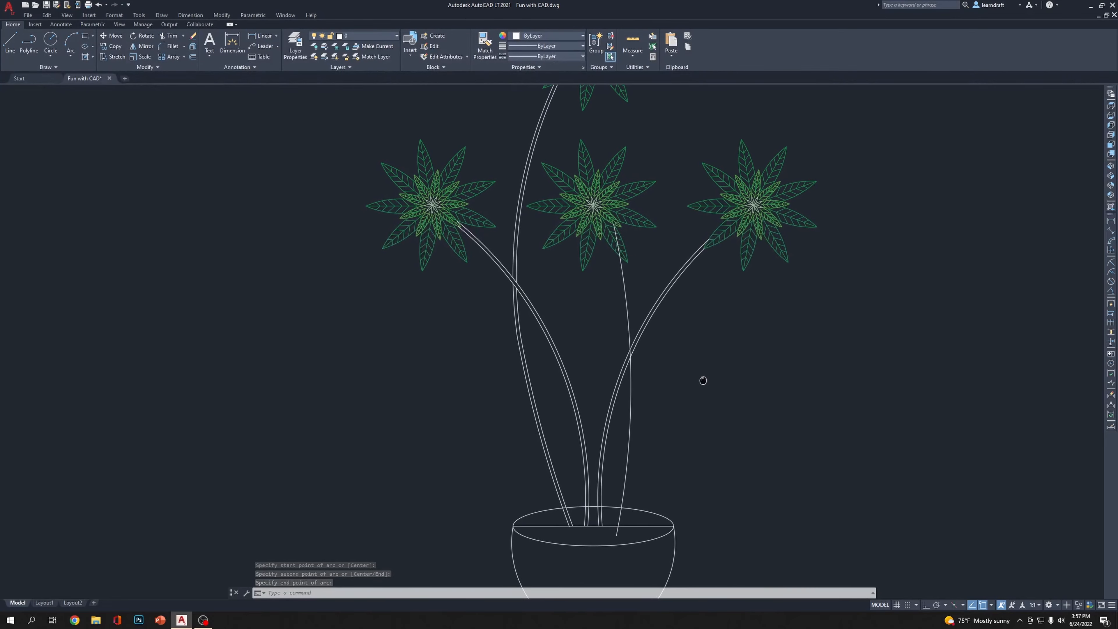
Stretch the new arc's upper endpoint to the underside of the centre leaf cluster
{"action": "left_click", "coordinate": [633, 297]}
{"action": "left_click", "coordinate": [611, 280]}
{"action": "left_click", "coordinate": [614, 224]}
{"action": "scroll", "coordinate": [575, 244], "scroll_direction": "up", "scroll_amount": 1}
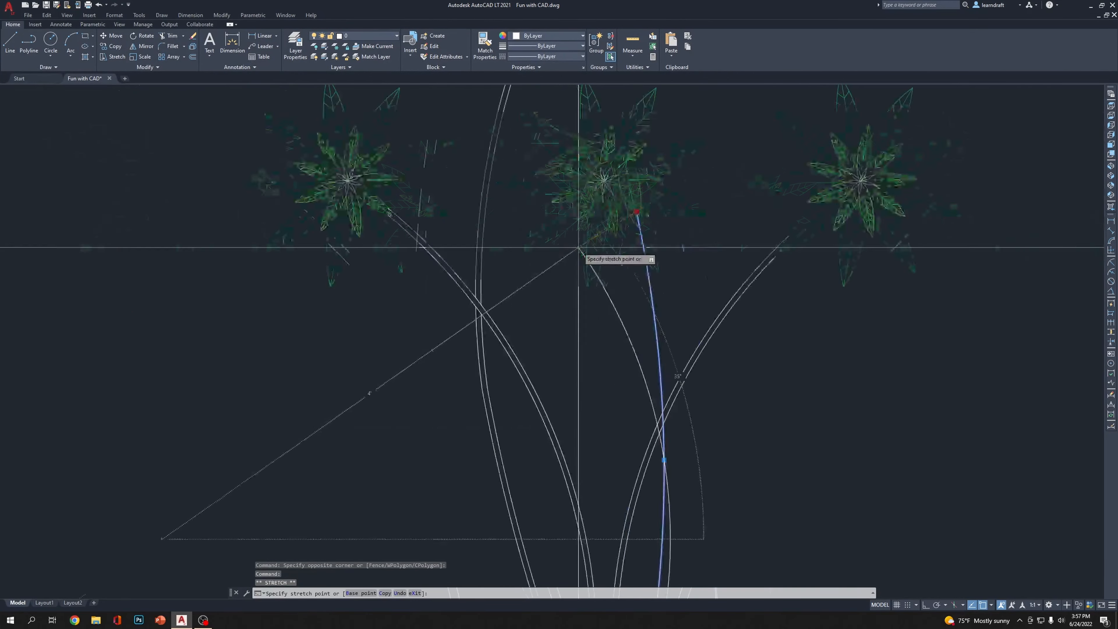
{"action": "key", "text": "Escape"}
{"action": "scroll", "coordinate": [826, 354], "scroll_direction": "down", "scroll_amount": 3}
{"action": "mouse_move", "coordinate": [826, 354]}
{"action": "middle_mouse_down"}
{"action": "mouse_move", "coordinate": [741, 320]}
{"action": "mouse_move", "coordinate": [752, 366]}
{"action": "middle_mouse_up"}
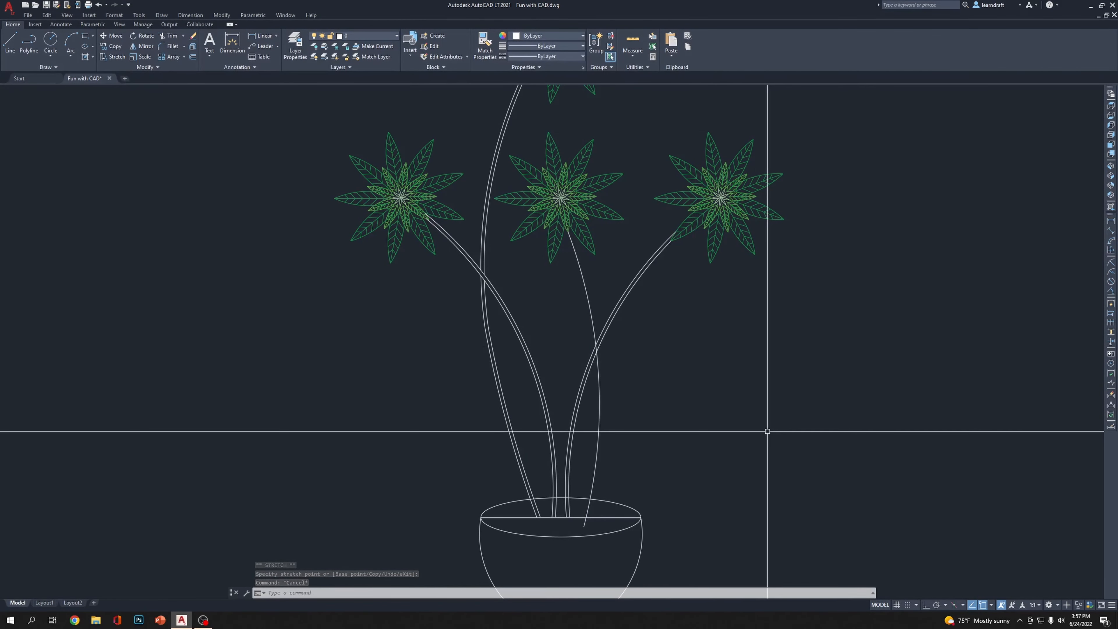
Offset the centre stem's arc to both sides at the current offset distance and erase the original arc
{"action": "type", "text": "o"}
{"action": "key", "text": "Return"}
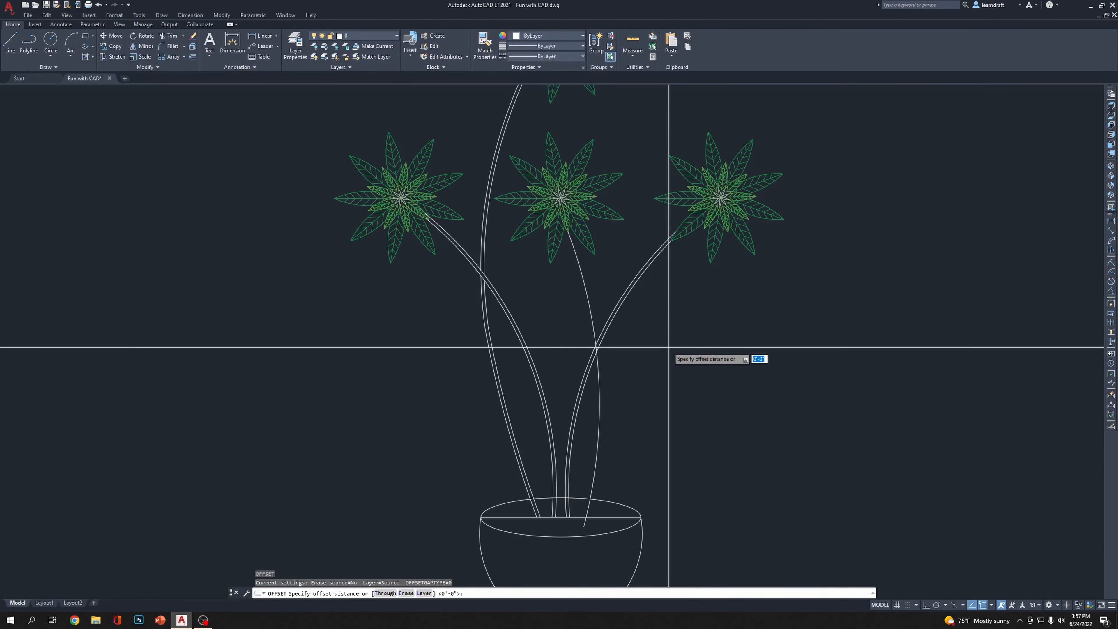
{"action": "left_click", "coordinate": [586, 280]}
{"action": "scroll", "coordinate": [582, 276], "scroll_direction": "up", "scroll_amount": 5}
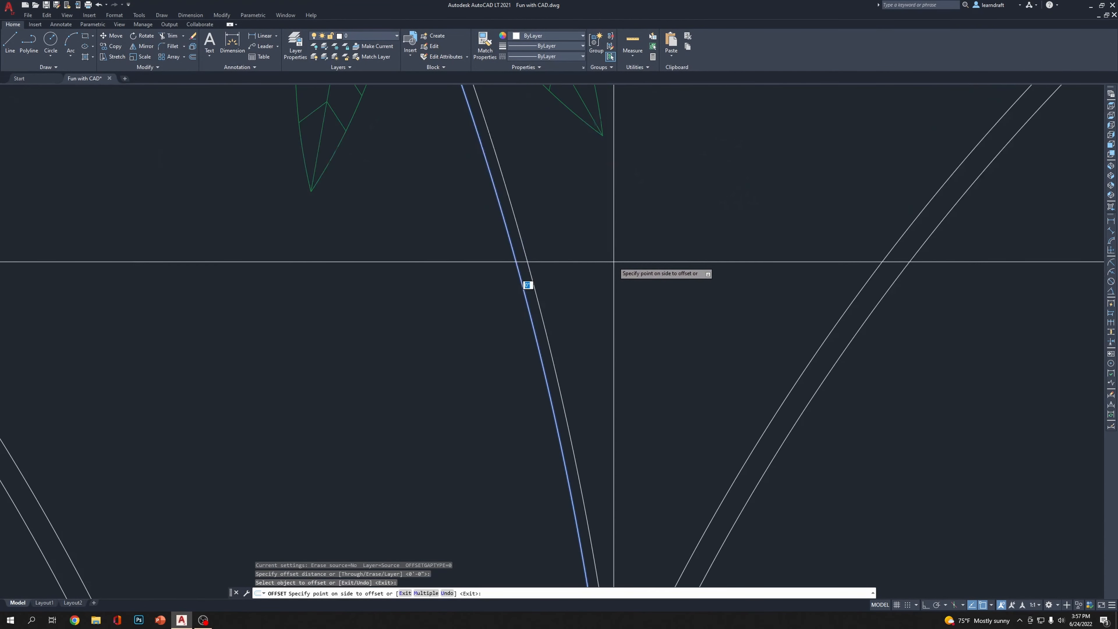
{"action": "key", "text": "Return"}
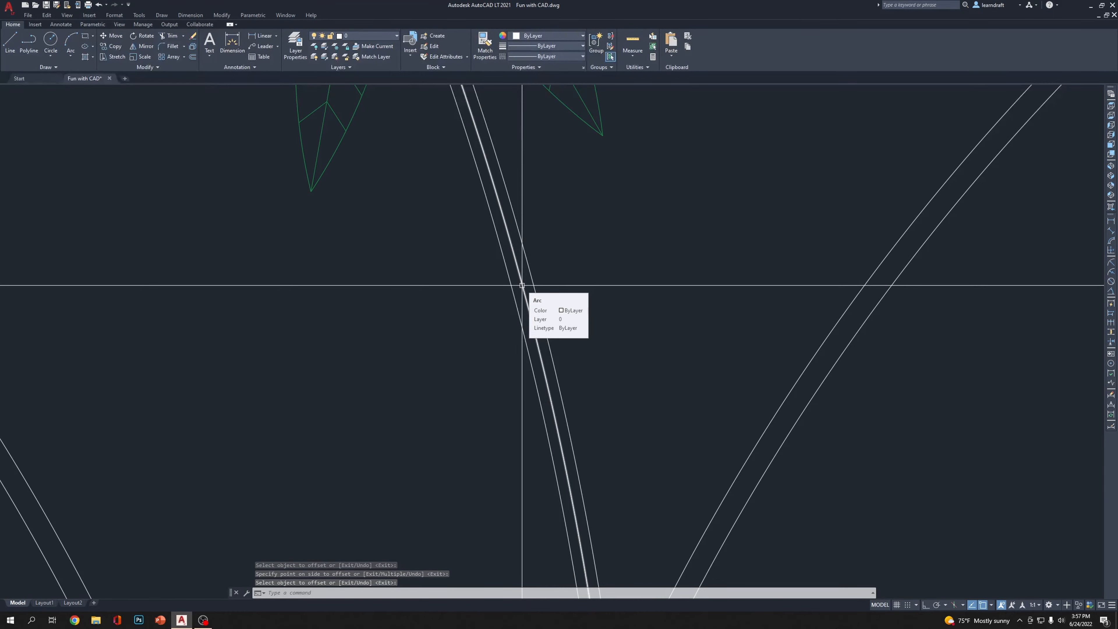
{"action": "left_click", "coordinate": [522, 286]}
{"action": "scroll", "coordinate": [639, 278], "scroll_direction": "down", "scroll_amount": 10}
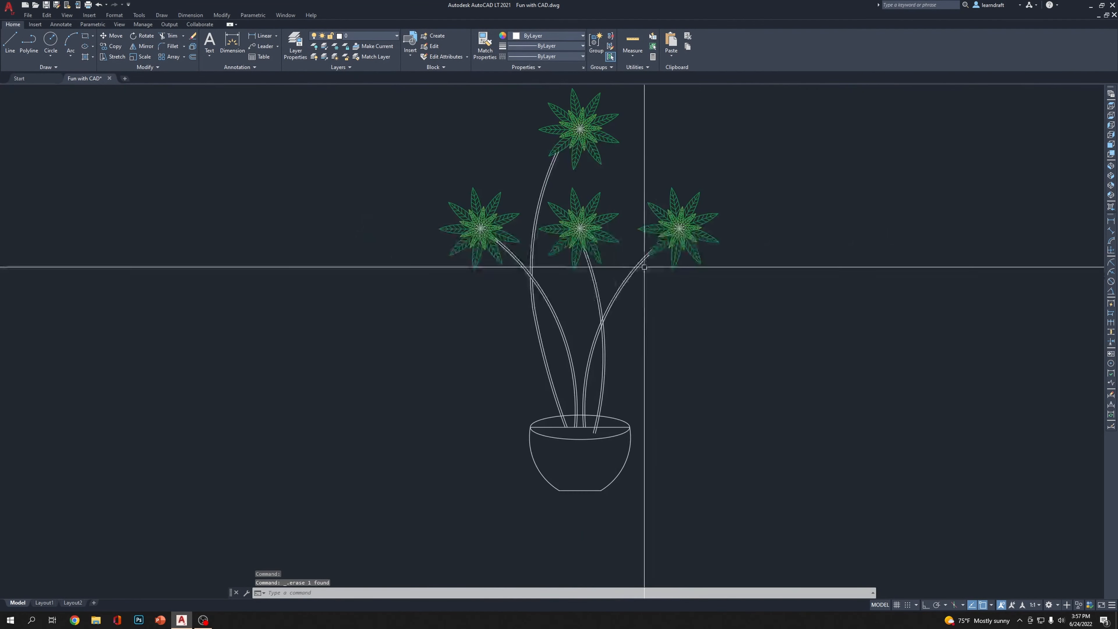
Trim the overlapping edges where the centre stem and the right stem cross
{"action": "scroll", "coordinate": [644, 344], "scroll_direction": "up", "scroll_amount": 2}
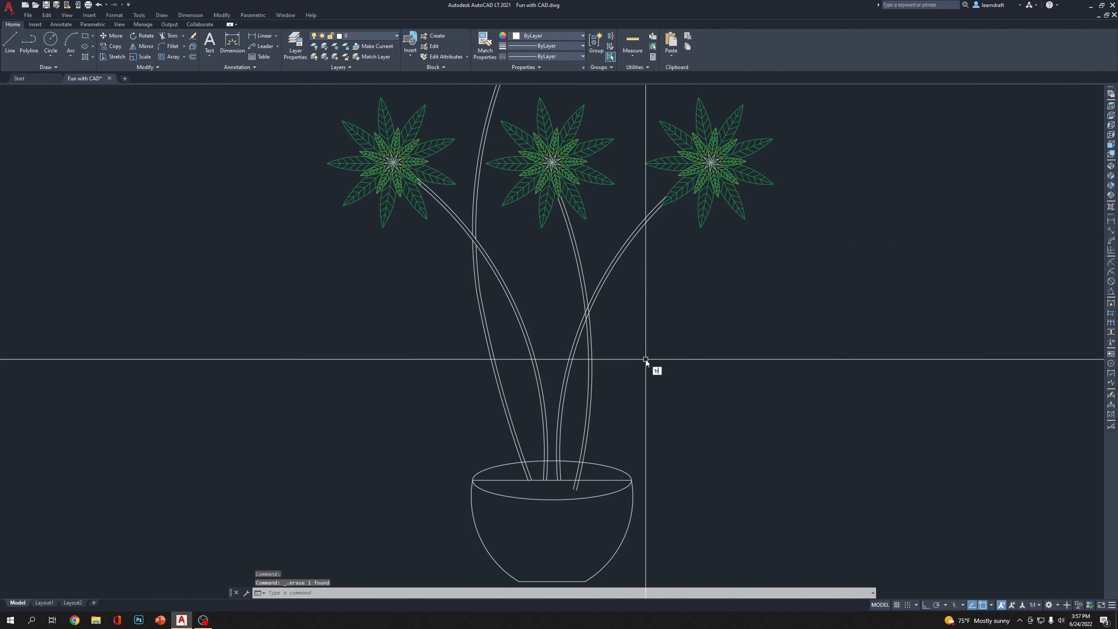
{"action": "key", "text": "Return"}
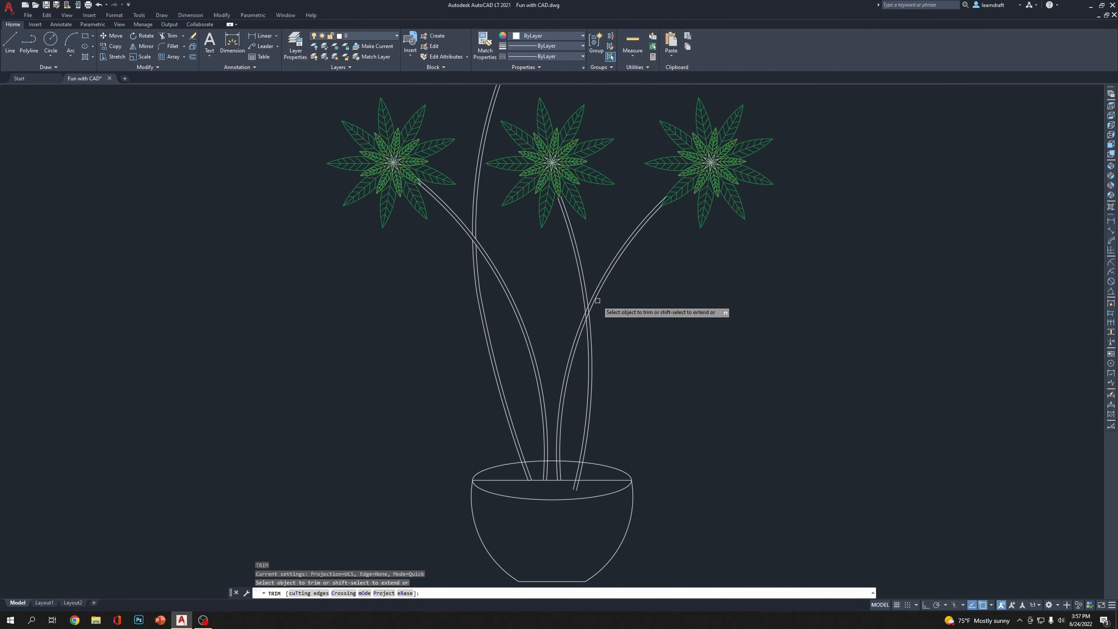
{"action": "scroll", "coordinate": [597, 300], "scroll_direction": "up", "scroll_amount": 5}
{"action": "left_click", "coordinate": [573, 304]}
{"action": "scroll", "coordinate": [573, 304], "scroll_direction": "down", "scroll_amount": 6}
{"action": "key", "text": "Return"}
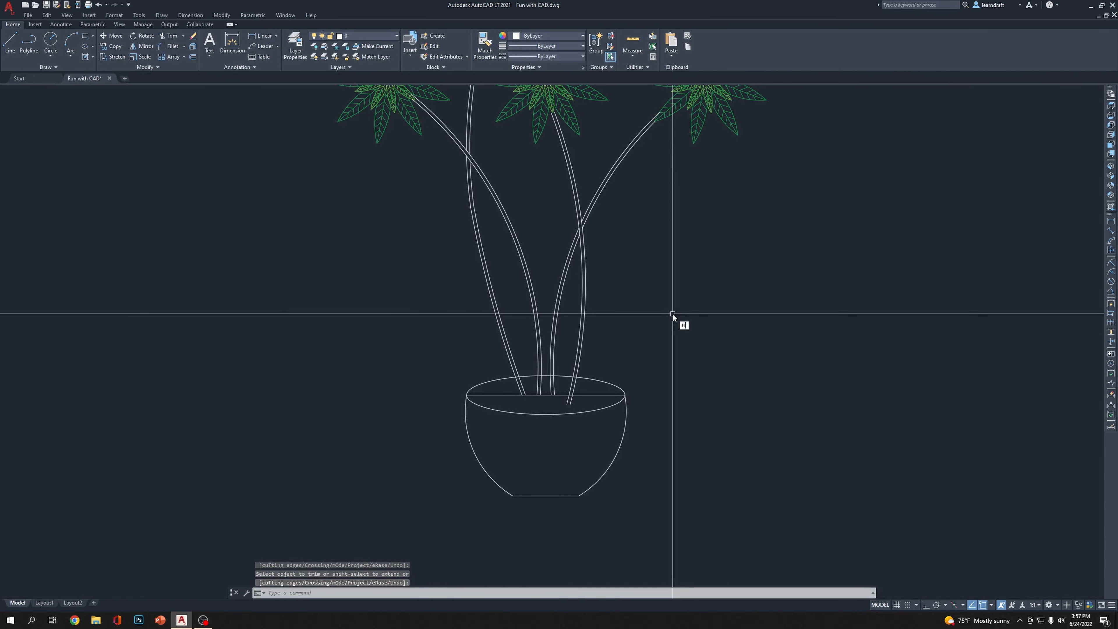
Trim the centre stem's lower ends that run past the horizontal line across the pot opening
{"action": "key", "text": "Return"}
{"action": "scroll", "coordinate": [583, 403], "scroll_direction": "up", "scroll_amount": 6}
{"action": "left_click_drag", "start_coordinate": [447, 425], "coordinate": [573, 396]}
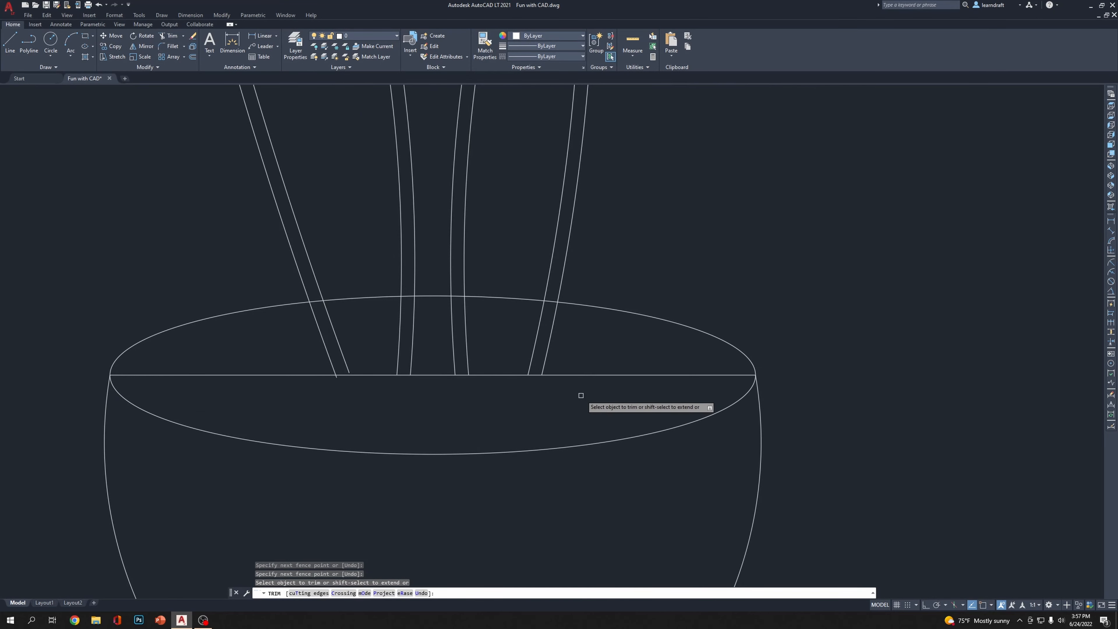
{"action": "key", "text": "Return"}
{"action": "scroll", "coordinate": [582, 395], "scroll_direction": "down", "scroll_amount": 6}
{"action": "middle_click_drag", "start_coordinate": [669, 350], "coordinate": [630, 351]}
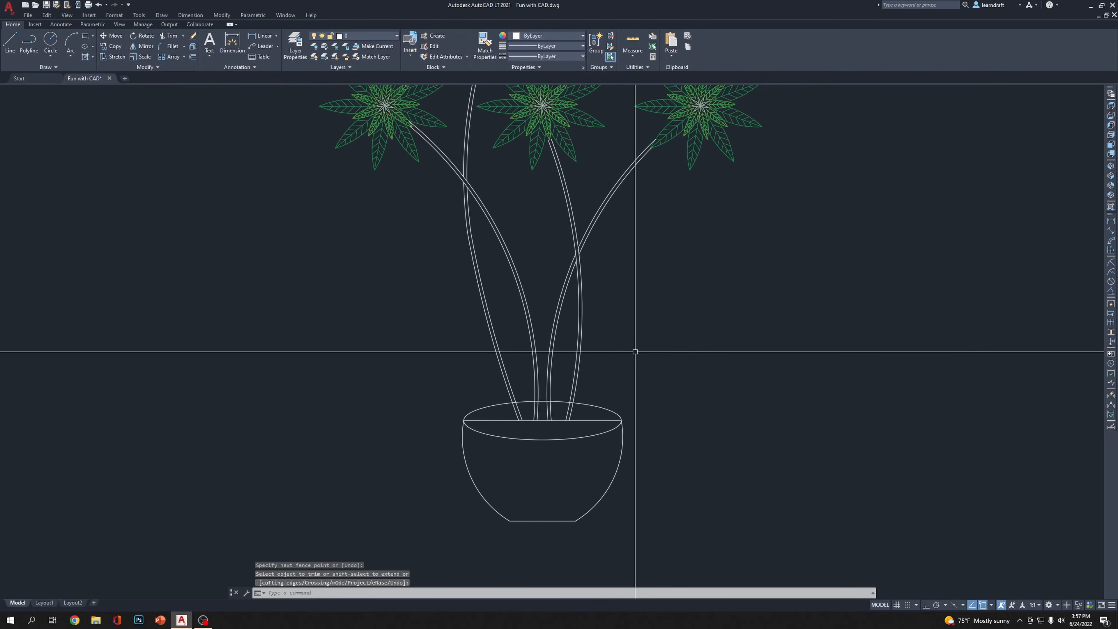
Extend the tall stem's short edge down to the horizontal line across the pot opening
{"action": "middle_click_drag", "start_coordinate": [651, 329], "coordinate": [642, 254]}
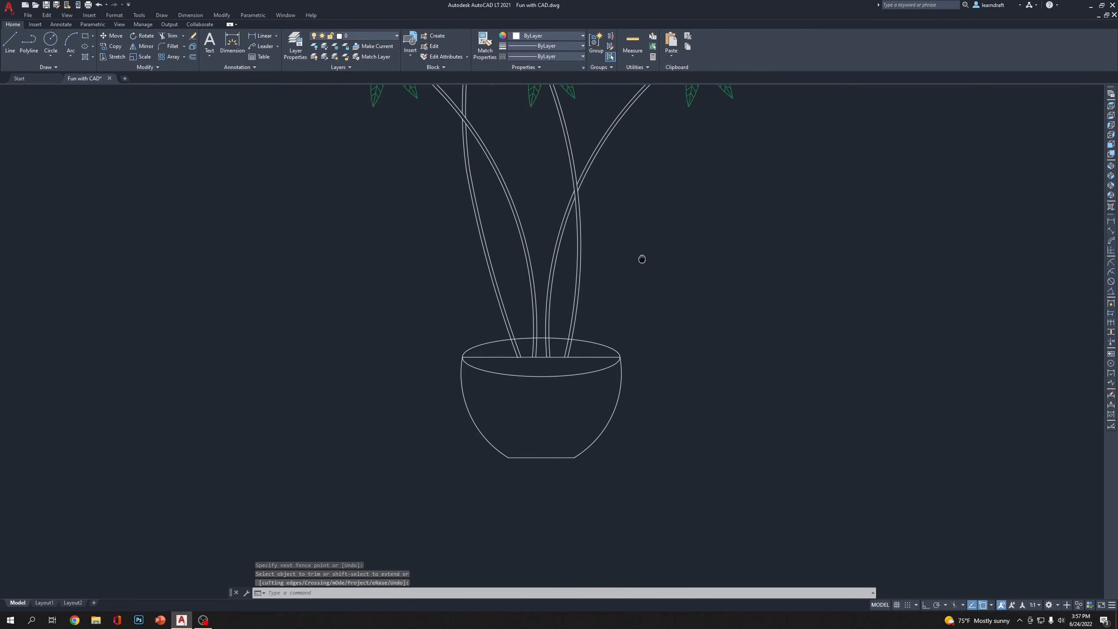
{"action": "scroll", "coordinate": [540, 339], "scroll_direction": "up", "scroll_amount": 6}
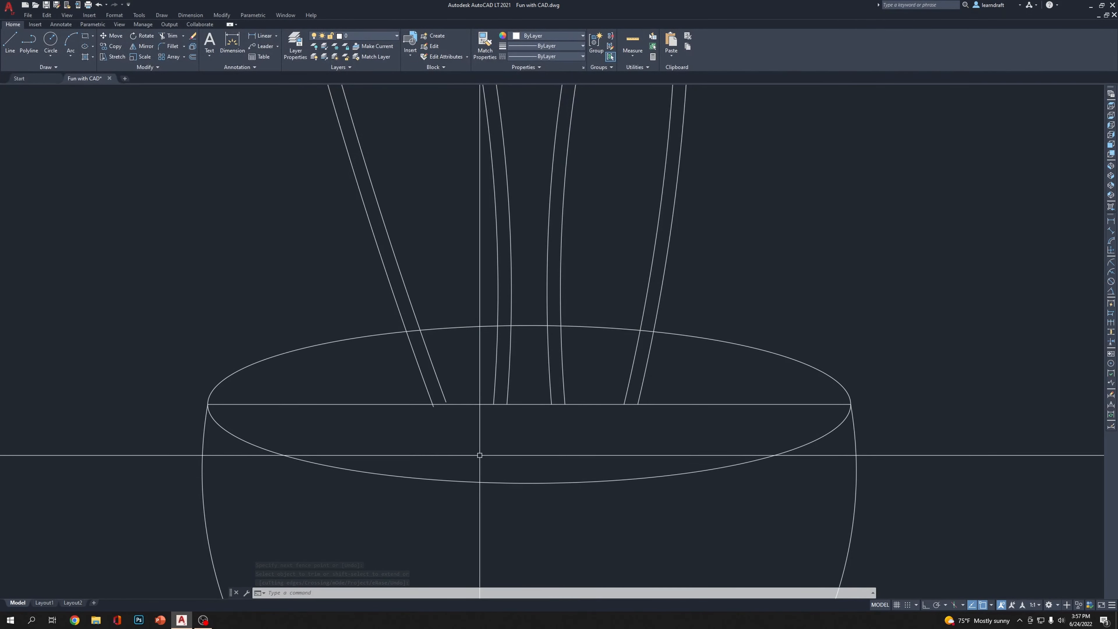
{"action": "key", "text": "Return"}
{"action": "scroll", "coordinate": [433, 411], "scroll_direction": "up", "scroll_amount": 2}
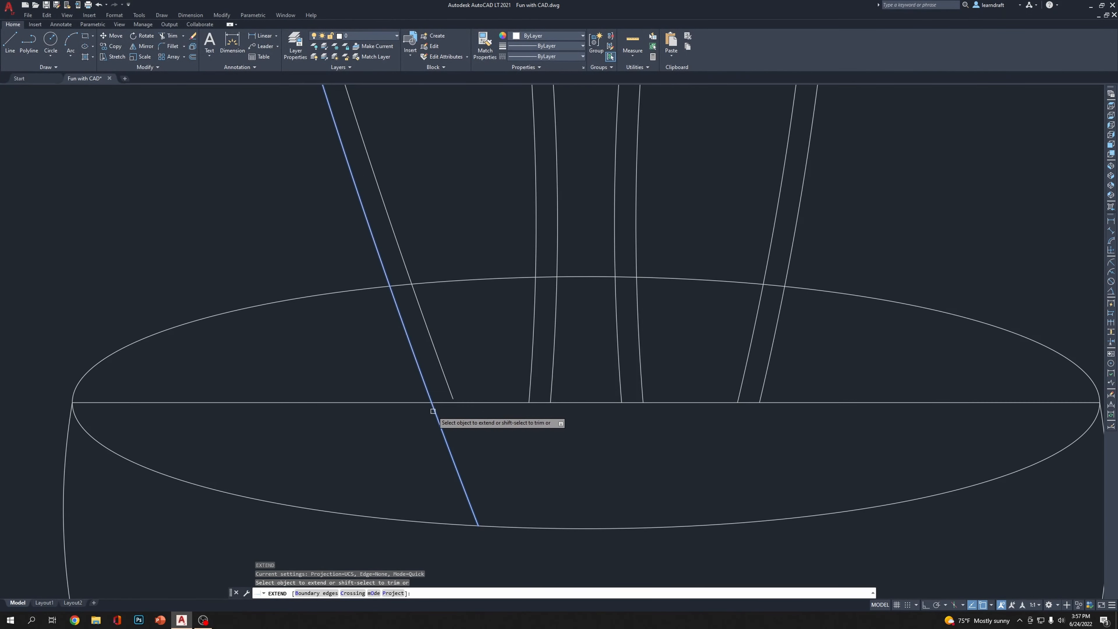
{"action": "key", "text": "Escape"}
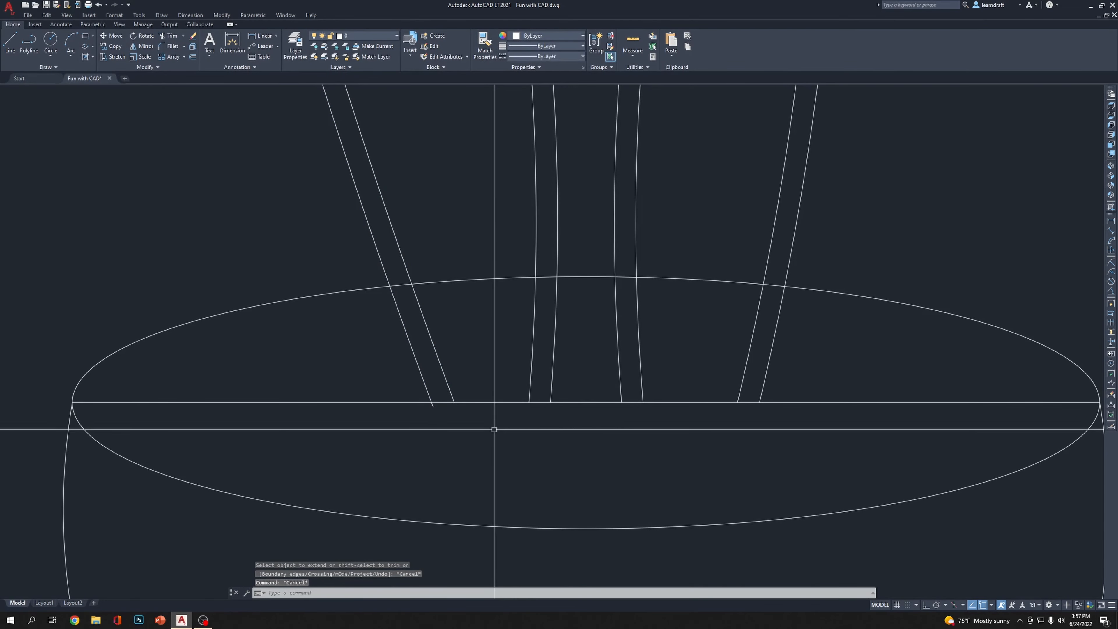
Trim the overhang of the tall stem's other edge below the pot's horizontal line
{"action": "type", "text": "tr"}
{"action": "key", "text": "Return"}
{"action": "scroll", "coordinate": [458, 418], "scroll_direction": "up", "scroll_amount": 8}
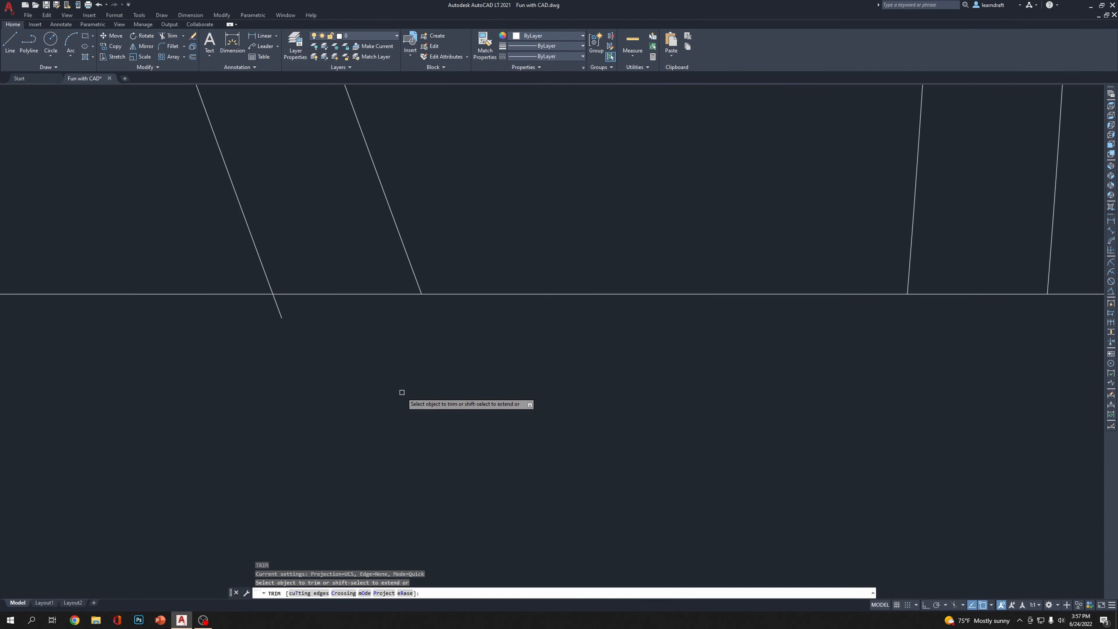
{"action": "left_click_drag", "start_coordinate": [301, 300], "coordinate": [263, 311]}
{"action": "scroll", "coordinate": [408, 392], "scroll_direction": "down", "scroll_amount": 8}
{"action": "key", "text": "Return"}
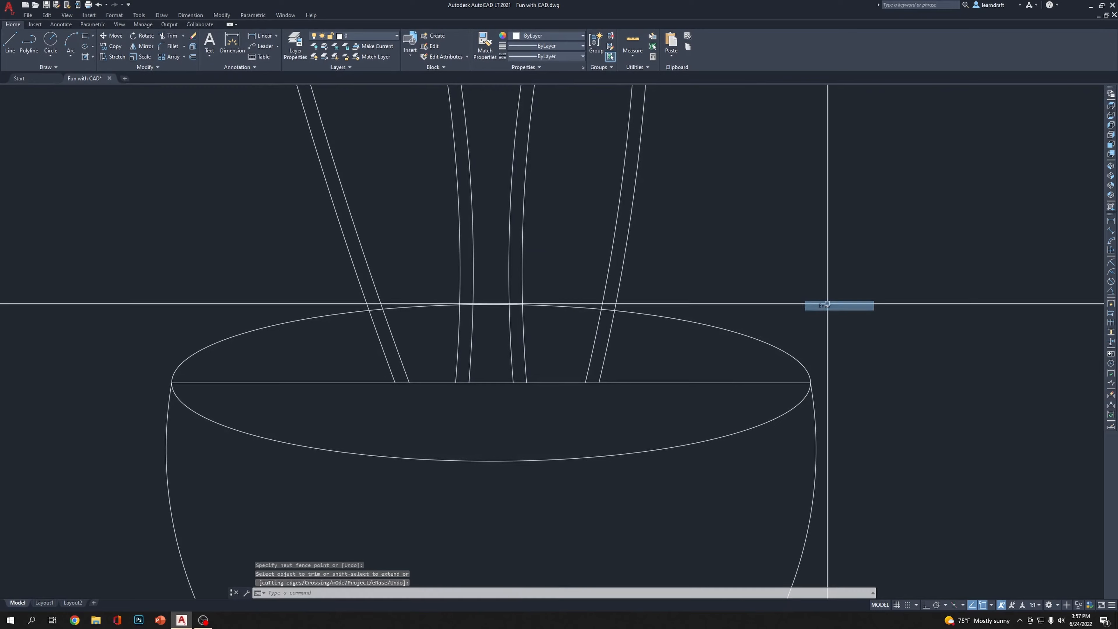
Trim the back rim of the pot's ellipse between the two edges of each of the four stems
{"action": "scroll", "coordinate": [827, 305], "scroll_direction": "down", "scroll_amount": 5}
{"action": "scroll", "coordinate": [654, 357], "scroll_direction": "down", "scroll_amount": 4}
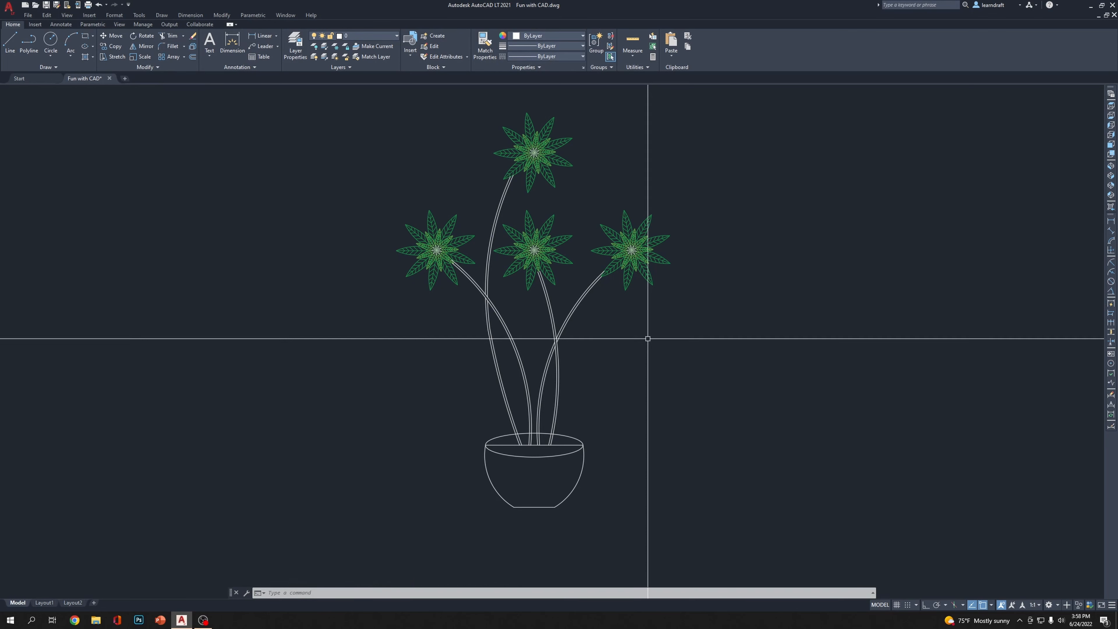
{"action": "scroll", "coordinate": [563, 426], "scroll_direction": "up", "scroll_amount": 4}
{"action": "mouse_move", "coordinate": [604, 380]}
{"action": "middle_mouse_down"}
{"action": "mouse_move", "coordinate": [618, 358]}
{"action": "mouse_move", "coordinate": [728, 306]}
{"action": "middle_mouse_up"}
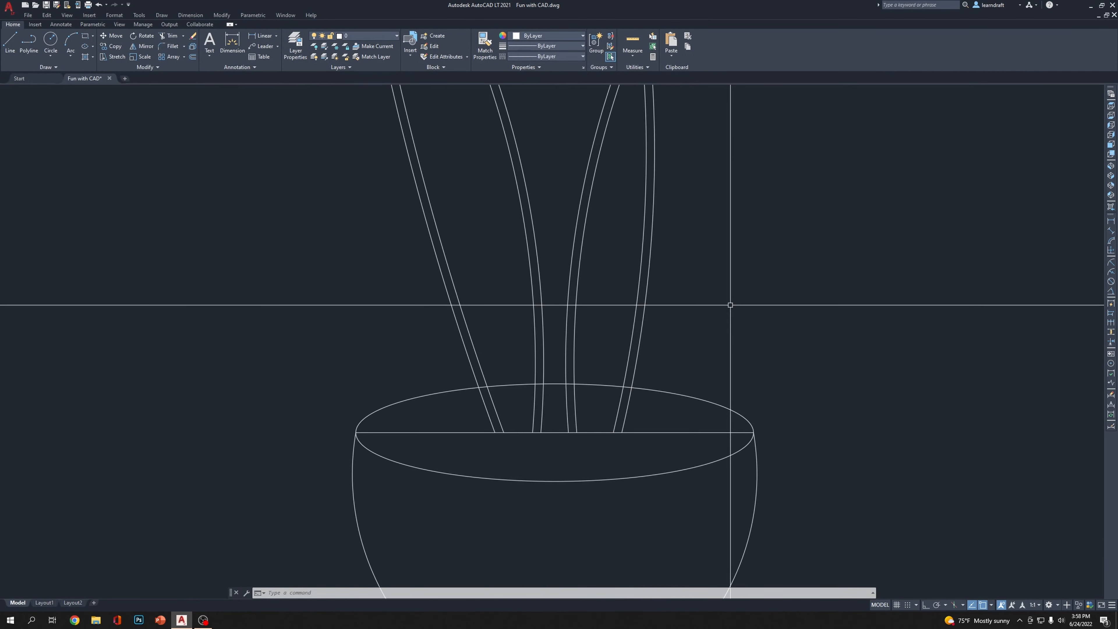
{"action": "key", "text": "Return"}
{"action": "scroll", "coordinate": [625, 405], "scroll_direction": "up", "scroll_amount": 6}
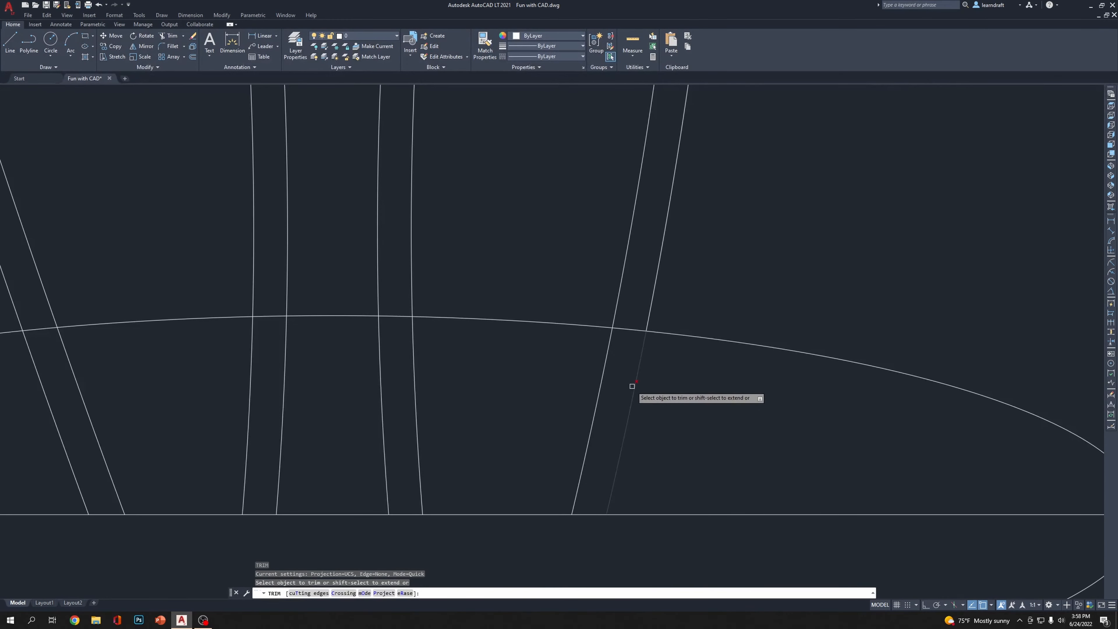
{"action": "middle_click_drag", "start_coordinate": [514, 339], "coordinate": [584, 340]}
{"action": "scroll", "coordinate": [584, 338], "scroll_direction": "up", "scroll_amount": 2}
{"action": "left_click_drag", "start_coordinate": [409, 297], "coordinate": [398, 315]}
{"action": "middle_click_drag", "start_coordinate": [225, 322], "coordinate": [610, 363]}
{"action": "left_click", "coordinate": [581, 347]}
{"action": "left_click", "coordinate": [572, 373]}
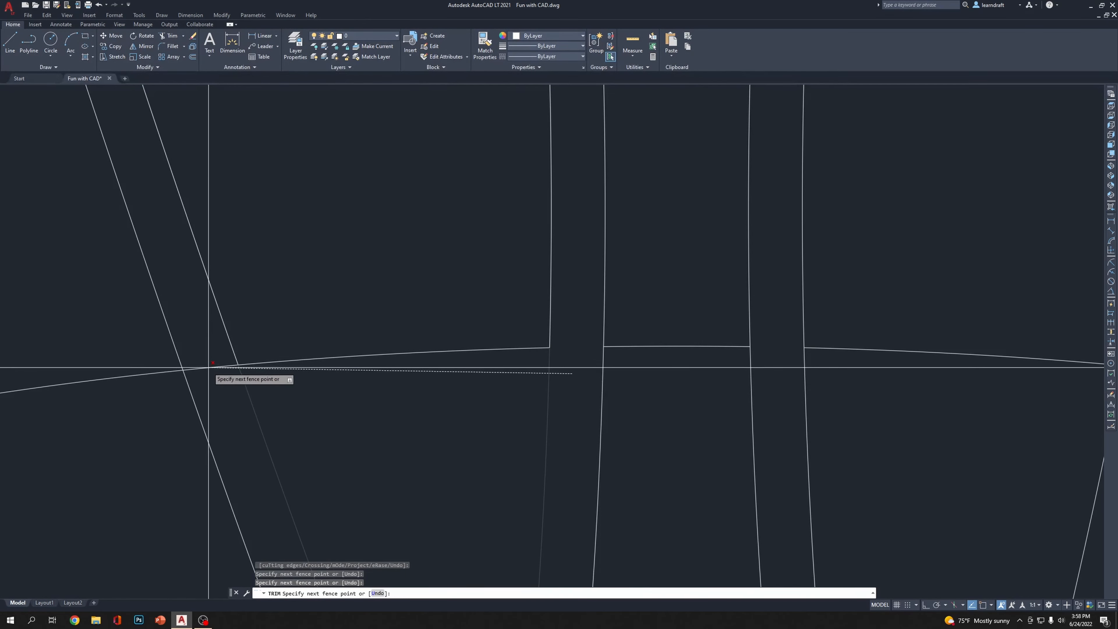
{"action": "left_click_drag", "start_coordinate": [564, 386], "coordinate": [555, 396]}
{"action": "mouse_move", "coordinate": [219, 357]}
{"action": "left_mouse_down"}
{"action": "mouse_move", "coordinate": [213, 375]}
{"action": "mouse_move", "coordinate": [216, 361]}
{"action": "left_mouse_up"}
{"action": "scroll", "coordinate": [253, 358], "scroll_direction": "down", "scroll_amount": 6}
{"action": "key", "text": "Return"}
{"action": "middle_click_drag", "start_coordinate": [401, 313], "coordinate": [543, 316]}
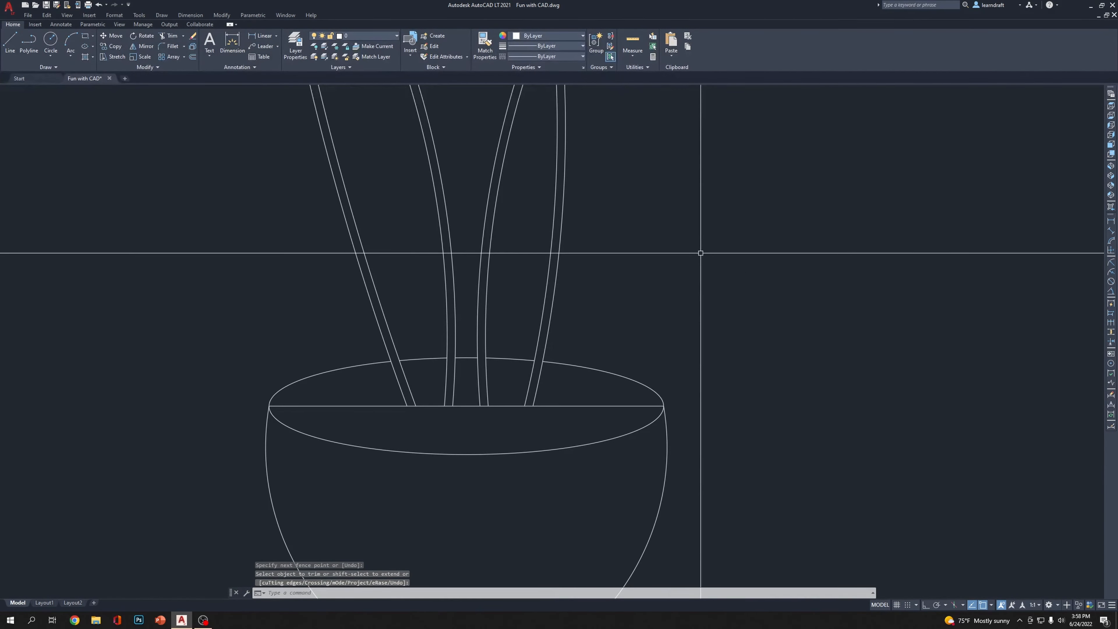
Delete the horizontal line across the pot opening
{"action": "scroll", "coordinate": [528, 354], "scroll_direction": "down", "scroll_amount": 2}
{"action": "middle_click_drag", "start_coordinate": [594, 282], "coordinate": [580, 392]}
{"action": "scroll", "coordinate": [580, 391], "scroll_direction": "down", "scroll_amount": 3}
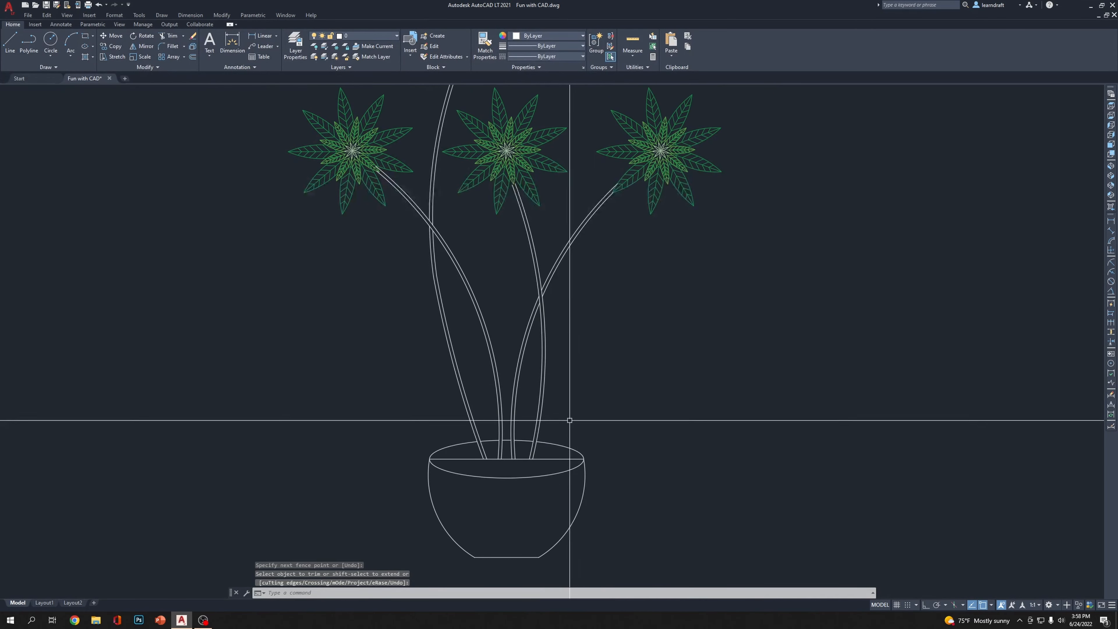
{"action": "left_click", "coordinate": [544, 458]}
{"action": "key", "text": "Delete"}
{"action": "middle_click_drag", "start_coordinate": [709, 351], "coordinate": [718, 315]}
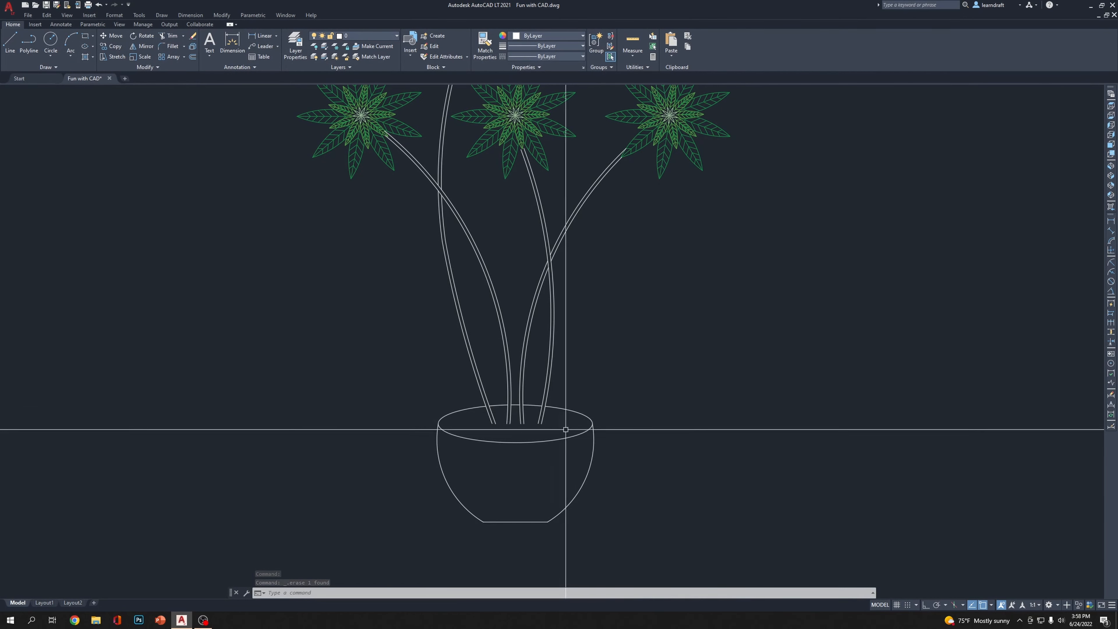
Close the open lower ends of the tall stem and the left flower's stem with short lines between their two edges
{"action": "scroll", "coordinate": [546, 435], "scroll_direction": "up", "scroll_amount": 5}
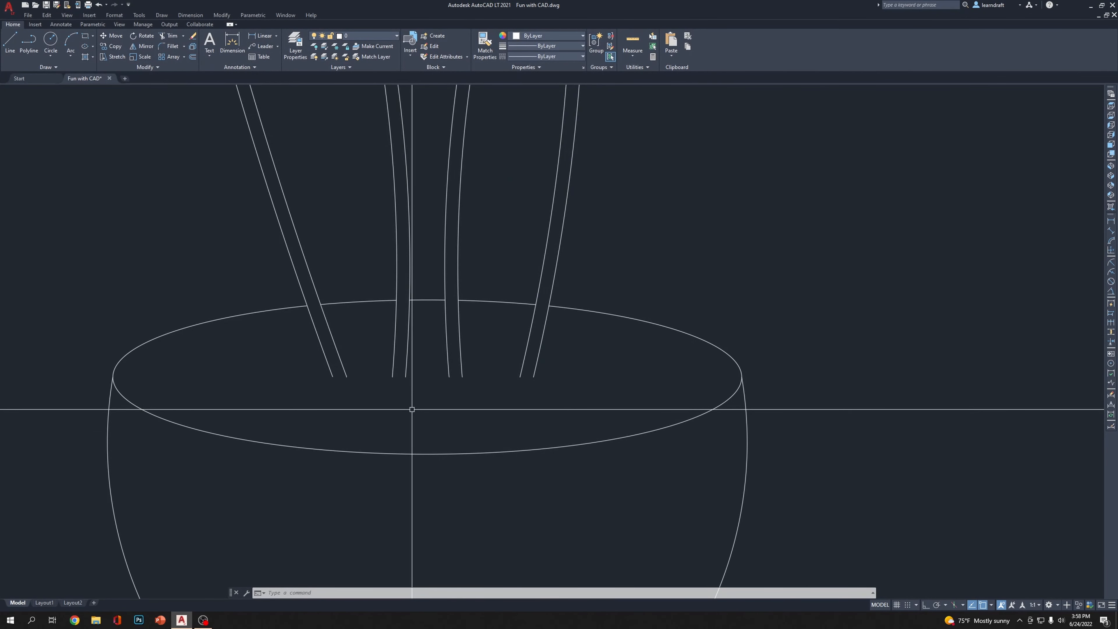
{"action": "scroll", "coordinate": [412, 409], "scroll_direction": "down", "scroll_amount": 4}
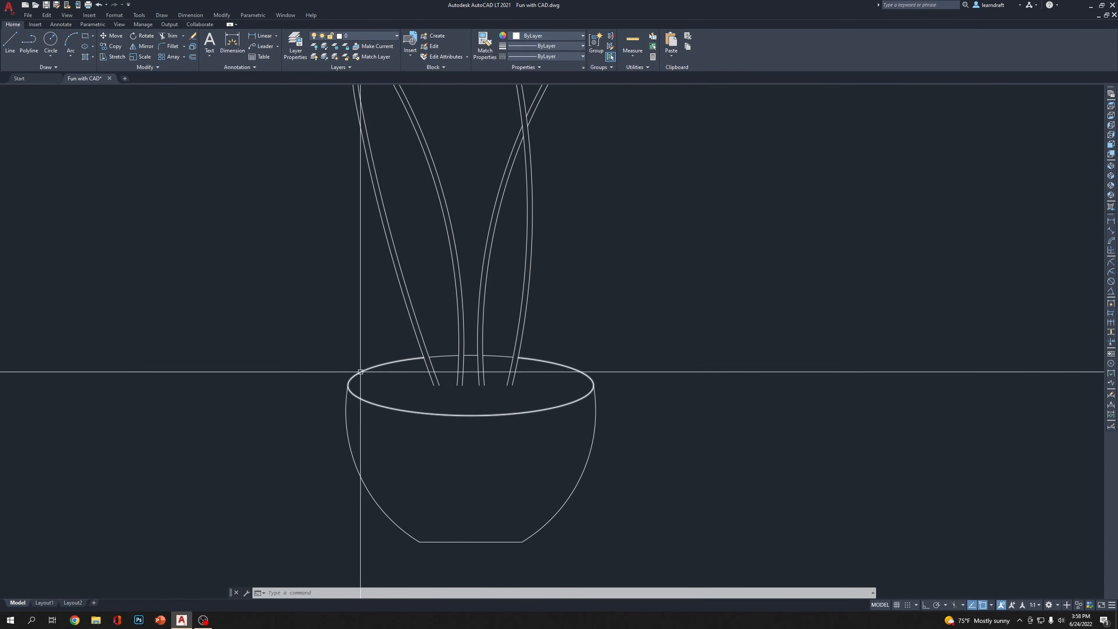
{"action": "scroll", "coordinate": [711, 308], "scroll_direction": "down", "scroll_amount": 4}
{"action": "scroll", "coordinate": [584, 370], "scroll_direction": "up", "scroll_amount": 6}
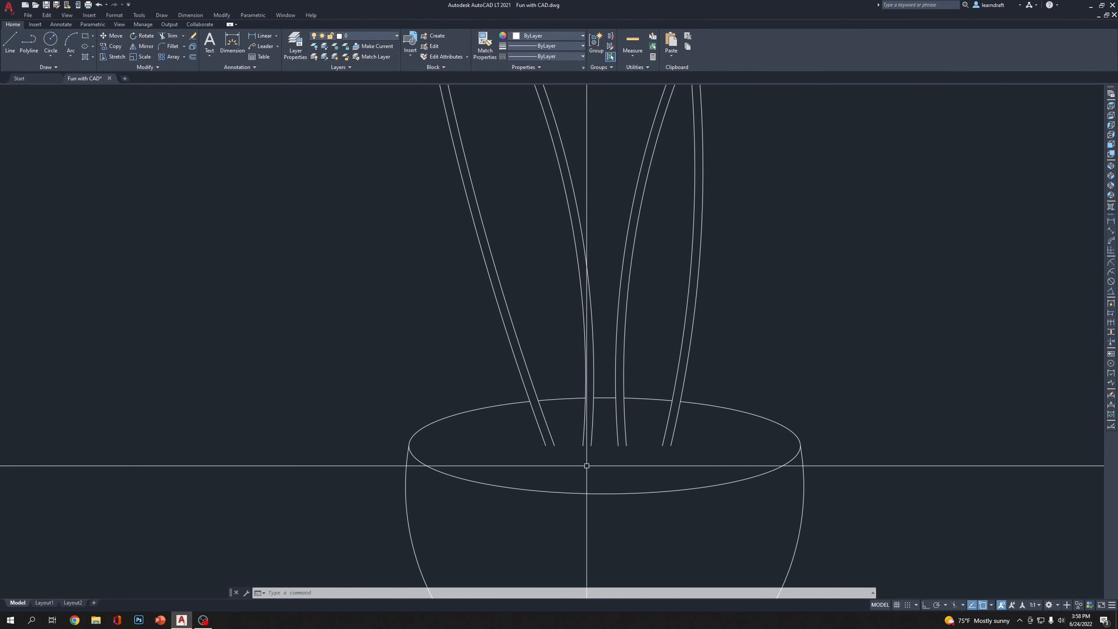
{"action": "key", "text": "Return"}
{"action": "left_click", "coordinate": [546, 445]}
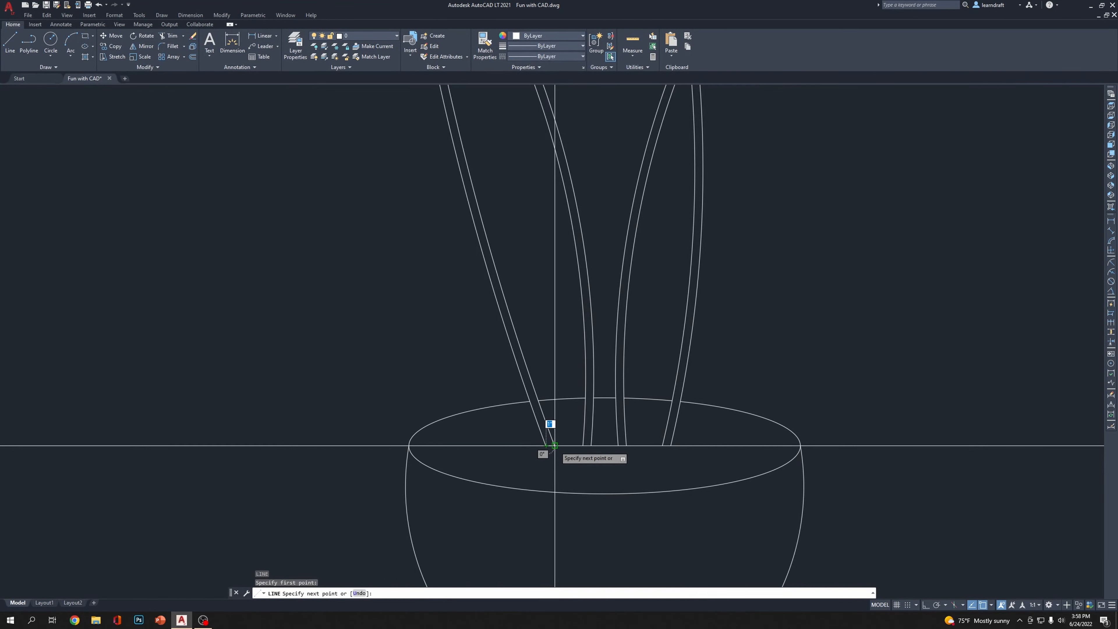
{"action": "left_click", "coordinate": [554, 446]}
{"action": "key", "text": "Return"}
{"action": "key", "text": "Return"}
{"action": "left_click", "coordinate": [583, 446]}
{"action": "left_click", "coordinate": [591, 446]}
{"action": "key", "text": "Return"}
Close the open lower ends of the right flower's stem and the centre flower's stem with short lines between their edges
{"action": "key", "text": "Return"}
{"action": "left_click", "coordinate": [618, 446]}
{"action": "left_click", "coordinate": [626, 445]}
{"action": "key", "text": "Return"}
{"action": "key", "text": "Return"}
{"action": "left_click", "coordinate": [662, 446]}
{"action": "left_click", "coordinate": [669, 445]}
{"action": "key", "text": "Return"}
{"action": "scroll", "coordinate": [674, 454], "scroll_direction": "down", "scroll_amount": 5}
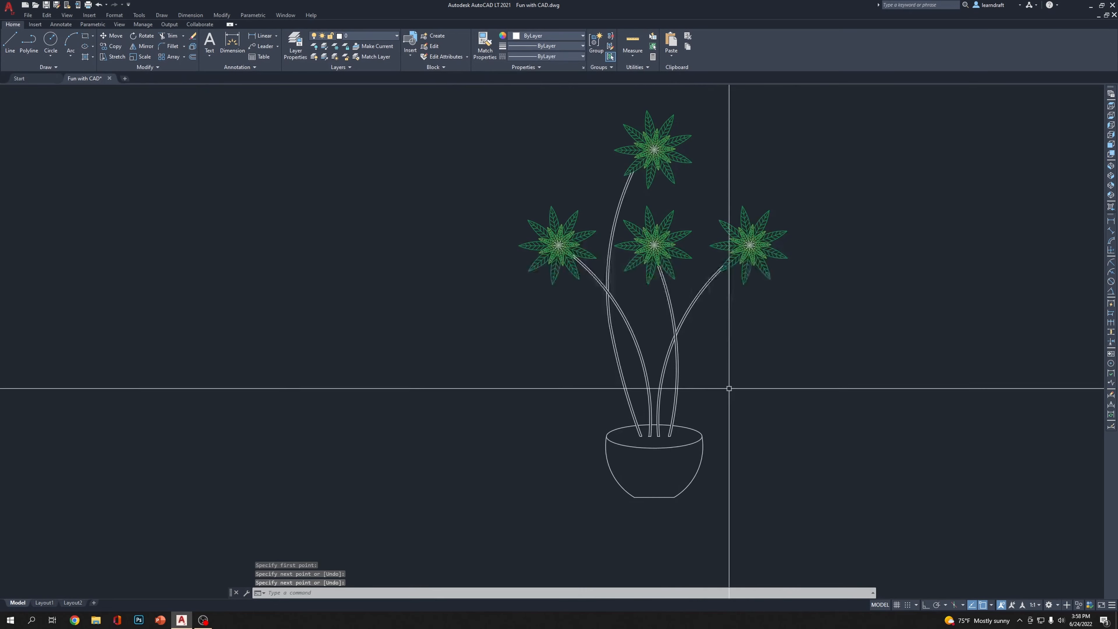
Shorten the closing line under the left flower's stem so its overhanging end meets the stem's outer edge
{"action": "middle_click_drag", "start_coordinate": [809, 353], "coordinate": [715, 372]}
{"action": "scroll", "coordinate": [600, 432], "scroll_direction": "up", "scroll_amount": 4}
{"action": "scroll", "coordinate": [728, 295], "scroll_direction": "down", "scroll_amount": 1}
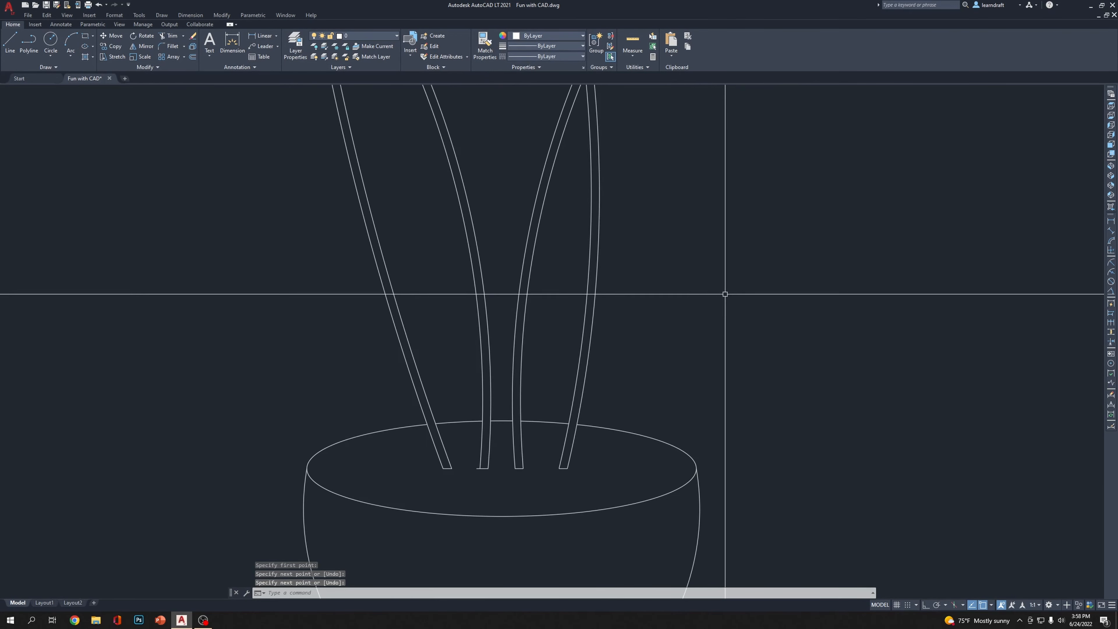
{"action": "middle_click_drag", "start_coordinate": [729, 329], "coordinate": [740, 265]}
{"action": "scroll", "coordinate": [502, 418], "scroll_direction": "up", "scroll_amount": 6}
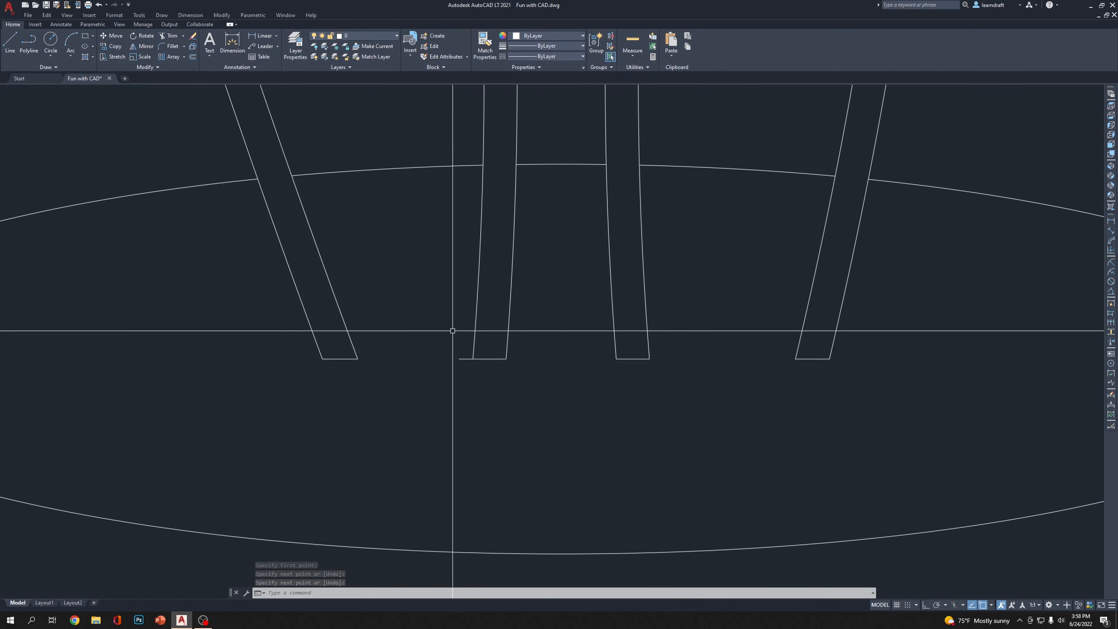
{"action": "left_click", "coordinate": [468, 341]}
{"action": "left_click", "coordinate": [460, 375]}
{"action": "left_click", "coordinate": [460, 358]}
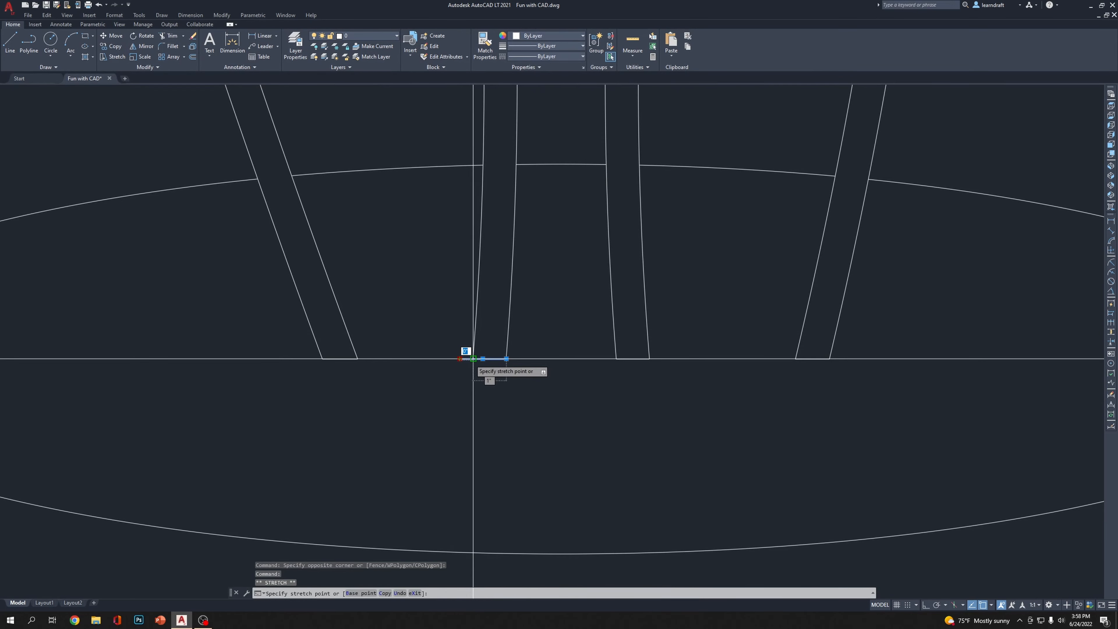
{"action": "scroll", "coordinate": [610, 352], "scroll_direction": "down", "scroll_amount": 6}
{"action": "key", "text": "Escape"}
{"action": "middle_click_drag", "start_coordinate": [806, 292], "coordinate": [778, 291]}
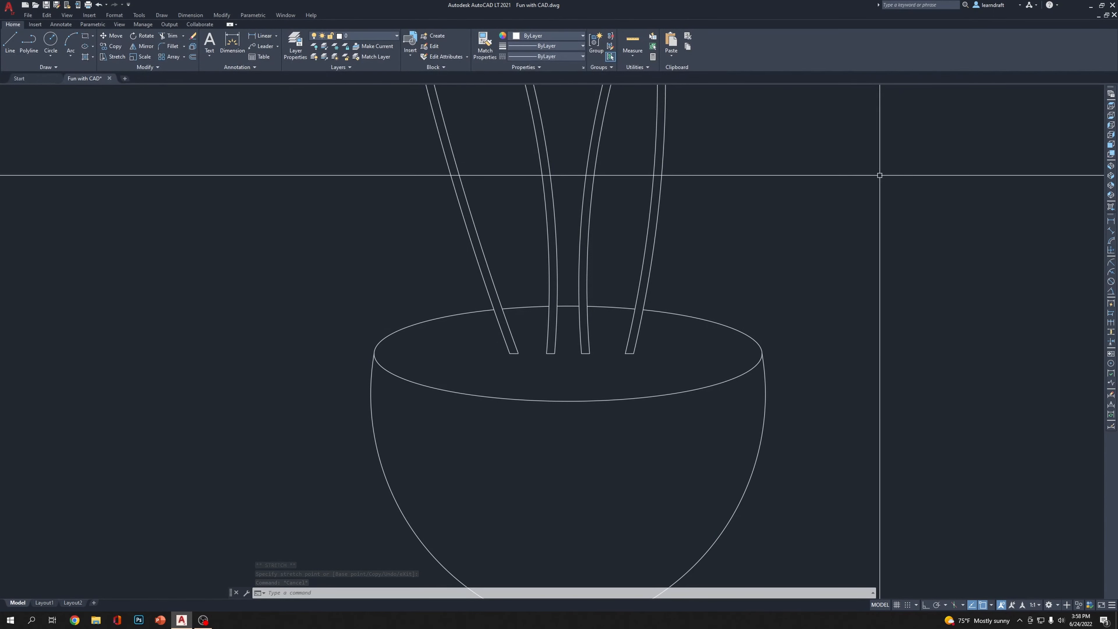
Hatch the soil area inside the pot's ellipse around the stems with the AR-CONC pattern
{"action": "type", "text": "h"}
{"action": "key", "text": "Return"}
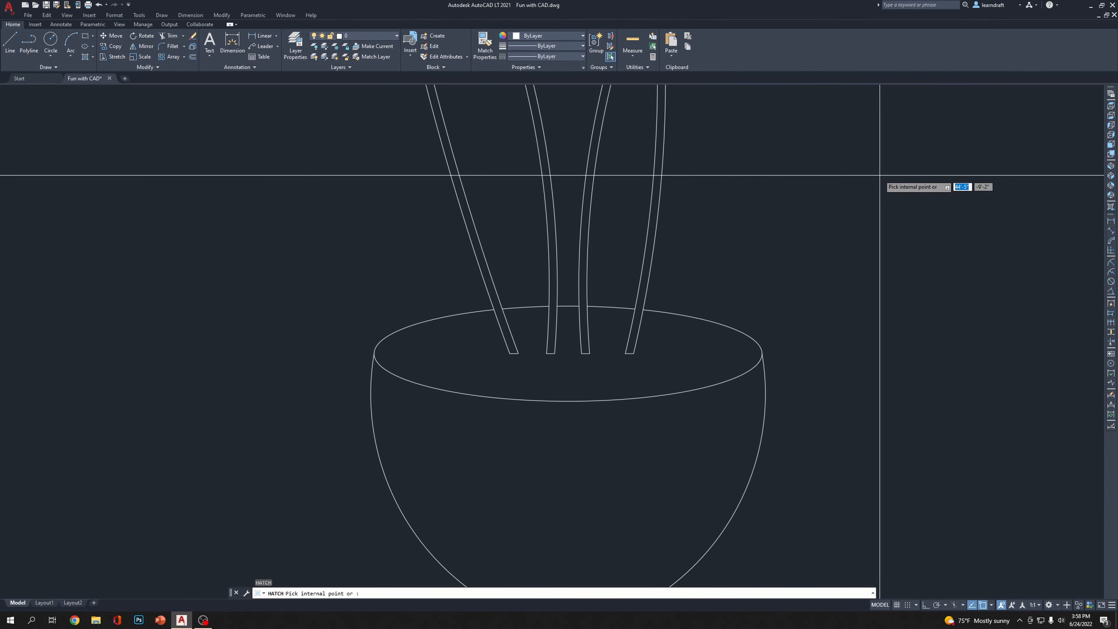
{"action": "left_click", "coordinate": [669, 329]}
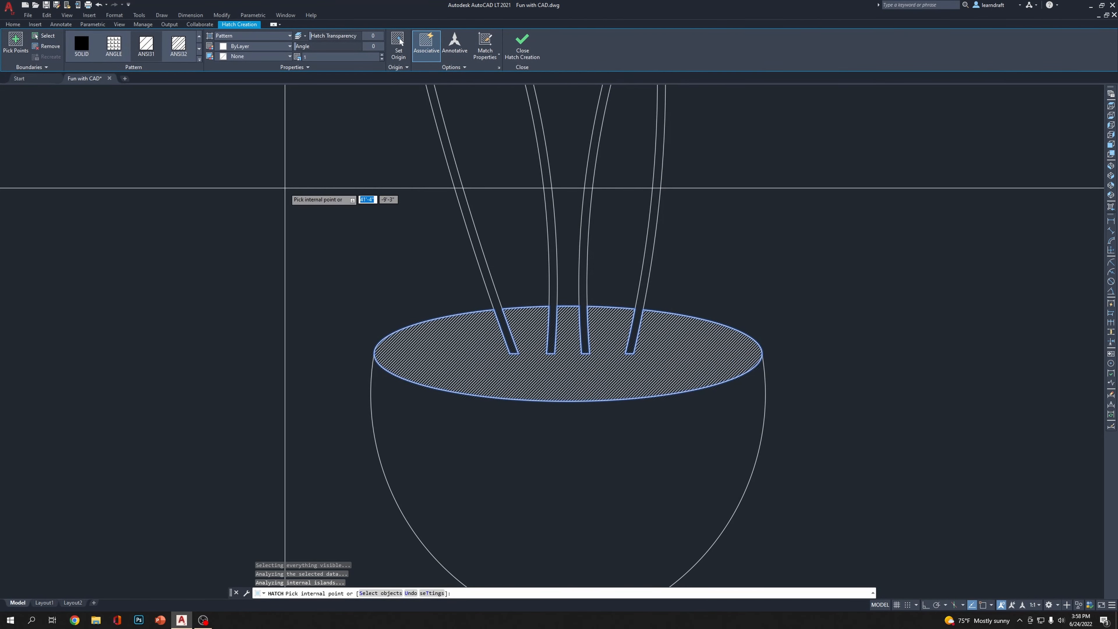
{"action": "left_click", "coordinate": [199, 58]}
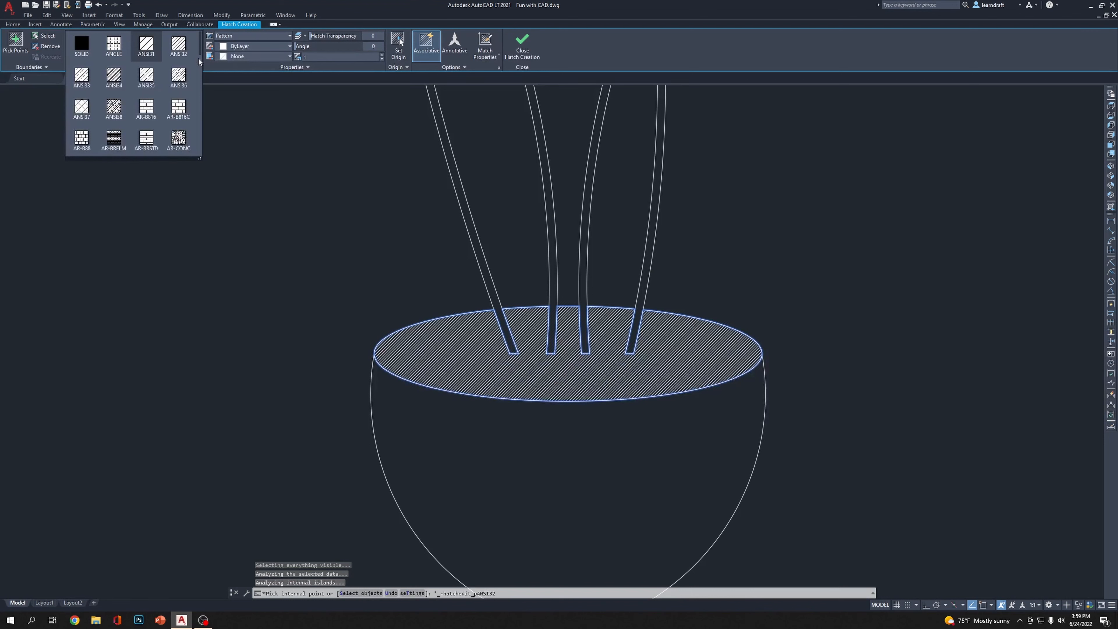
{"action": "left_click", "coordinate": [177, 139]}
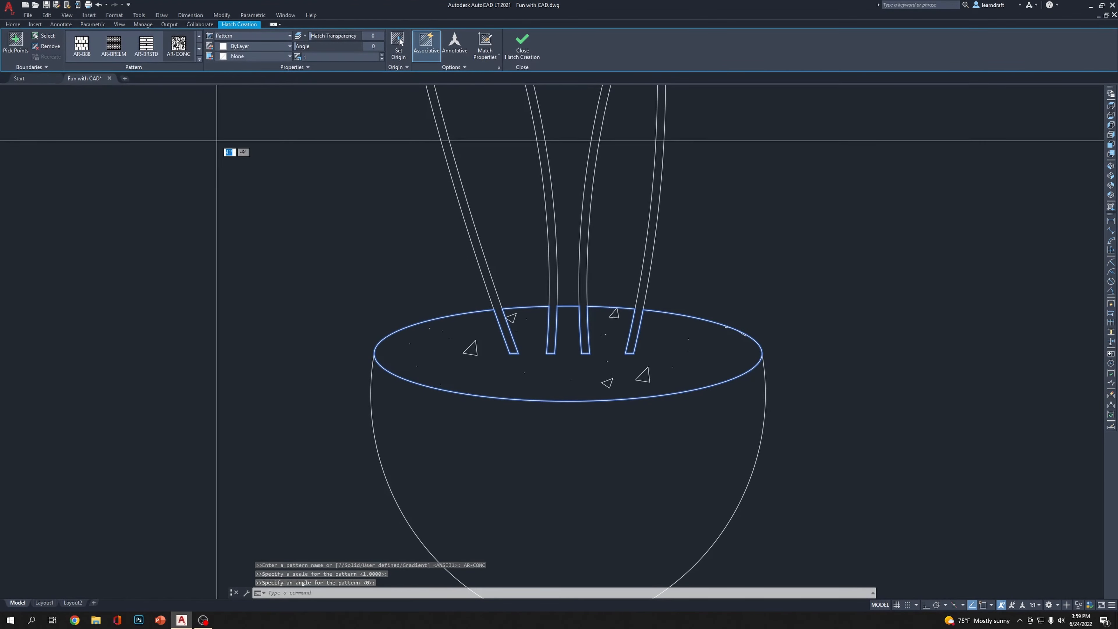
{"action": "left_click", "coordinate": [199, 58]}
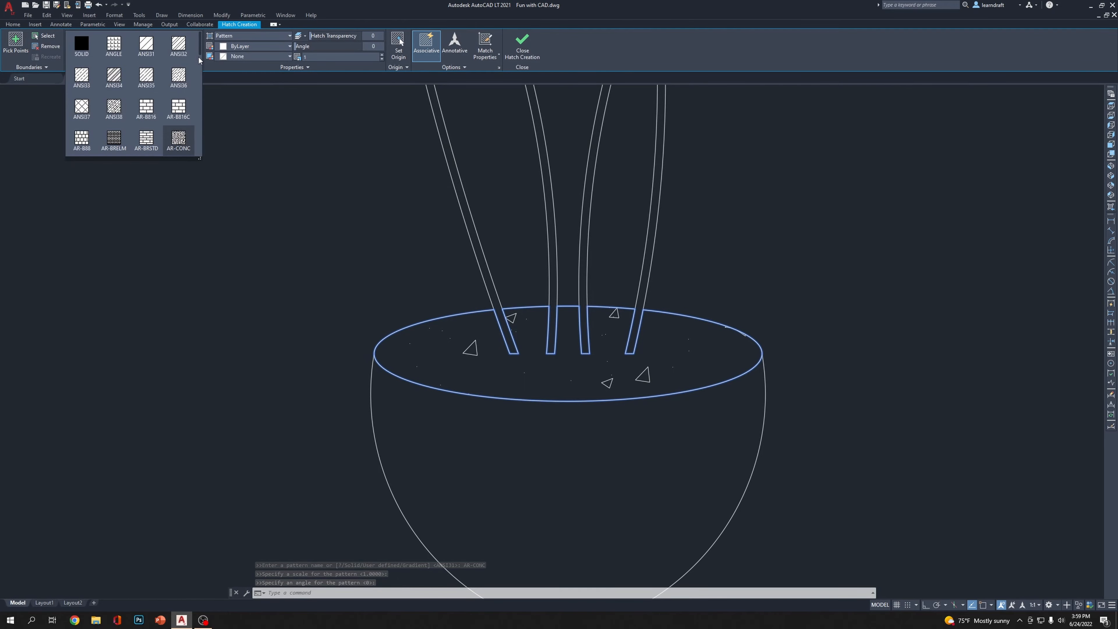
{"action": "scroll", "coordinate": [194, 67], "scroll_direction": "down", "scroll_amount": 2}
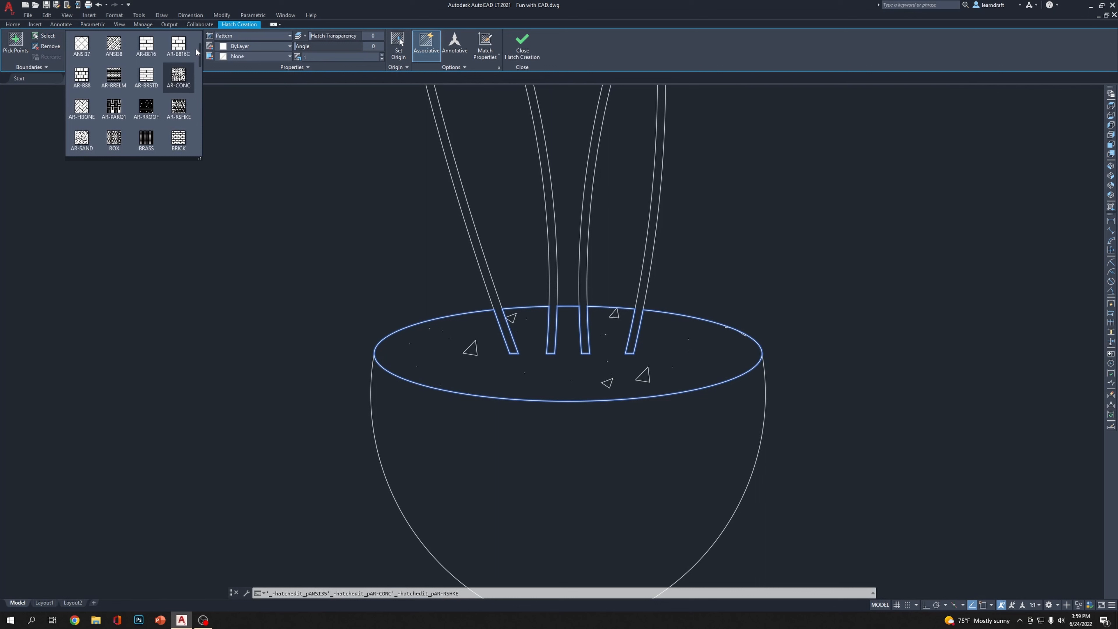
{"action": "left_click_drag", "start_coordinate": [202, 53], "coordinate": [200, 137]}
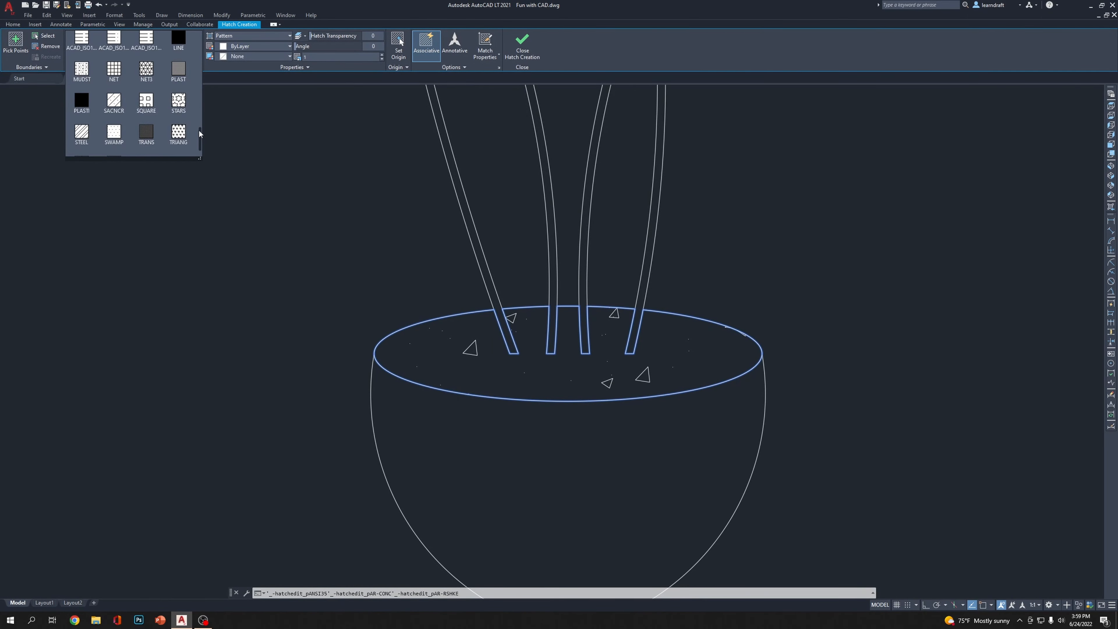
{"action": "left_click", "coordinate": [260, 147]}
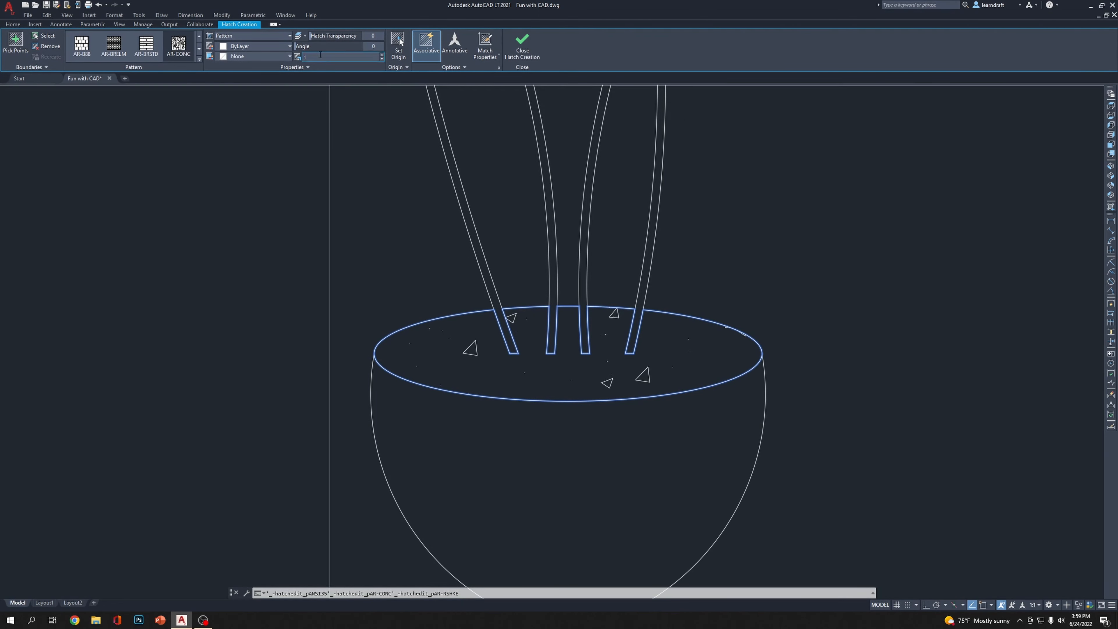
Set the soil hatch's scale to .25 and finish the hatch
{"action": "left_click", "coordinate": [308, 57]}
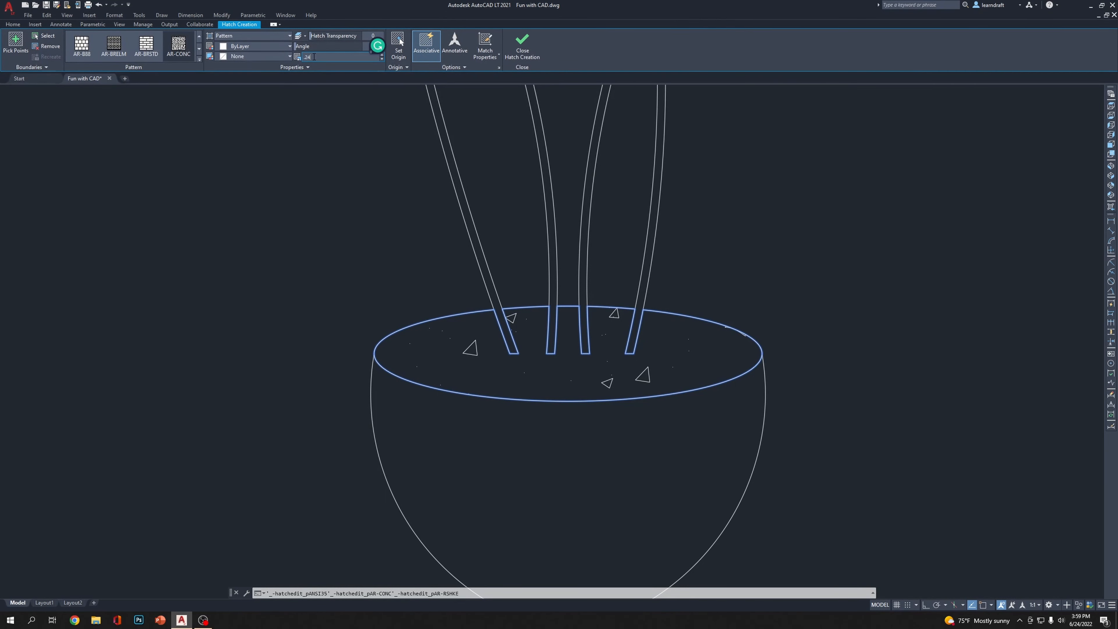
{"action": "type", "text": ".25"}
{"action": "key", "text": "Return"}
{"action": "key", "text": "Return"}
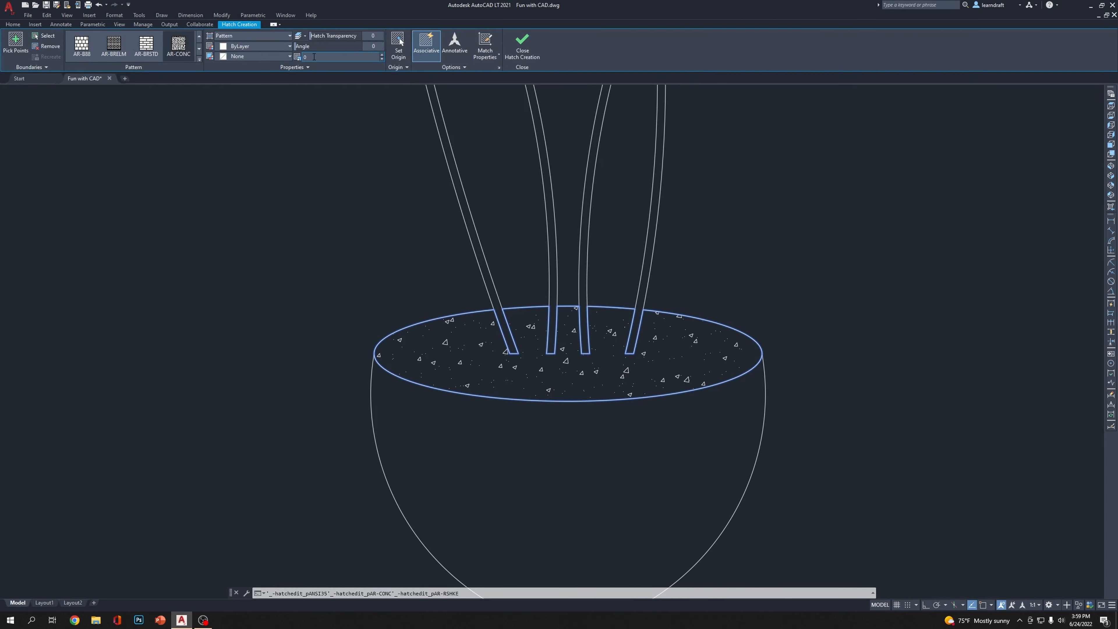
{"action": "left_click", "coordinate": [522, 46]}
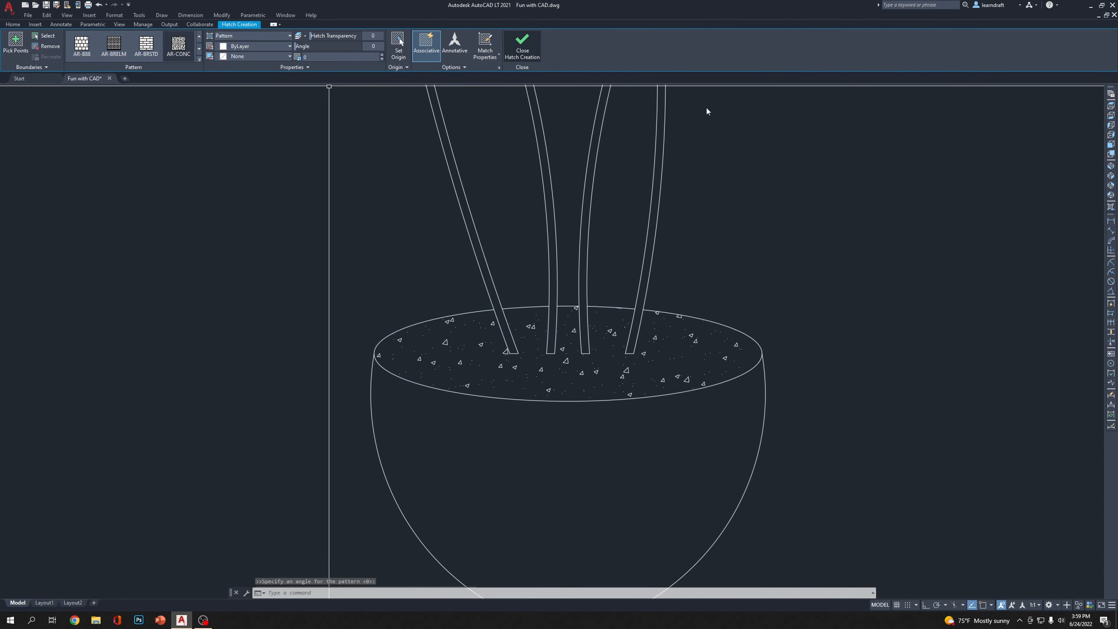
{"action": "left_click", "coordinate": [715, 335]}
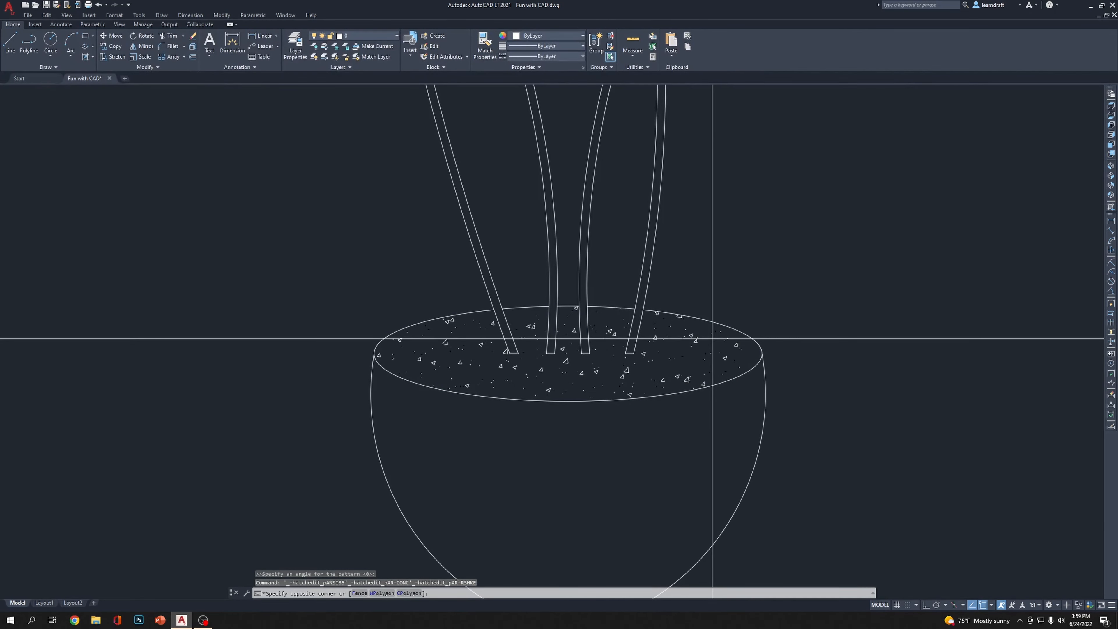
{"action": "left_click", "coordinate": [686, 360]}
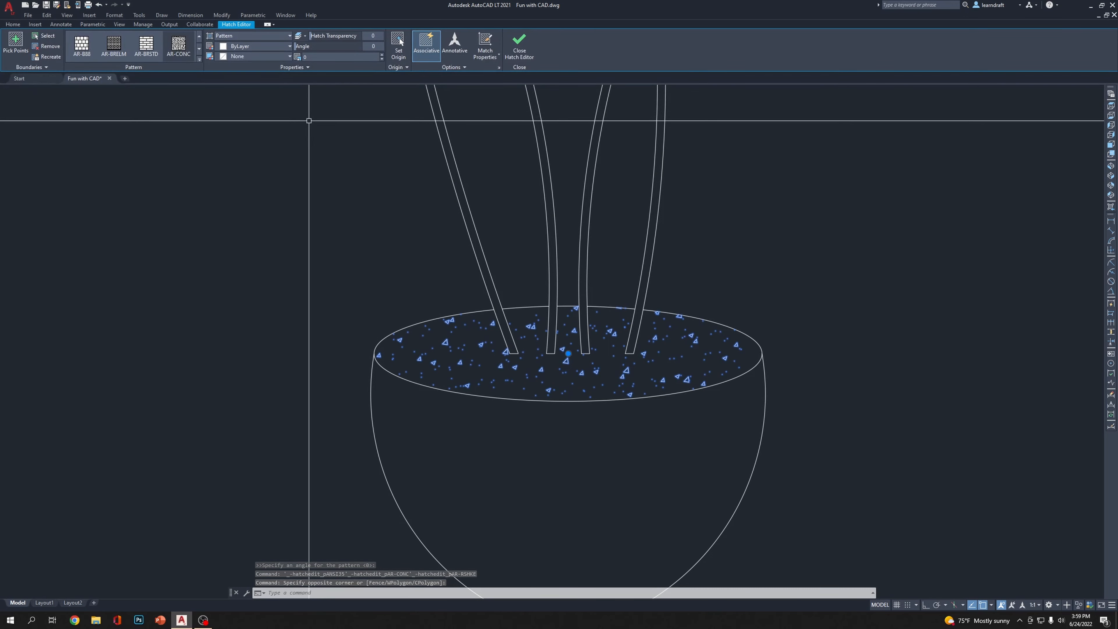
{"action": "left_click", "coordinate": [531, 42]}
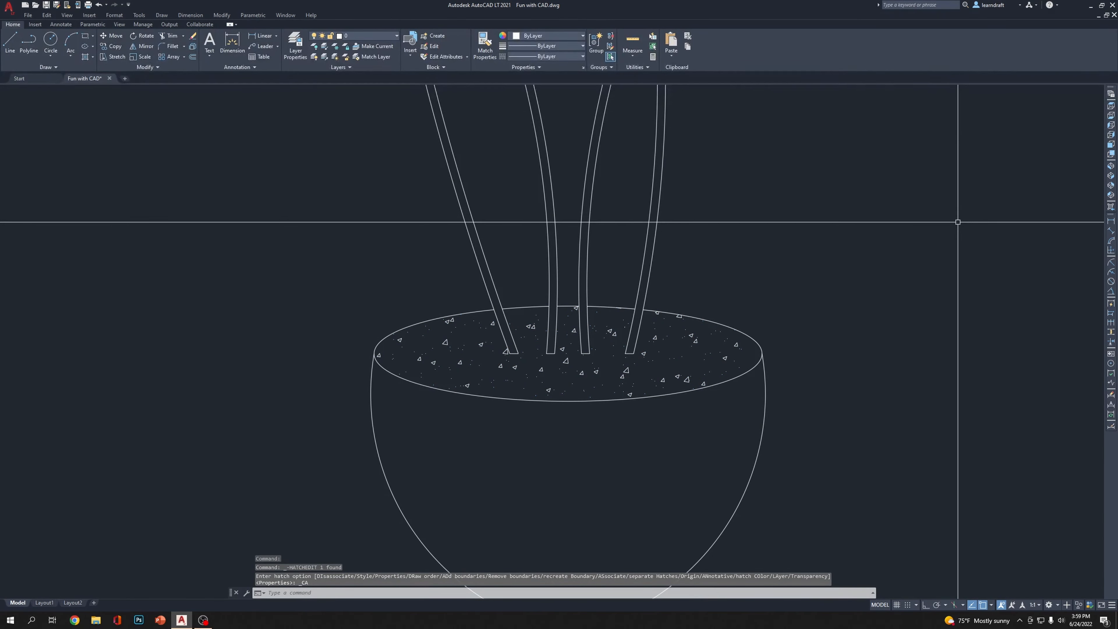
Examine the whole potted plant, including the hatched soil and the crossing stems up close
{"action": "scroll", "coordinate": [767, 207], "scroll_direction": "down", "scroll_amount": 8}
{"action": "scroll", "coordinate": [651, 292], "scroll_direction": "up", "scroll_amount": 2}
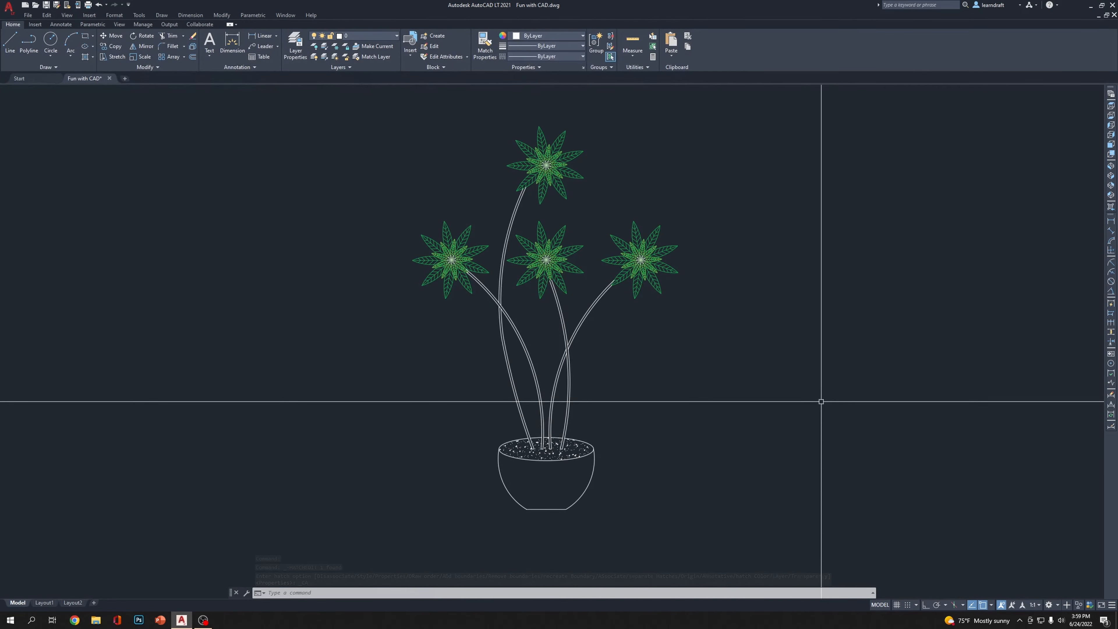
{"action": "scroll", "coordinate": [526, 444], "scroll_direction": "up", "scroll_amount": 4}
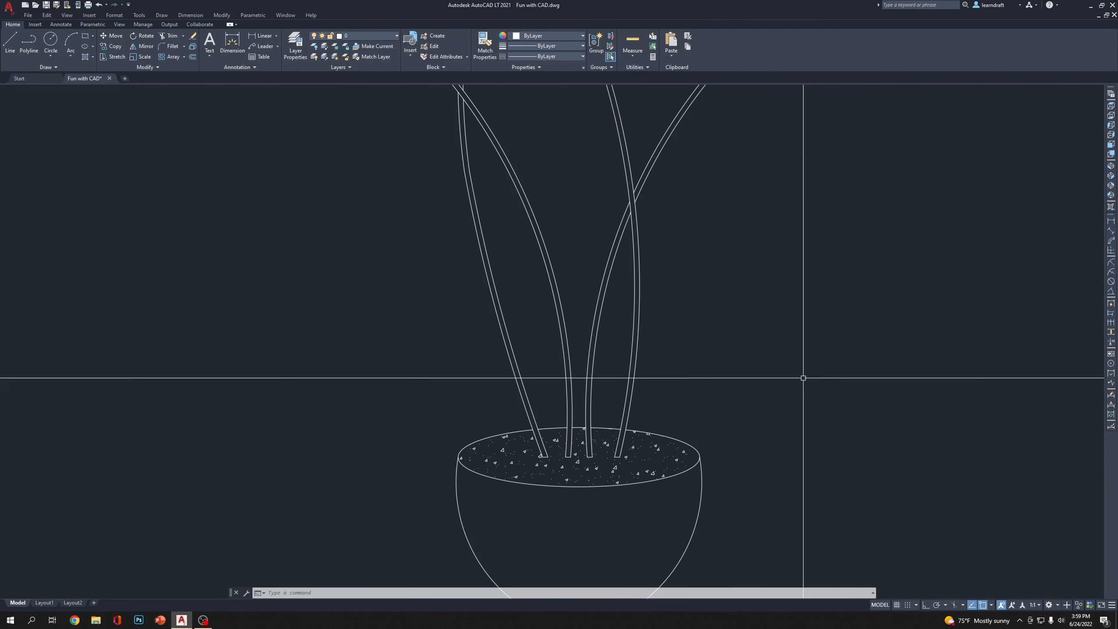
{"action": "scroll", "coordinate": [599, 429], "scroll_direction": "down", "scroll_amount": 4}
{"action": "middle_click_drag", "start_coordinate": [668, 394], "coordinate": [667, 396]}
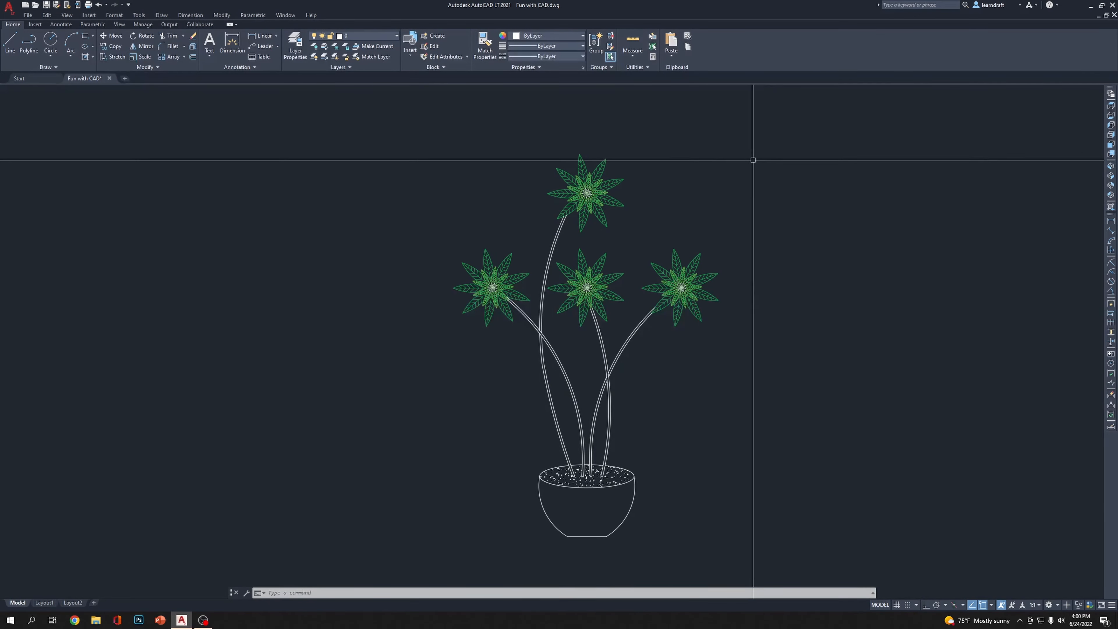
{"action": "scroll", "coordinate": [755, 159], "scroll_direction": "down", "scroll_amount": 2}
{"action": "middle_click_drag", "start_coordinate": [774, 134], "coordinate": [705, 170]}
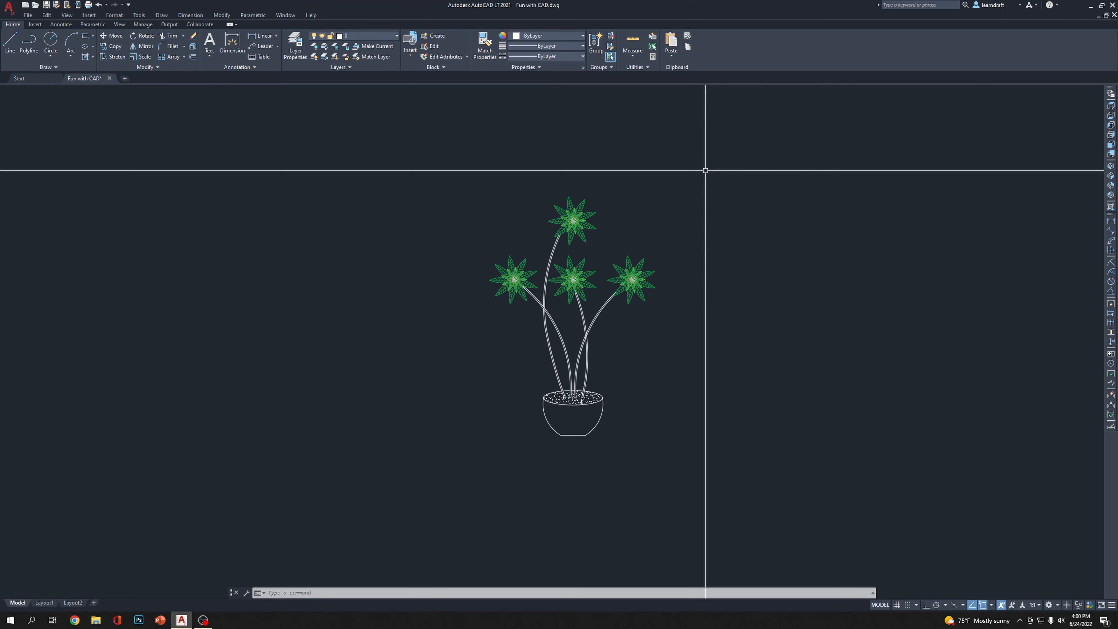
{"action": "middle_click_drag", "start_coordinate": [626, 194], "coordinate": [364, 196]}
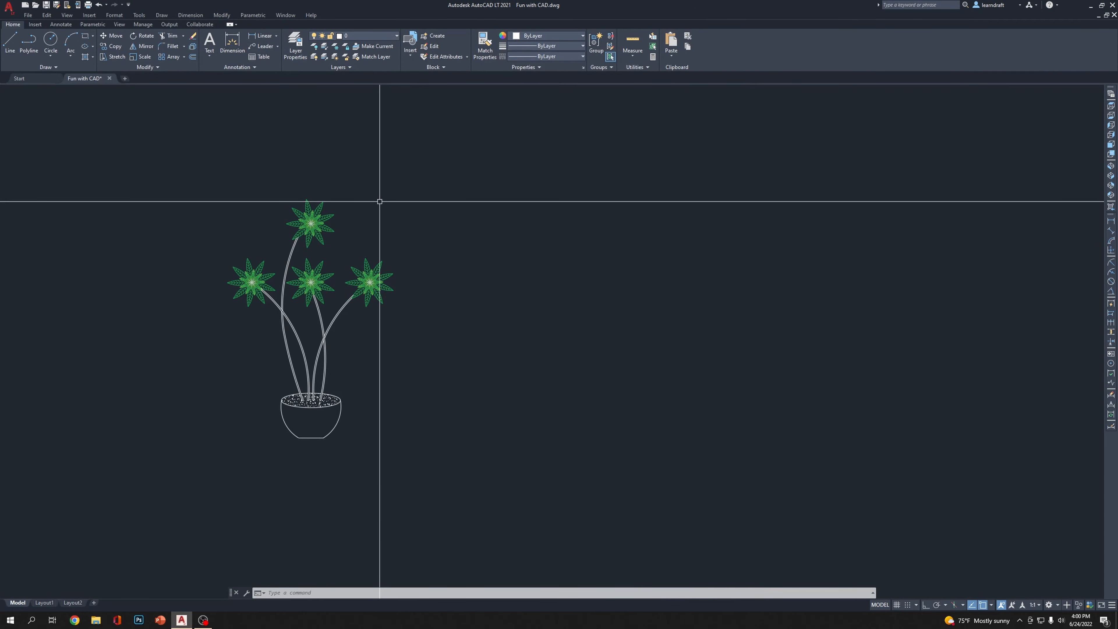
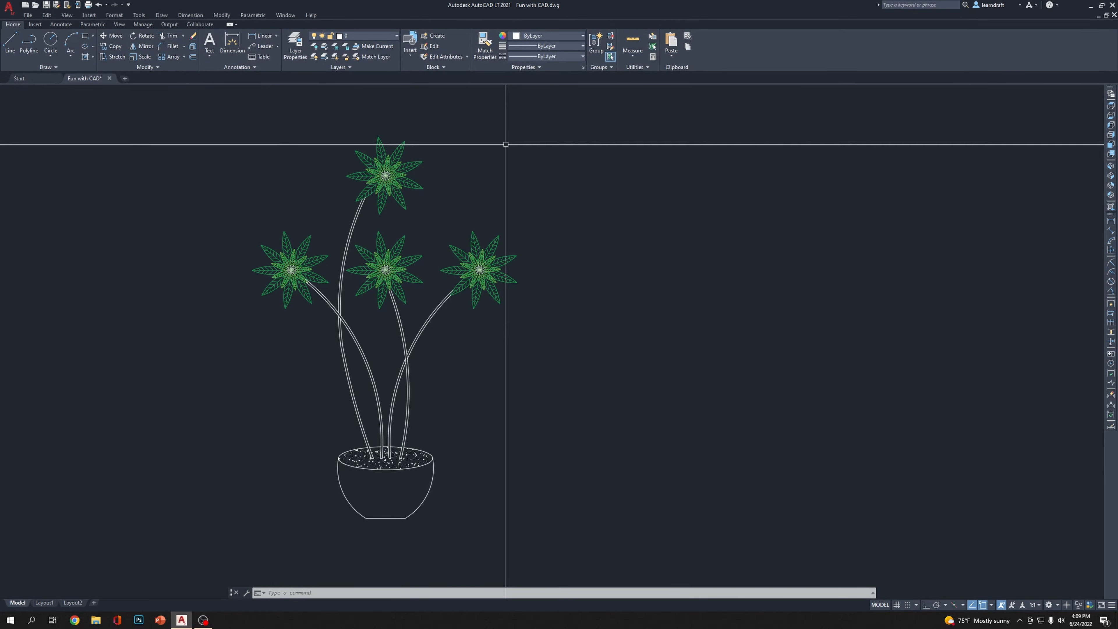
Draw a vertical line 10' long in the empty space beside the potted plant, with Ortho on
{"action": "middle_click_drag", "start_coordinate": [711, 264], "coordinate": [507, 332]}
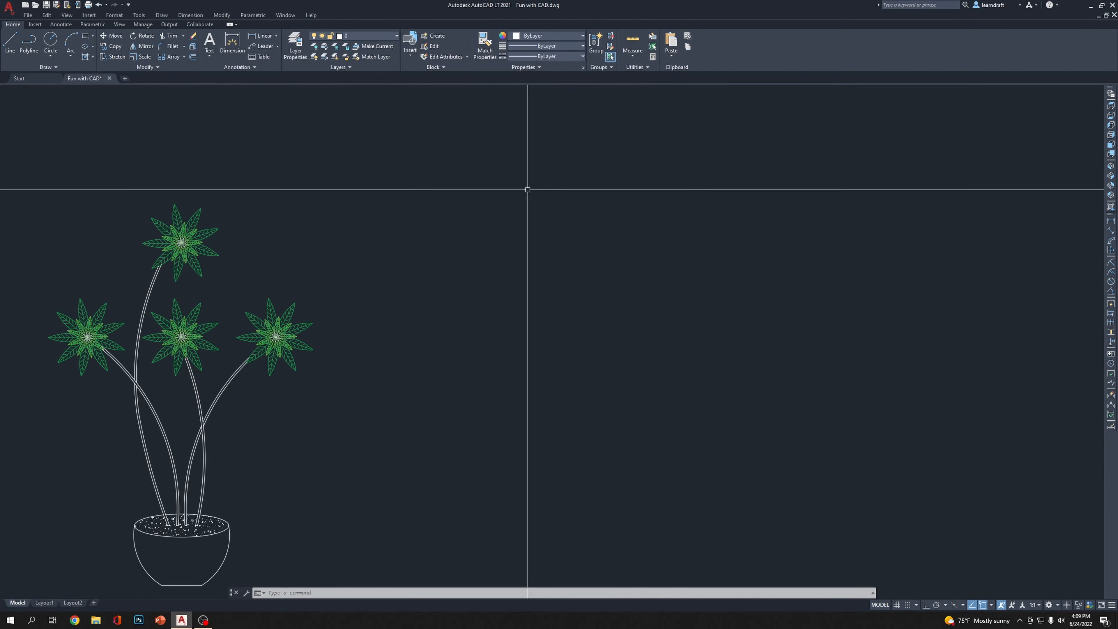
{"action": "middle_click_drag", "start_coordinate": [526, 188], "coordinate": [679, 140]}
{"action": "middle_click_drag", "start_coordinate": [681, 252], "coordinate": [665, 244]}
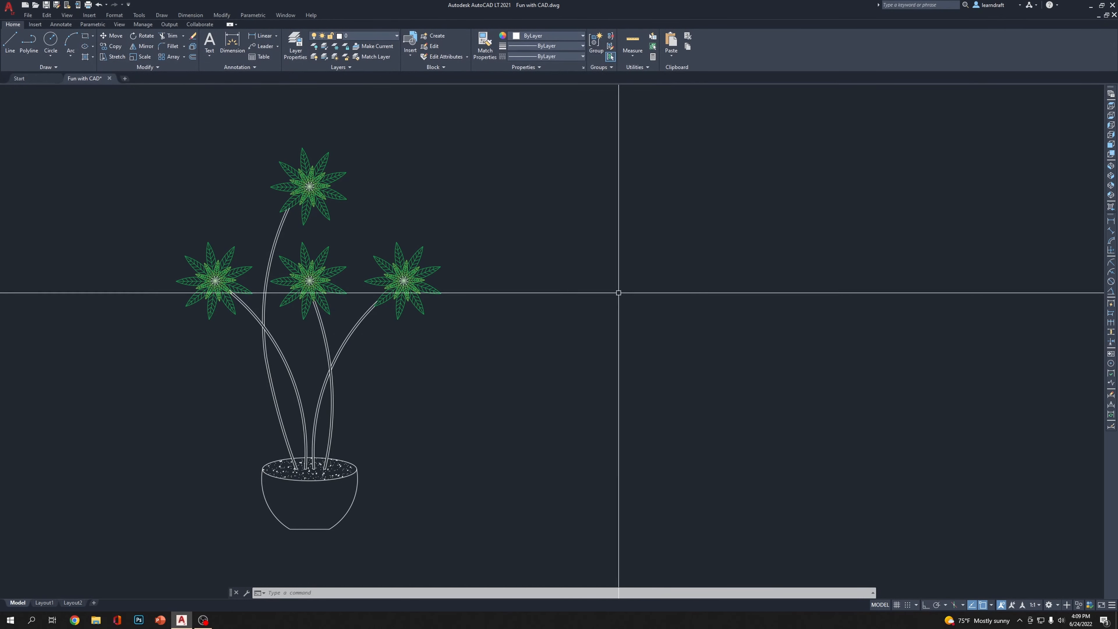
{"action": "middle_click_drag", "start_coordinate": [696, 370], "coordinate": [621, 373]}
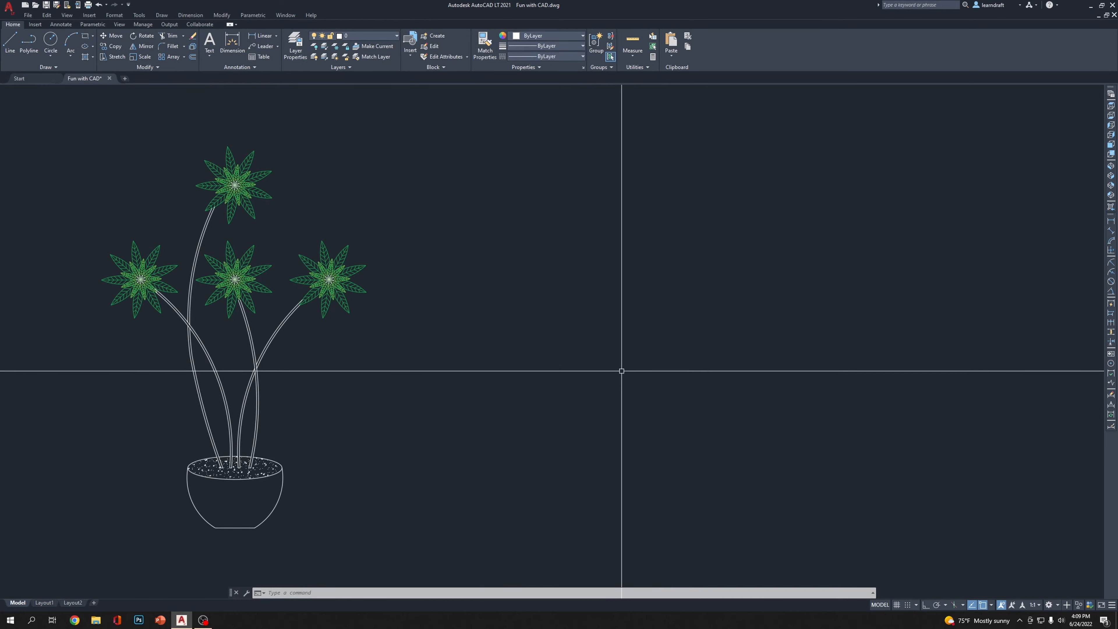
{"action": "type", "text": "l"}
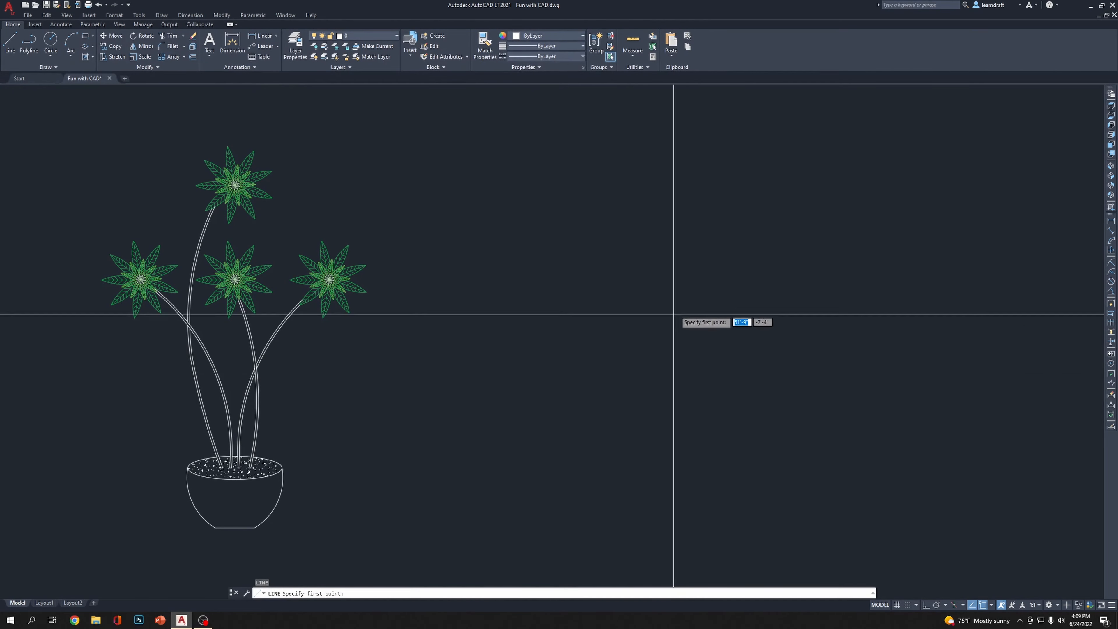
{"action": "key", "text": "Return"}
{"action": "left_click", "coordinate": [694, 173]}
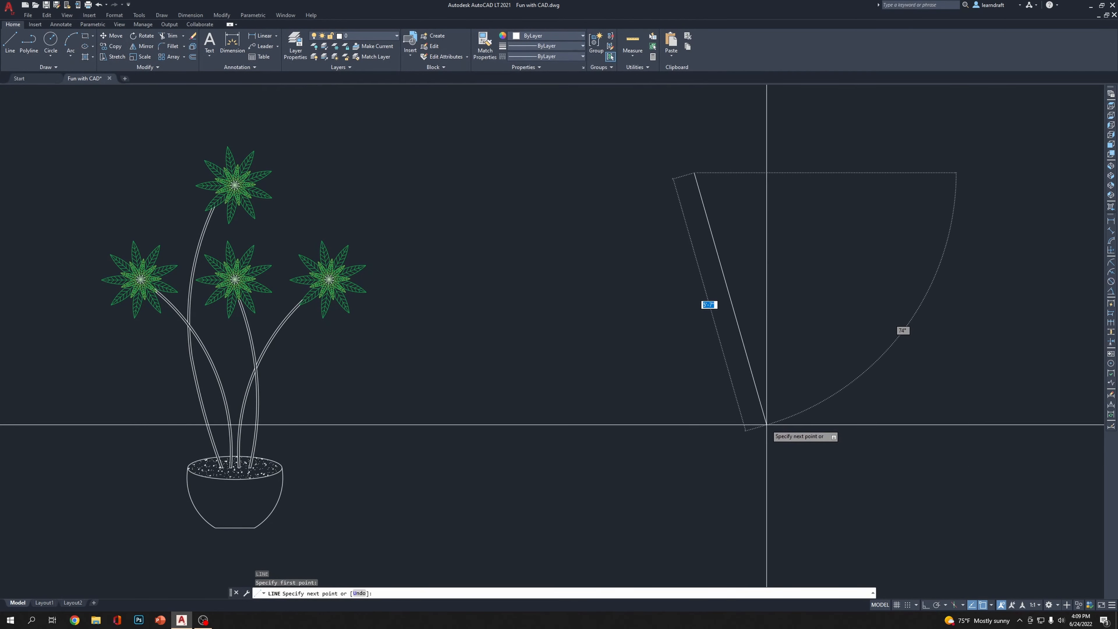
{"action": "key", "text": "F8"}
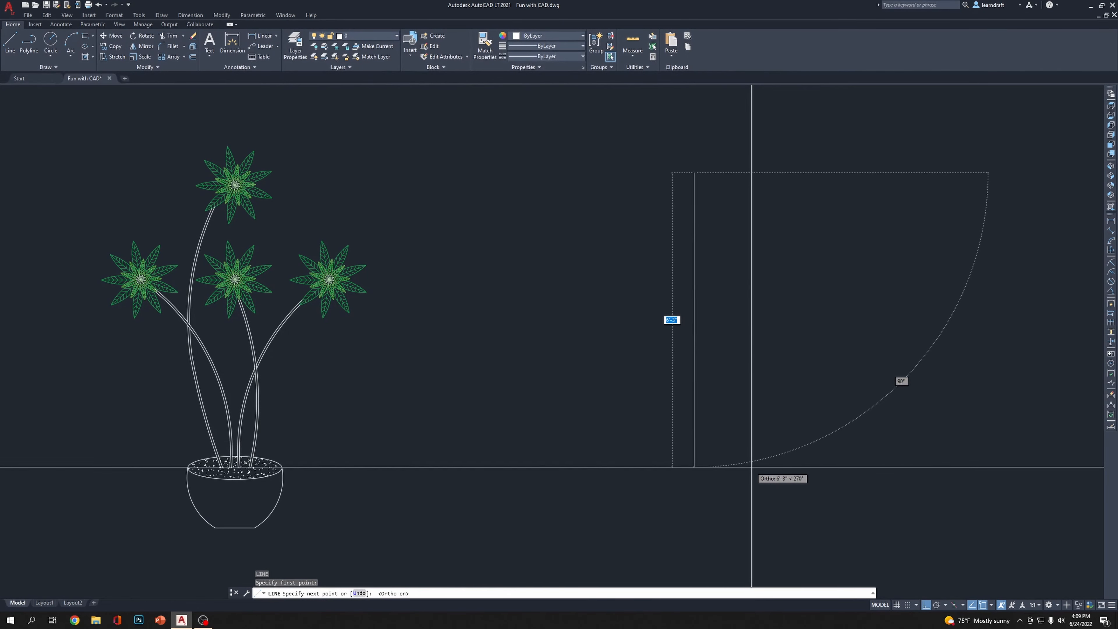
{"action": "type", "text": "10"}
{"action": "key", "text": "Return"}
{"action": "key", "text": "Return"}
Draw a horizontal reference line from the middle of the pot's base across and past the vertical line
{"action": "scroll", "coordinate": [612, 290], "scroll_direction": "down", "scroll_amount": 4}
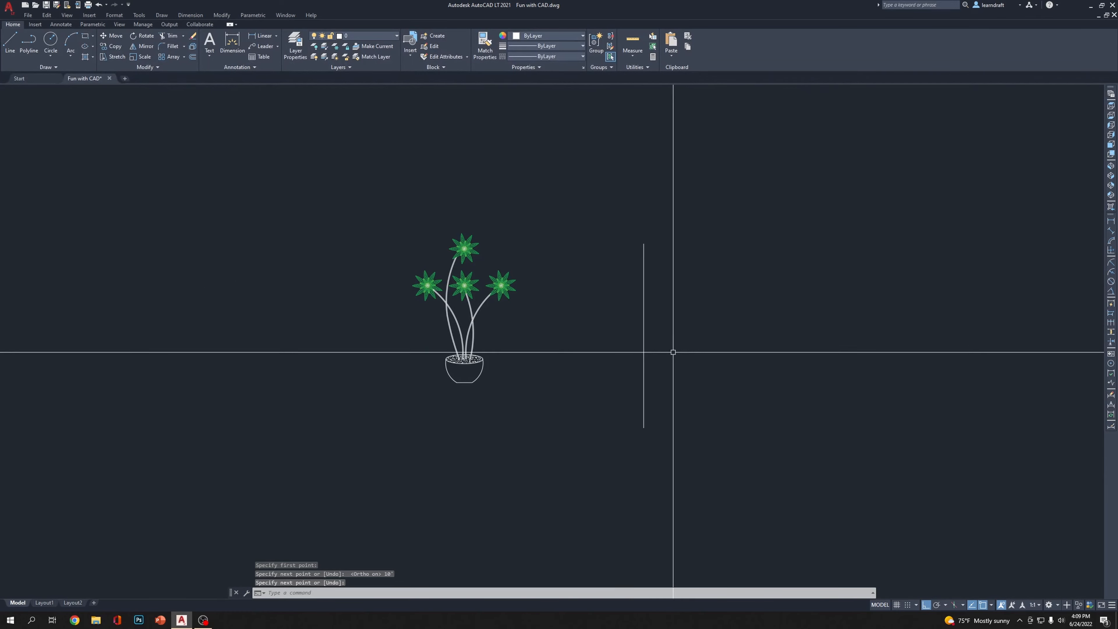
{"action": "scroll", "coordinate": [647, 357], "scroll_direction": "up", "scroll_amount": 2}
{"action": "key", "text": "Return"}
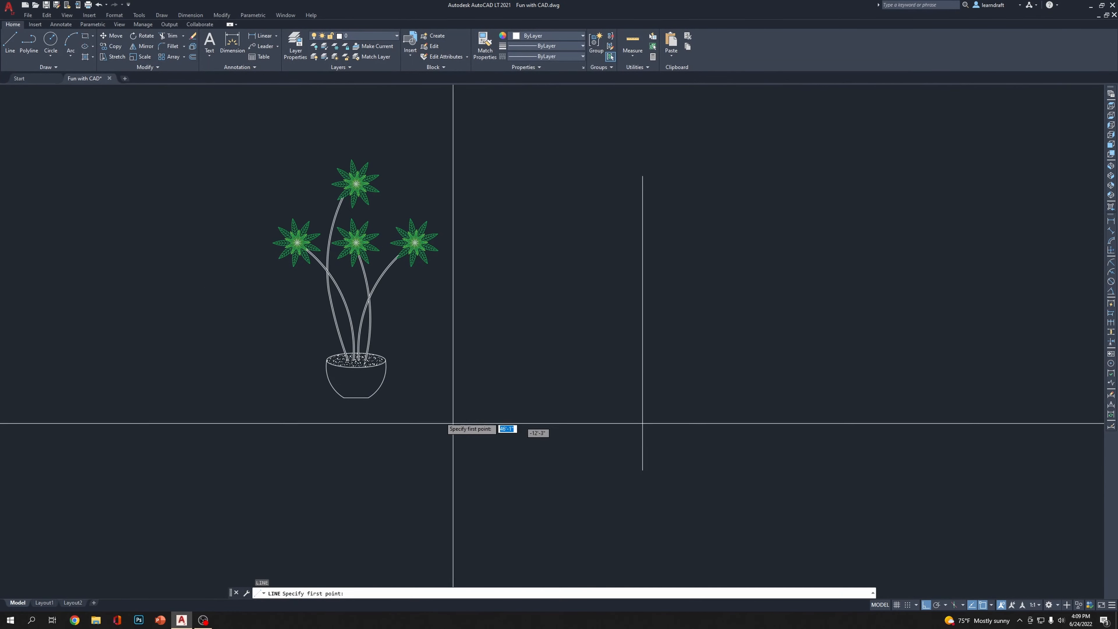
{"action": "left_click", "coordinate": [356, 398]}
{"action": "left_click", "coordinate": [917, 398]}
{"action": "key", "text": "Return"}
Move the vertical line by its lower end up onto the horizontal reference line
{"action": "left_click", "coordinate": [704, 444]}
{"action": "left_click", "coordinate": [546, 494]}
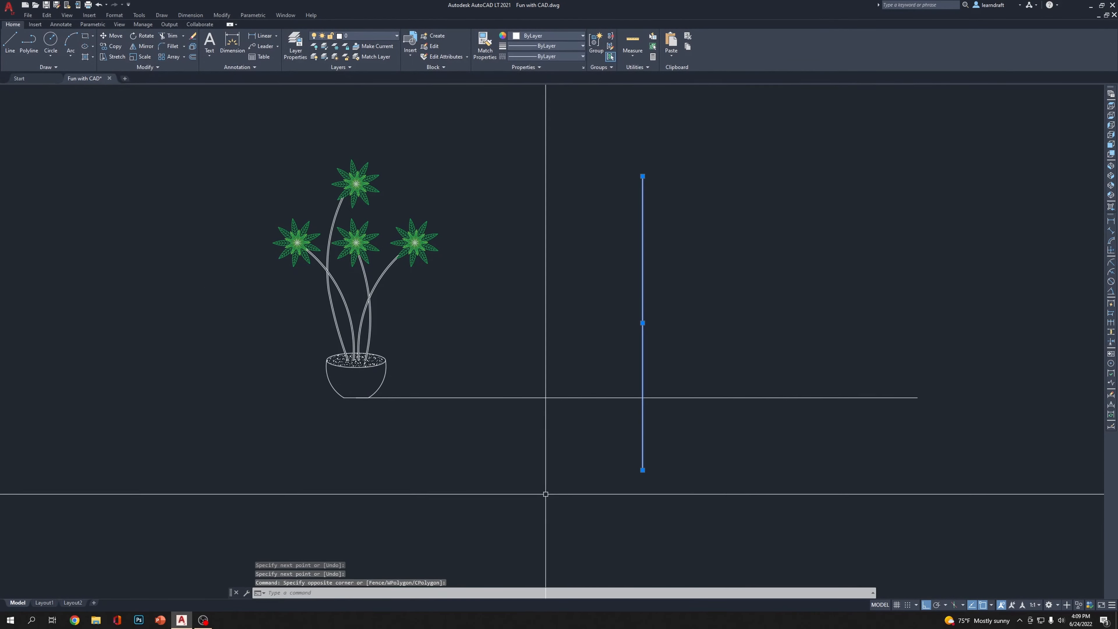
{"action": "type", "text": "m"}
{"action": "key", "text": "Return"}
{"action": "left_click", "coordinate": [643, 470]}
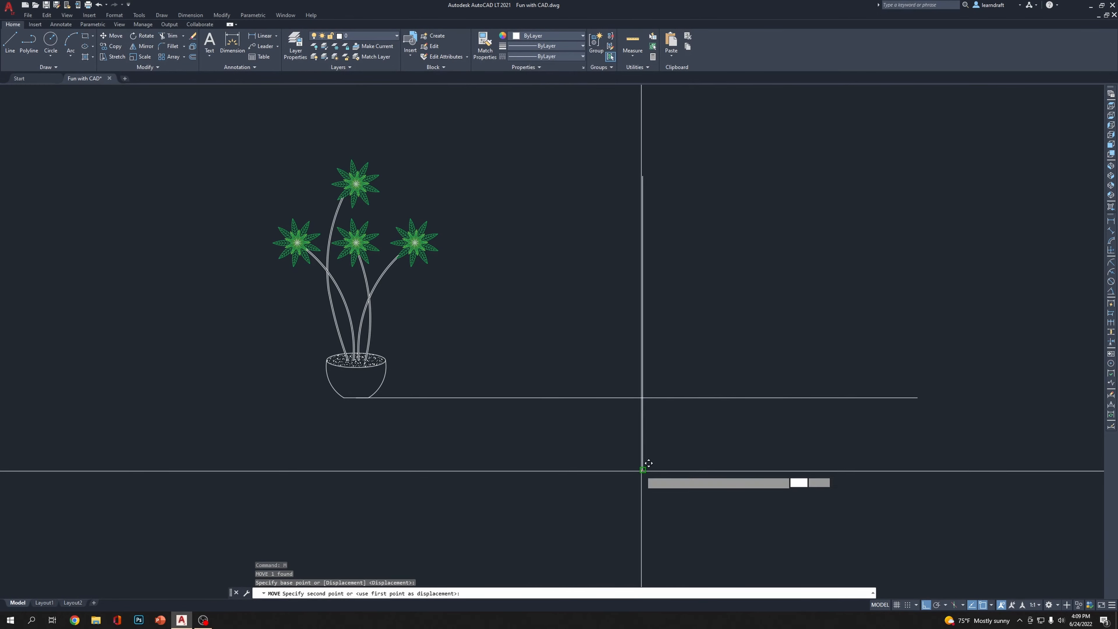
{"action": "left_click", "coordinate": [642, 397]}
{"action": "middle_click_drag", "start_coordinate": [644, 399], "coordinate": [623, 468]}
{"action": "key", "text": "Escape"}
Delete the horizontal reference line running from the pot's base
{"action": "left_click", "coordinate": [805, 493]}
{"action": "left_click", "coordinate": [767, 388]}
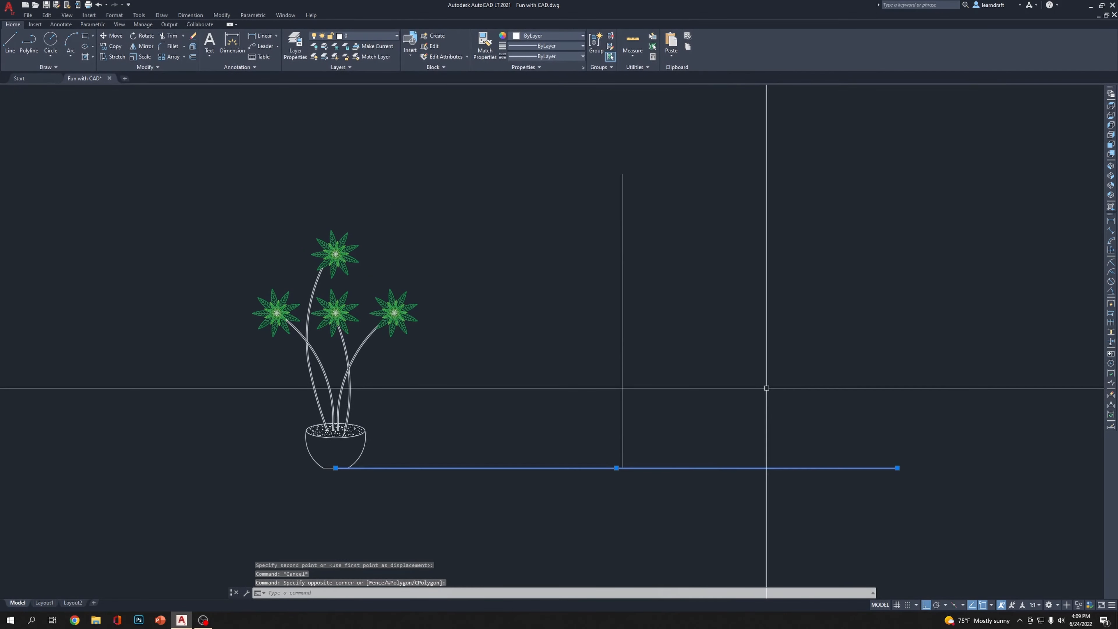
{"action": "key", "text": "Delete"}
Draw a rectangle 15" long and 1.5" wide just beside the lower end of the vertical line
{"action": "middle_click_drag", "start_coordinate": [718, 390], "coordinate": [660, 388]}
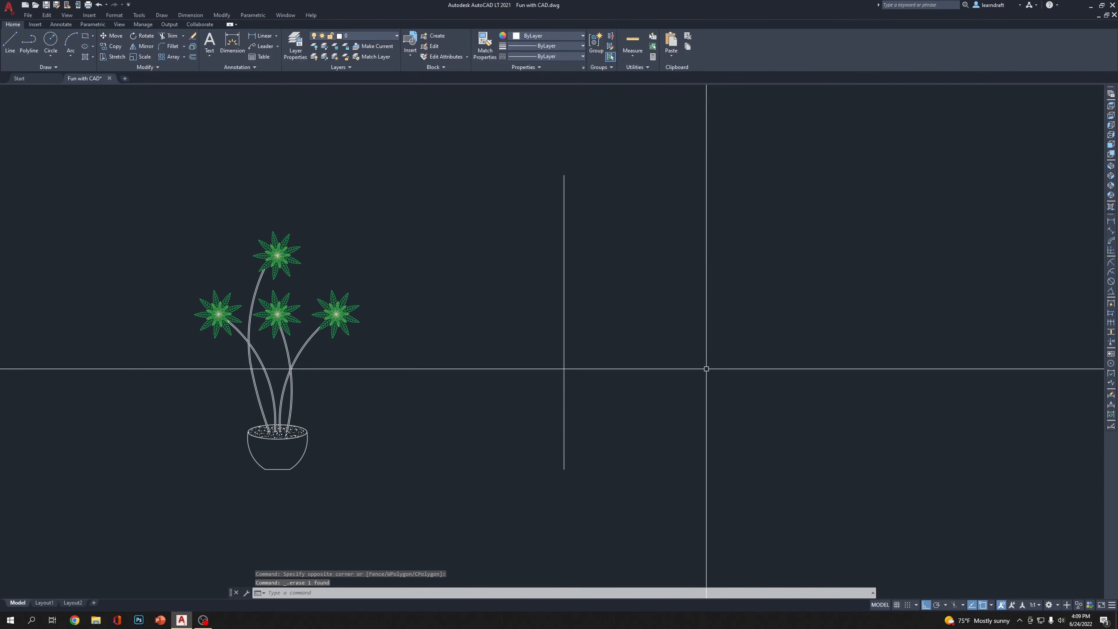
{"action": "middle_click_drag", "start_coordinate": [669, 340], "coordinate": [797, 347]}
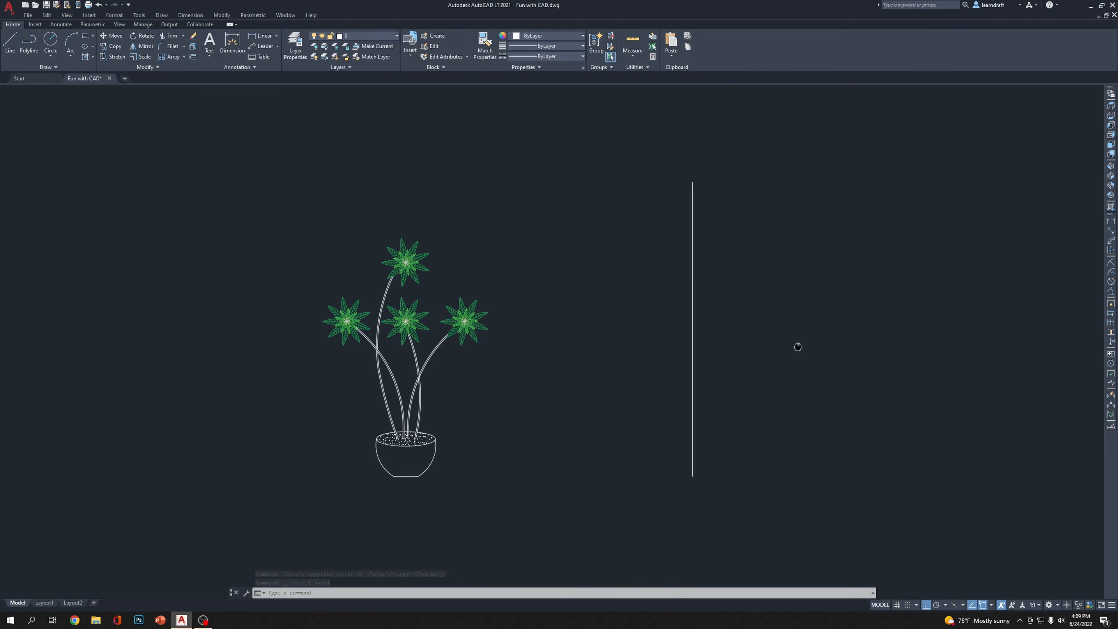
{"action": "middle_click_drag", "start_coordinate": [645, 460], "coordinate": [573, 465]}
{"action": "middle_click_drag", "start_coordinate": [681, 412], "coordinate": [625, 412]}
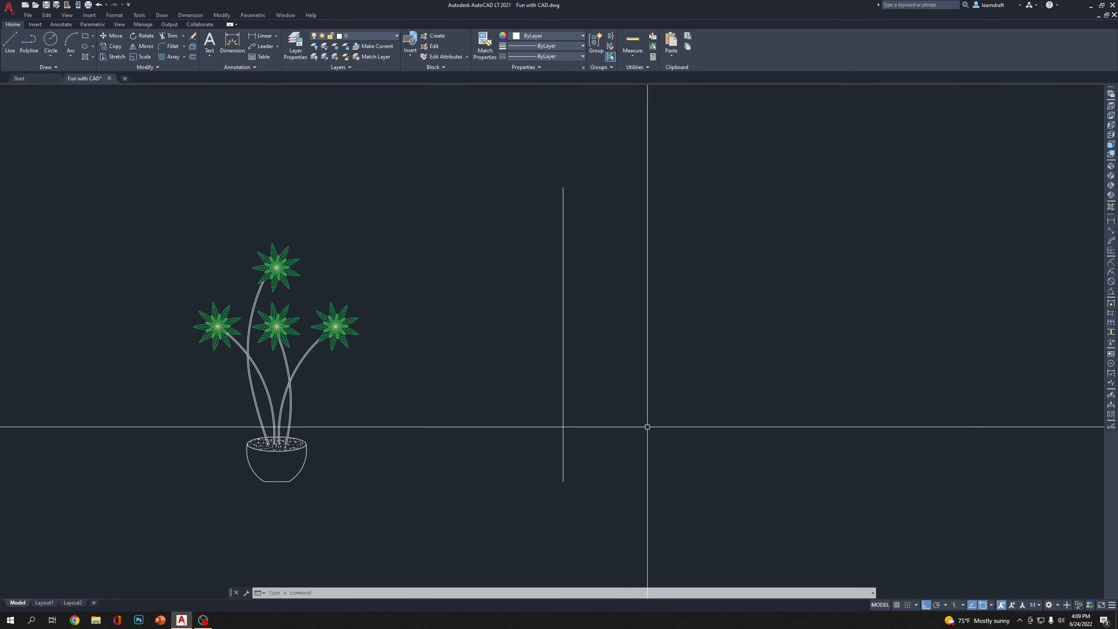
{"action": "scroll", "coordinate": [607, 456], "scroll_direction": "up", "scroll_amount": 2}
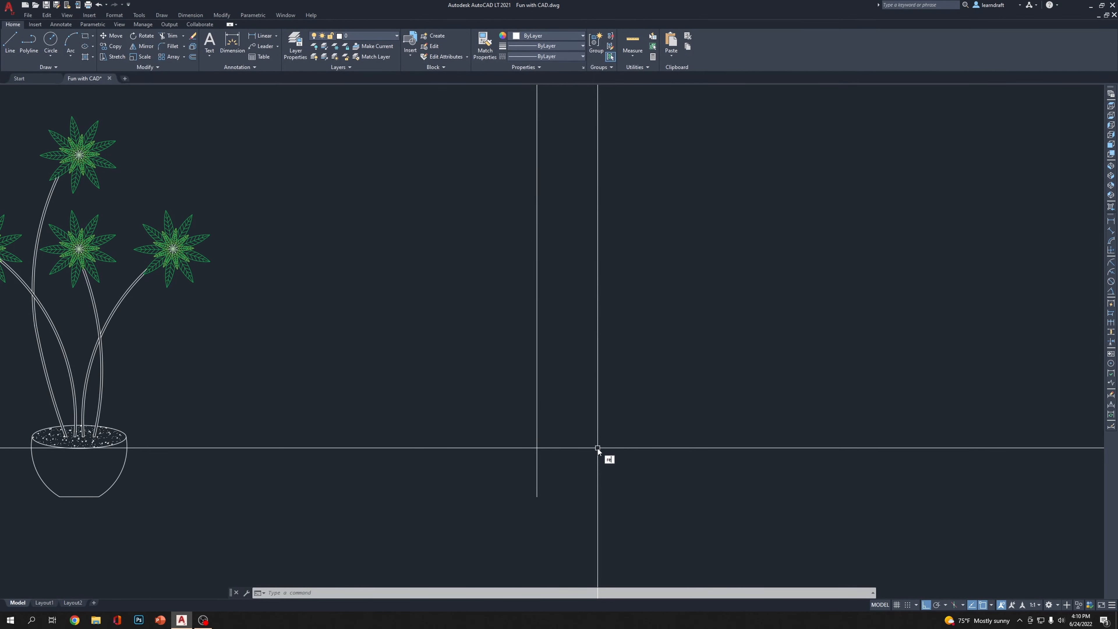
{"action": "key", "text": "Return"}
{"action": "left_click", "coordinate": [561, 448]}
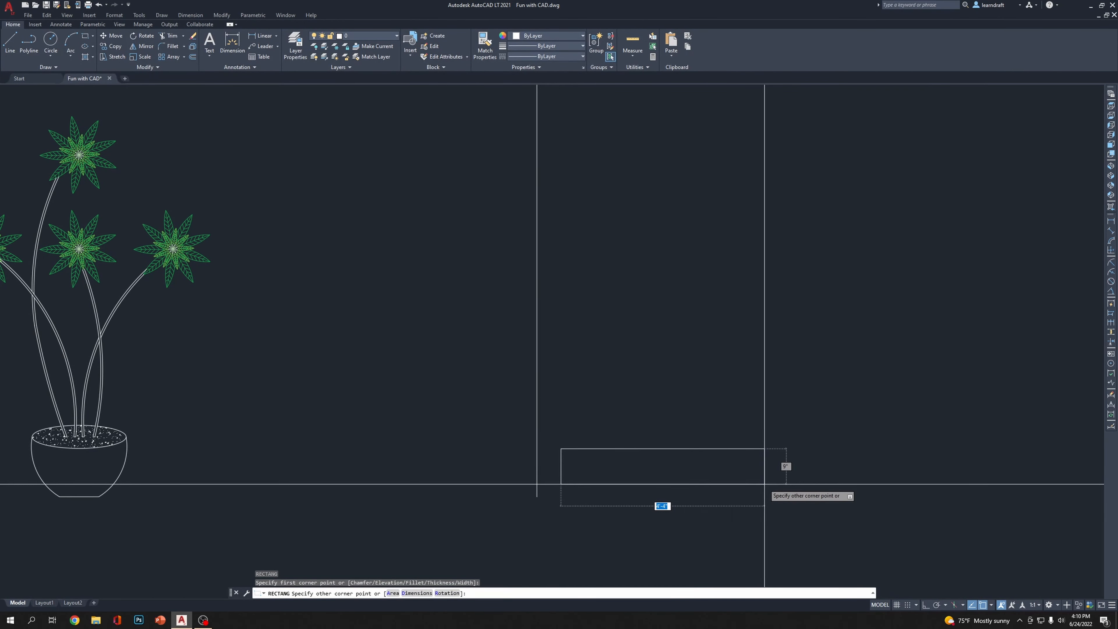
{"action": "type", "text": "d"}
{"action": "key", "text": "Return"}
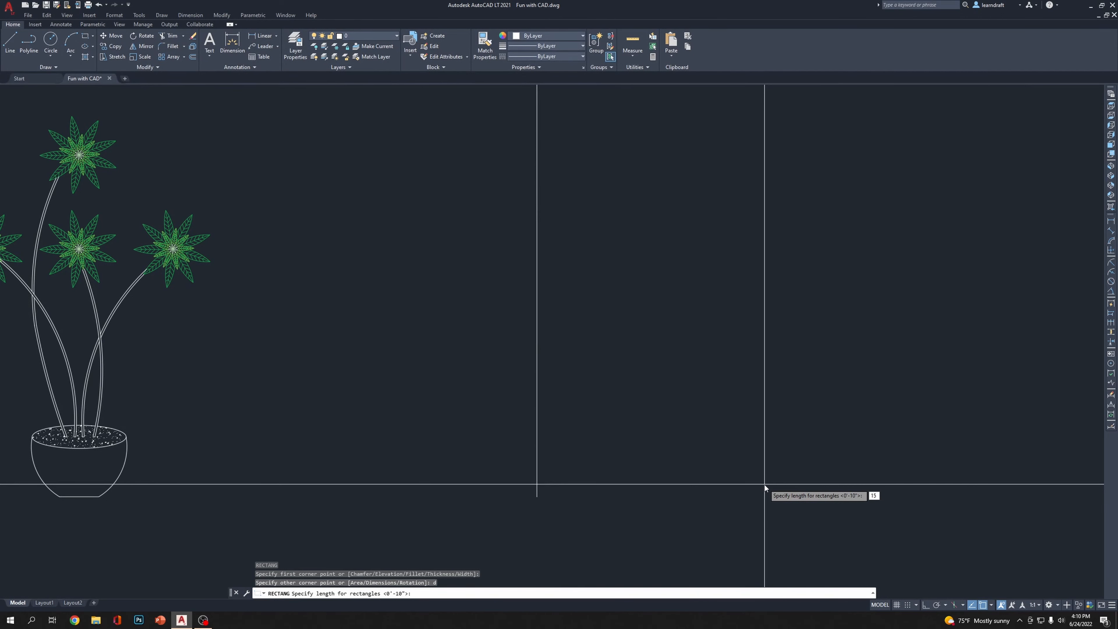
{"action": "key", "text": "Return"}
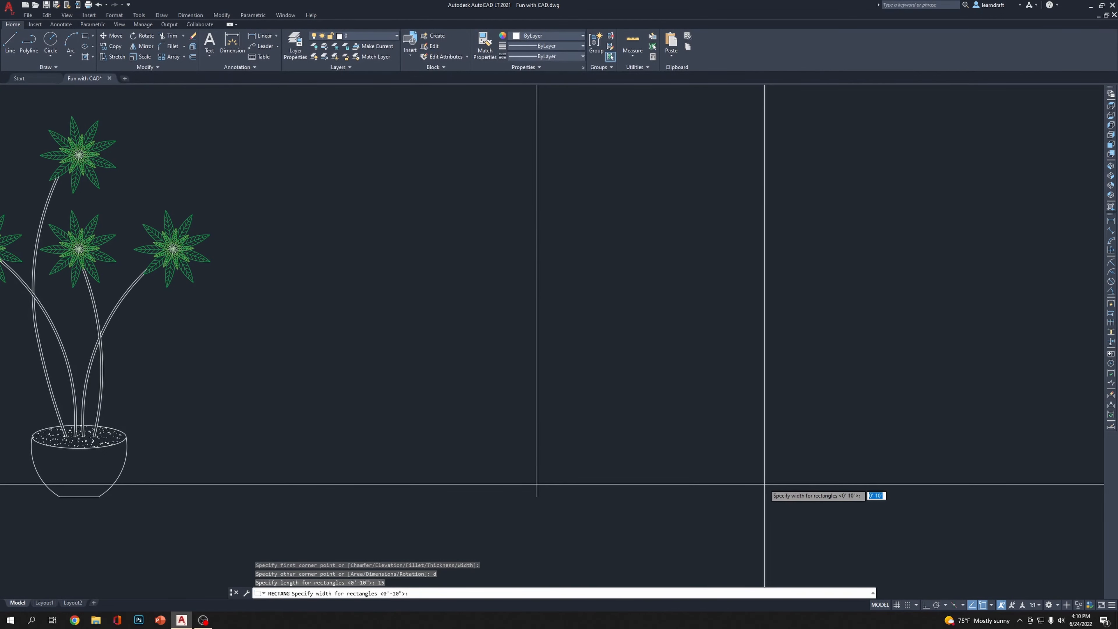
{"action": "type", "text": "1.5"}
{"action": "key", "text": "Return"}
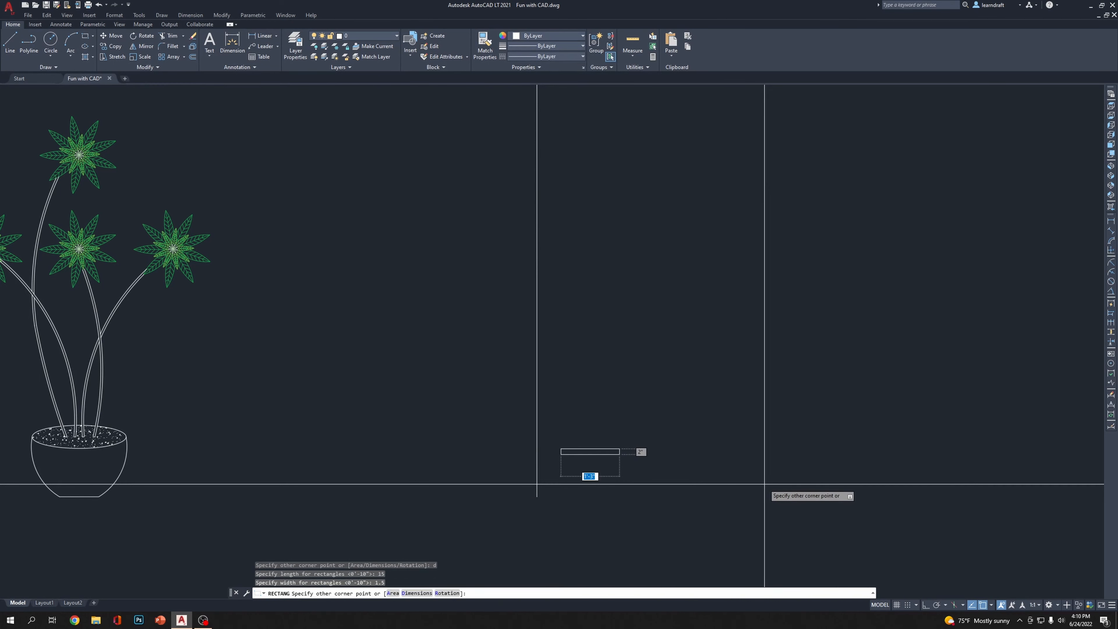
{"action": "left_click", "coordinate": [764, 484]}
Add a linear dimension for the rectangle's height beside its short edge farthest from the vertical line
{"action": "scroll", "coordinate": [641, 466], "scroll_direction": "up", "scroll_amount": 3}
{"action": "middle_click_drag", "start_coordinate": [436, 402], "coordinate": [554, 379]}
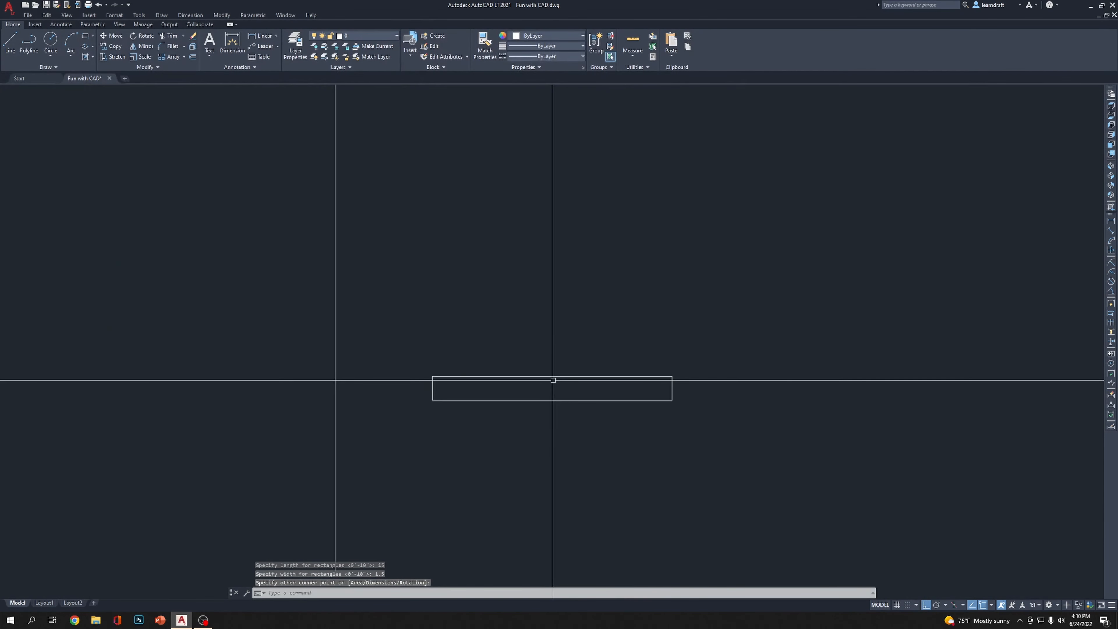
{"action": "middle_click_drag", "start_coordinate": [670, 285], "coordinate": [687, 244]}
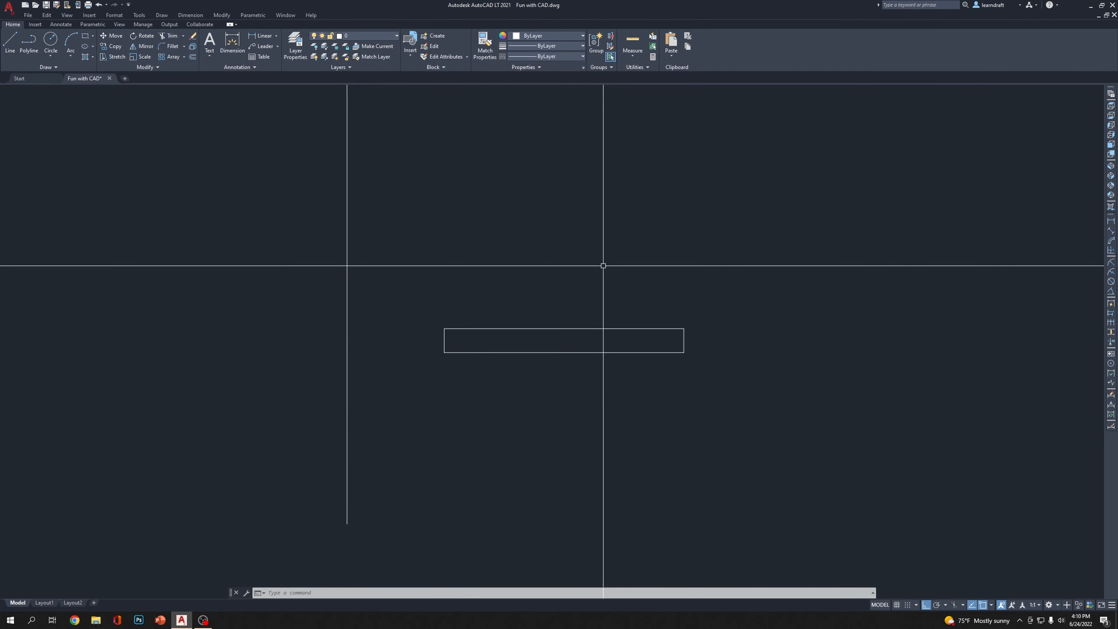
{"action": "key", "text": "Return"}
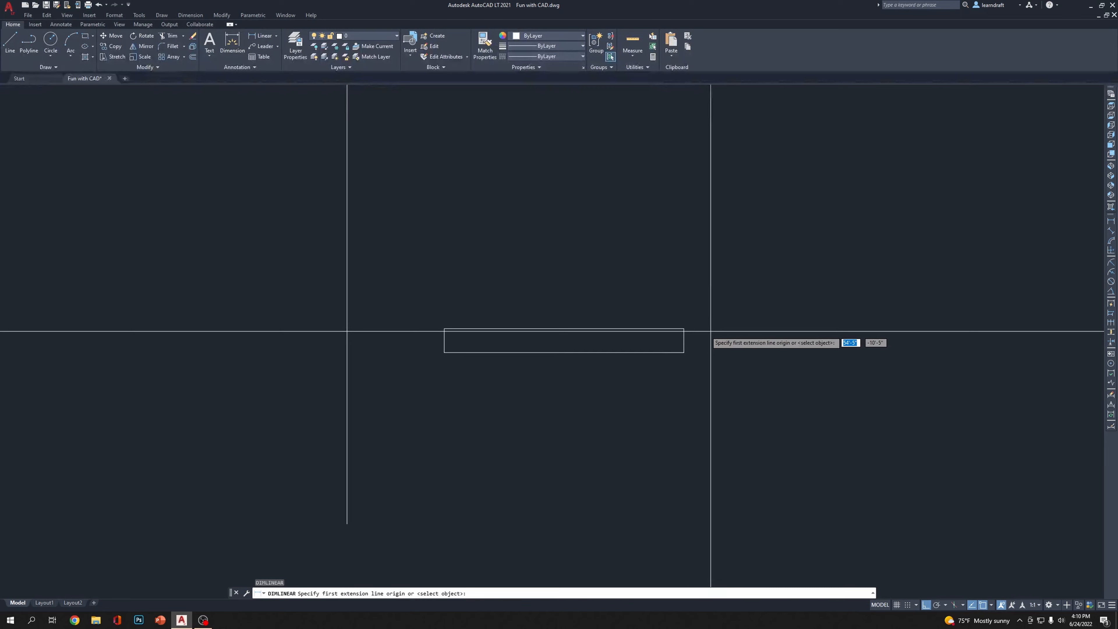
{"action": "left_click", "coordinate": [684, 328]}
{"action": "left_click", "coordinate": [684, 352]}
{"action": "left_click", "coordinate": [709, 345]}
{"action": "scroll", "coordinate": [686, 334], "scroll_direction": "up", "scroll_amount": 2}
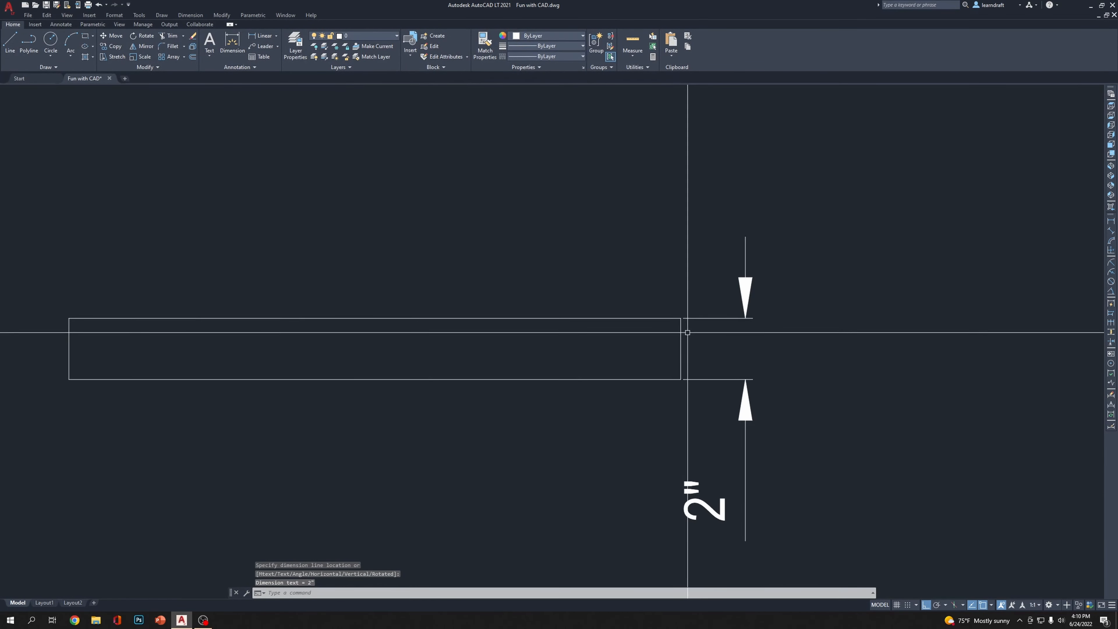
{"action": "left_click", "coordinate": [762, 353]}
{"action": "left_click", "coordinate": [742, 337]}
{"action": "key", "text": "Escape"}
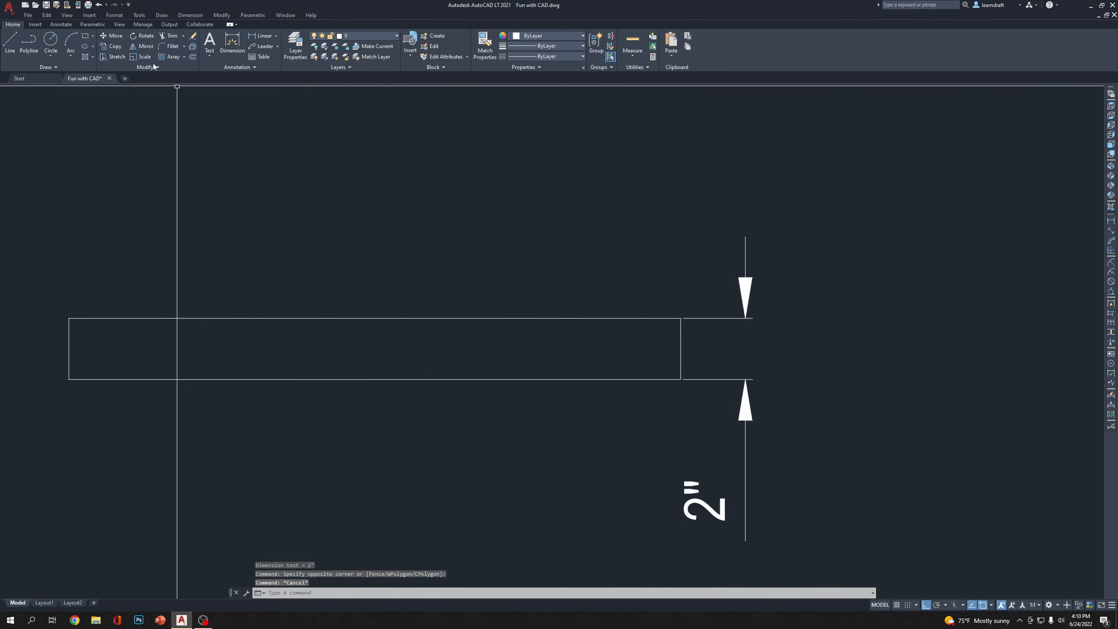
Set the primary units precision of the current dimension style to 0'-0.0"
{"action": "left_click", "coordinate": [114, 15]}
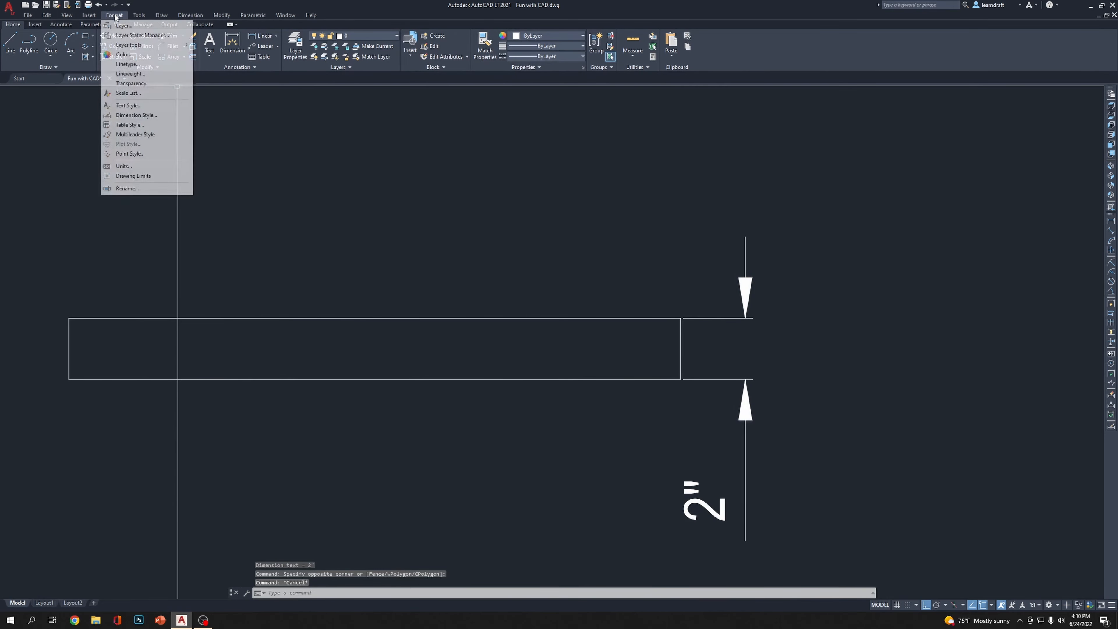
{"action": "left_click", "coordinate": [132, 117]}
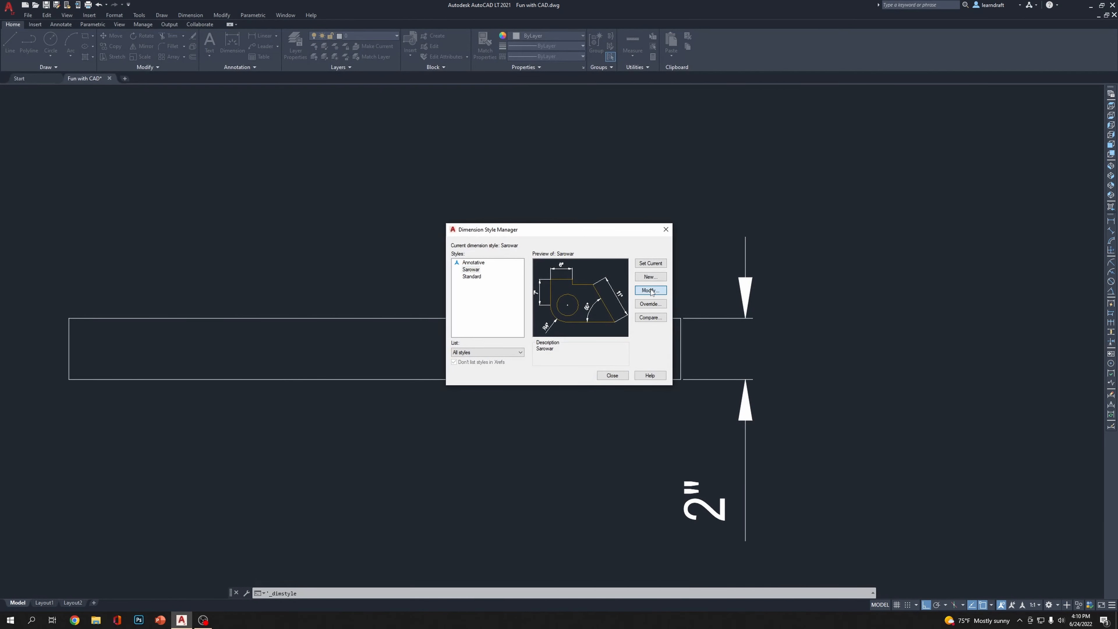
{"action": "left_click", "coordinate": [650, 290]}
{"action": "left_click", "coordinate": [291, 170]}
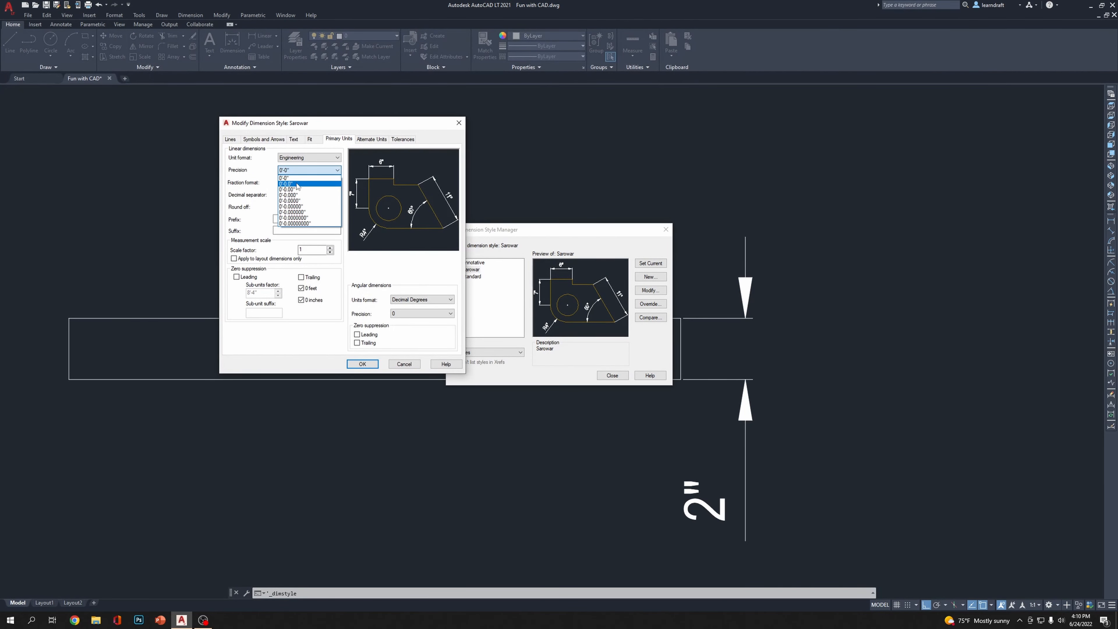
{"action": "left_click", "coordinate": [298, 184]}
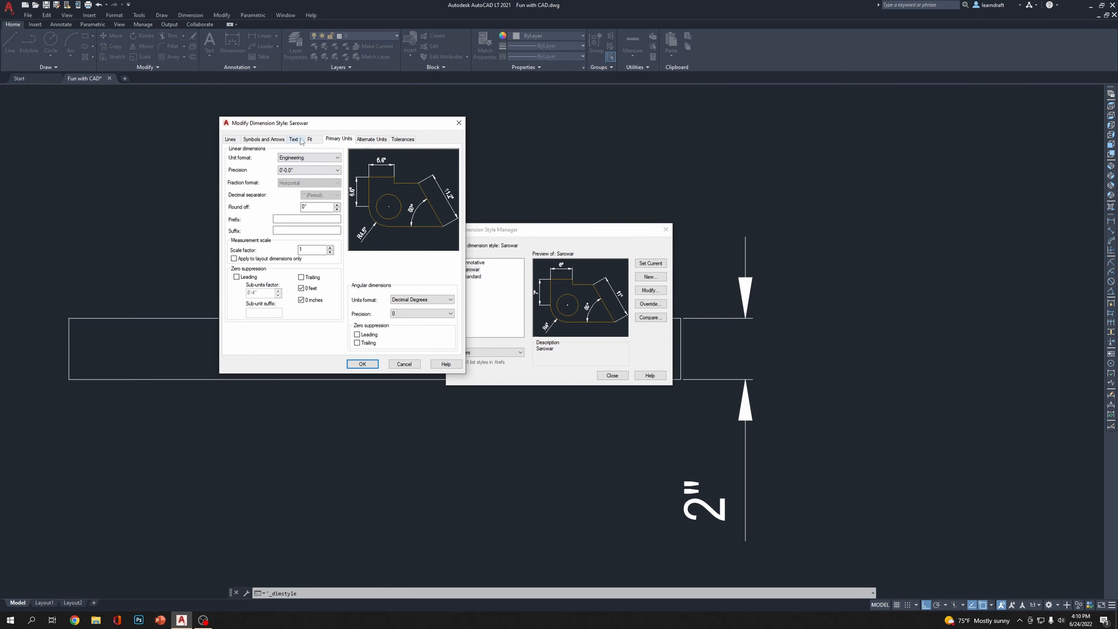
{"action": "left_click", "coordinate": [362, 365]}
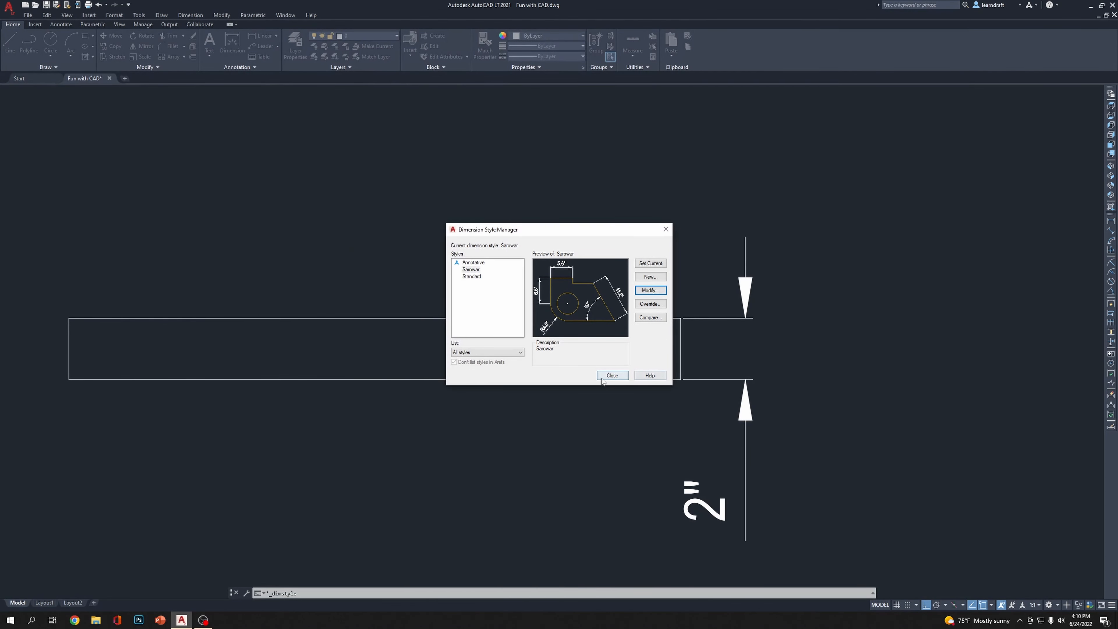
{"action": "left_click", "coordinate": [611, 376]}
Draw a horizontal line through the rectangle between the midpoints of its two short edges
{"action": "mouse_move", "coordinate": [841, 325]}
{"action": "middle_mouse_down"}
{"action": "mouse_move", "coordinate": [821, 185]}
{"action": "mouse_move", "coordinate": [824, 235]}
{"action": "mouse_move", "coordinate": [861, 245]}
{"action": "middle_mouse_up"}
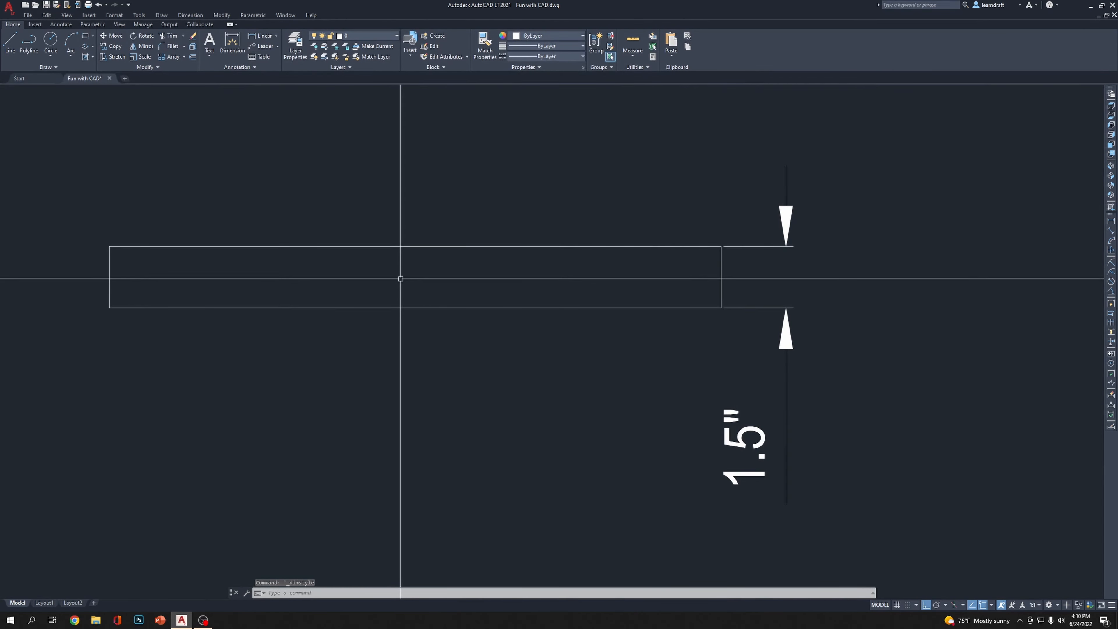
{"action": "type", "text": "l"}
{"action": "key", "text": "Return"}
{"action": "left_click", "coordinate": [110, 277]}
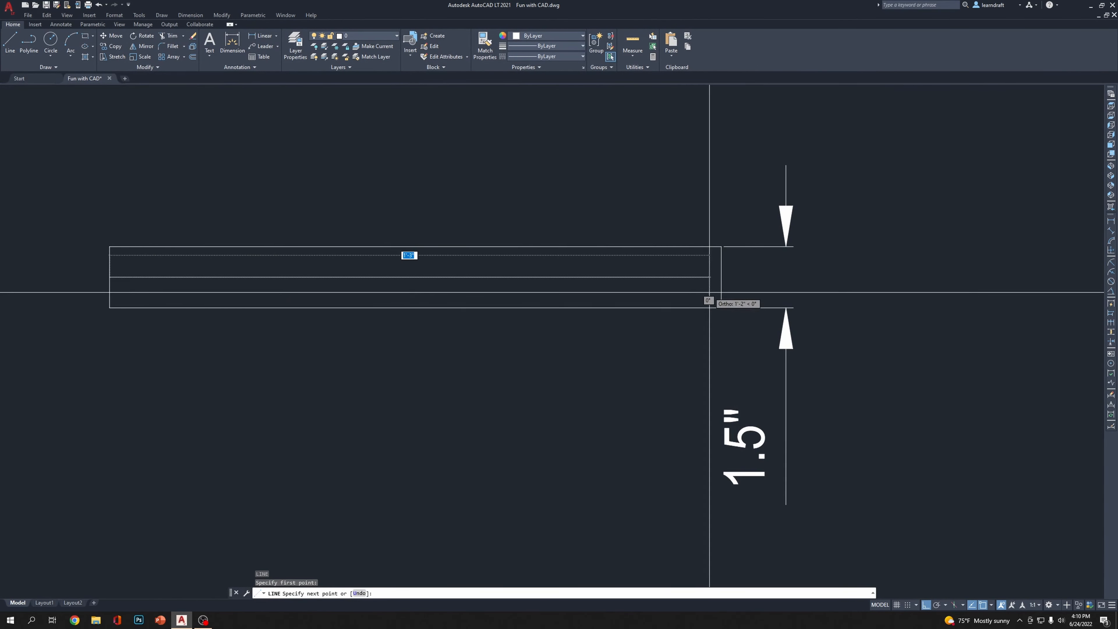
{"action": "key", "text": "Escape"}
Delete the 1.5" dimension beside the rectangle
{"action": "middle_click_drag", "start_coordinate": [891, 165], "coordinate": [868, 192]}
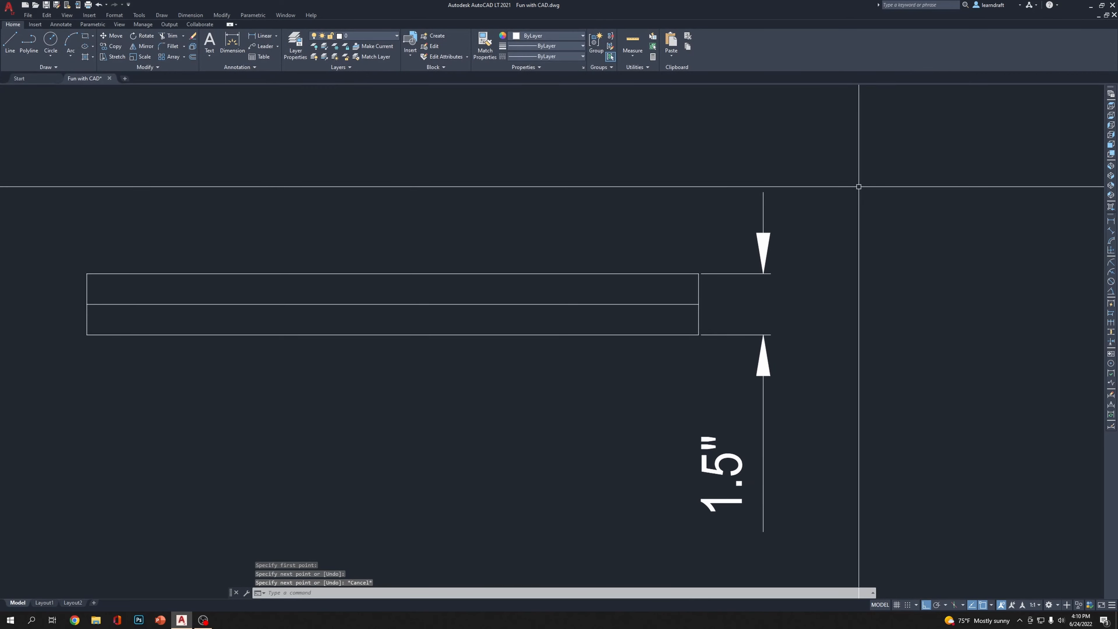
{"action": "scroll", "coordinate": [779, 186], "scroll_direction": "down", "scroll_amount": 2}
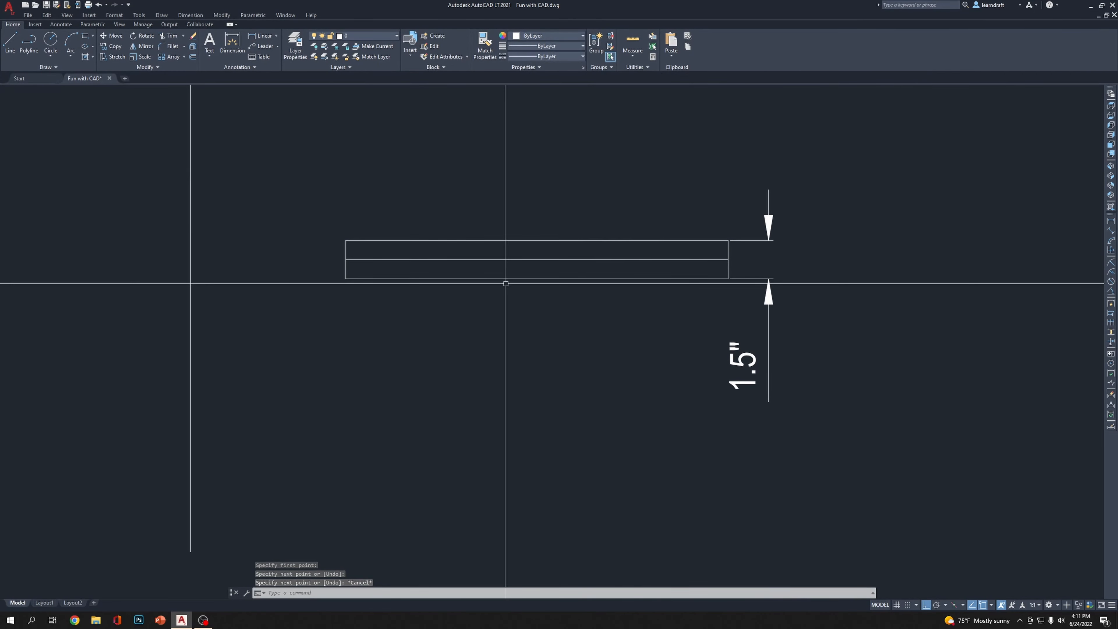
{"action": "scroll", "coordinate": [345, 271], "scroll_direction": "up", "scroll_amount": 2}
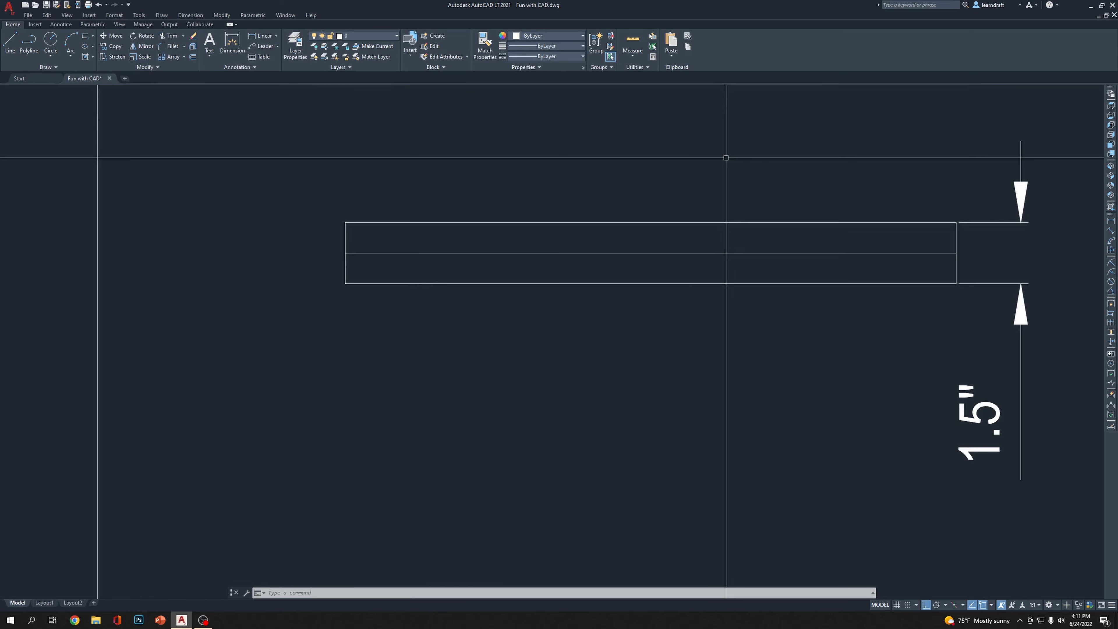
{"action": "middle_click_drag", "start_coordinate": [825, 161], "coordinate": [692, 199]}
{"action": "left_click", "coordinate": [960, 167]}
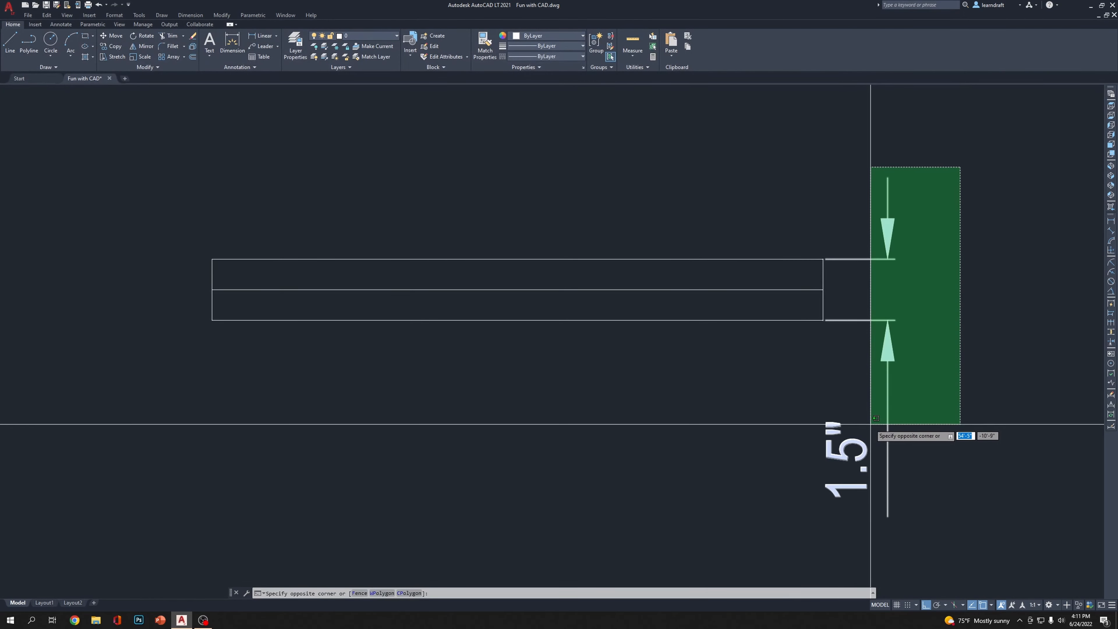
{"action": "left_click", "coordinate": [870, 424]}
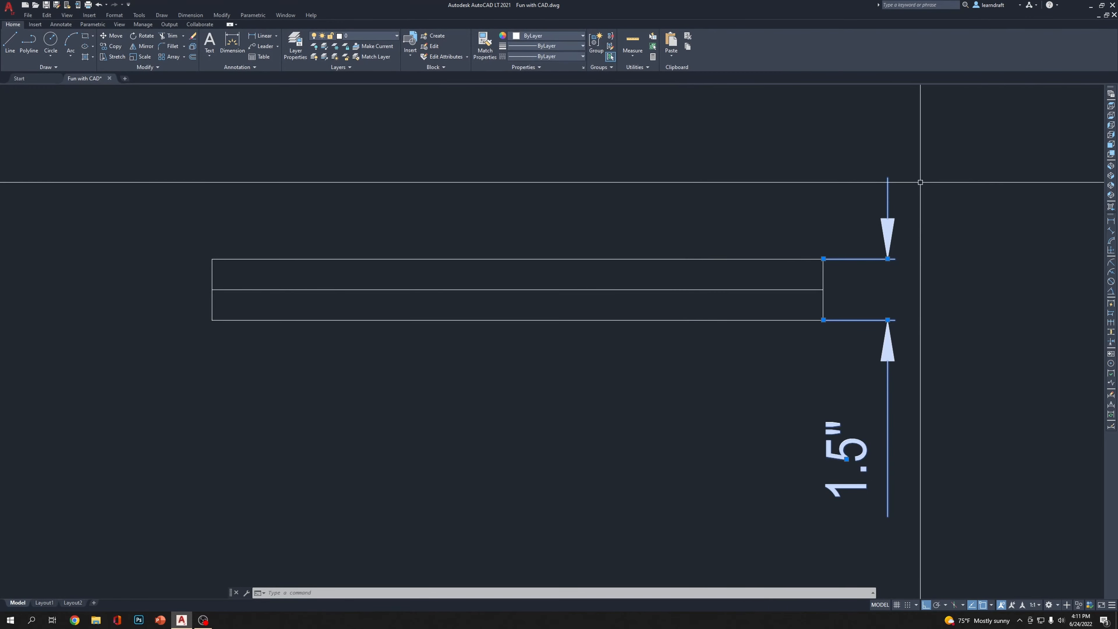
{"action": "key", "text": "Delete"}
{"action": "scroll", "coordinate": [647, 248], "scroll_direction": "down", "scroll_amount": 6}
{"action": "middle_click_drag", "start_coordinate": [646, 247], "coordinate": [728, 247]}
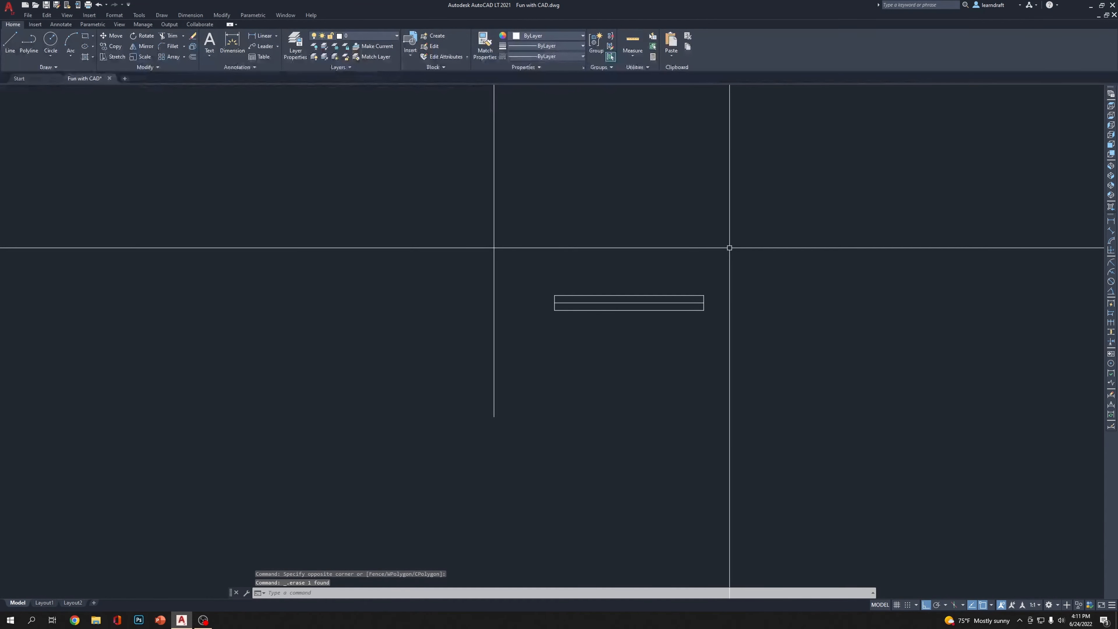
Draw a horizontal line from the upper end of the vertical line, extending away from the plant
{"action": "scroll", "coordinate": [589, 257], "scroll_direction": "up", "scroll_amount": 2}
{"action": "mouse_move", "coordinate": [603, 420]}
{"action": "middle_mouse_down"}
{"action": "mouse_move", "coordinate": [652, 405]}
{"action": "mouse_move", "coordinate": [654, 445]}
{"action": "middle_mouse_up"}
{"action": "scroll", "coordinate": [571, 407], "scroll_direction": "down", "scroll_amount": 2}
{"action": "middle_click_drag", "start_coordinate": [571, 407], "coordinate": [592, 510]}
{"action": "scroll", "coordinate": [589, 380], "scroll_direction": "down", "scroll_amount": 6}
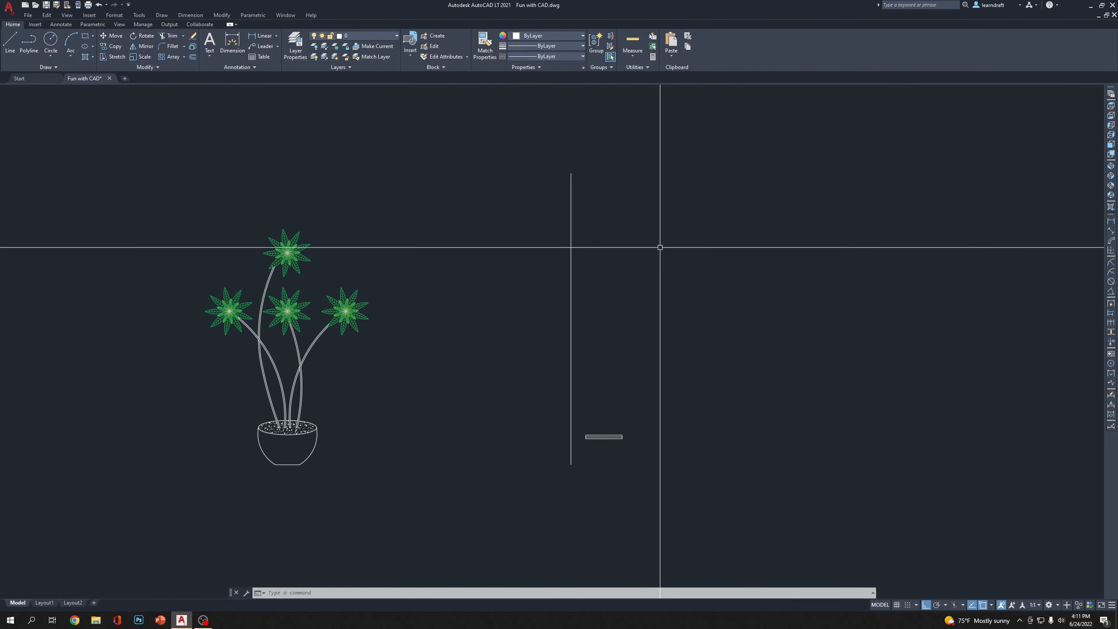
{"action": "type", "text": "l"}
{"action": "key", "text": "Return"}
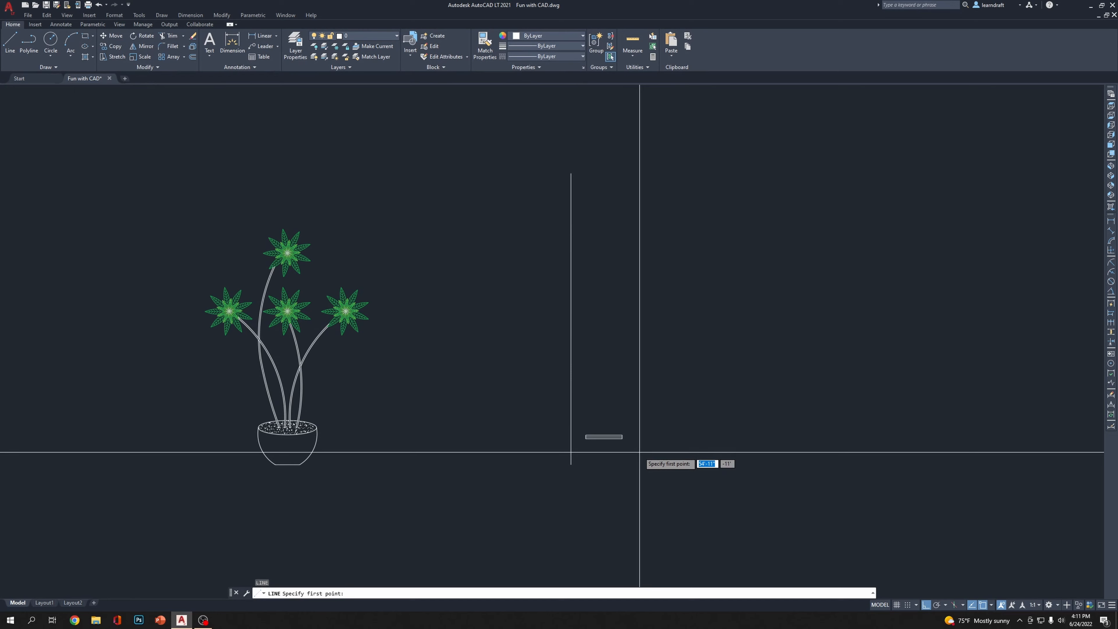
{"action": "left_click", "coordinate": [571, 173]}
{"action": "left_click", "coordinate": [735, 193]}
{"action": "key", "text": "Escape"}
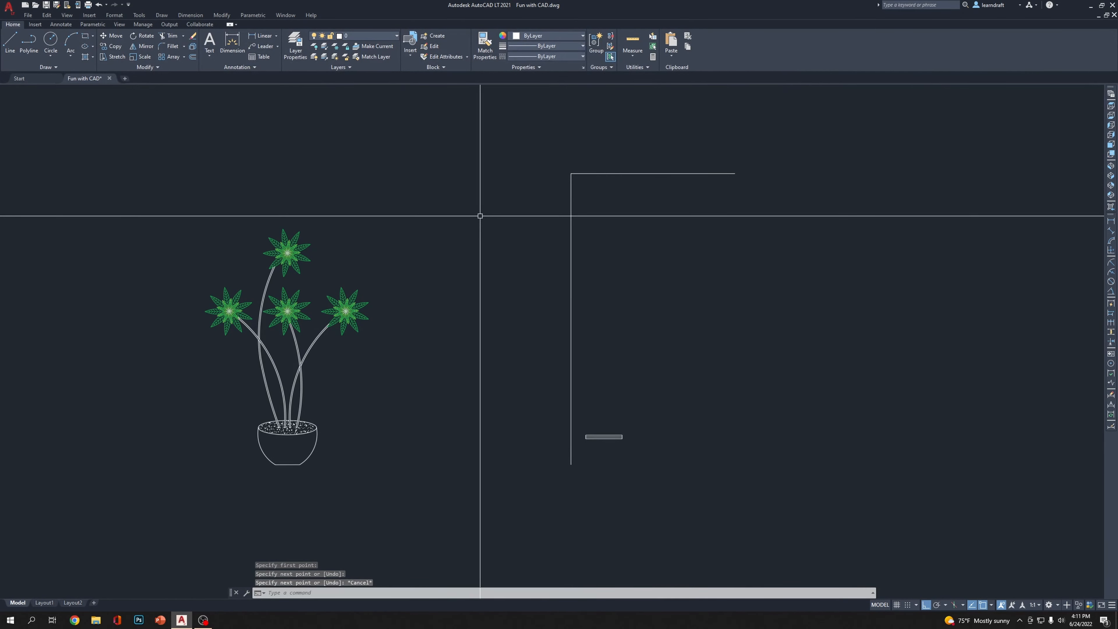
Draw a horizontal line about 5' long from the upper end of the vertical line toward the plant
{"action": "key", "text": "Return"}
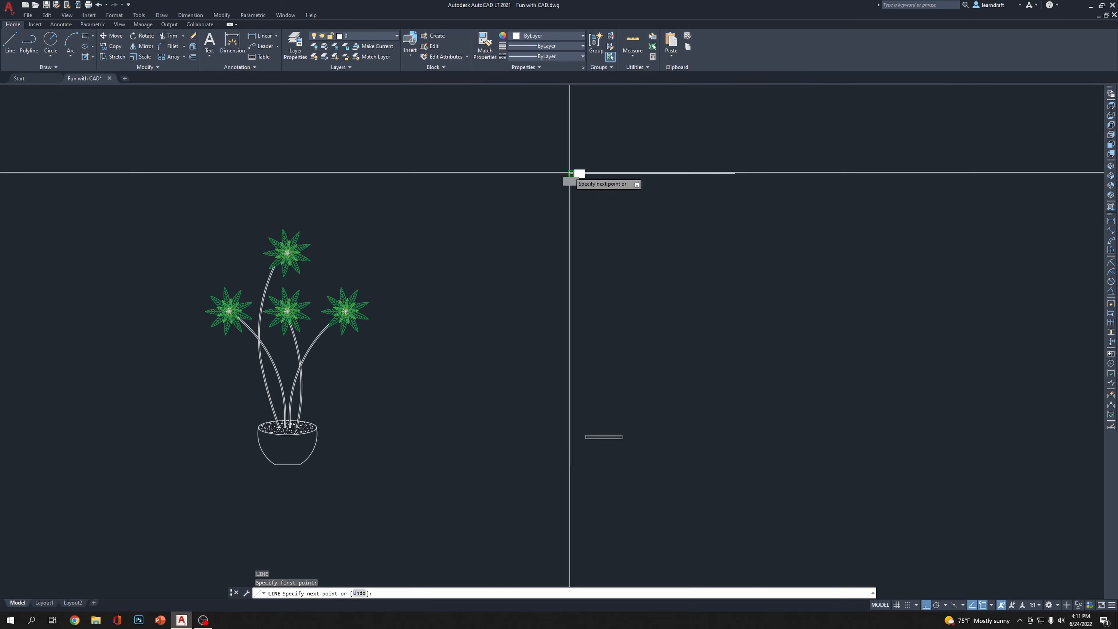
{"action": "left_click", "coordinate": [571, 173]}
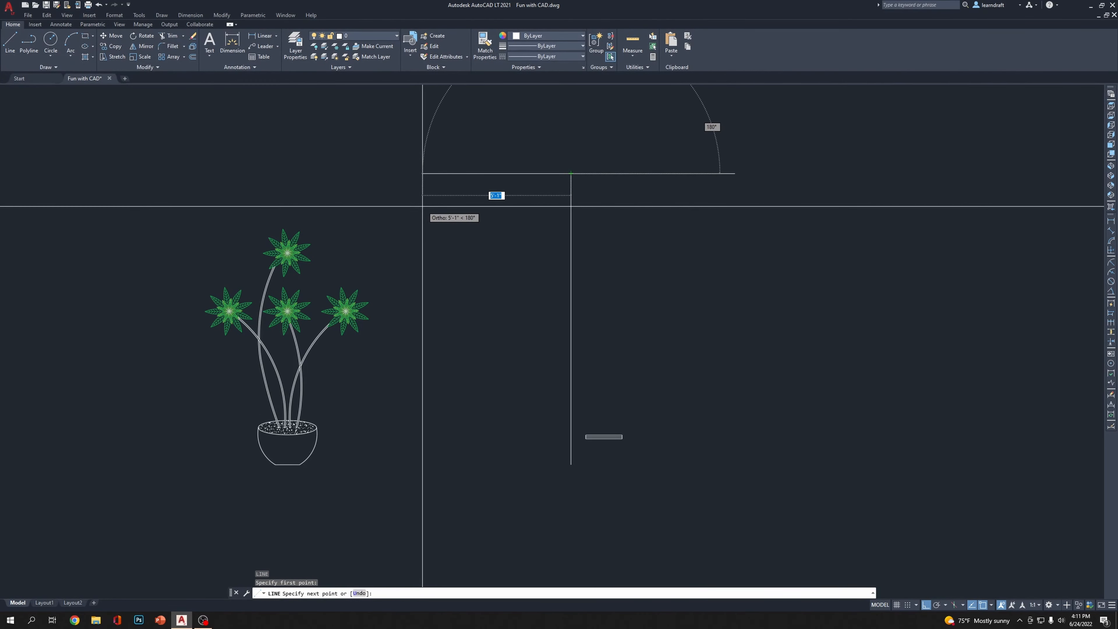
{"action": "left_click", "coordinate": [419, 173]}
{"action": "key", "text": "Return"}
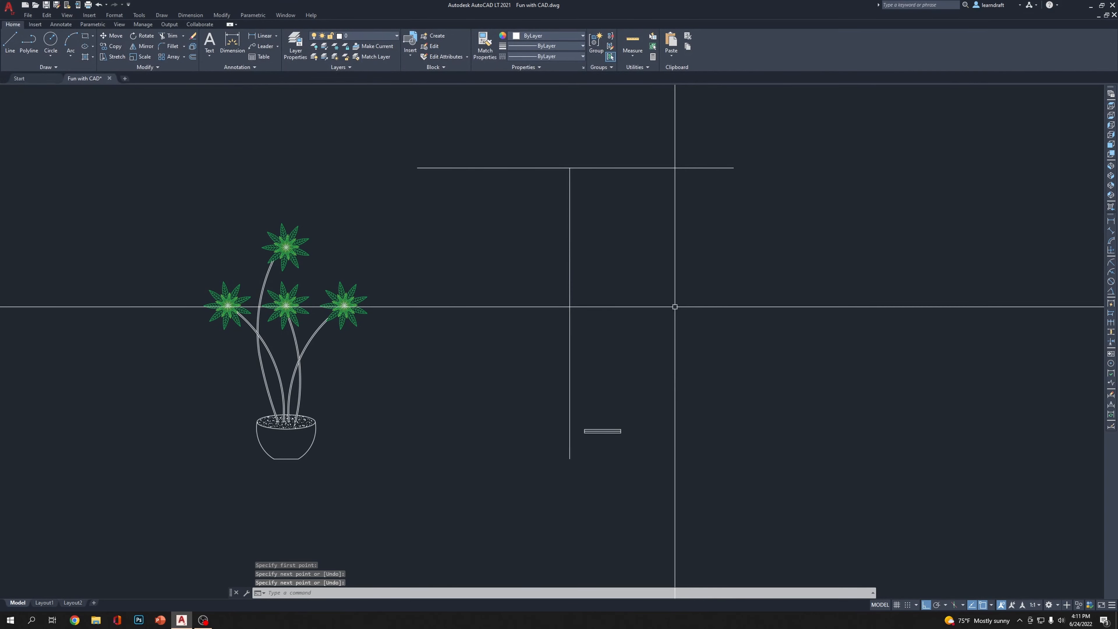
{"action": "scroll", "coordinate": [604, 392], "scroll_direction": "up", "scroll_amount": 6}
{"action": "middle_click_drag", "start_coordinate": [572, 380], "coordinate": [552, 405]}
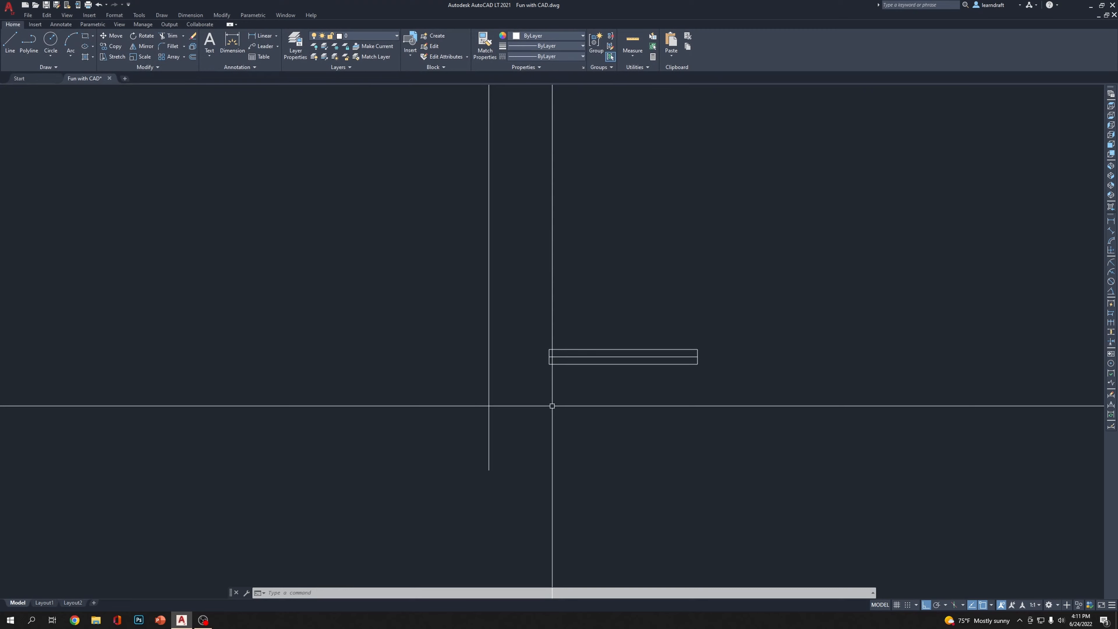
{"action": "key", "text": "Return"}
{"action": "scroll", "coordinate": [542, 436], "scroll_direction": "up", "scroll_amount": 2}
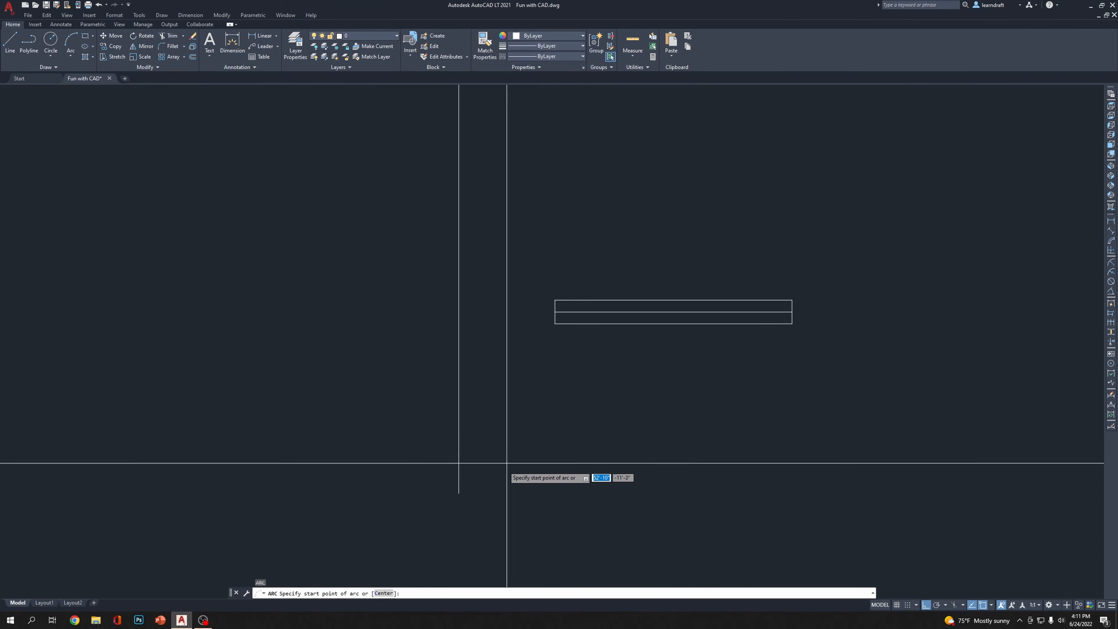
{"action": "left_click", "coordinate": [459, 493]}
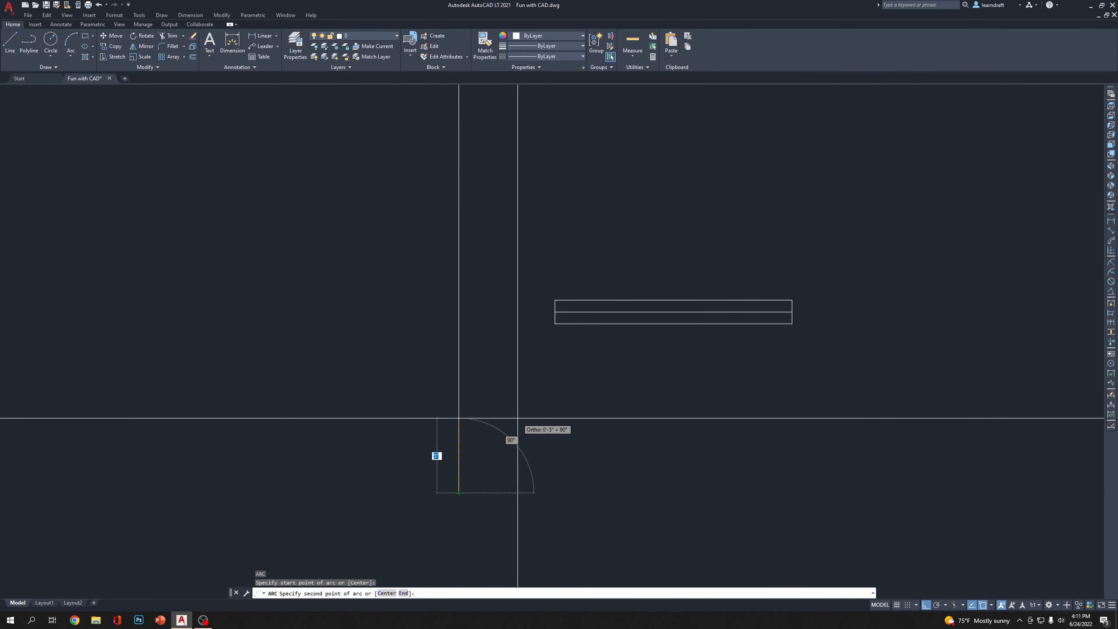
{"action": "key", "text": "F8"}
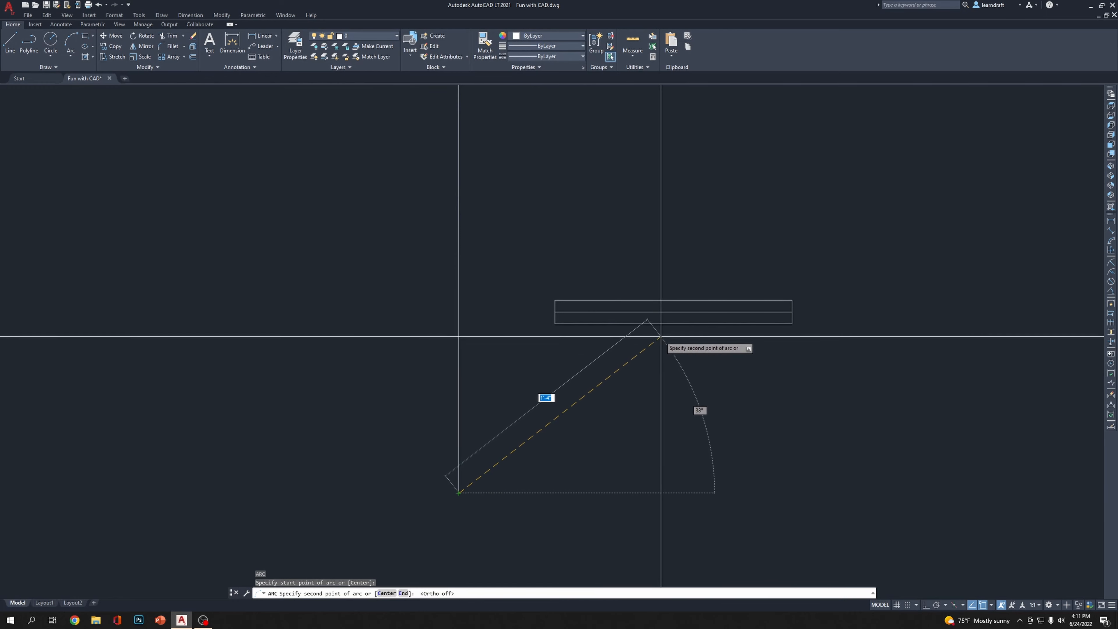
{"action": "left_click", "coordinate": [673, 324]}
{"action": "key", "text": "Escape"}
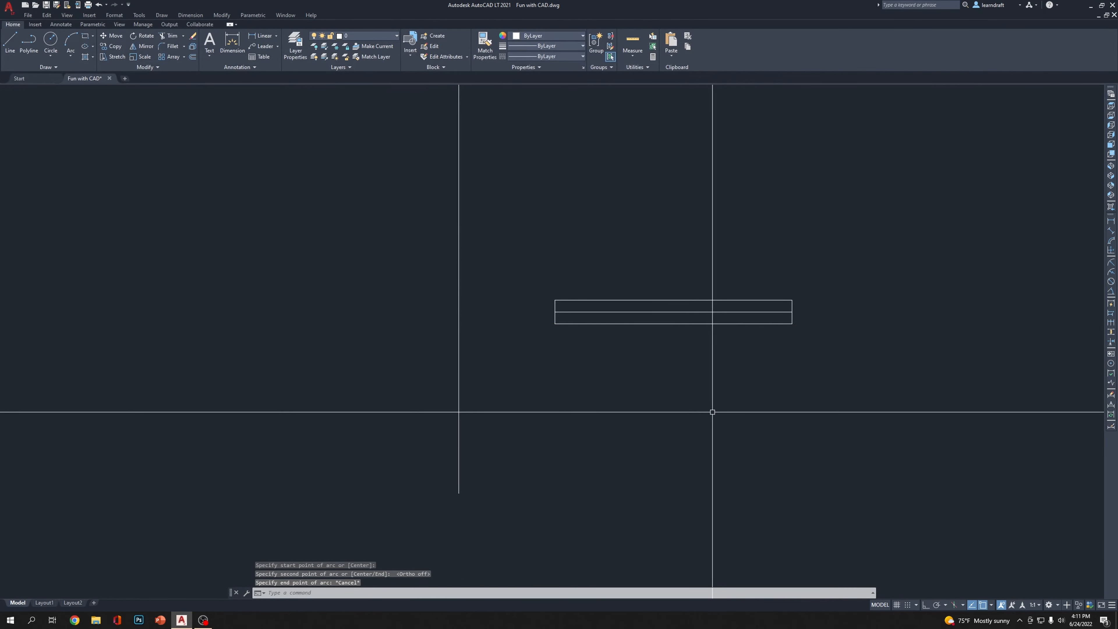
{"action": "type", "text": "a"}
{"action": "key", "text": "Return"}
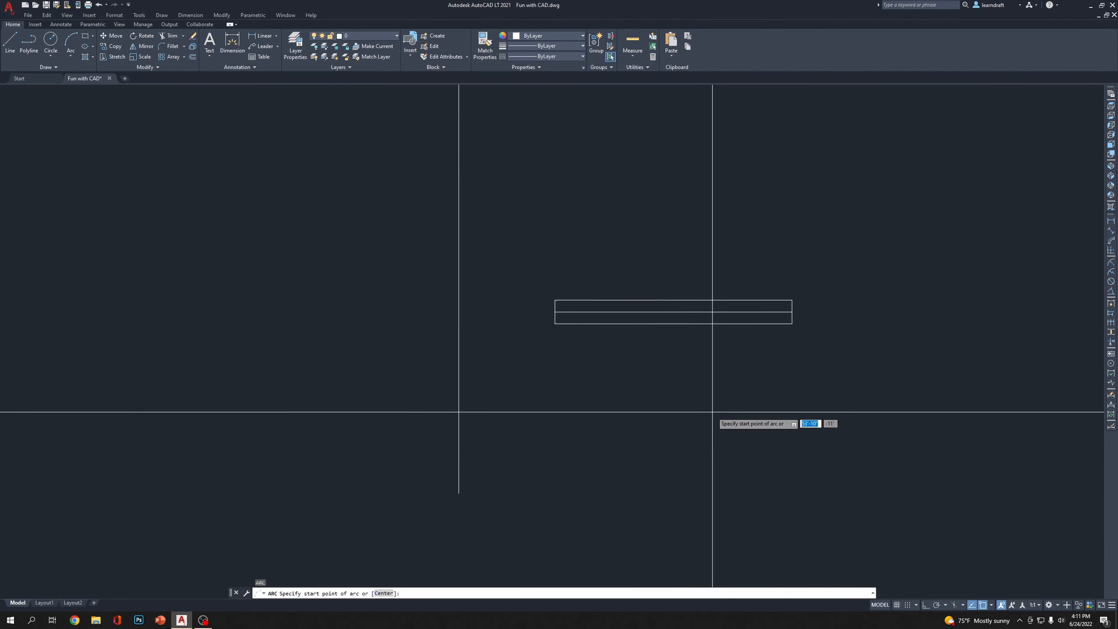
{"action": "key", "text": "Escape"}
{"action": "key", "text": "Escape"}
{"action": "type", "text": "l"}
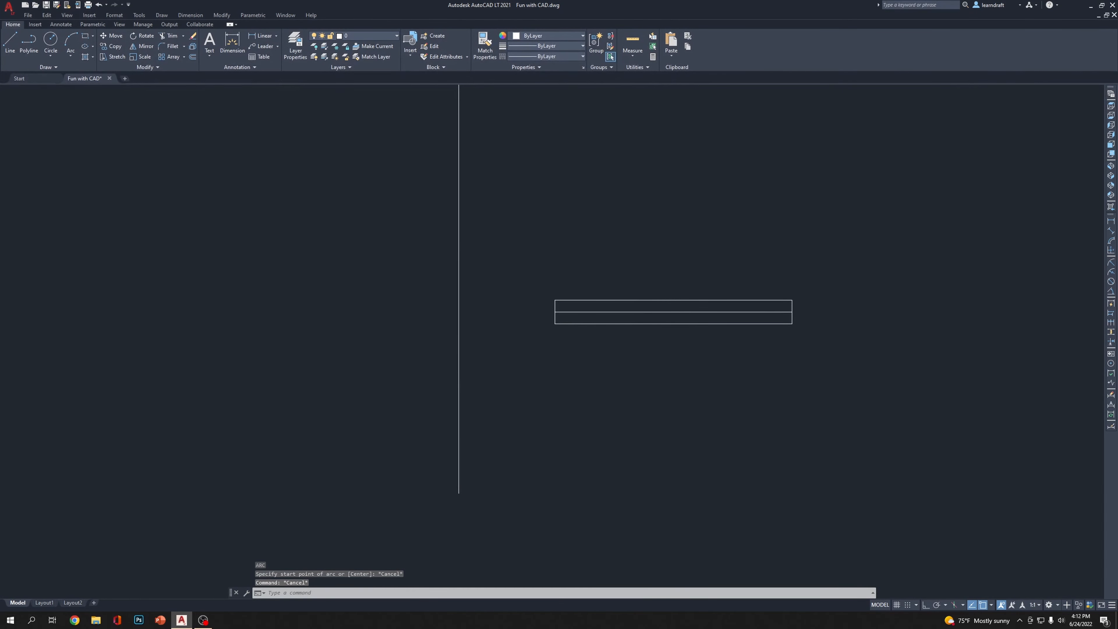
{"action": "key", "text": "Return"}
{"action": "left_click", "coordinate": [674, 324]}
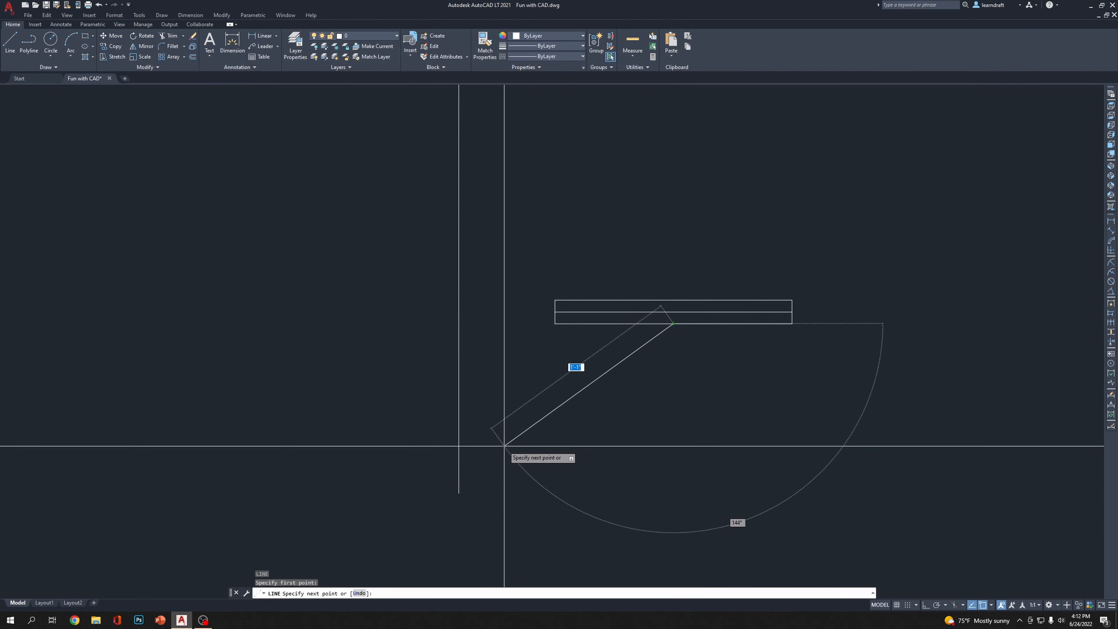
{"action": "key", "text": "Escape"}
Draw a horizontal line from the lower end of the vertical line, extending away from the plant past the rectangle
{"action": "scroll", "coordinate": [689, 384], "scroll_direction": "down", "scroll_amount": 5}
{"action": "middle_click_drag", "start_coordinate": [674, 362], "coordinate": [649, 353]}
{"action": "scroll", "coordinate": [511, 425], "scroll_direction": "down", "scroll_amount": 3}
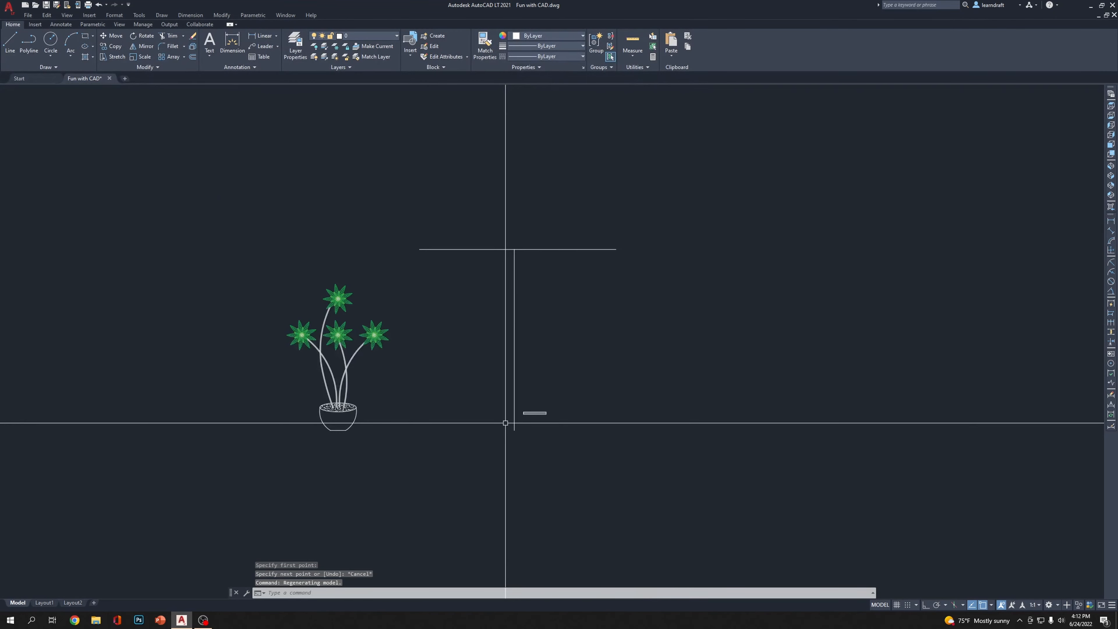
{"action": "scroll", "coordinate": [515, 425], "scroll_direction": "up", "scroll_amount": 5}
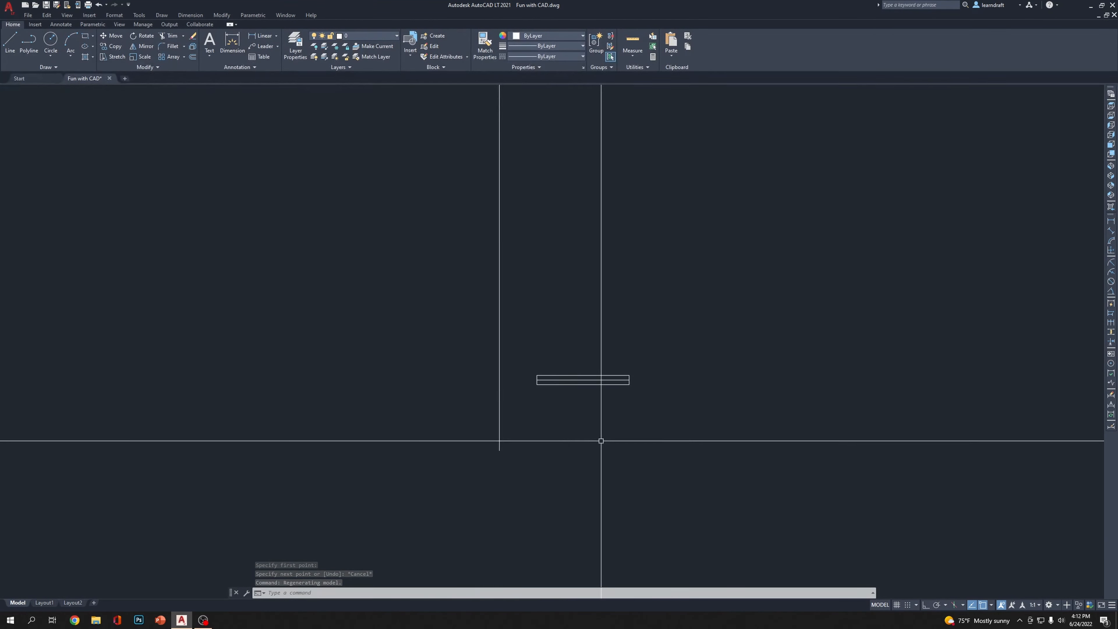
{"action": "key", "text": "l"}
{"action": "key", "text": "Return"}
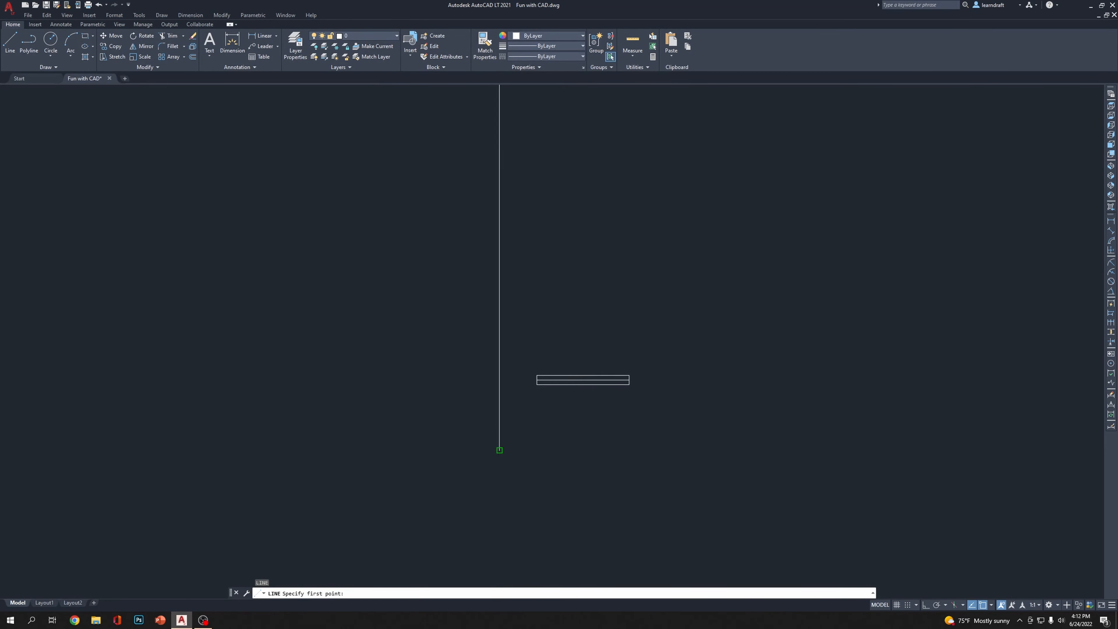
{"action": "left_click", "coordinate": [499, 450]}
{"action": "key", "text": "F8"}
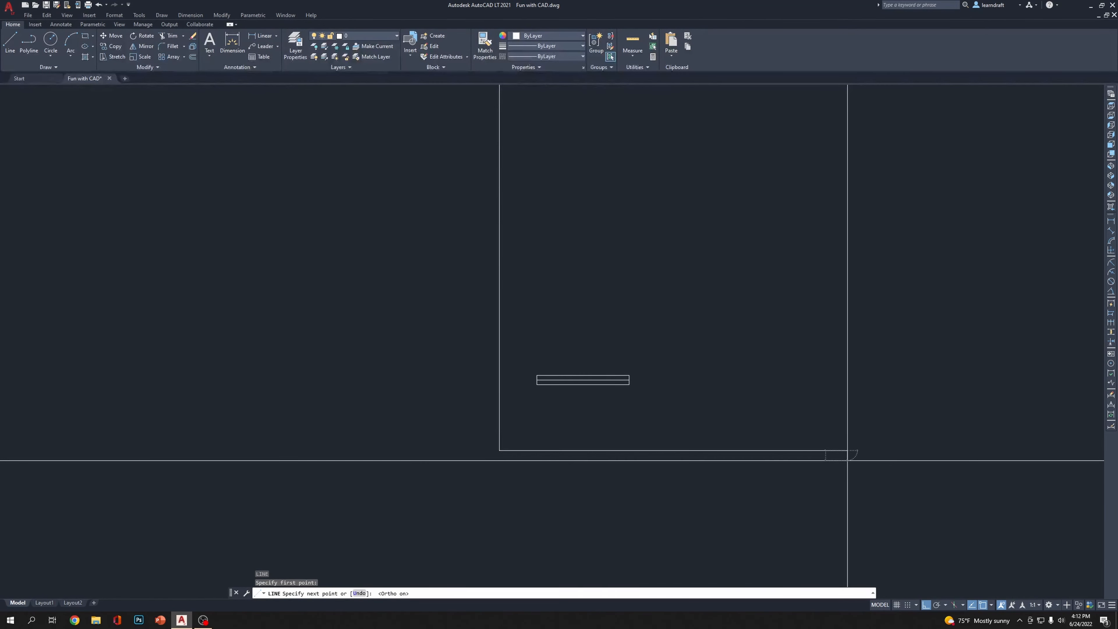
{"action": "left_click", "coordinate": [848, 451]}
{"action": "key", "text": "Escape"}
Offset the horizontal base line 15" upward
{"action": "middle_click_drag", "start_coordinate": [671, 396], "coordinate": [679, 430]}
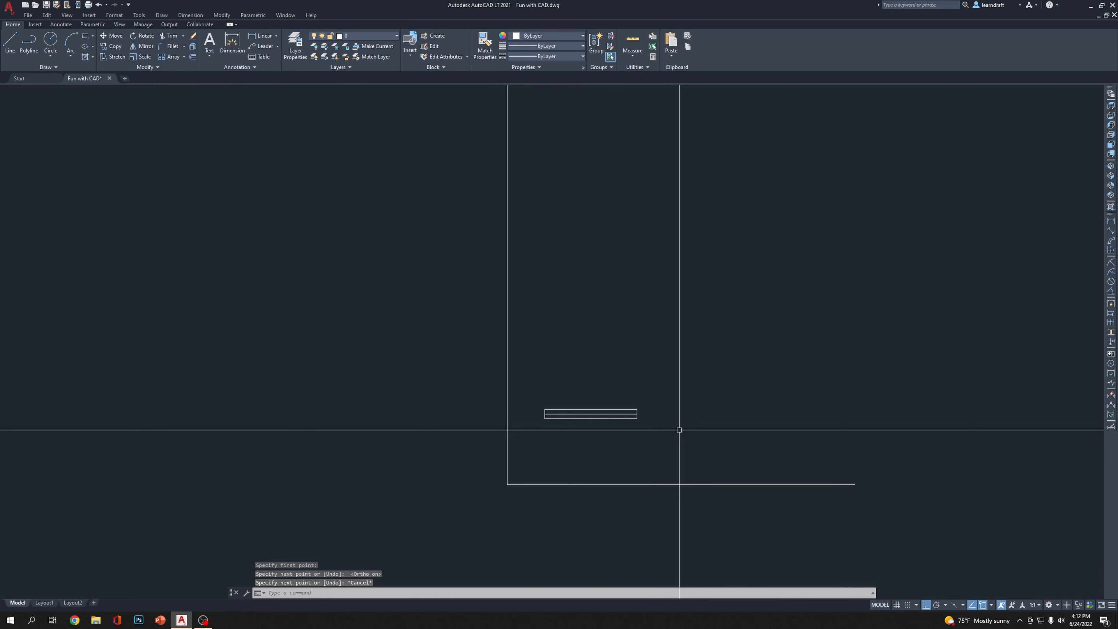
{"action": "key", "text": "Return"}
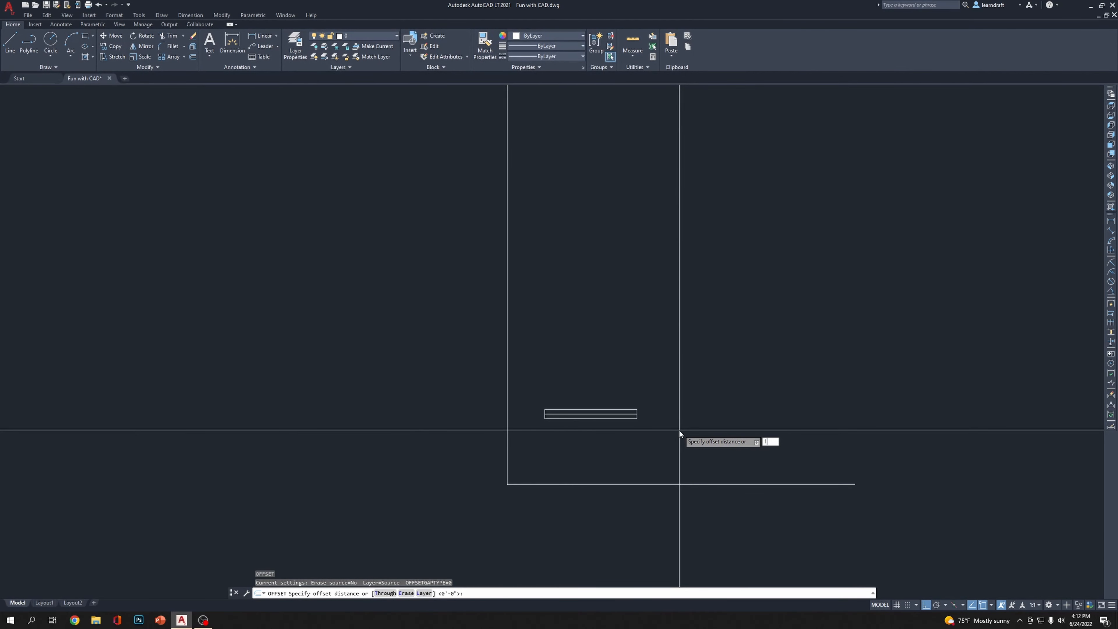
{"action": "key", "text": "Return"}
{"action": "left_click", "coordinate": [696, 484]}
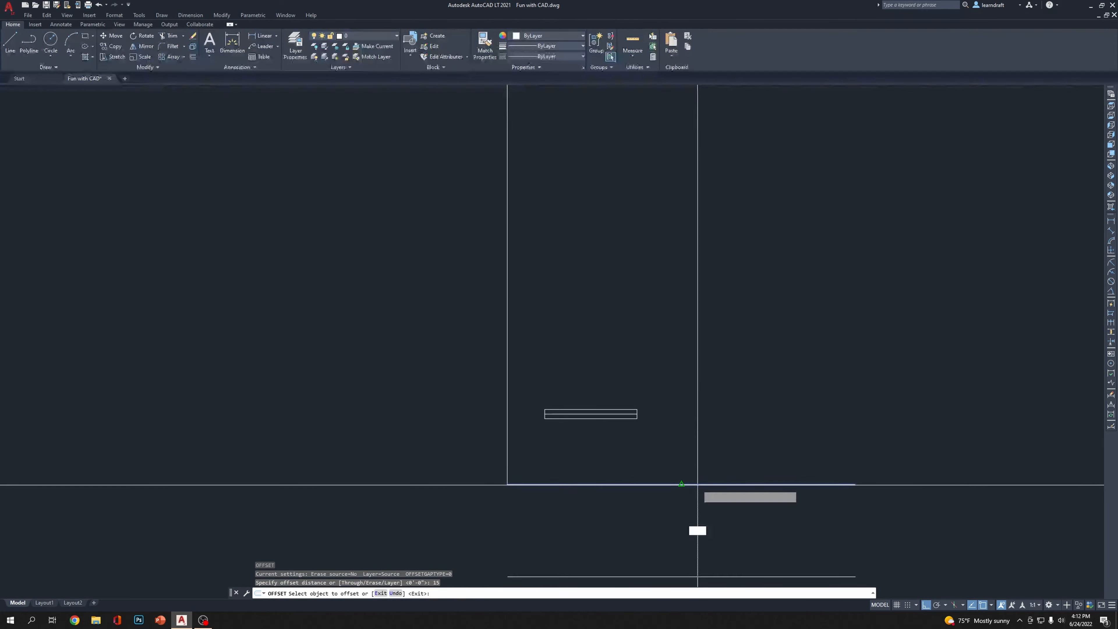
{"action": "left_click", "coordinate": [751, 377]}
{"action": "scroll", "coordinate": [599, 425], "scroll_direction": "up", "scroll_amount": 5}
{"action": "key", "text": "Escape"}
Move the rectangle and its centre line straight up about 4" to the offset line
{"action": "left_click", "coordinate": [719, 380]}
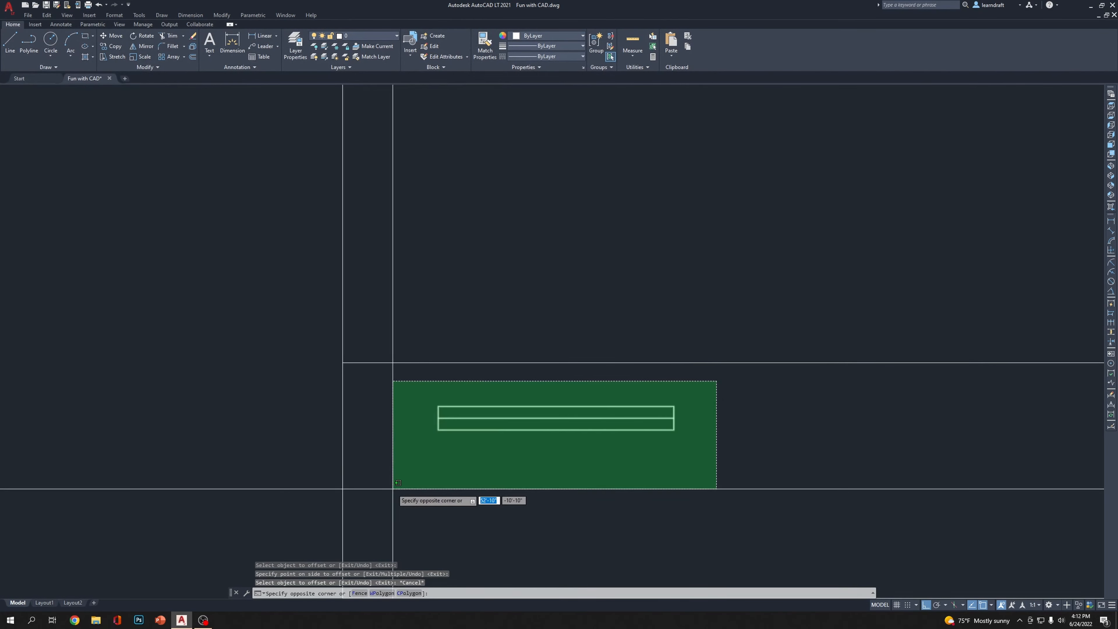
{"action": "left_click", "coordinate": [392, 487]}
{"action": "key", "text": "Return"}
{"action": "left_click", "coordinate": [722, 511]}
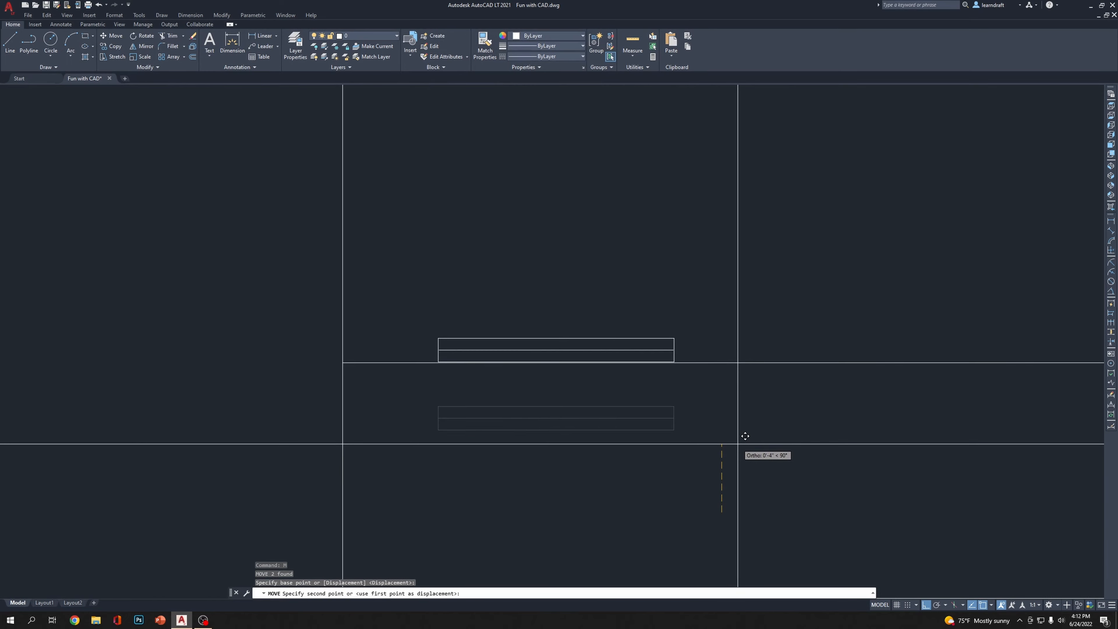
{"action": "left_click", "coordinate": [738, 444]}
{"action": "key", "text": "Escape"}
Nudge the rectangle and its centre line slightly downward toward the offset line
{"action": "scroll", "coordinate": [643, 361], "scroll_direction": "up", "scroll_amount": 3}
{"action": "left_click", "coordinate": [789, 257]}
{"action": "left_click", "coordinate": [660, 348]}
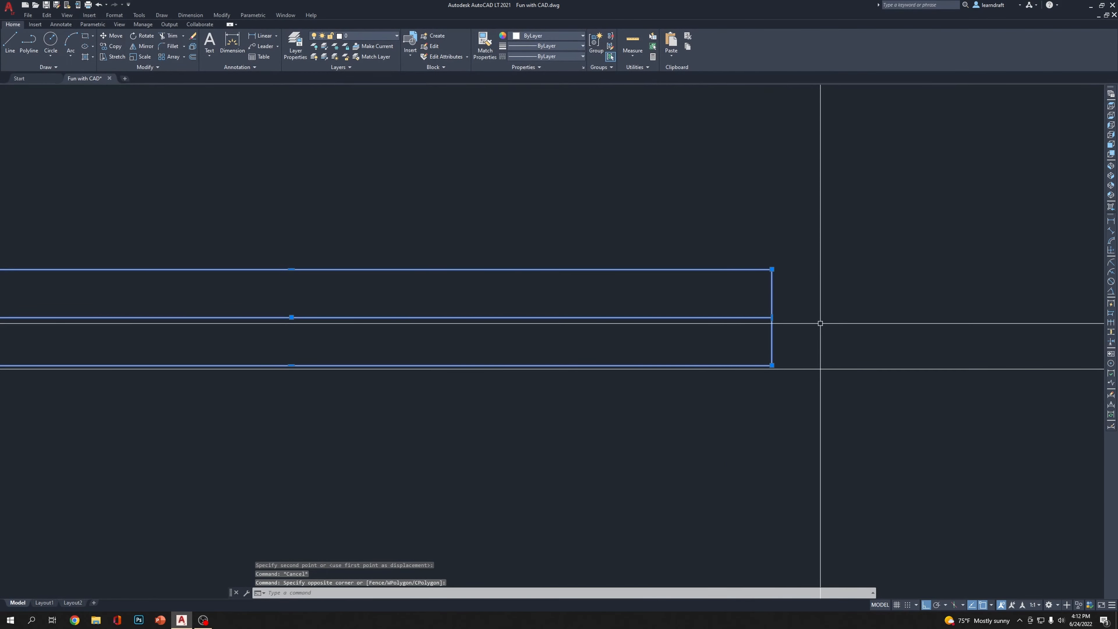
{"action": "key", "text": "Return"}
{"action": "scroll", "coordinate": [775, 400], "scroll_direction": "up", "scroll_amount": 2}
{"action": "left_click", "coordinate": [776, 393]}
{"action": "left_click", "coordinate": [789, 408]}
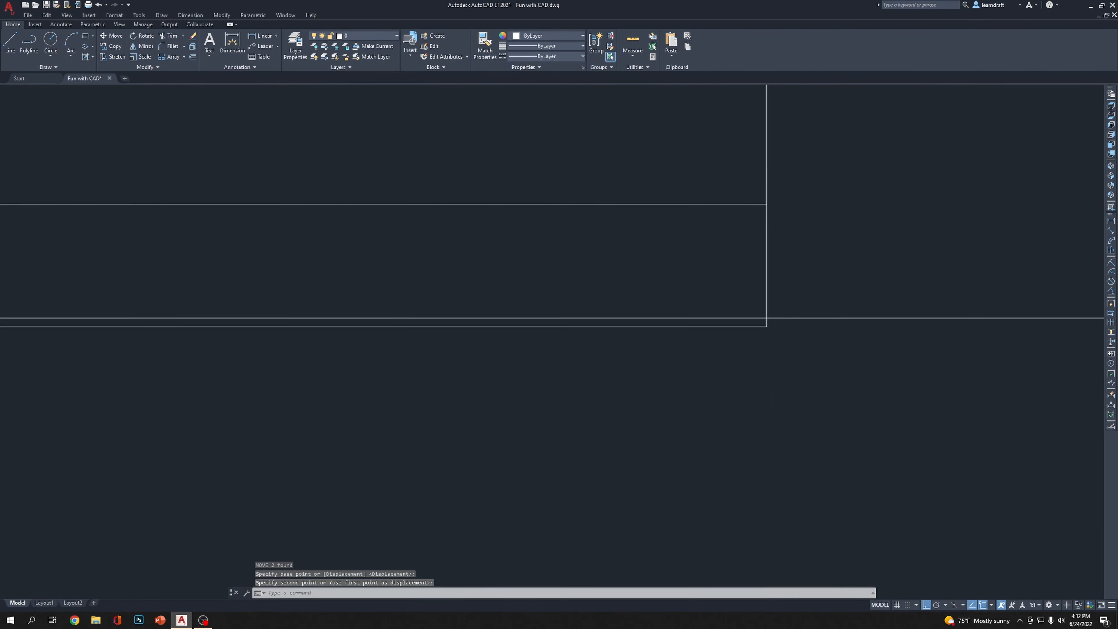
Move the rectangle and its centre line vertically so the rectangle's lower corner snaps exactly onto the offset line
{"action": "scroll", "coordinate": [774, 350], "scroll_direction": "up", "scroll_amount": 2}
{"action": "middle_click_drag", "start_coordinate": [775, 350], "coordinate": [711, 415]}
{"action": "key", "text": "Return"}
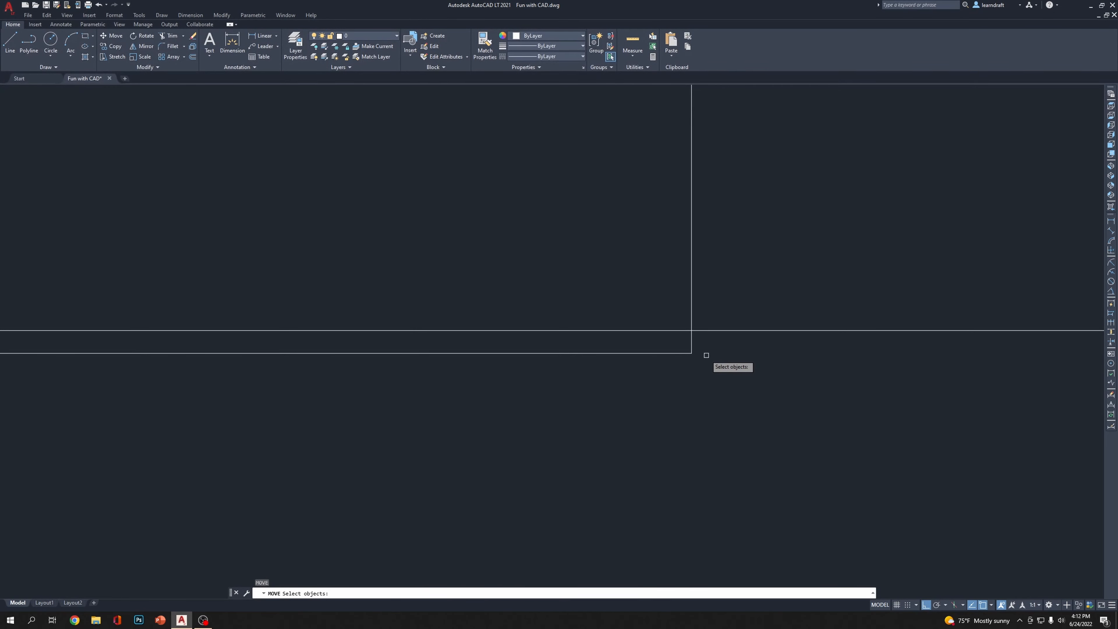
{"action": "type", "text": "p"}
{"action": "key", "text": "Return"}
{"action": "key", "text": "Return"}
{"action": "left_click", "coordinate": [692, 353]}
{"action": "left_click", "coordinate": [693, 331]}
Delete the horizontal offset line running along the rectangle's lower edge
{"action": "scroll", "coordinate": [660, 356], "scroll_direction": "down", "scroll_amount": 7}
{"action": "left_click", "coordinate": [705, 328]}
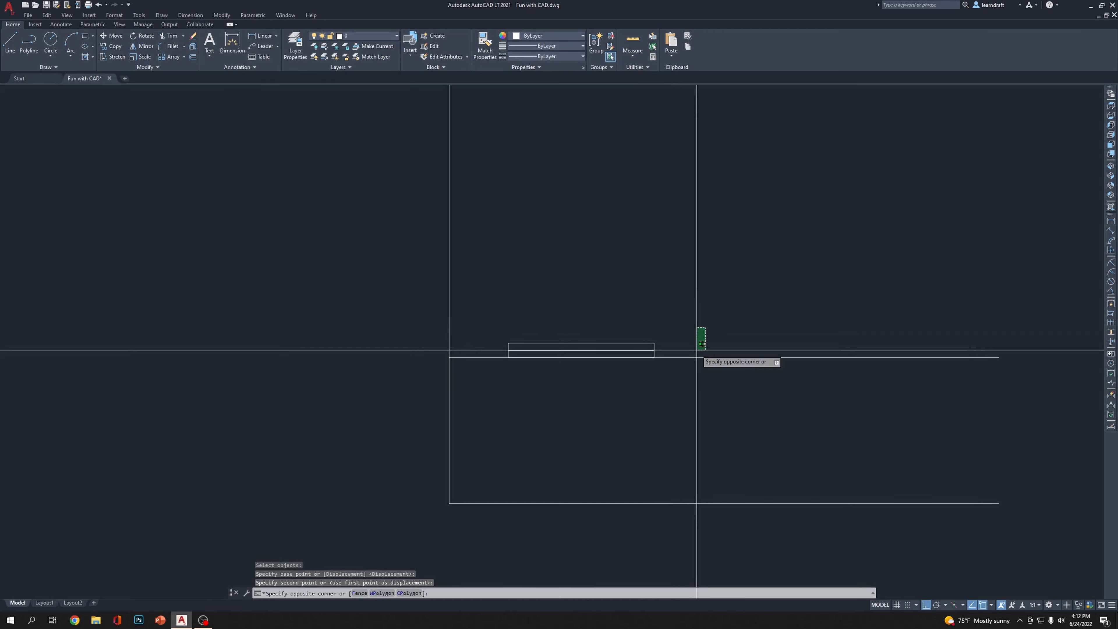
{"action": "left_click", "coordinate": [693, 365]}
{"action": "key", "text": "Delete"}
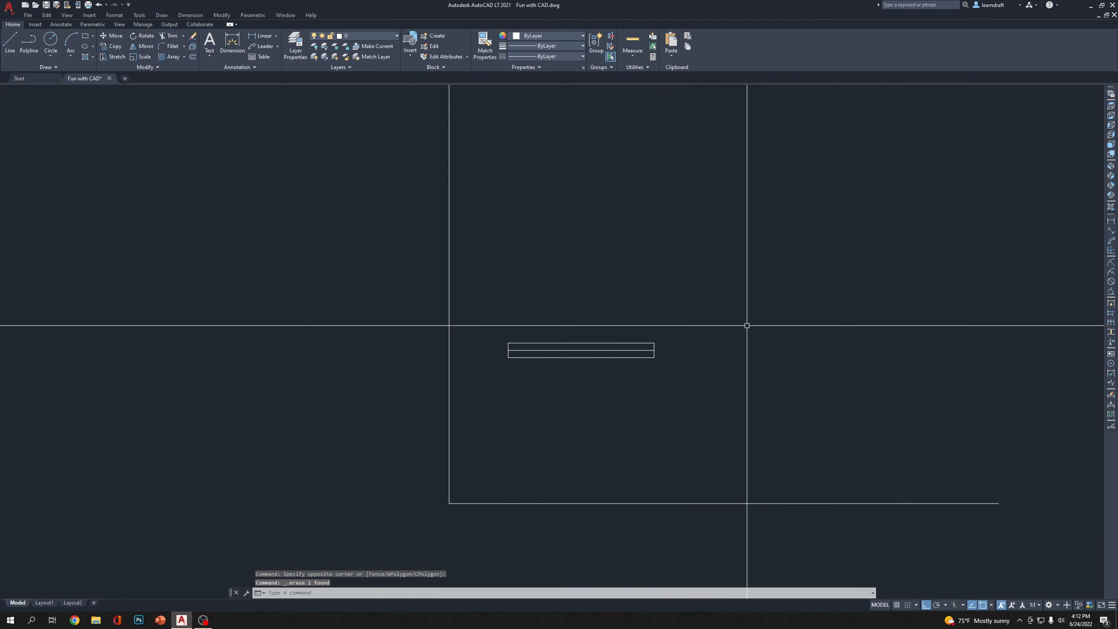
{"action": "scroll", "coordinate": [633, 304], "scroll_direction": "up", "scroll_amount": 2}
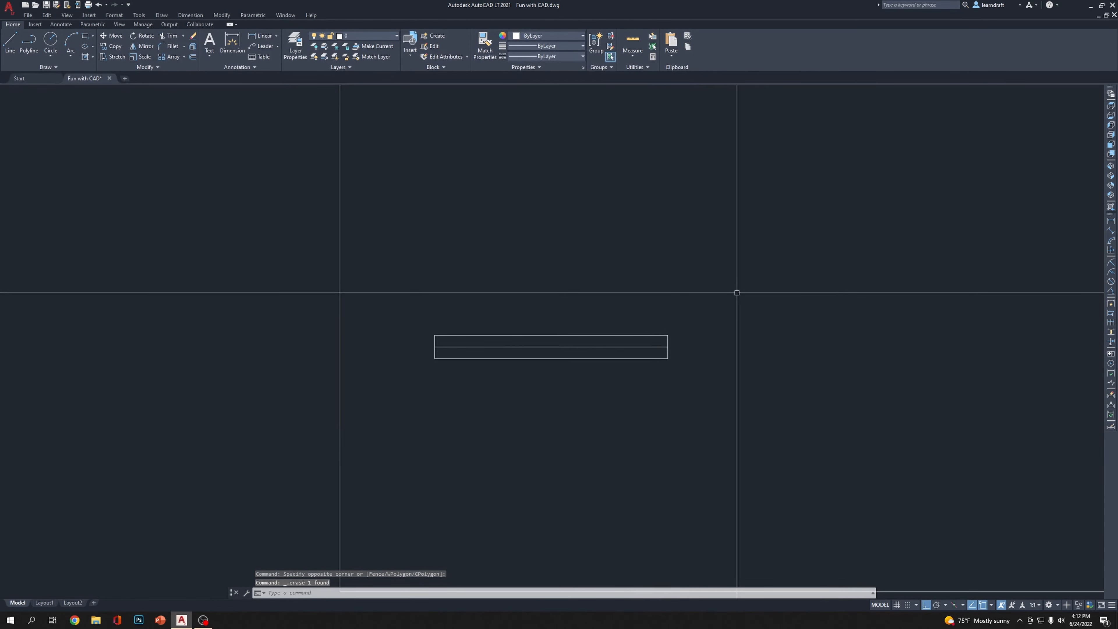
Move the rectangle and its centre line horizontally away from the long vertical line
{"action": "left_click", "coordinate": [736, 279]}
{"action": "left_click", "coordinate": [661, 339]}
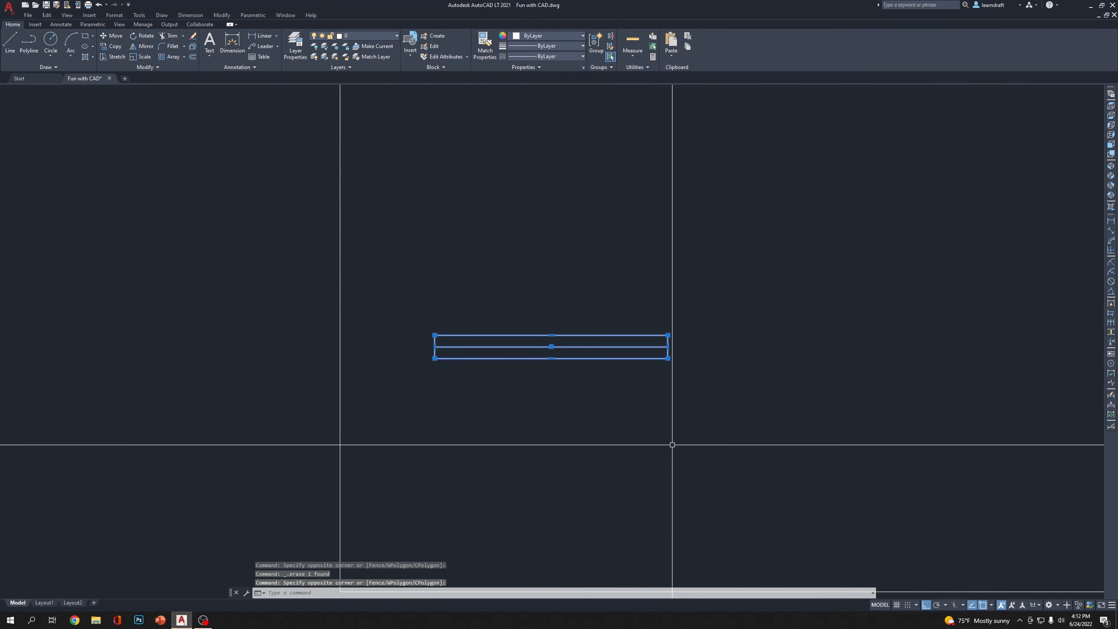
{"action": "type", "text": "m"}
{"action": "key", "text": "space"}
{"action": "left_click", "coordinate": [673, 445]}
{"action": "left_click", "coordinate": [866, 446]}
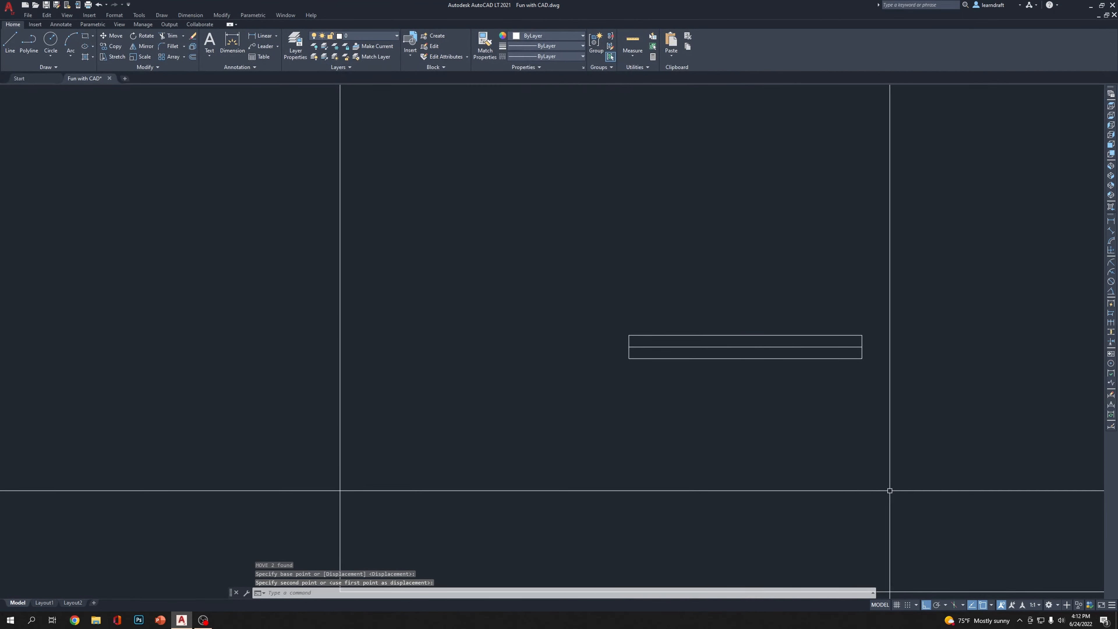
Start another move of the previous selection, abandon it, and undo the rectangle's last horizontal move
{"action": "key", "text": "space"}
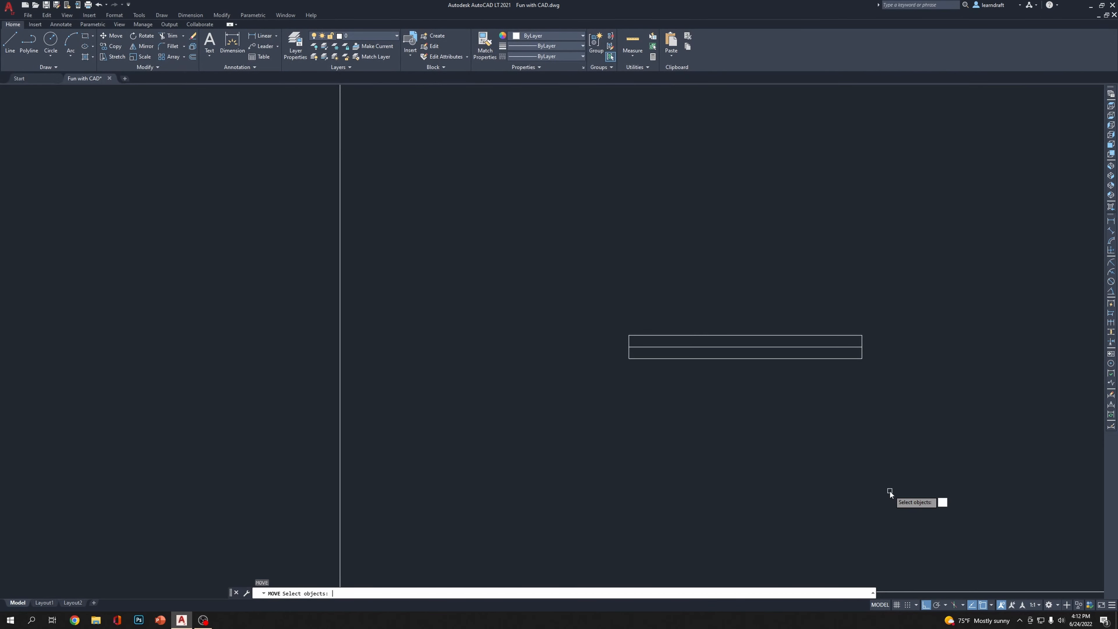
{"action": "key", "text": "Return"}
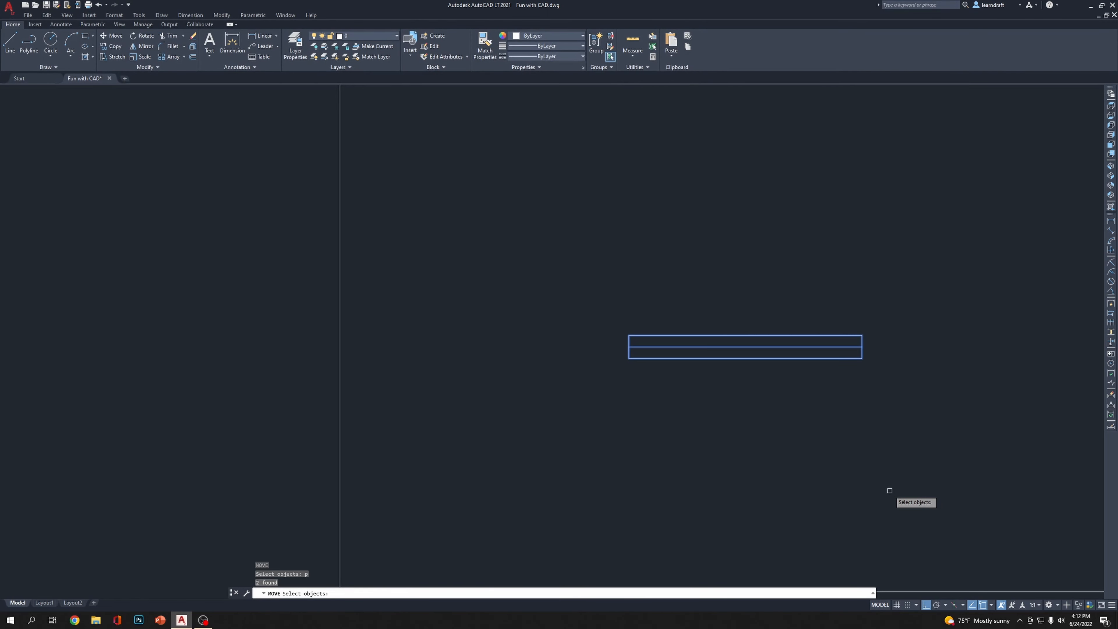
{"action": "key", "text": "Return"}
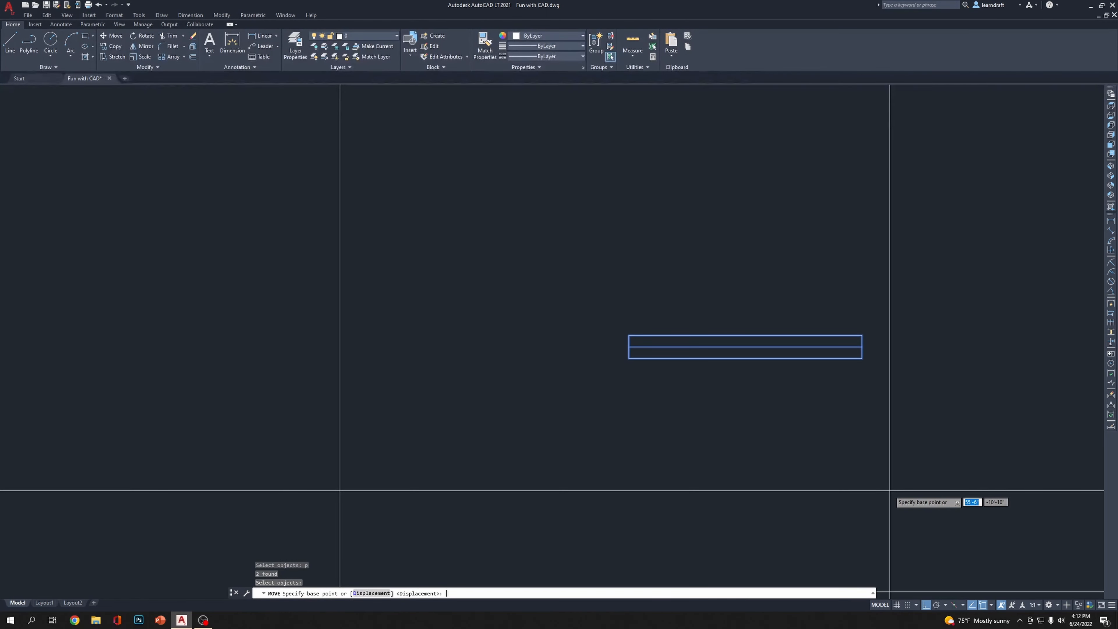
{"action": "left_click", "coordinate": [890, 490]}
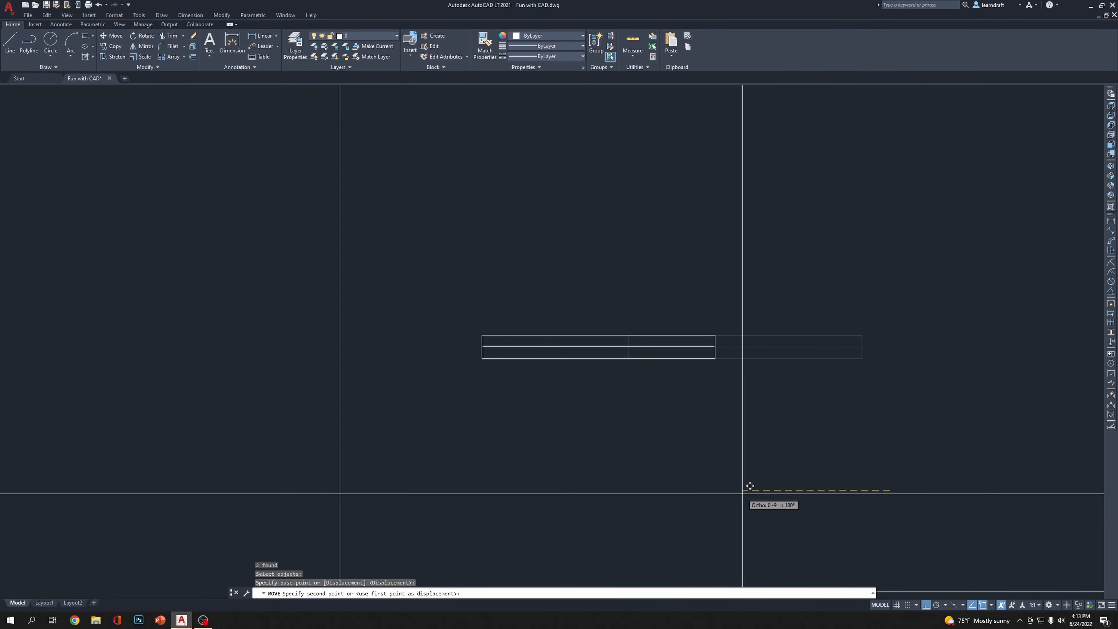
{"action": "key", "text": "Escape"}
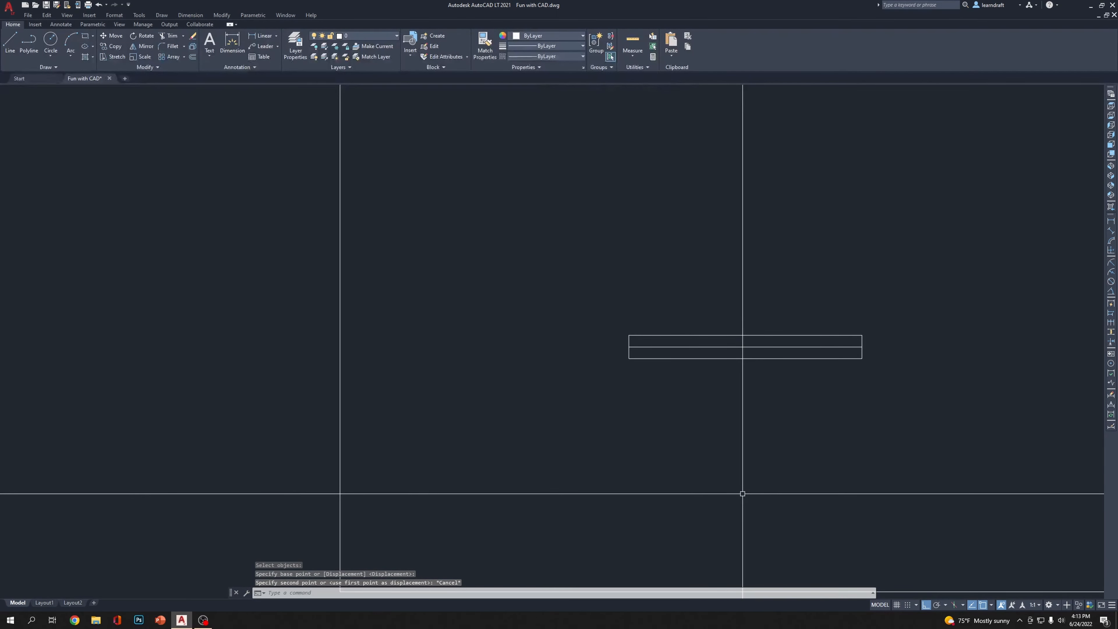
{"action": "key", "text": "ctrl+z"}
{"action": "key", "text": "ctrl+z"}
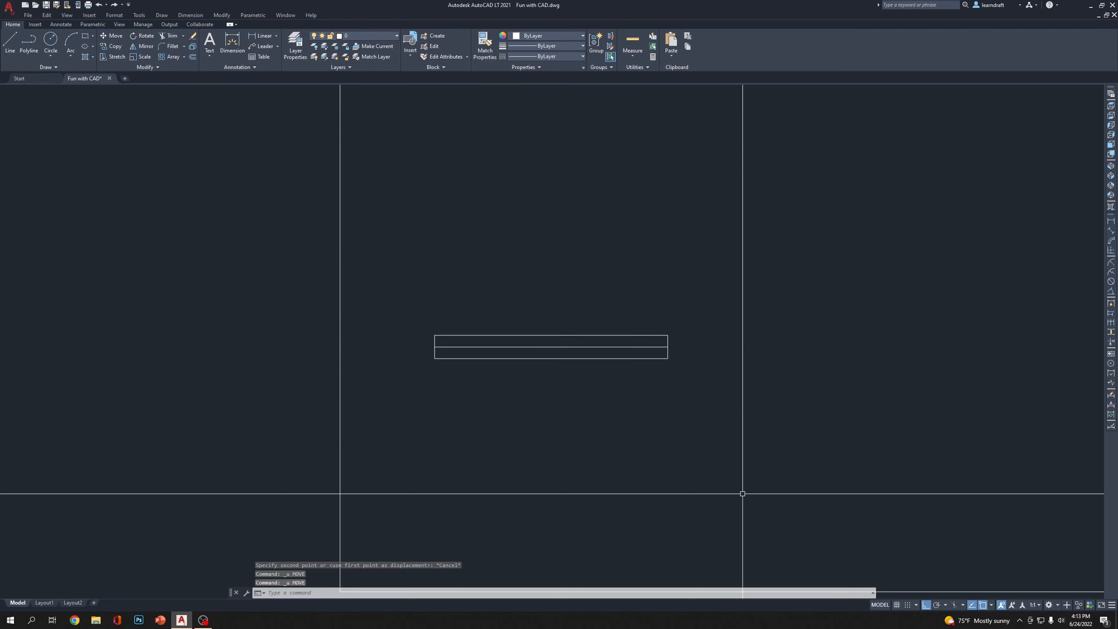
Place a horizontal linear dimension from the rectangle's lower left corner to the foot of the vertical line
{"action": "scroll", "coordinate": [604, 318], "scroll_direction": "down", "scroll_amount": 2}
{"action": "middle_click_drag", "start_coordinate": [648, 418], "coordinate": [674, 394]}
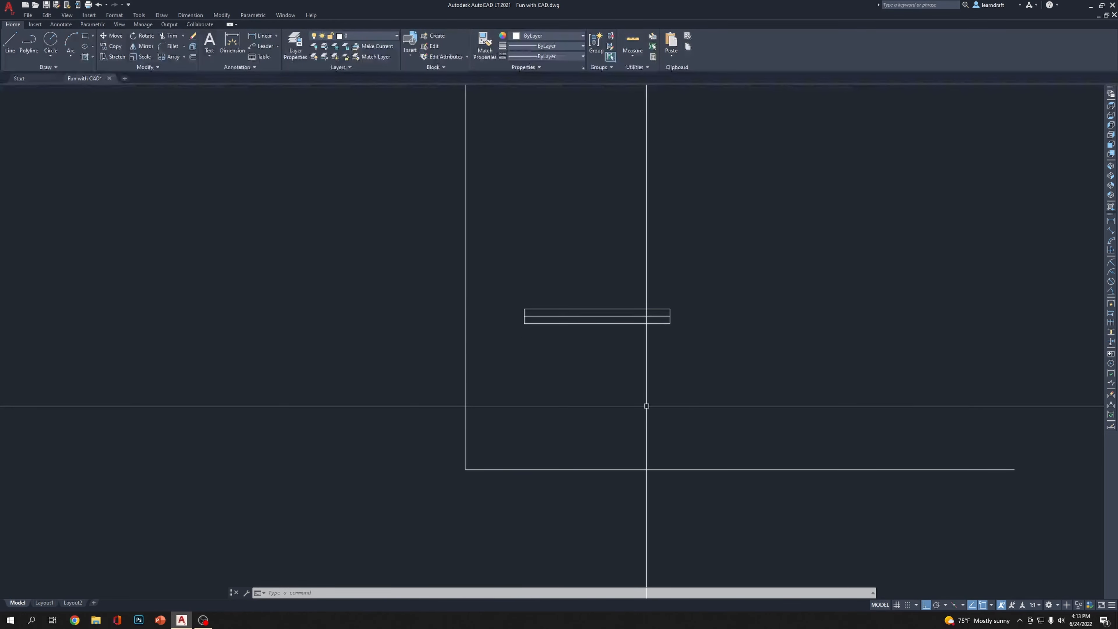
{"action": "key", "text": "Return"}
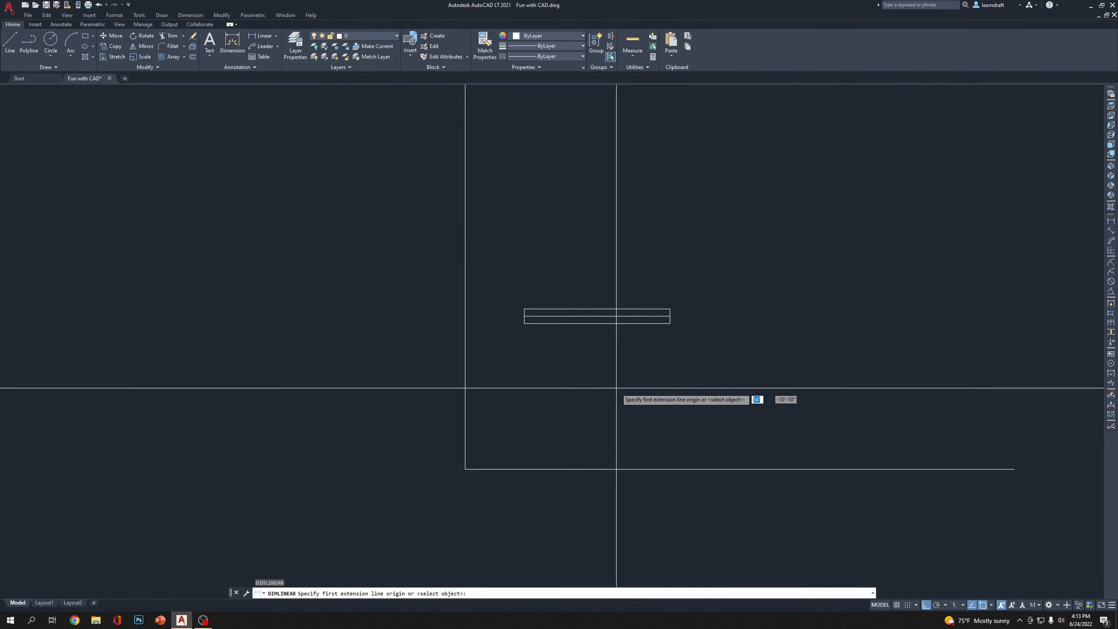
{"action": "left_click", "coordinate": [524, 323]}
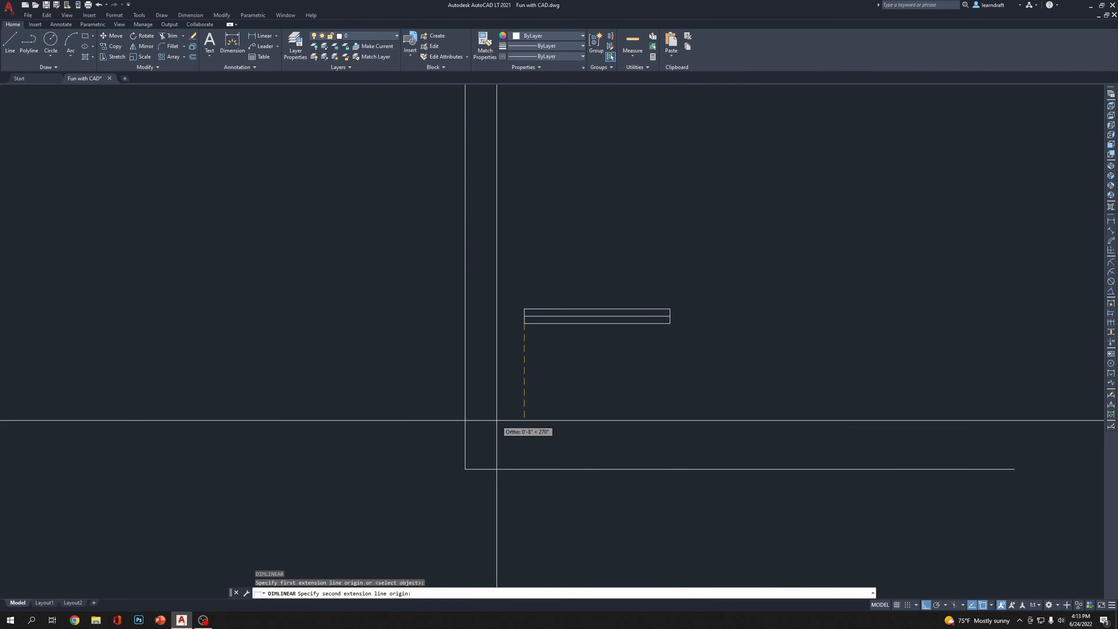
{"action": "left_click", "coordinate": [465, 468]}
{"action": "left_click", "coordinate": [480, 510]}
{"action": "key", "text": "Escape"}
Move the rectangle and its centre line 6.1" horizontally toward the vertical line
{"action": "left_click", "coordinate": [724, 260]}
{"action": "left_click", "coordinate": [664, 336]}
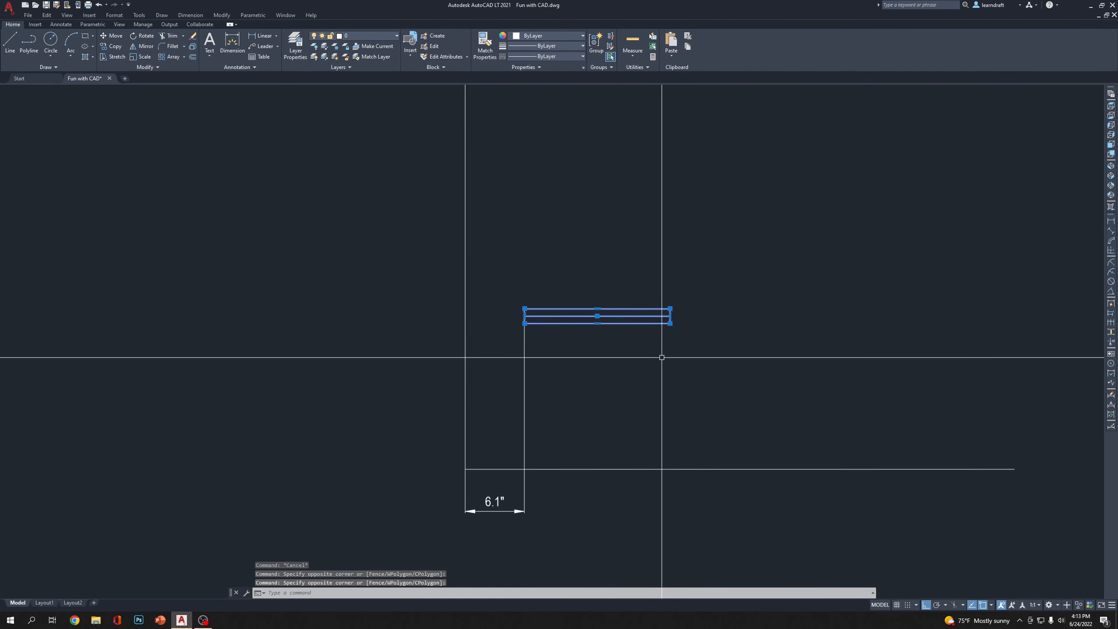
{"action": "key", "text": "Return"}
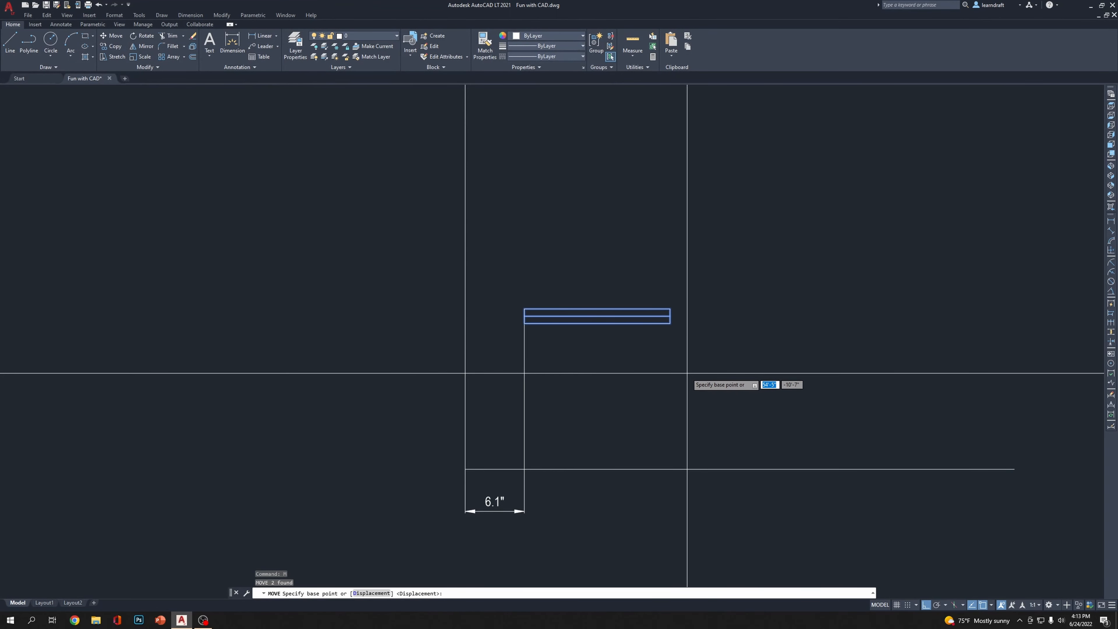
{"action": "left_click", "coordinate": [787, 388]}
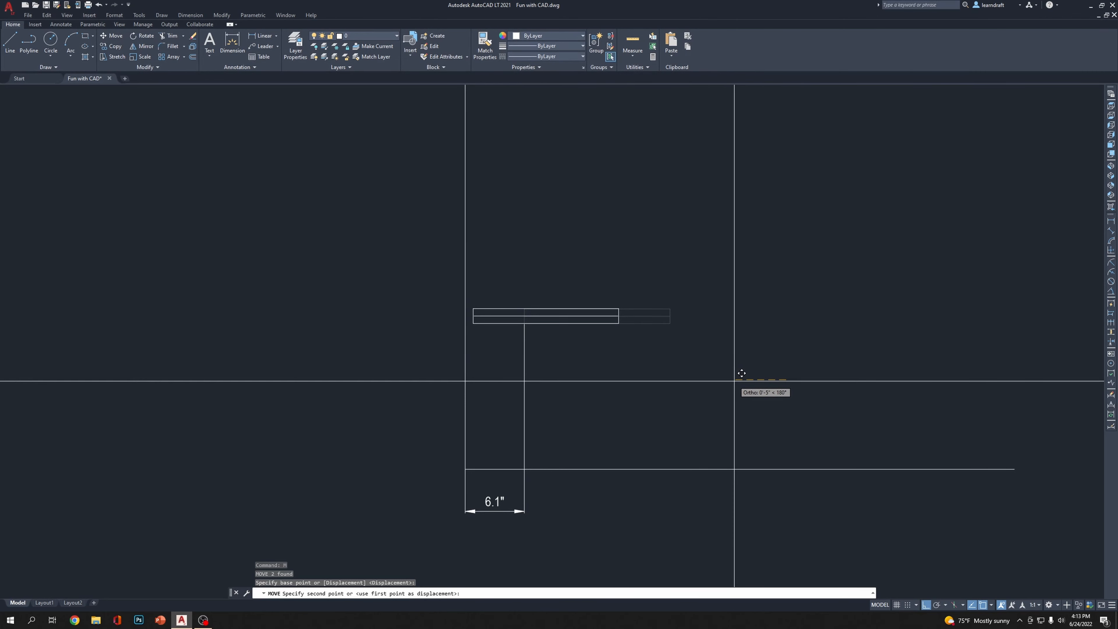
{"action": "key", "text": "Return"}
{"action": "scroll", "coordinate": [499, 302], "scroll_direction": "up", "scroll_amount": 6}
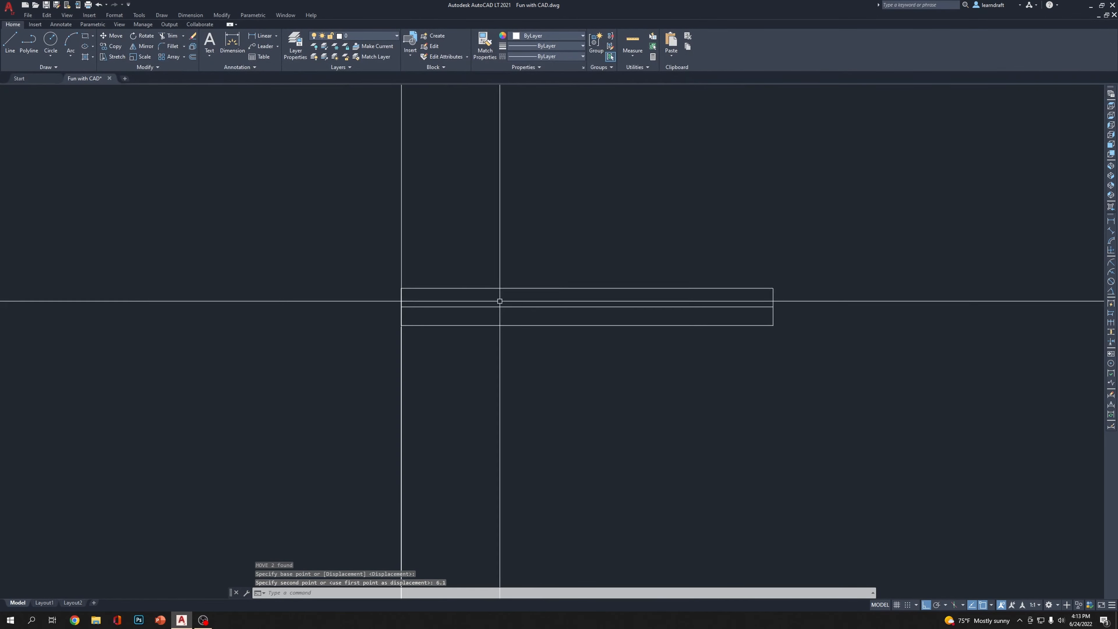
Move the rectangle and its centre line so the rectangle's lower left corner snaps to the foot of the vertical line
{"action": "scroll", "coordinate": [287, 282], "scroll_direction": "down", "scroll_amount": 4}
{"action": "left_click", "coordinate": [907, 239]}
{"action": "left_click", "coordinate": [630, 402]}
{"action": "middle_click_drag", "start_coordinate": [629, 402], "coordinate": [632, 372]}
{"action": "type", "text": "M"}
{"action": "key", "text": "Return"}
{"action": "scroll", "coordinate": [294, 335], "scroll_direction": "up", "scroll_amount": 8}
{"action": "left_click", "coordinate": [255, 266]}
{"action": "scroll", "coordinate": [505, 431], "scroll_direction": "down", "scroll_amount": 7}
{"action": "scroll", "coordinate": [501, 454], "scroll_direction": "up", "scroll_amount": 2}
{"action": "scroll", "coordinate": [501, 459], "scroll_direction": "up", "scroll_amount": 1}
{"action": "scroll", "coordinate": [495, 307], "scroll_direction": "up", "scroll_amount": 3}
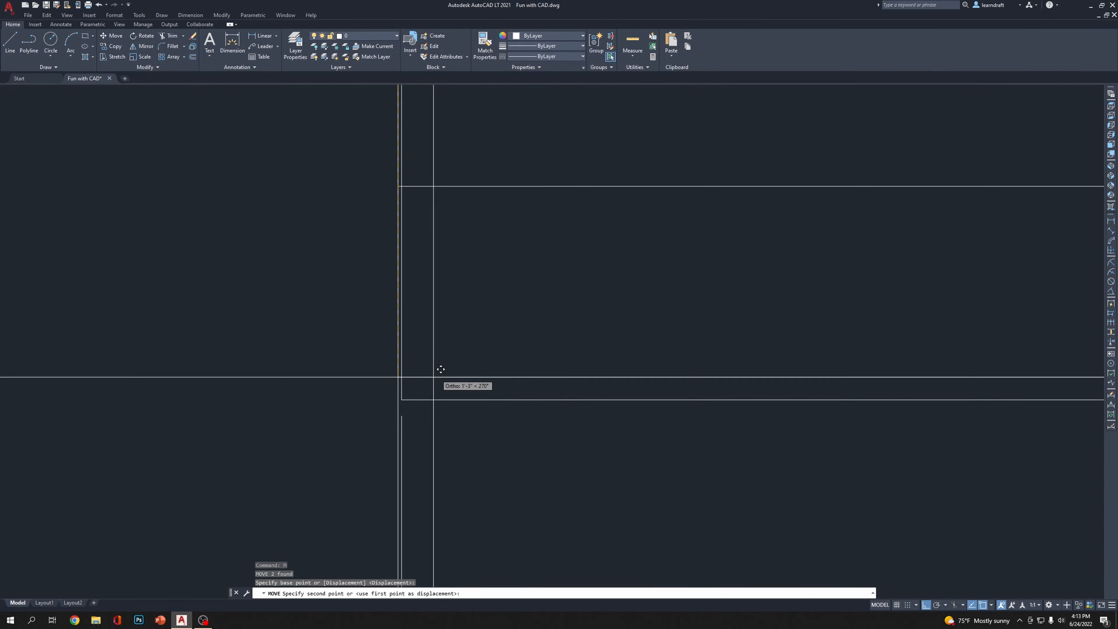
{"action": "left_click", "coordinate": [401, 400]}
Delete the linear dimension and the horizontal line at the foot of the vertical line
{"action": "scroll", "coordinate": [448, 282], "scroll_direction": "down", "scroll_amount": 4}
{"action": "left_click", "coordinate": [578, 383]}
{"action": "left_click", "coordinate": [387, 499]}
{"action": "scroll", "coordinate": [492, 402], "scroll_direction": "down", "scroll_amount": 3}
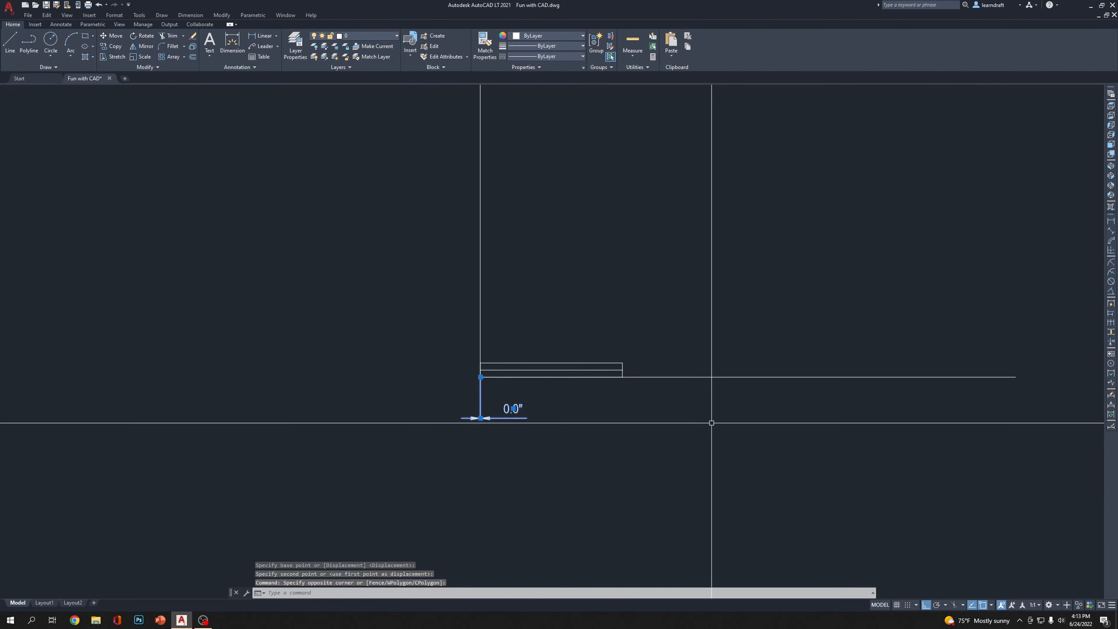
{"action": "middle_click_drag", "start_coordinate": [711, 424], "coordinate": [696, 432]}
{"action": "key", "text": "Delete"}
{"action": "left_click", "coordinate": [744, 358]}
{"action": "left_click", "coordinate": [719, 464]}
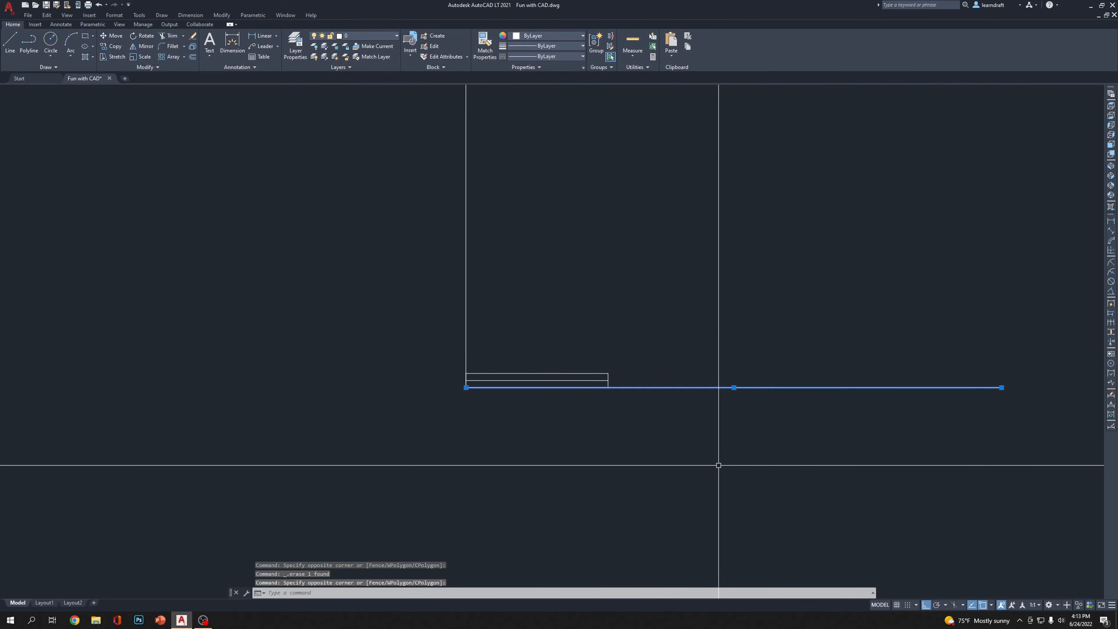
{"action": "key", "text": "Delete"}
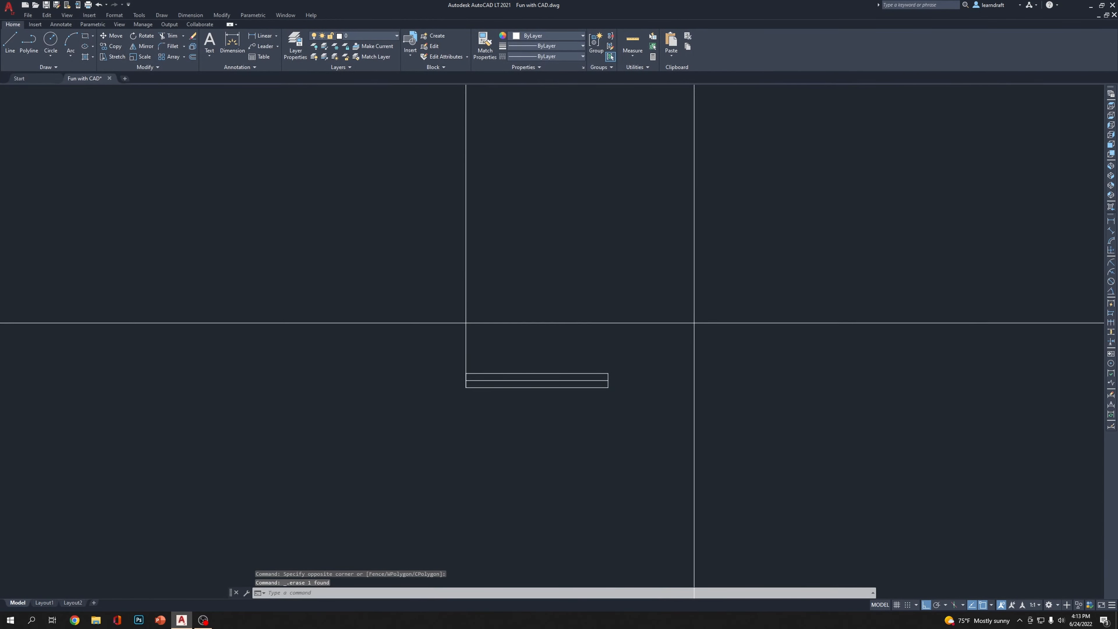
Move the rectangle and its centre line straight up 15"
{"action": "left_click", "coordinate": [693, 319]}
{"action": "left_click", "coordinate": [564, 444]}
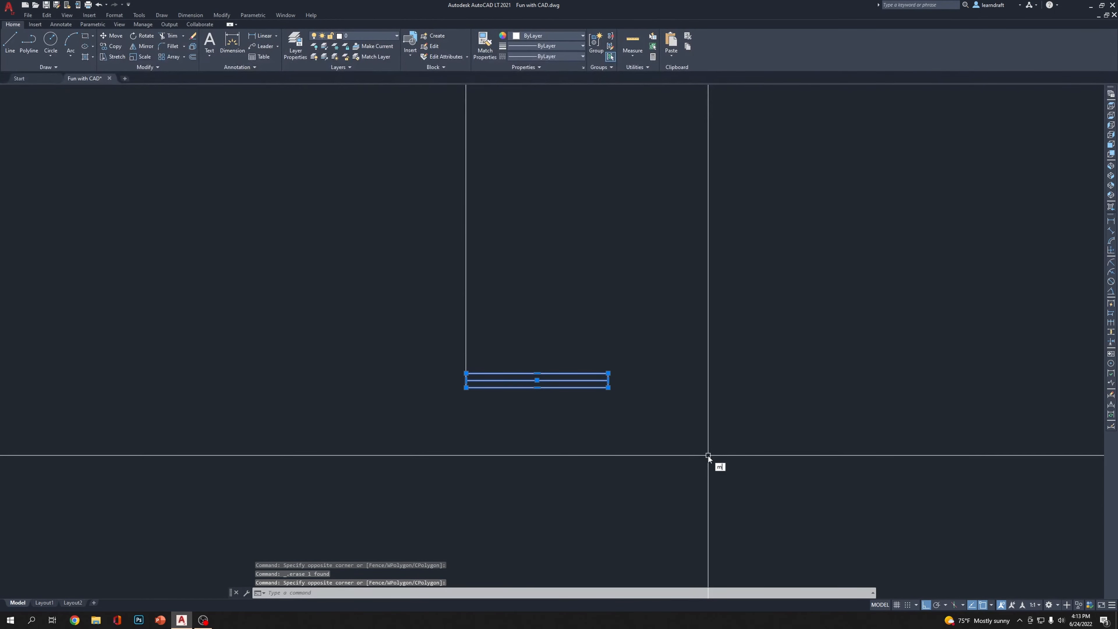
{"action": "key", "text": "Return"}
{"action": "left_click", "coordinate": [706, 496]}
{"action": "type", "text": "15"}
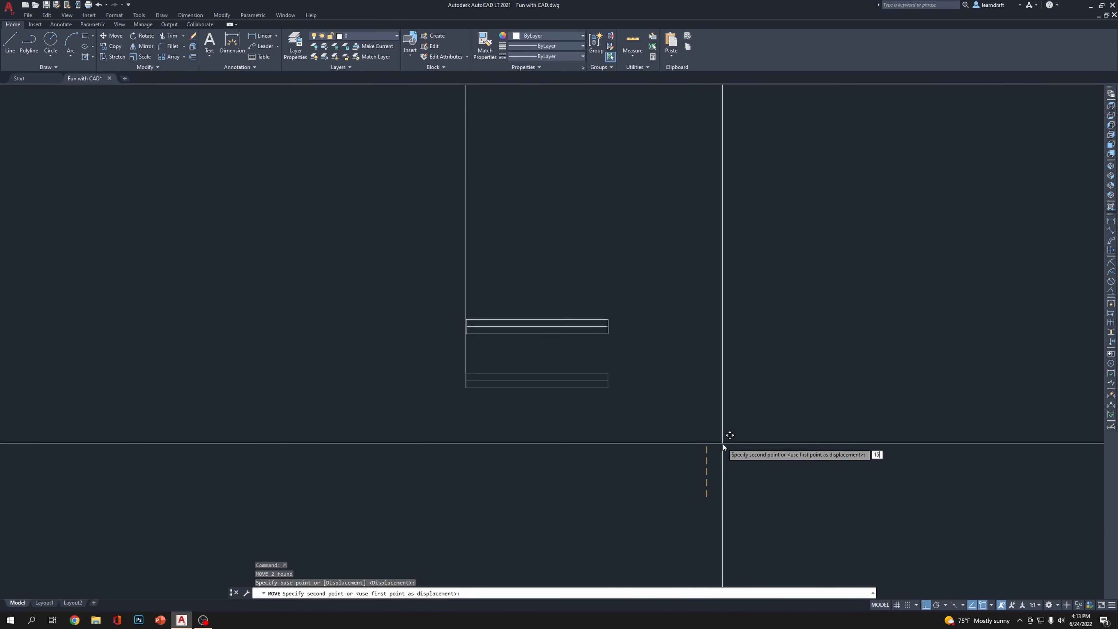
{"action": "key", "text": "Return"}
{"action": "middle_click_drag", "start_coordinate": [551, 324], "coordinate": [564, 396]}
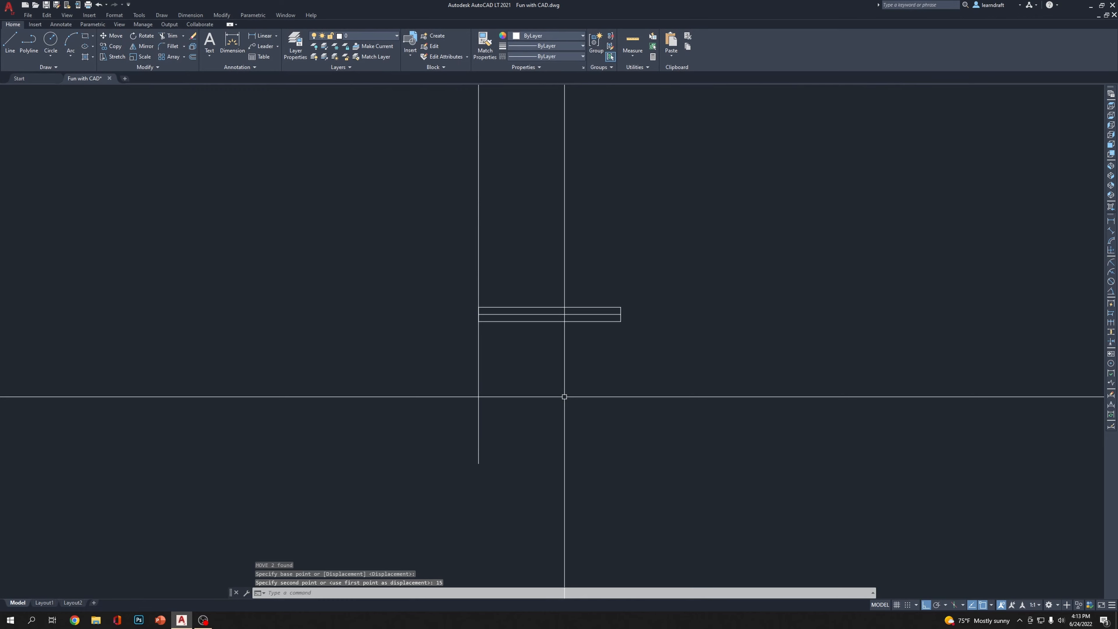
Move the rectangle and its centre line 3" to the right, away from the vertical line
{"action": "scroll", "coordinate": [552, 366], "scroll_direction": "down", "scroll_amount": 4}
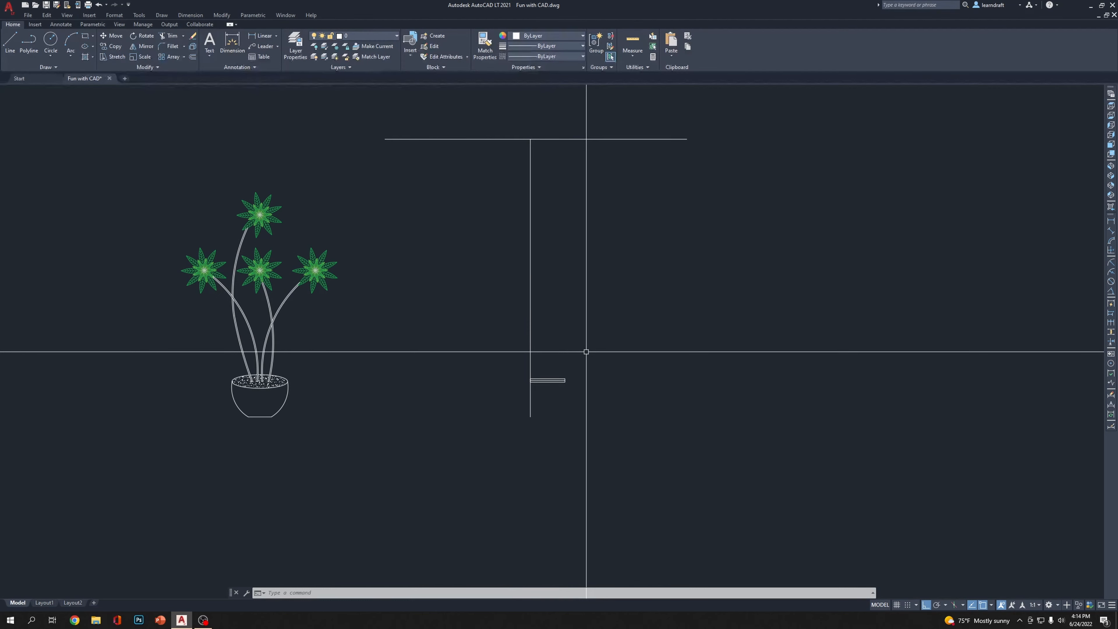
{"action": "scroll", "coordinate": [585, 351], "scroll_direction": "up", "scroll_amount": 3}
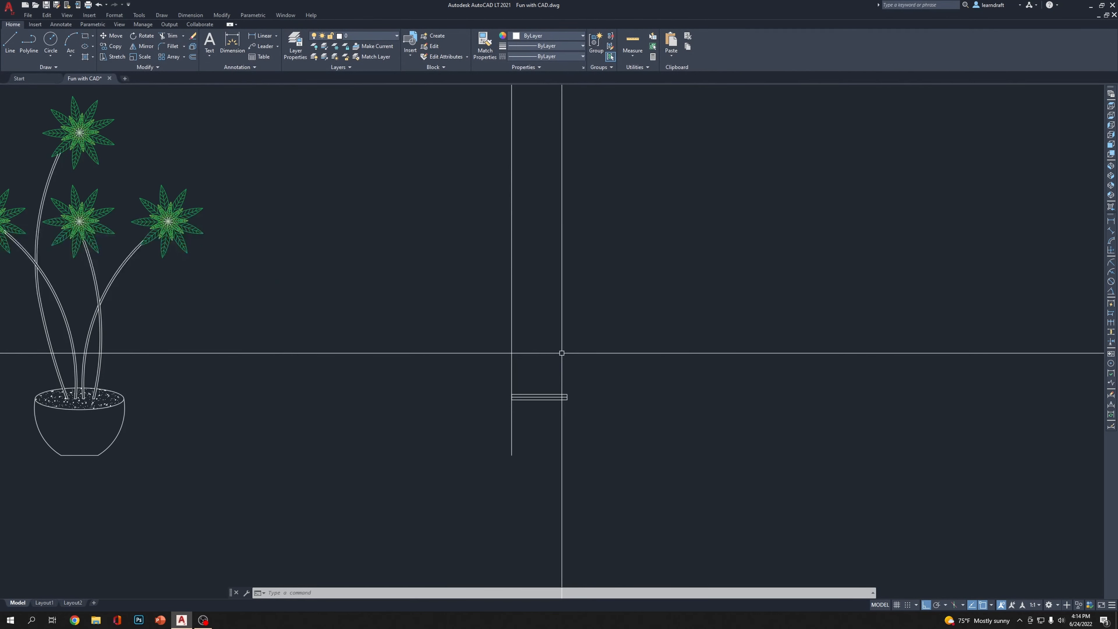
{"action": "left_click", "coordinate": [564, 388]}
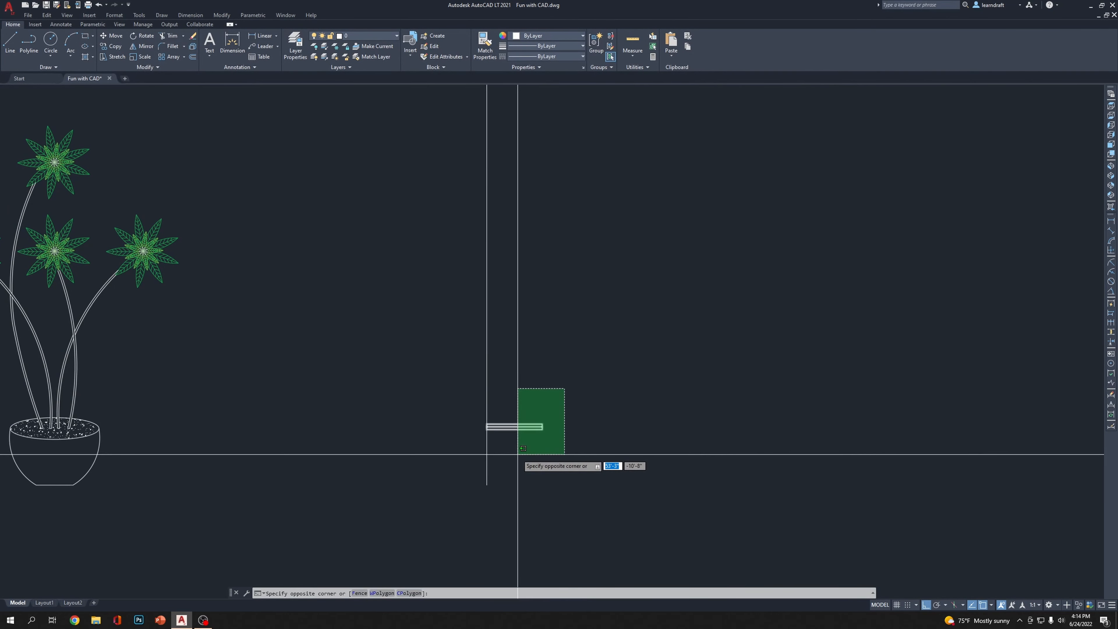
{"action": "left_click", "coordinate": [519, 457]}
{"action": "type", "text": "m"}
{"action": "key", "text": "Return"}
{"action": "left_click", "coordinate": [551, 483]}
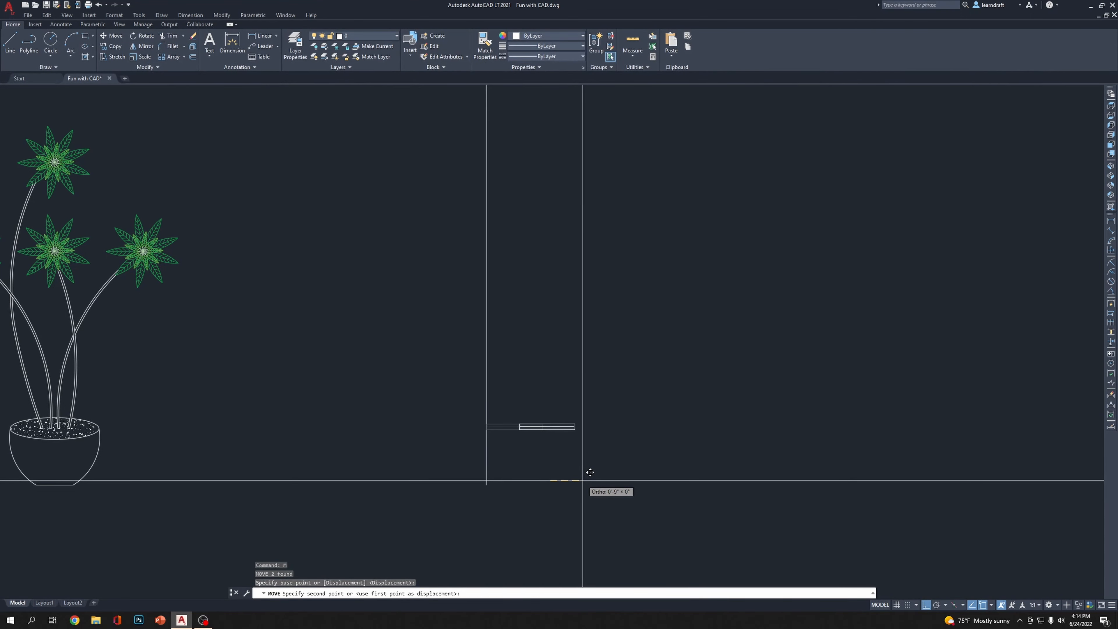
{"action": "type", "text": "3"}
{"action": "key", "text": "Return"}
{"action": "scroll", "coordinate": [516, 463], "scroll_direction": "up", "scroll_amount": 4}
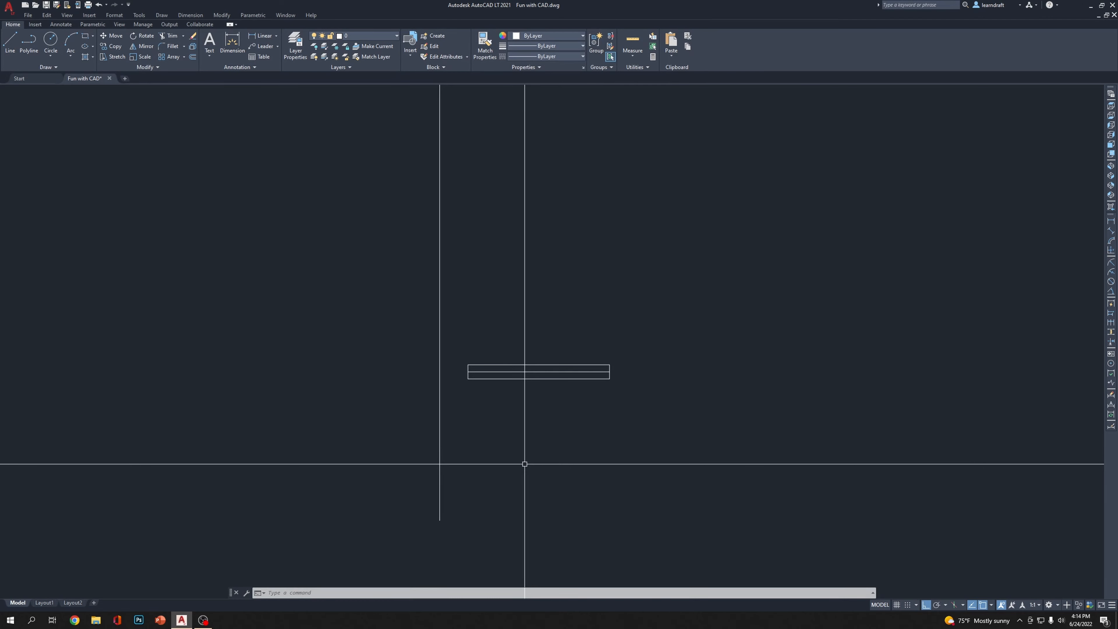
Offset the long vertical line 1.5" to both sides and delete the original line between the copies
{"action": "type", "text": "o"}
{"action": "key", "text": "Return"}
{"action": "type", "text": "1."}
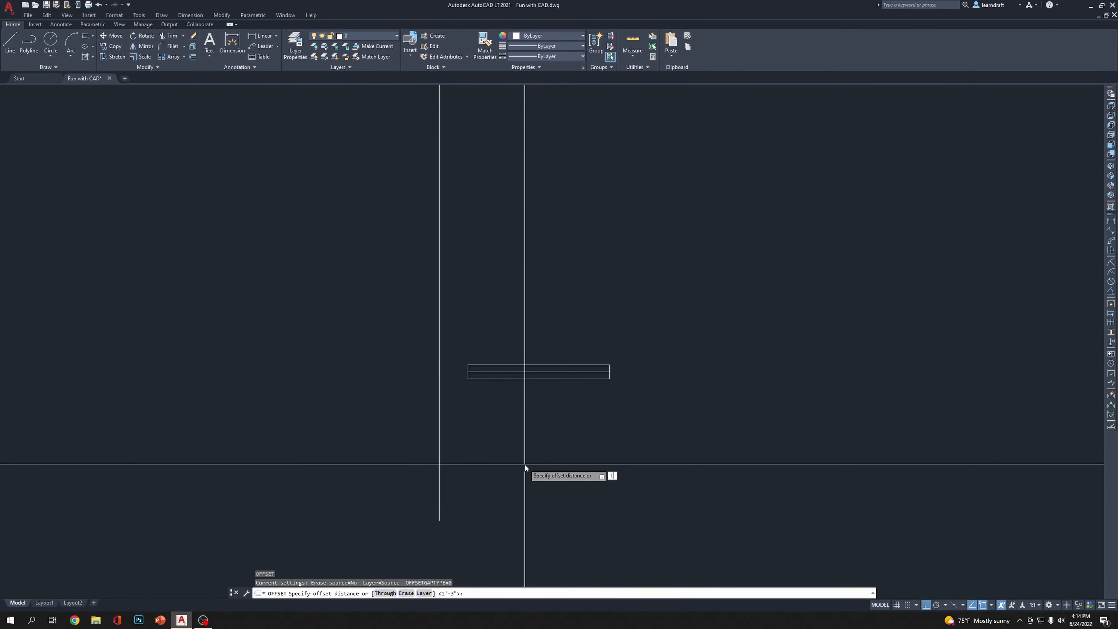
{"action": "type", "text": "5"}
{"action": "key", "text": "Return"}
{"action": "left_click", "coordinate": [440, 391]}
{"action": "left_click", "coordinate": [569, 397]}
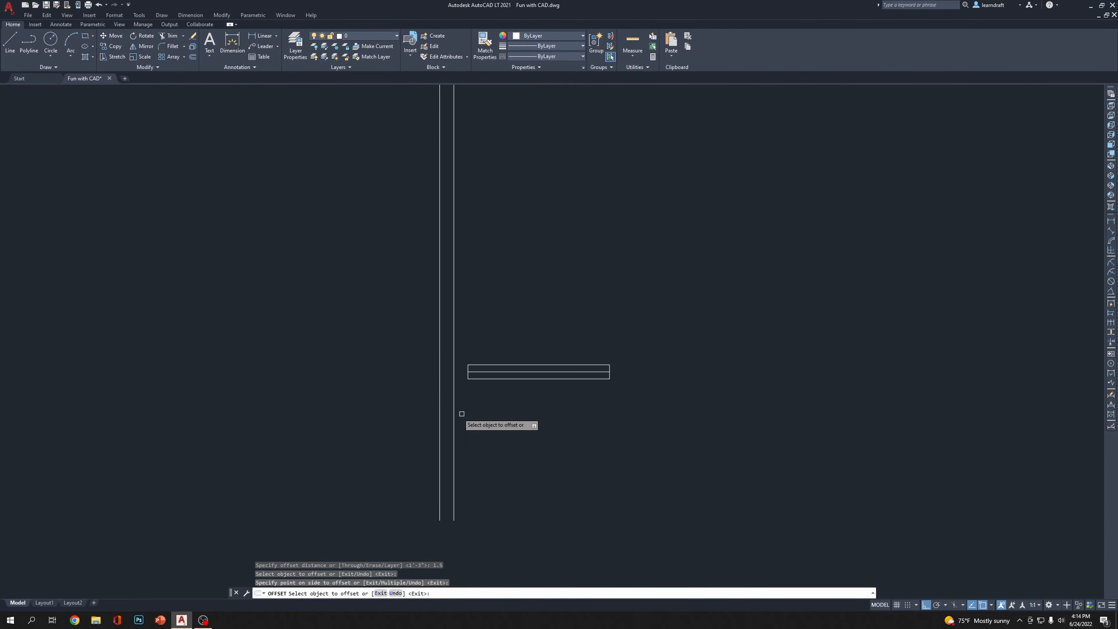
{"action": "left_click", "coordinate": [439, 389]}
{"action": "left_click", "coordinate": [433, 389]}
{"action": "key", "text": "Escape"}
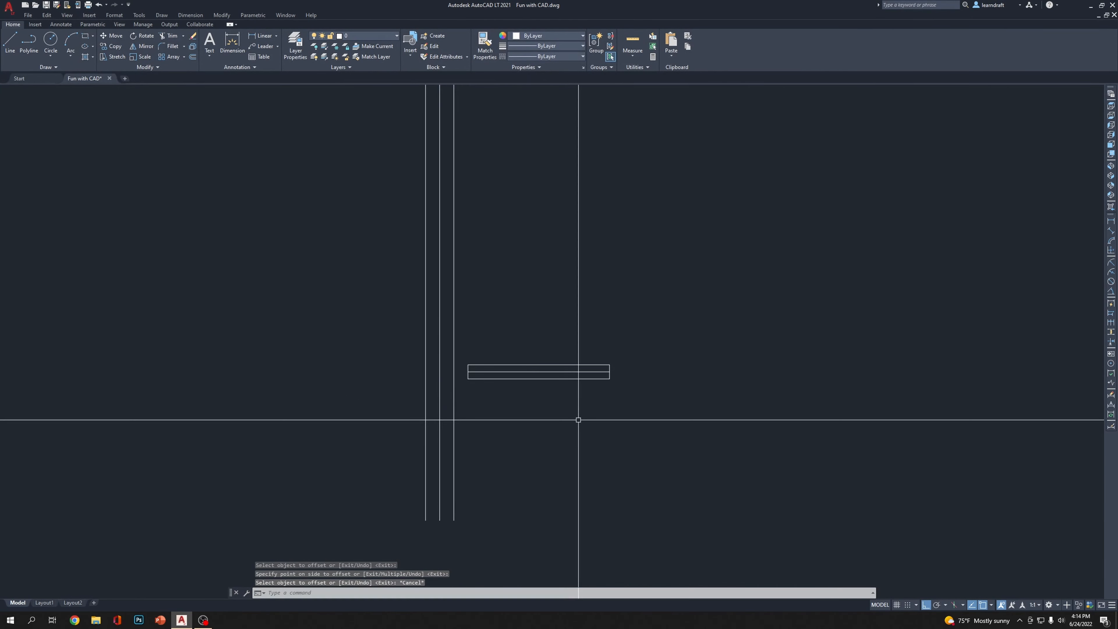
{"action": "left_click", "coordinate": [440, 362]}
{"action": "key", "text": "Delete"}
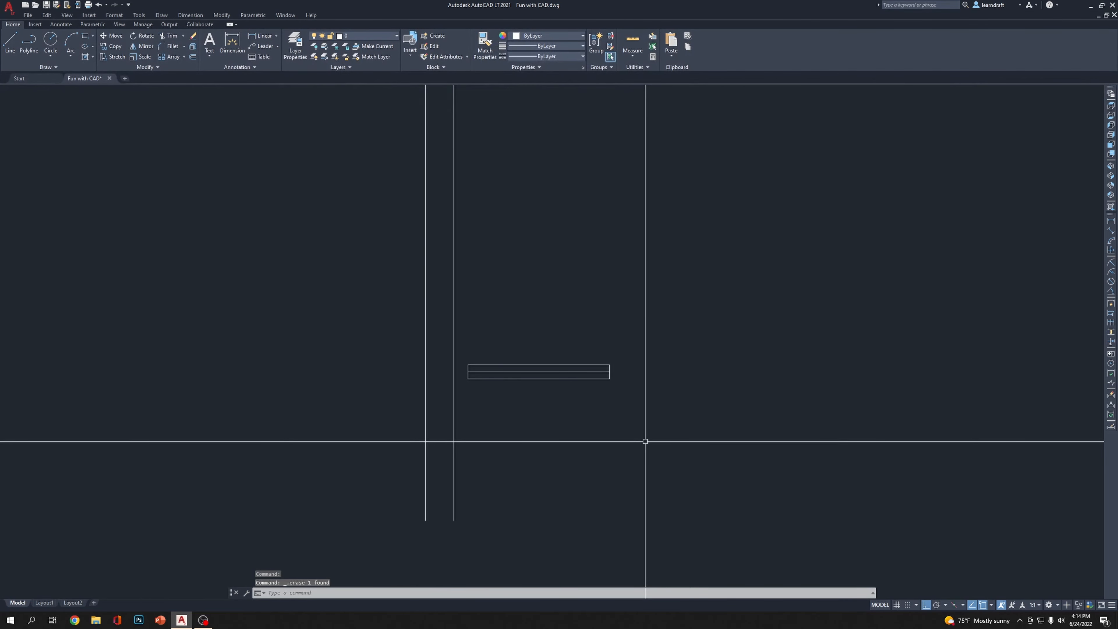
Draw a horizontal line joining the lower ends of the two vertical lines to close the post's base
{"action": "scroll", "coordinate": [427, 524], "scroll_direction": "up", "scroll_amount": 4}
{"action": "type", "text": "l"}
{"action": "key", "text": "Return"}
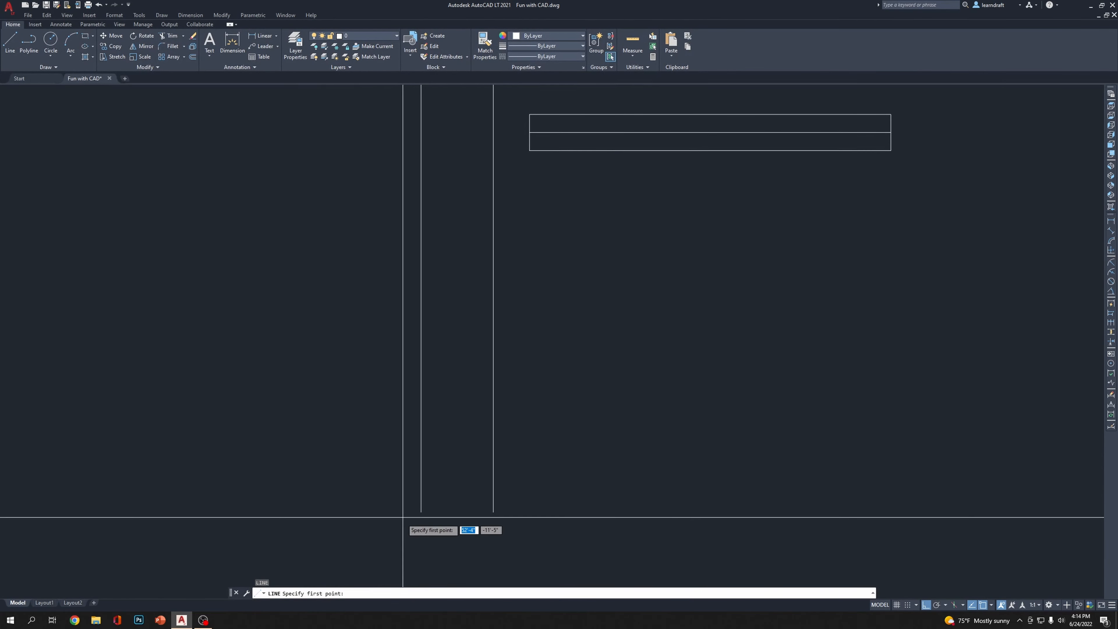
{"action": "left_click", "coordinate": [421, 512]}
{"action": "left_click", "coordinate": [499, 512]}
{"action": "key", "text": "Return"}
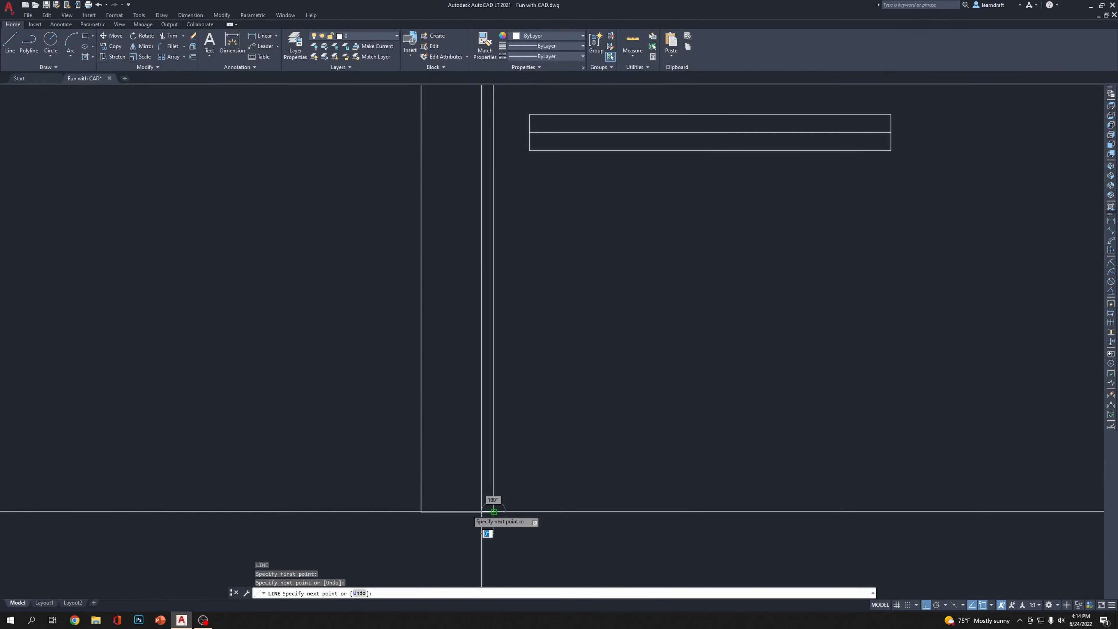
{"action": "scroll", "coordinate": [440, 375], "scroll_direction": "down", "scroll_amount": 8}
{"action": "scroll", "coordinate": [488, 304], "scroll_direction": "down", "scroll_amount": 3}
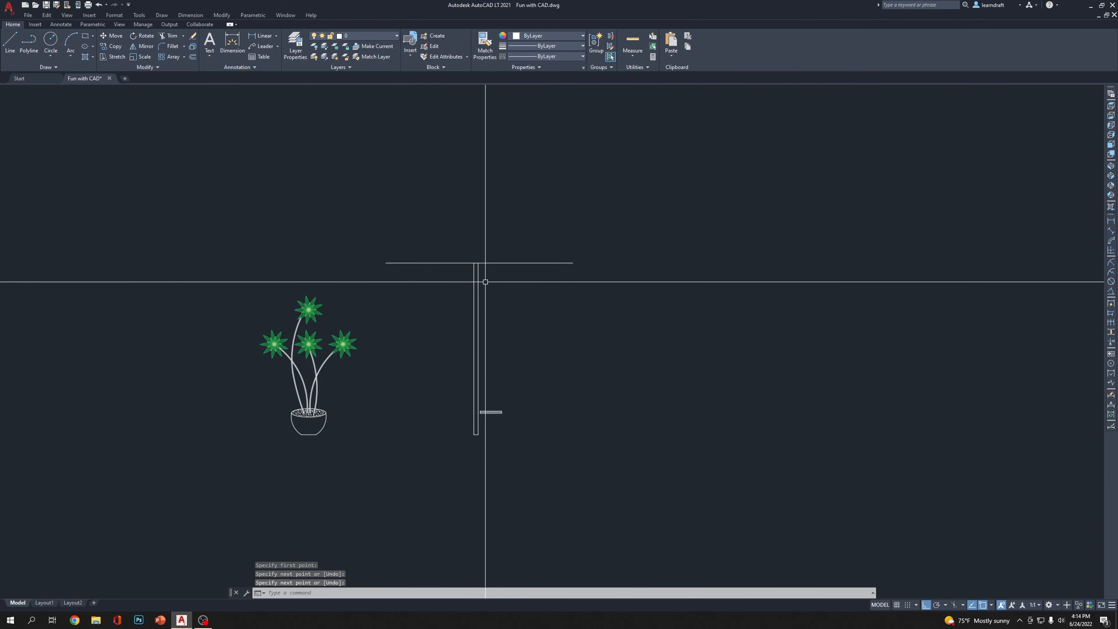
{"action": "scroll", "coordinate": [491, 301], "scroll_direction": "up", "scroll_amount": 2}
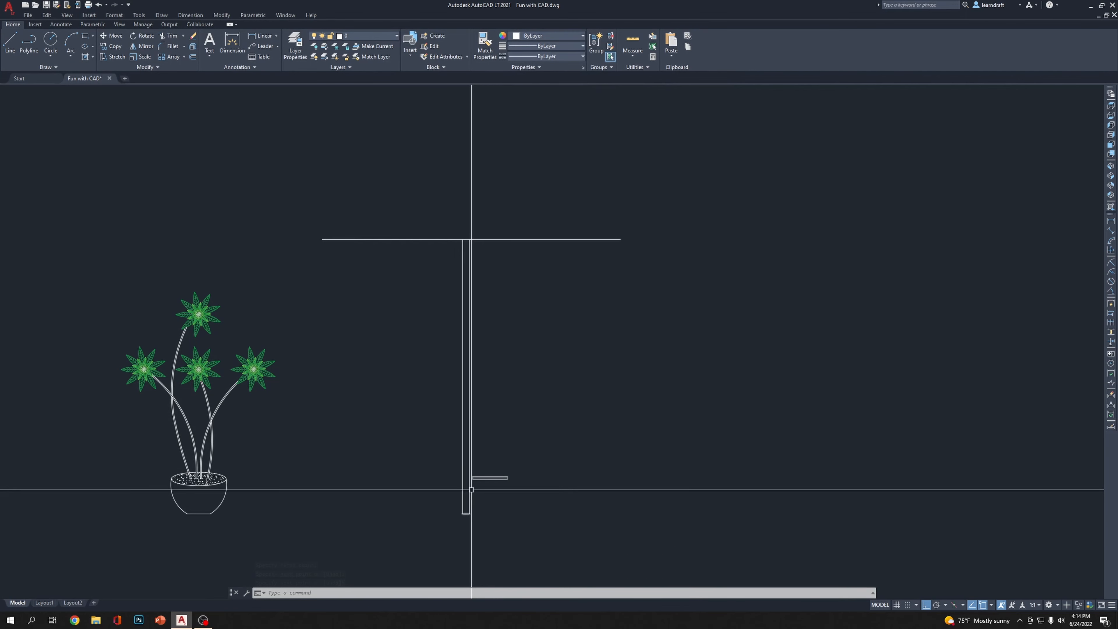
Try to move the rectangle and its centre line 3" to the right, and undo that move
{"action": "scroll", "coordinate": [520, 417], "scroll_direction": "up", "scroll_amount": 5}
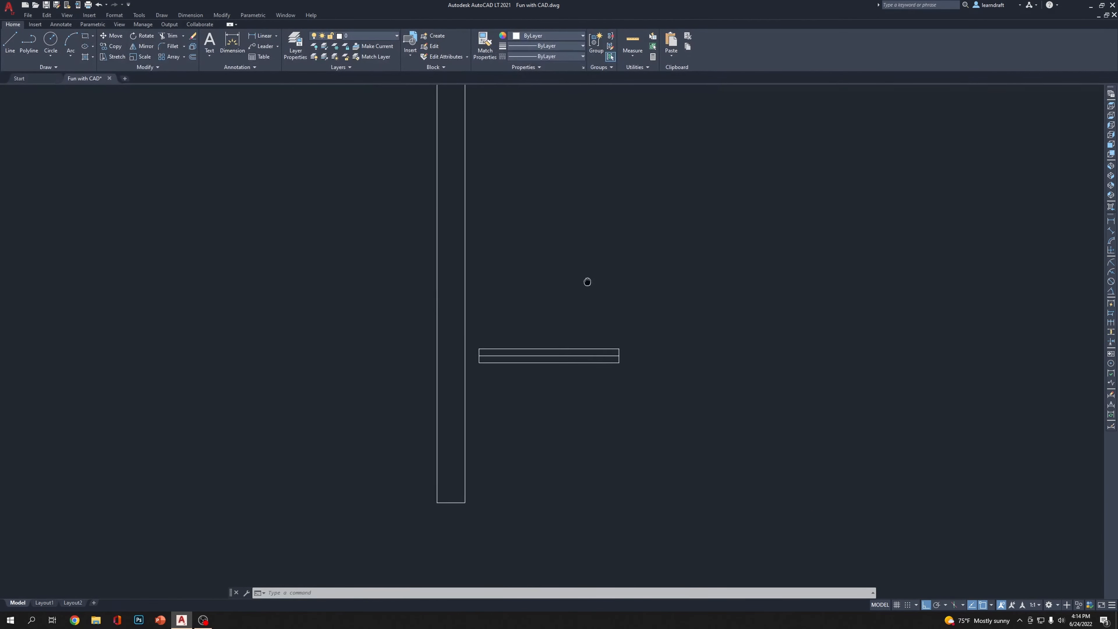
{"action": "left_click", "coordinate": [699, 302]}
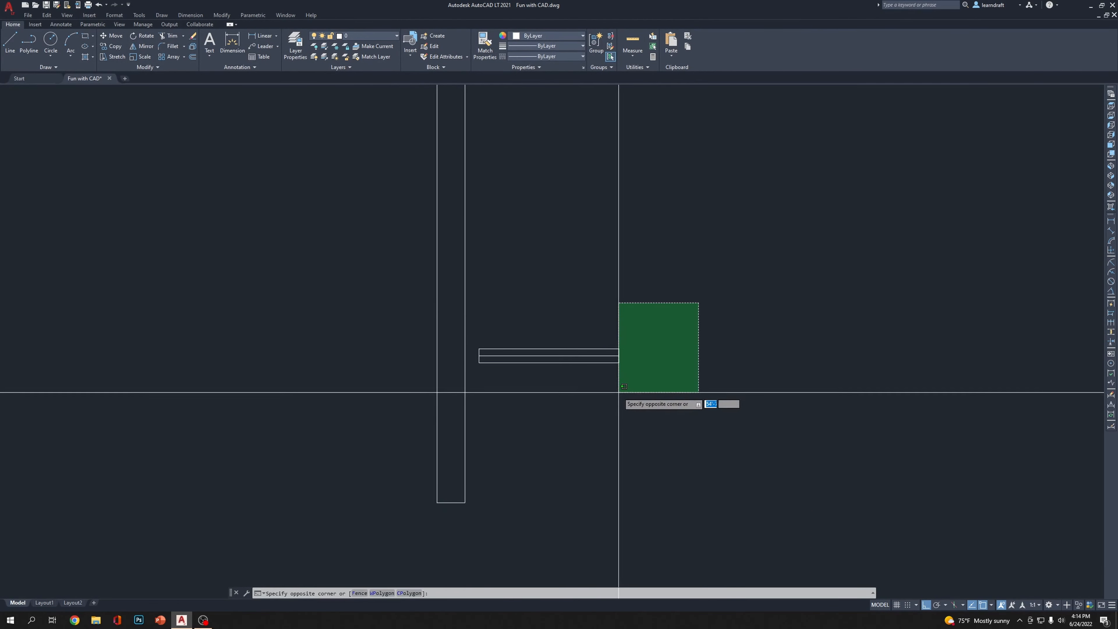
{"action": "left_click", "coordinate": [617, 397]}
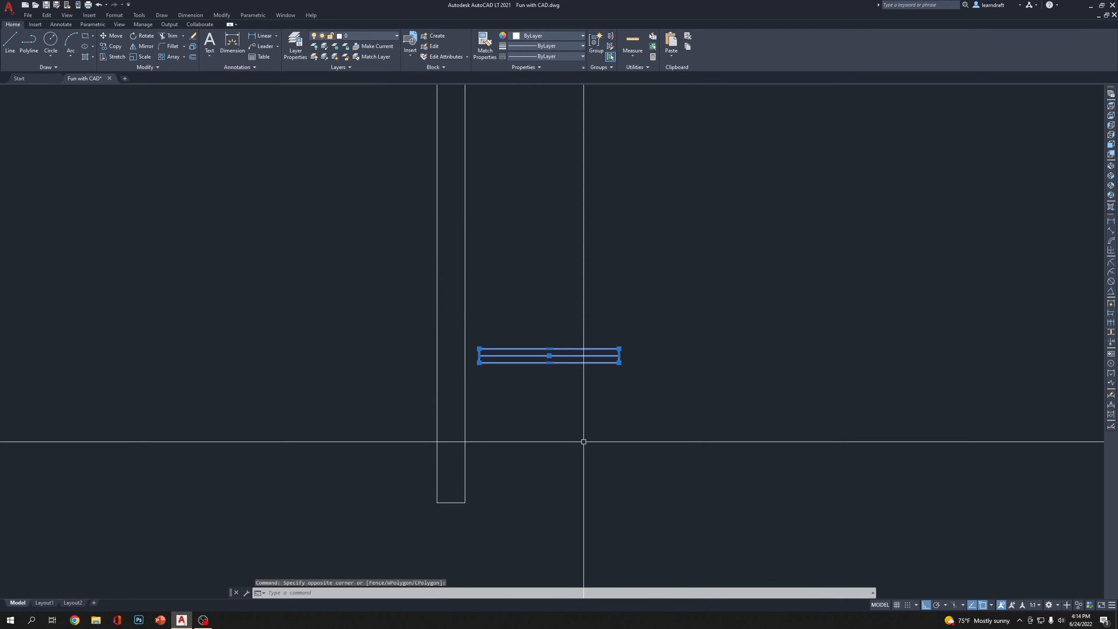
{"action": "type", "text": "m"}
{"action": "key", "text": "Return"}
{"action": "left_click", "coordinate": [564, 431]}
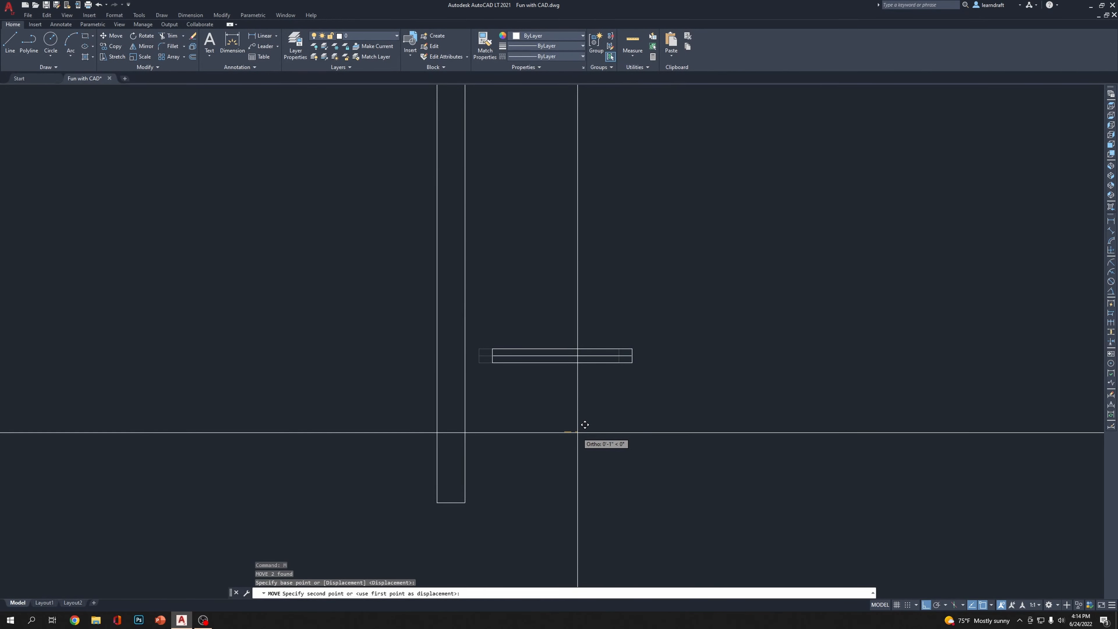
{"action": "key", "text": "Return"}
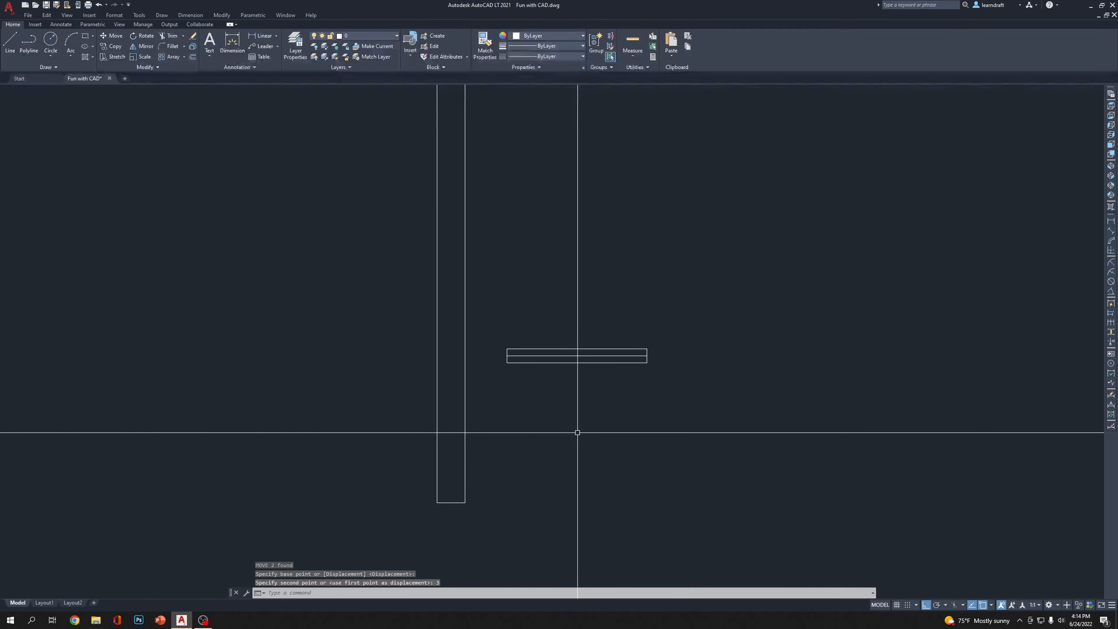
{"action": "key", "text": "ctrl+z"}
Move the rectangle and its centre line 1.5" to the right, away from the post
{"action": "left_click", "coordinate": [702, 306]}
{"action": "left_click", "coordinate": [575, 424]}
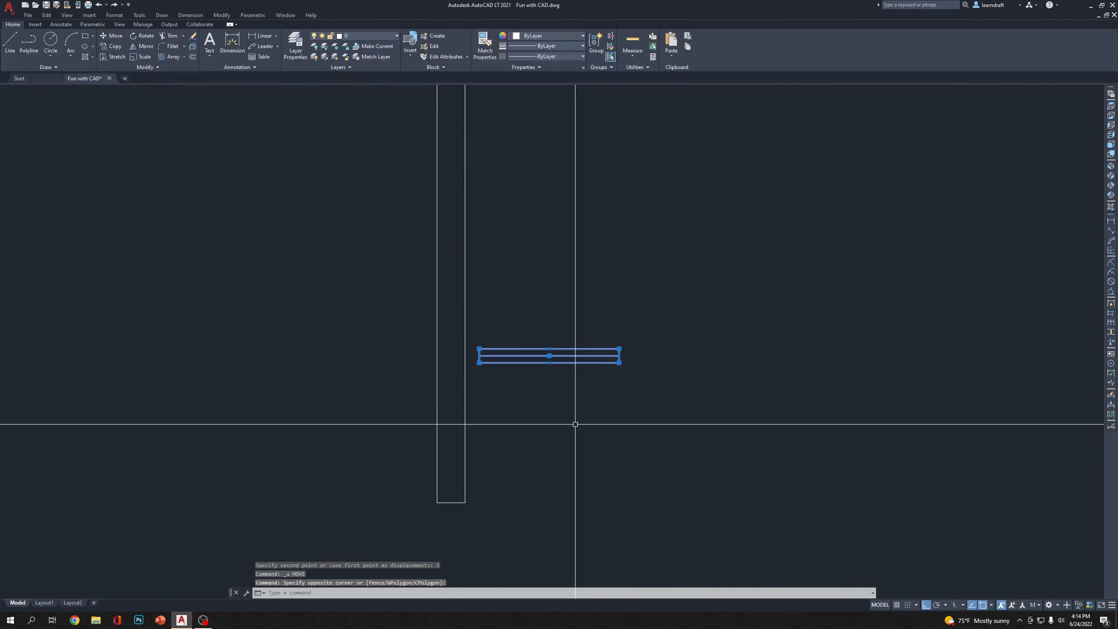
{"action": "type", "text": "m"}
{"action": "key", "text": "Return"}
{"action": "left_click", "coordinate": [575, 424]}
{"action": "type", "text": "1."}
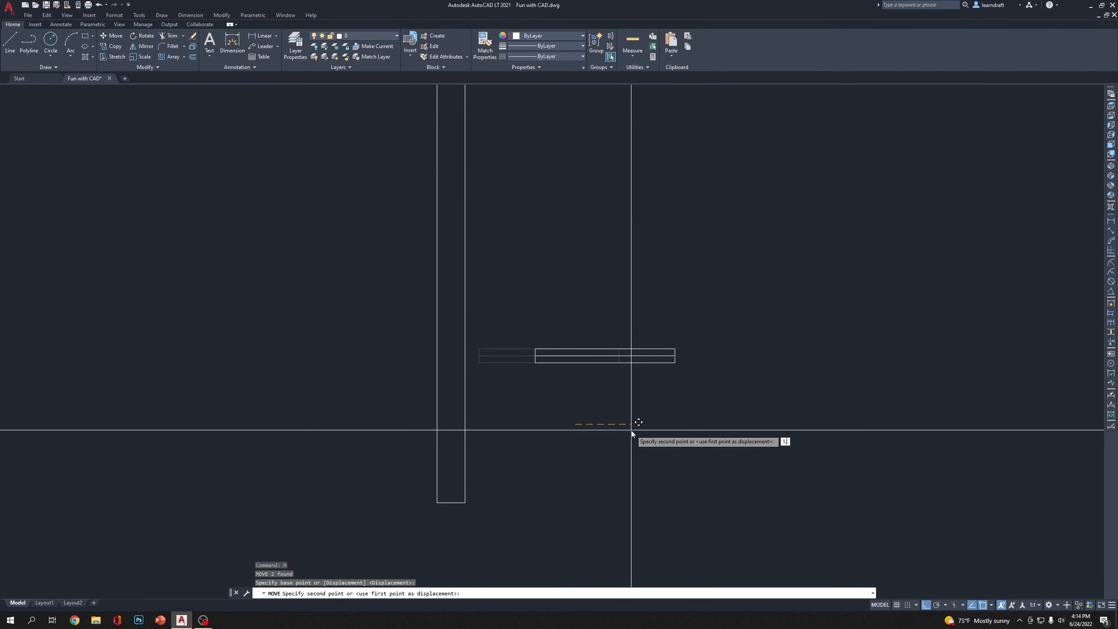
{"action": "type", "text": "5"}
{"action": "key", "text": "Return"}
Move the rectangle and its centre line straight down to about the level of the post's base
{"action": "left_click", "coordinate": [724, 314]}
{"action": "left_click", "coordinate": [543, 465]}
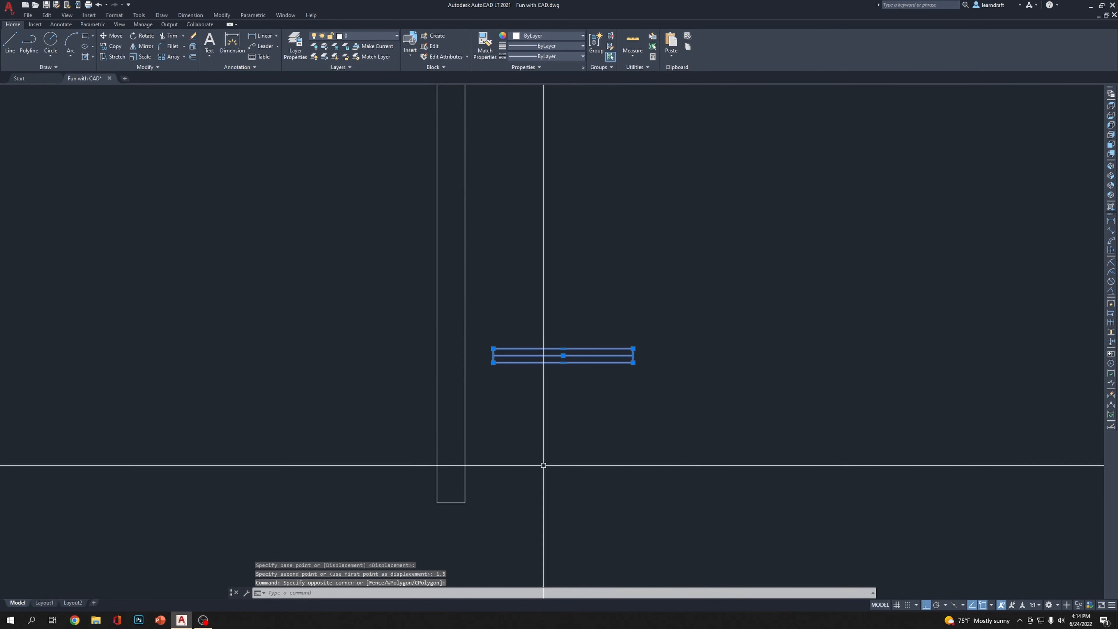
{"action": "type", "text": "m"}
{"action": "key", "text": "Return"}
{"action": "left_click", "coordinate": [493, 363]}
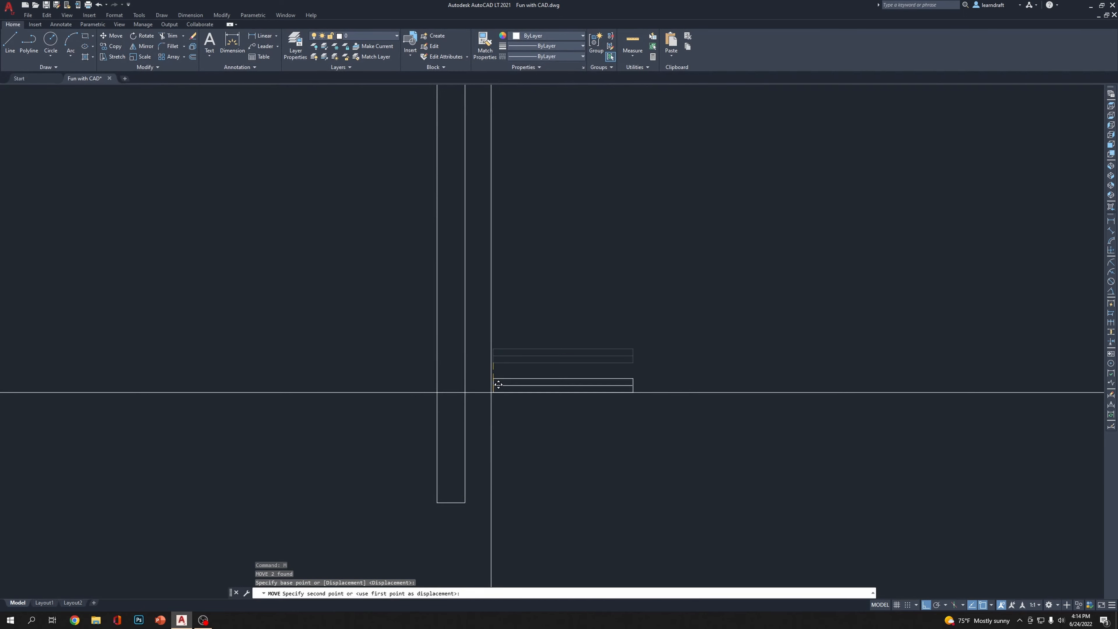
{"action": "left_click", "coordinate": [465, 507]}
Move the rectangle and its centre line so the rectangle's lower-left corner sits on the post's lower-right corner
{"action": "left_click", "coordinate": [550, 471]}
{"action": "left_click", "coordinate": [529, 550]}
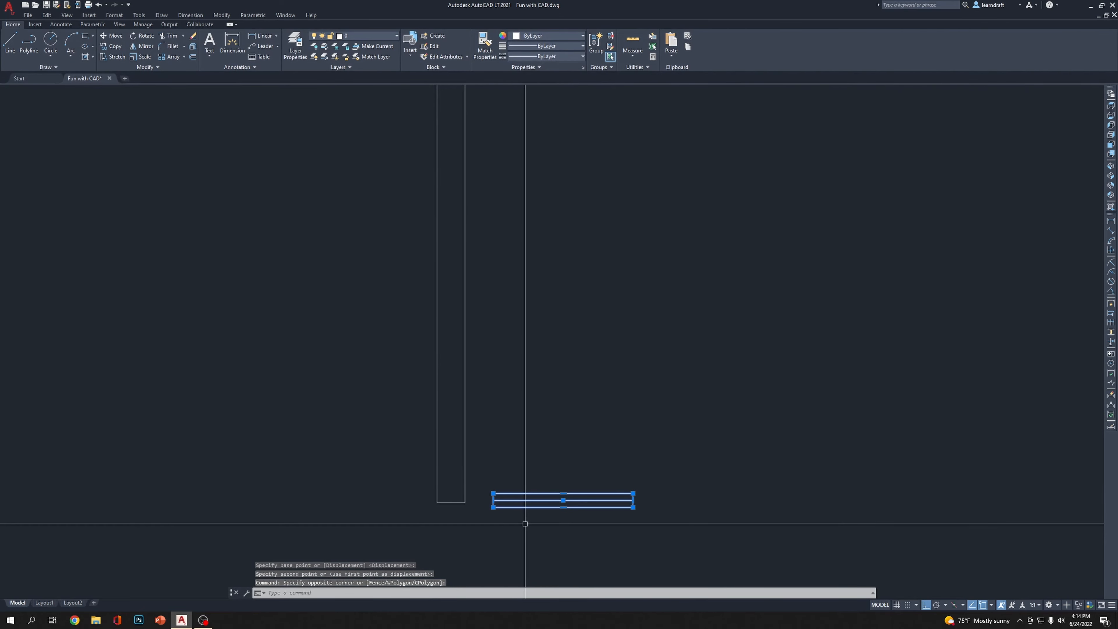
{"action": "type", "text": "m"}
{"action": "key", "text": "Return"}
{"action": "scroll", "coordinate": [497, 512], "scroll_direction": "up", "scroll_amount": 4}
{"action": "left_click", "coordinate": [486, 500]}
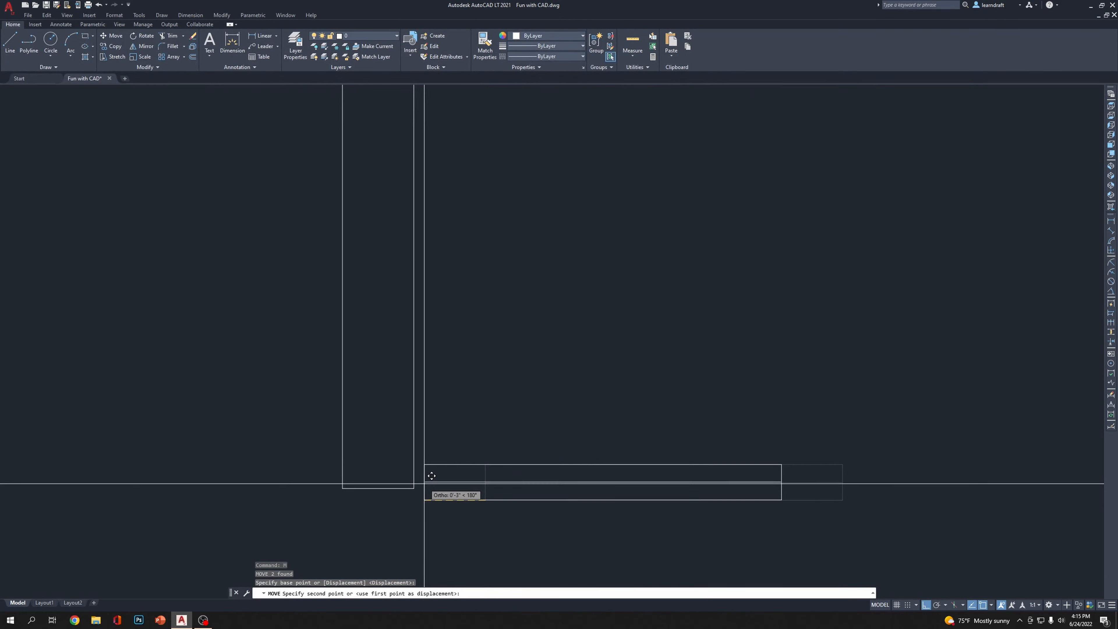
{"action": "left_click", "coordinate": [415, 488]}
Move the rectangle and its centre line 3" to the right of the post's edge
{"action": "scroll", "coordinate": [584, 442], "scroll_direction": "down", "scroll_amount": 2}
{"action": "left_click", "coordinate": [672, 414]}
{"action": "left_click", "coordinate": [633, 500]}
{"action": "middle_click_drag", "start_coordinate": [633, 499], "coordinate": [539, 527]}
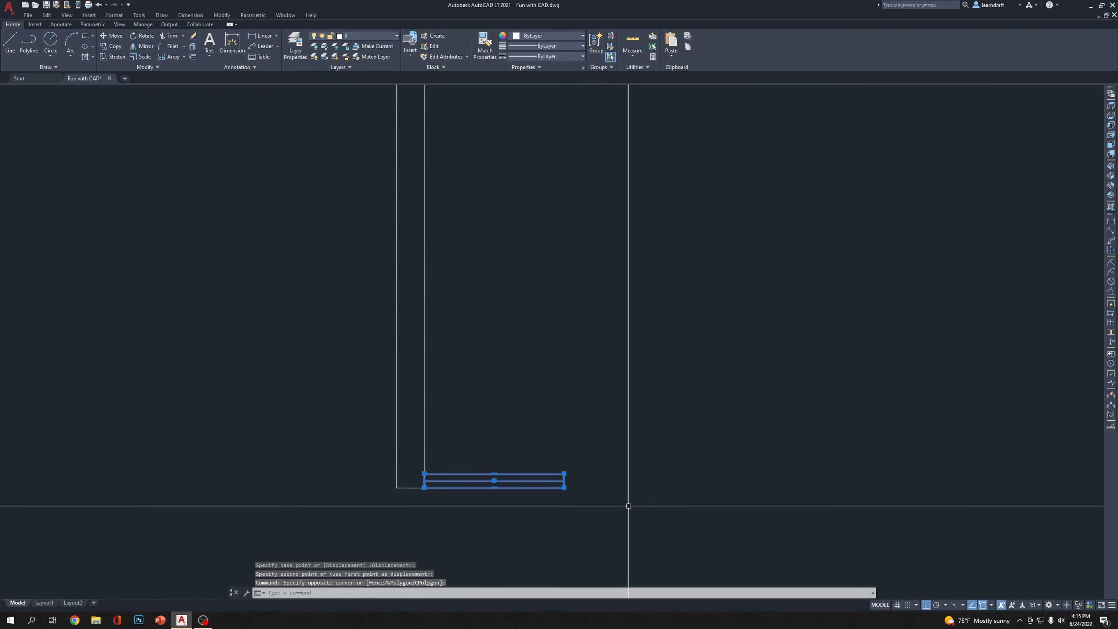
{"action": "key", "text": "Return"}
{"action": "left_click", "coordinate": [619, 524]}
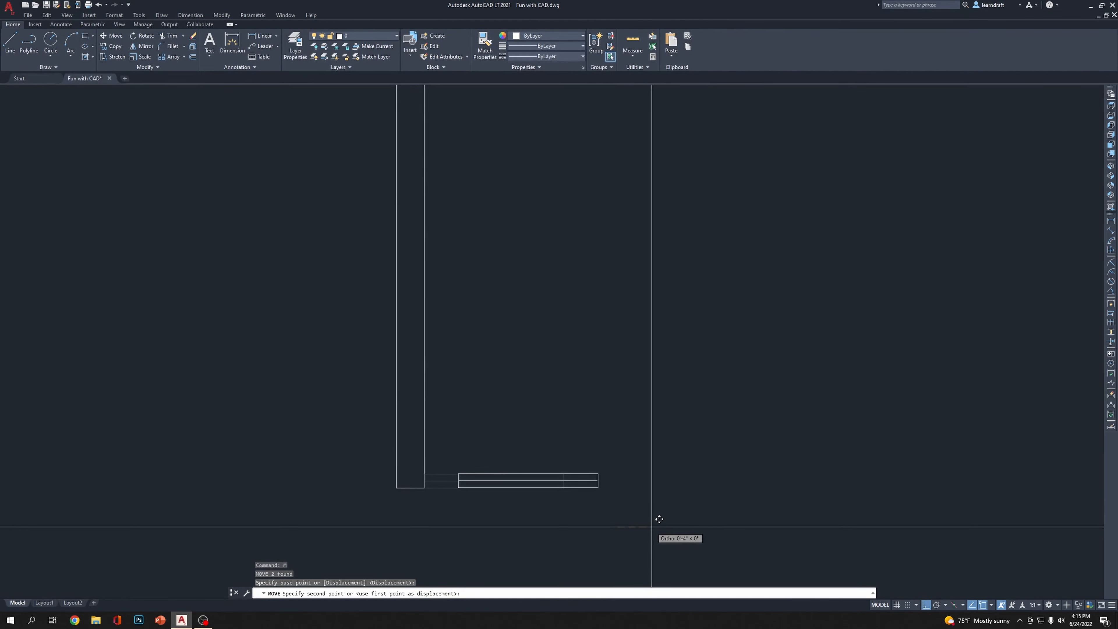
{"action": "type", "text": "3"}
{"action": "key", "text": "Return"}
Move the rectangle and its centre line straight up 15" from the post's base level
{"action": "left_click", "coordinate": [588, 454]}
{"action": "left_click", "coordinate": [550, 500]}
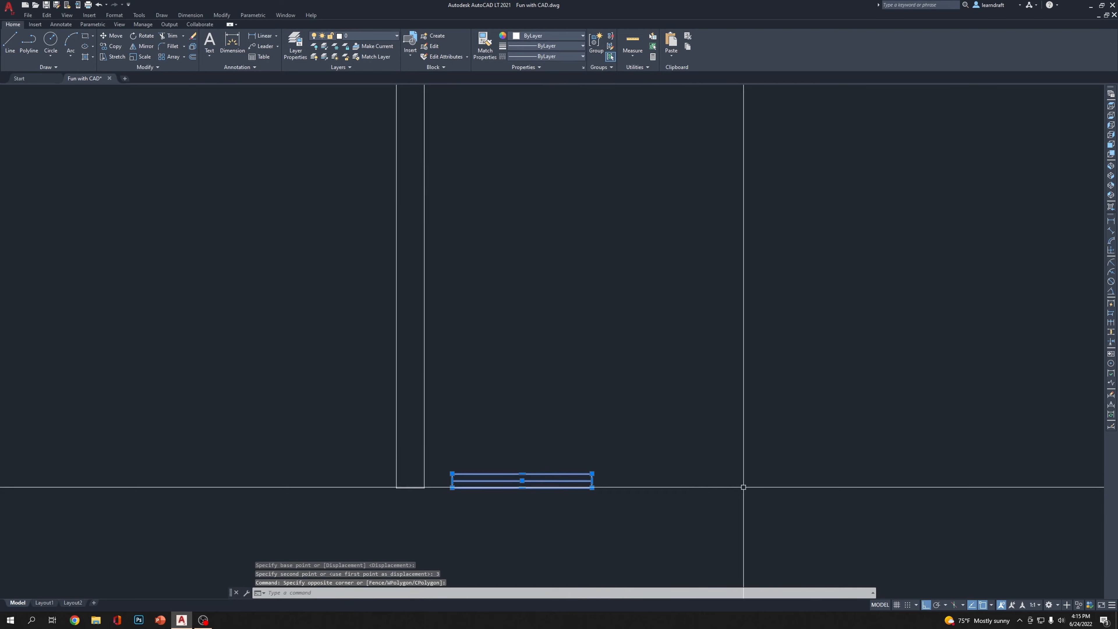
{"action": "type", "text": "m"}
{"action": "key", "text": "Return"}
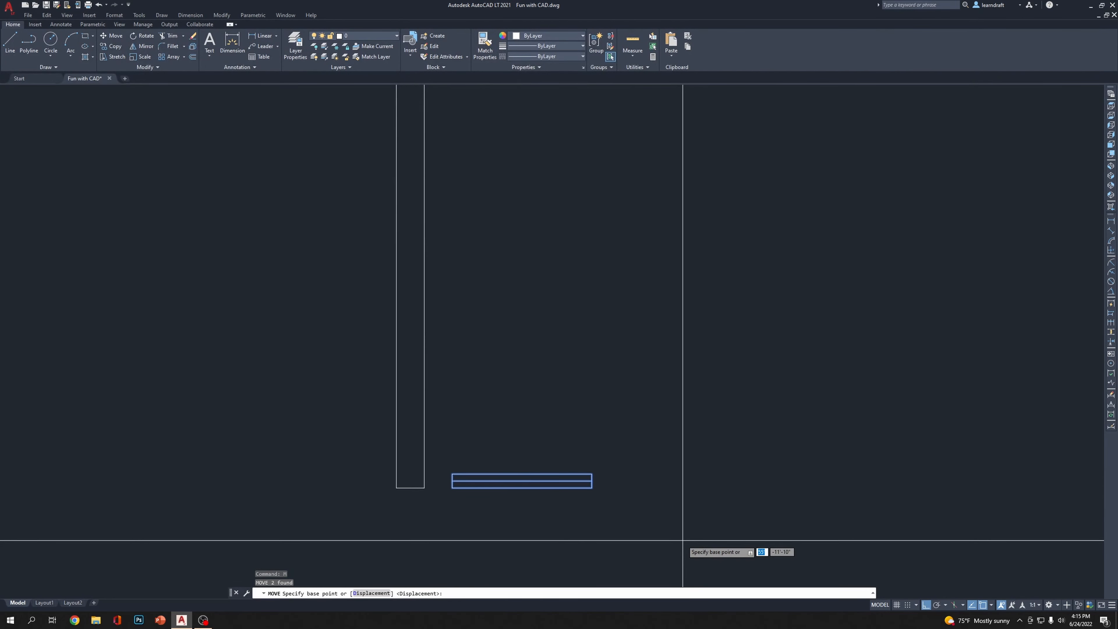
{"action": "left_click", "coordinate": [684, 550]}
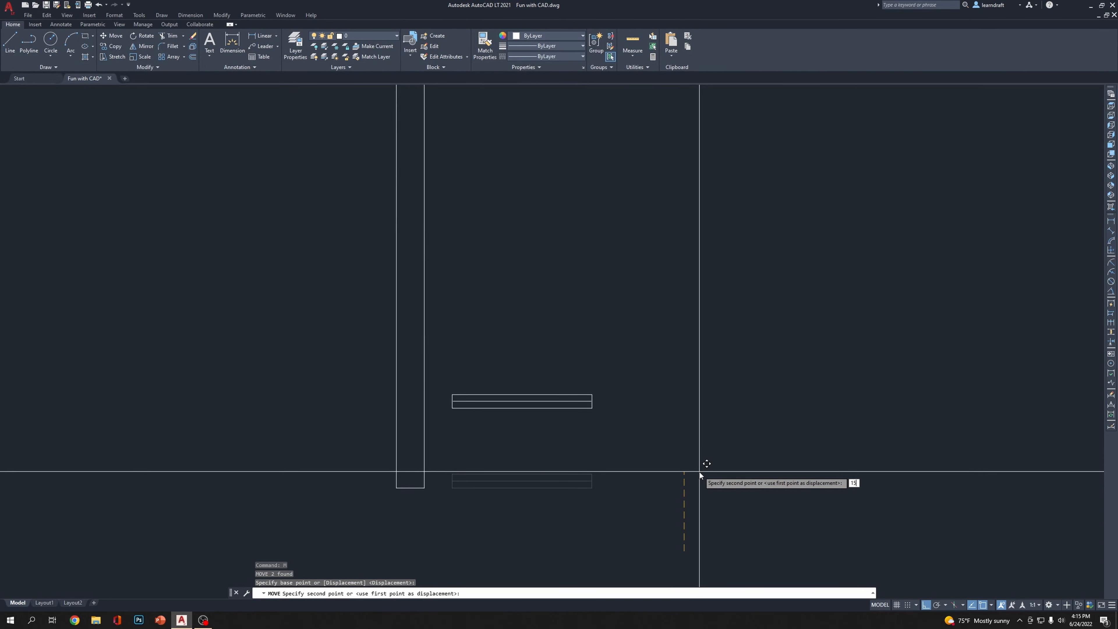
{"action": "key", "text": "Return"}
With Ortho off, draw a three-point arc from the midpoint of the rectangle's lower edge, curving down towards the post
{"action": "middle_click_drag", "start_coordinate": [632, 431], "coordinate": [720, 420]}
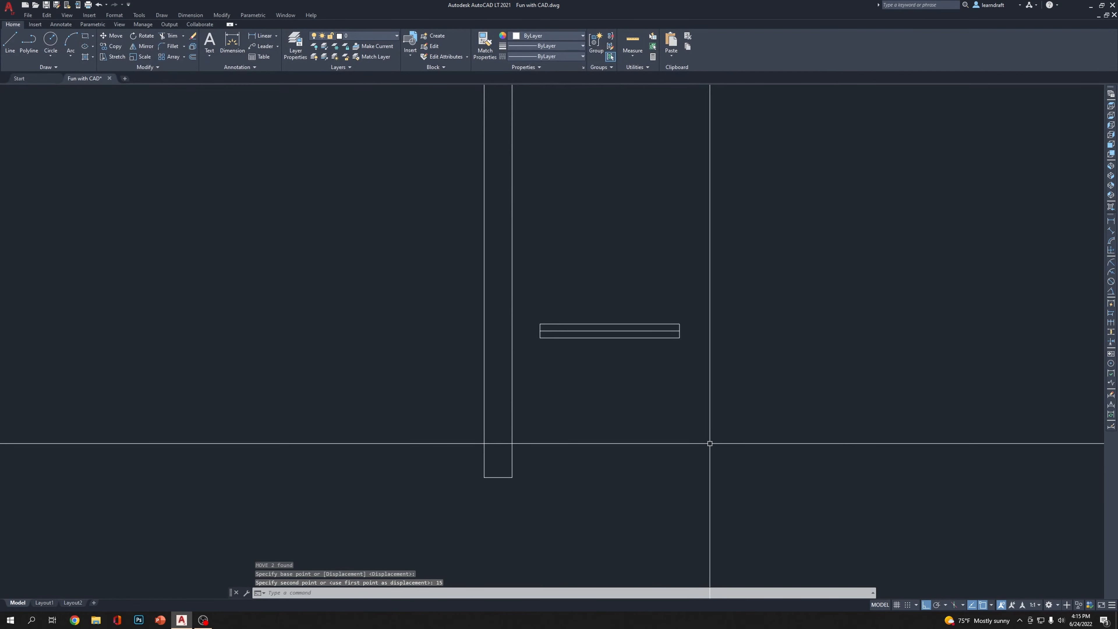
{"action": "scroll", "coordinate": [582, 420], "scroll_direction": "up", "scroll_amount": 2}
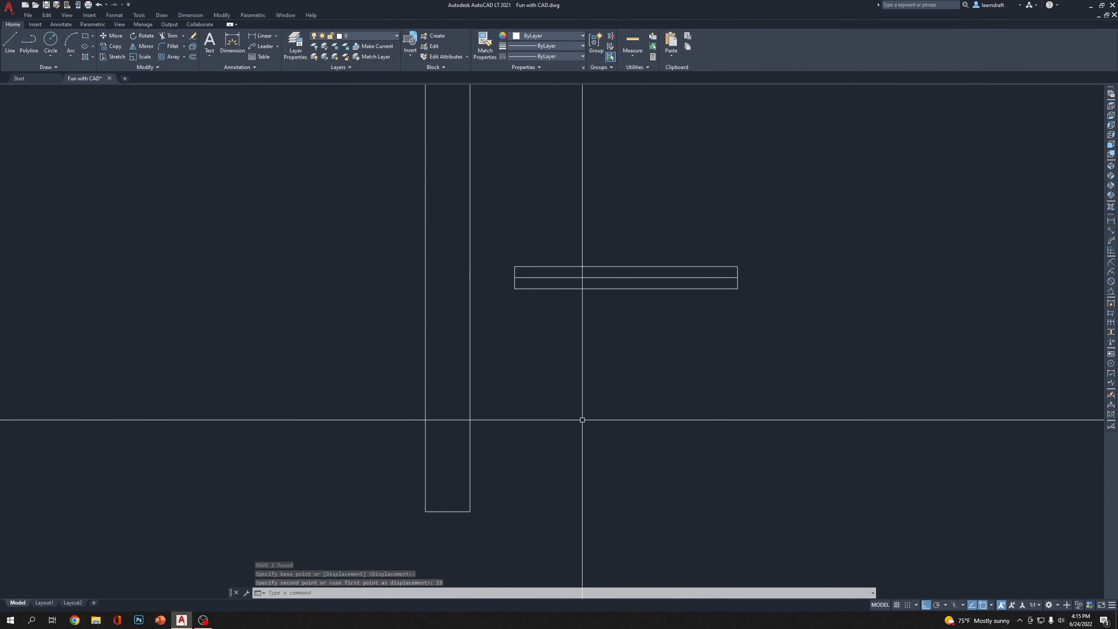
{"action": "key", "text": "Return"}
{"action": "key", "text": "Escape"}
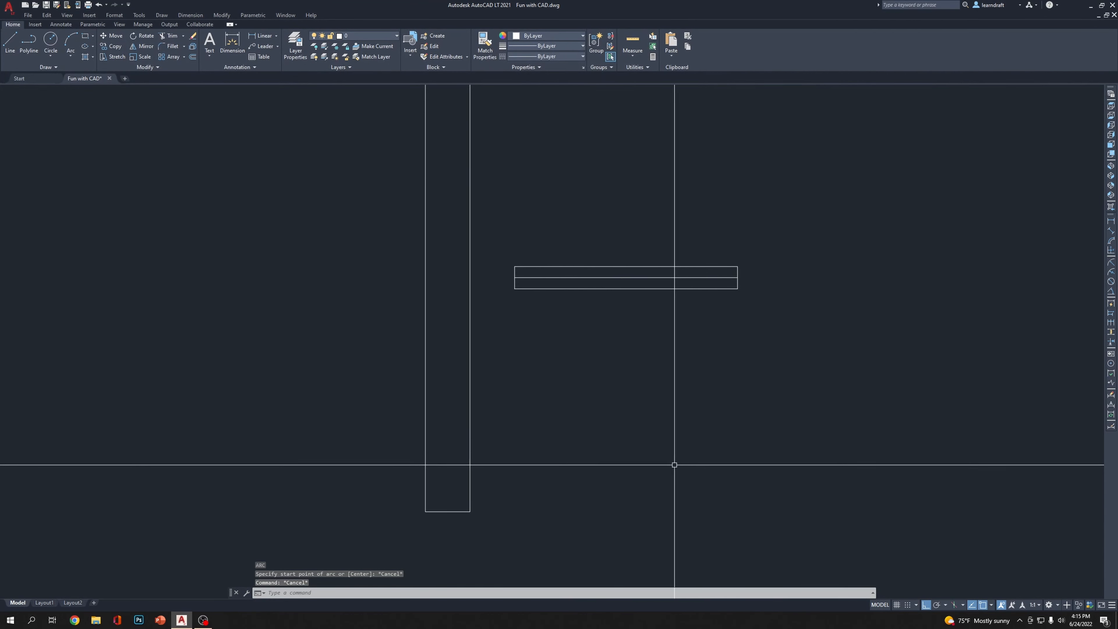
{"action": "type", "text": "a"}
{"action": "key", "text": "Return"}
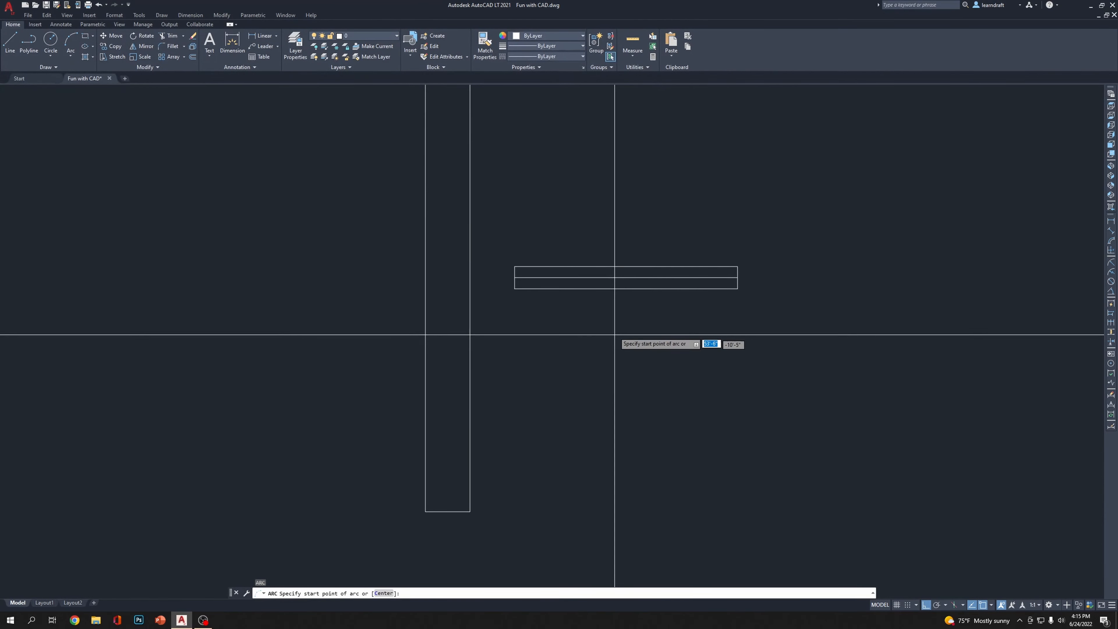
{"action": "left_click", "coordinate": [626, 289]}
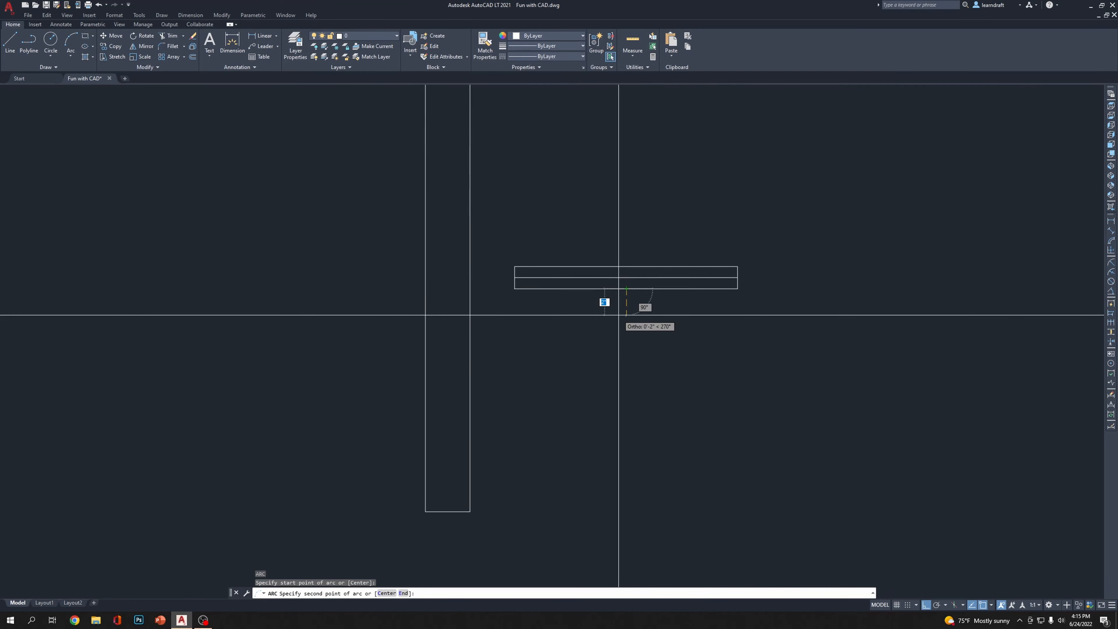
{"action": "left_click", "coordinate": [607, 366]}
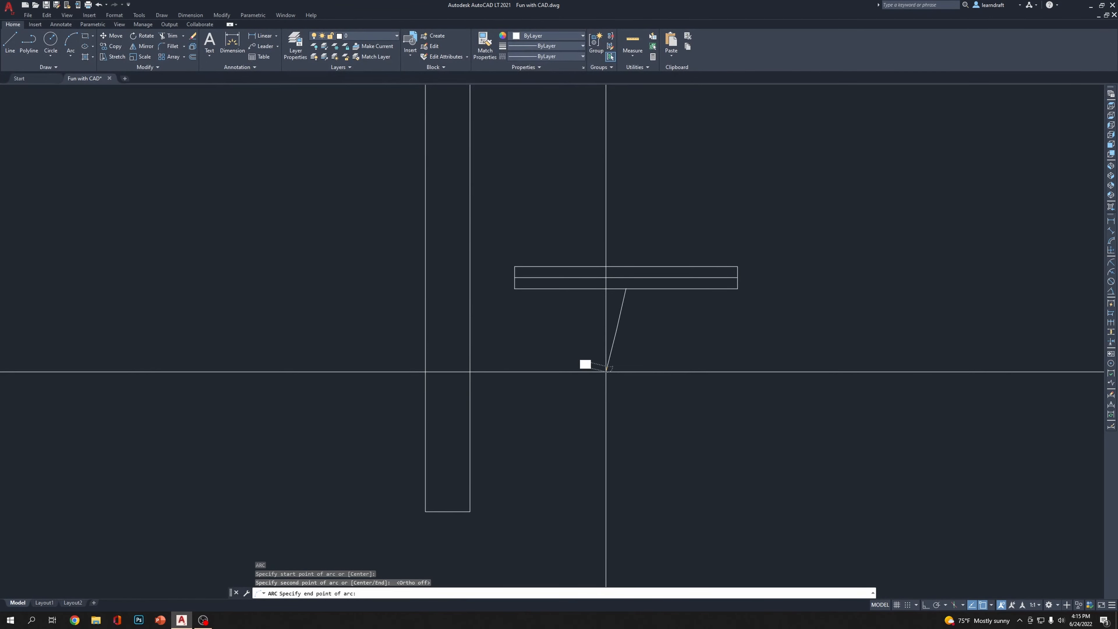
{"action": "left_click", "coordinate": [489, 452]}
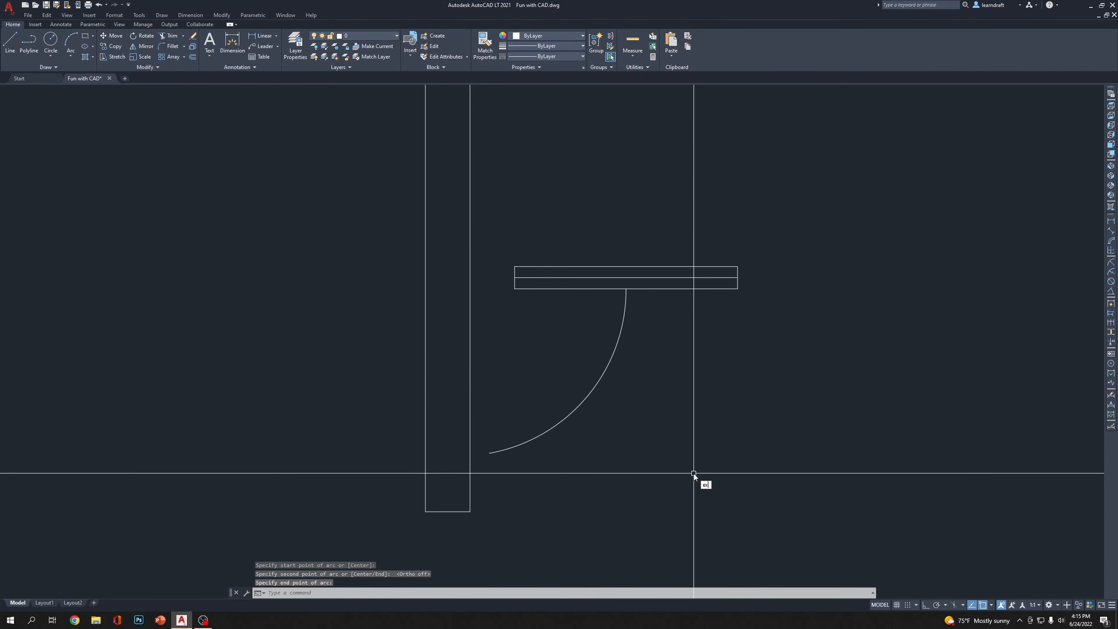
Extend the arc's lower end to the post's right edge
{"action": "type", "text": "ex"}
{"action": "key", "text": "Return"}
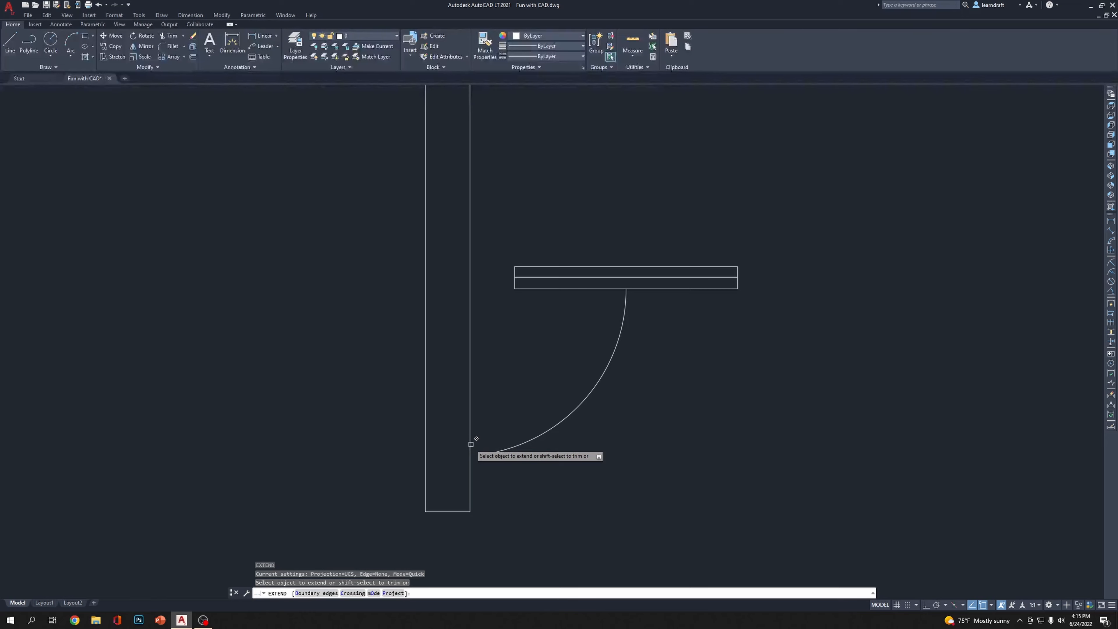
{"action": "left_click", "coordinate": [497, 450]}
{"action": "key", "text": "Return"}
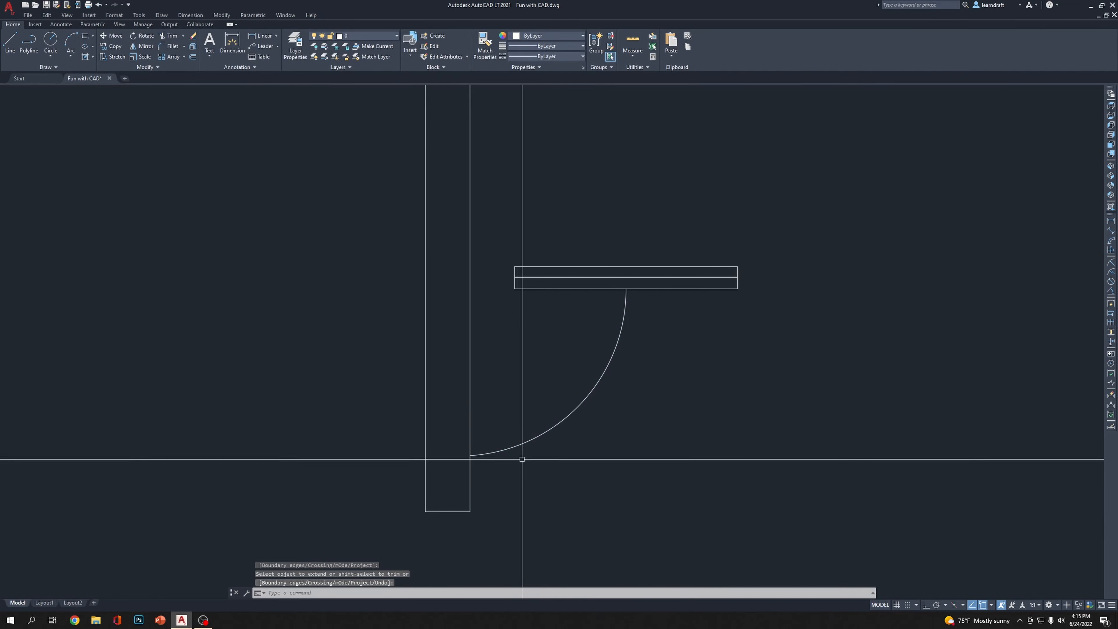
Mirror the rectangle, its centre line and the arc about the post's vertical centre with Ortho on, keeping the originals
{"action": "scroll", "coordinate": [669, 383], "scroll_direction": "down", "scroll_amount": 2}
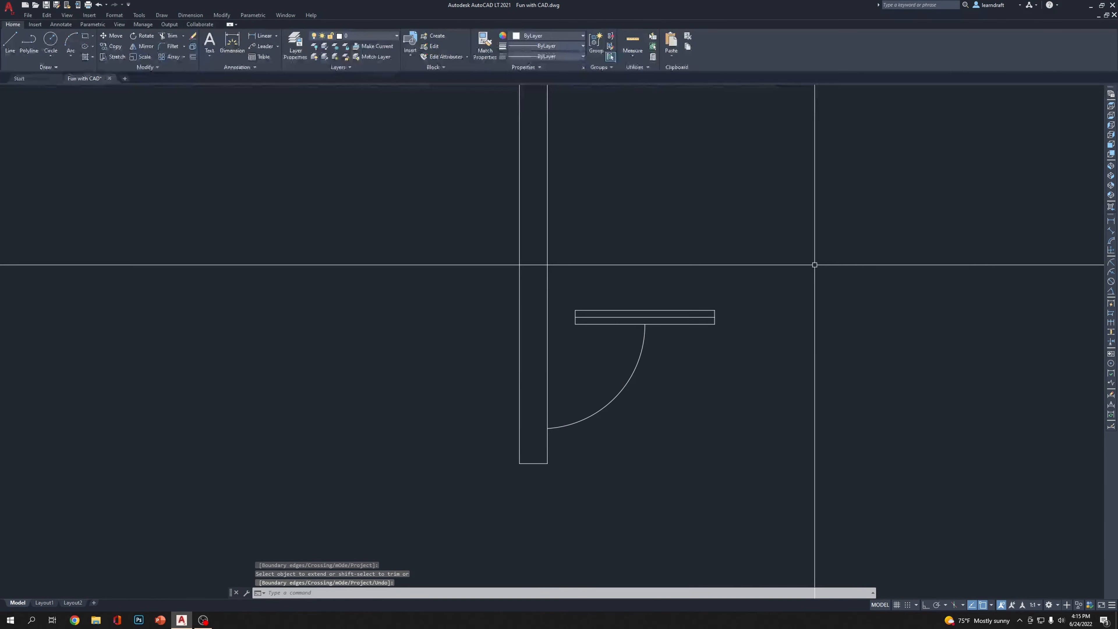
{"action": "left_click", "coordinate": [814, 261]}
{"action": "left_click", "coordinate": [551, 462]}
{"action": "middle_click_drag", "start_coordinate": [577, 463], "coordinate": [601, 405]}
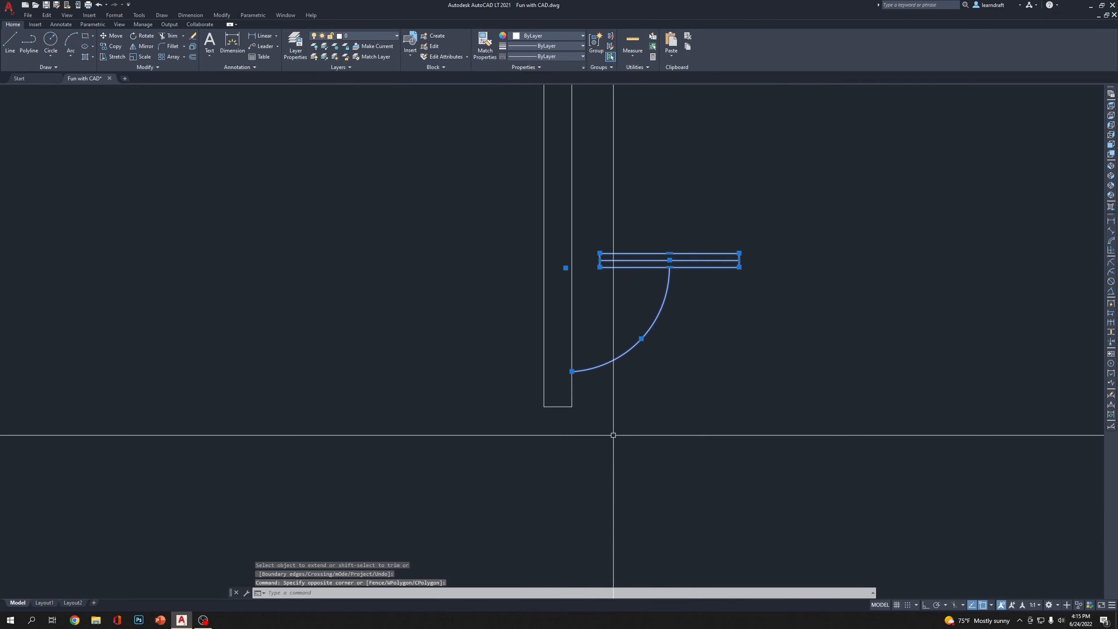
{"action": "key", "text": "Return"}
{"action": "left_click", "coordinate": [558, 407]}
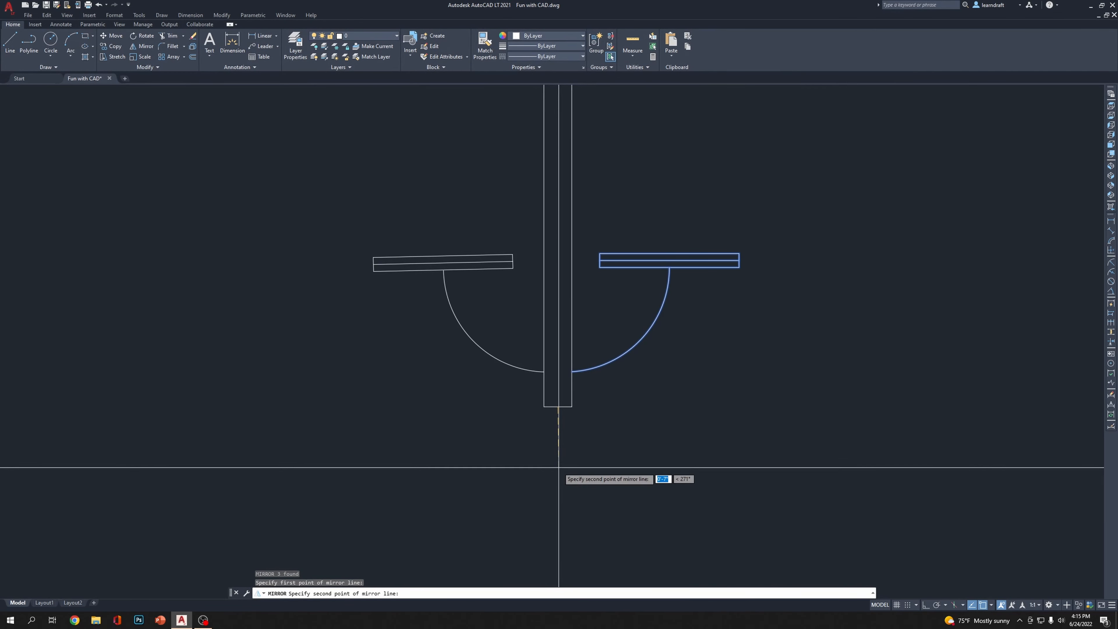
{"action": "key", "text": "F8"}
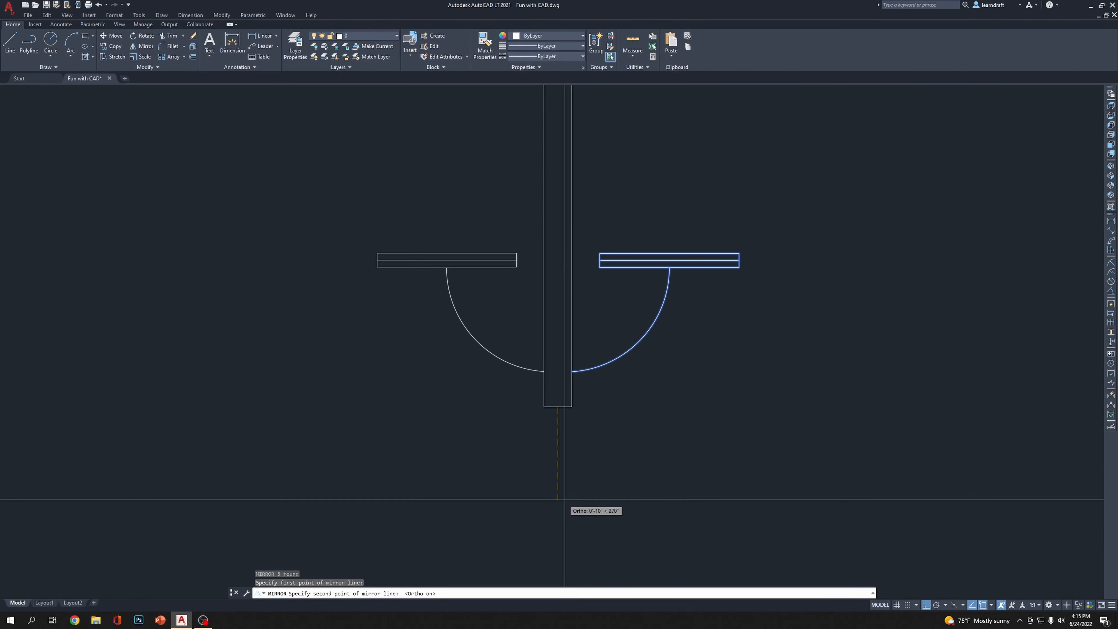
{"action": "left_click", "coordinate": [590, 496]}
{"action": "key", "text": "Return"}
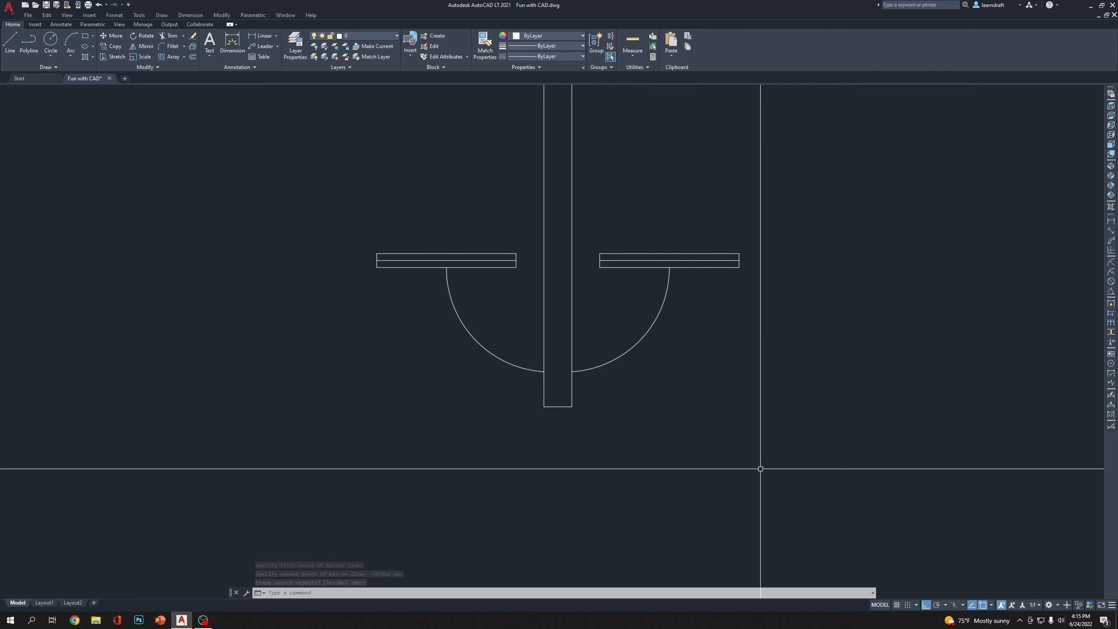
Draw a horizontal line across the post between the midpoints of the two rectangles' centre lines
{"action": "type", "text": "l"}
{"action": "key", "text": "Return"}
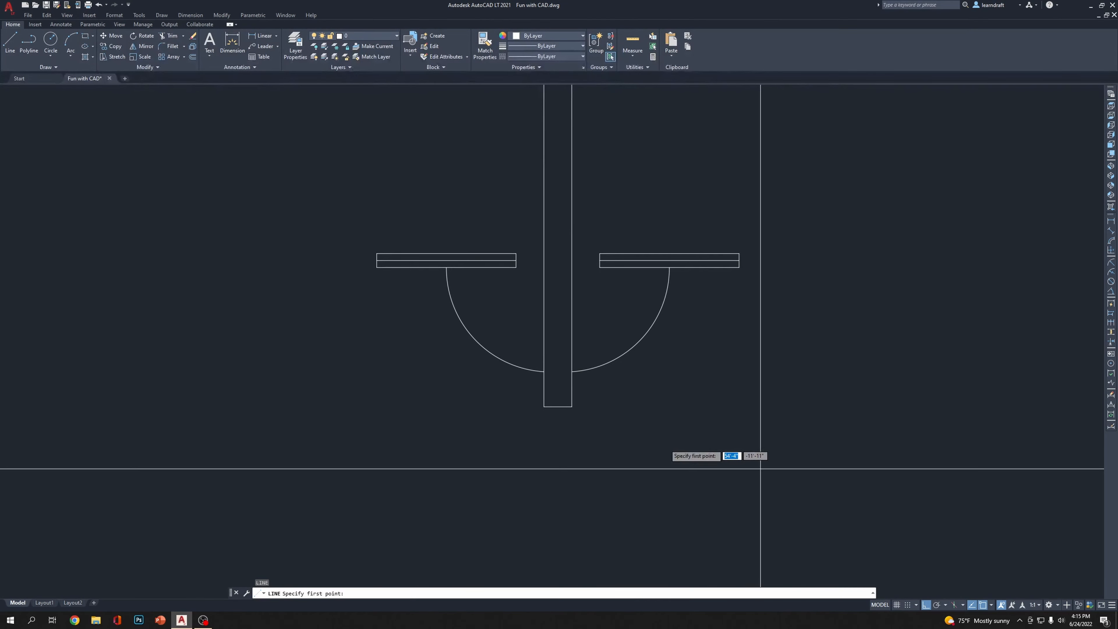
{"action": "left_click", "coordinate": [446, 267]}
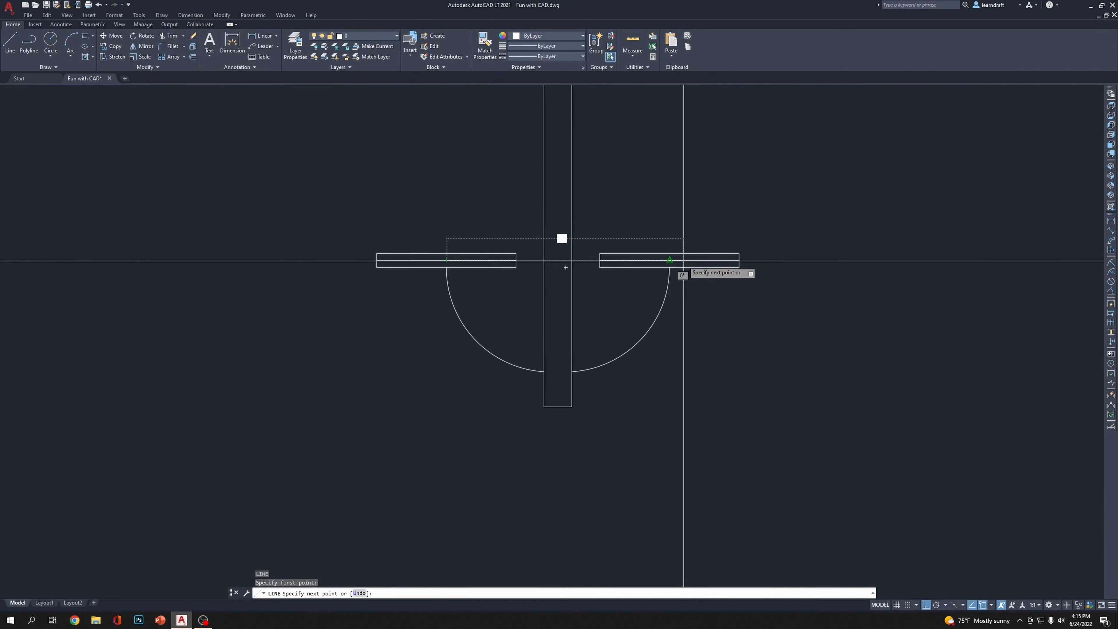
{"action": "left_click", "coordinate": [670, 260]}
{"action": "key", "text": "Return"}
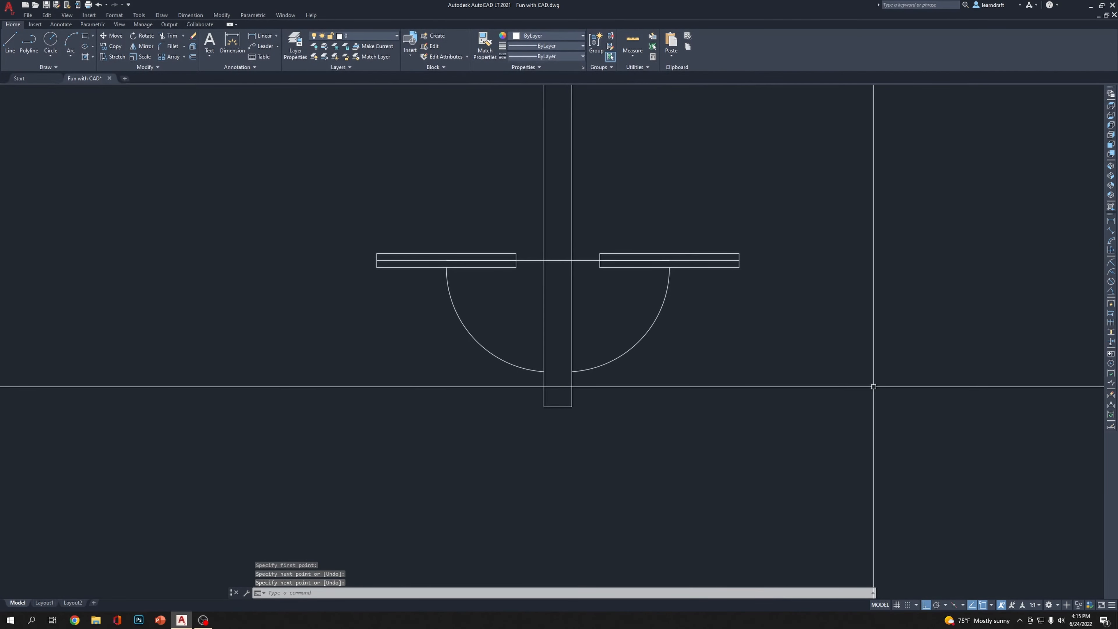
Draw a circle centred on the connecting line's midpoint, with its radius reaching down to where the arcs meet the post
{"action": "type", "text": "c"}
{"action": "key", "text": "Return"}
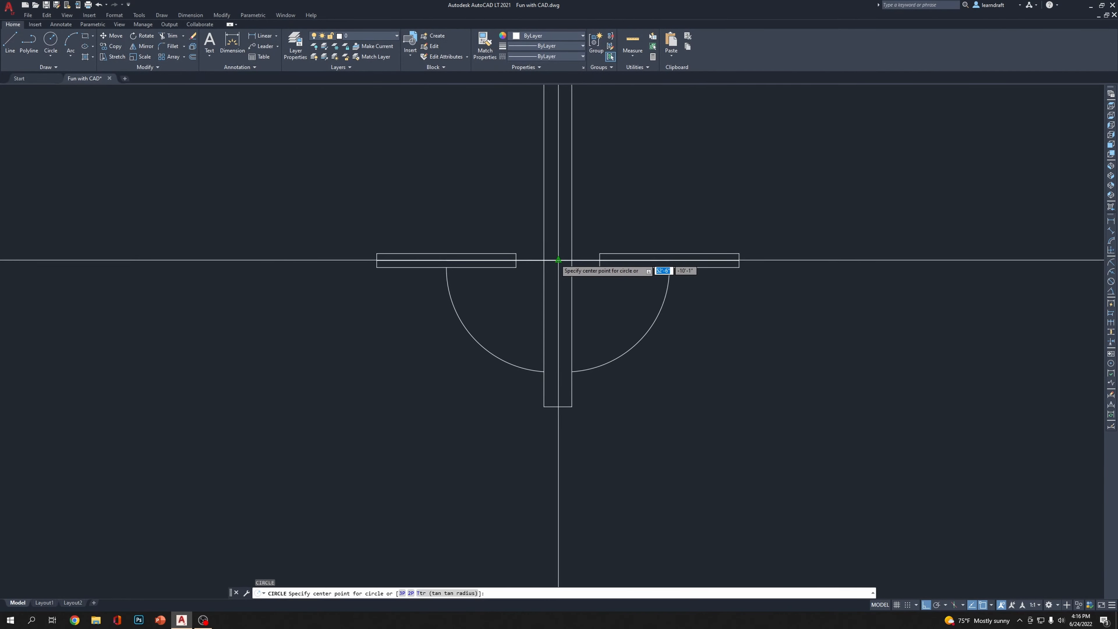
{"action": "left_click", "coordinate": [558, 260]}
{"action": "left_click", "coordinate": [555, 371]}
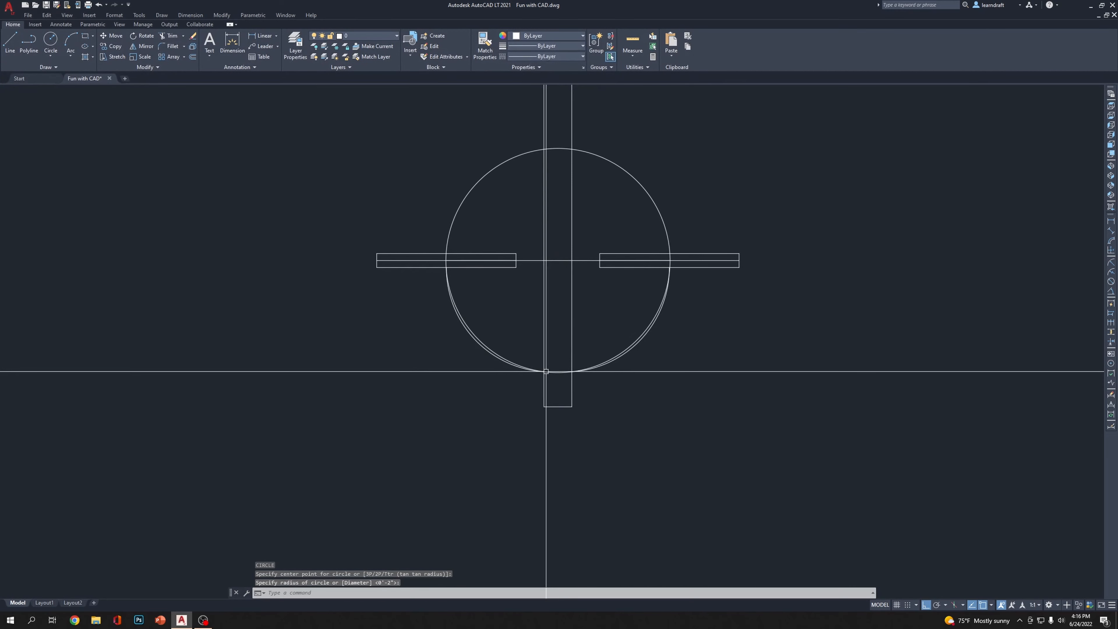
Delete the two old arcs running from the rectangles down to the post, keeping the circle
{"action": "scroll", "coordinate": [641, 357], "scroll_direction": "up", "scroll_amount": 2}
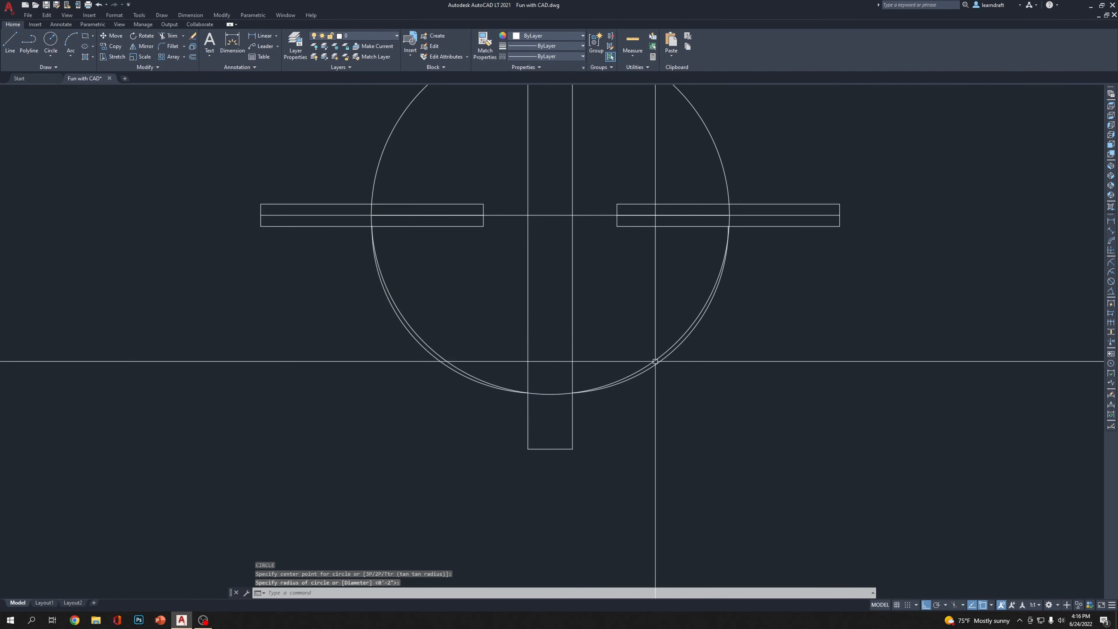
{"action": "left_click", "coordinate": [675, 352]}
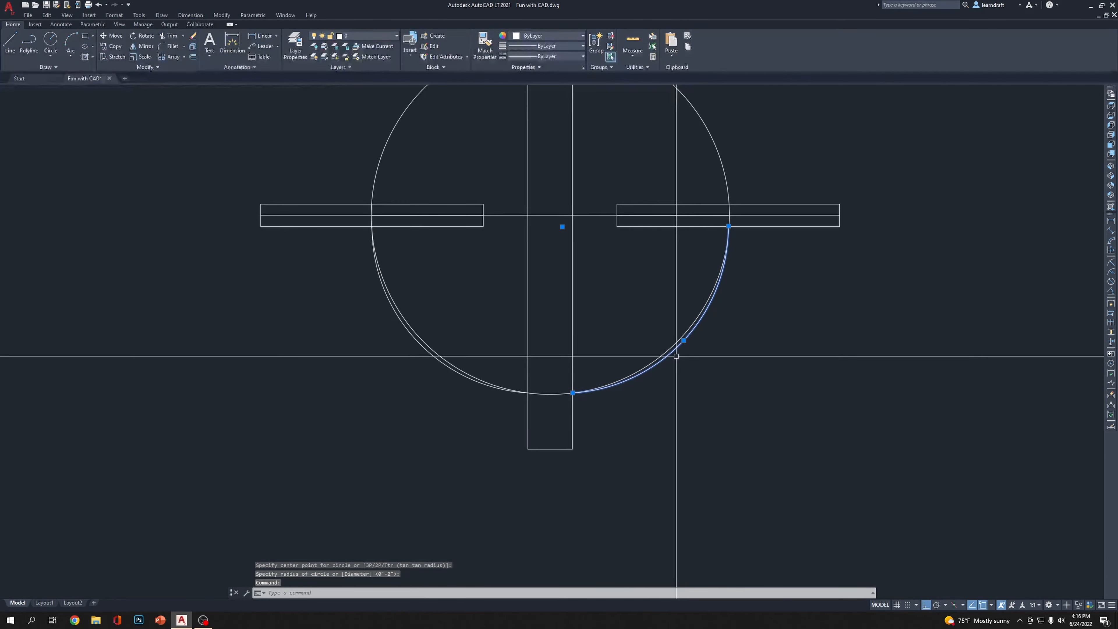
{"action": "left_click", "coordinate": [410, 332]}
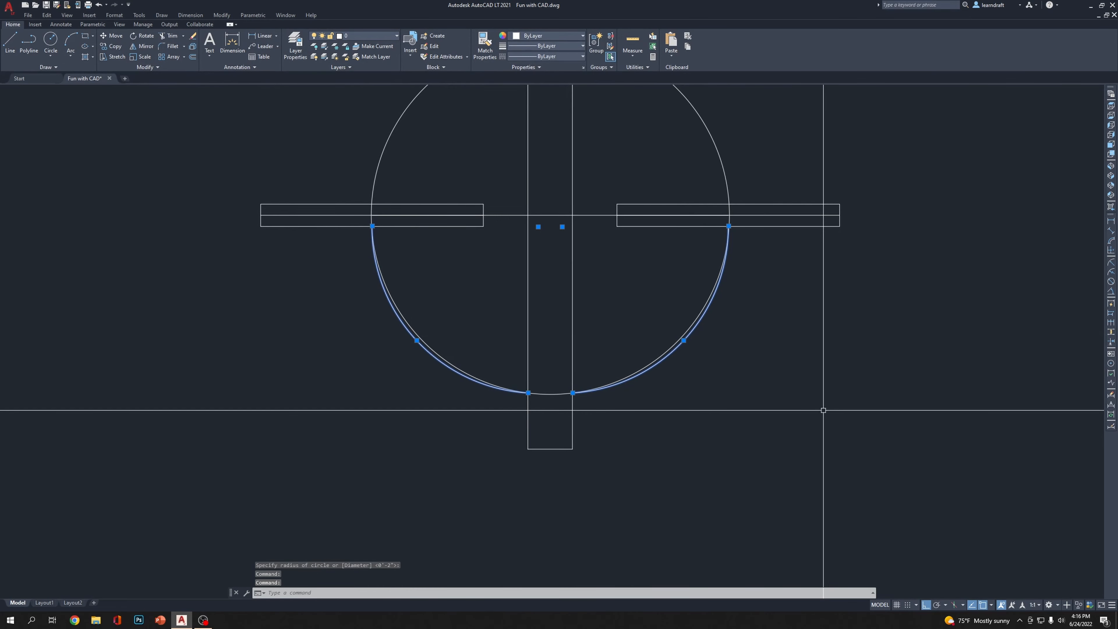
{"action": "key", "text": "Delete"}
{"action": "scroll", "coordinate": [775, 353], "scroll_direction": "down", "scroll_amount": 3}
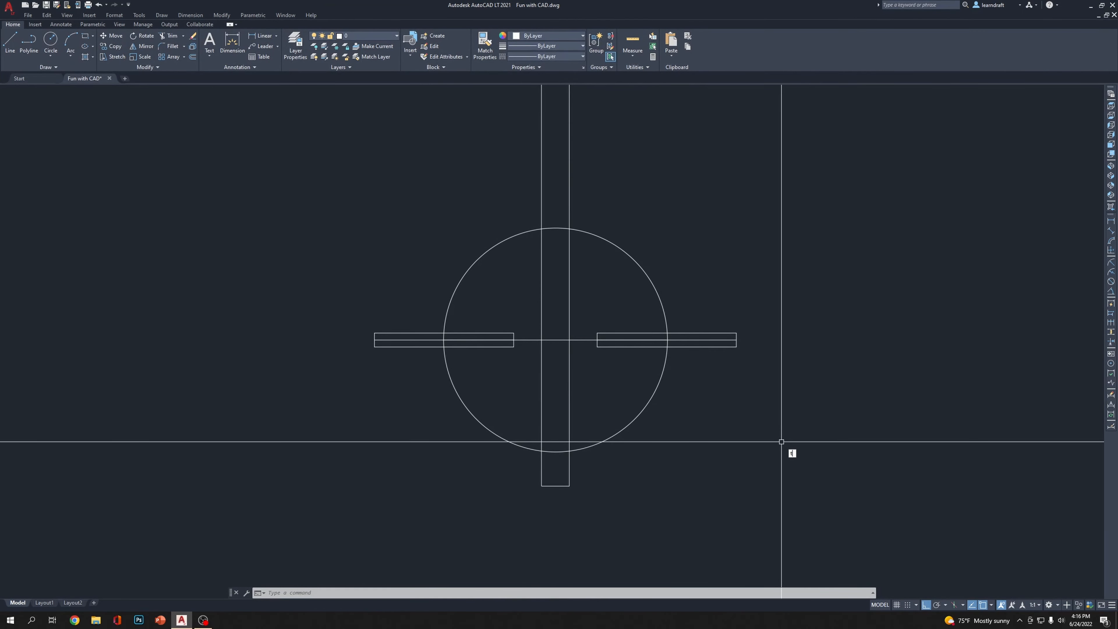
{"action": "type", "text": "r"}
{"action": "key", "text": "Return"}
{"action": "key", "text": "Escape"}
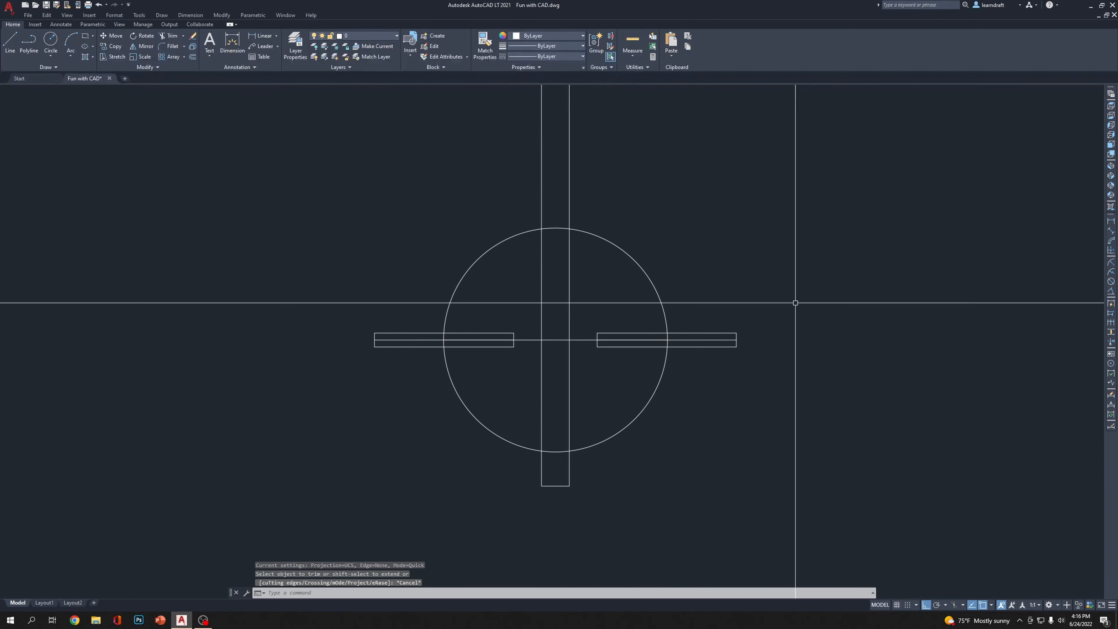
Trim the circle's short pieces between each rectangle's centre line and its lower edge
{"action": "type", "text": "tr"}
{"action": "key", "text": "Return"}
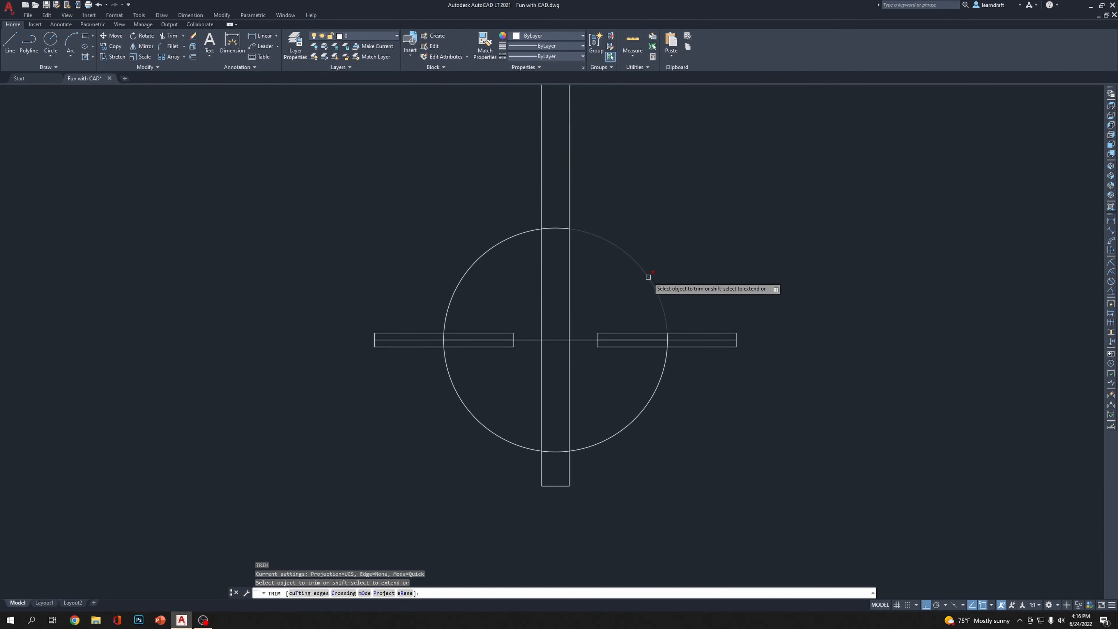
{"action": "scroll", "coordinate": [656, 339], "scroll_direction": "up", "scroll_amount": 4}
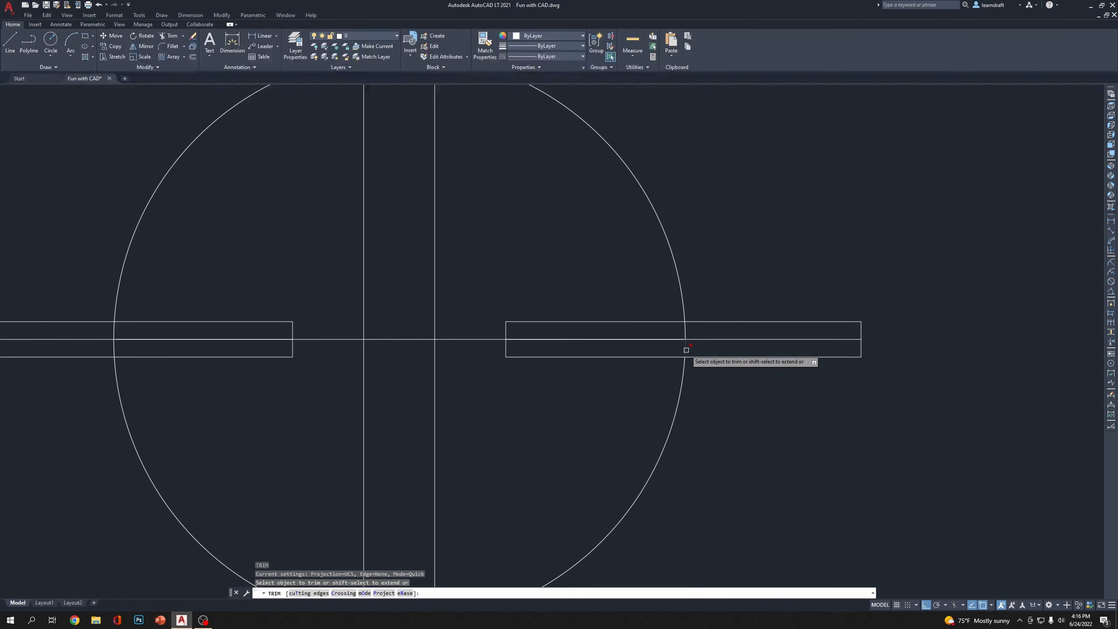
{"action": "scroll", "coordinate": [542, 383], "scroll_direction": "down", "scroll_amount": 4}
{"action": "key", "text": "Escape"}
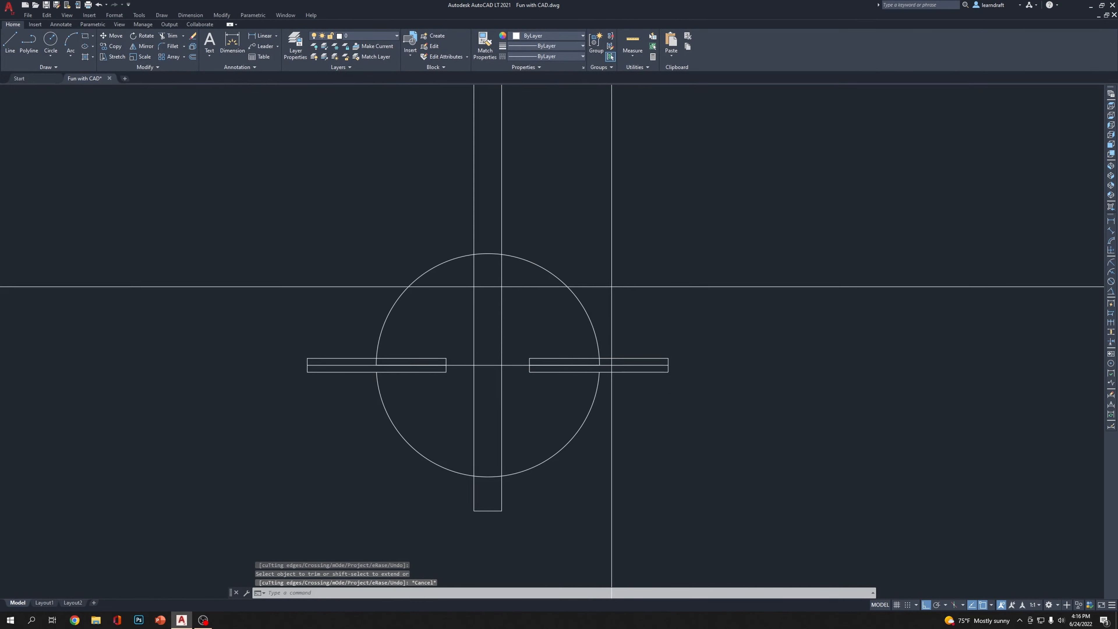
Delete the circle's upper half and the horizontal line connecting the two rectangles
{"action": "left_click", "coordinate": [612, 287]}
{"action": "left_click", "coordinate": [550, 264]}
{"action": "left_click", "coordinate": [441, 247]}
{"action": "left_click", "coordinate": [397, 237]}
{"action": "key", "text": "Delete"}
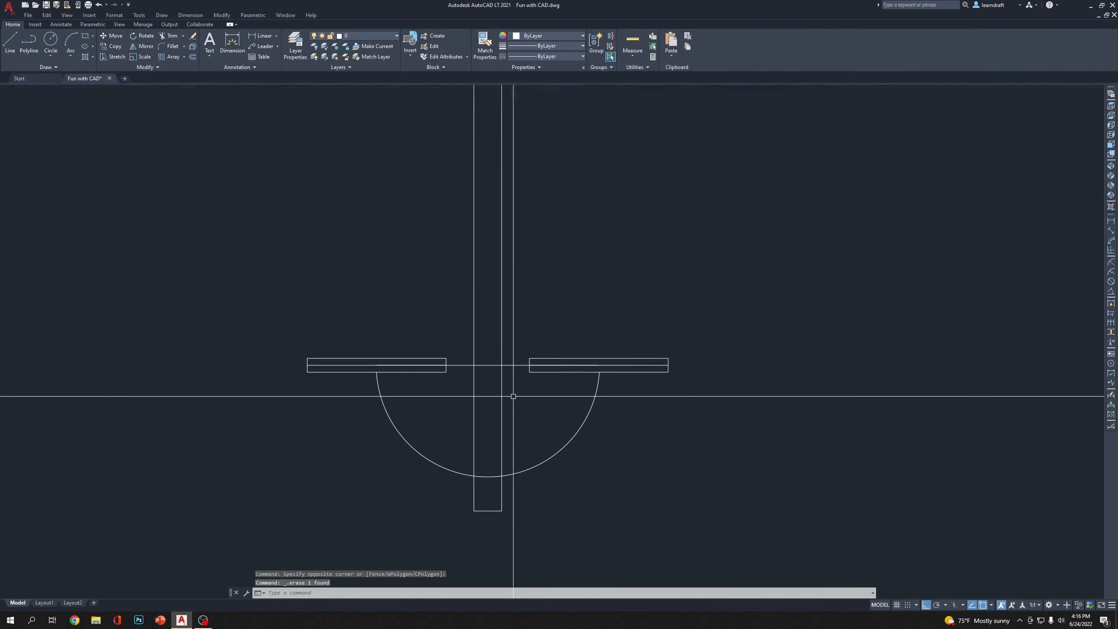
{"action": "middle_click_drag", "start_coordinate": [787, 255], "coordinate": [793, 202]}
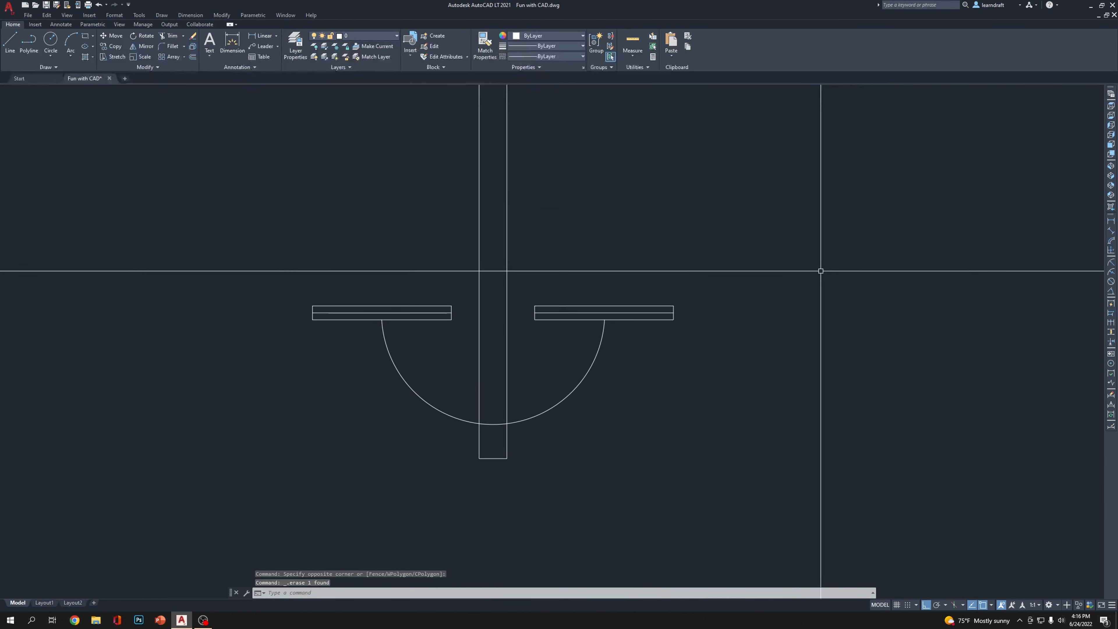
Offset the lower arc by 0.75" to its inner and outer sides
{"action": "key", "text": "Return"}
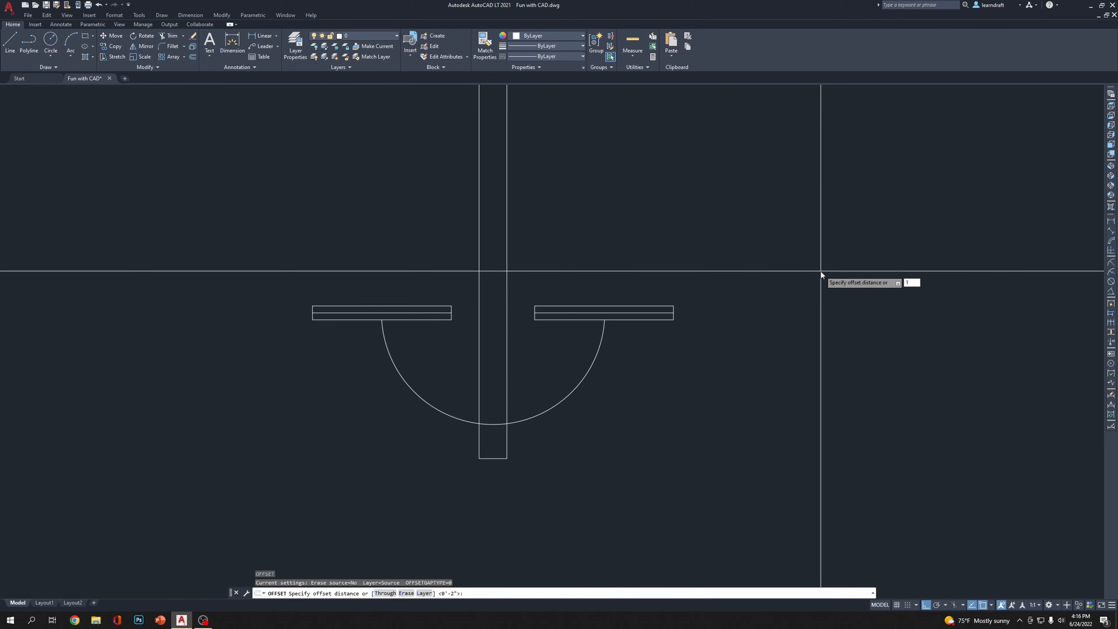
{"action": "key", "text": "BackSpace"}
{"action": "type", "text": ".75"}
{"action": "key", "text": "Return"}
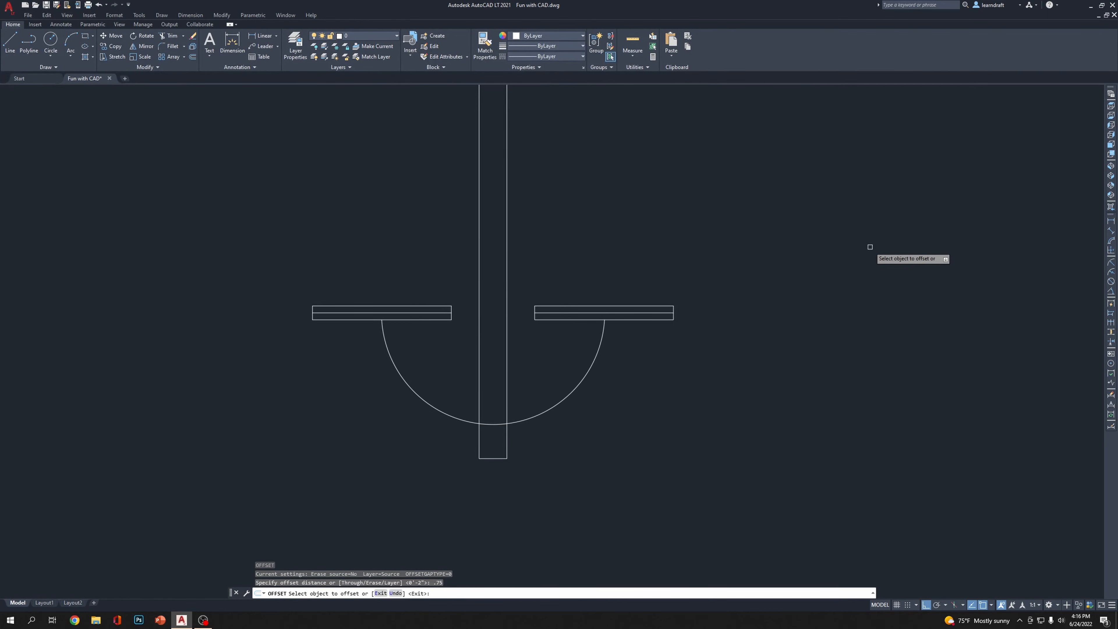
{"action": "left_click", "coordinate": [596, 347]}
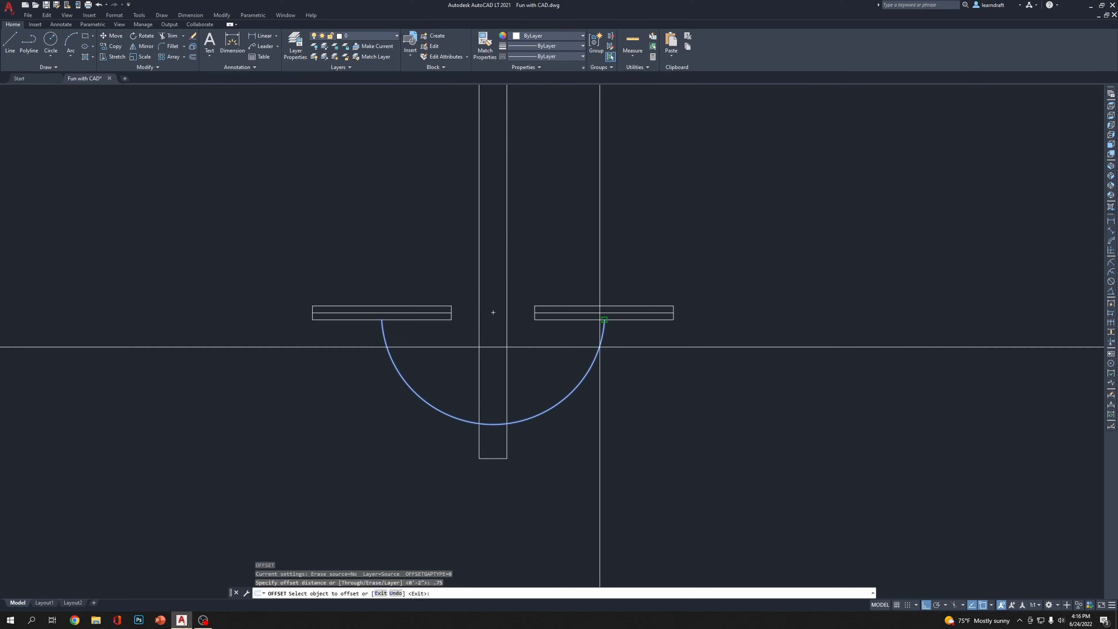
{"action": "left_click", "coordinate": [540, 342]}
{"action": "left_click", "coordinate": [601, 338]}
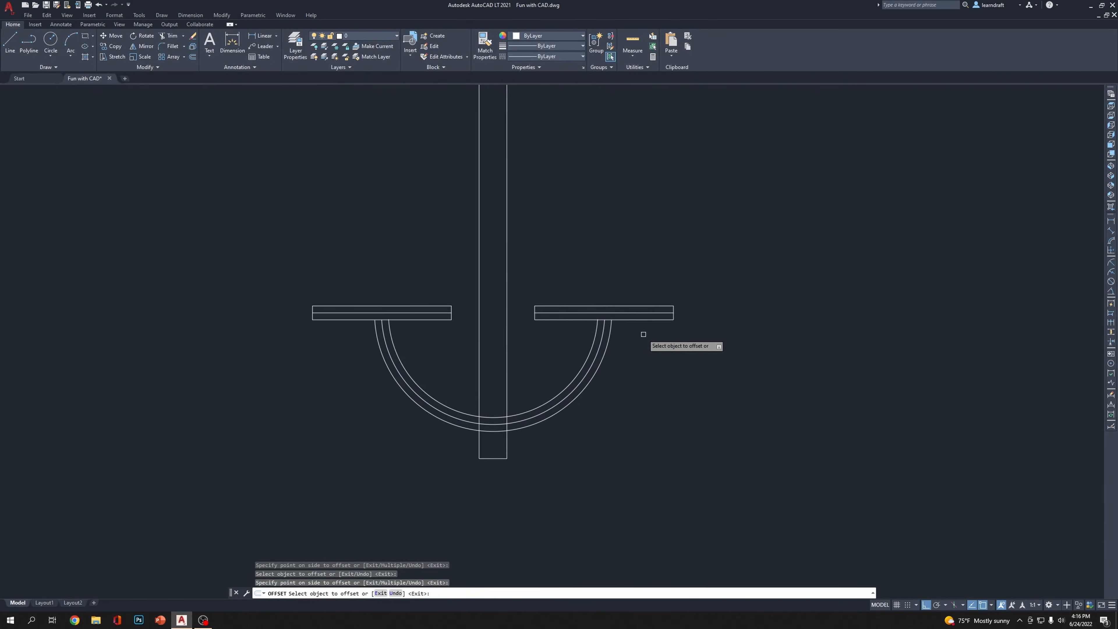
{"action": "left_click", "coordinate": [644, 334]}
{"action": "key", "text": "Escape"}
{"action": "key", "text": "Escape"}
{"action": "left_click", "coordinate": [420, 398]}
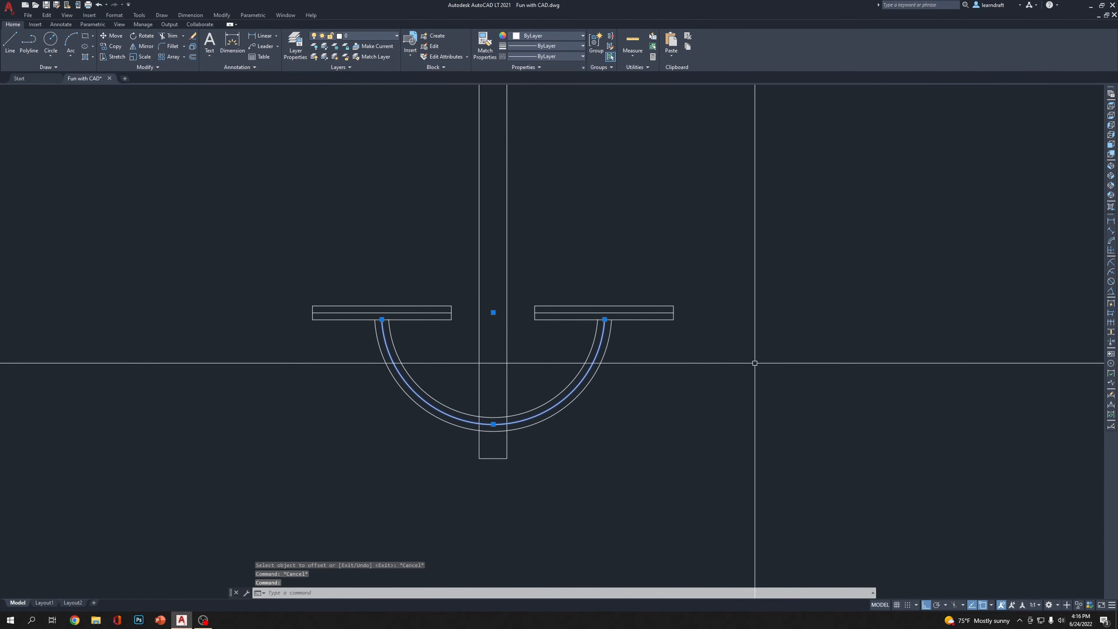
{"action": "key", "text": "Escape"}
Trim away the portions of the three concentric arcs that cross the inside of the post
{"action": "middle_click_drag", "start_coordinate": [753, 229], "coordinate": [750, 207]}
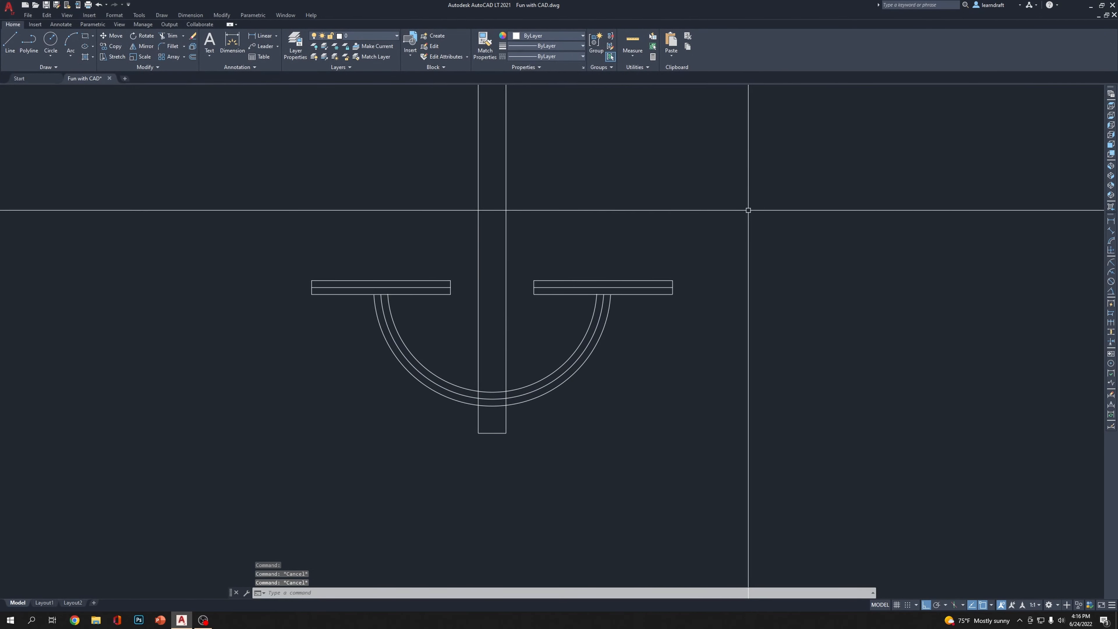
{"action": "scroll", "coordinate": [622, 204], "scroll_direction": "down", "scroll_amount": 5}
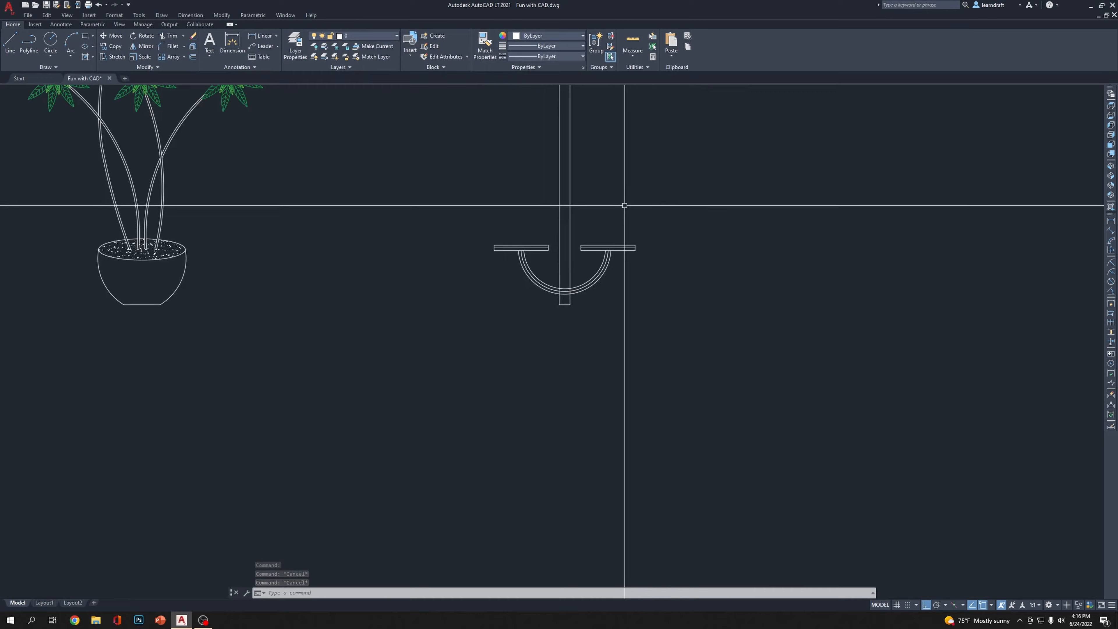
{"action": "middle_click_drag", "start_coordinate": [621, 205], "coordinate": [606, 260]}
{"action": "scroll", "coordinate": [604, 372], "scroll_direction": "up", "scroll_amount": 8}
{"action": "middle_click_drag", "start_coordinate": [605, 372], "coordinate": [566, 483]}
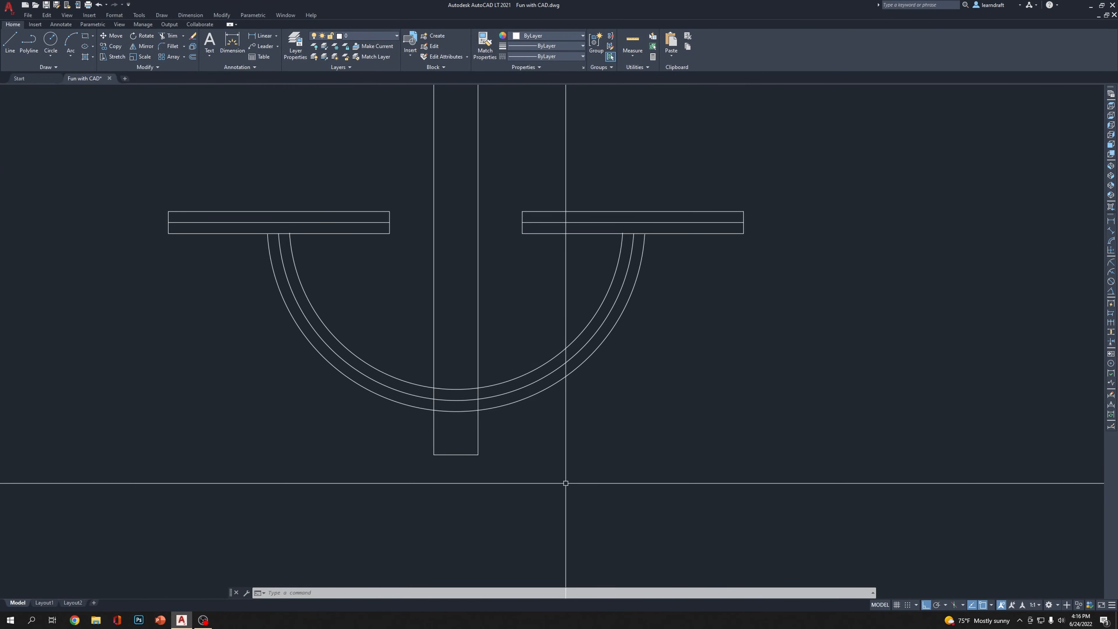
{"action": "key", "text": "Return"}
{"action": "left_click_drag", "start_coordinate": [456, 425], "coordinate": [441, 380]}
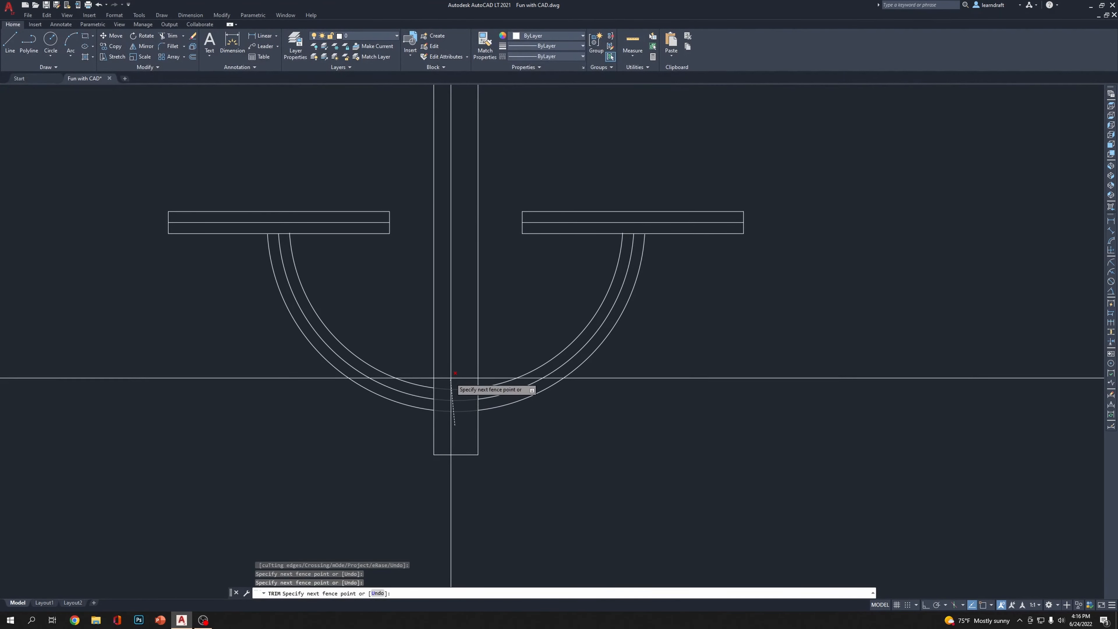
{"action": "key", "text": "Return"}
Draw a 0.75" line outward from the right rectangle's lower outer corner, continuing with a 3" line straight up
{"action": "scroll", "coordinate": [539, 371], "scroll_direction": "down", "scroll_amount": 6}
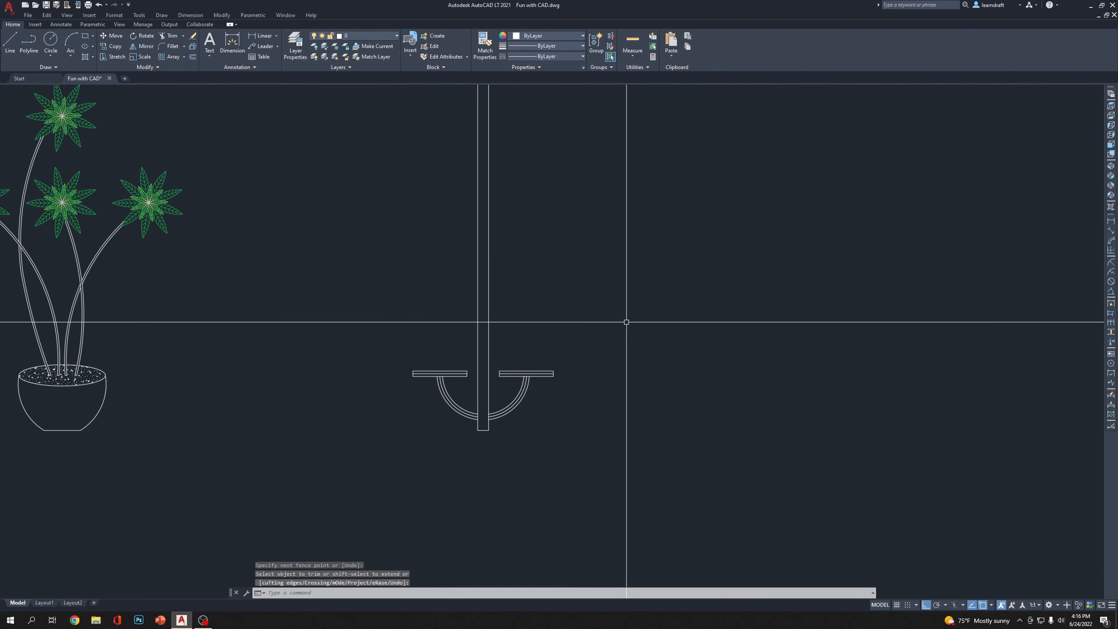
{"action": "scroll", "coordinate": [457, 377], "scroll_direction": "up", "scroll_amount": 2}
{"action": "scroll", "coordinate": [609, 375], "scroll_direction": "up", "scroll_amount": 2}
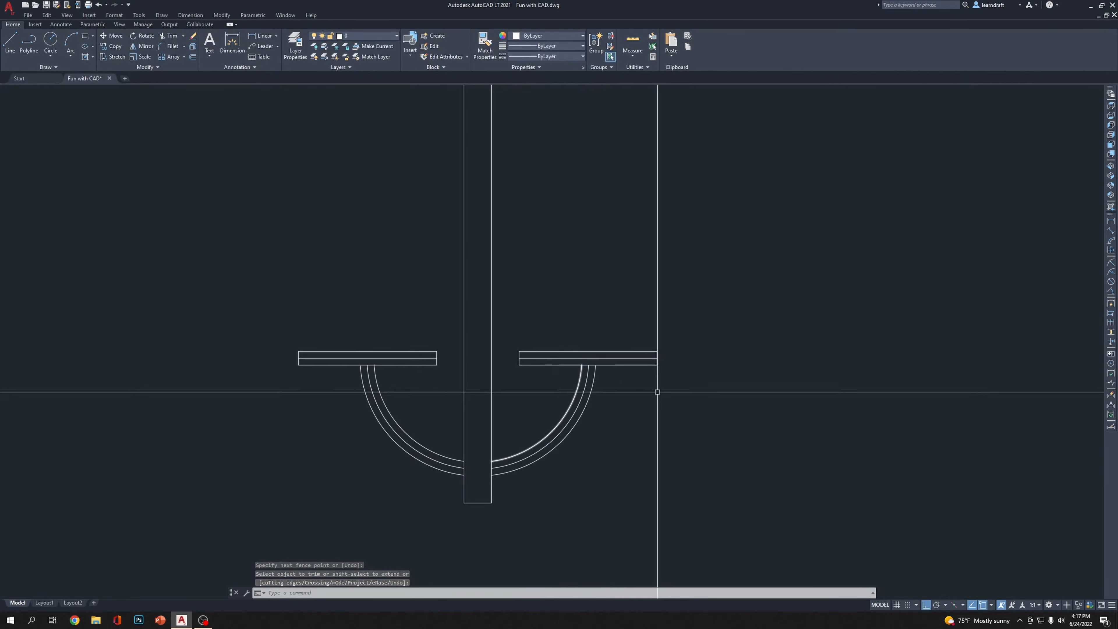
{"action": "scroll", "coordinate": [622, 345], "scroll_direction": "up", "scroll_amount": 3}
{"action": "scroll", "coordinate": [517, 349], "scroll_direction": "up", "scroll_amount": 1}
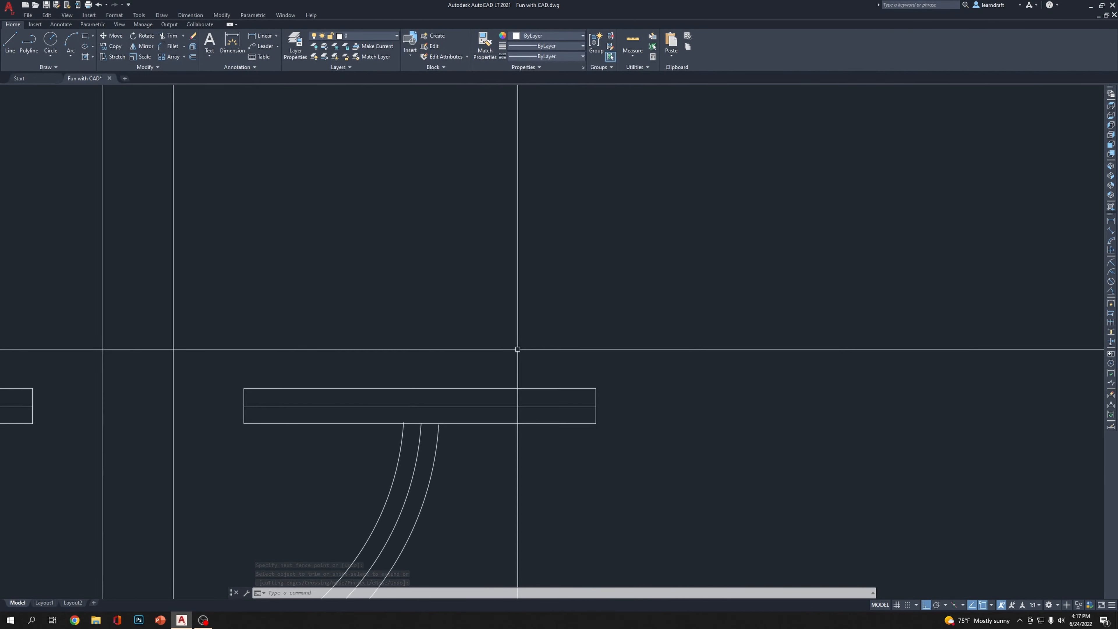
{"action": "scroll", "coordinate": [608, 370], "scroll_direction": "up", "scroll_amount": 2}
{"action": "middle_click_drag", "start_coordinate": [582, 388], "coordinate": [644, 388]}
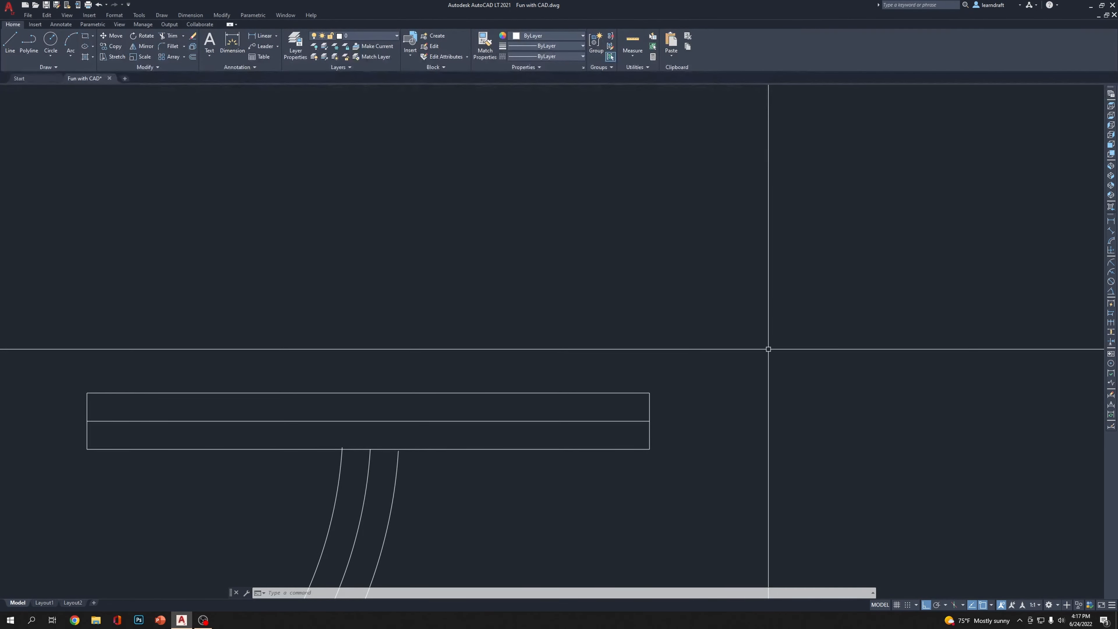
{"action": "type", "text": "l"}
{"action": "key", "text": "Return"}
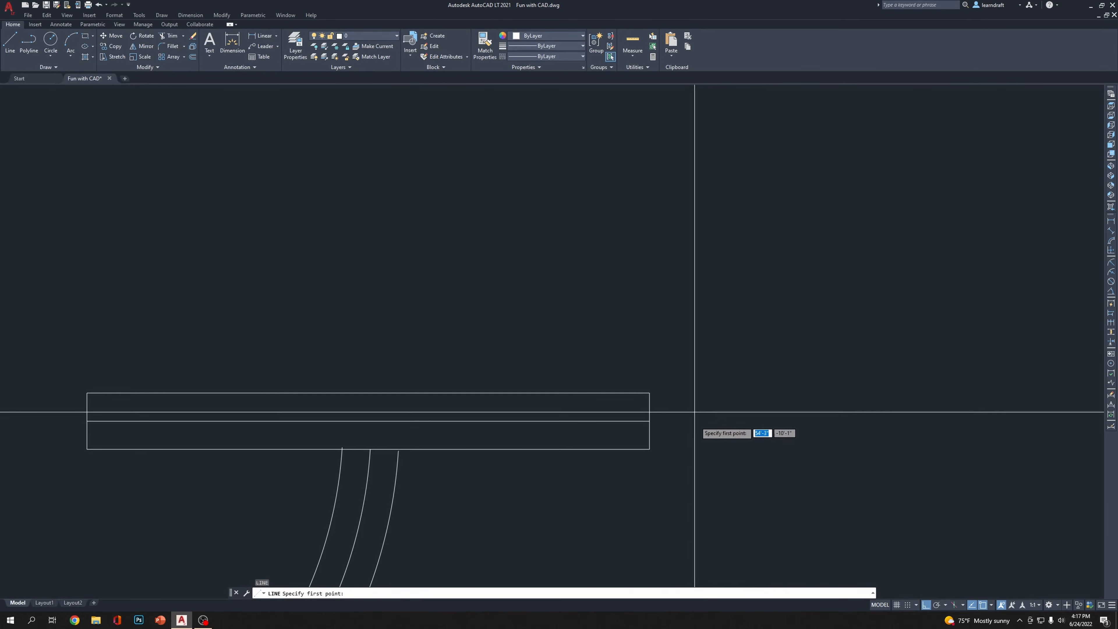
{"action": "left_click", "coordinate": [649, 449]}
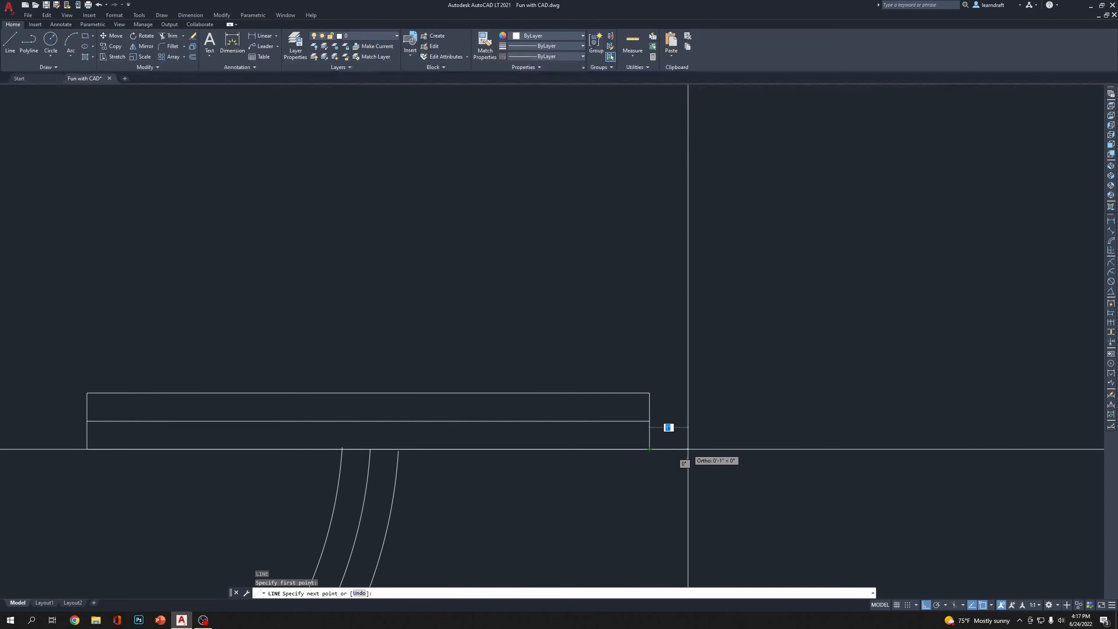
{"action": "type", "text": ".75"}
{"action": "key", "text": "Return"}
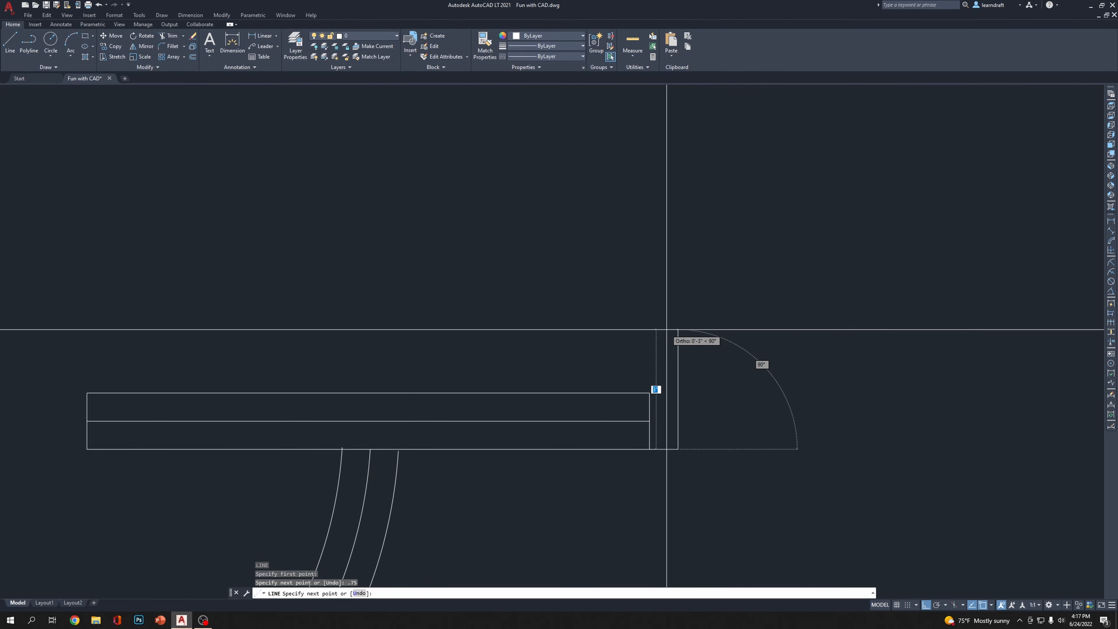
{"action": "type", "text": "3"}
{"action": "key", "text": "Return"}
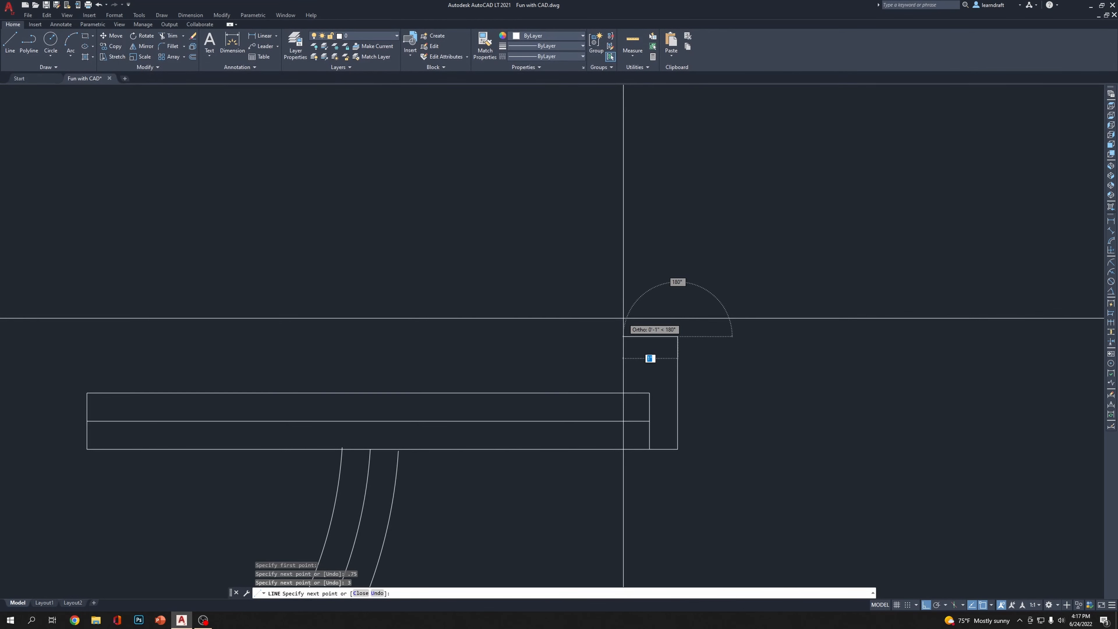
{"action": "key", "text": "Escape"}
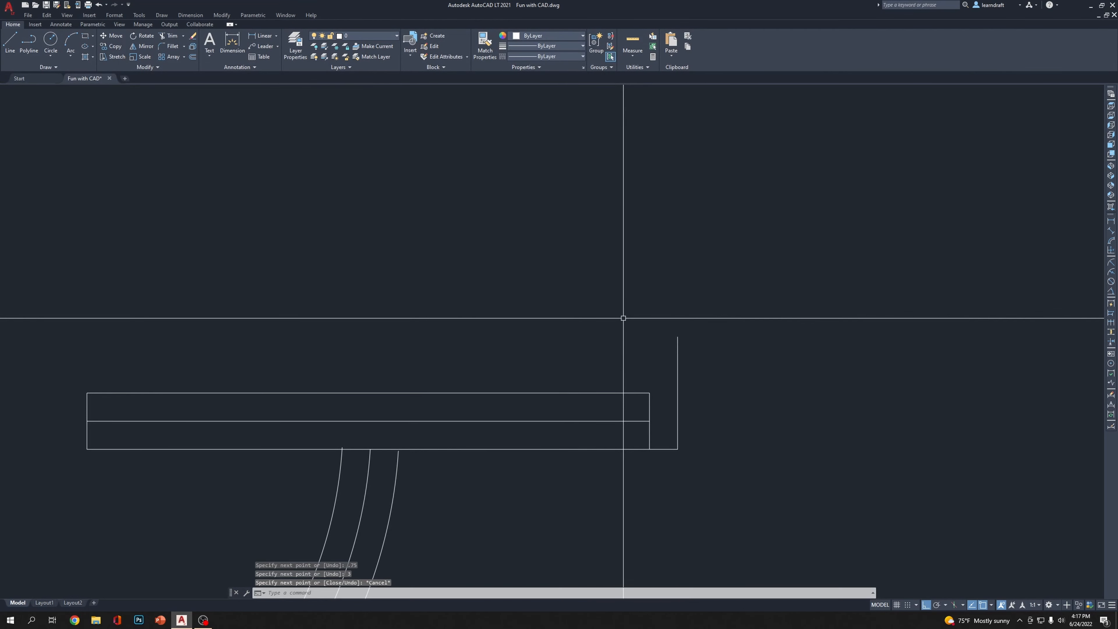
With Ortho off, draw a three-point arc from the right rectangle's upper outer corner to the top of the 3" line
{"action": "scroll", "coordinate": [624, 318], "scroll_direction": "up", "scroll_amount": 5}
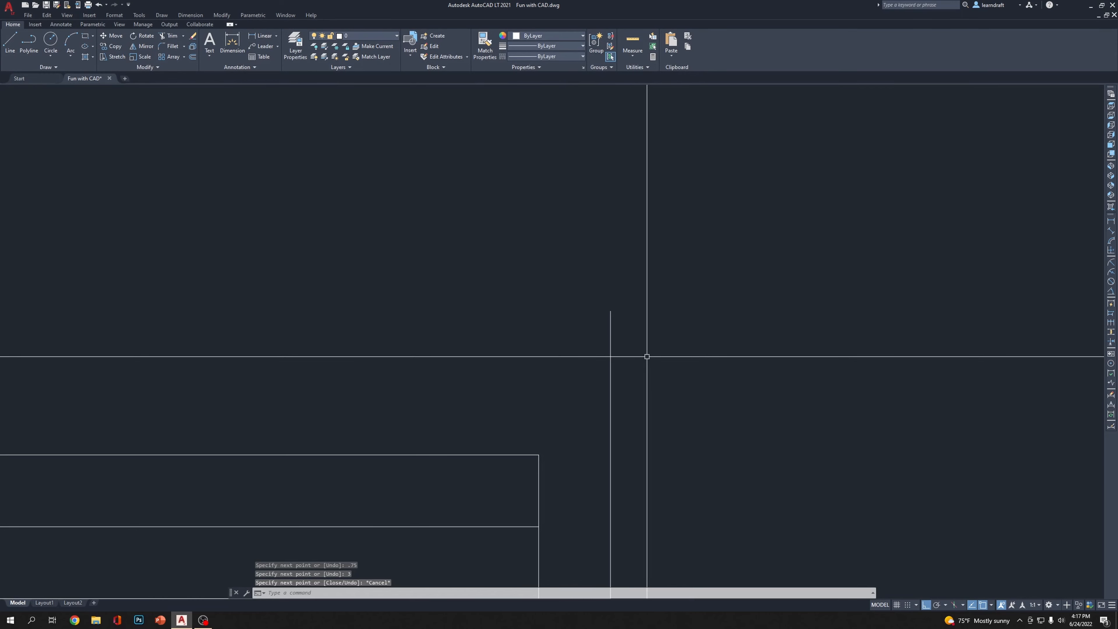
{"action": "type", "text": "a"}
{"action": "key", "text": "Return"}
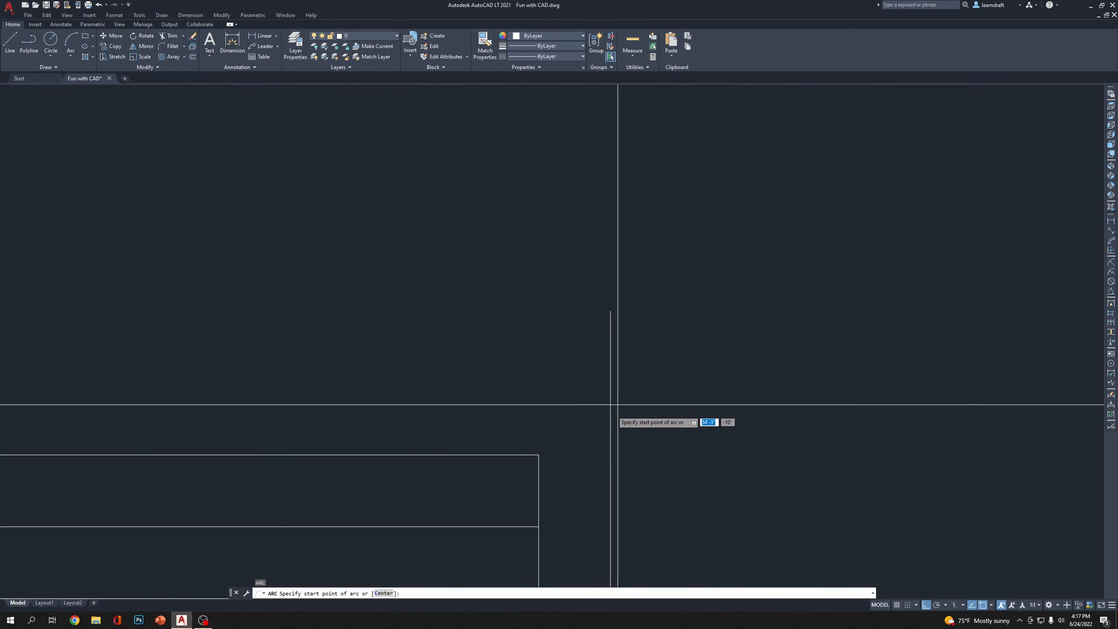
{"action": "left_click", "coordinate": [539, 454]}
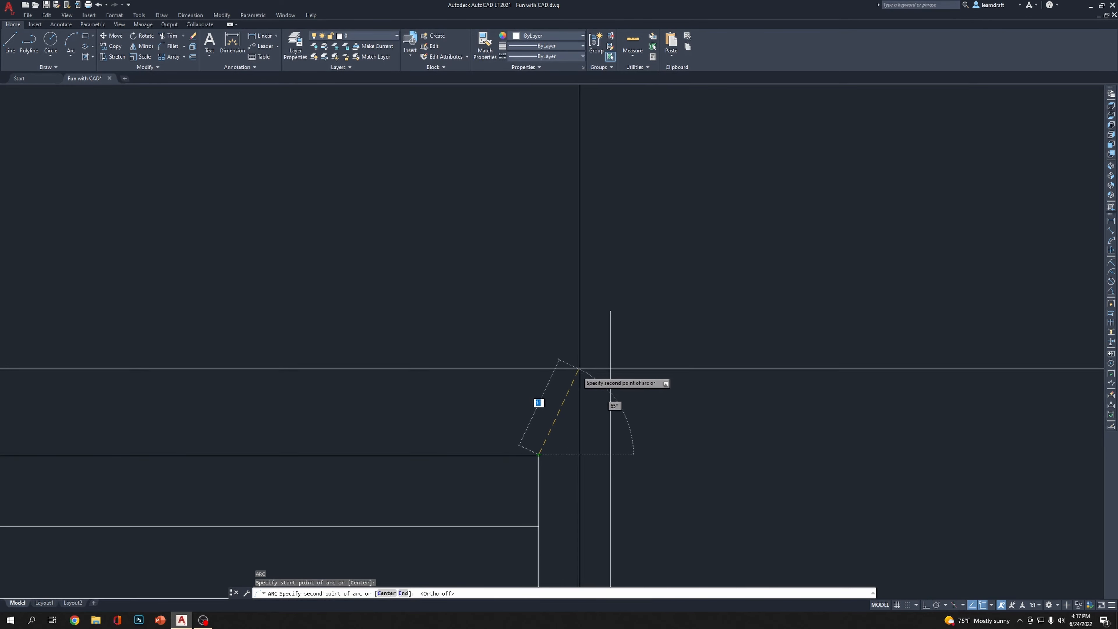
{"action": "key", "text": "F8"}
{"action": "left_click", "coordinate": [580, 350]}
{"action": "left_click", "coordinate": [610, 311]}
{"action": "scroll", "coordinate": [681, 275], "scroll_direction": "down", "scroll_amount": 2}
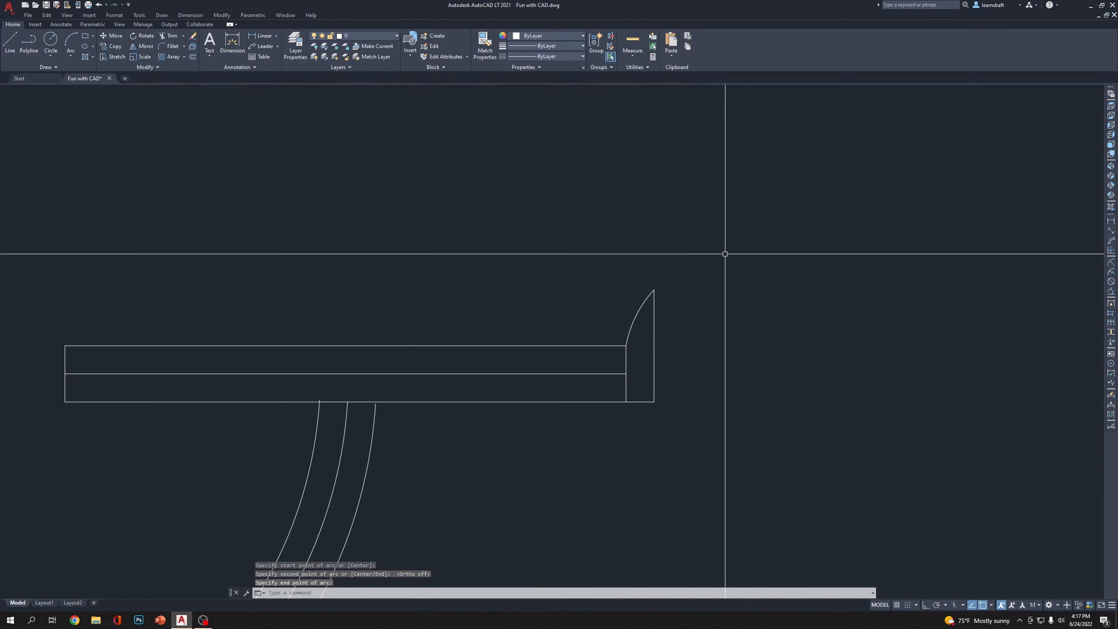
Join the 3" vertical line, the 0.75" line and the arc at the right rectangle's outer end into one polyline
{"action": "mouse_move", "coordinate": [515, 256]}
{"action": "middle_mouse_down"}
{"action": "mouse_move", "coordinate": [694, 235]}
{"action": "mouse_move", "coordinate": [689, 251]}
{"action": "middle_mouse_up"}
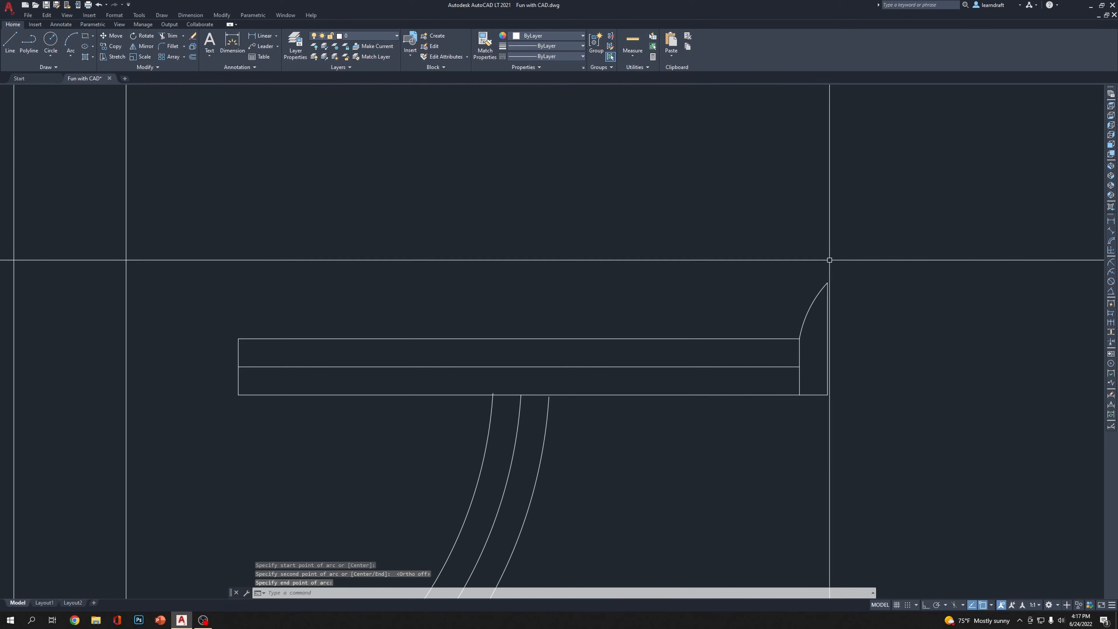
{"action": "type", "text": "pedit"}
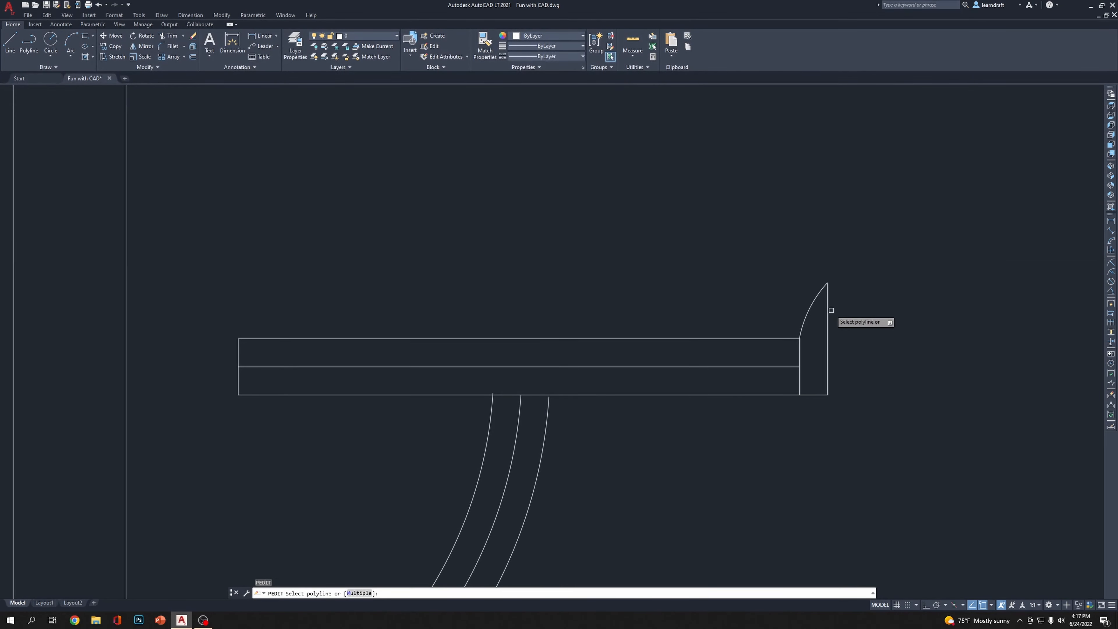
{"action": "key", "text": "Return"}
{"action": "left_click", "coordinate": [828, 312]}
{"action": "key", "text": "Return"}
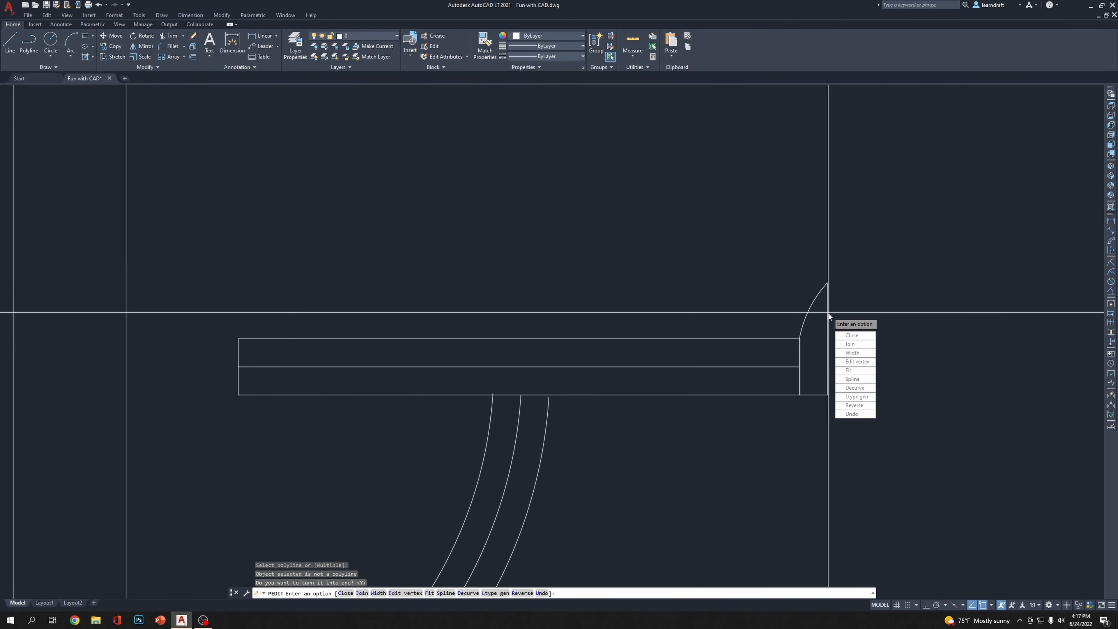
{"action": "left_click", "coordinate": [858, 344]}
{"action": "left_click", "coordinate": [815, 316]}
{"action": "left_click", "coordinate": [805, 321]}
{"action": "left_click", "coordinate": [818, 360]}
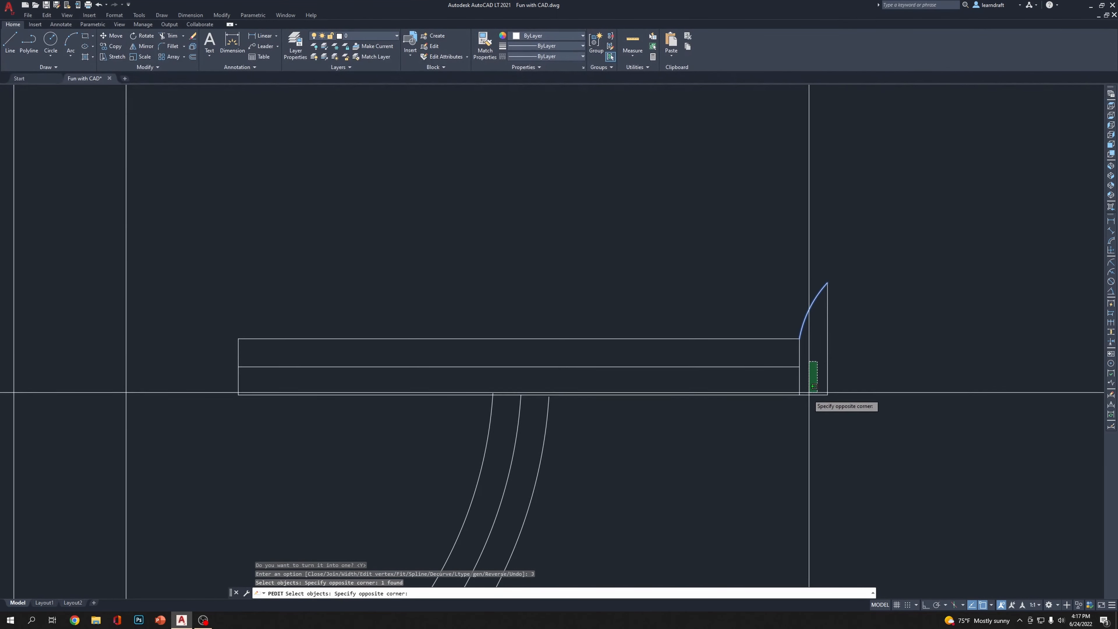
{"action": "left_click", "coordinate": [808, 406]}
{"action": "key", "text": "Return"}
{"action": "key", "text": "Return"}
{"action": "key", "text": "Return"}
With Ortho on, mirror the end profile about the right rectangle's vertical midline, keeping the original
{"action": "left_click", "coordinate": [831, 331]}
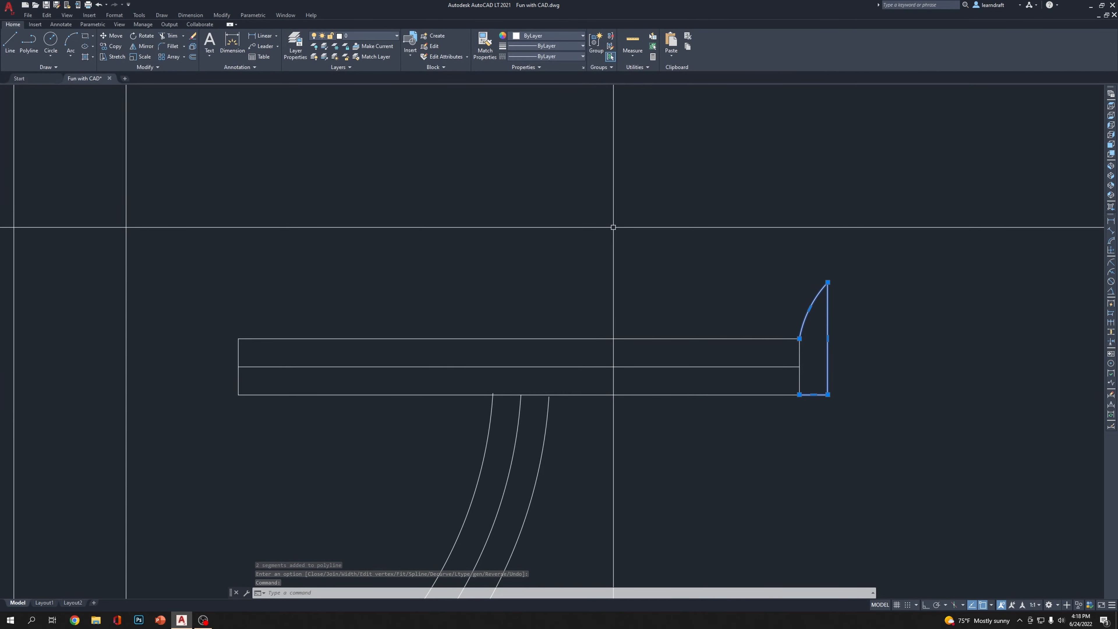
{"action": "type", "text": "mi"}
{"action": "key", "text": "Return"}
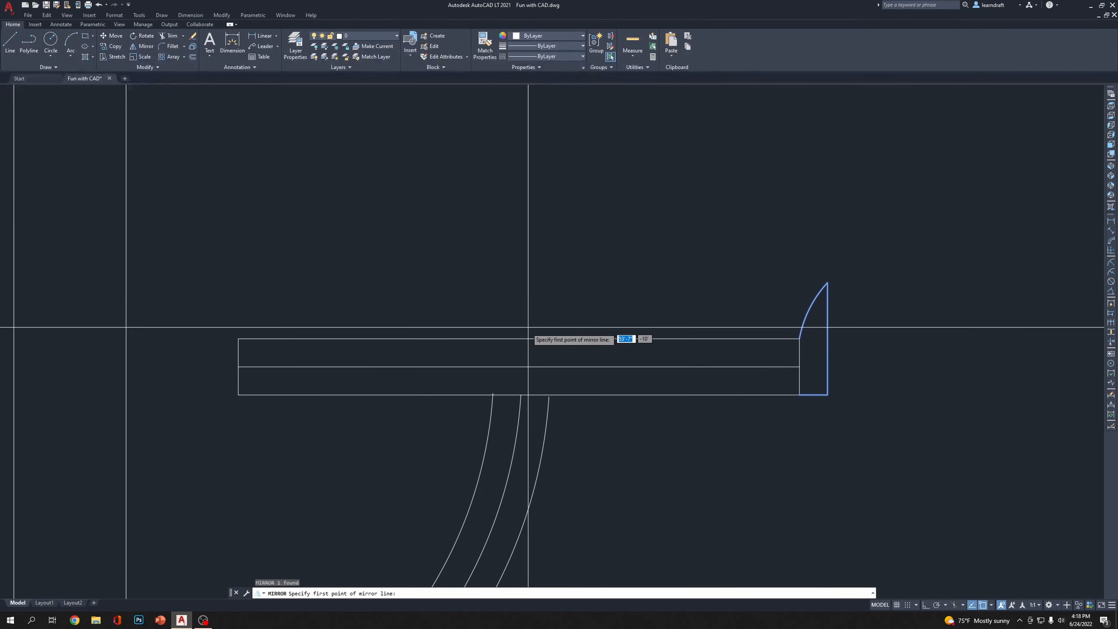
{"action": "left_click", "coordinate": [519, 338]}
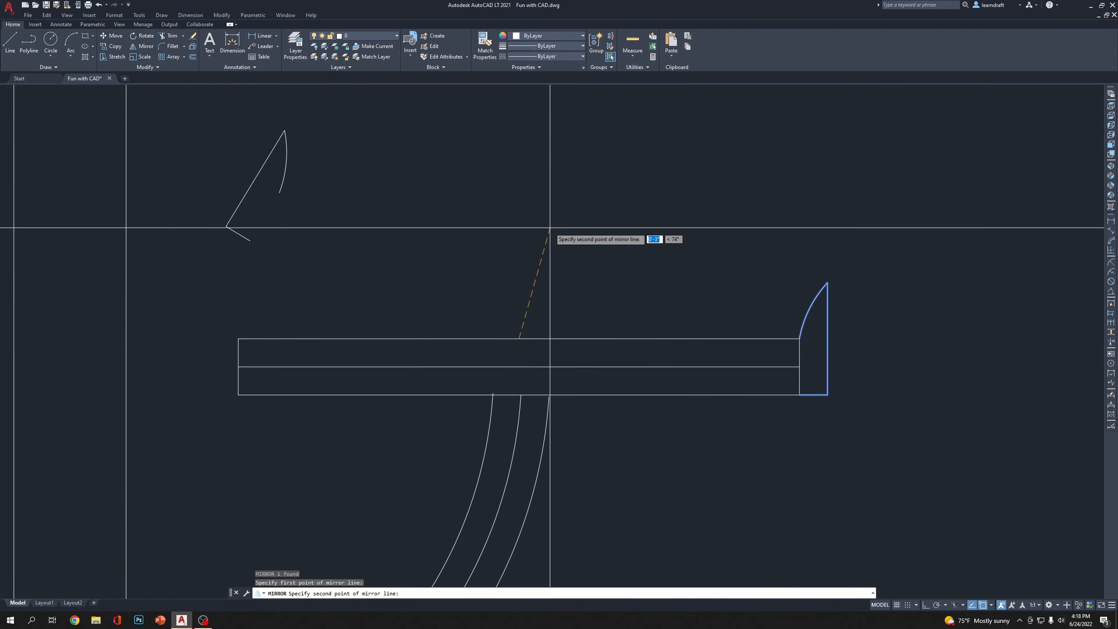
{"action": "key", "text": "F8"}
{"action": "left_click", "coordinate": [548, 204]}
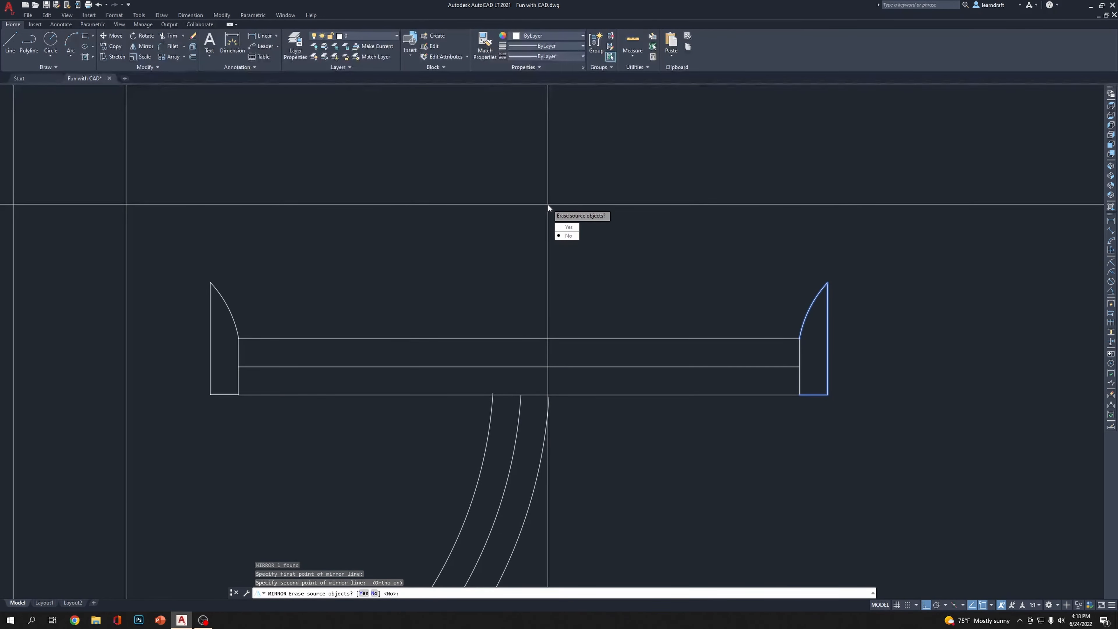
{"action": "key", "text": "Return"}
Trim the inner arc's end that pokes above the right rectangle's bottom edge
{"action": "scroll", "coordinate": [504, 386], "scroll_direction": "up", "scroll_amount": 6}
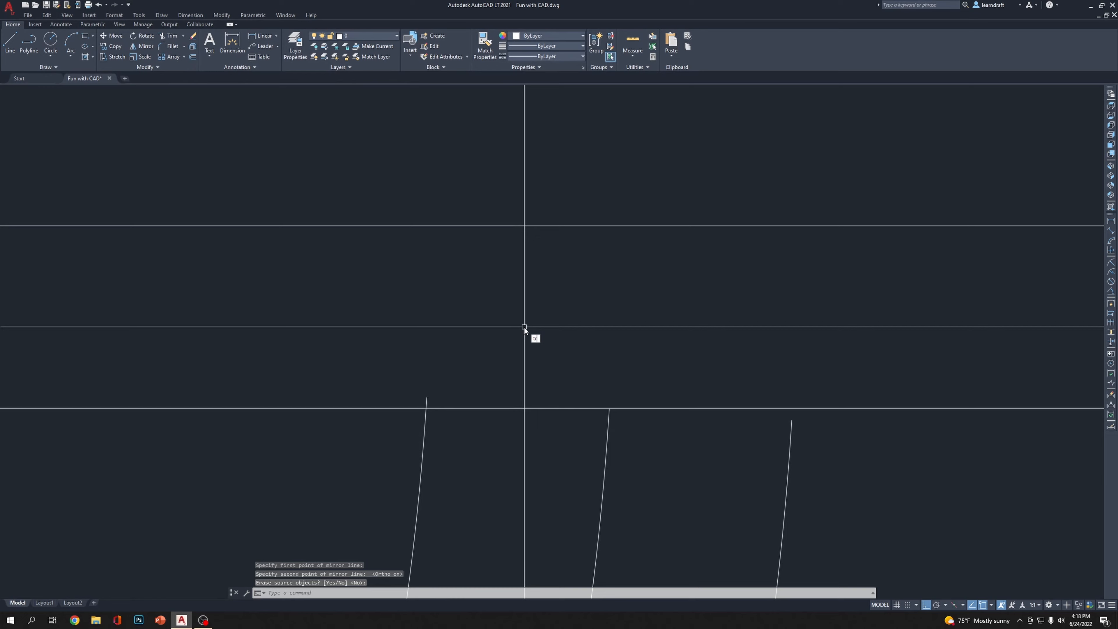
{"action": "type", "text": "tr"}
{"action": "key", "text": "Return"}
{"action": "scroll", "coordinate": [460, 409], "scroll_direction": "up", "scroll_amount": 3}
{"action": "left_click", "coordinate": [420, 365]}
{"action": "left_click", "coordinate": [322, 381]}
{"action": "scroll", "coordinate": [501, 319], "scroll_direction": "down", "scroll_amount": 3}
{"action": "scroll", "coordinate": [627, 339], "scroll_direction": "down", "scroll_amount": 6}
{"action": "key", "text": "Return"}
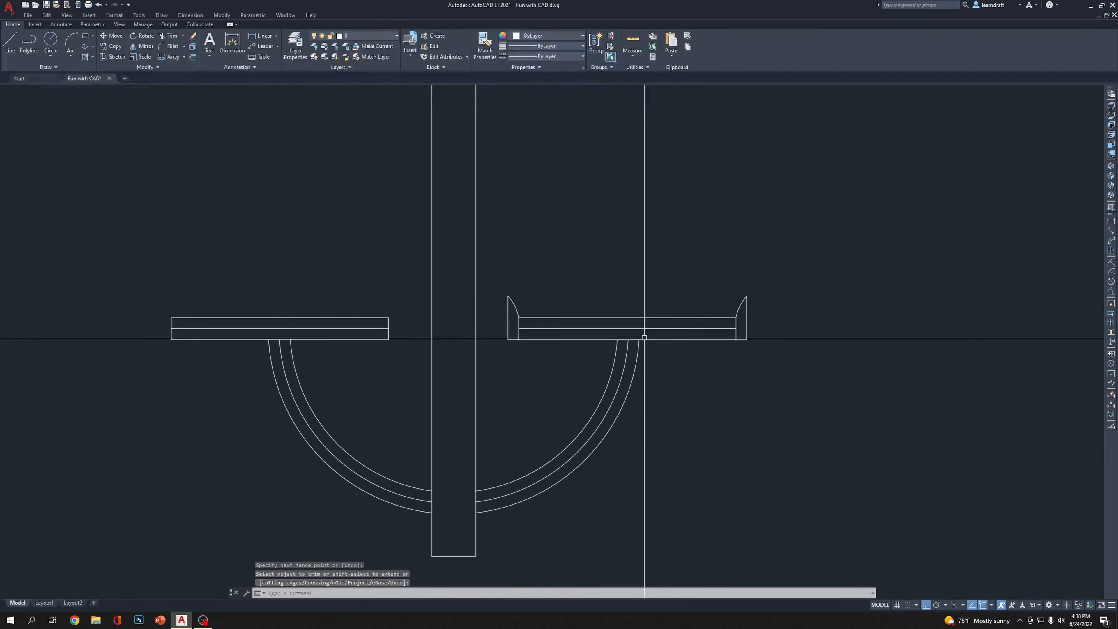
Extend the outer arcs of the right and left arms up to the bottom edges of their rectangles
{"action": "scroll", "coordinate": [644, 337], "scroll_direction": "up", "scroll_amount": 5}
{"action": "type", "text": "ex"}
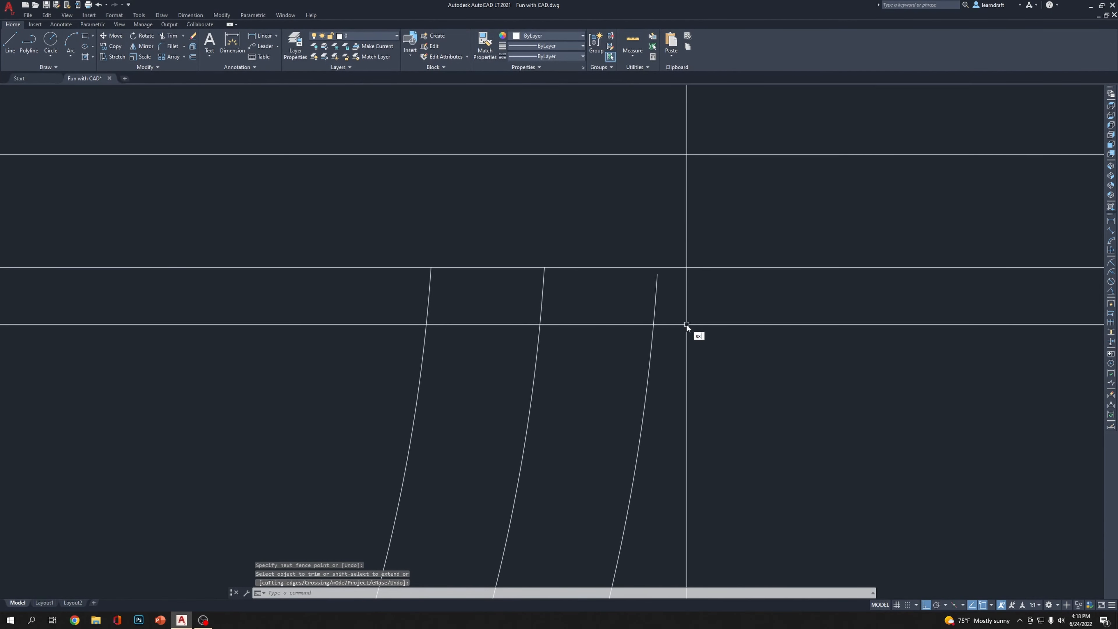
{"action": "key", "text": "Return"}
{"action": "scroll", "coordinate": [744, 291], "scroll_direction": "down", "scroll_amount": 6}
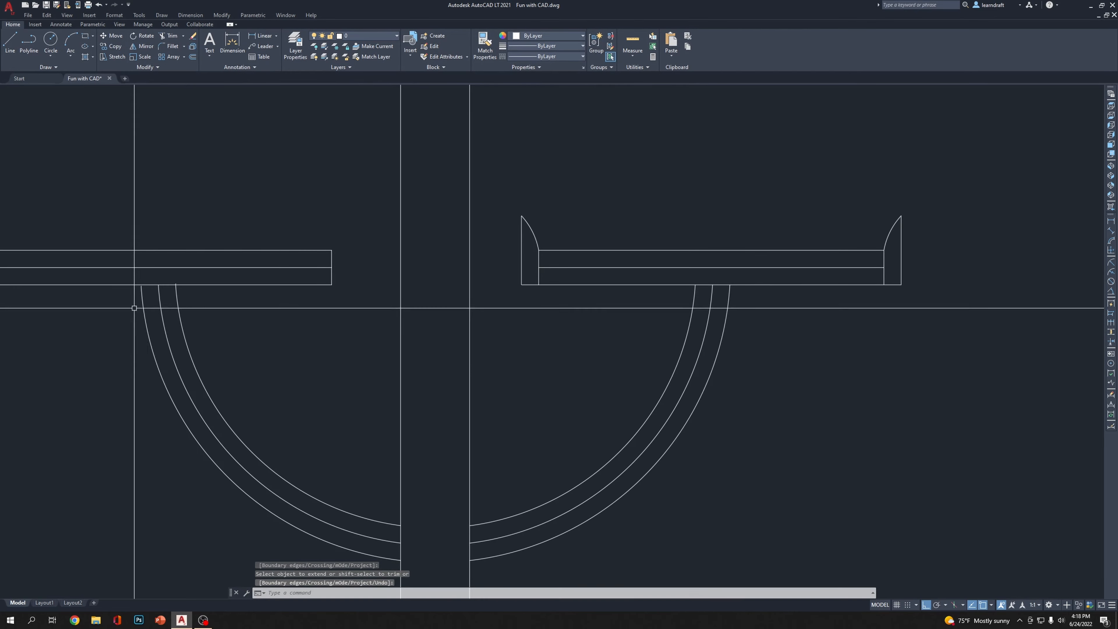
{"action": "scroll", "coordinate": [127, 298], "scroll_direction": "up", "scroll_amount": 5}
{"action": "middle_click_drag", "start_coordinate": [265, 274], "coordinate": [374, 324]}
{"action": "key", "text": "Return"}
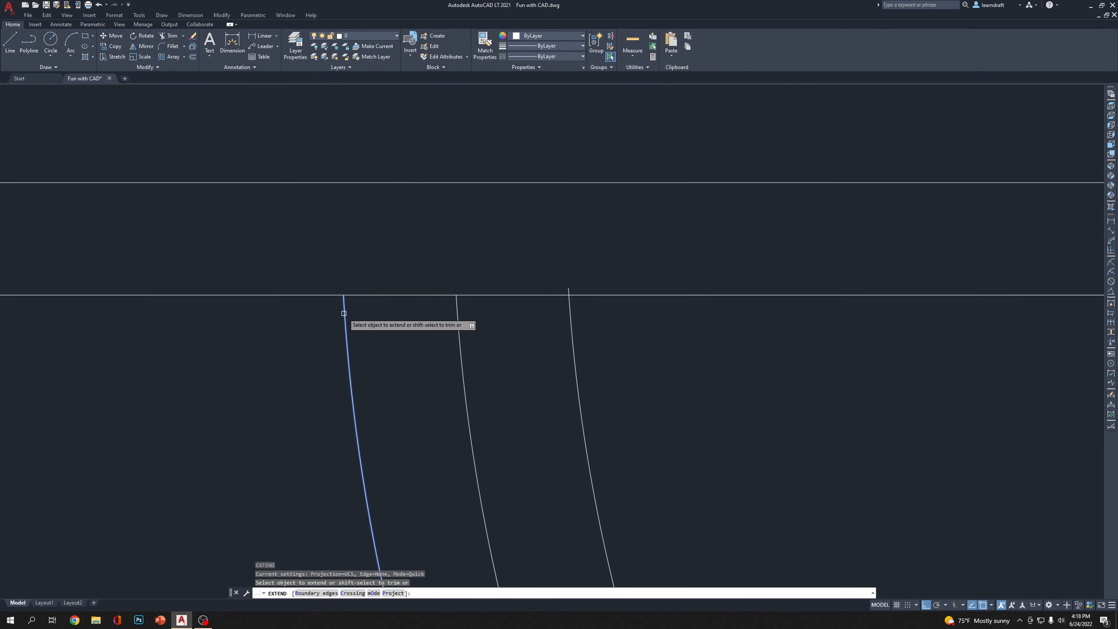
{"action": "left_click", "coordinate": [344, 313]}
{"action": "key", "text": "Return"}
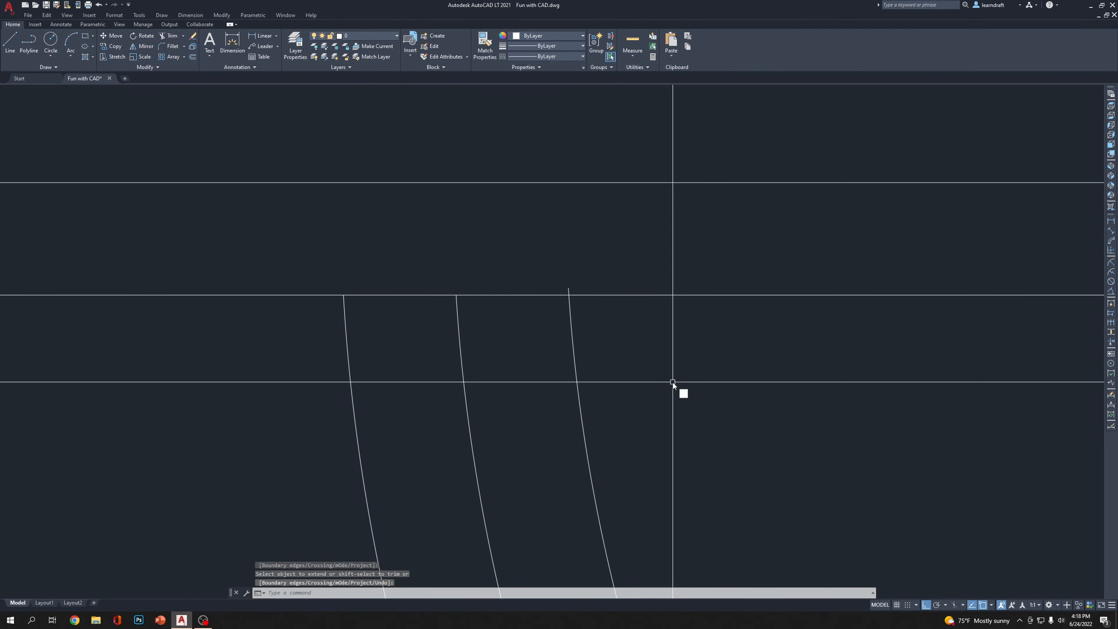
Trim the inner arc's end that pokes above the left rectangle's bottom edge
{"action": "key", "text": "Return"}
{"action": "scroll", "coordinate": [559, 260], "scroll_direction": "up", "scroll_amount": 5}
{"action": "left_click", "coordinate": [633, 328]}
{"action": "left_click", "coordinate": [574, 390]}
{"action": "left_click", "coordinate": [639, 386]}
{"action": "left_click", "coordinate": [654, 377]}
{"action": "key", "text": "Return"}
{"action": "scroll", "coordinate": [506, 271], "scroll_direction": "down", "scroll_amount": 9}
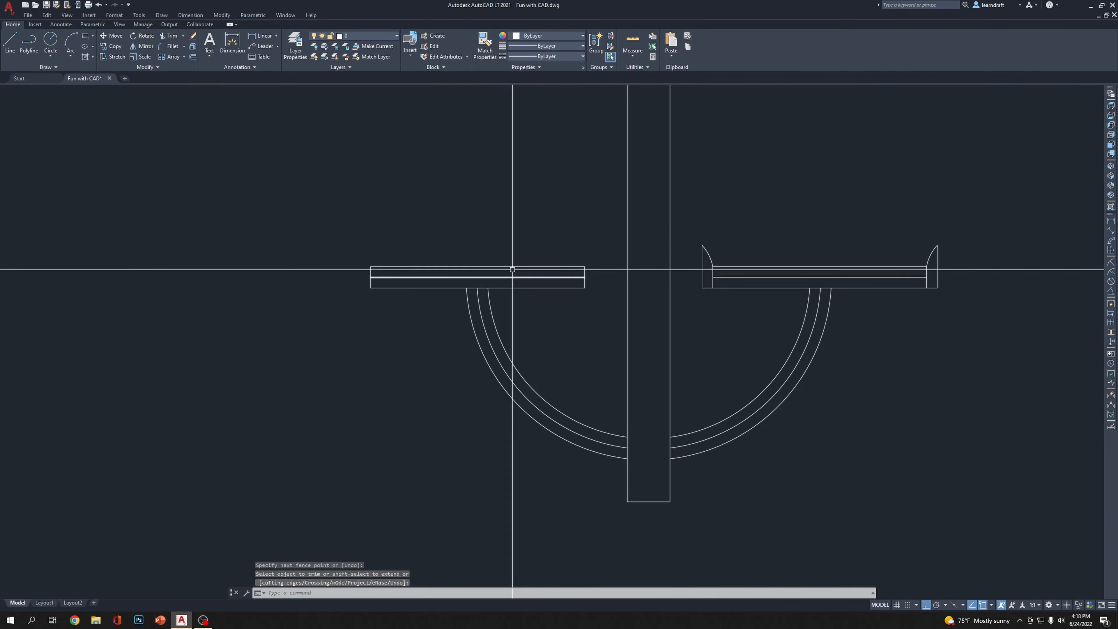
Mirror both end profiles of the right rectangle about the post's vertical centerline onto the left rectangle, keeping the originals
{"action": "middle_click_drag", "start_coordinate": [586, 241], "coordinate": [586, 241]}
{"action": "scroll", "coordinate": [679, 224], "scroll_direction": "up", "scroll_amount": 4}
{"action": "left_click", "coordinate": [768, 257]}
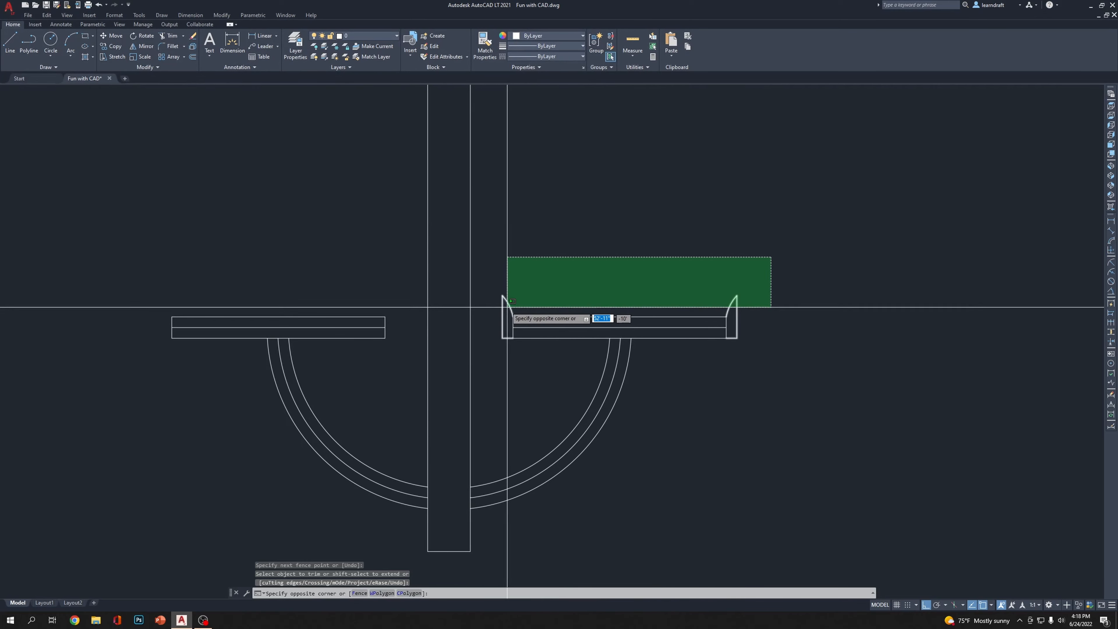
{"action": "left_click", "coordinate": [507, 304]}
{"action": "middle_click_drag", "start_coordinate": [487, 329], "coordinate": [624, 197]}
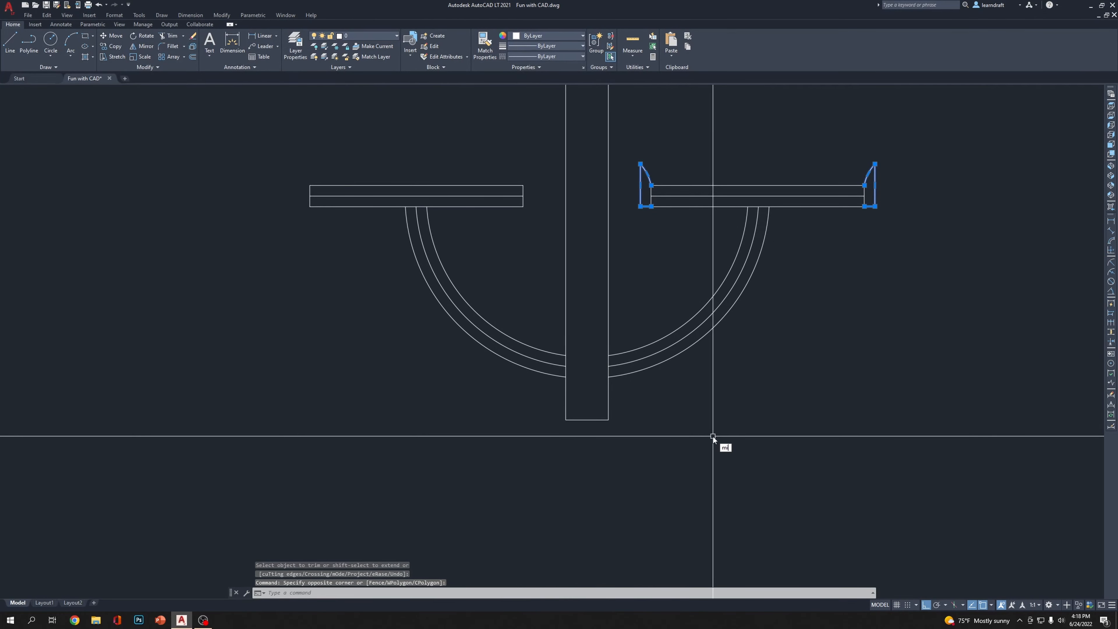
{"action": "type", "text": "mi"}
{"action": "key", "text": "Return"}
{"action": "left_click", "coordinate": [587, 421]}
{"action": "left_click", "coordinate": [604, 490]}
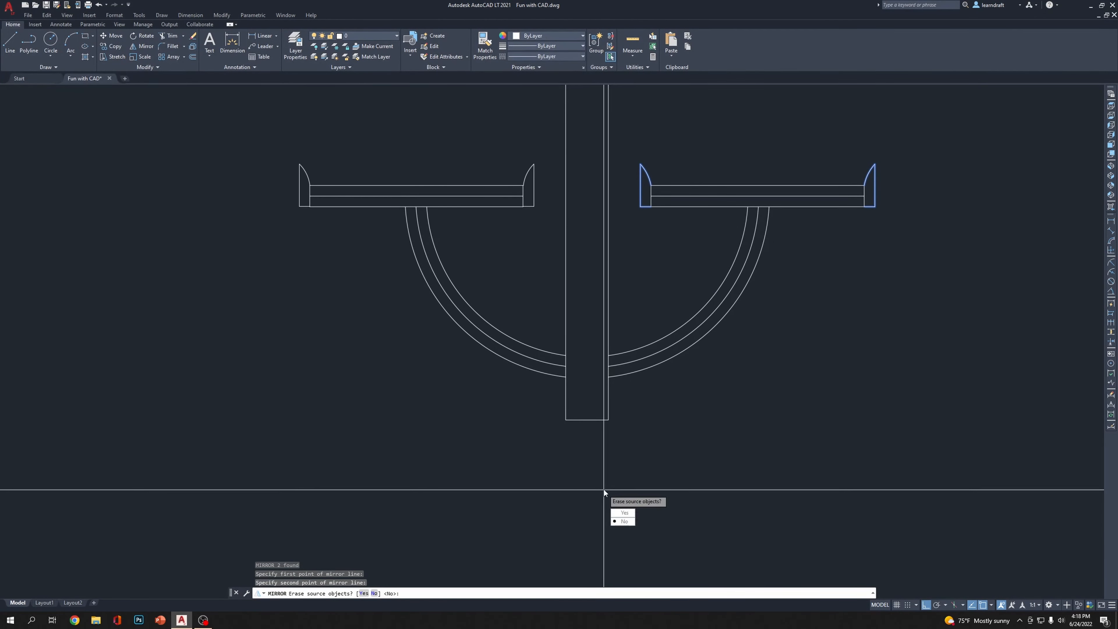
{"action": "key", "text": "Return"}
{"action": "scroll", "coordinate": [689, 380], "scroll_direction": "down", "scroll_amount": 5}
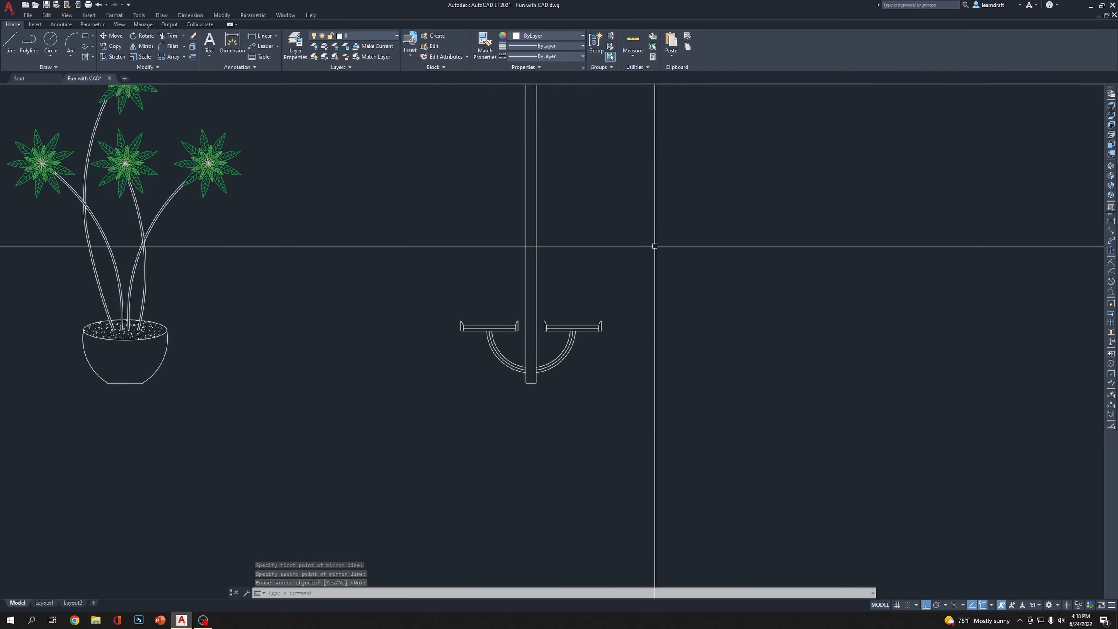
{"action": "scroll", "coordinate": [599, 274], "scroll_direction": "up", "scroll_amount": 8}
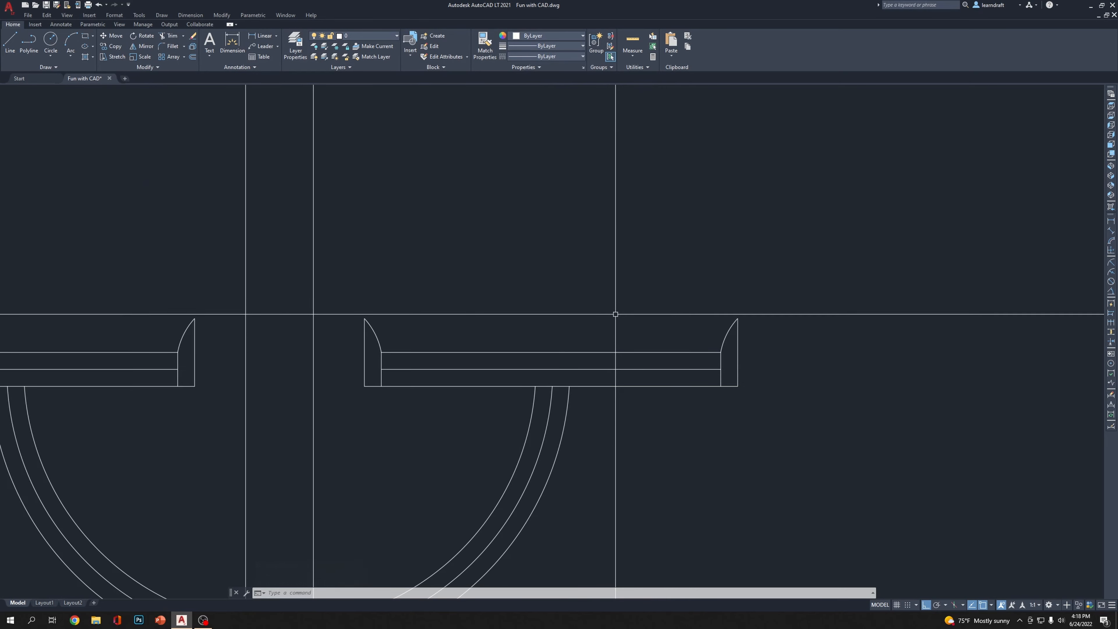
{"action": "left_click", "coordinate": [608, 300]}
{"action": "left_click", "coordinate": [704, 338]}
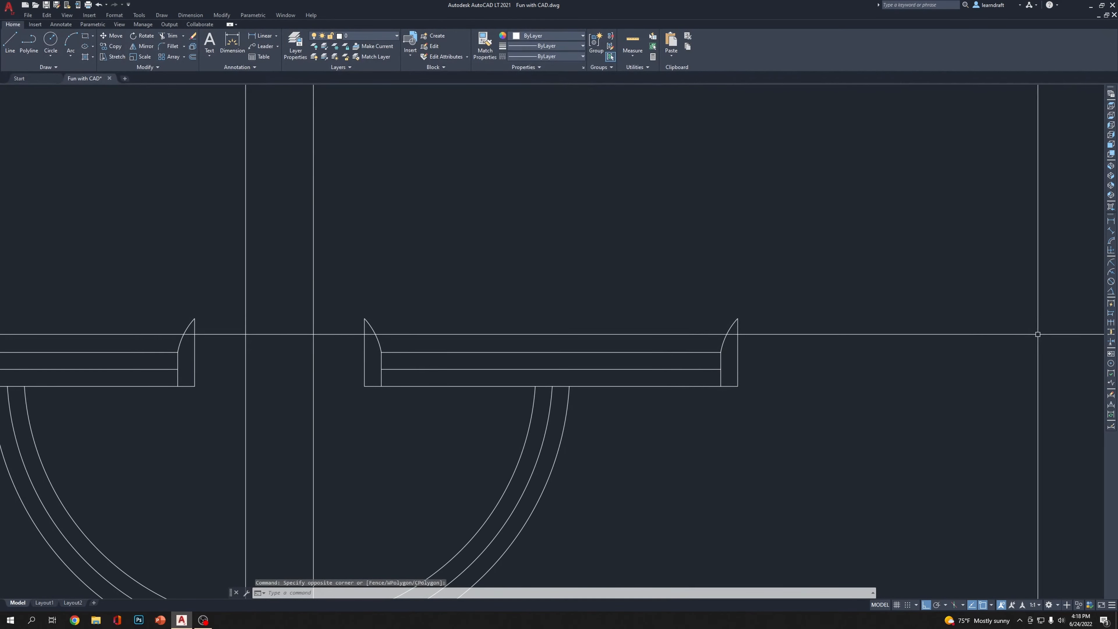
{"action": "scroll", "coordinate": [553, 225], "scroll_direction": "down", "scroll_amount": 4}
{"action": "scroll", "coordinate": [457, 237], "scroll_direction": "up", "scroll_amount": 2}
{"action": "scroll", "coordinate": [490, 278], "scroll_direction": "up", "scroll_amount": 4}
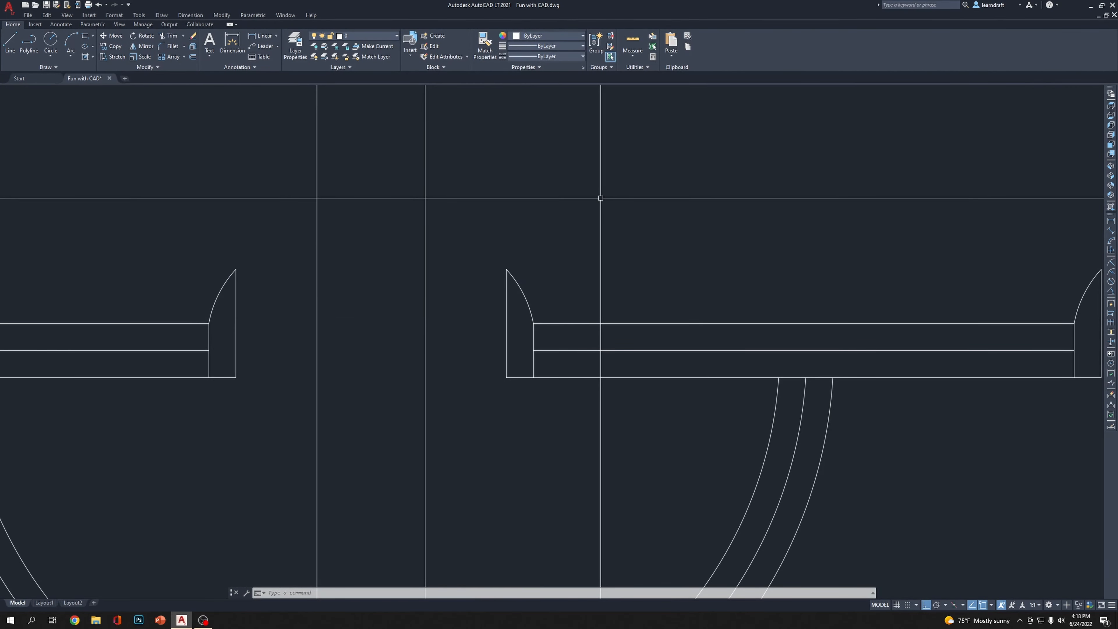
{"action": "scroll", "coordinate": [524, 312], "scroll_direction": "down", "scroll_amount": 3}
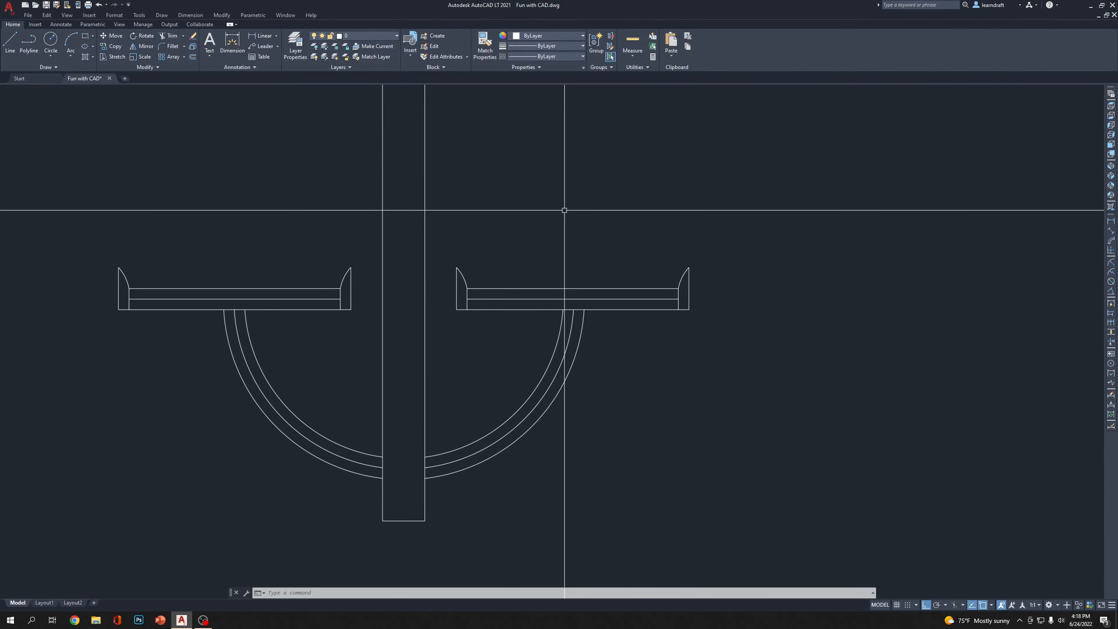
{"action": "middle_click_drag", "start_coordinate": [566, 198], "coordinate": [579, 253]}
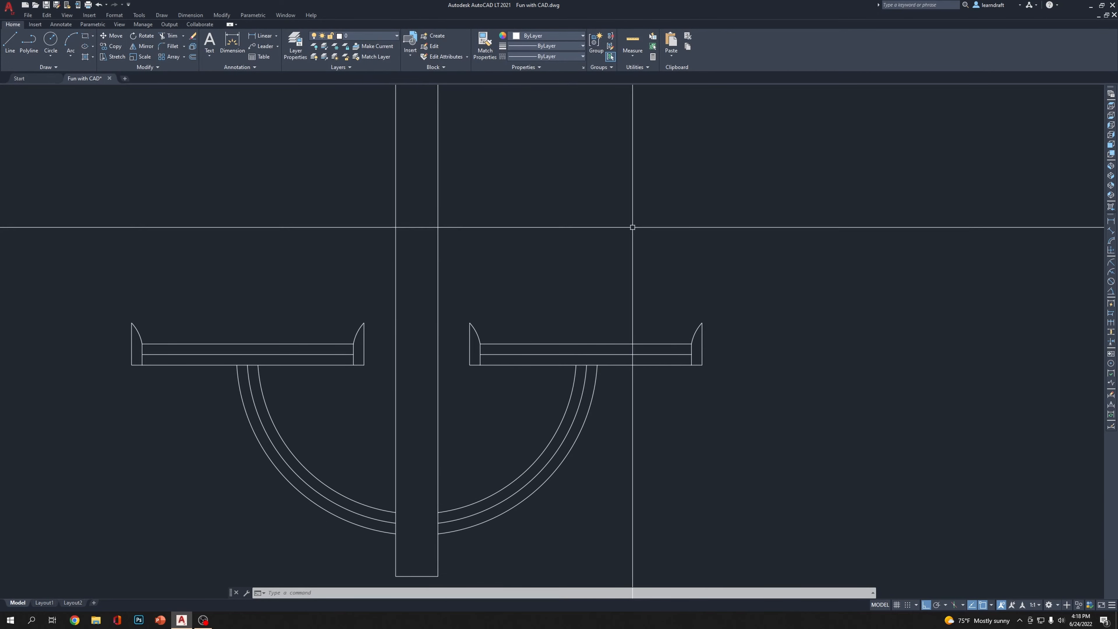
Try a 0.25" fillet on the pointed tip of the right rectangle's outer end profile, and undo it
{"action": "scroll", "coordinate": [651, 273], "scroll_direction": "up", "scroll_amount": 5}
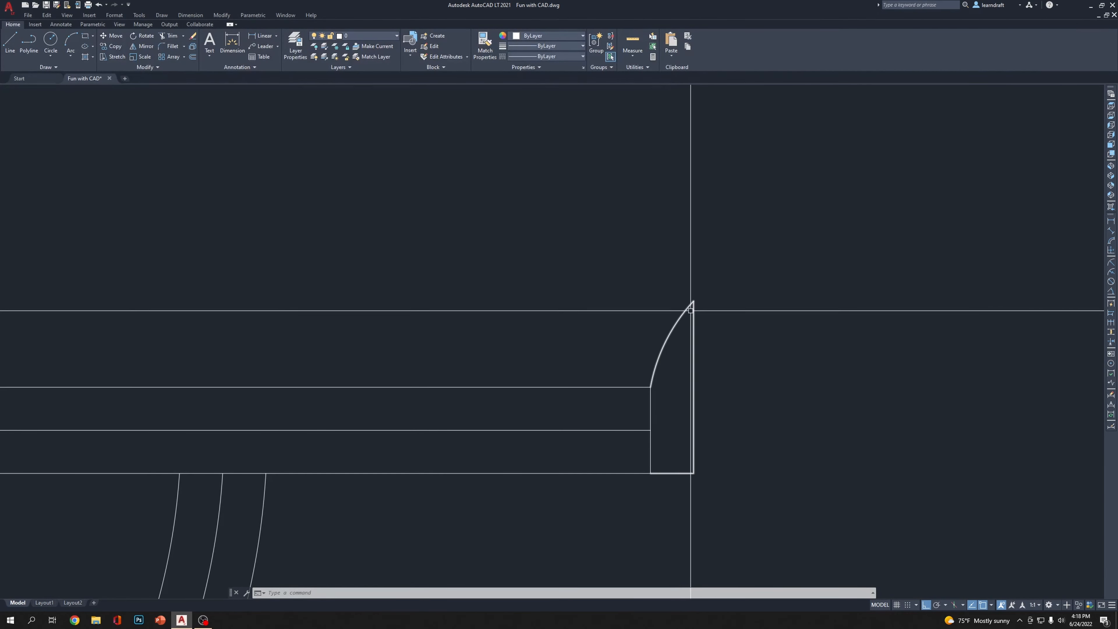
{"action": "scroll", "coordinate": [732, 307], "scroll_direction": "up", "scroll_amount": 4}
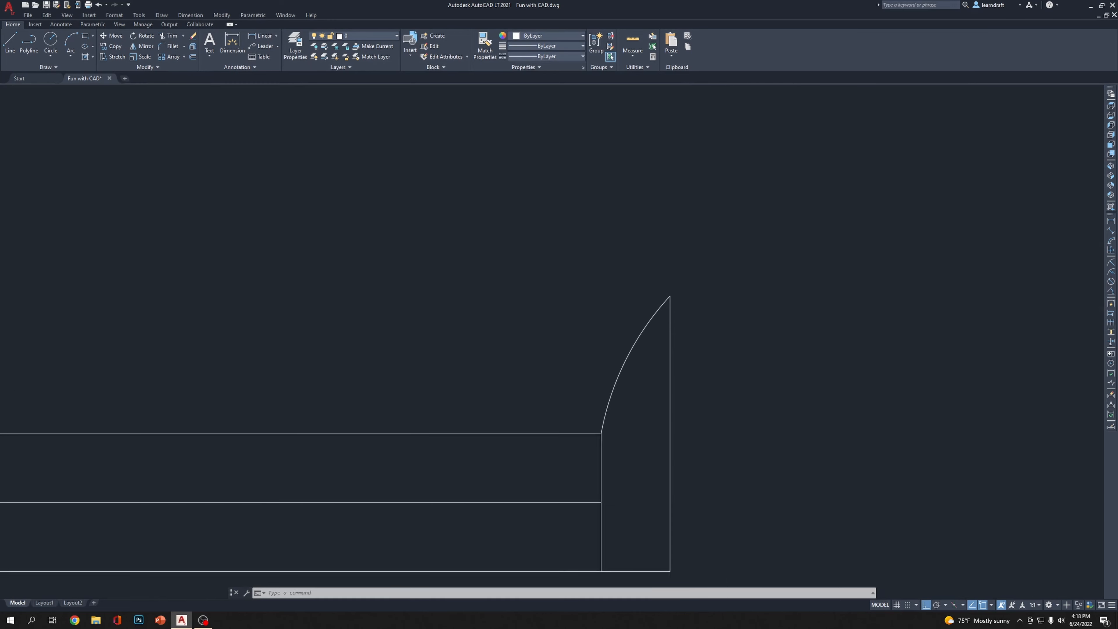
{"action": "type", "text": "f"}
{"action": "key", "text": "Return"}
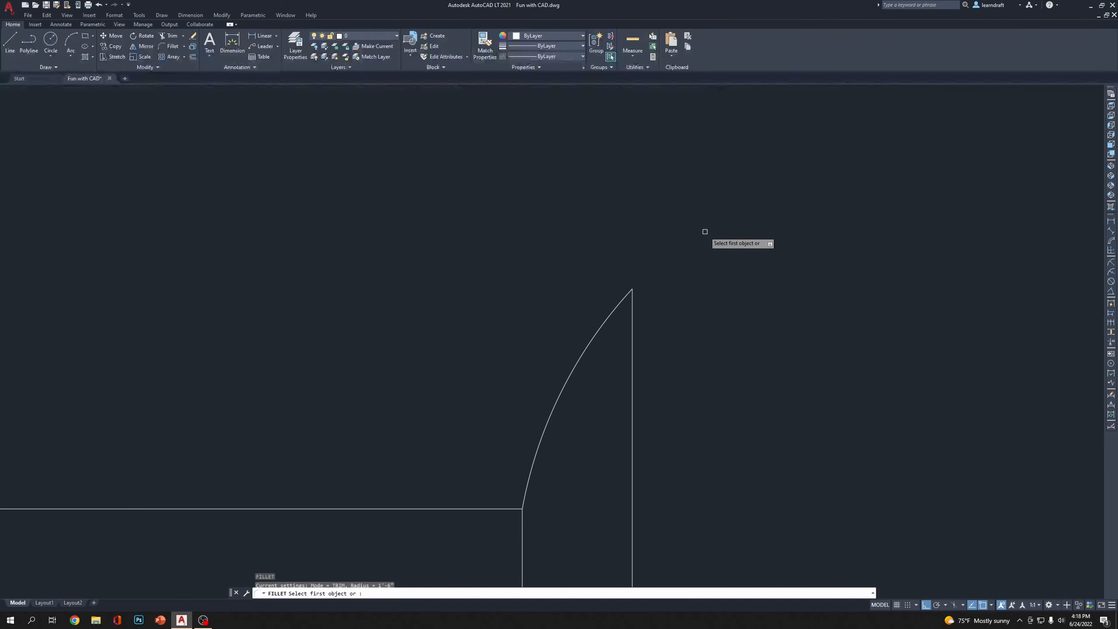
{"action": "type", "text": "r"}
{"action": "key", "text": "Return"}
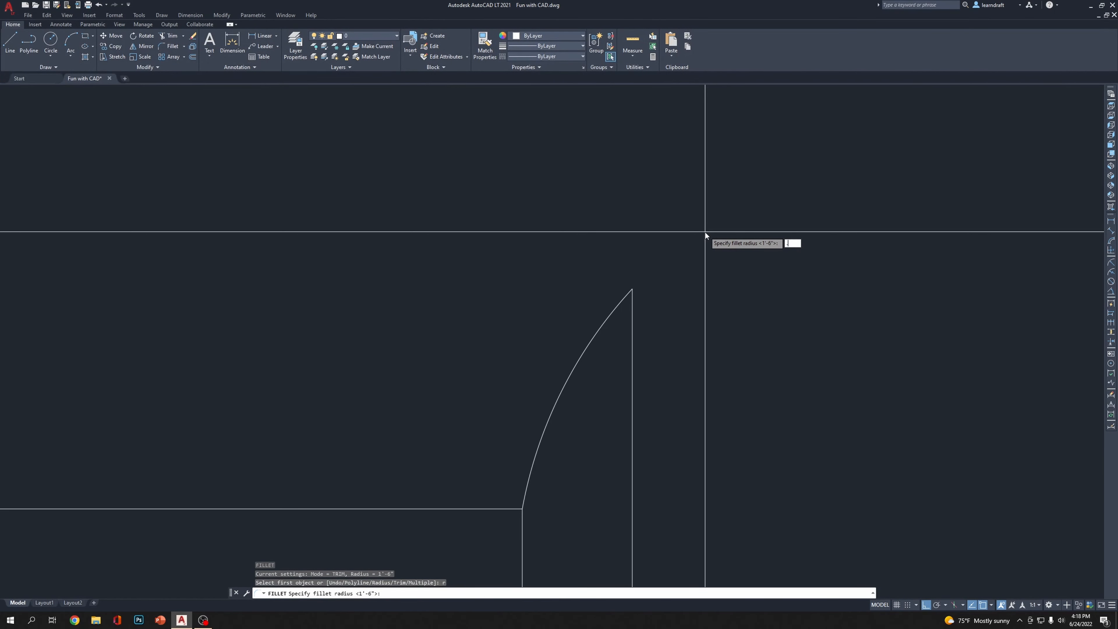
{"action": "type", "text": ".25"}
{"action": "key", "text": "Return"}
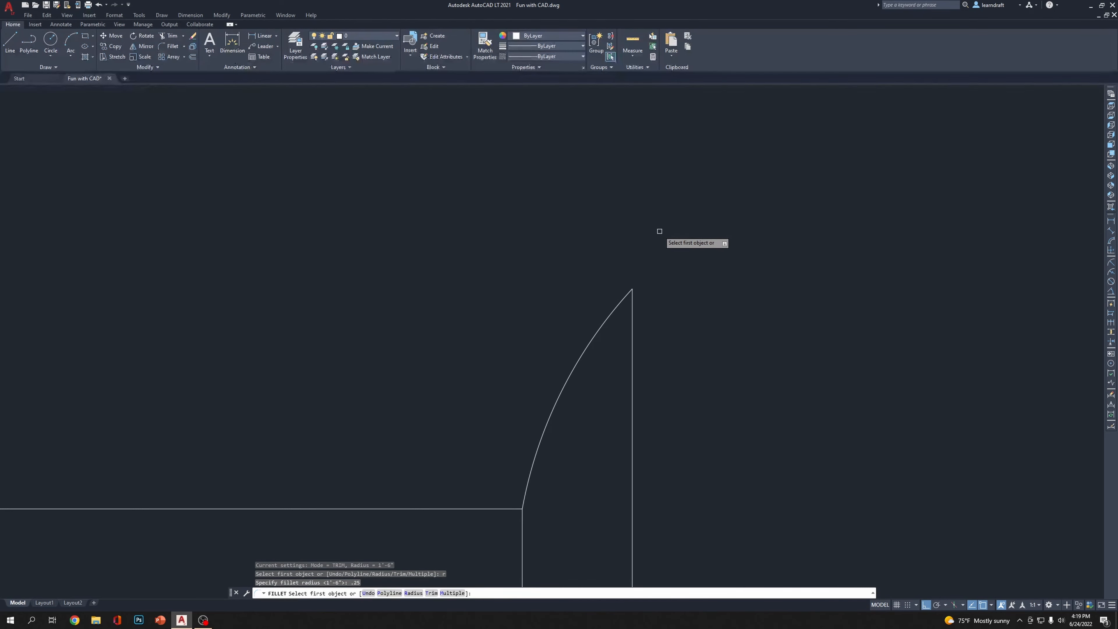
{"action": "left_click", "coordinate": [633, 342]}
{"action": "left_click", "coordinate": [593, 342]}
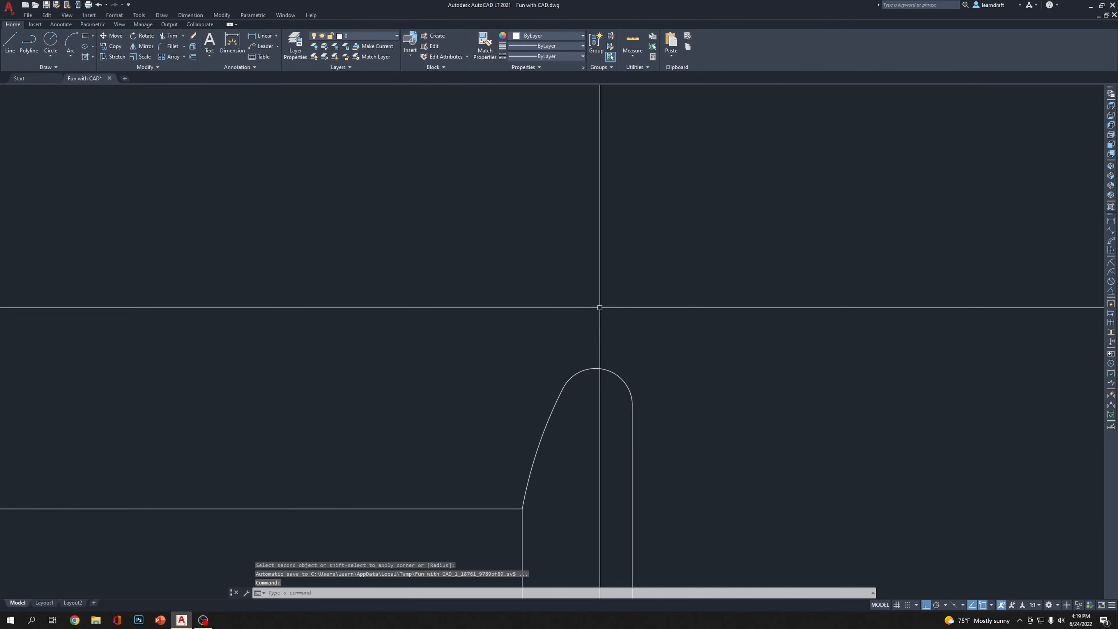
{"action": "scroll", "coordinate": [603, 303], "scroll_direction": "down", "scroll_amount": 3}
{"action": "middle_click_drag", "start_coordinate": [407, 244], "coordinate": [607, 241]}
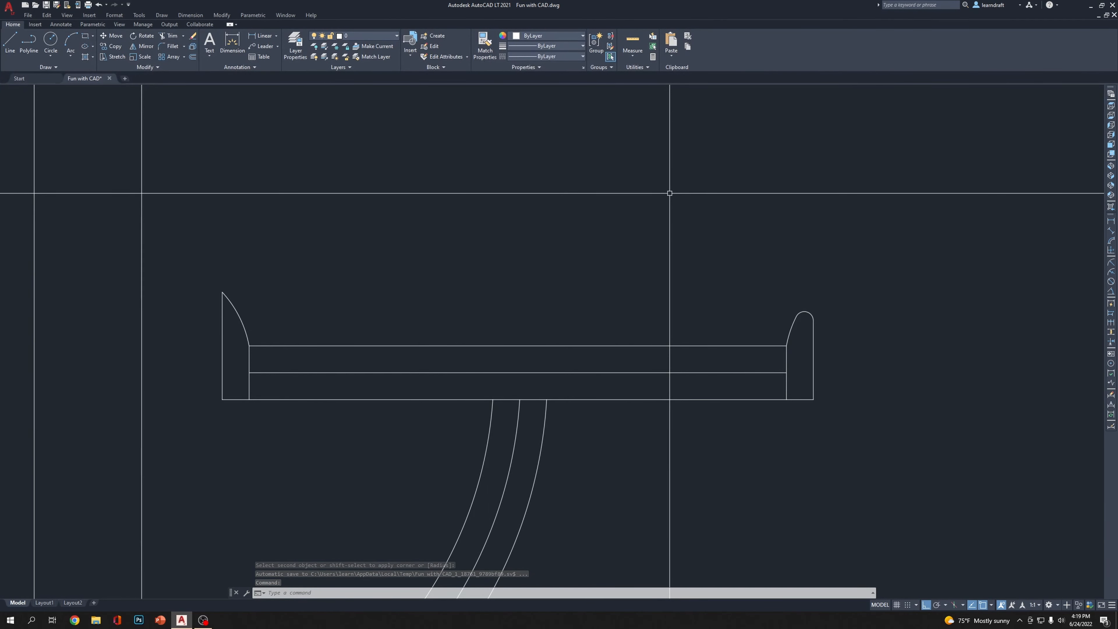
{"action": "key", "text": "ctrl+z"}
{"action": "key", "text": "ctrl+z"}
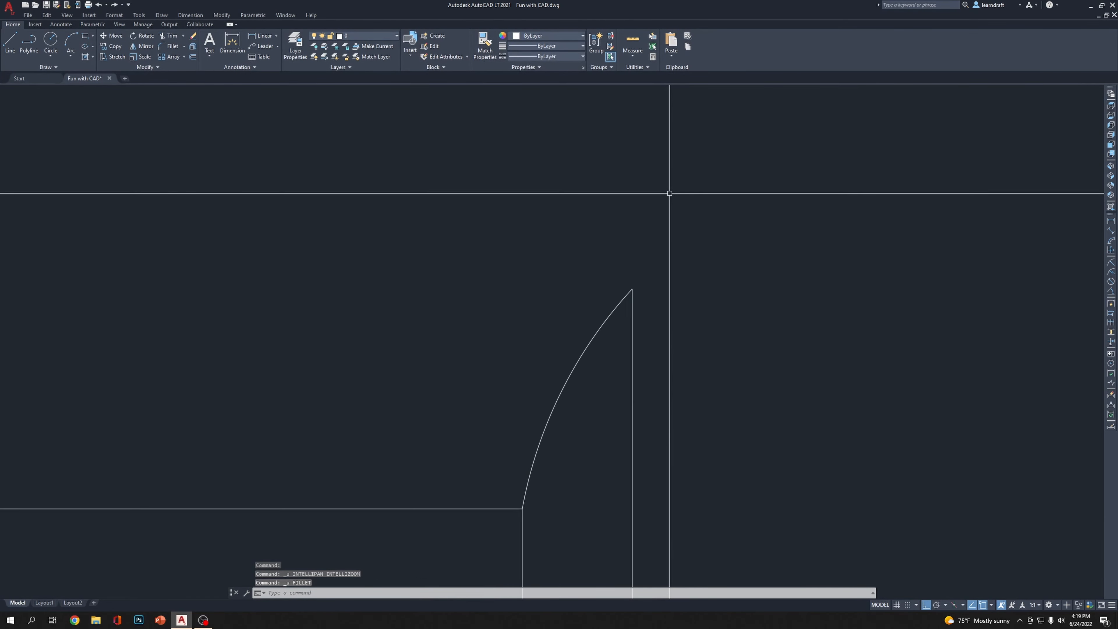
Fillet the pointed tip of the right rectangle's outer end profile with a 0.125" radius
{"action": "key", "text": "Return"}
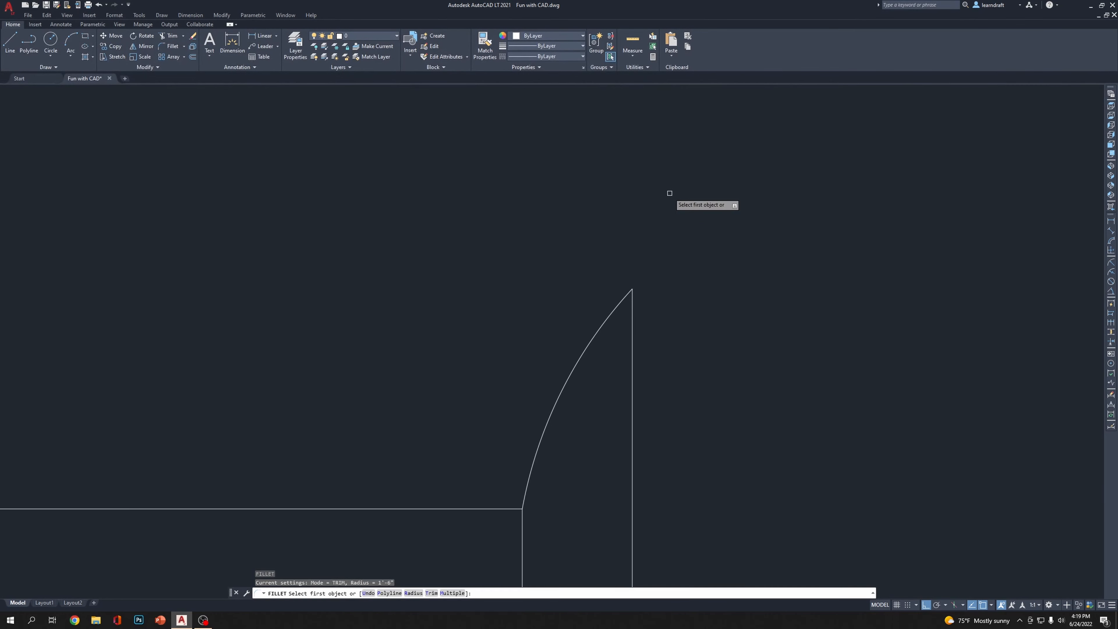
{"action": "type", "text": "r"}
{"action": "key", "text": "Return"}
{"action": "type", "text": ".125"}
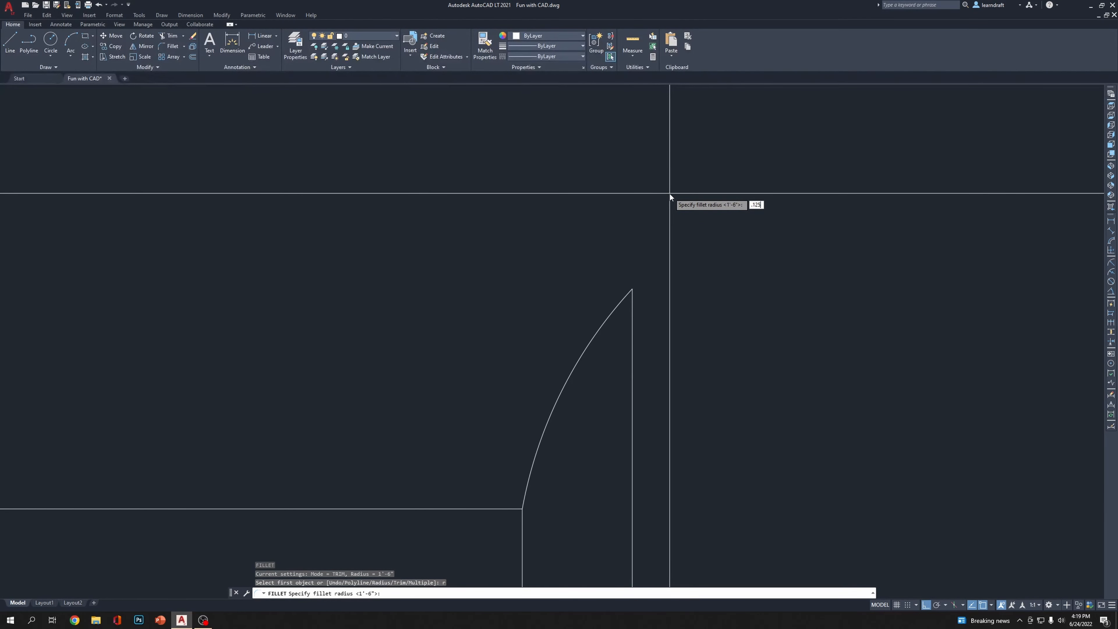
{"action": "key", "text": "Return"}
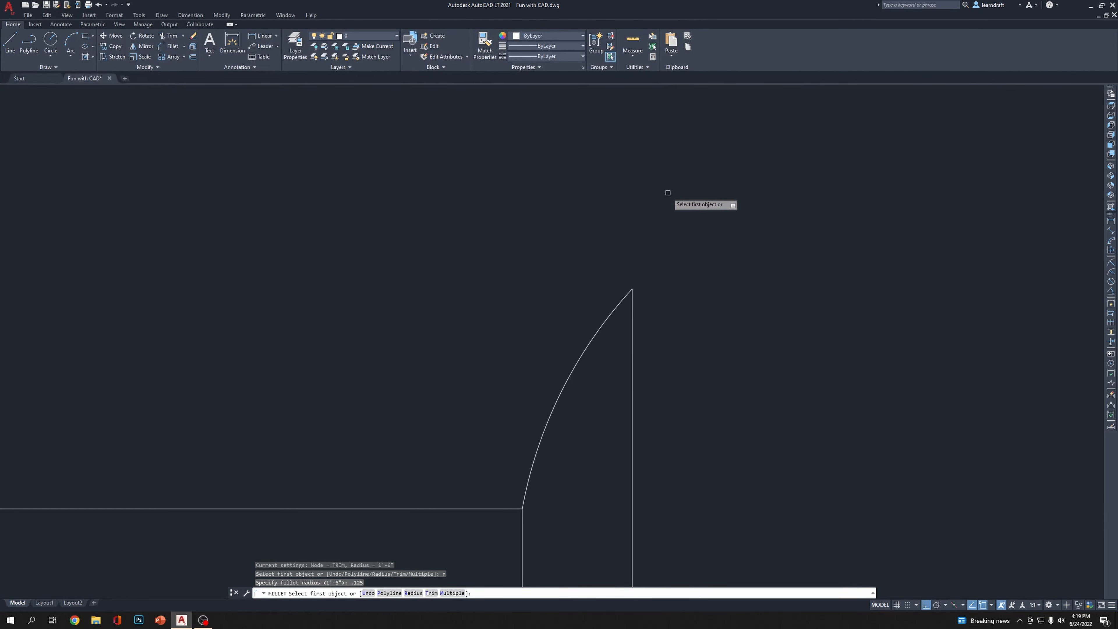
{"action": "left_click", "coordinate": [631, 357]}
{"action": "left_click", "coordinate": [579, 366]}
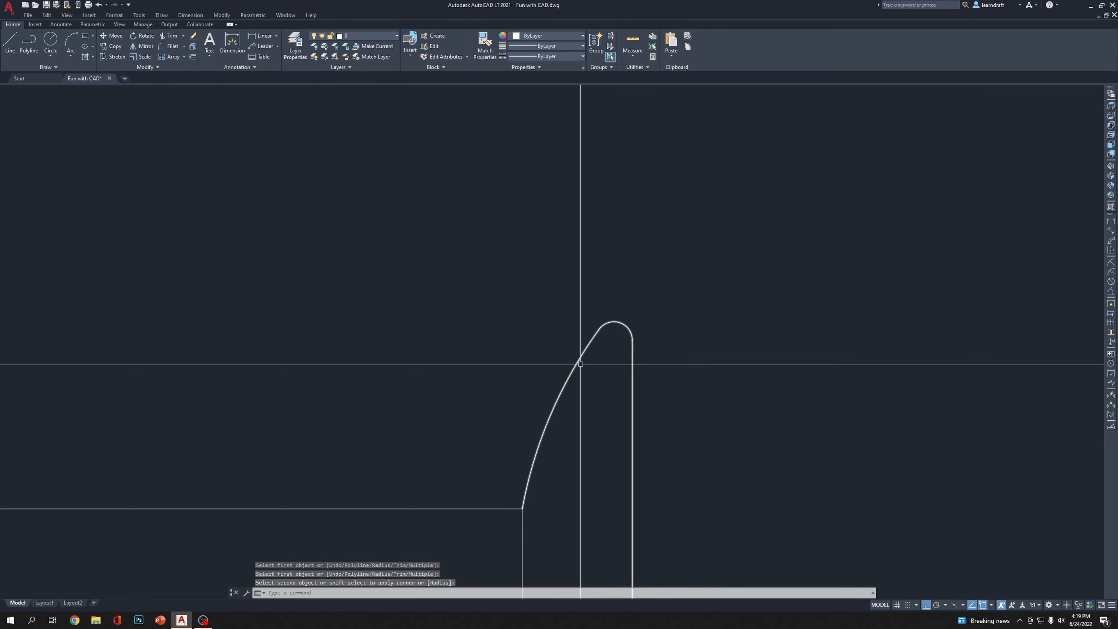
{"action": "scroll", "coordinate": [684, 245], "scroll_direction": "down", "scroll_amount": 6}
{"action": "middle_click_drag", "start_coordinate": [255, 247], "coordinate": [421, 249]}
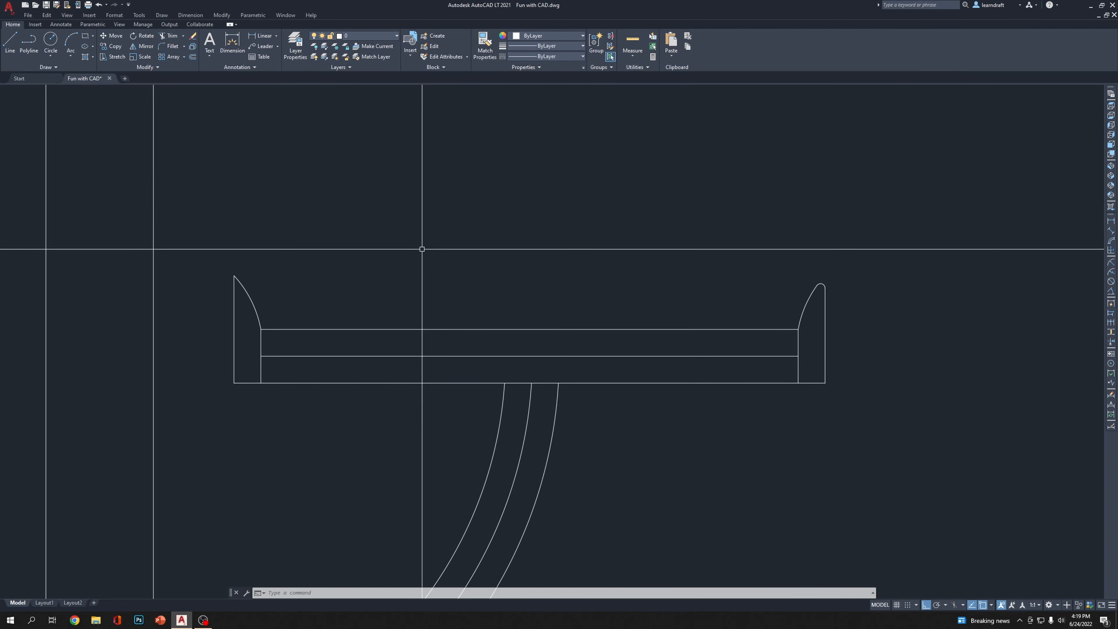
Undo the tip fillet, mirrored profiles, arm trims and extensions, and curved profile edge, back to the bare outer vertical line
{"action": "key", "text": "ctrl+z"}
{"action": "key", "text": "ctrl+z"}
{"action": "key", "text": "ctrl+z"}
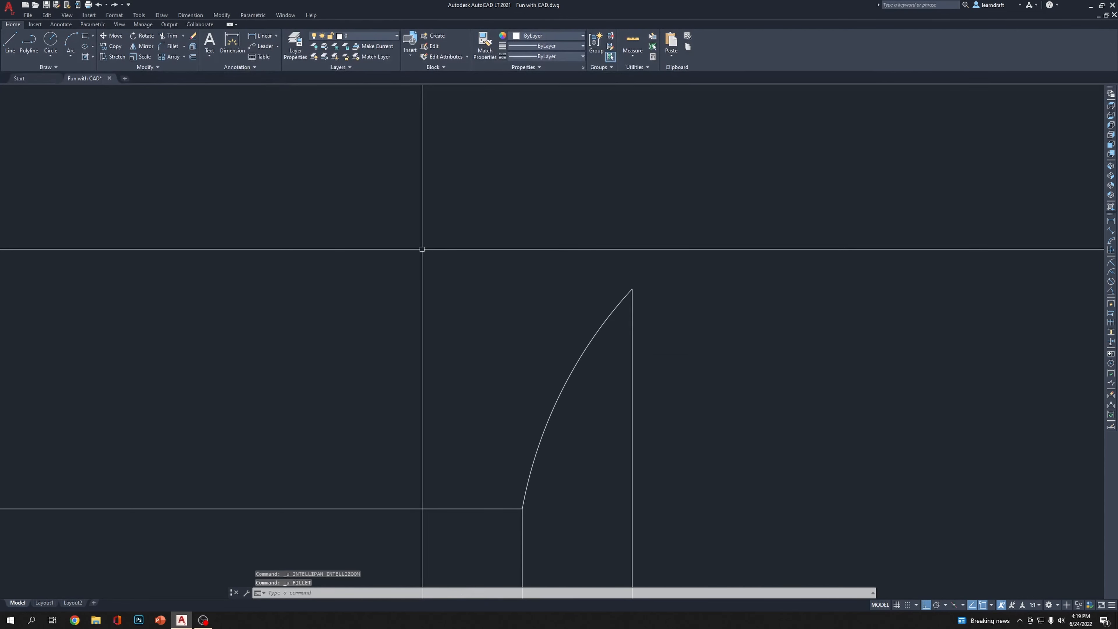
{"action": "key", "text": "ctrl+z"}
{"action": "key", "text": "ctrl+z"}
{"action": "key", "text": "ctrl+z"}
{"action": "key", "text": "ctrl+z"}
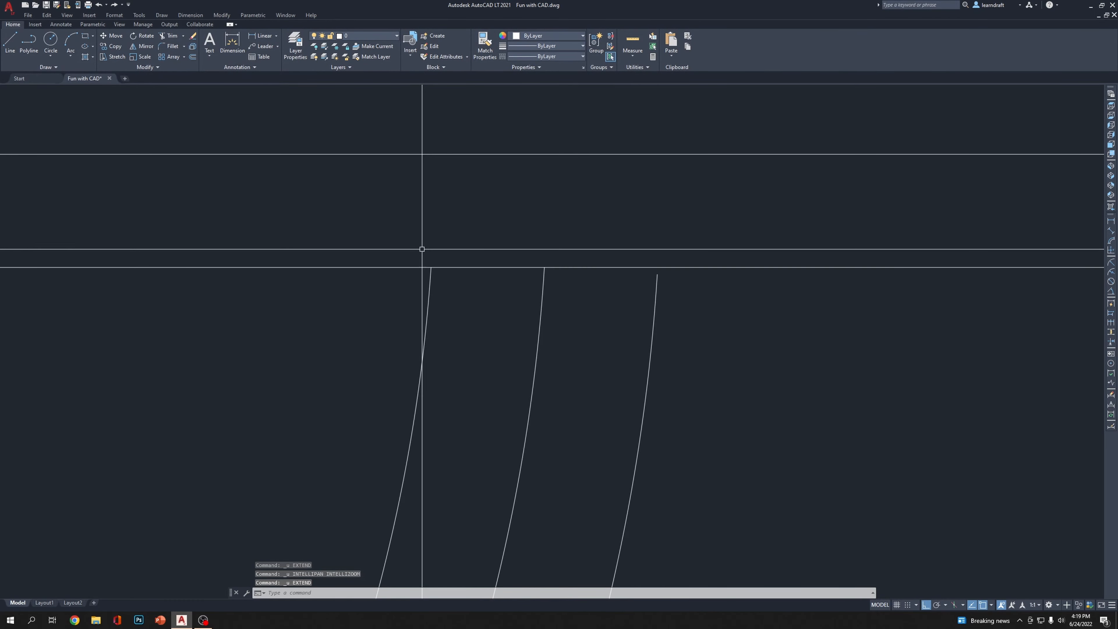
{"action": "key", "text": "ctrl+z"}
{"action": "key", "text": "ctrl+z"}
{"action": "key", "text": "ctrl+z"}
{"action": "key", "text": "ctrl+z"}
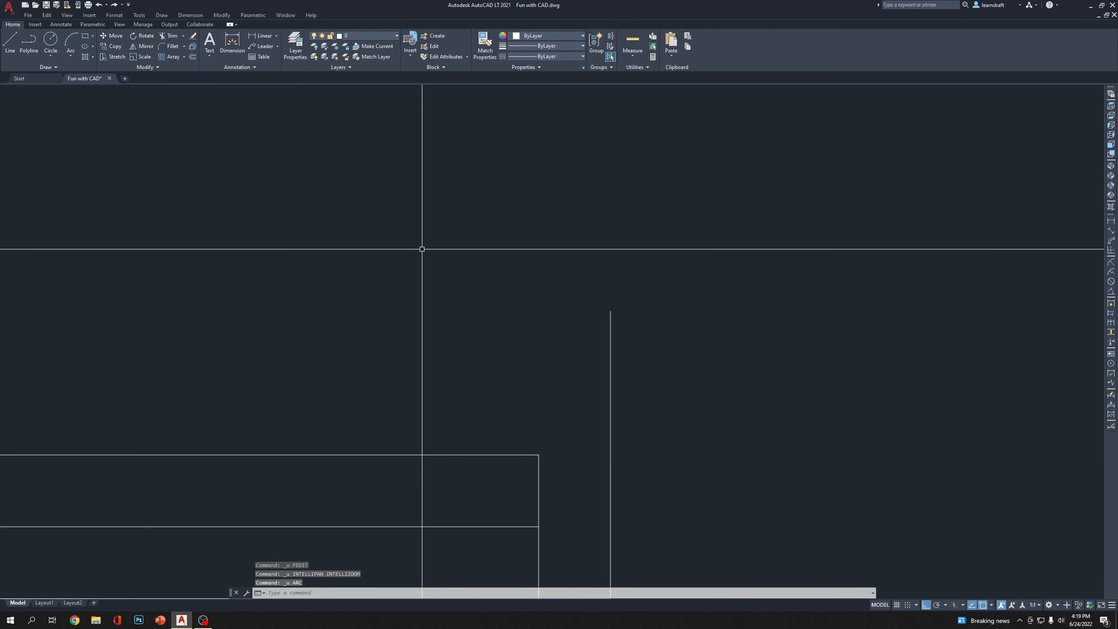
{"action": "scroll", "coordinate": [663, 284], "scroll_direction": "down", "scroll_amount": 1}
{"action": "left_click", "coordinate": [635, 348]}
{"action": "left_click", "coordinate": [609, 365]}
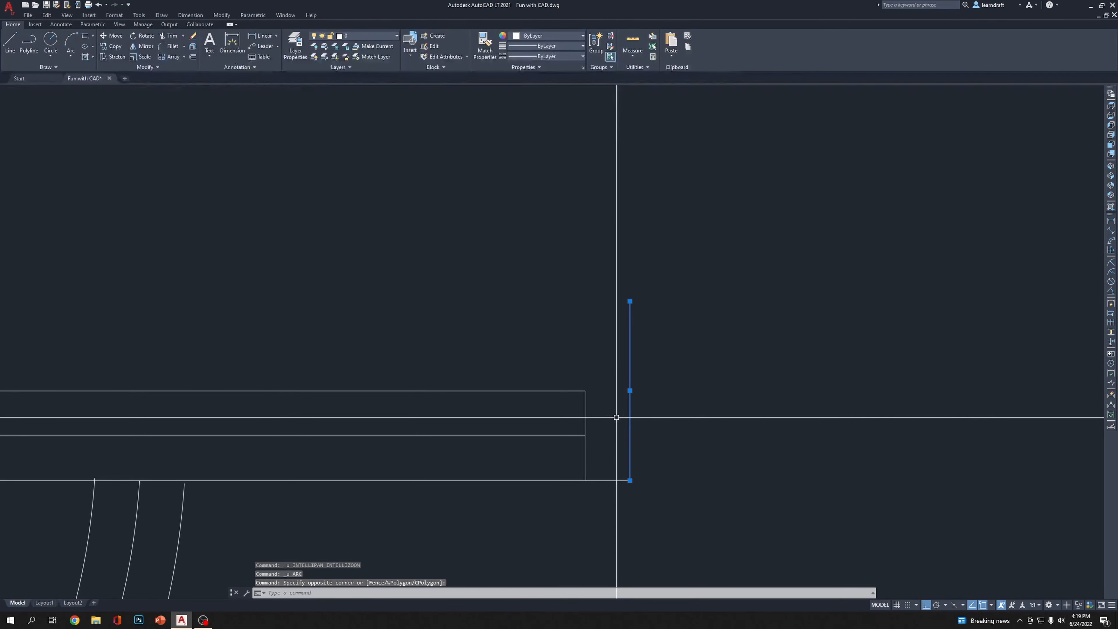
{"action": "key", "text": "Escape"}
{"action": "key", "text": "Escape"}
Draw a 1" vertical line upward from the right rectangle's upper outer corner
{"action": "type", "text": "l"}
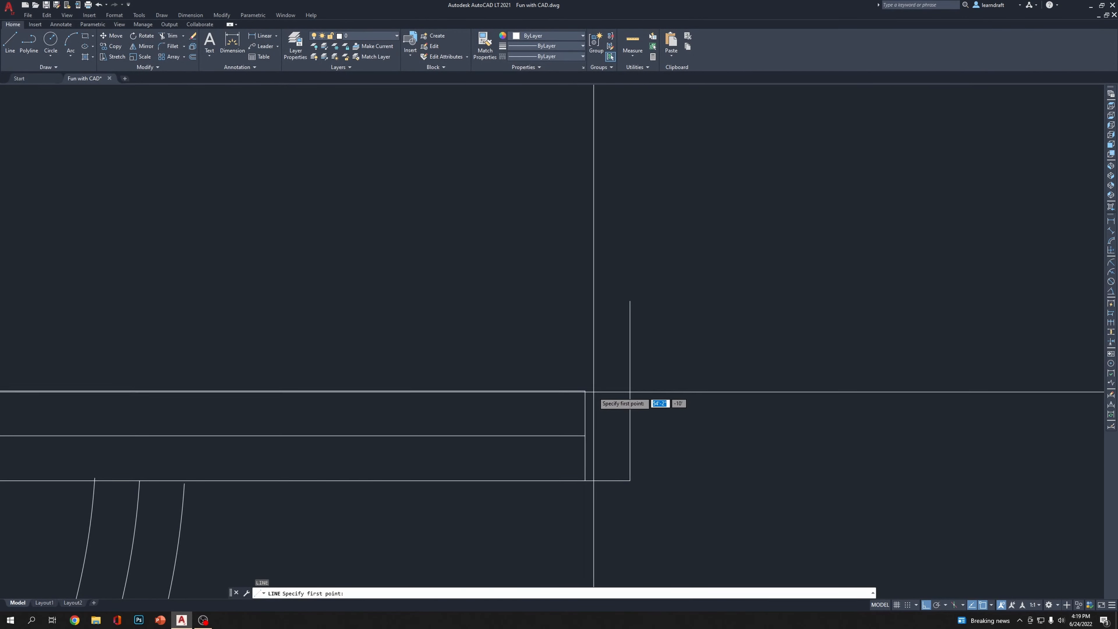
{"action": "key", "text": "Return"}
{"action": "left_click", "coordinate": [585, 391]}
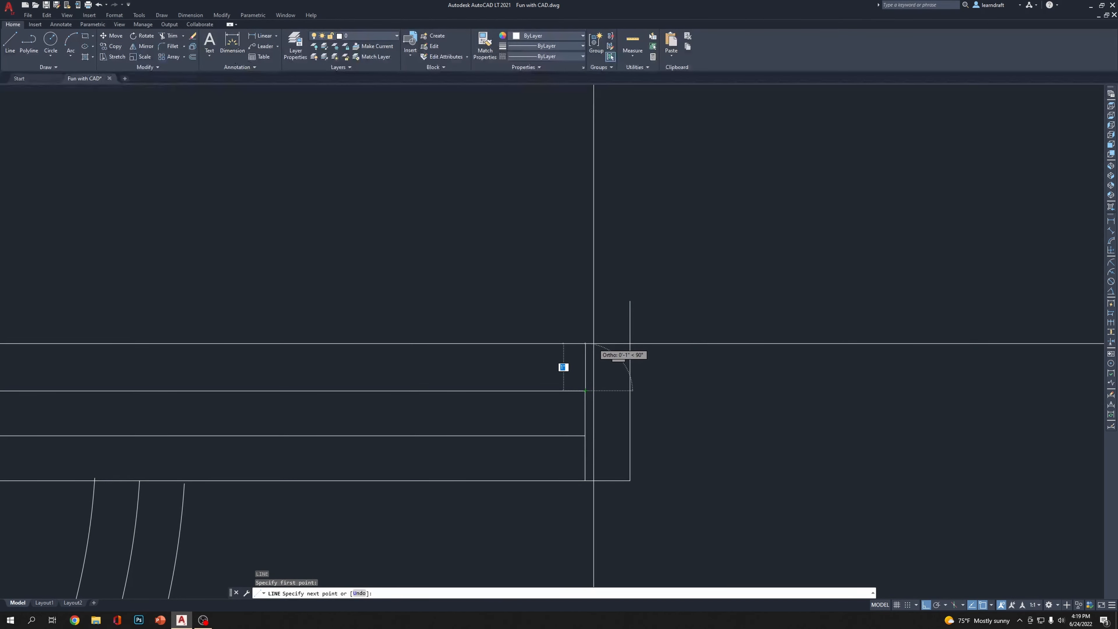
{"action": "key", "text": "Return"}
{"action": "key", "text": "Return"}
{"action": "scroll", "coordinate": [629, 277], "scroll_direction": "up", "scroll_amount": 2}
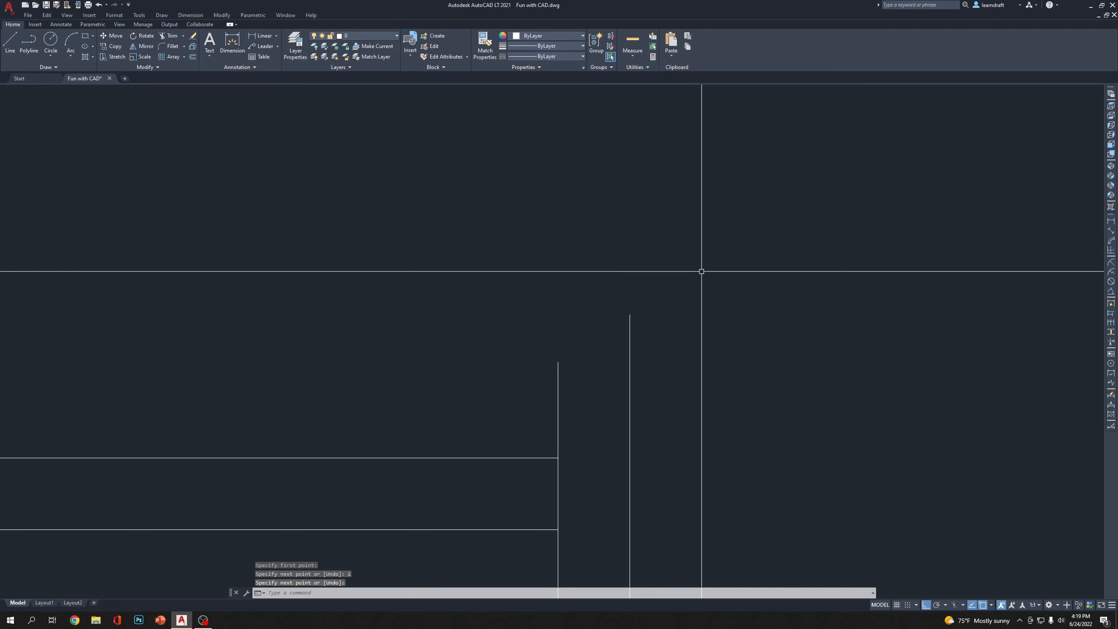
{"action": "scroll", "coordinate": [606, 277], "scroll_direction": "down", "scroll_amount": 2}
{"action": "scroll", "coordinate": [608, 279], "scroll_direction": "up", "scroll_amount": 1}
{"action": "mouse_move", "coordinate": [608, 279]}
{"action": "middle_mouse_down"}
{"action": "mouse_move", "coordinate": [637, 295]}
{"action": "mouse_move", "coordinate": [599, 305]}
{"action": "middle_mouse_up"}
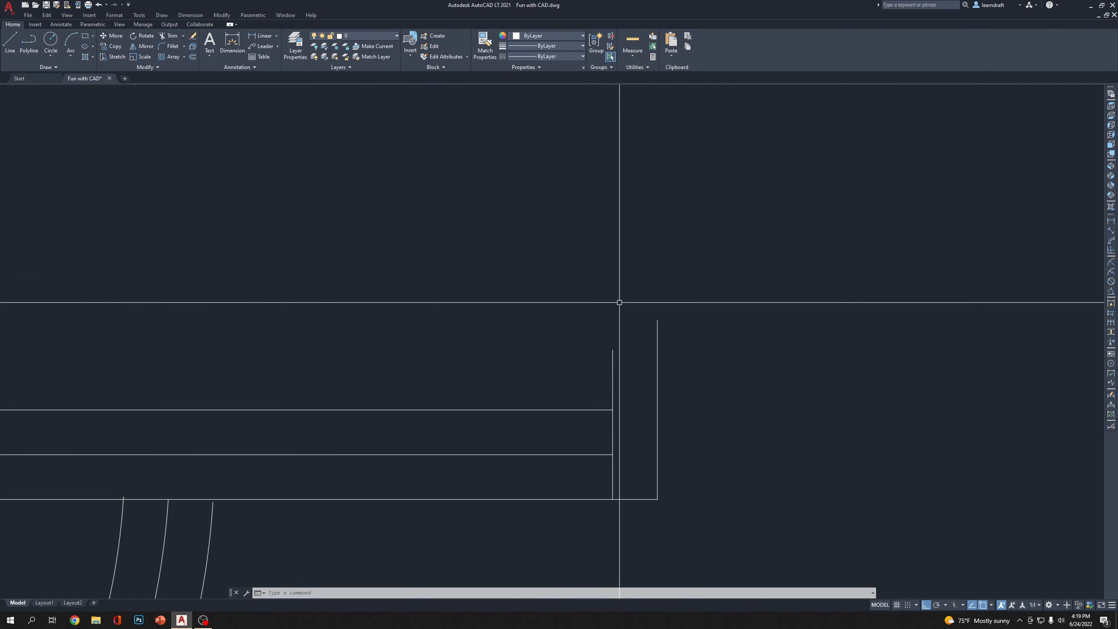
Draw a 0.75" horizontal line inward from the top end of the outer vertical line
{"action": "type", "text": "l"}
{"action": "key", "text": "Return"}
{"action": "left_click", "coordinate": [658, 320]}
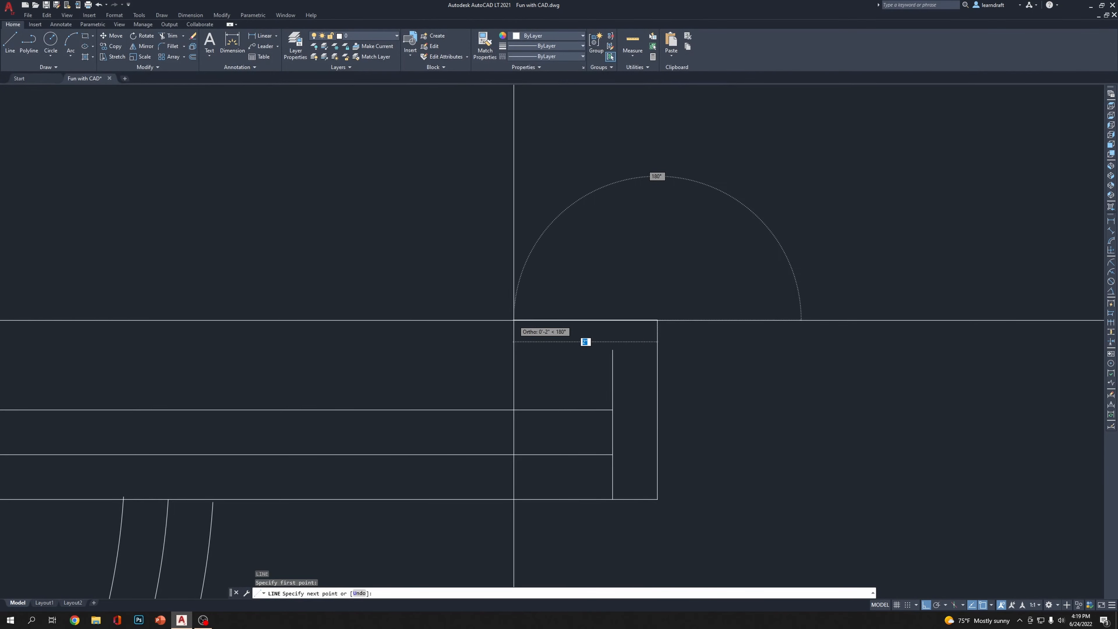
{"action": "type", "text": ".75"}
{"action": "key", "text": "Return"}
{"action": "key", "text": "Escape"}
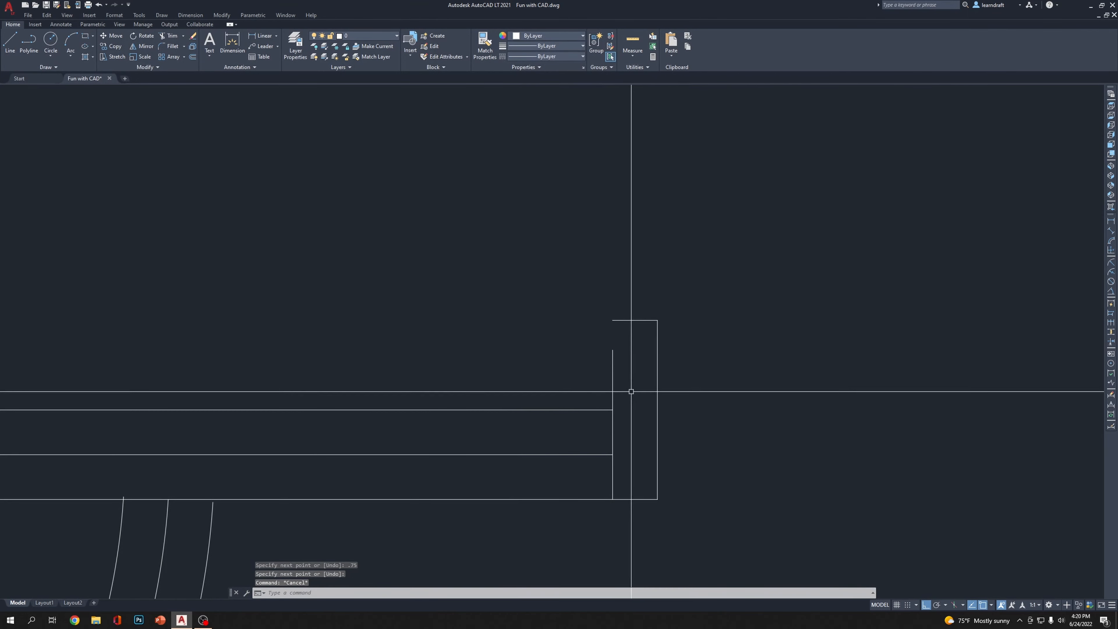
Fillet the inner top corner of the right rectangle's end piece with a 0.125" radius
{"action": "type", "text": "f"}
{"action": "key", "text": "Return"}
{"action": "type", "text": "r"}
{"action": "key", "text": "Return"}
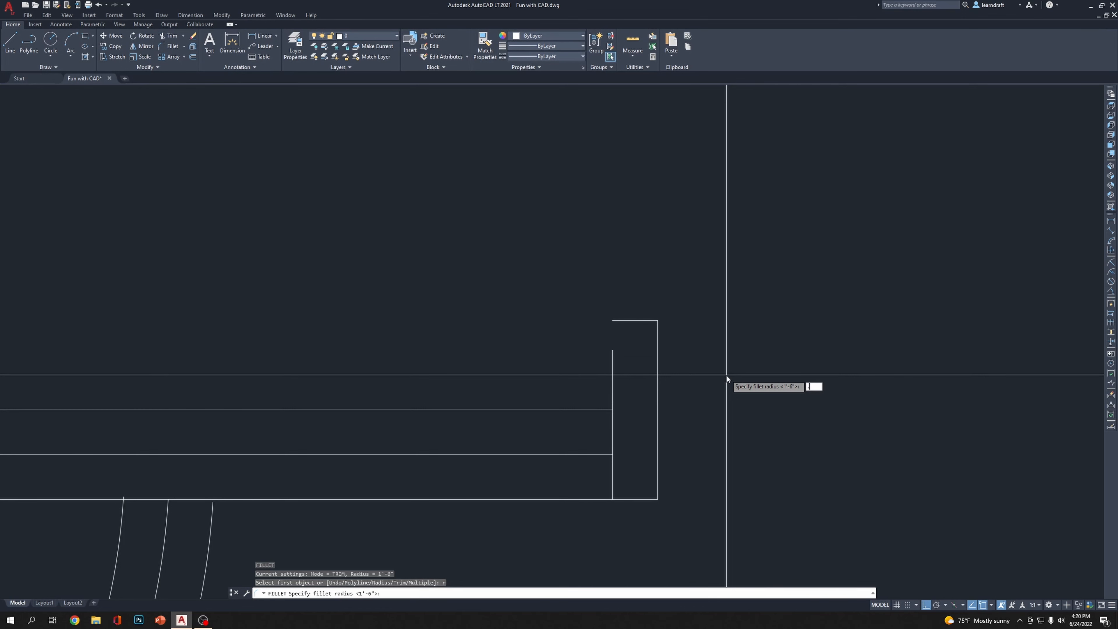
{"action": "type", "text": "125"}
{"action": "key", "text": "Return"}
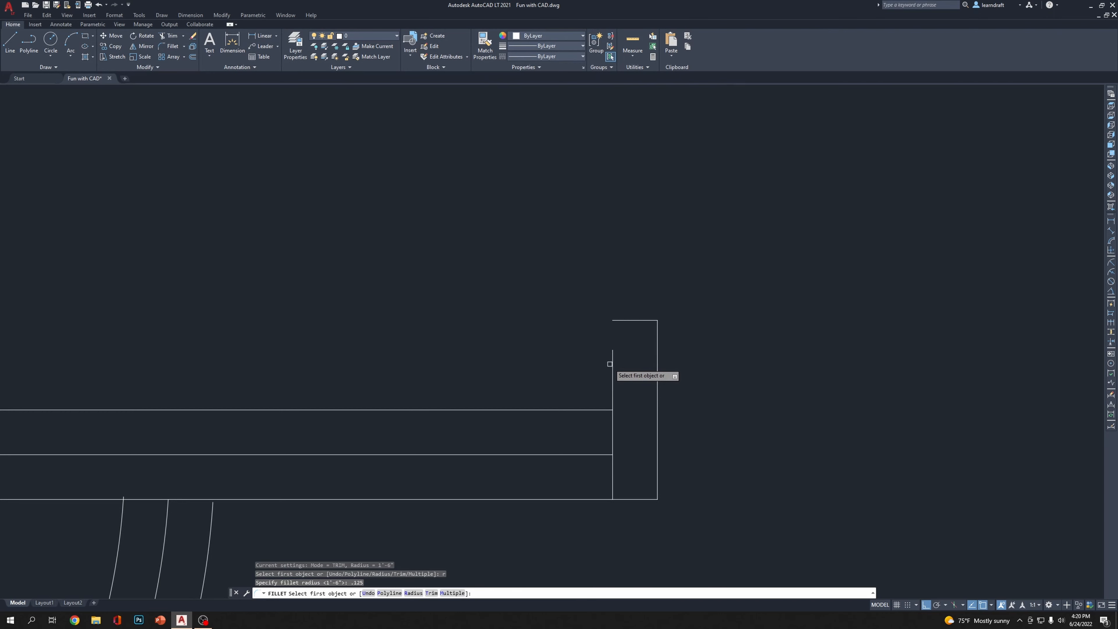
{"action": "left_click", "coordinate": [612, 360]}
{"action": "left_click", "coordinate": [625, 320]}
{"action": "scroll", "coordinate": [638, 330], "scroll_direction": "up", "scroll_amount": 2}
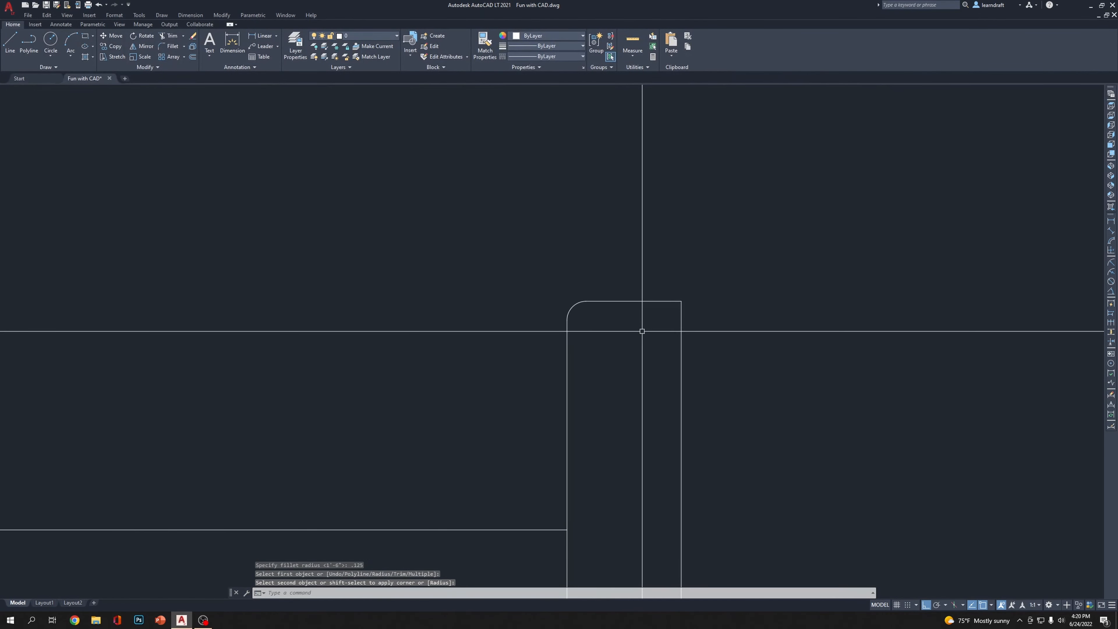
Fillet the outer top corner of the end piece with the same 0.125" radius
{"action": "key", "text": "Return"}
{"action": "scroll", "coordinate": [648, 314], "scroll_direction": "down", "scroll_amount": 2}
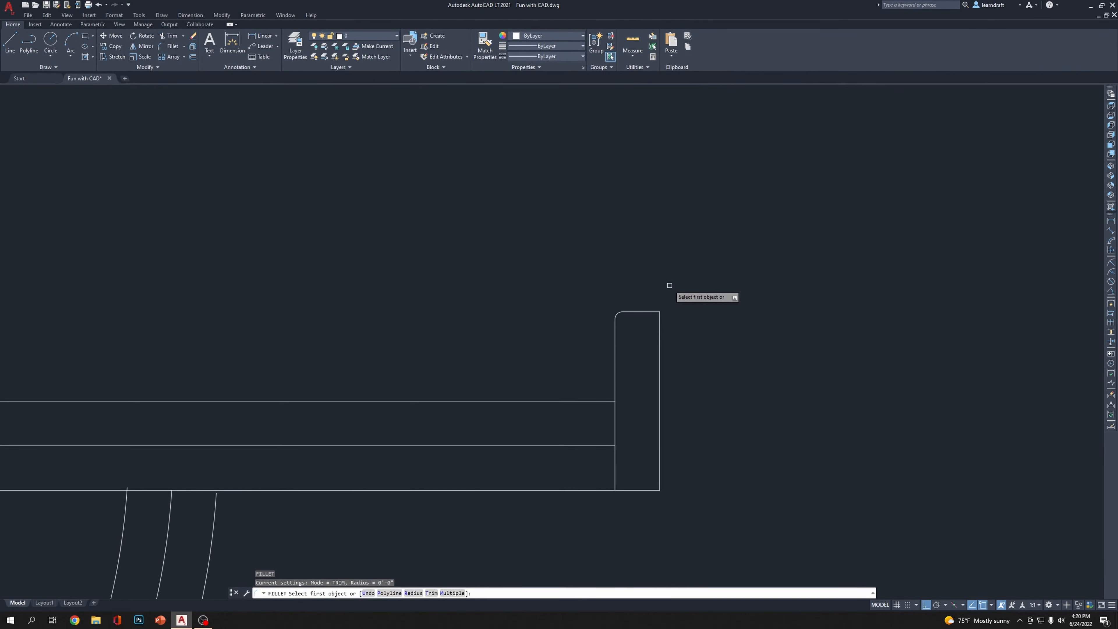
{"action": "left_click", "coordinate": [647, 311]}
{"action": "left_click", "coordinate": [659, 330]}
{"action": "scroll", "coordinate": [700, 271], "scroll_direction": "down", "scroll_amount": 3}
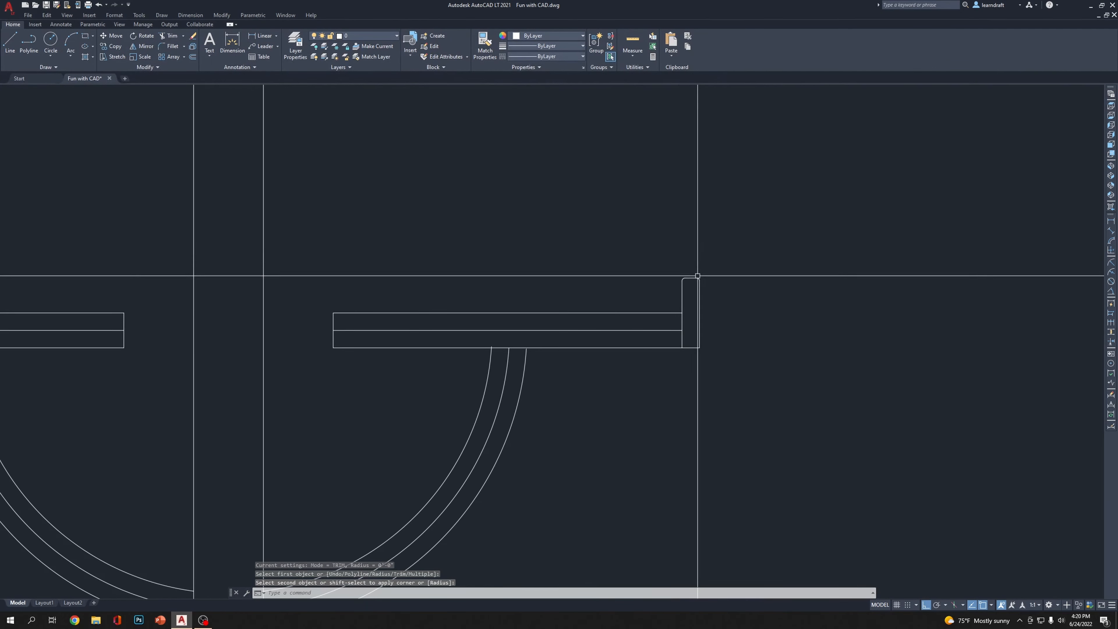
{"action": "scroll", "coordinate": [756, 292], "scroll_direction": "up", "scroll_amount": 8}
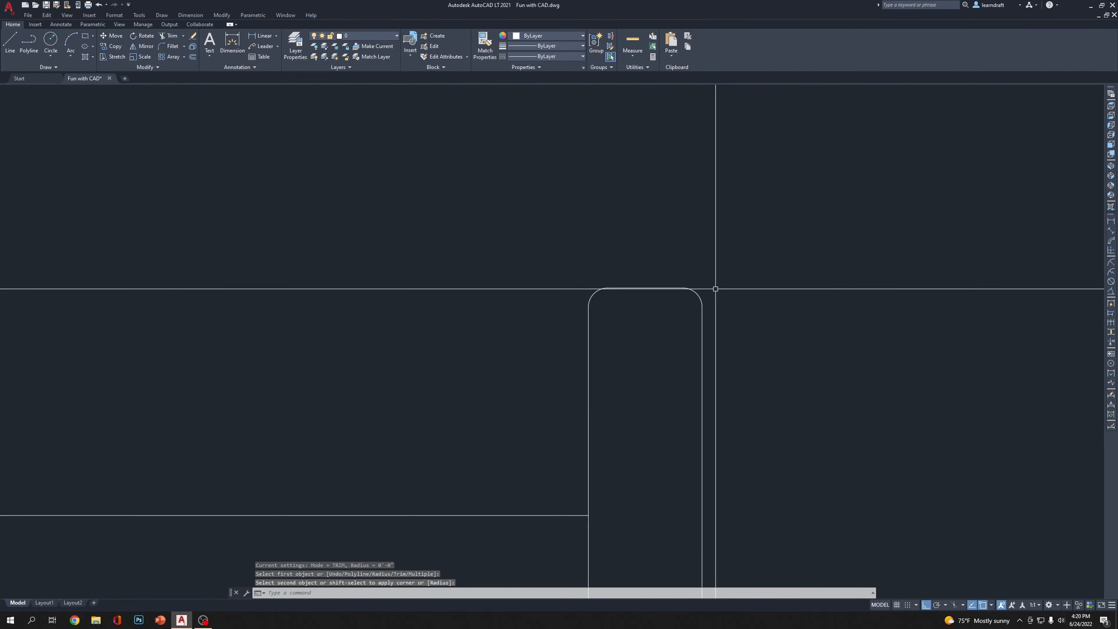
{"action": "scroll", "coordinate": [630, 260], "scroll_direction": "down", "scroll_amount": 6}
{"action": "middle_click_drag", "start_coordinate": [589, 234], "coordinate": [681, 266]}
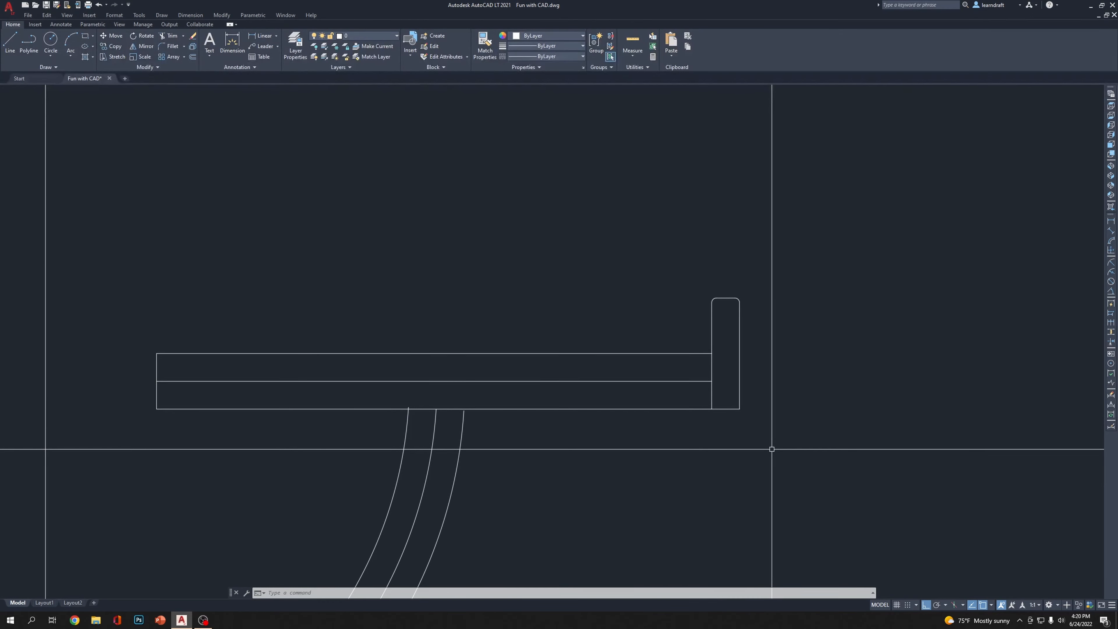
Fillet the outer bottom corner of the end piece with the same 0.125" radius
{"action": "key", "text": "Return"}
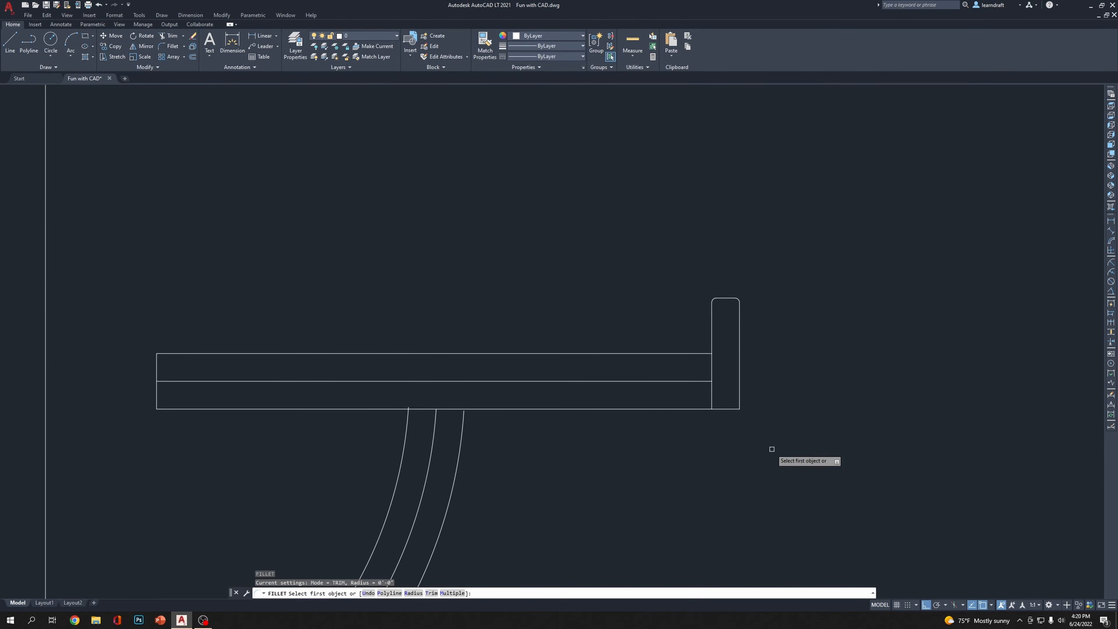
{"action": "left_click", "coordinate": [738, 401]}
{"action": "left_click", "coordinate": [728, 409]}
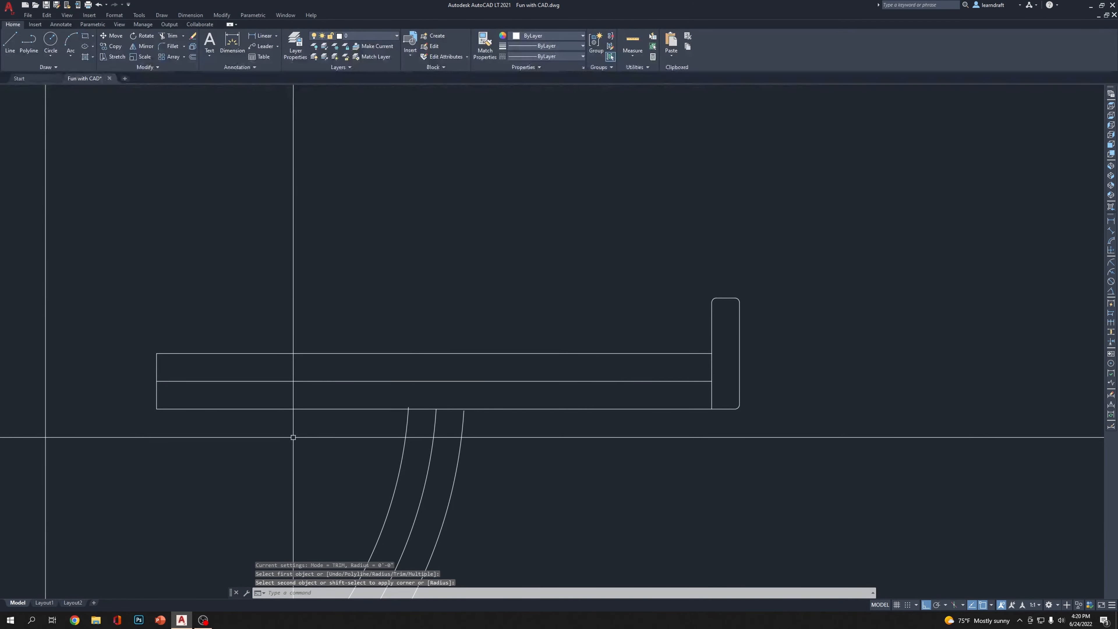
Try a 0.125" fillet on the right rectangle's bottom corner nearest the post, and undo it
{"action": "key", "text": "Return"}
{"action": "left_click", "coordinate": [184, 409]}
{"action": "left_click", "coordinate": [157, 396]}
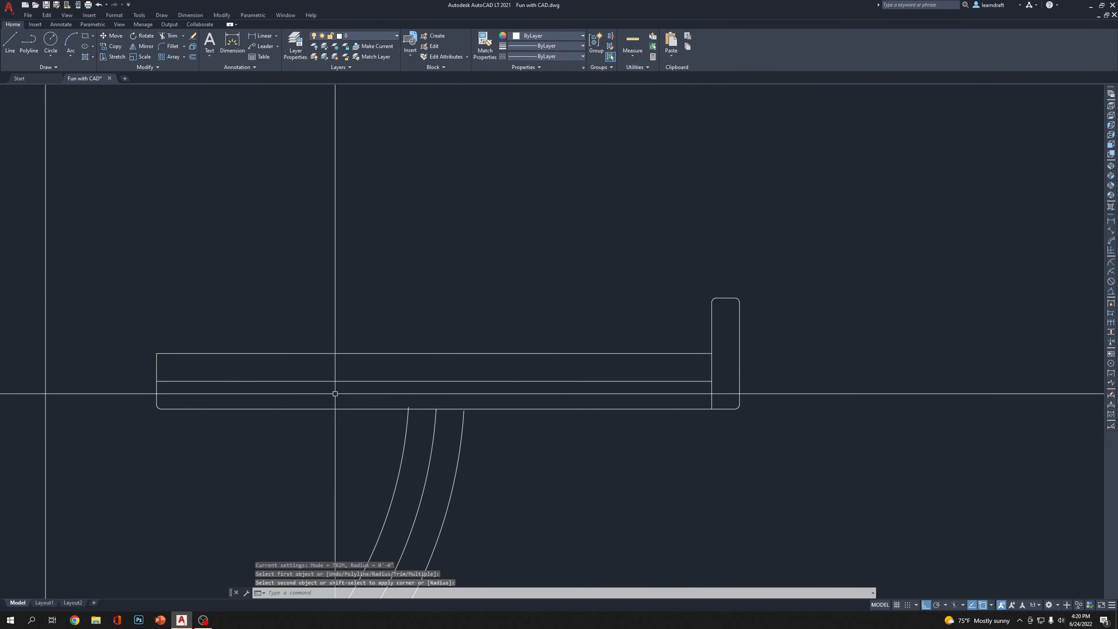
{"action": "scroll", "coordinate": [335, 394], "scroll_direction": "down", "scroll_amount": 4}
{"action": "scroll", "coordinate": [421, 340], "scroll_direction": "up", "scroll_amount": 5}
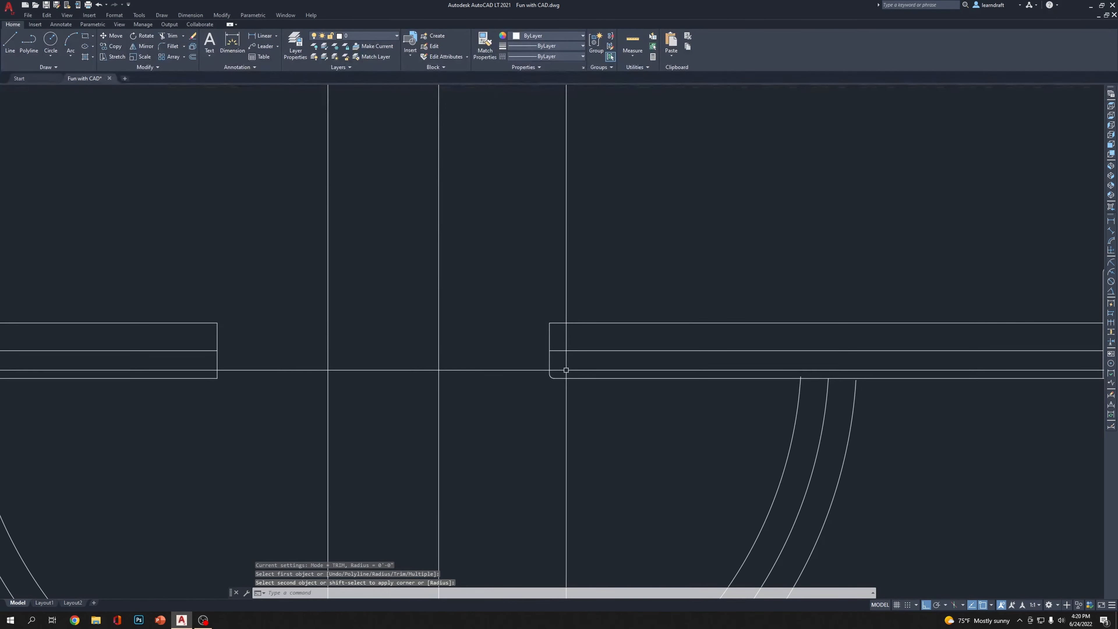
{"action": "scroll", "coordinate": [537, 394], "scroll_direction": "down", "scroll_amount": 2}
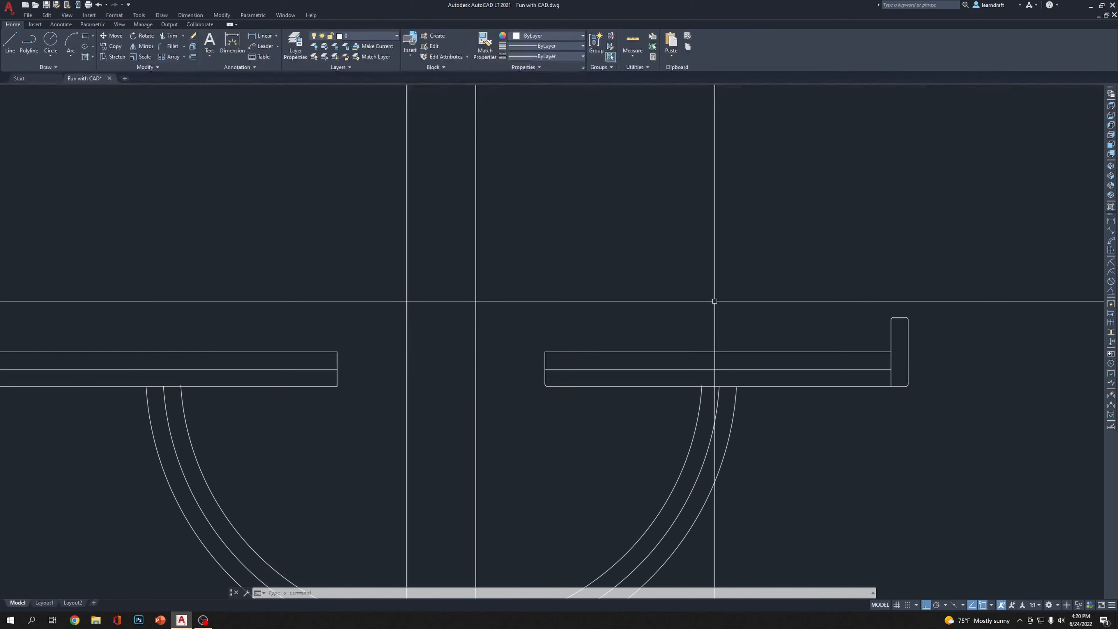
{"action": "key", "text": "ctrl+z"}
{"action": "key", "text": "ctrl+z"}
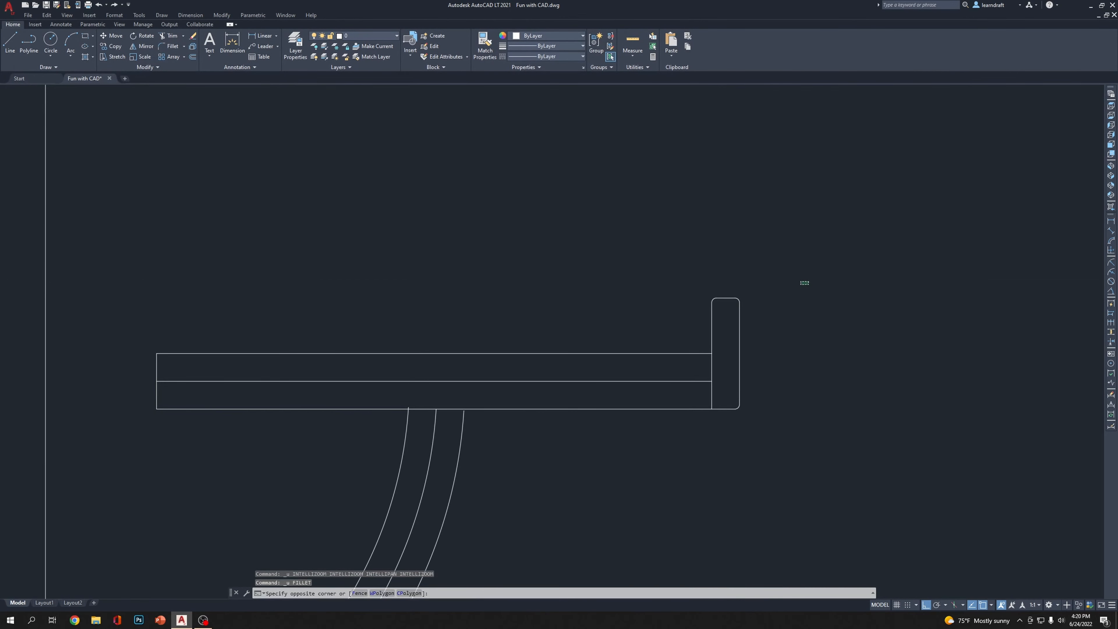
Join the lines and fillet arcs of the outer end piece into a single polyline
{"action": "left_click", "coordinate": [804, 281]}
{"action": "left_click", "coordinate": [657, 325]}
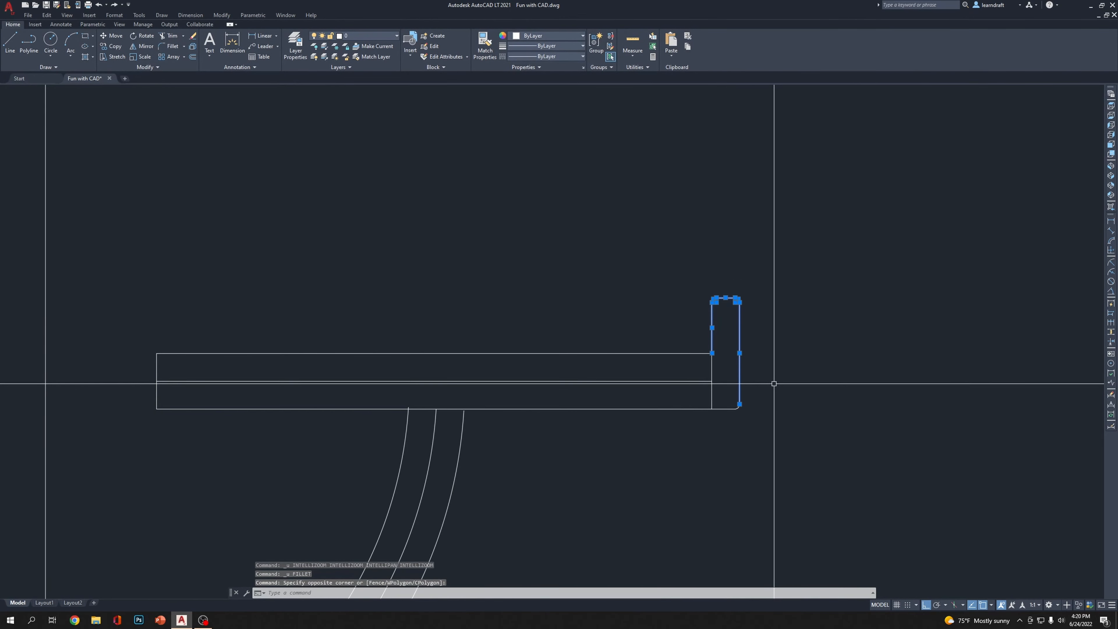
{"action": "type", "text": "pe"}
{"action": "key", "text": "Return"}
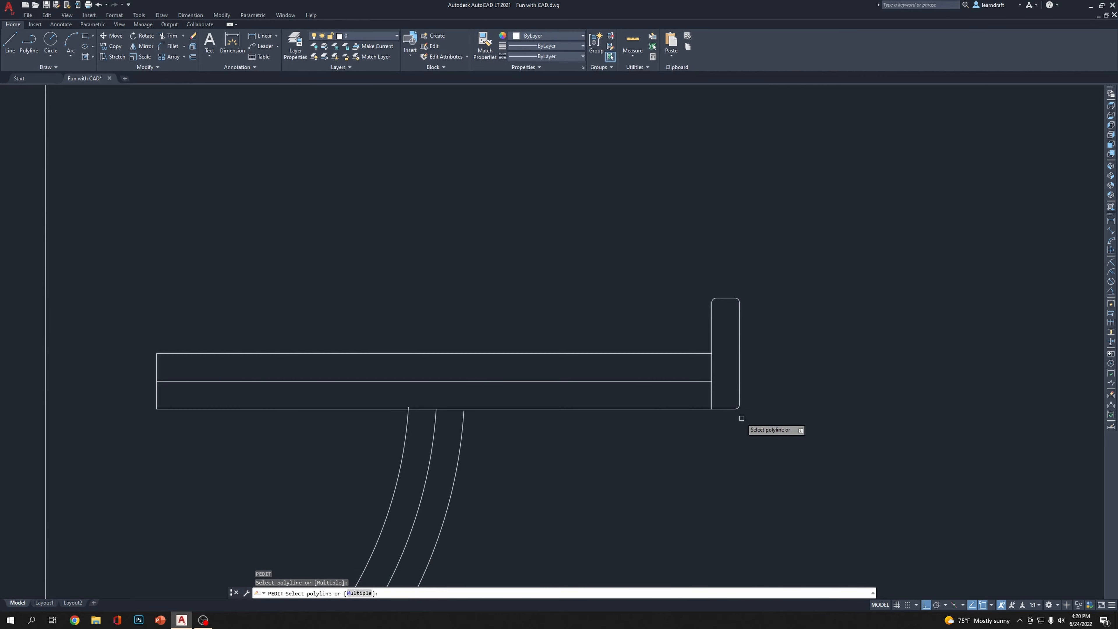
{"action": "left_click", "coordinate": [737, 408]}
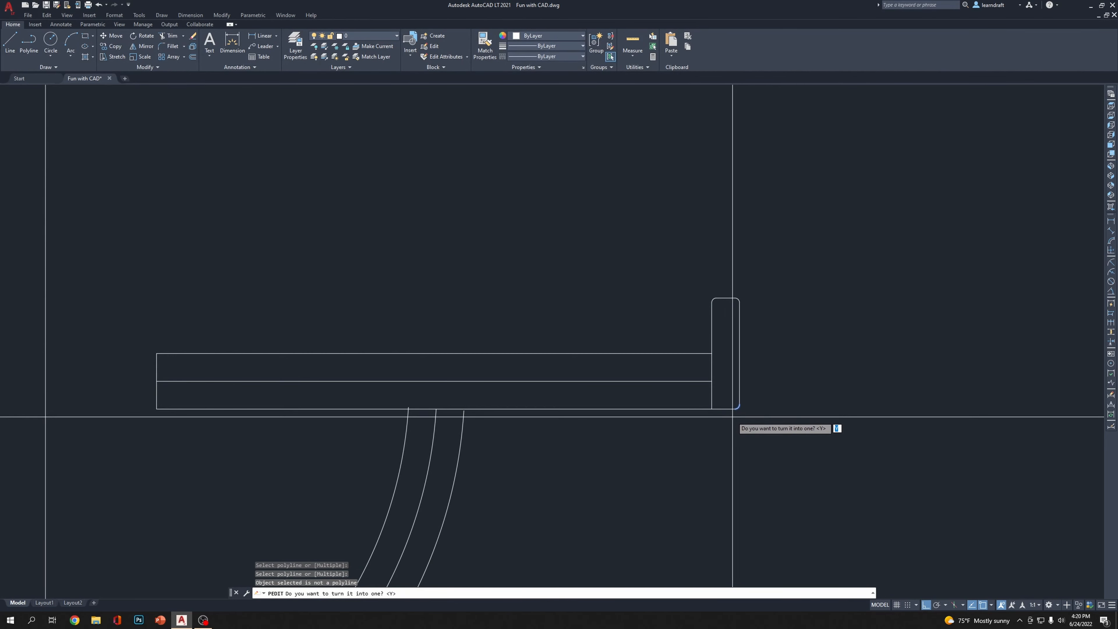
{"action": "key", "text": "Return"}
{"action": "left_click", "coordinate": [759, 448]}
{"action": "left_click", "coordinate": [778, 284]}
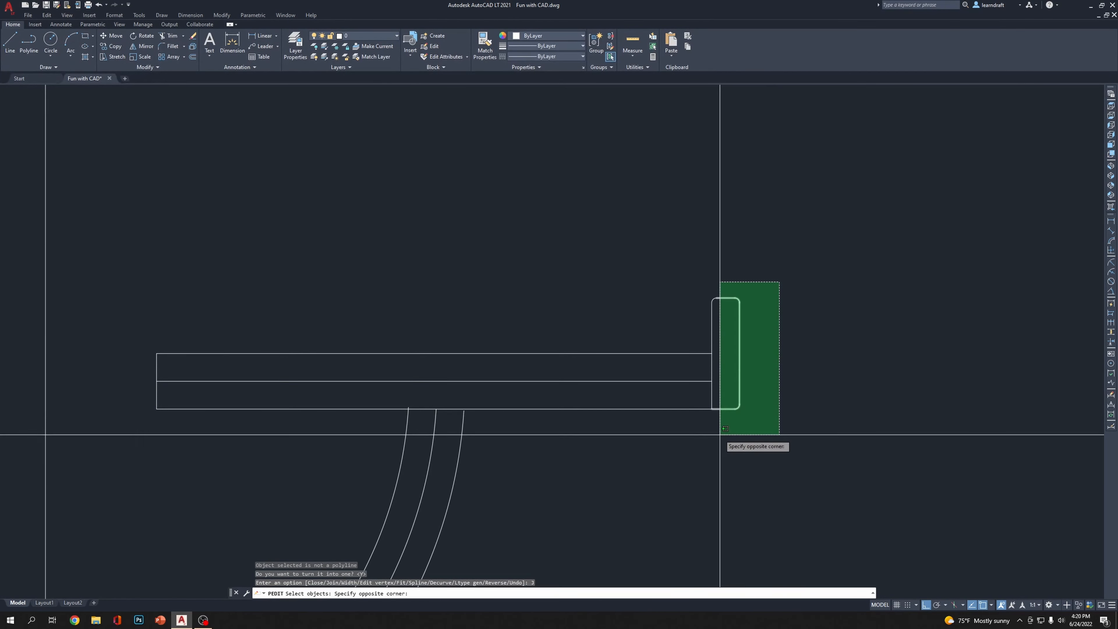
{"action": "left_click", "coordinate": [719, 430]}
{"action": "left_click", "coordinate": [777, 286]}
{"action": "left_click", "coordinate": [663, 328]}
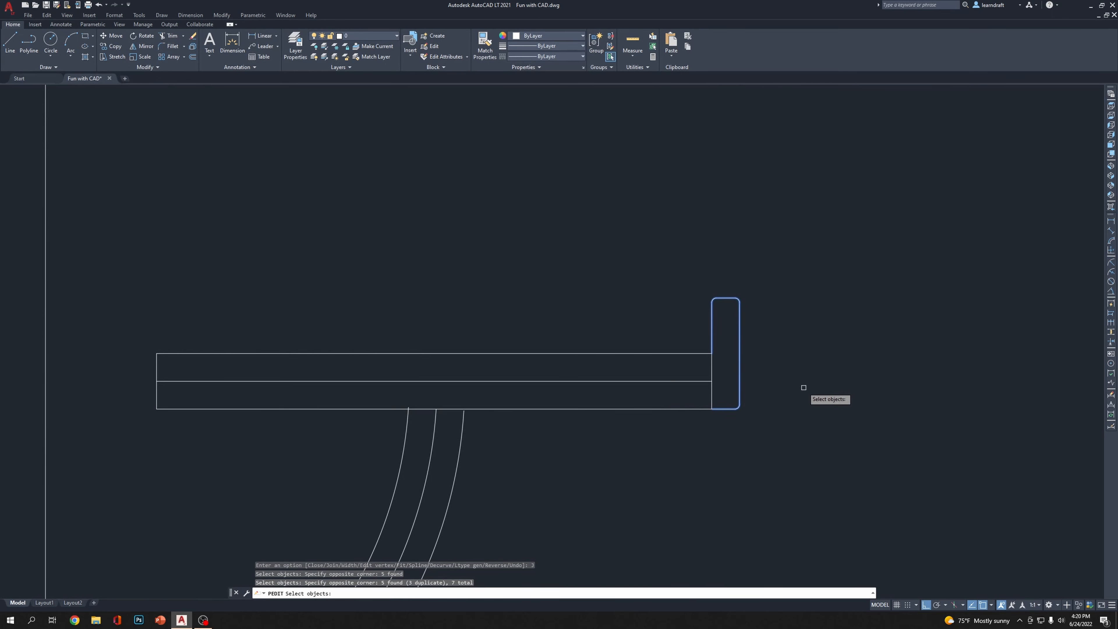
{"action": "key", "text": "Return"}
Mirror the rounded end piece about the vertical line through the right rectangle's top midpoint, keeping the original
{"action": "left_click", "coordinate": [738, 327]}
{"action": "middle_click_drag", "start_coordinate": [535, 304], "coordinate": [700, 316]}
{"action": "type", "text": "mi"}
{"action": "key", "text": "Return"}
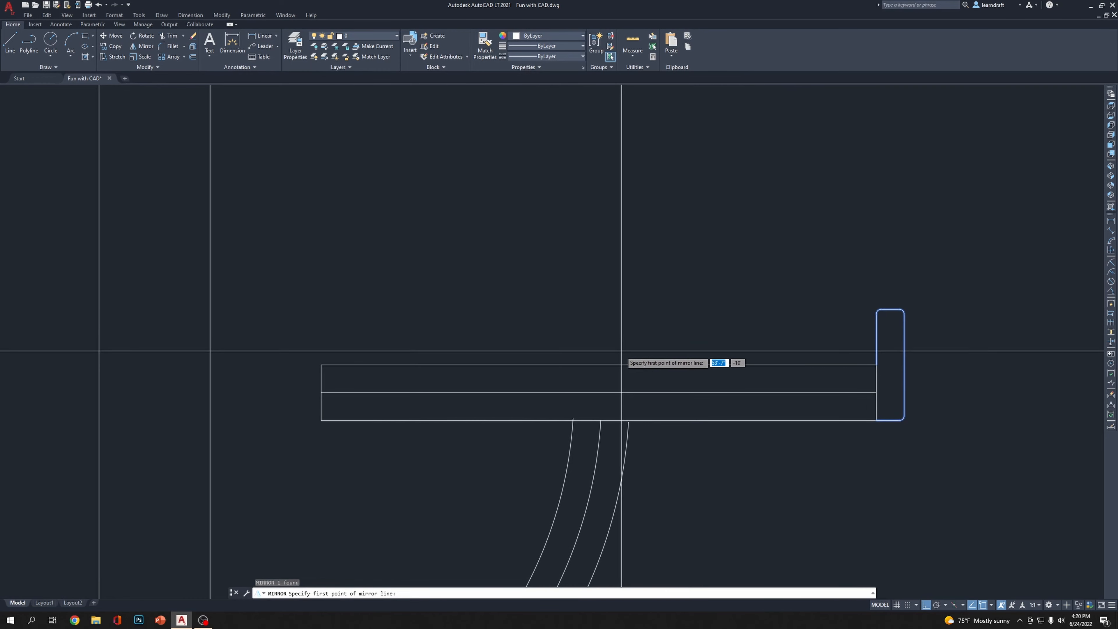
{"action": "left_click", "coordinate": [599, 365]}
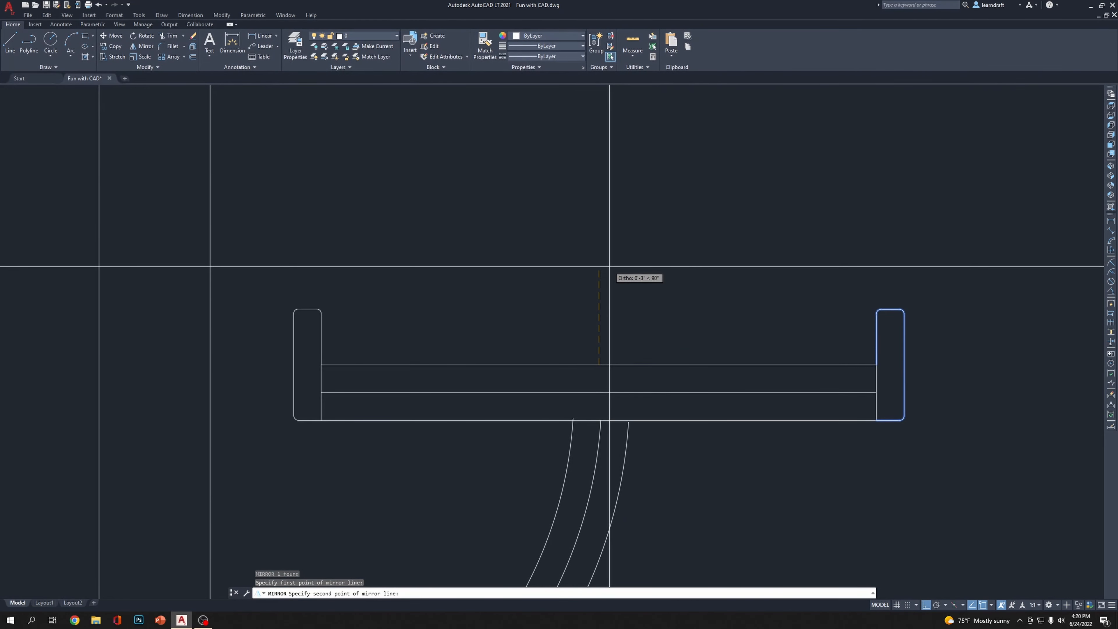
{"action": "left_click", "coordinate": [609, 266]}
{"action": "key", "text": "Return"}
{"action": "middle_click_drag", "start_coordinate": [609, 266], "coordinate": [592, 170]}
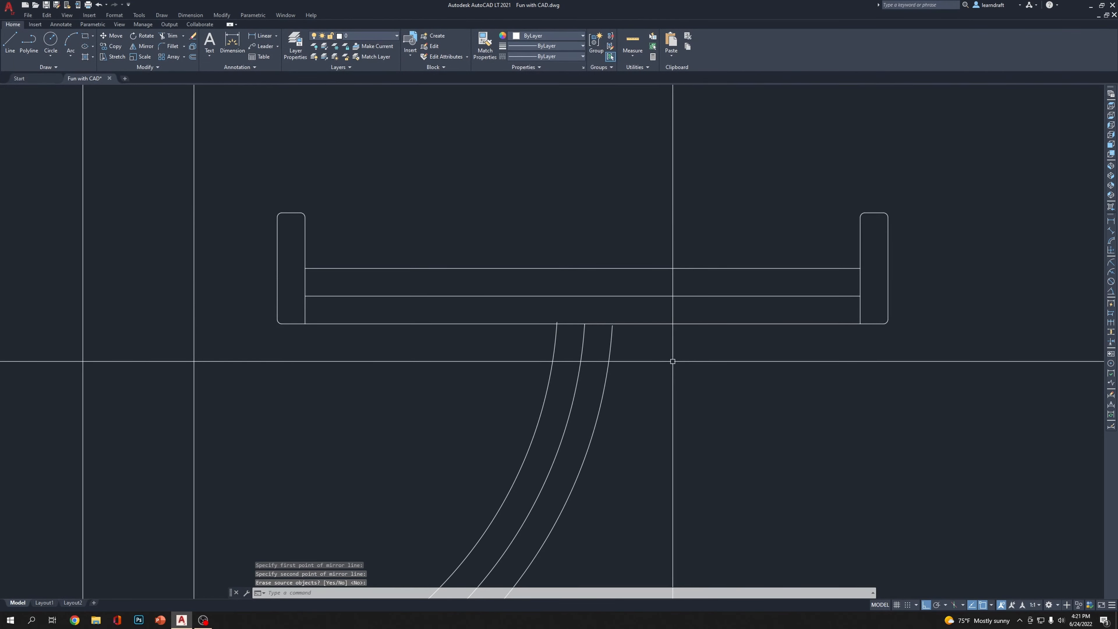
Extend the short outer arcs of both curved arms up to the undersides of their rectangles
{"action": "key", "text": "Return"}
{"action": "scroll", "coordinate": [594, 316], "scroll_direction": "up", "scroll_amount": 8}
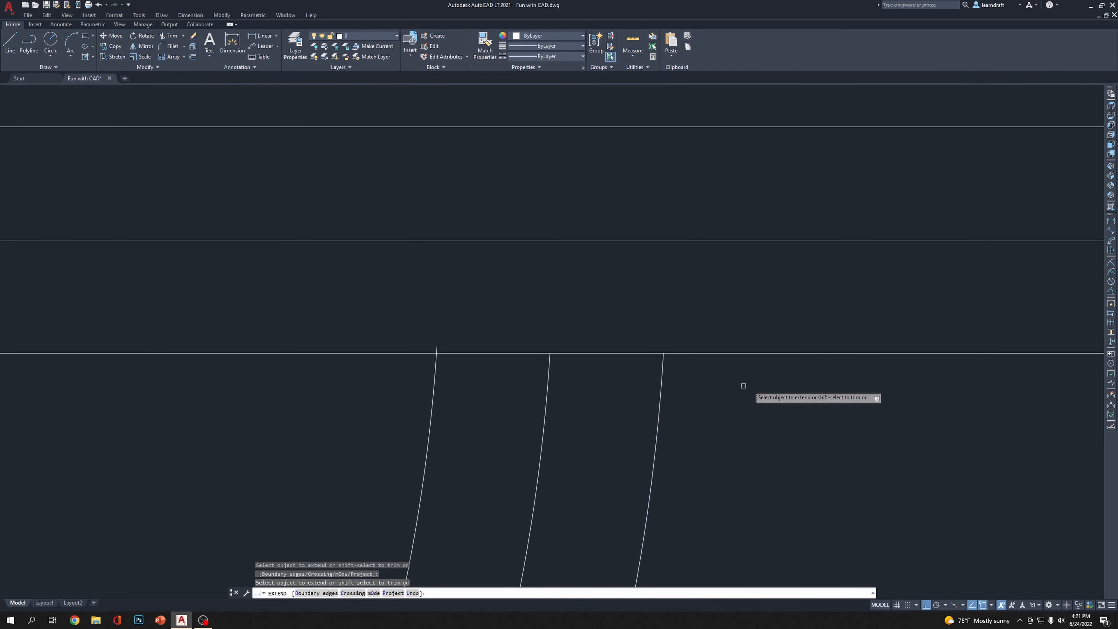
{"action": "scroll", "coordinate": [748, 383], "scroll_direction": "down", "scroll_amount": 10}
{"action": "scroll", "coordinate": [137, 383], "scroll_direction": "up", "scroll_amount": 8}
{"action": "left_click", "coordinate": [470, 340]}
{"action": "left_click", "coordinate": [396, 366]}
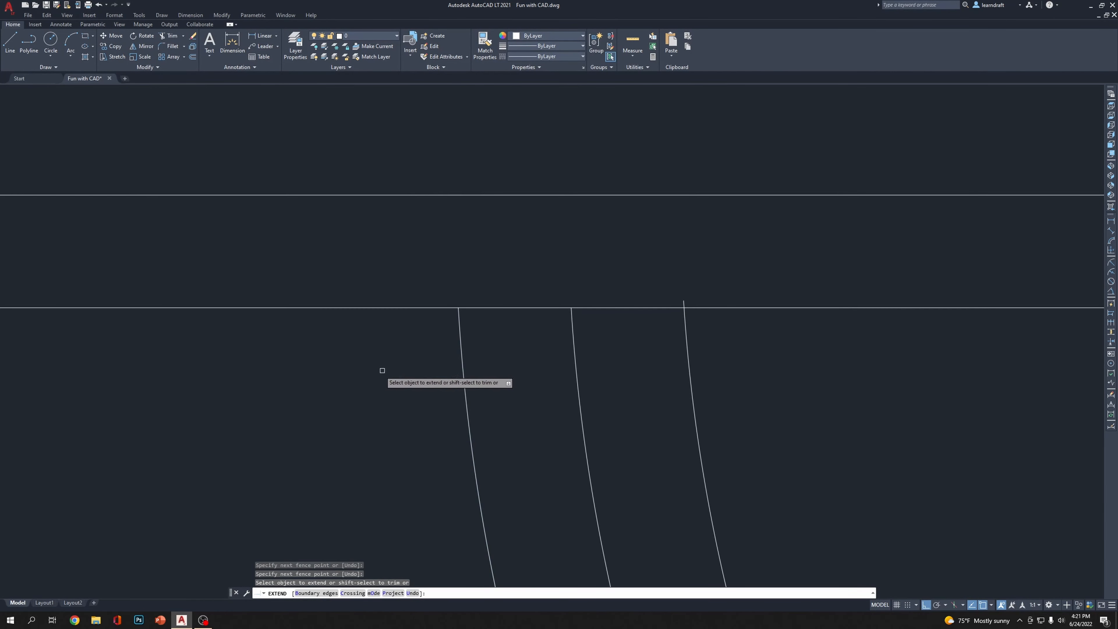
{"action": "key", "text": "Return"}
Trim the arm arc ends that overshoot the undersides of the rectangles
{"action": "type", "text": "tr"}
{"action": "key", "text": "Return"}
{"action": "scroll", "coordinate": [702, 290], "scroll_direction": "up", "scroll_amount": 8}
{"action": "left_click", "coordinate": [681, 315]}
{"action": "left_click", "coordinate": [621, 341]}
{"action": "left_click", "coordinate": [551, 376]}
{"action": "left_click", "coordinate": [607, 368]}
{"action": "scroll", "coordinate": [412, 325], "scroll_direction": "down", "scroll_amount": 12}
{"action": "scroll", "coordinate": [687, 340], "scroll_direction": "down", "scroll_amount": 10}
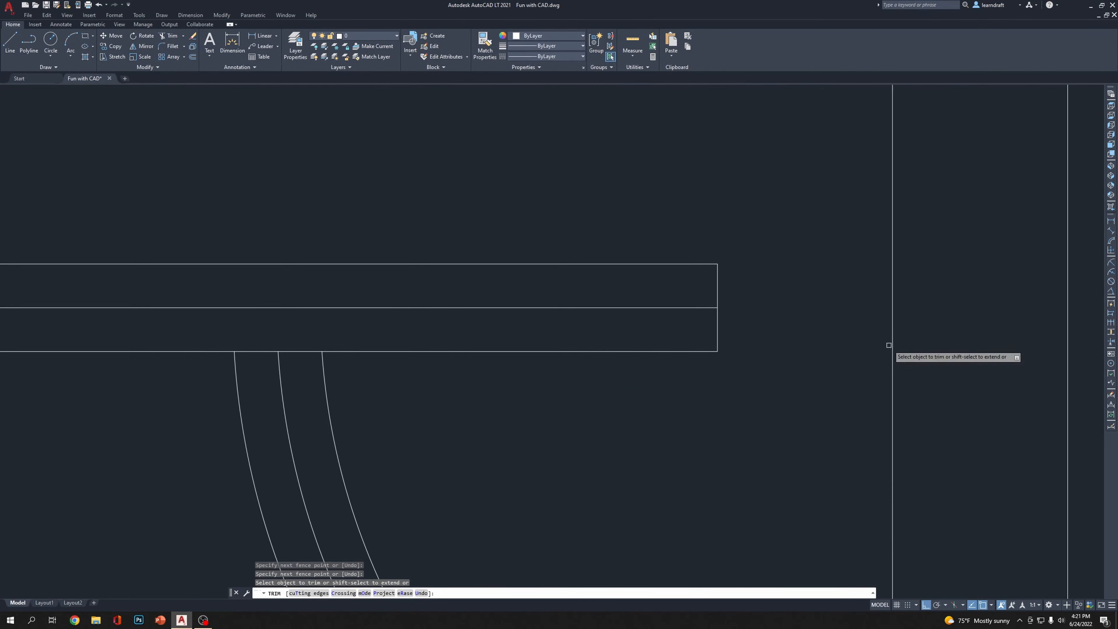
{"action": "scroll", "coordinate": [719, 320], "scroll_direction": "up", "scroll_amount": 12}
{"action": "scroll", "coordinate": [687, 304], "scroll_direction": "down", "scroll_amount": 10}
{"action": "key", "text": "Return"}
Mirror both end pieces of the right rectangle about the post's vertical centerline onto the left rectangle, keeping the originals
{"action": "scroll", "coordinate": [756, 275], "scroll_direction": "up", "scroll_amount": 3}
{"action": "left_click", "coordinate": [936, 268]}
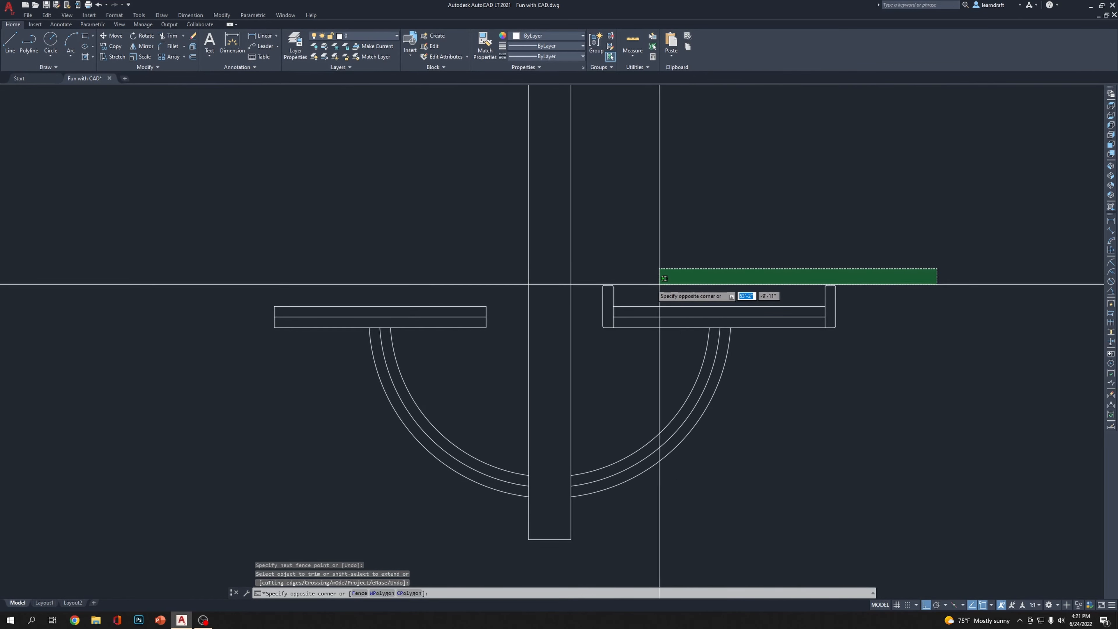
{"action": "left_click", "coordinate": [602, 286]}
{"action": "middle_click_drag", "start_coordinate": [628, 543], "coordinate": [656, 445]}
{"action": "type", "text": "m"}
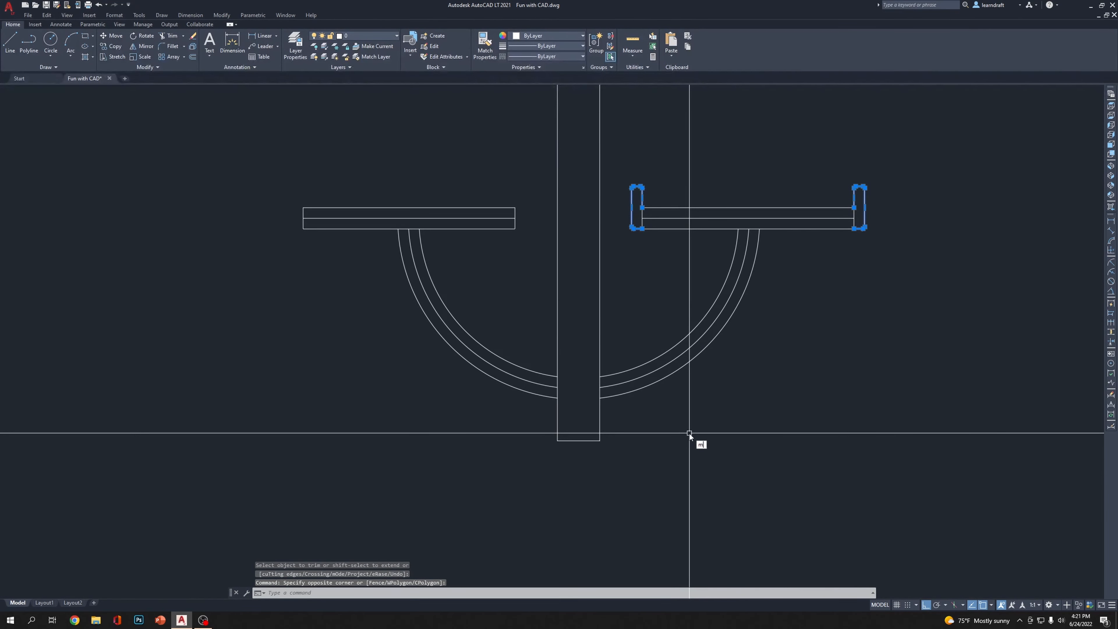
{"action": "type", "text": "i"}
{"action": "key", "text": "Return"}
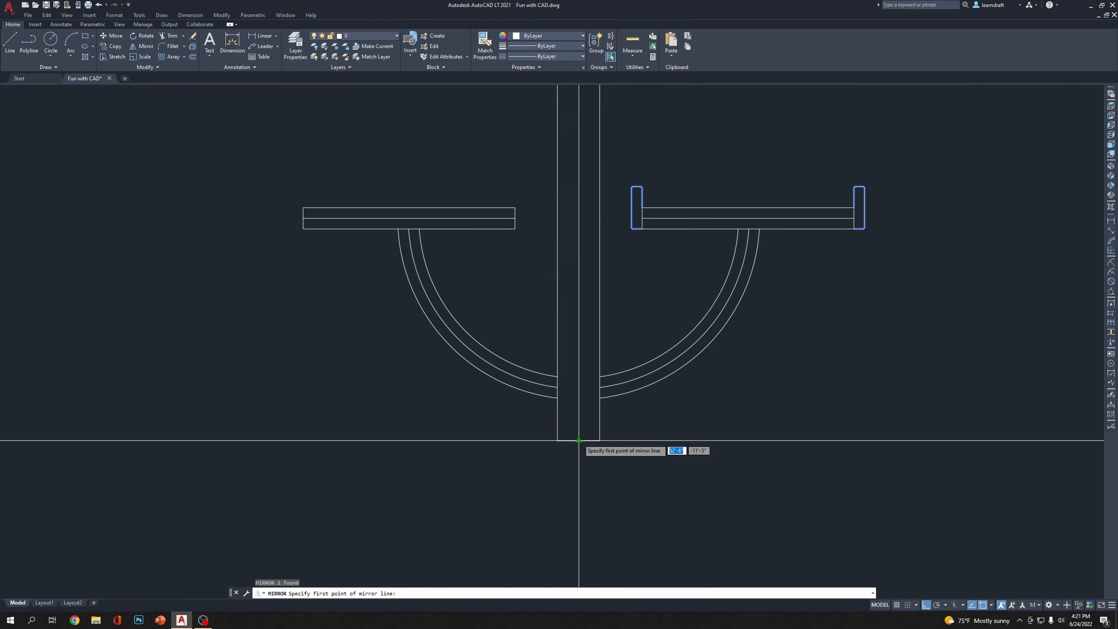
{"action": "left_click", "coordinate": [579, 440]}
{"action": "left_click", "coordinate": [581, 519]}
{"action": "key", "text": "Return"}
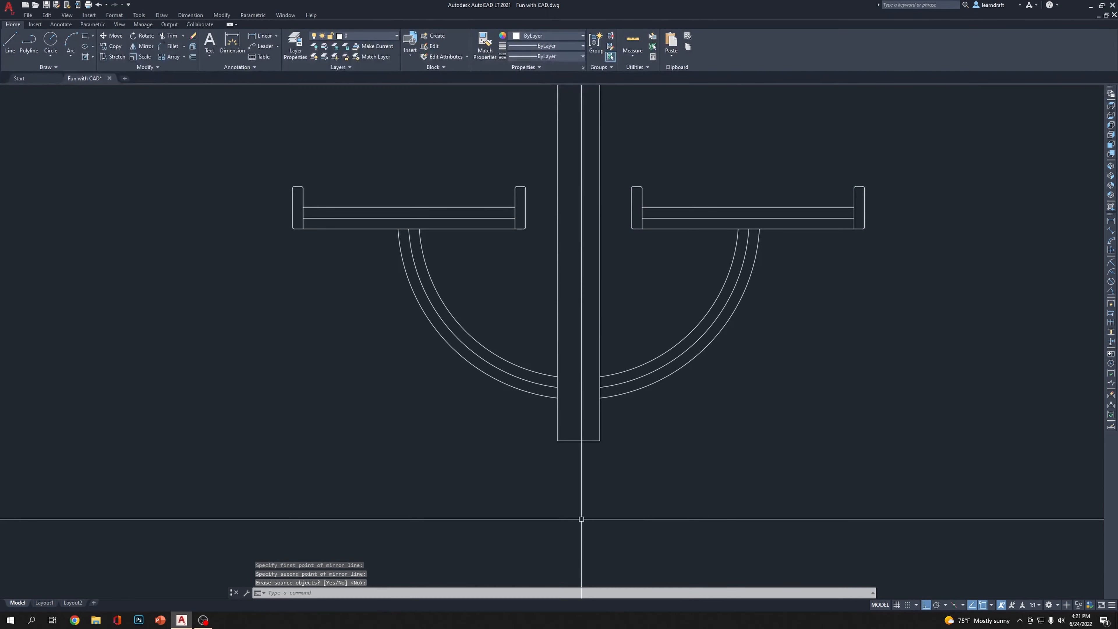
Try copying both shelves with their curved arms 30" straight up the post, and undo the copy
{"action": "scroll", "coordinate": [779, 329], "scroll_direction": "down", "scroll_amount": 4}
{"action": "middle_click_drag", "start_coordinate": [778, 329], "coordinate": [695, 312]}
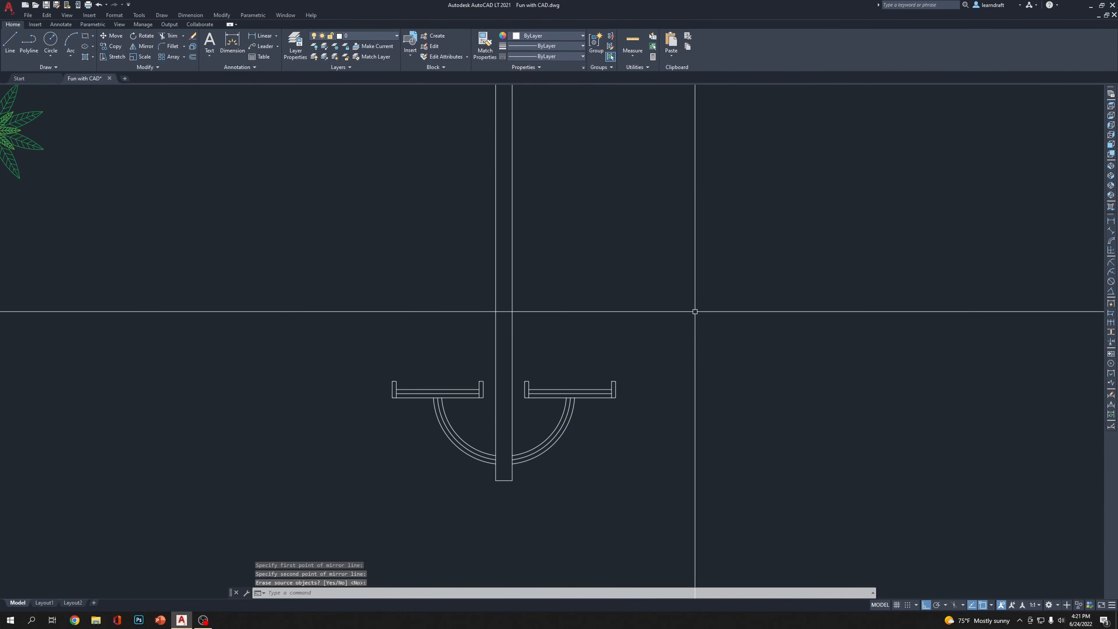
{"action": "left_click", "coordinate": [680, 314]}
{"action": "left_click", "coordinate": [519, 489]}
{"action": "middle_click_drag", "start_coordinate": [497, 382], "coordinate": [627, 339]}
{"action": "left_click", "coordinate": [619, 318]}
{"action": "left_click", "coordinate": [513, 416]}
{"action": "middle_click_drag", "start_coordinate": [804, 361], "coordinate": [723, 467]}
{"action": "scroll", "coordinate": [626, 467], "scroll_direction": "down", "scroll_amount": 1}
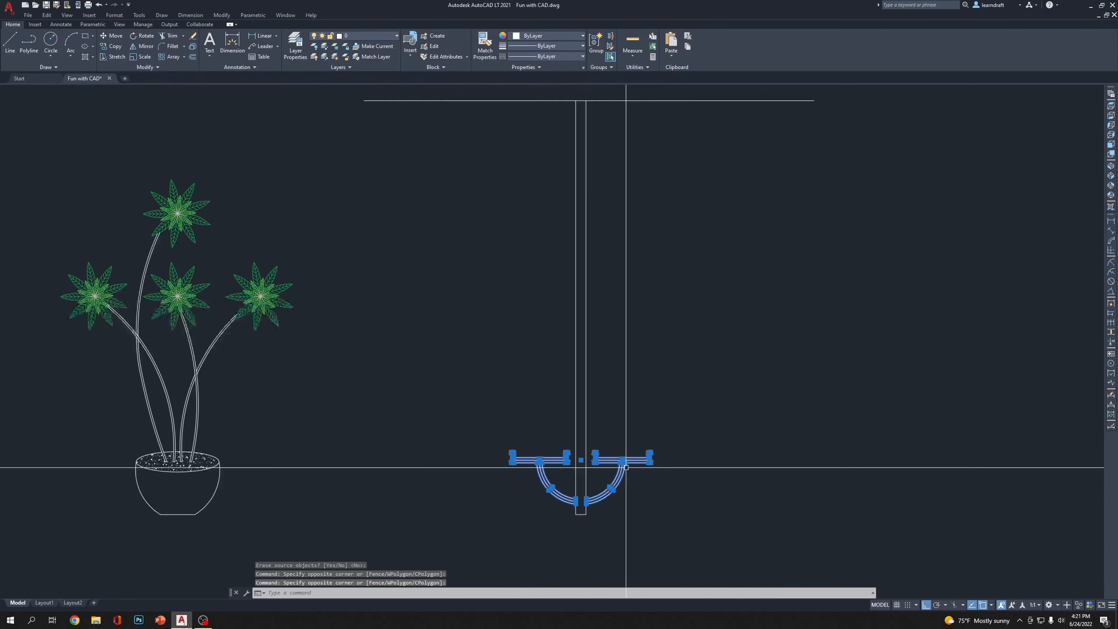
{"action": "key", "text": "Return"}
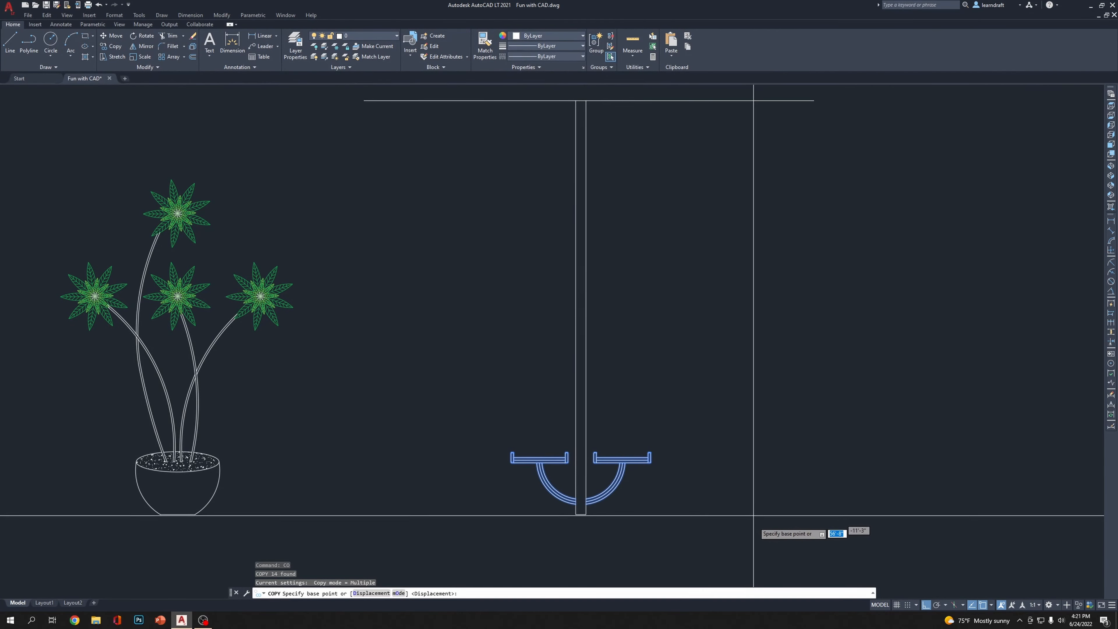
{"action": "left_click", "coordinate": [754, 529]}
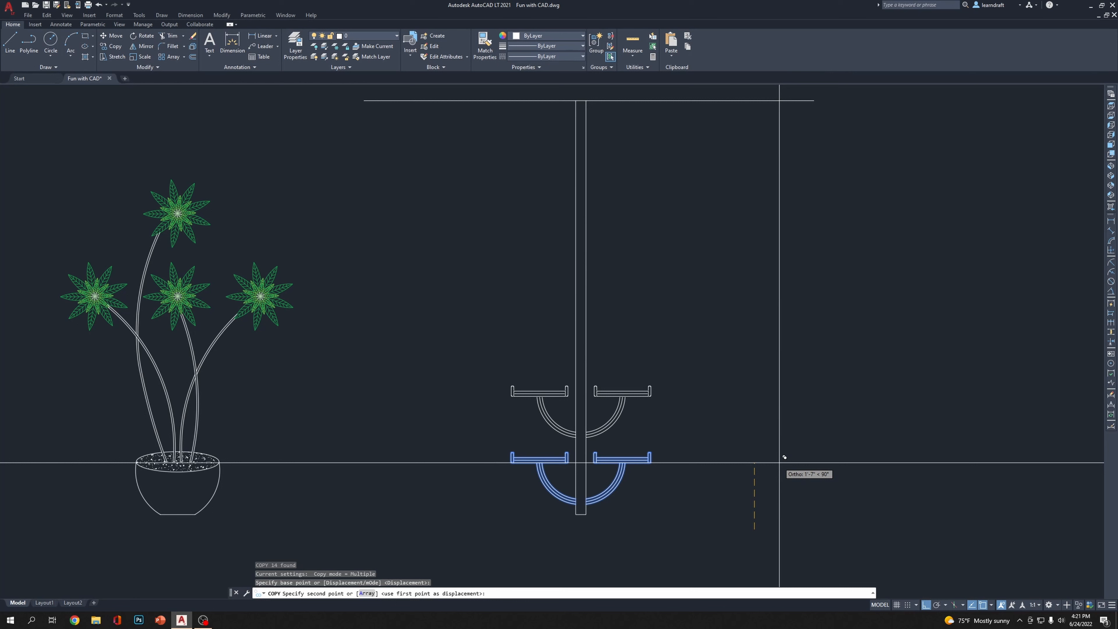
{"action": "key", "text": "Return"}
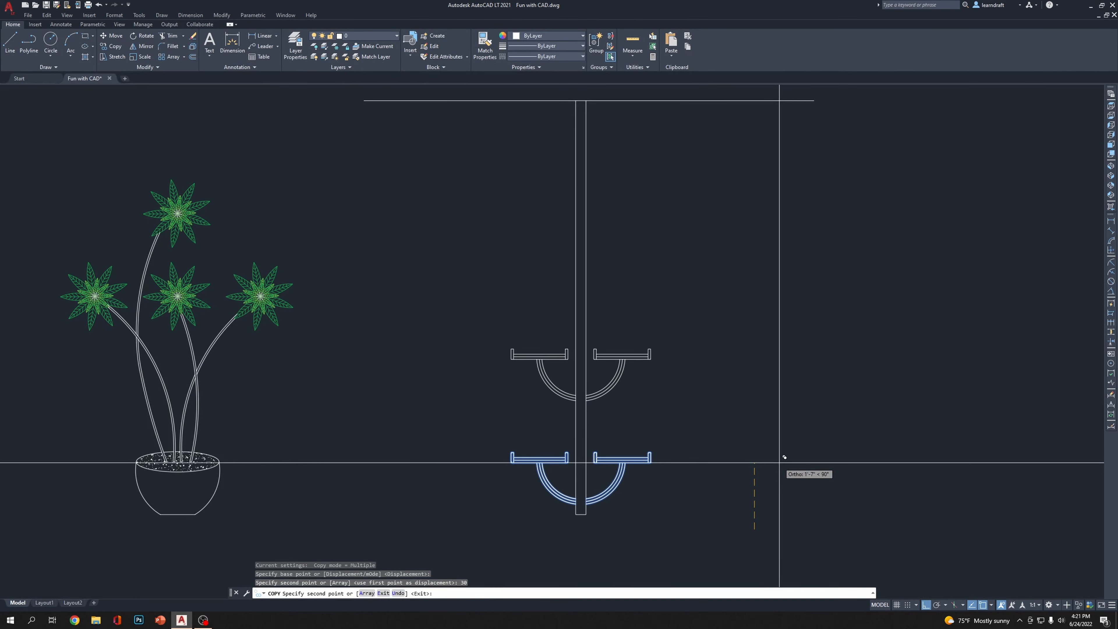
{"action": "key", "text": "Escape"}
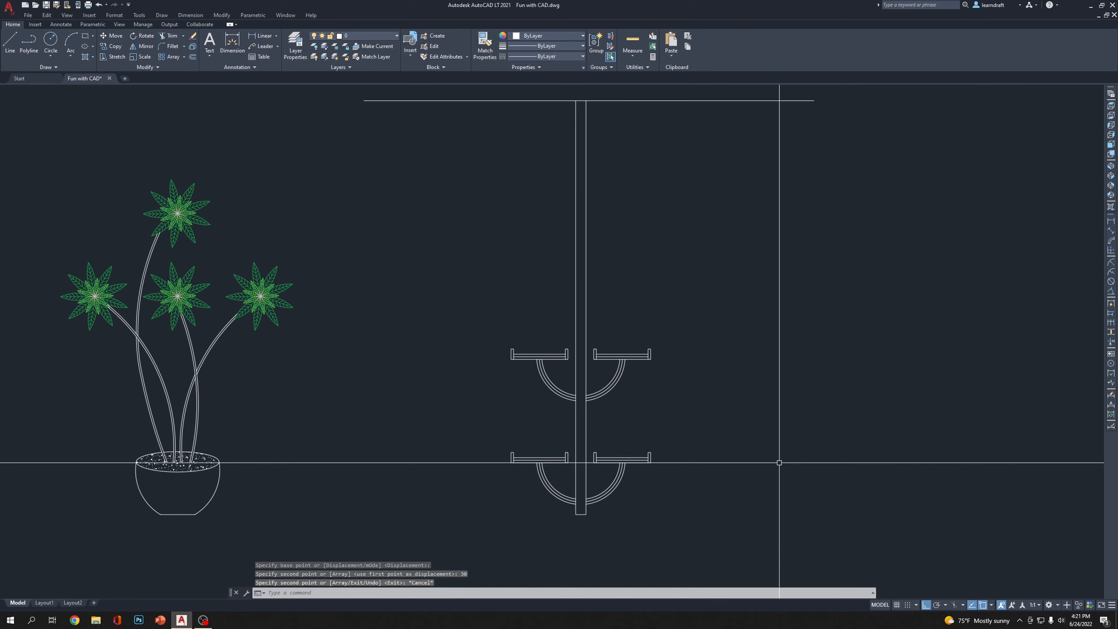
{"action": "key", "text": "ctrl+z"}
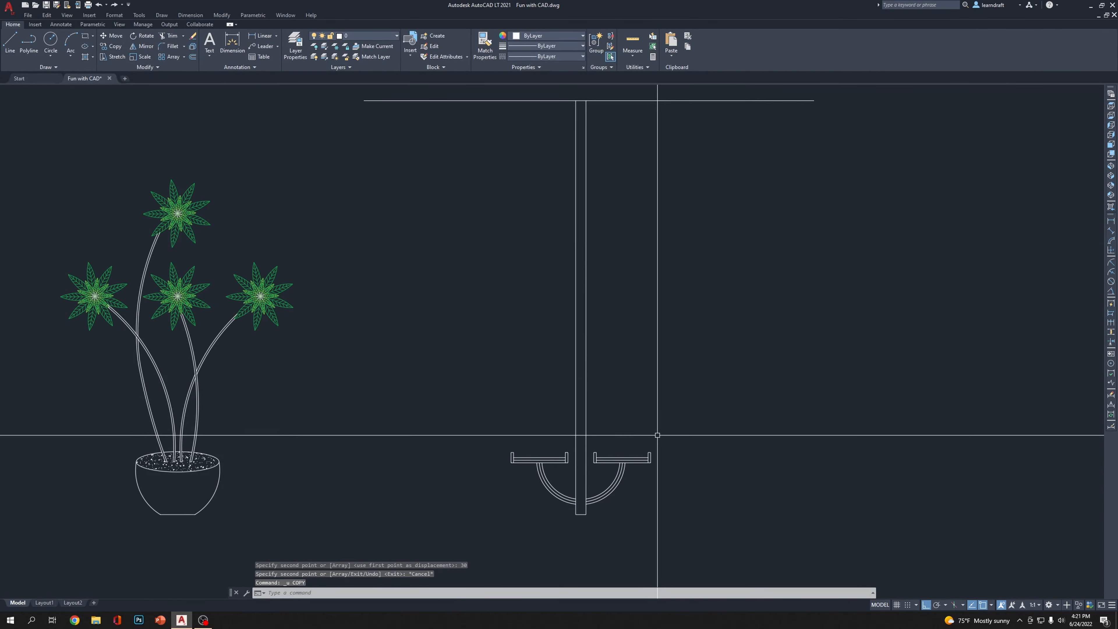
{"action": "left_click", "coordinate": [433, 420]}
{"action": "left_click", "coordinate": [724, 513]}
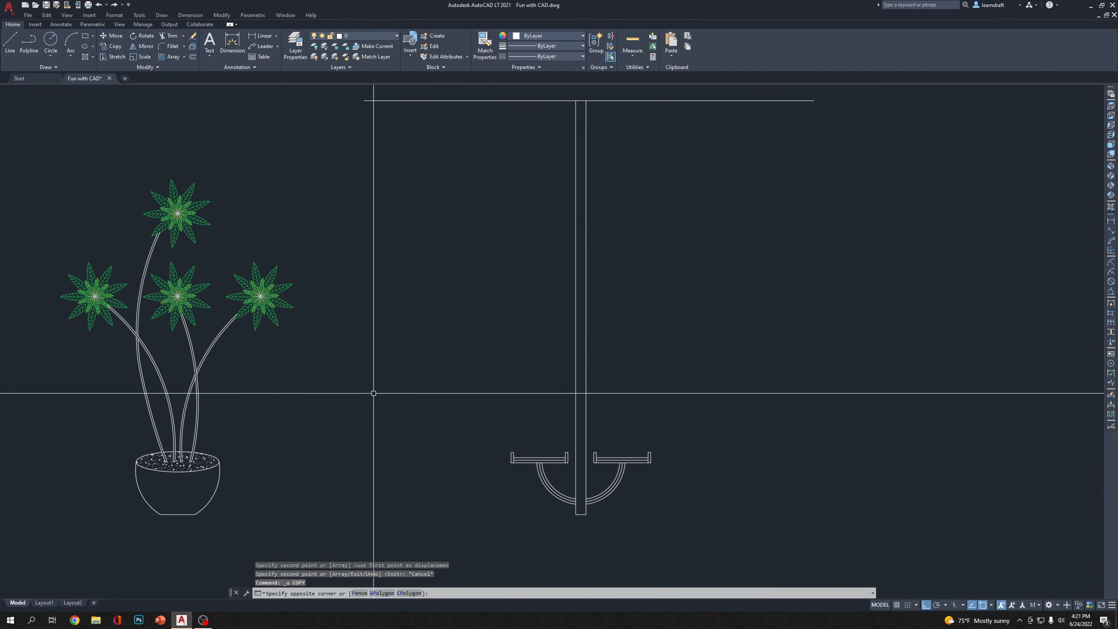
{"action": "left_click", "coordinate": [724, 407]}
{"action": "left_click", "coordinate": [435, 512]}
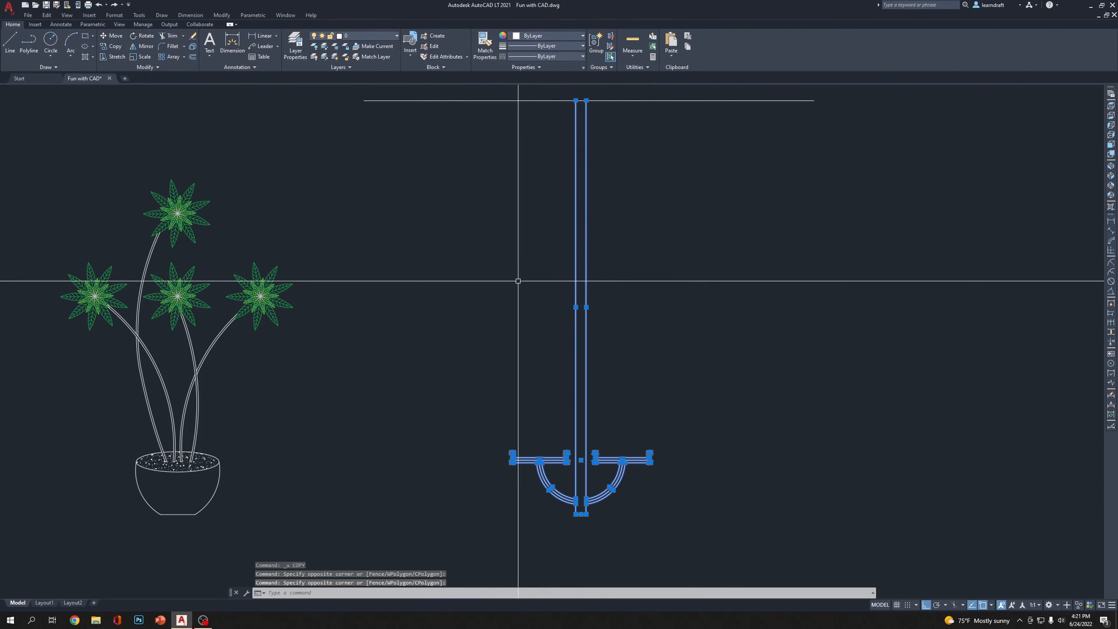
{"action": "key", "text": "Escape"}
Copy both shelves with their curved arms straight up the post at distances of 15", 30" and 45"
{"action": "left_click", "coordinate": [452, 430]}
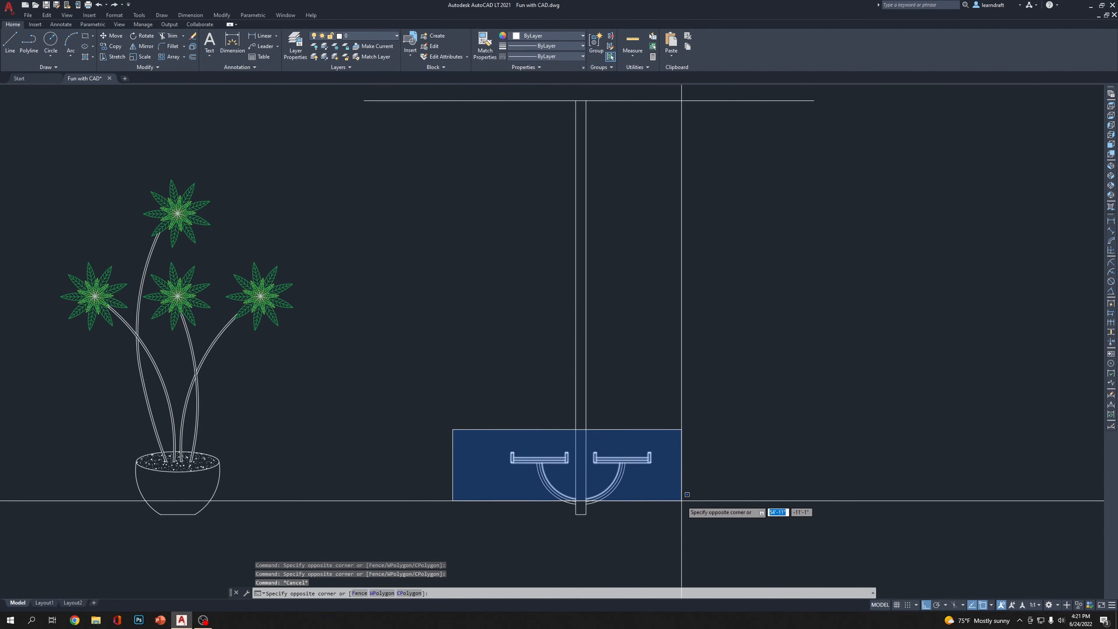
{"action": "left_click", "coordinate": [704, 507]}
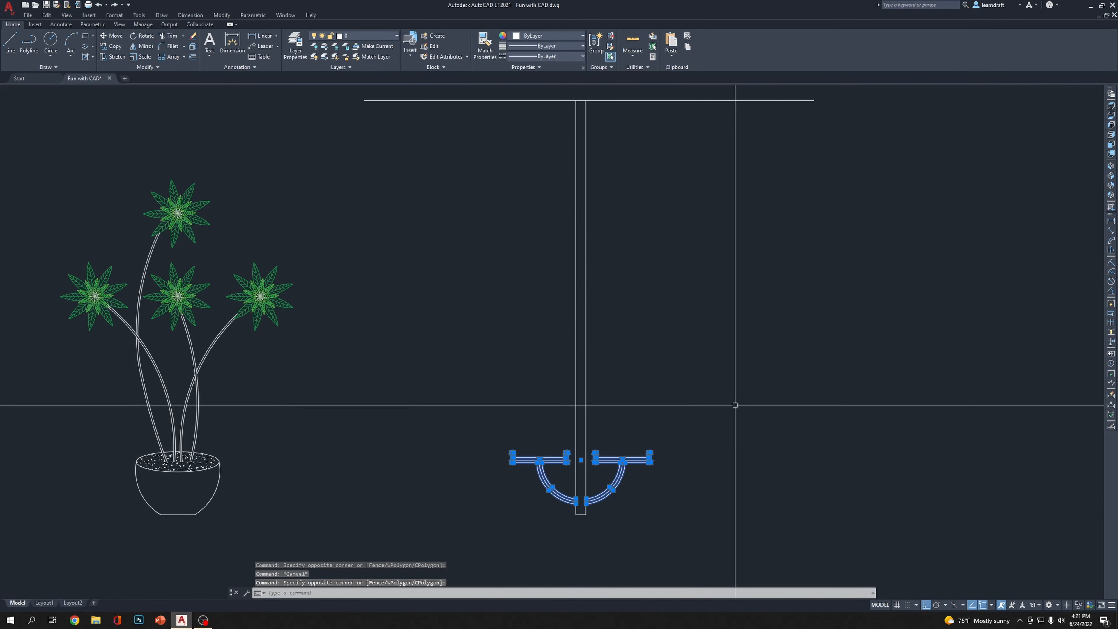
{"action": "right_click", "coordinate": [768, 420]}
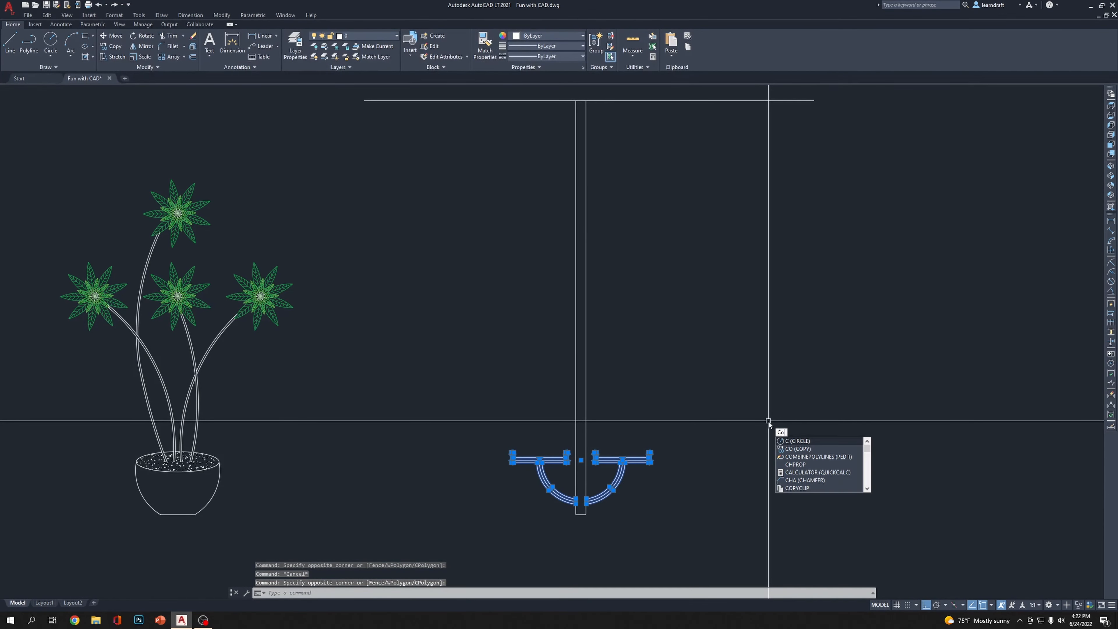
{"action": "left_click", "coordinate": [796, 468]}
{"action": "left_click", "coordinate": [775, 477]}
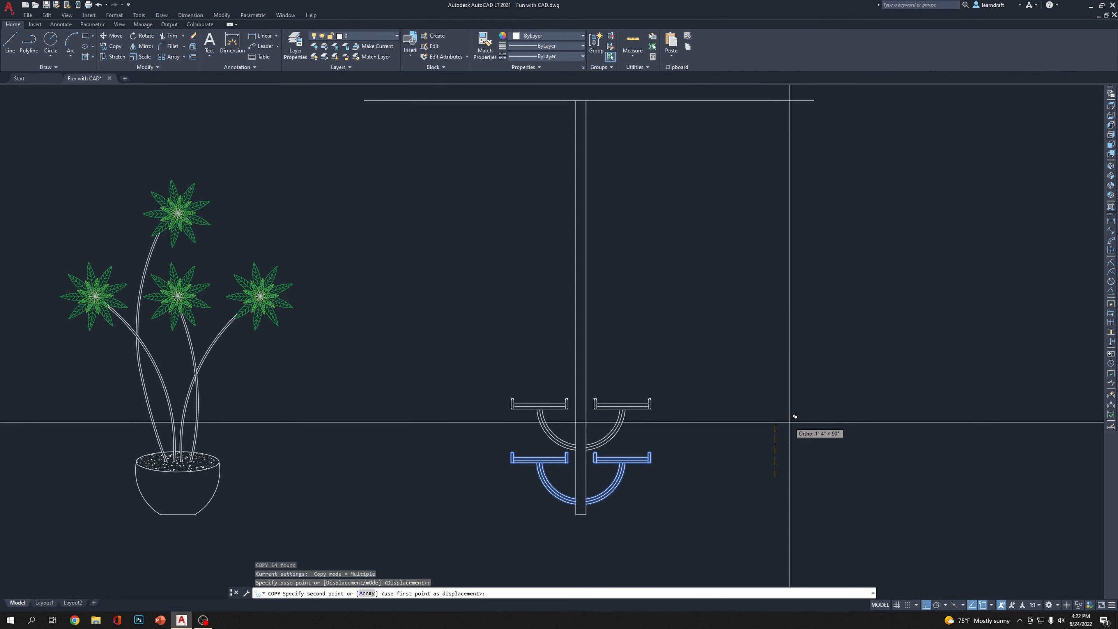
{"action": "key", "text": "Return"}
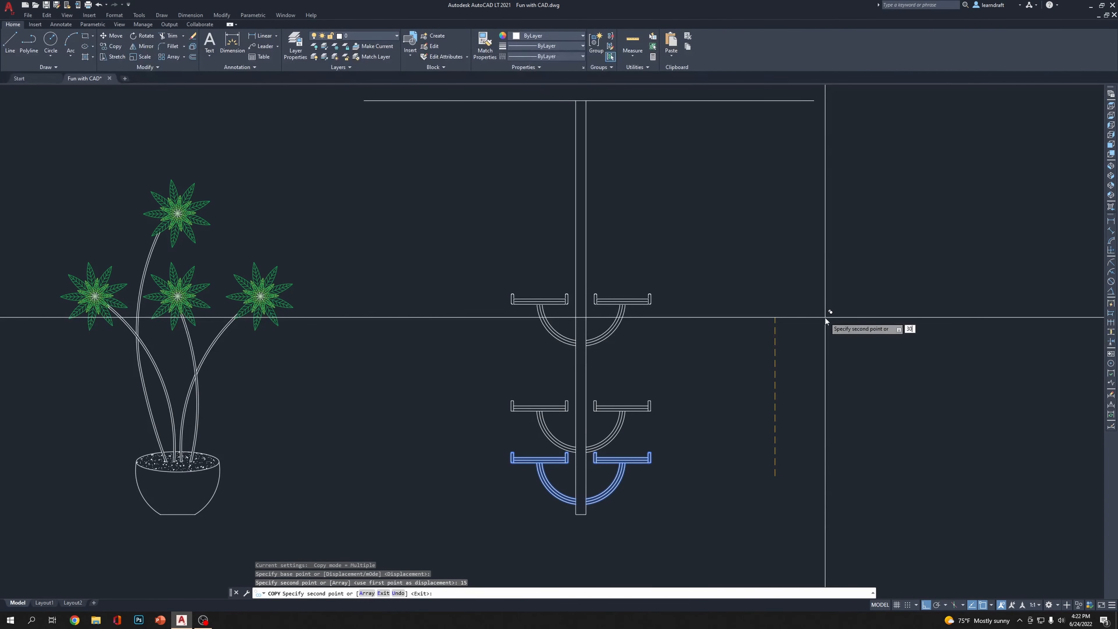
{"action": "key", "text": "Return"}
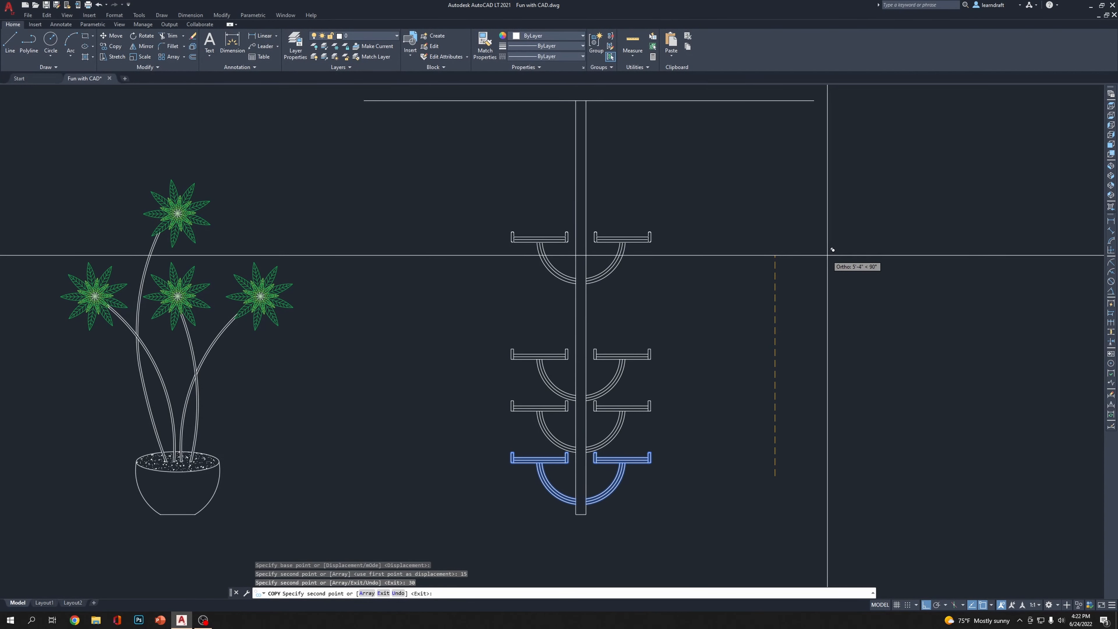
{"action": "key", "text": "Return"}
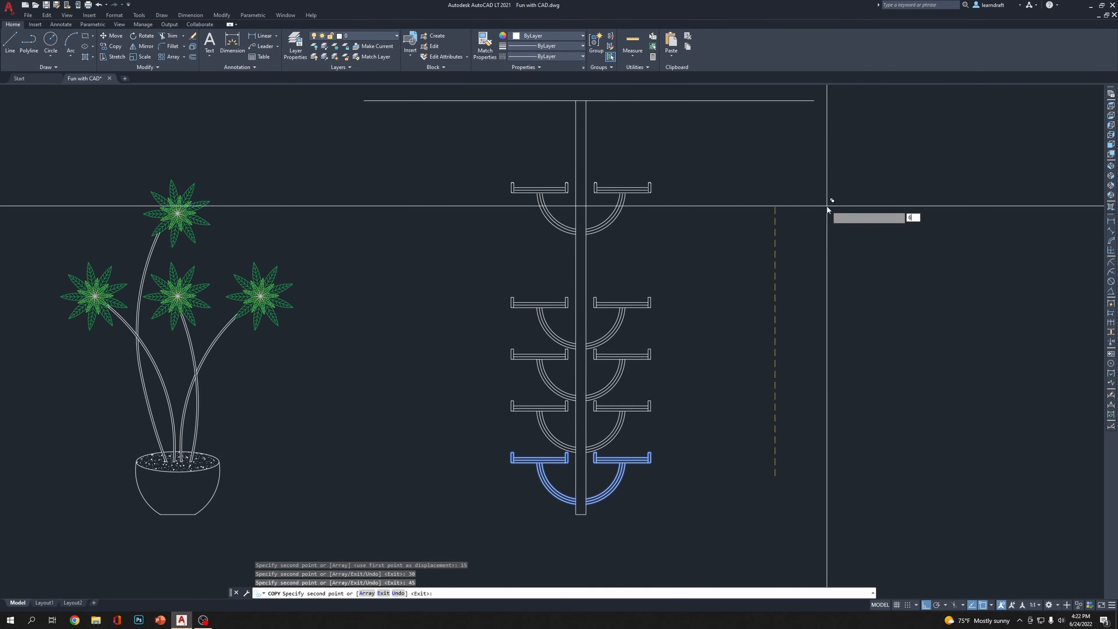
Place further copies of the shelf pair at 60", 75" and 90" above the original, and end the copying
{"action": "type", "text": "60"}
{"action": "key", "text": "Return"}
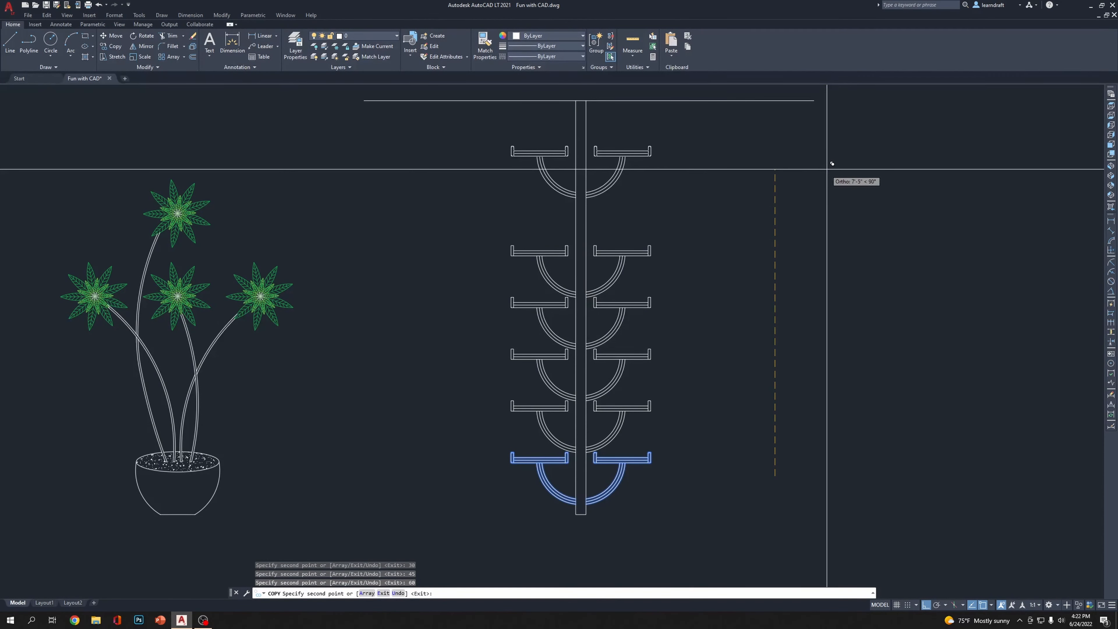
{"action": "scroll", "coordinate": [826, 203], "scroll_direction": "down", "scroll_amount": 3}
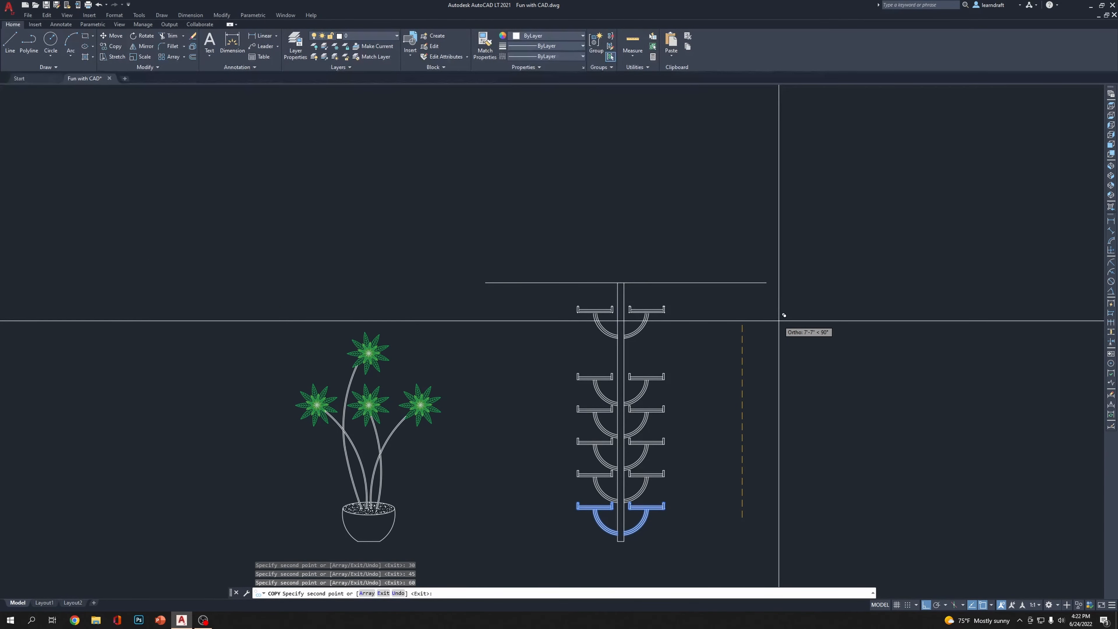
{"action": "type", "text": "75"}
{"action": "key", "text": "Return"}
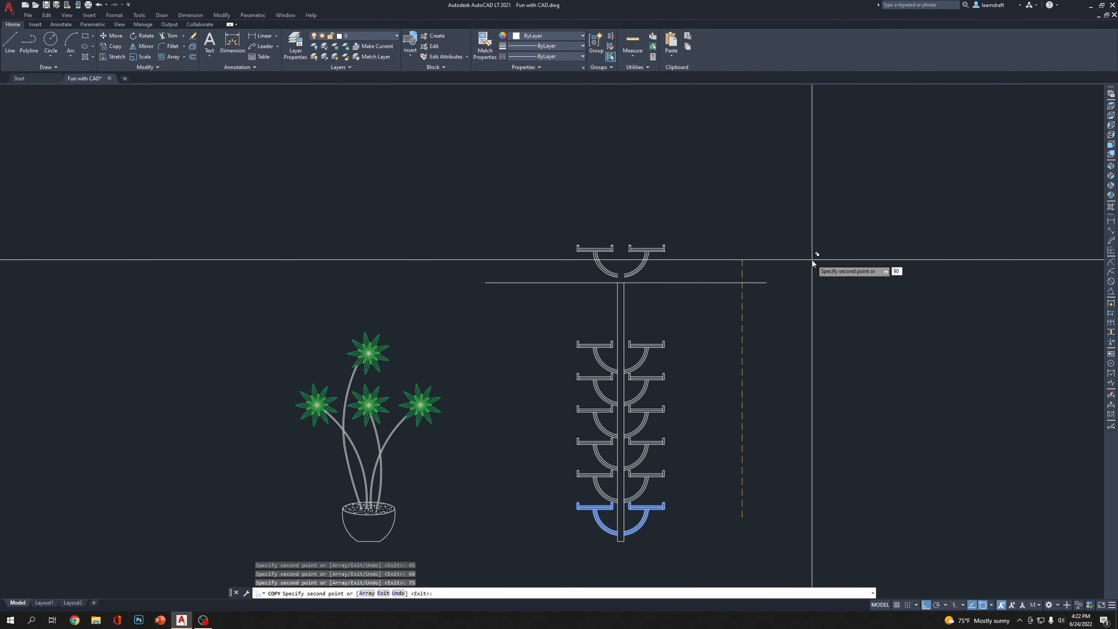
{"action": "key", "text": "Return"}
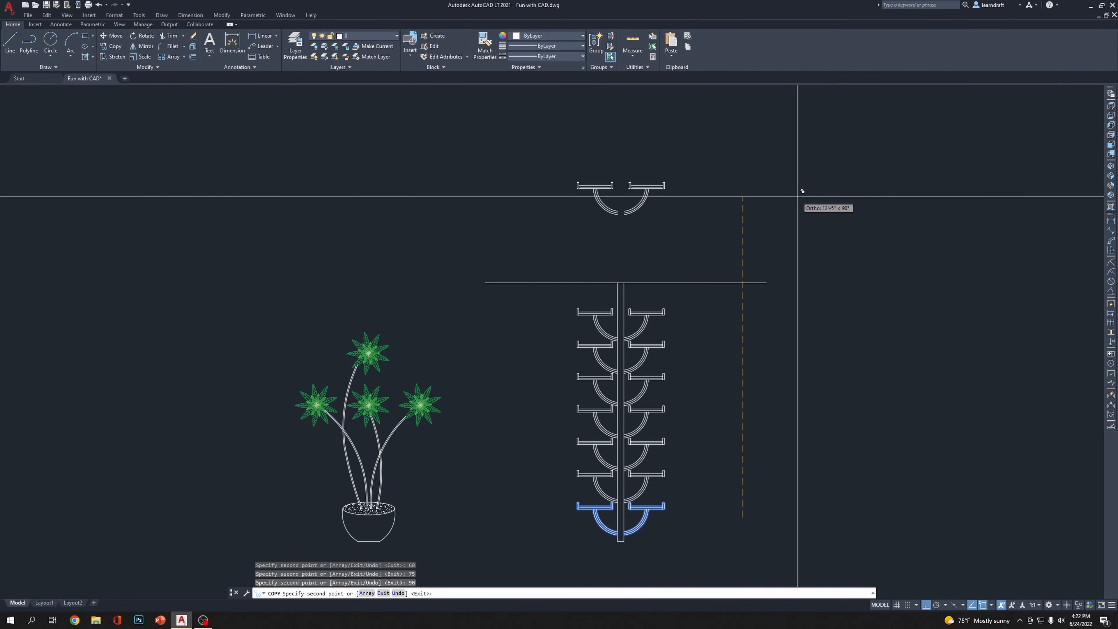
{"action": "key", "text": "Escape"}
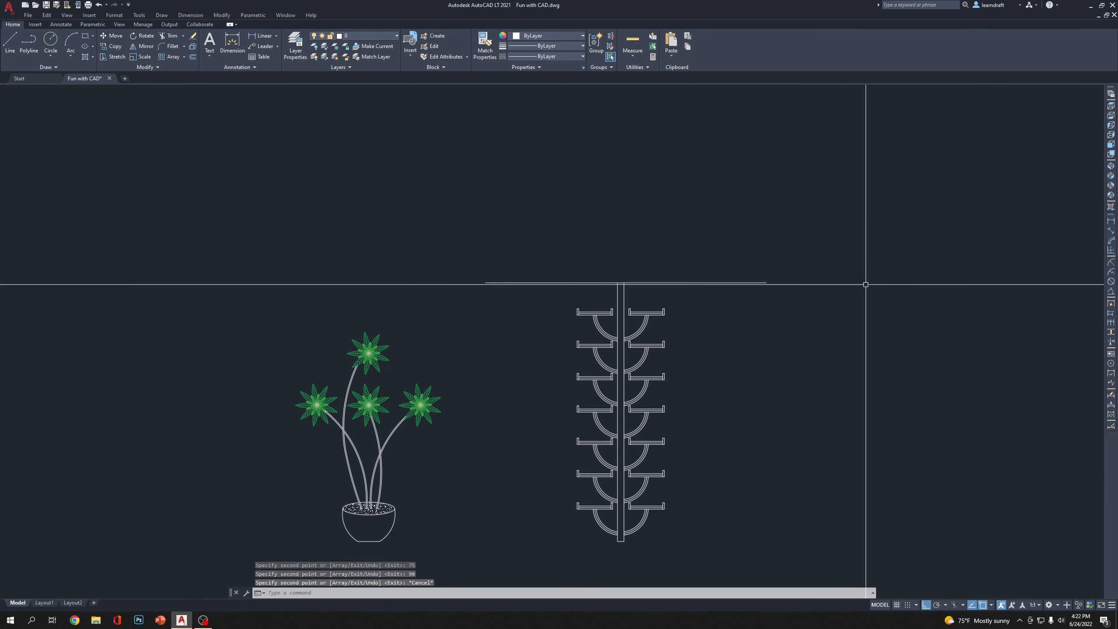
Erase the right shelf, its end pieces and its curved arm on the second tier from the bottom
{"action": "middle_click_drag", "start_coordinate": [874, 282], "coordinate": [831, 209]}
{"action": "scroll", "coordinate": [634, 464], "scroll_direction": "up", "scroll_amount": 5}
{"action": "mouse_move", "coordinate": [568, 370]}
{"action": "middle_mouse_down"}
{"action": "mouse_move", "coordinate": [836, 399]}
{"action": "mouse_move", "coordinate": [816, 439]}
{"action": "middle_mouse_up"}
{"action": "scroll", "coordinate": [909, 316], "scroll_direction": "down", "scroll_amount": 2}
{"action": "middle_click_drag", "start_coordinate": [819, 307], "coordinate": [761, 324]}
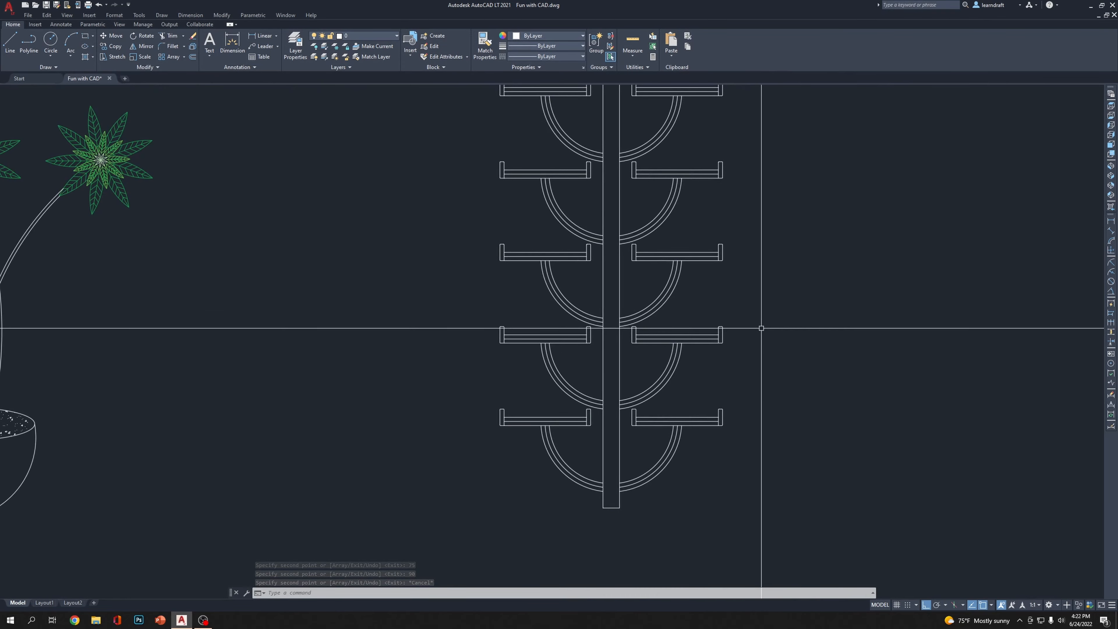
{"action": "left_click", "coordinate": [762, 322]}
{"action": "left_click", "coordinate": [667, 400]}
{"action": "scroll", "coordinate": [647, 338], "scroll_direction": "up", "scroll_amount": 2}
{"action": "left_click", "coordinate": [647, 327]}
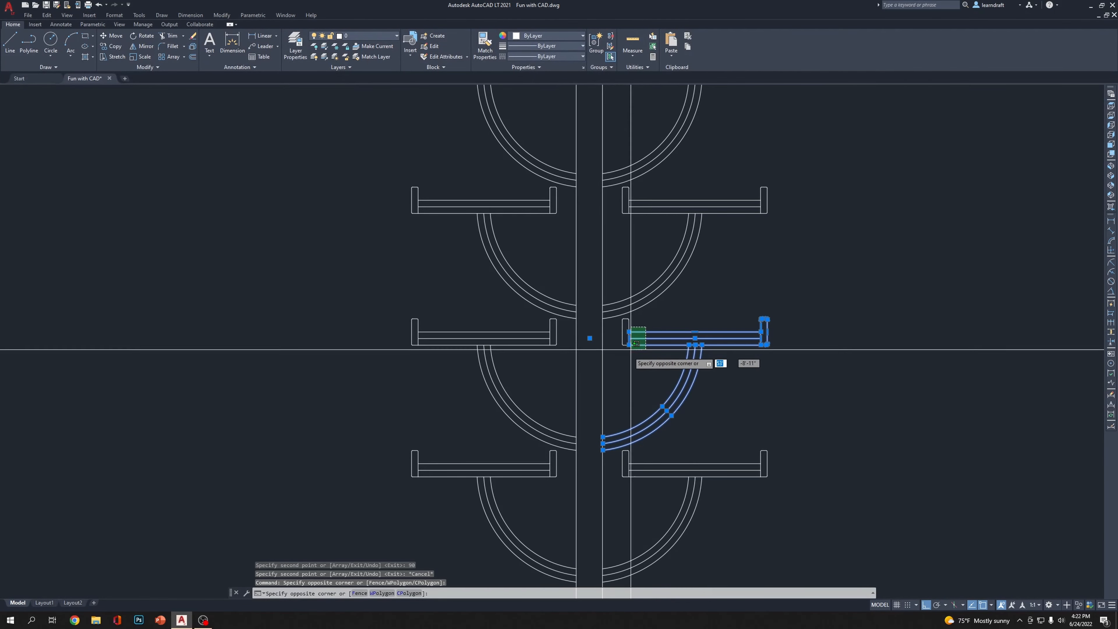
{"action": "left_click", "coordinate": [627, 350]}
{"action": "key", "text": "Delete"}
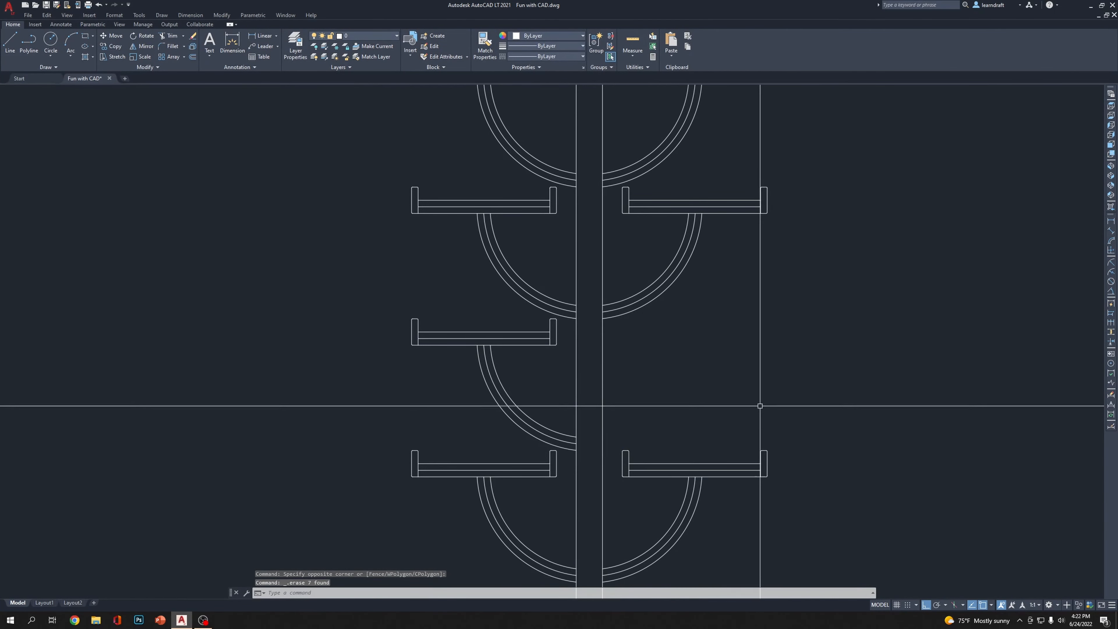
{"action": "scroll", "coordinate": [559, 368], "scroll_direction": "down", "scroll_amount": 2}
{"action": "scroll", "coordinate": [564, 372], "scroll_direction": "up", "scroll_amount": 2}
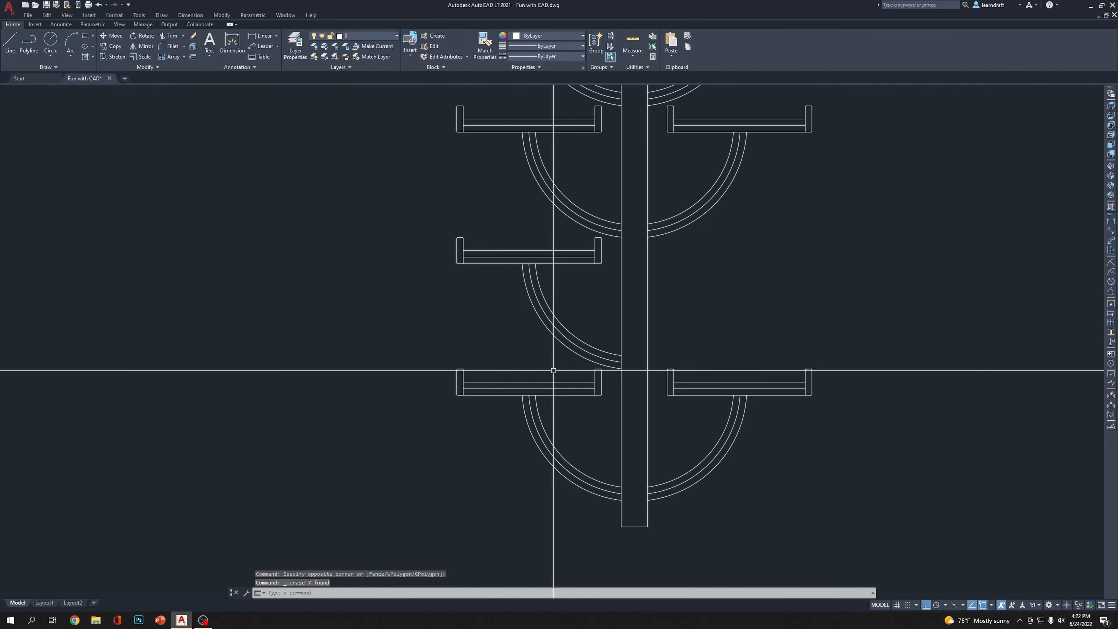
Erase the left shelves with their end pieces and curved arms on the bottom tier and the third tier up
{"action": "left_click", "coordinate": [611, 376]}
{"action": "left_click", "coordinate": [373, 469]}
{"action": "key", "text": "Delete"}
{"action": "scroll", "coordinate": [462, 430], "scroll_direction": "down", "scroll_amount": 4}
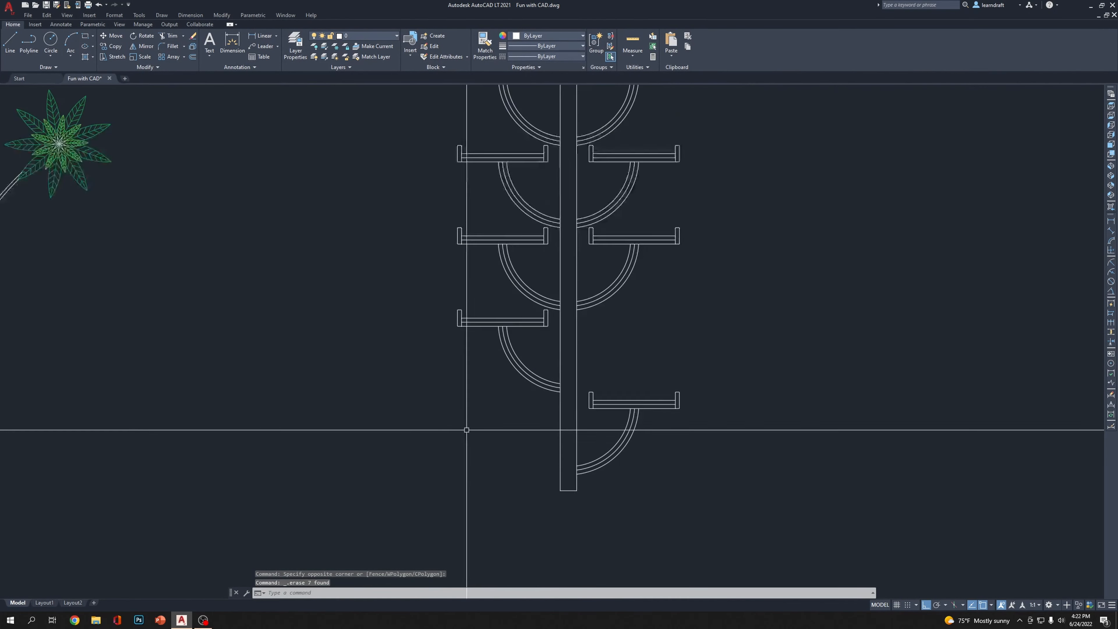
{"action": "scroll", "coordinate": [532, 317], "scroll_direction": "up", "scroll_amount": 6}
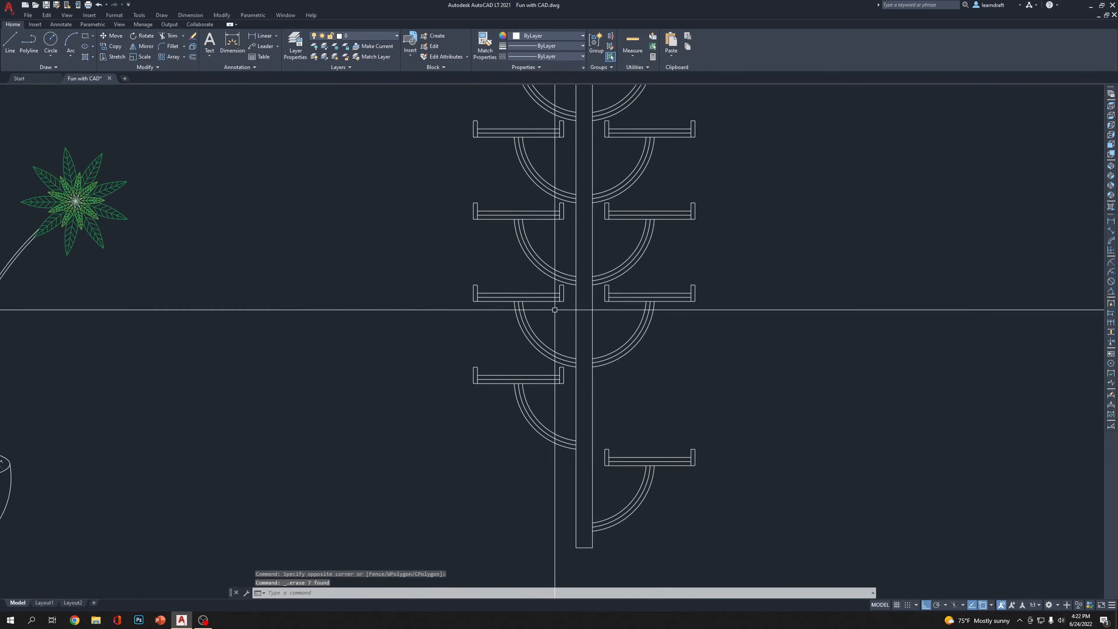
{"action": "left_click", "coordinate": [580, 281]}
{"action": "left_click", "coordinate": [240, 417]}
{"action": "key", "text": "Delete"}
Erase the right shelf and arm on the fourth tier from the bottom and the left shelf and arm on the fifth
{"action": "middle_click_drag", "start_coordinate": [616, 379], "coordinate": [488, 548]}
{"action": "left_click", "coordinate": [841, 240]}
{"action": "left_click", "coordinate": [661, 336]}
{"action": "key", "text": "Delete"}
{"action": "scroll", "coordinate": [704, 353], "scroll_direction": "down", "scroll_amount": 4}
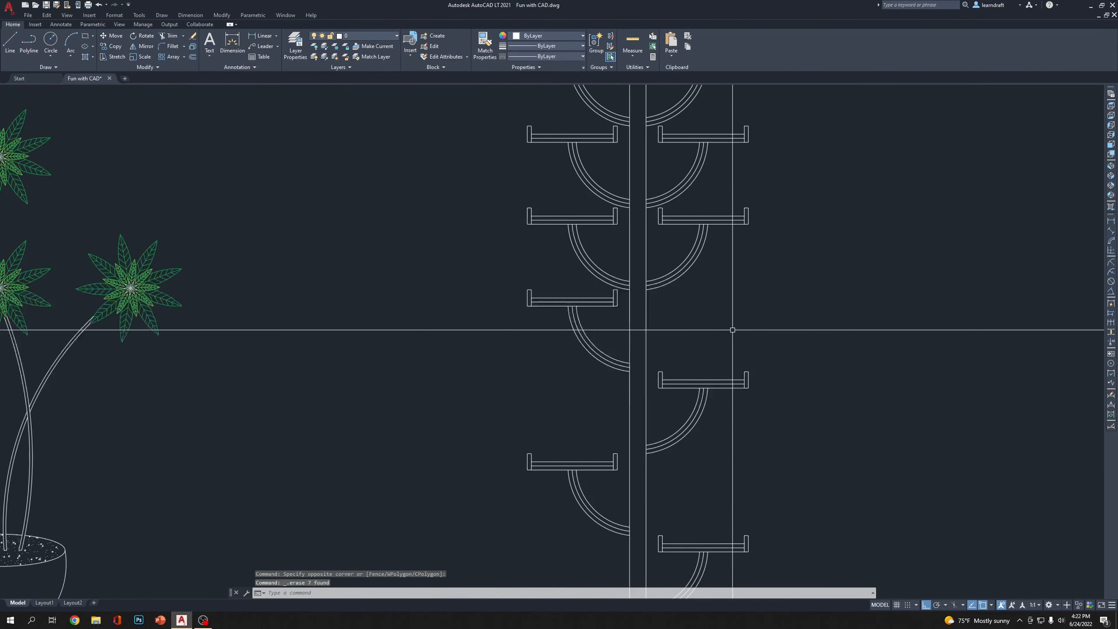
{"action": "left_click", "coordinate": [620, 215]}
{"action": "key", "text": "Delete"}
{"action": "middle_click_drag", "start_coordinate": [722, 237], "coordinate": [689, 374]}
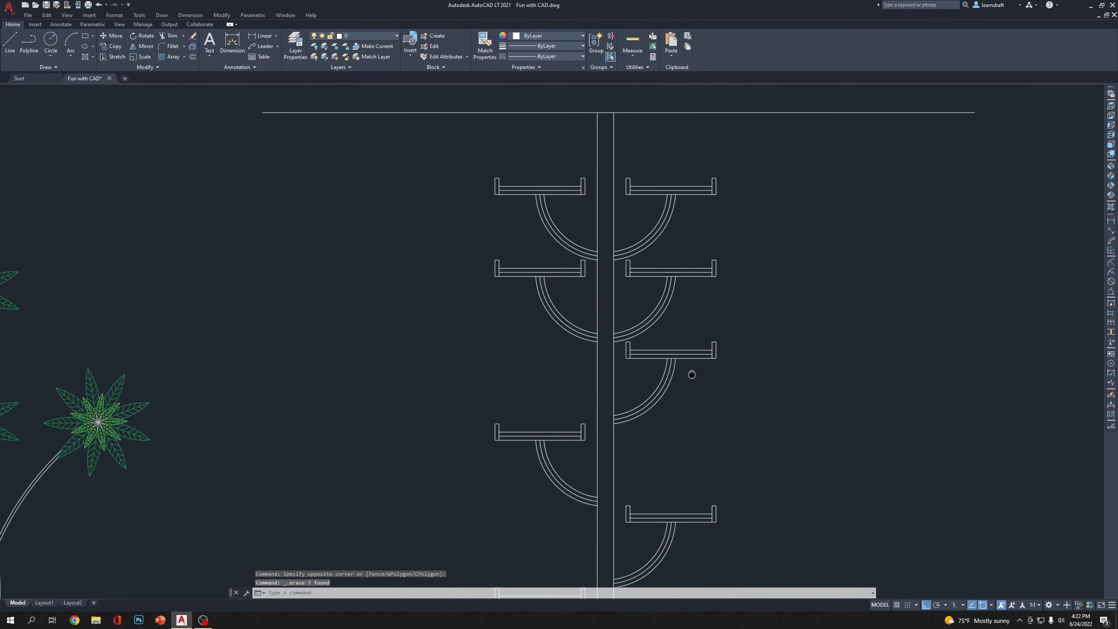
Erase the right shelf on the sixth tier from the bottom, including its curved arm and both end pieces
{"action": "left_click", "coordinate": [756, 262]}
{"action": "left_click", "coordinate": [660, 304]}
{"action": "key", "text": "Delete"}
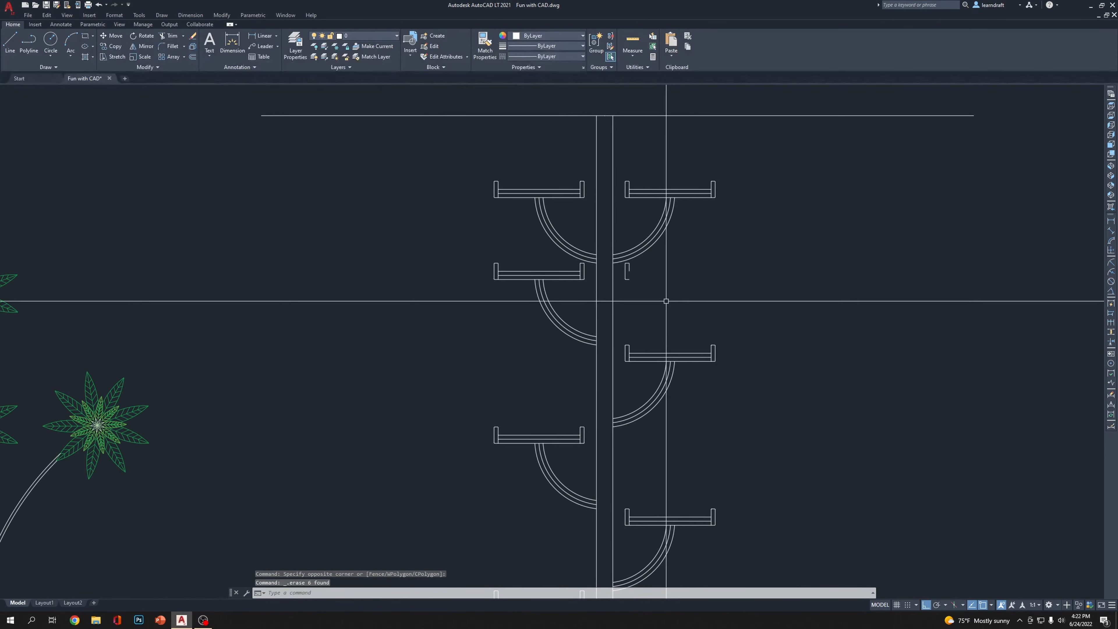
{"action": "left_click", "coordinate": [660, 265]}
{"action": "left_click", "coordinate": [623, 280]}
{"action": "key", "text": "Delete"}
Erase the left shelf, its end pieces and its curved arm on the top tier of the post
{"action": "middle_click_drag", "start_coordinate": [654, 254], "coordinate": [656, 320]}
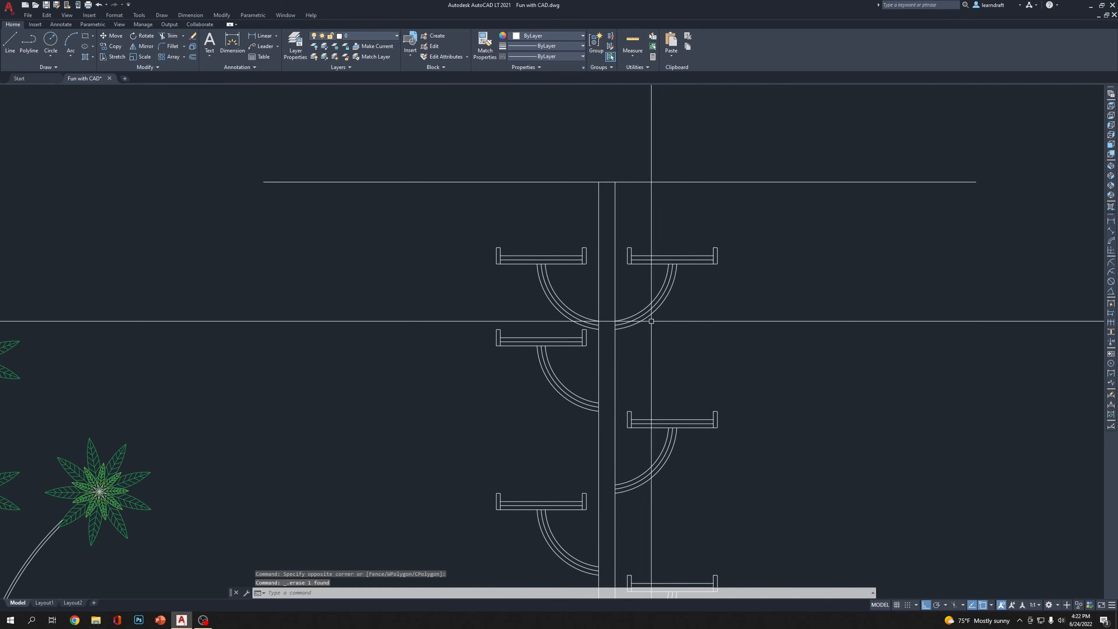
{"action": "left_click", "coordinate": [590, 234]}
{"action": "left_click", "coordinate": [444, 275]}
{"action": "key", "text": "Delete"}
{"action": "scroll", "coordinate": [609, 290], "scroll_direction": "down", "scroll_amount": 8}
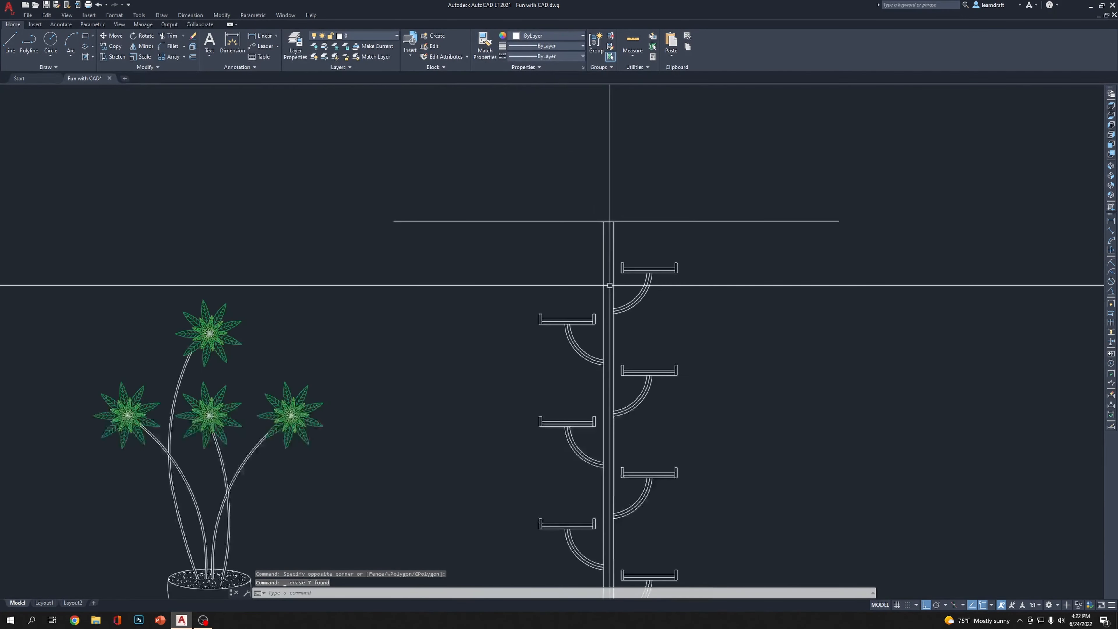
Erase both halves of the long horizontal guide line across the top of the post
{"action": "scroll", "coordinate": [666, 350], "scroll_direction": "up", "scroll_amount": 4}
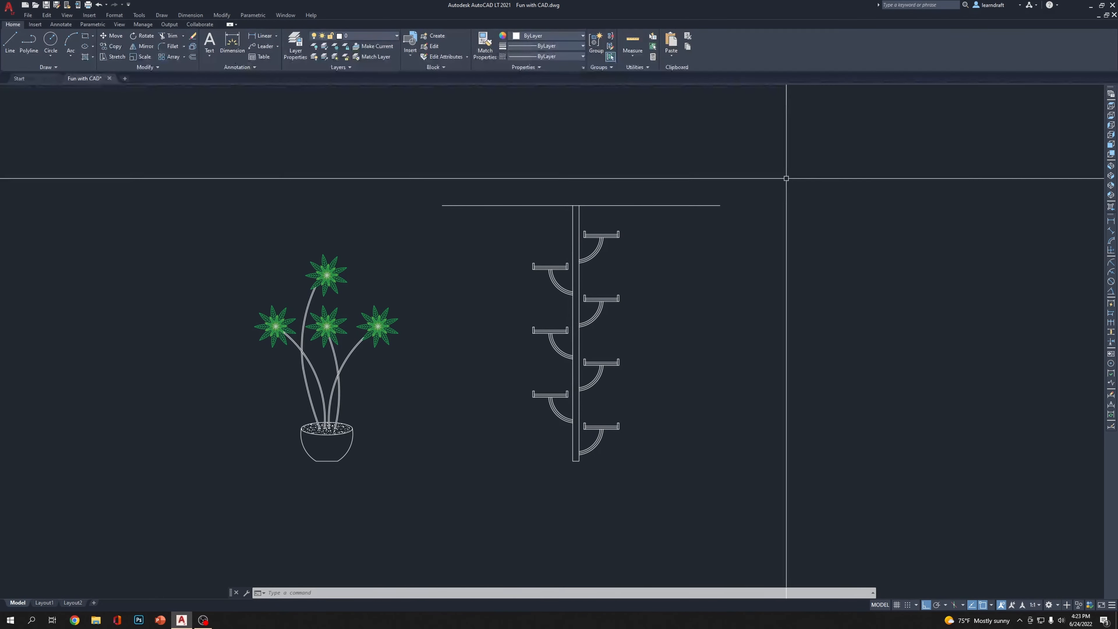
{"action": "left_click", "coordinate": [699, 245]}
{"action": "left_click", "coordinate": [662, 170]}
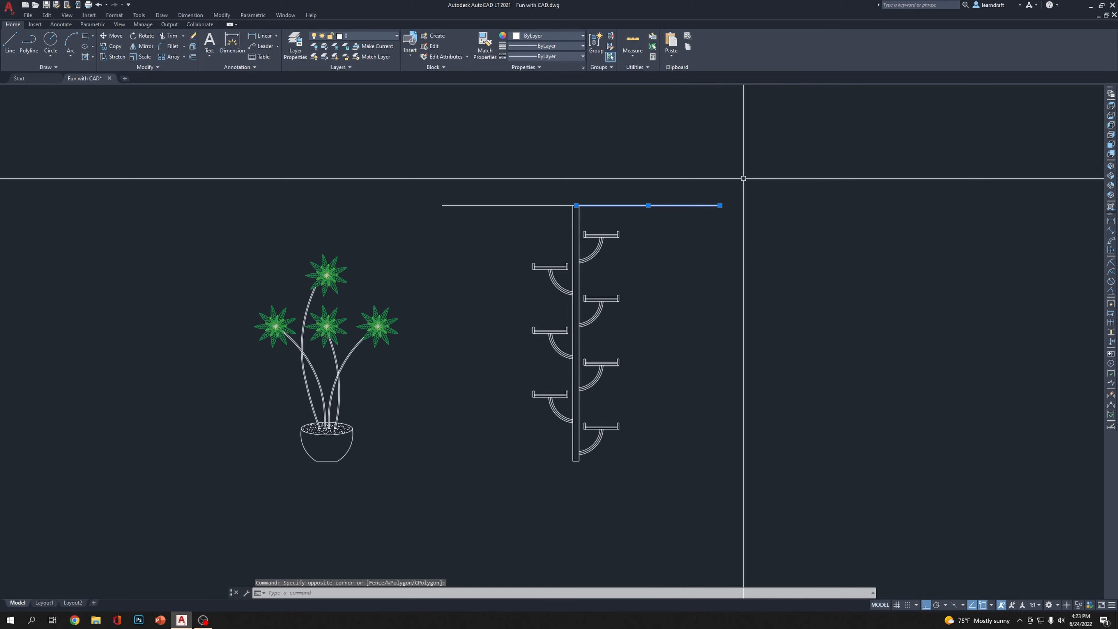
{"action": "key", "text": "Delete"}
{"action": "scroll", "coordinate": [572, 192], "scroll_direction": "up", "scroll_amount": 2}
{"action": "left_click", "coordinate": [555, 190]}
{"action": "left_click", "coordinate": [530, 235]}
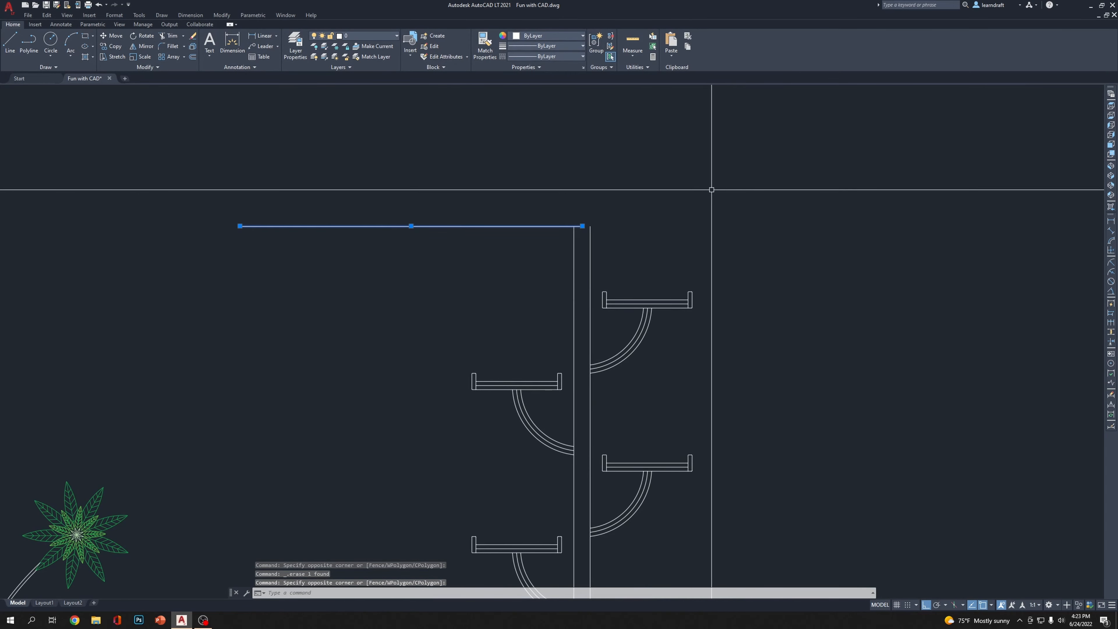
{"action": "key", "text": "Delete"}
Draw a line between the upper ends of the post's two vertical edges to close its top
{"action": "type", "text": "l"}
{"action": "key", "text": "Return"}
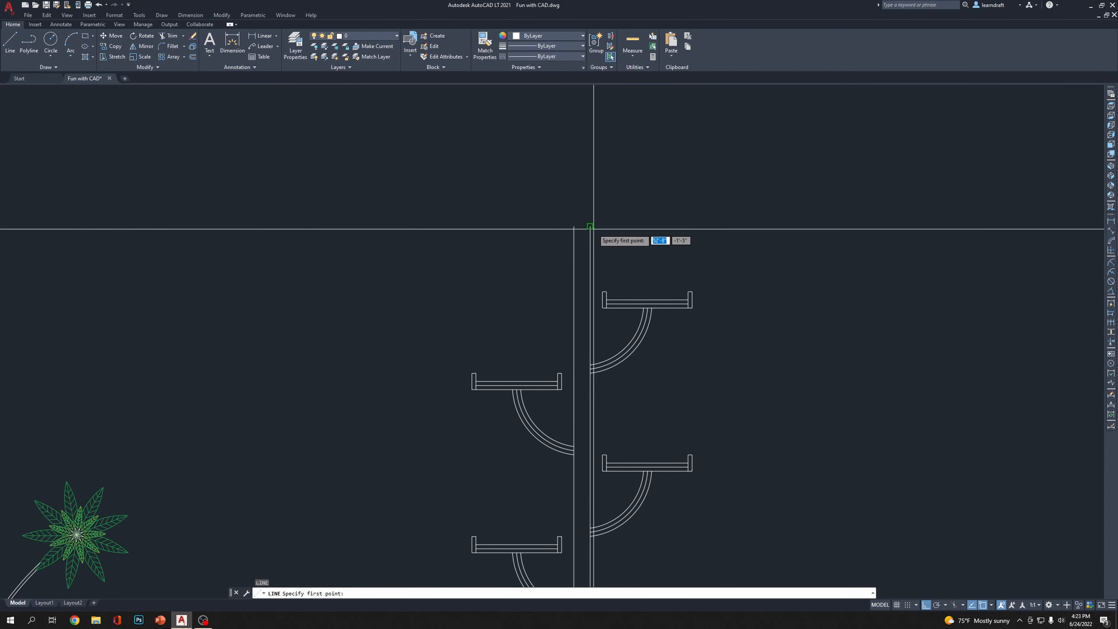
{"action": "left_click", "coordinate": [573, 226]}
{"action": "scroll", "coordinate": [574, 226], "scroll_direction": "down", "scroll_amount": 4}
{"action": "key", "text": "Escape"}
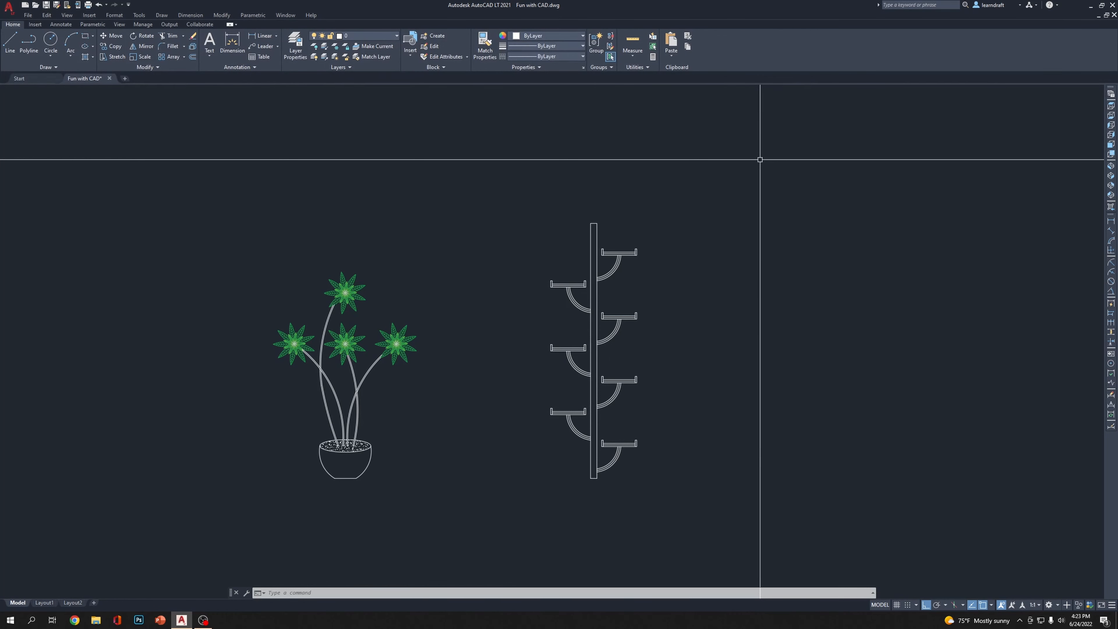
Erase the lowest right shelf together with its end pieces and its curved arm near the foot of the post
{"action": "middle_click_drag", "start_coordinate": [754, 197], "coordinate": [749, 187]}
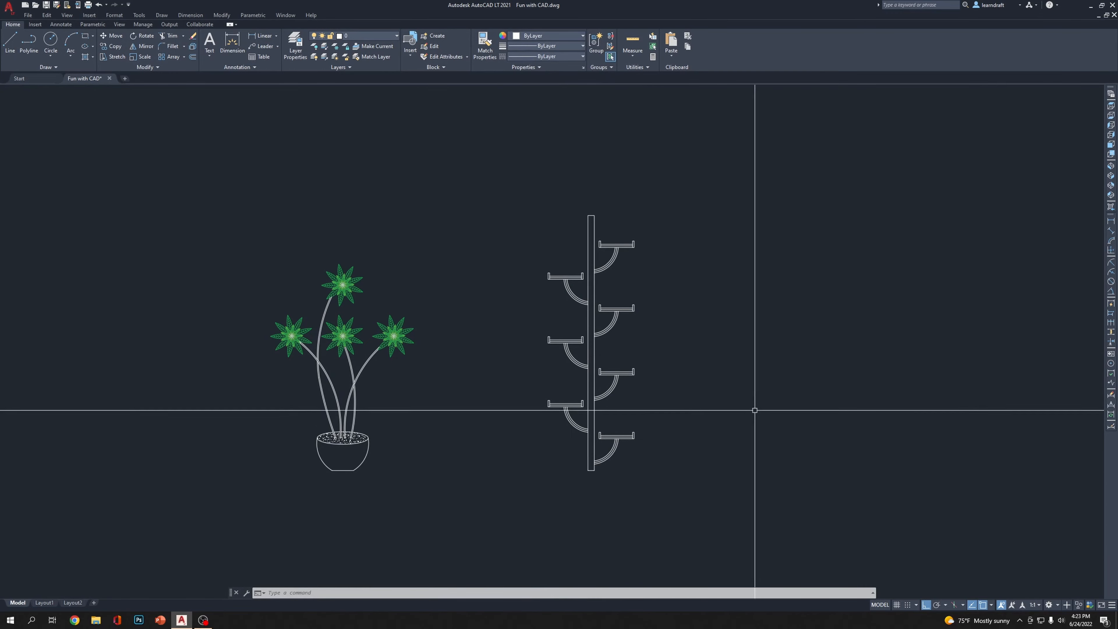
{"action": "scroll", "coordinate": [678, 484], "scroll_direction": "up", "scroll_amount": 2}
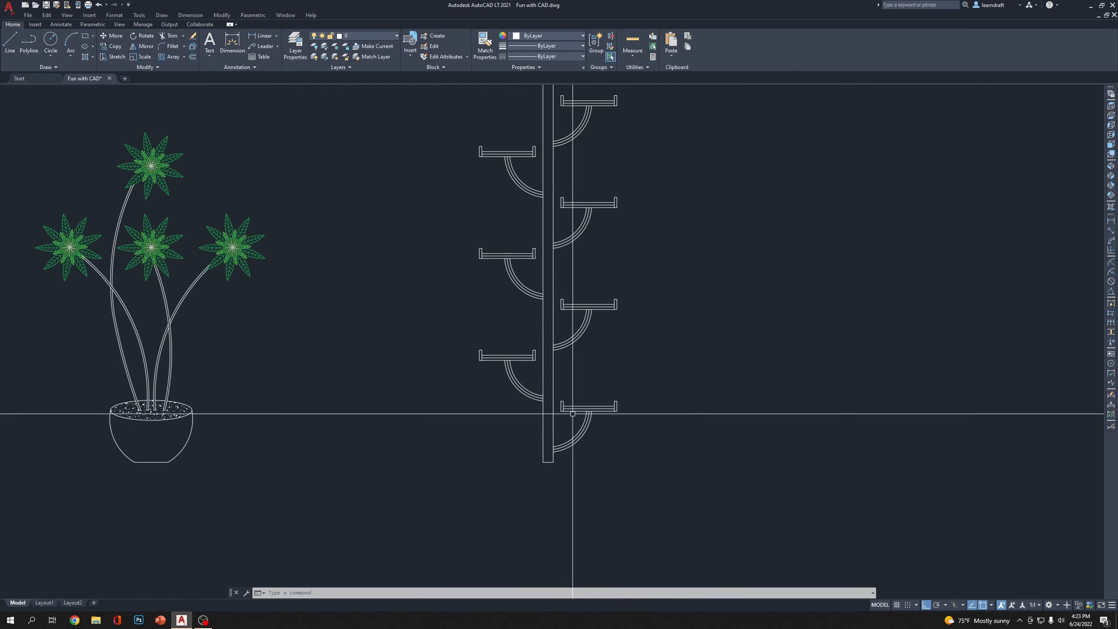
{"action": "left_click", "coordinate": [557, 392]}
{"action": "left_click", "coordinate": [633, 447]}
{"action": "left_click", "coordinate": [699, 388]}
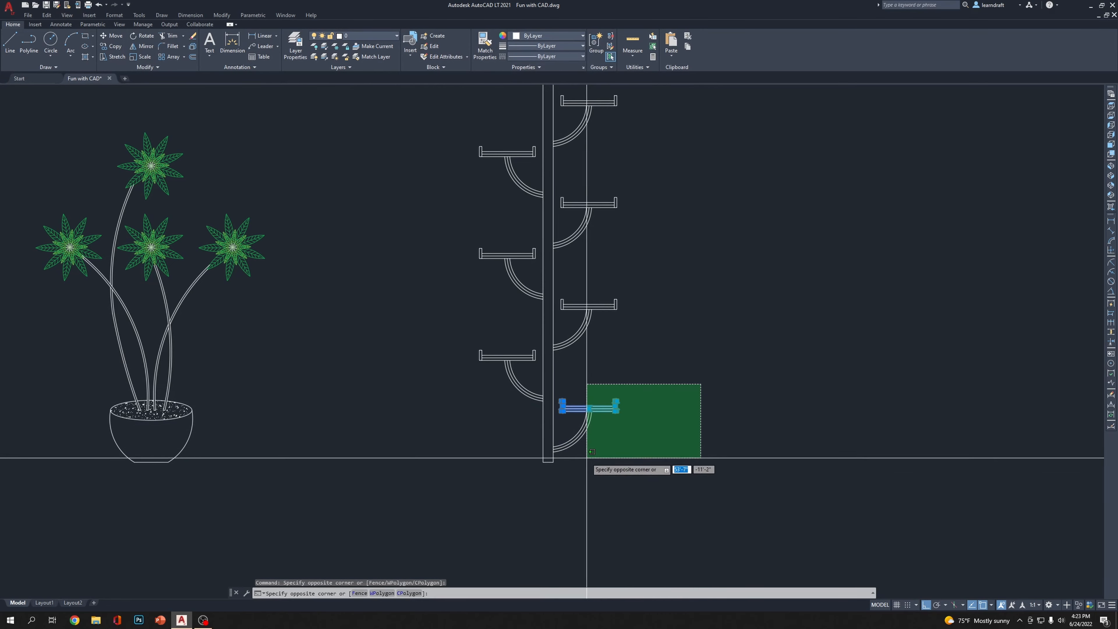
{"action": "left_click", "coordinate": [589, 457]}
{"action": "key", "text": "Delete"}
{"action": "scroll", "coordinate": [656, 444], "scroll_direction": "down", "scroll_amount": 5}
{"action": "scroll", "coordinate": [656, 462], "scroll_direction": "up", "scroll_amount": 3}
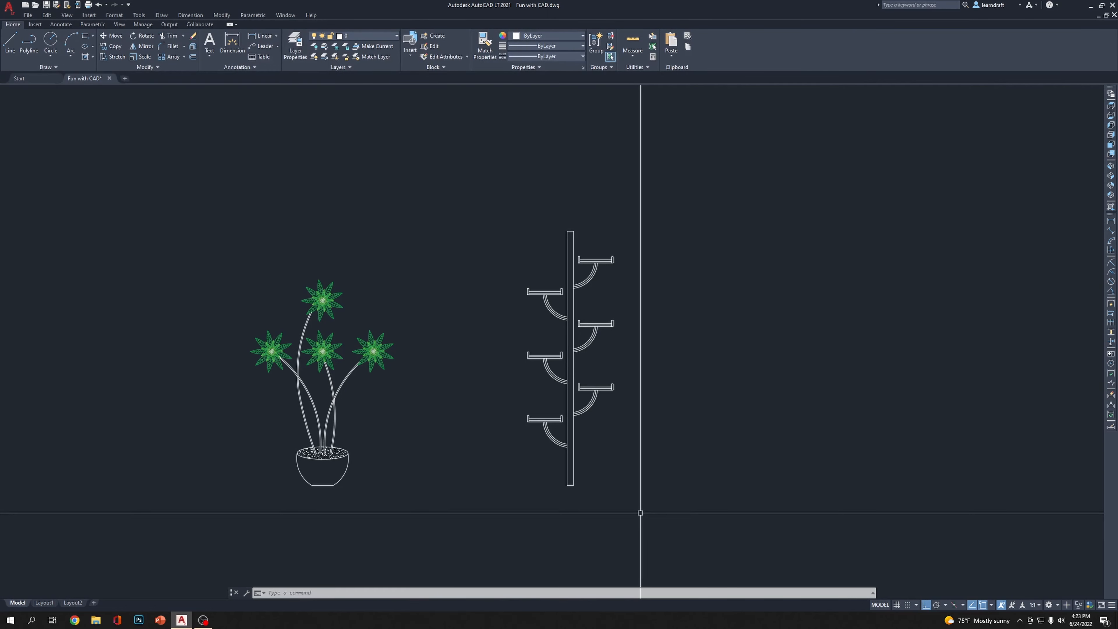
{"action": "mouse_move", "coordinate": [490, 435]}
{"action": "middle_mouse_down"}
{"action": "mouse_move", "coordinate": [644, 427]}
{"action": "mouse_move", "coordinate": [589, 456]}
{"action": "middle_mouse_up"}
{"action": "scroll", "coordinate": [593, 456], "scroll_direction": "up", "scroll_amount": 3}
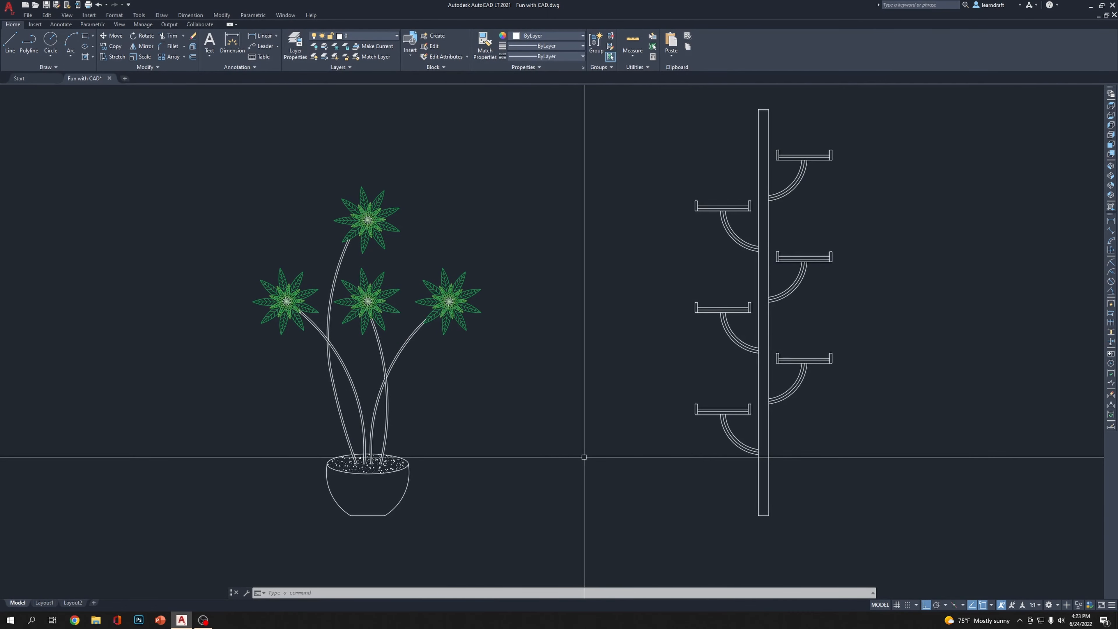